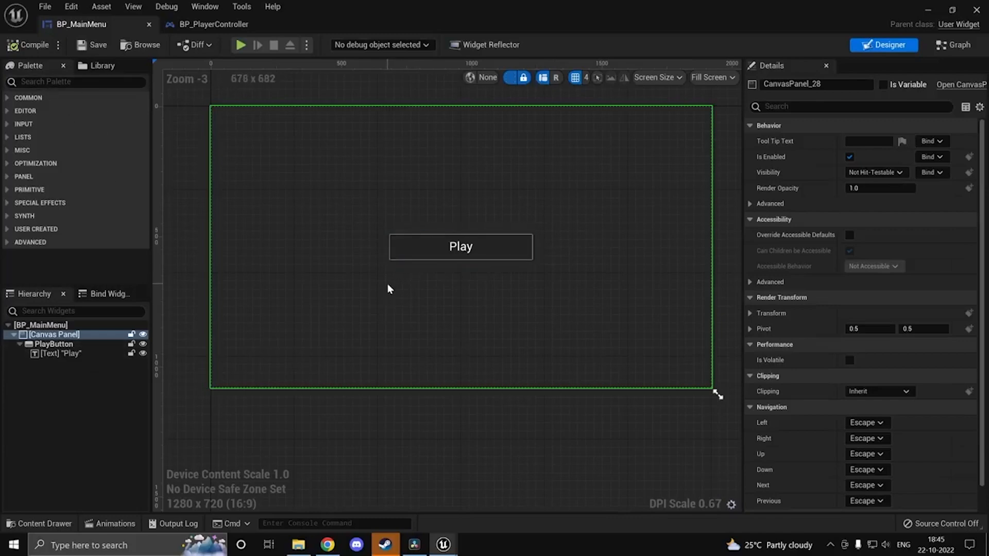
# Step: Wrap the PlayButton on the menu canvas with a Vertical Box
pyautogui.rightClick(53, 344)
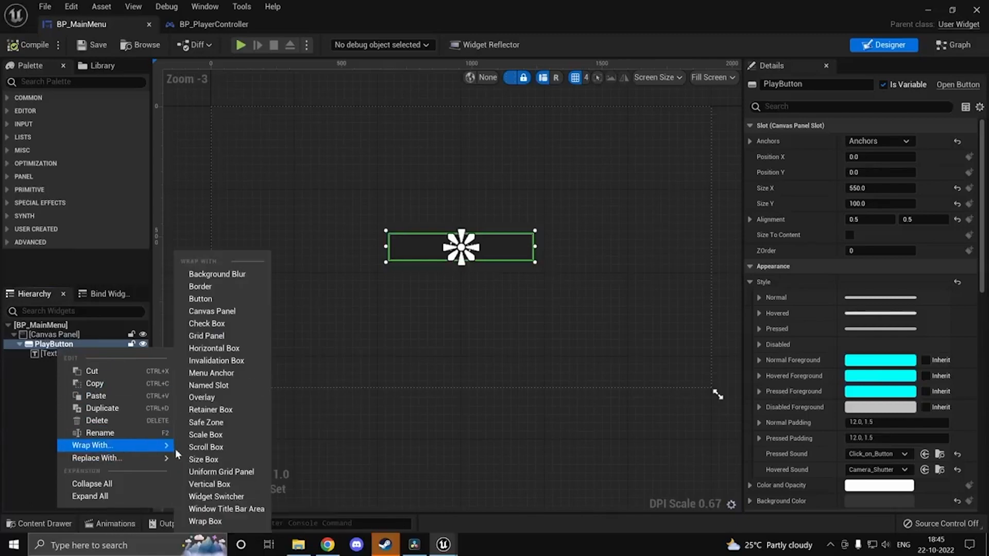
pyautogui.click(231, 486)
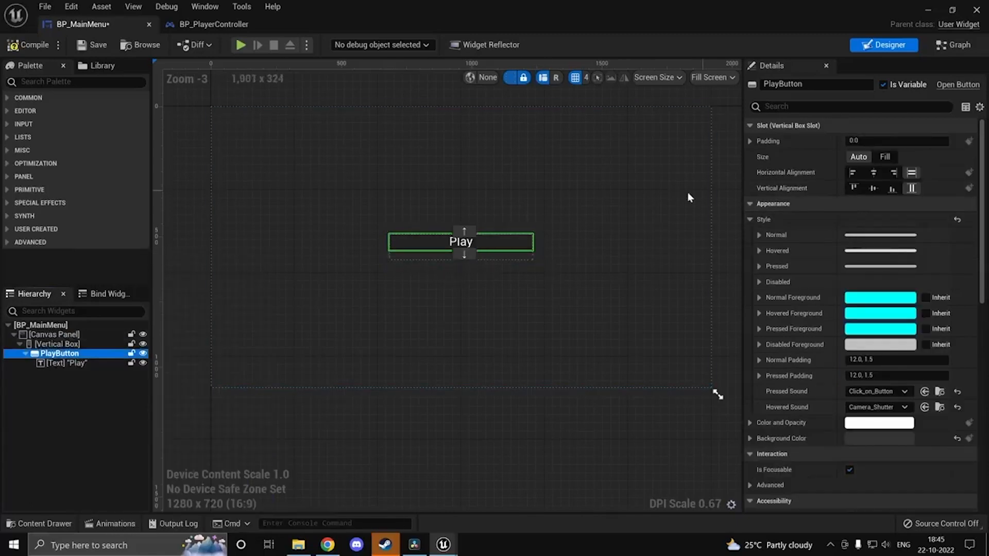
pyautogui.click(518, 304)
# Step: Increase the vertical box's Size Y so it has room for more buttons
pyautogui.click(56, 344)
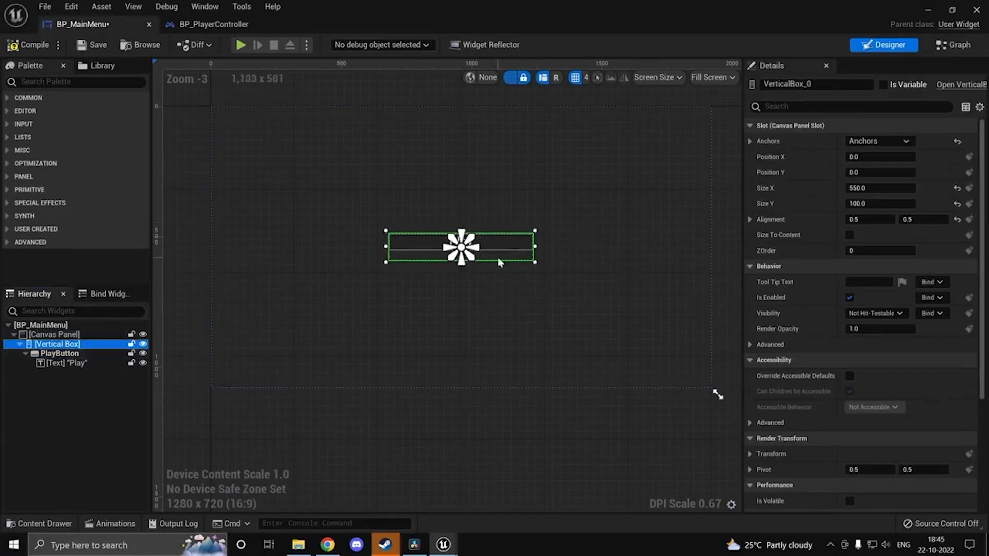
pyautogui.click(878, 141)
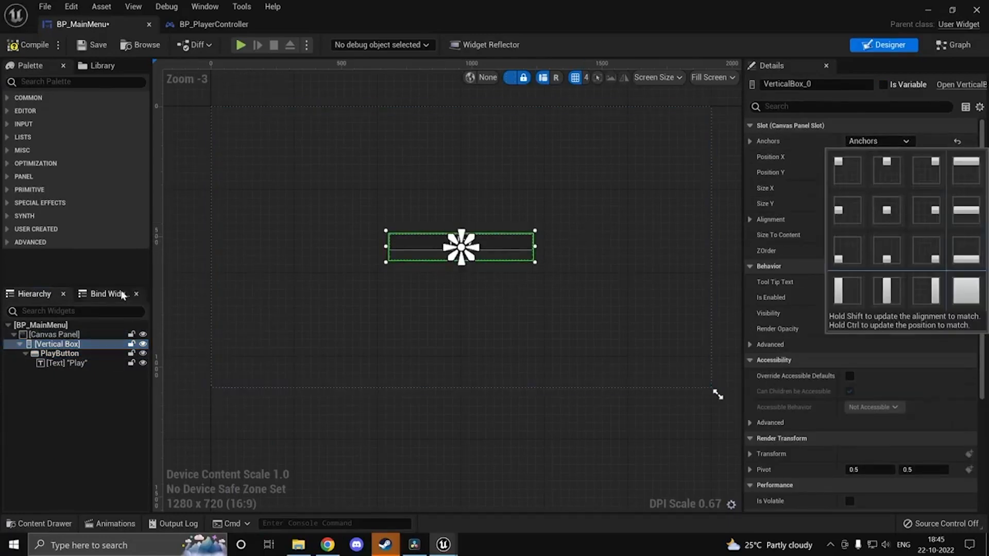
pyautogui.click(57, 380)
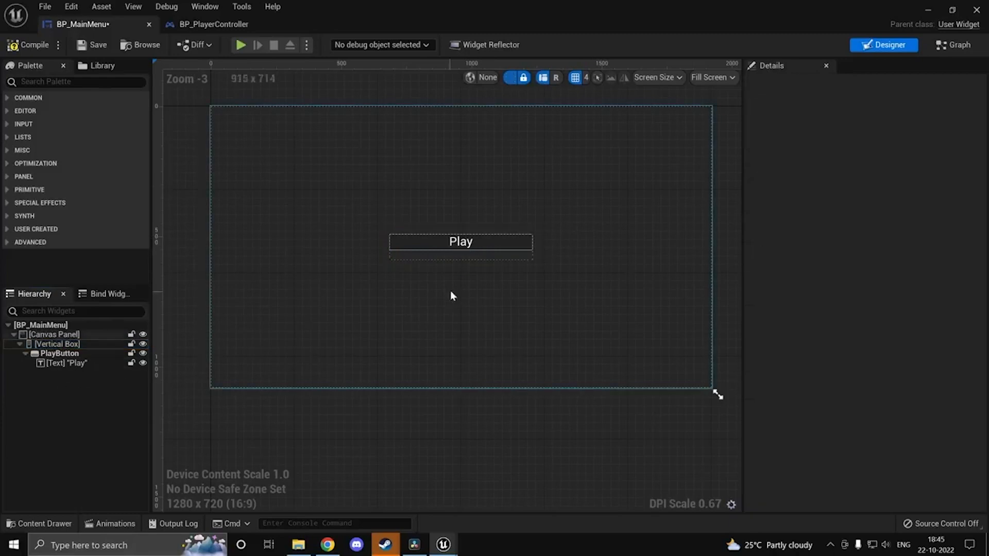
pyautogui.click(50, 345)
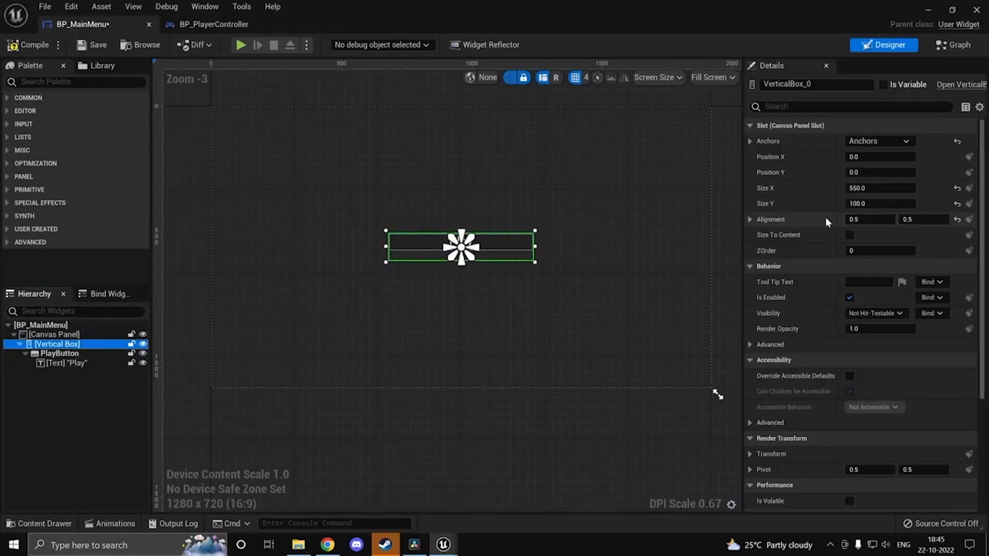
pyautogui.moveTo(880, 200); pyautogui.dragTo(875, 204)
pyautogui.click(510, 234)
# Step: Duplicate the PlayButton inside the vertical box and set the copy's text to "Exit"
pyautogui.click(507, 223)
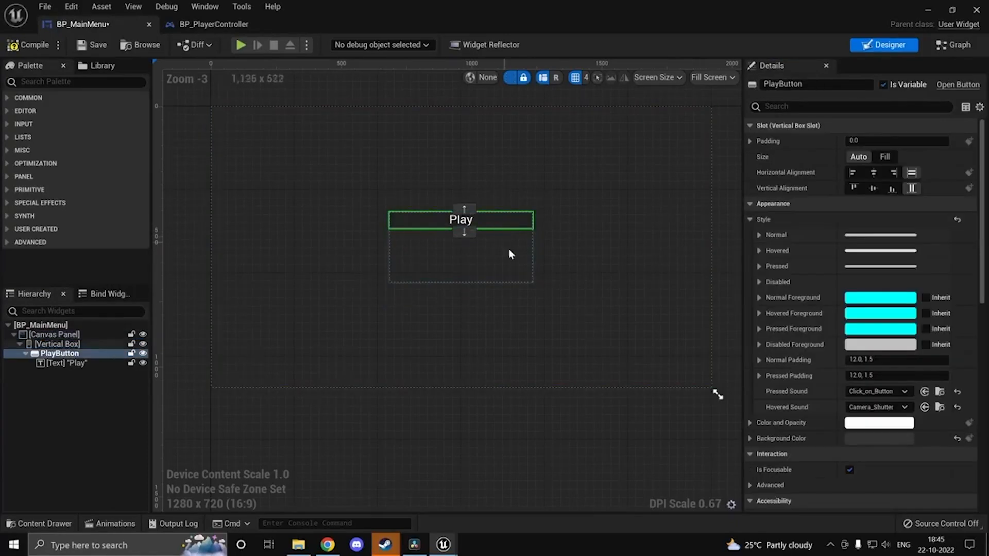
pyautogui.hotkey('ctrl', 'd')
pyautogui.scroll(4, 515, 258)
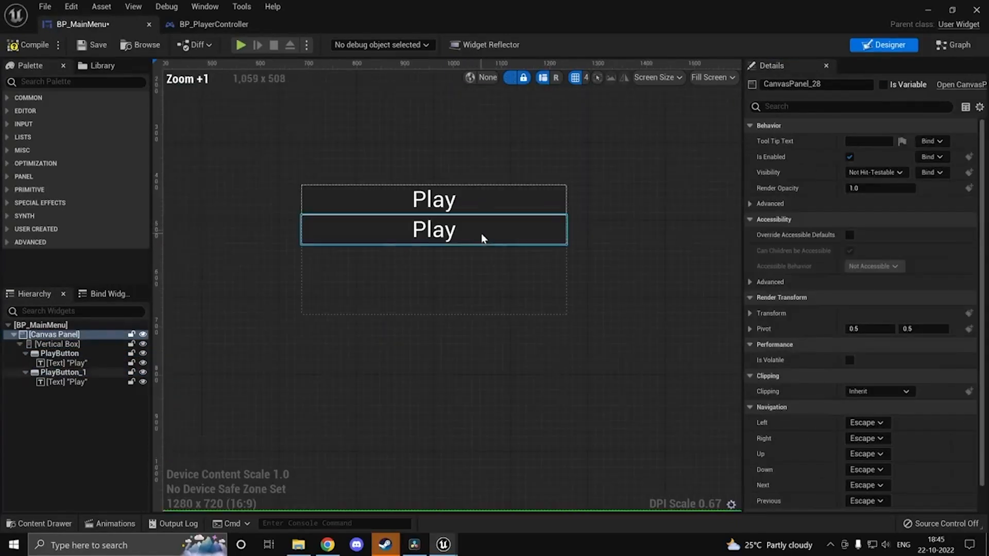
pyautogui.doubleClick(441, 230)
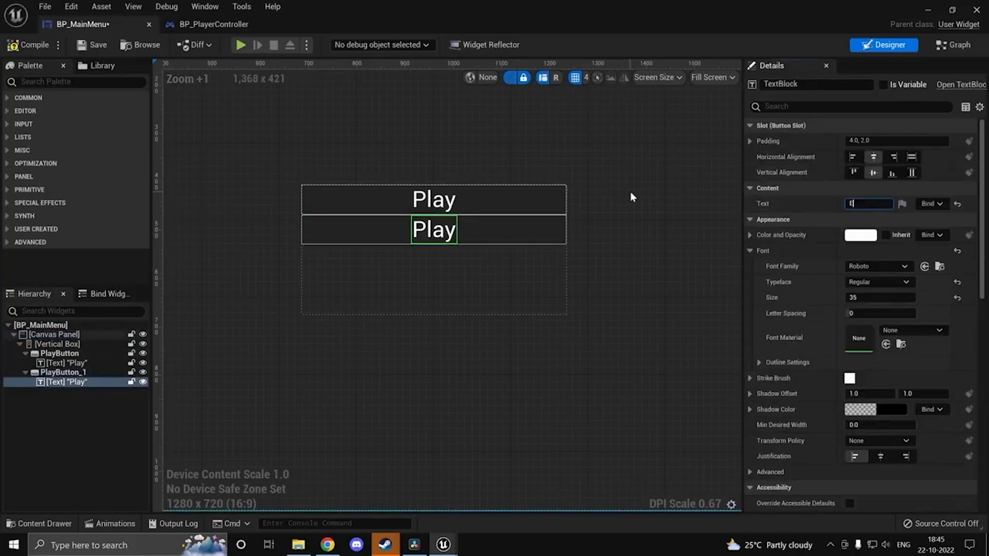
pyautogui.press('Return')
# Step: Rename the duplicated button PlayButton_1 as ExitButton
pyautogui.click(951, 46)
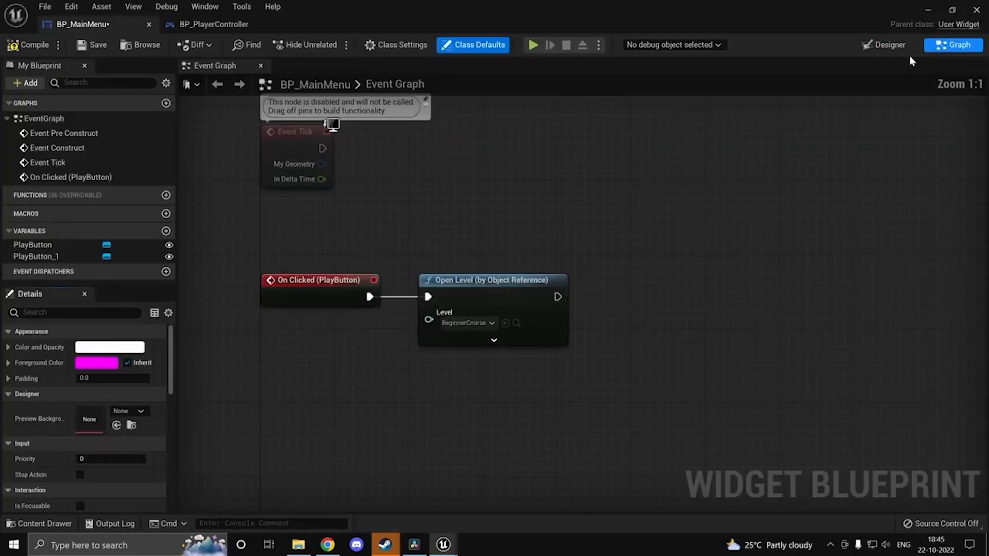
pyautogui.scroll(-10, 106, 454)
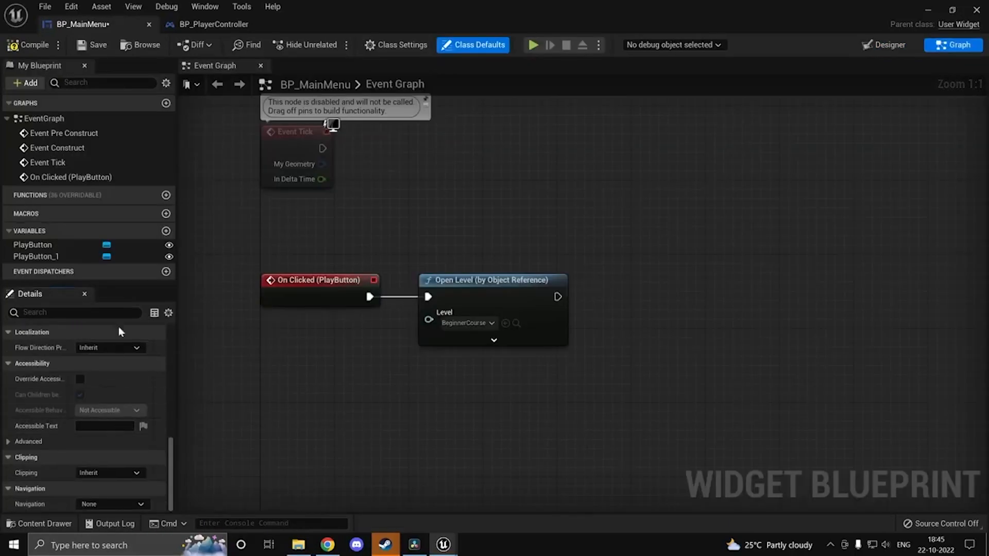
pyautogui.click(47, 256)
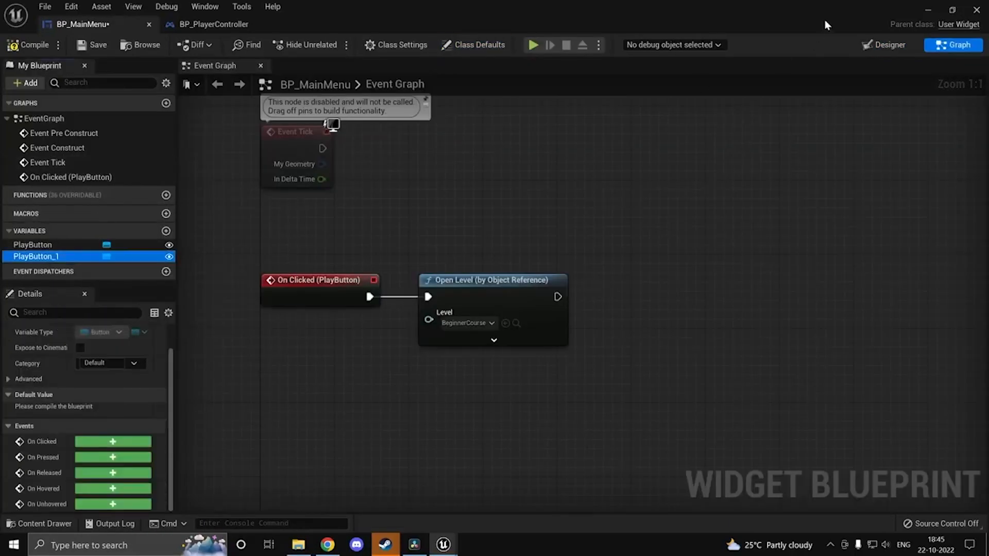
pyautogui.click(884, 45)
pyautogui.click(488, 287)
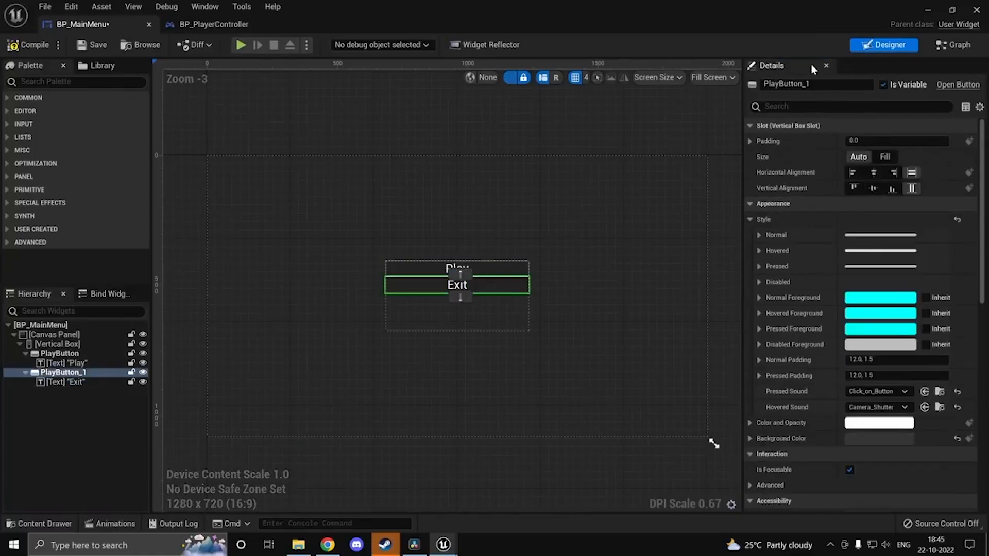
pyautogui.write('Exit')
# Step: Add an On Clicked event for ExitButton in the graph and connect it to an Execute Console Command node with the command "exit"
pyautogui.click(950, 44)
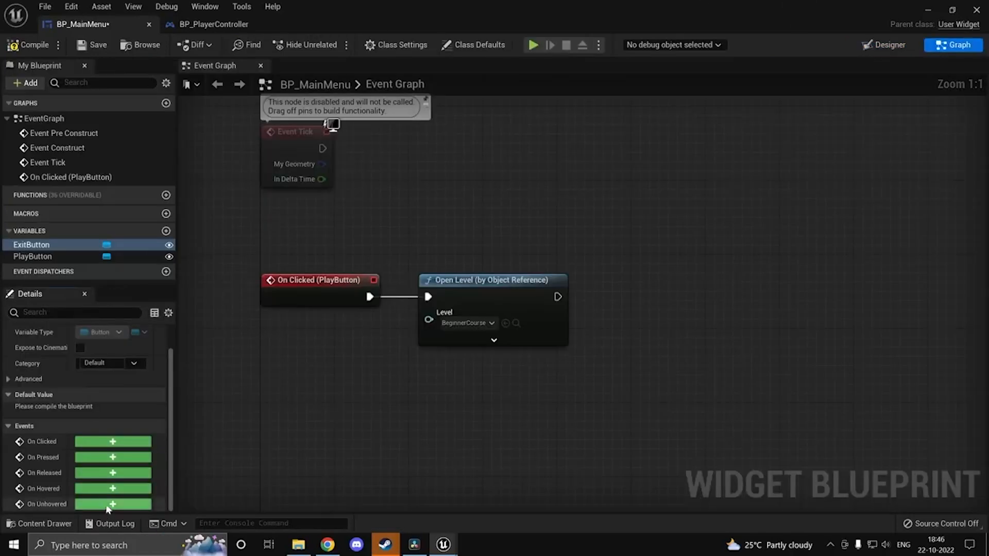
pyautogui.click(126, 442)
pyautogui.moveTo(559, 442); pyautogui.dragTo(523, 458, button='right')
pyautogui.moveTo(463, 380); pyautogui.dragTo(517, 381)
pyautogui.write('execut')
pyautogui.press('Return')
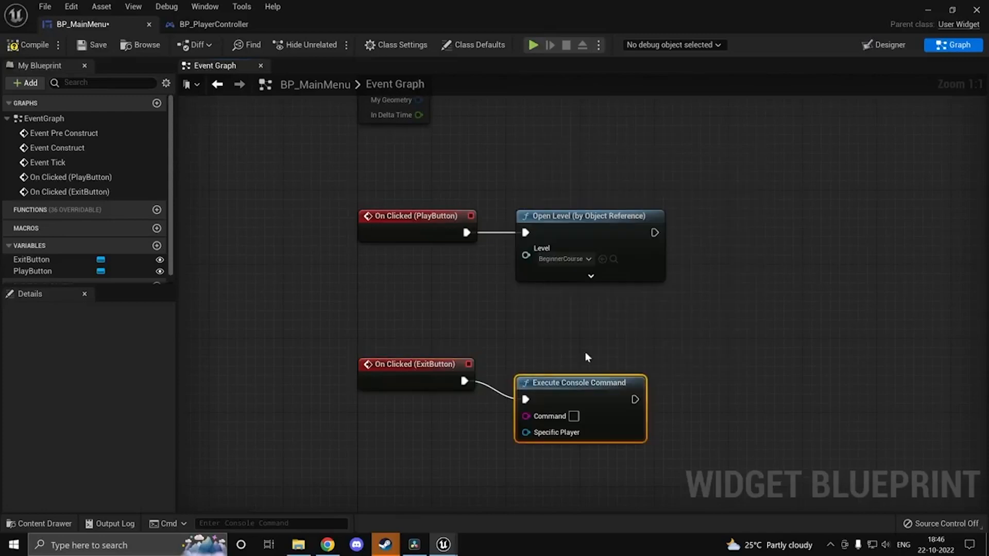
pyautogui.click(573, 398)
pyautogui.write('exit')
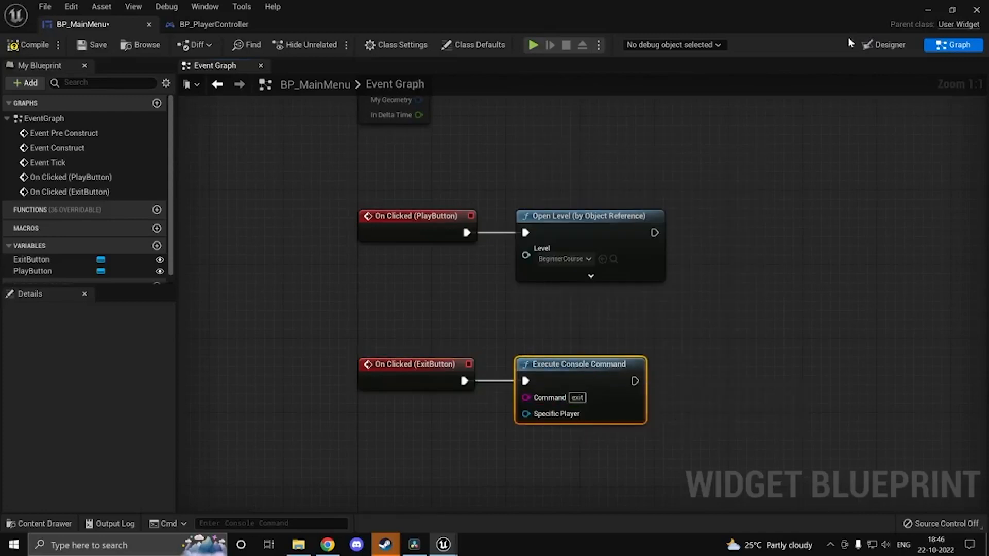
# Step: Return to the widget design view and set the vertical box slot size of both PlayButton and ExitButton to Fill
pyautogui.click(881, 44)
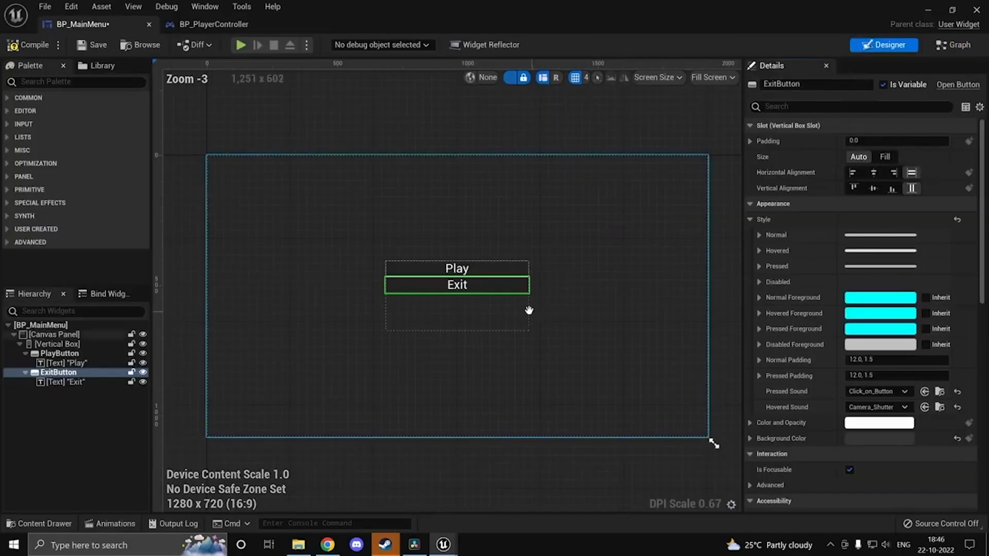
pyautogui.scroll(3, 419, 286)
pyautogui.click(446, 366)
pyautogui.scroll(-2, 427, 366)
pyautogui.moveTo(428, 367); pyautogui.dragTo(417, 338, button='right')
pyautogui.click(452, 256)
pyautogui.click(443, 246)
pyautogui.click(443, 256)
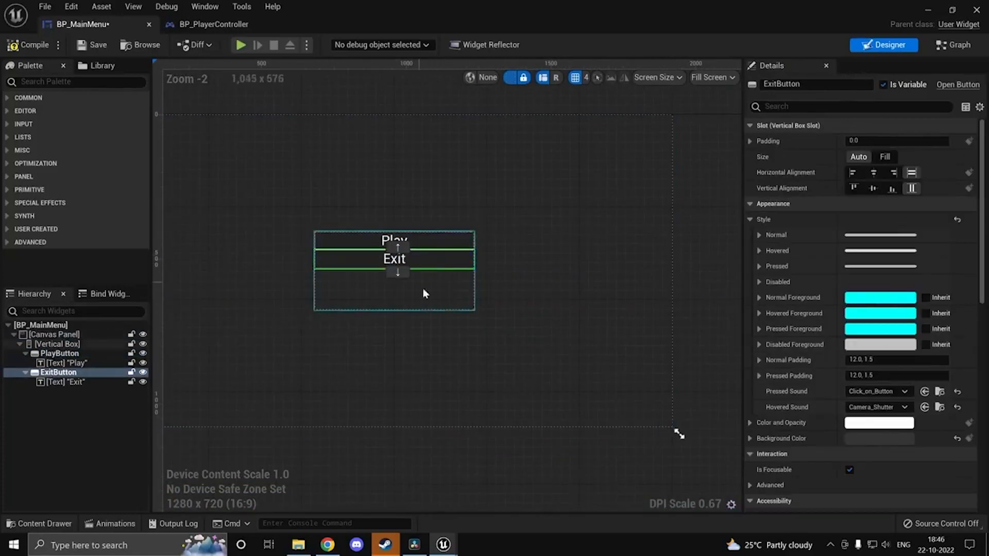
pyautogui.click(455, 286)
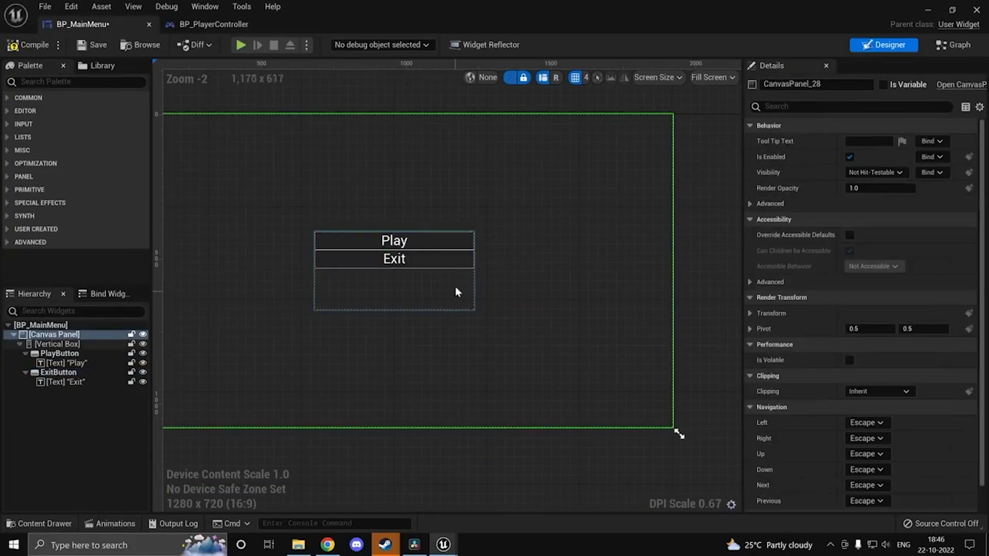
pyautogui.click(452, 260)
pyautogui.keyDown('ctrl'); pyautogui.click(458, 246); pyautogui.keyUp('ctrl')
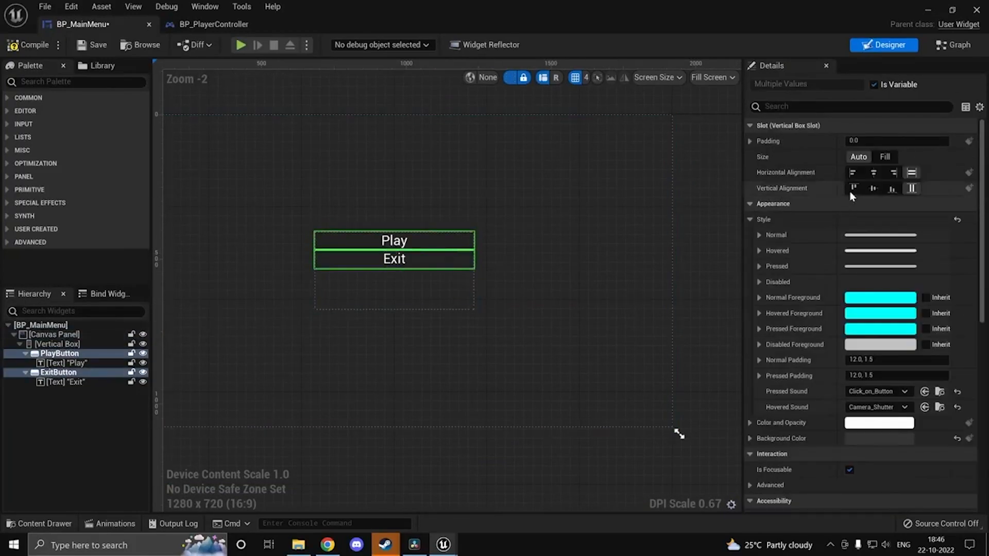
pyautogui.click(885, 156)
pyautogui.click(672, 279)
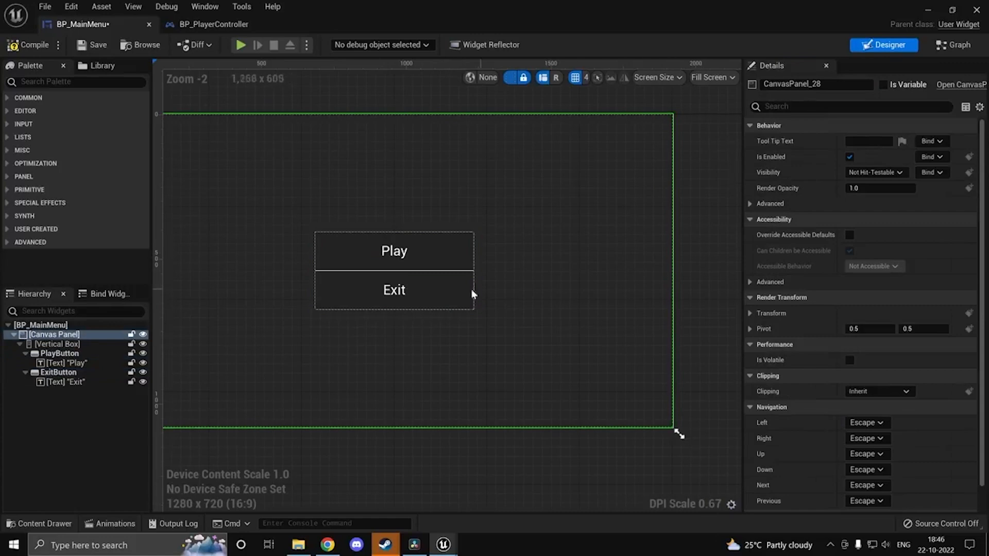
# Step: Set the PlayButton's Fill size ratio to 2 in the vertical box
pyautogui.click(442, 247)
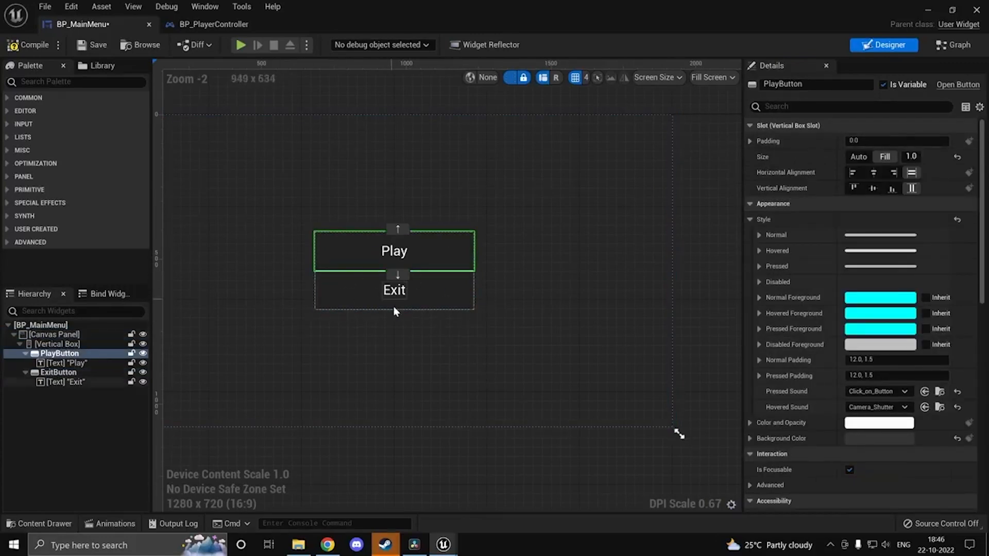
pyautogui.click(911, 156)
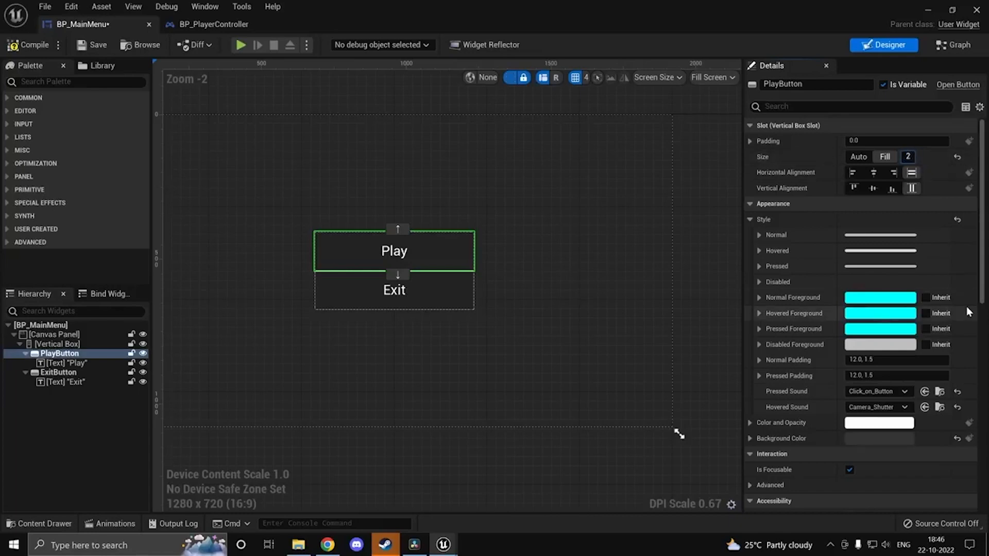
pyautogui.write('2')
pyautogui.press('Return')
pyautogui.click(433, 304)
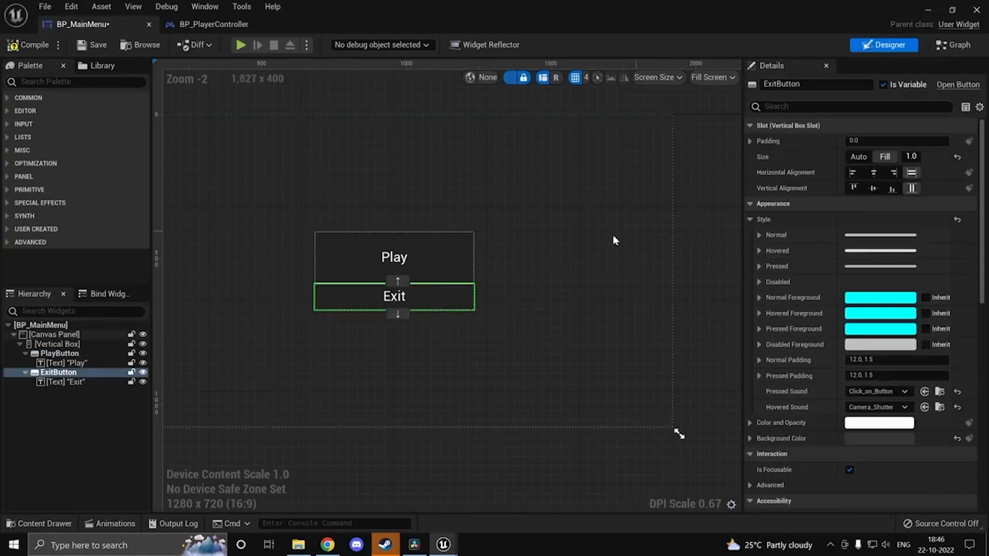
pyautogui.click(517, 348)
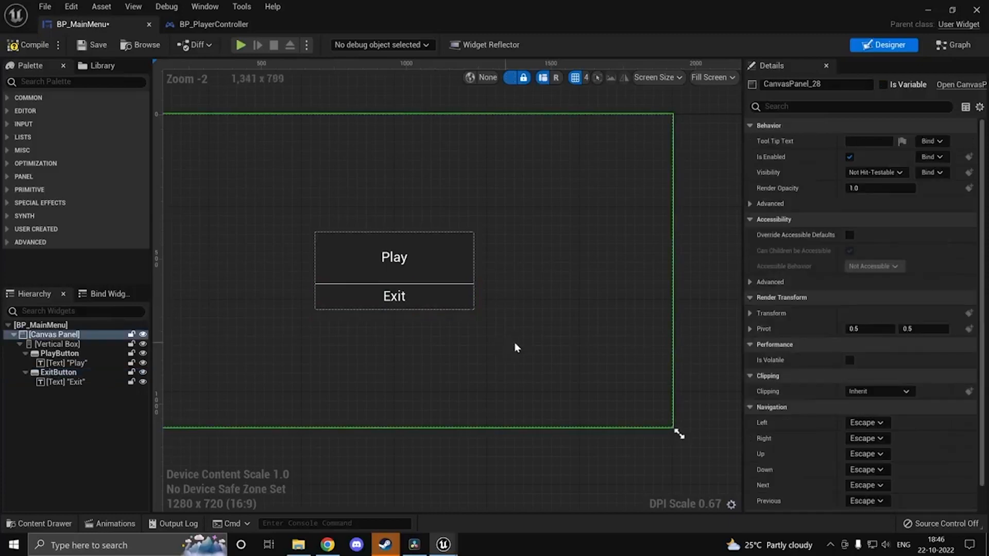
# Step: Compare the Fill size ratios and proportions of the Play and Exit buttons in the vertical box
pyautogui.click(439, 241)
pyautogui.click(435, 315)
pyautogui.click(436, 305)
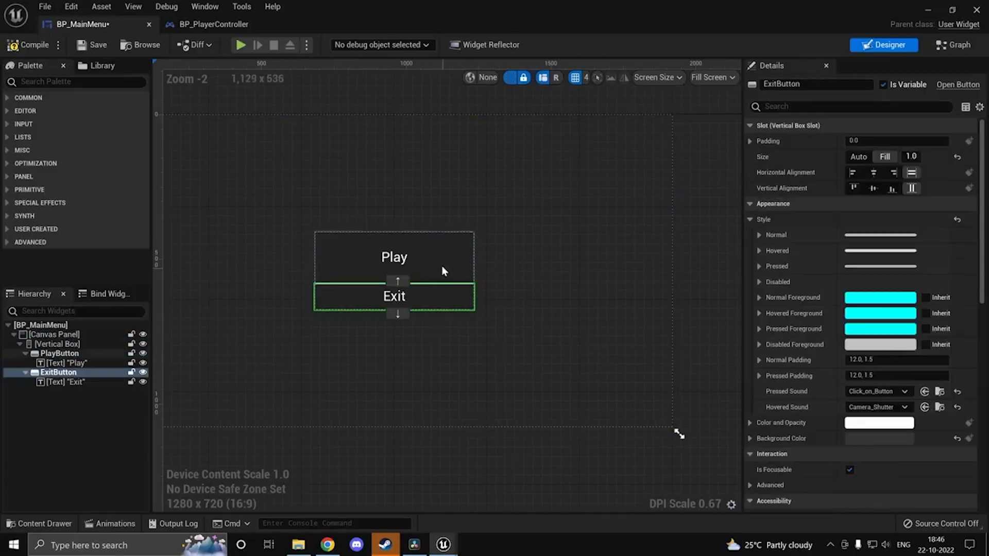
pyautogui.click(443, 270)
pyautogui.click(440, 304)
pyautogui.click(443, 275)
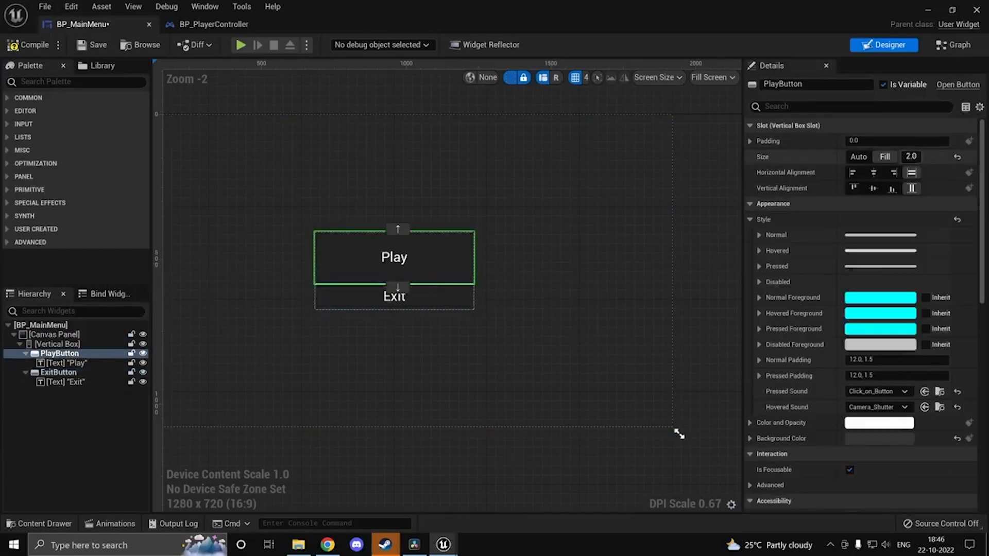
pyautogui.click(443, 294)
pyautogui.click(437, 275)
pyautogui.click(434, 303)
pyautogui.click(436, 275)
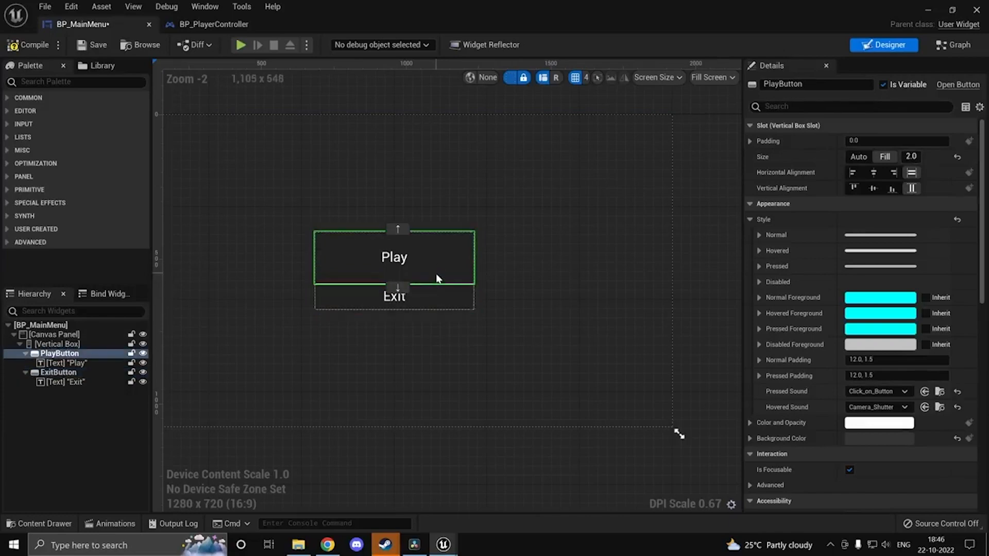
pyautogui.click(466, 348)
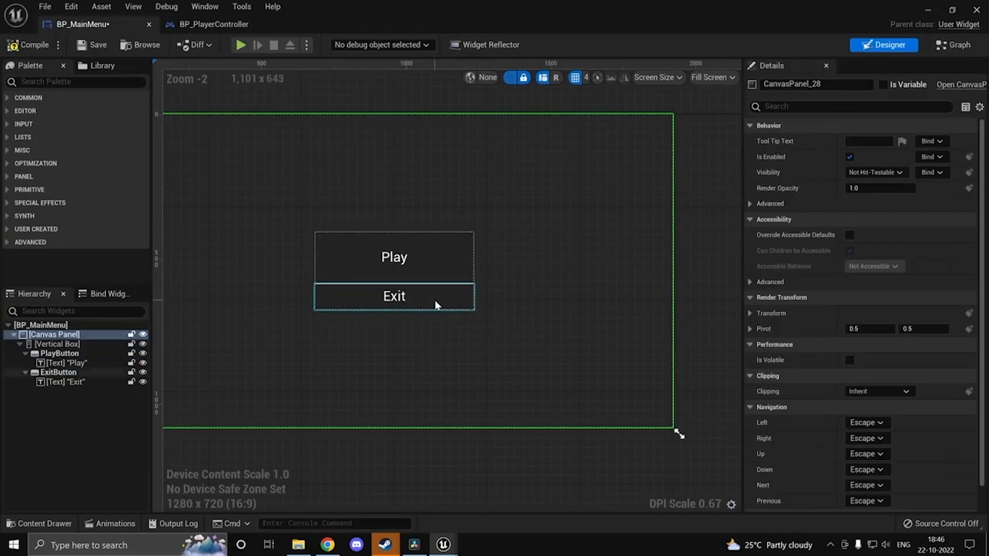
pyautogui.click(438, 257)
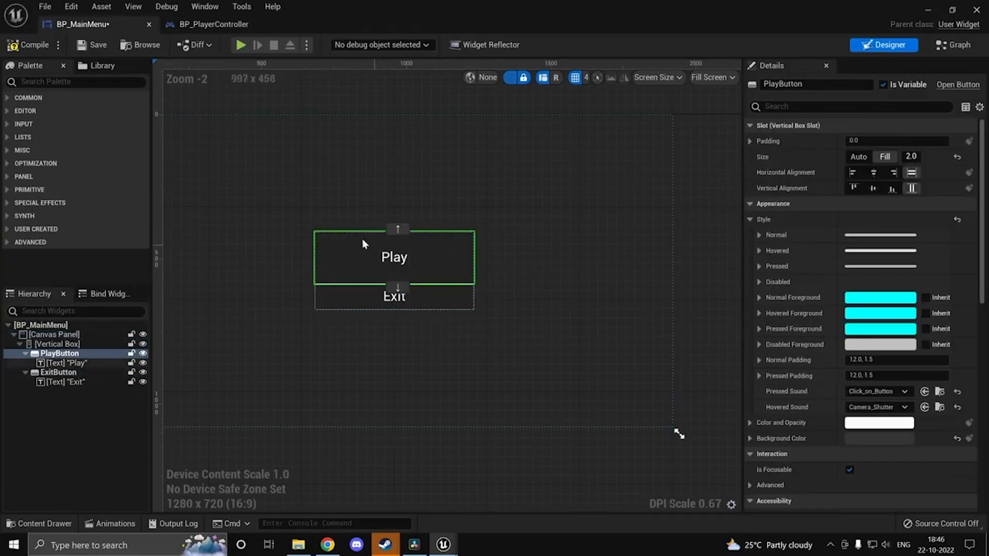
# Step: Compile and save the menu widget, and preview it by playing MainMenuLevel before returning to the widget editor
pyautogui.press('F7')
pyautogui.hotkey('ctrl', 's')
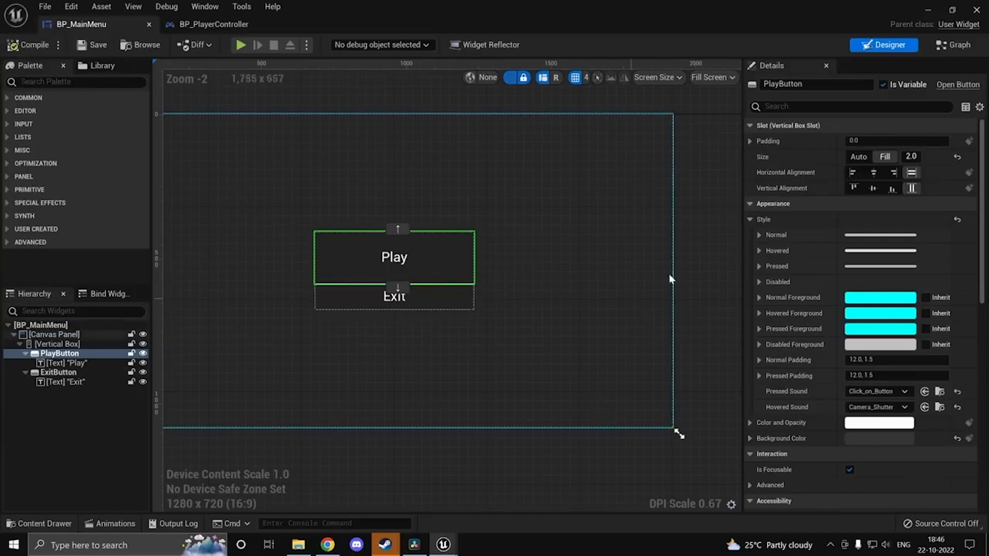
pyautogui.click(932, 9)
pyautogui.click(249, 46)
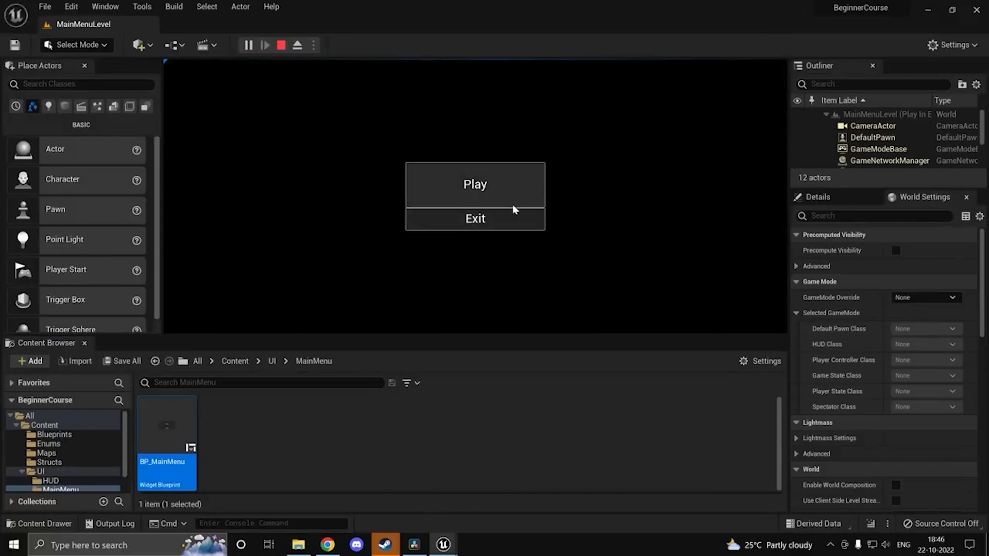
pyautogui.hotkey('alt', 'Tab')
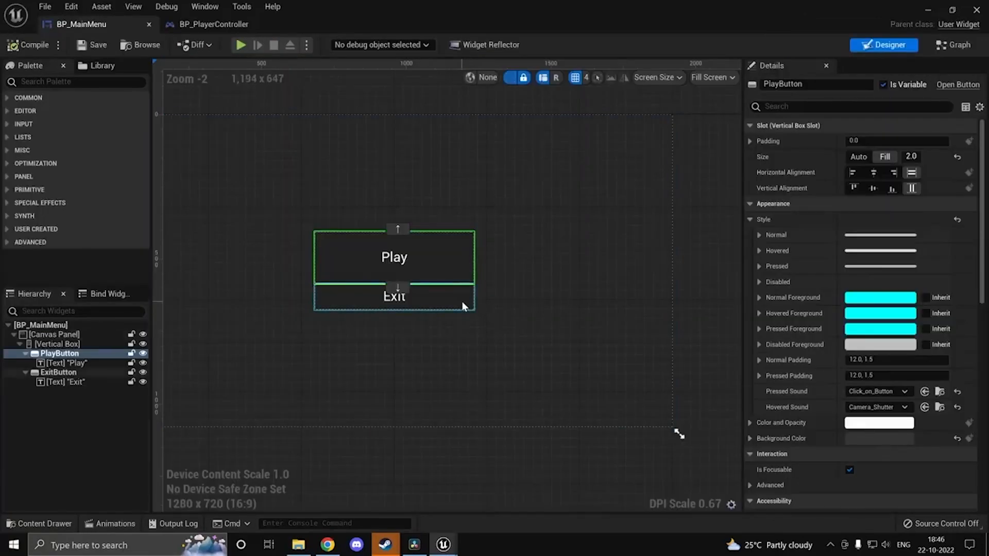
# Step: Examine the events available for ExitButton in its details
pyautogui.click(462, 301)
pyautogui.scroll(-5, 841, 376)
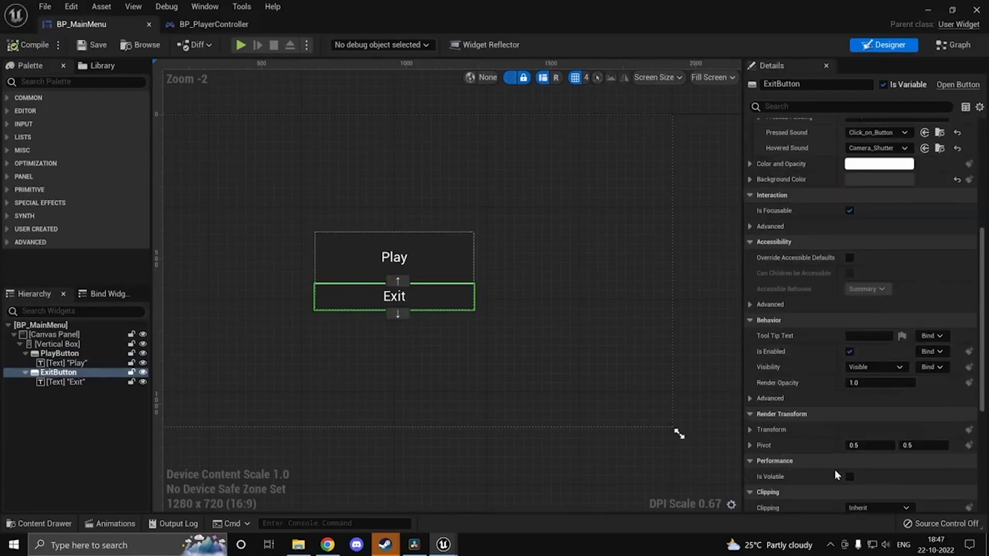
pyautogui.scroll(-5, 950, 427)
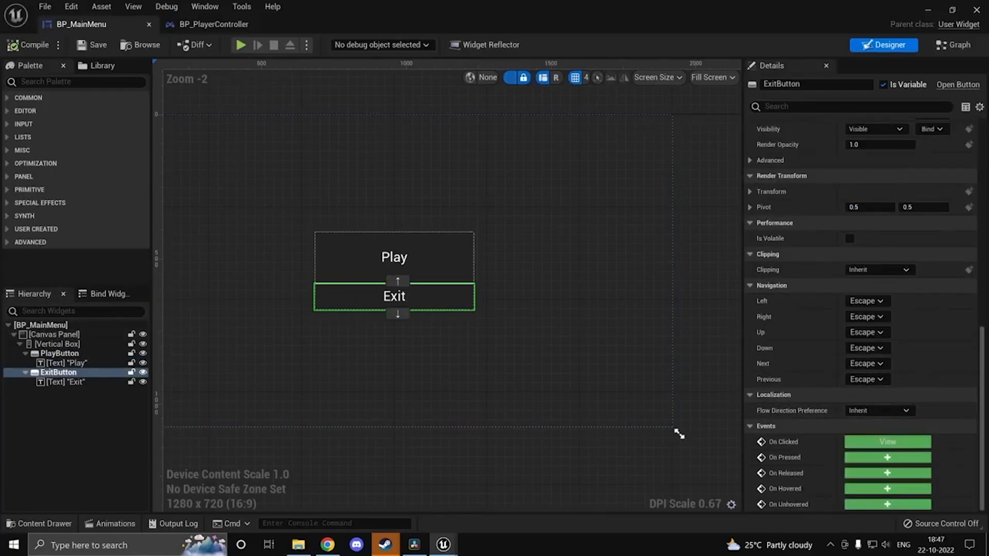
# Step: Play MainMenuLevel to test the Exit button, replay it to test the Play button, and stop the session
pyautogui.scroll(6, 900, 317)
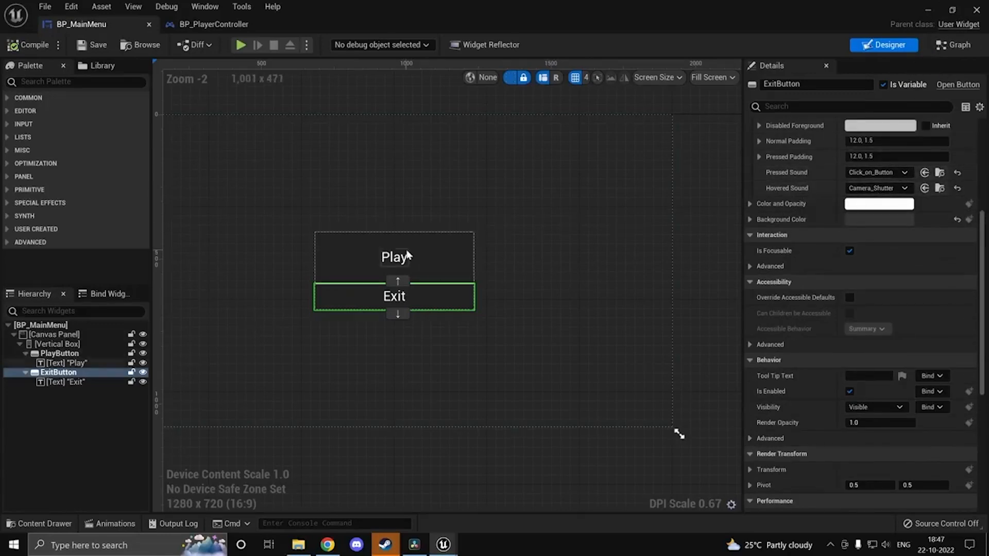
pyautogui.click(427, 279)
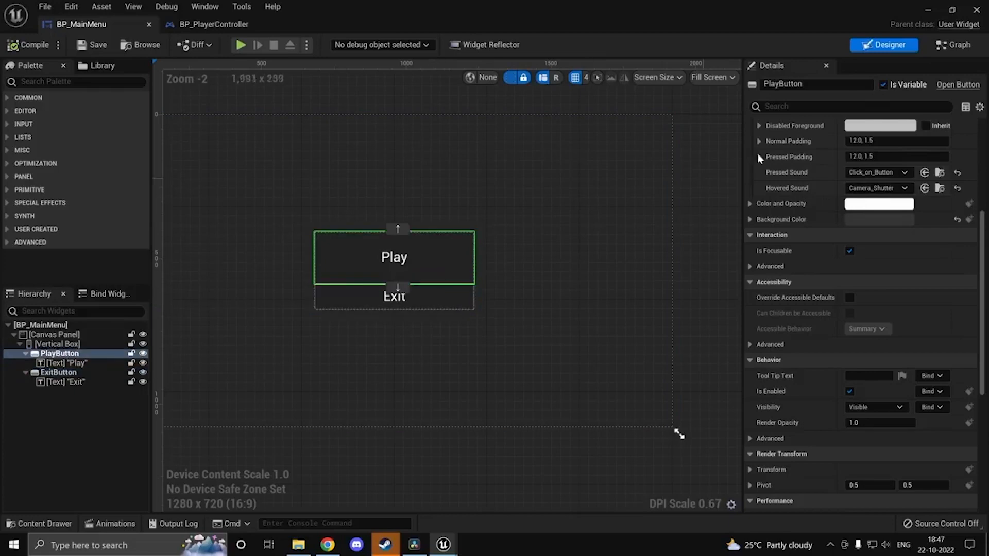
pyautogui.click(929, 11)
pyautogui.click(250, 45)
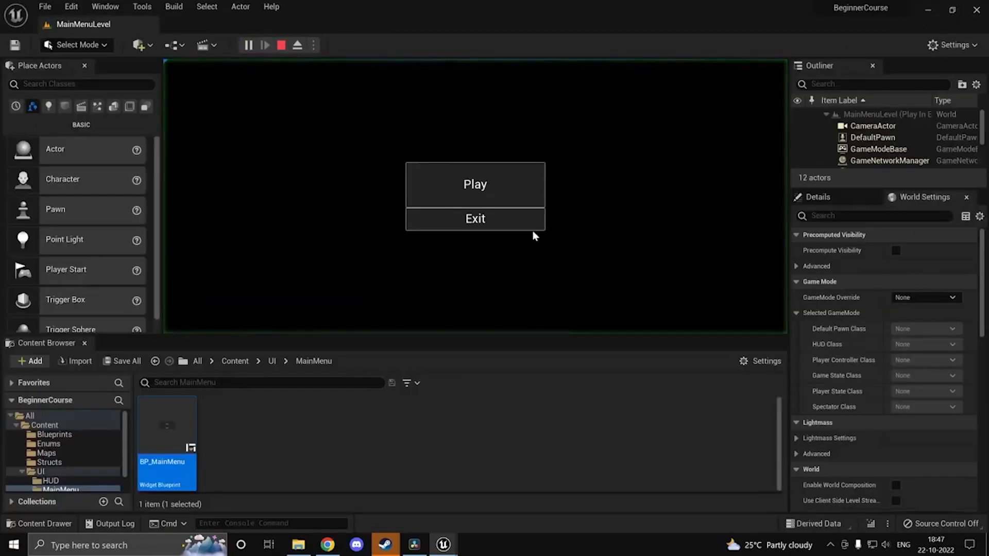
pyautogui.click(526, 228)
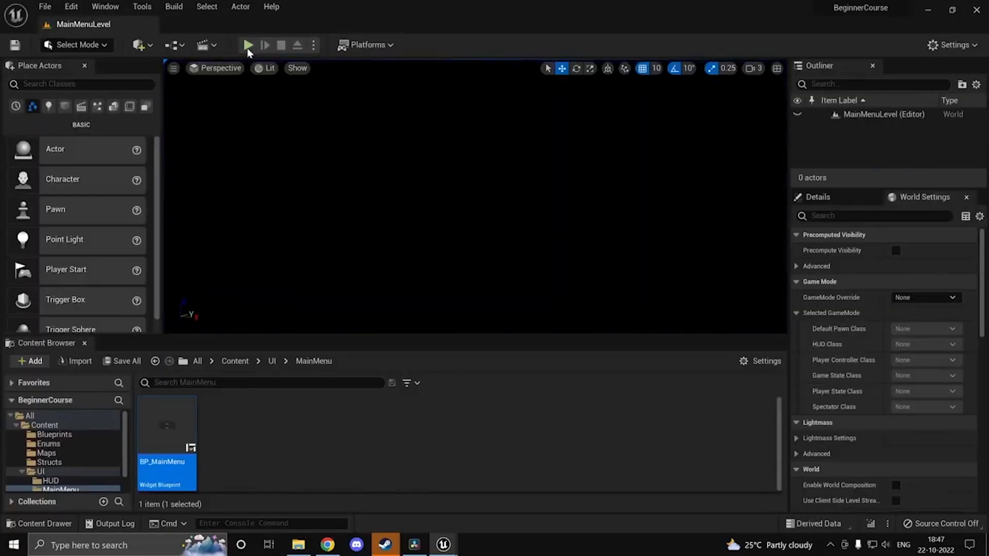
pyautogui.click(248, 44)
pyautogui.click(441, 184)
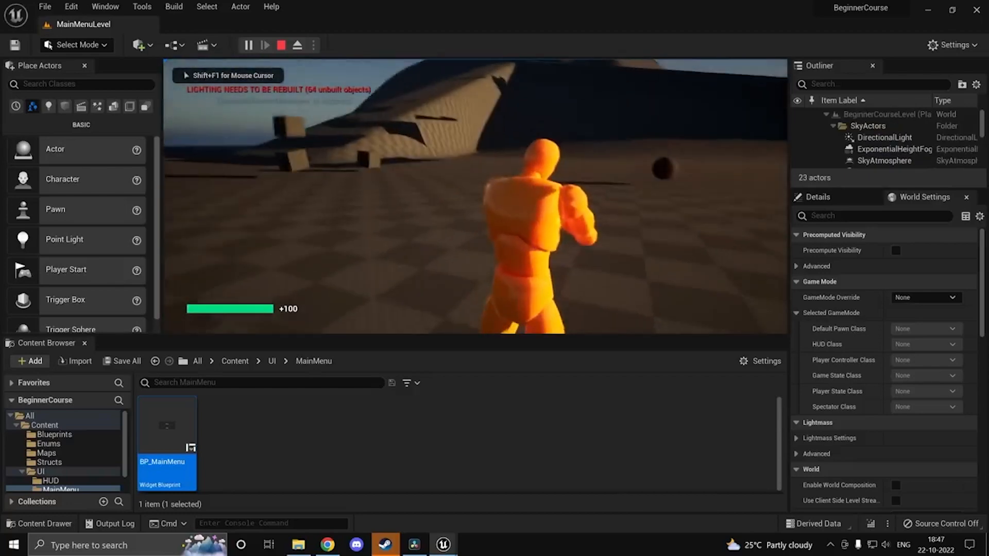
pyautogui.press('Escape')
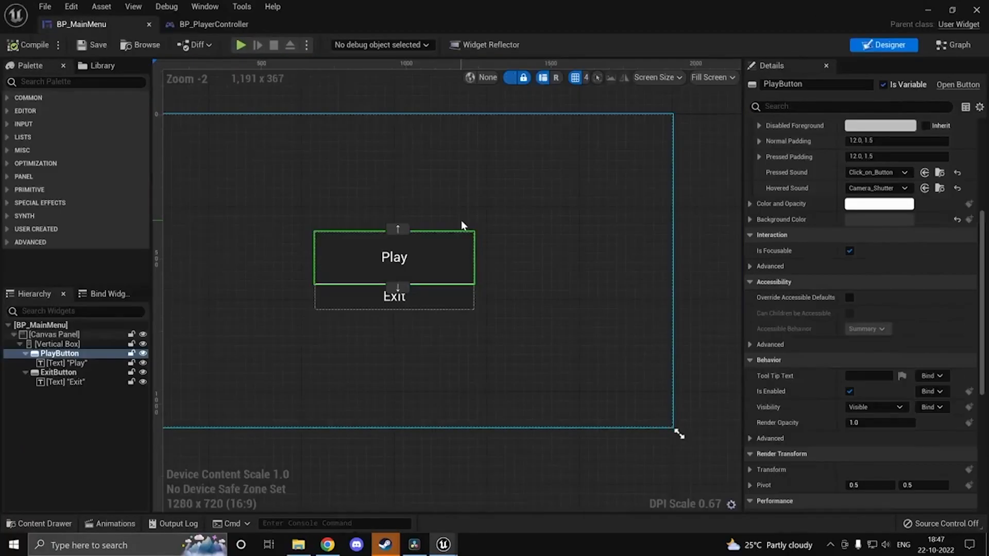
pyautogui.scroll(2, 636, 264)
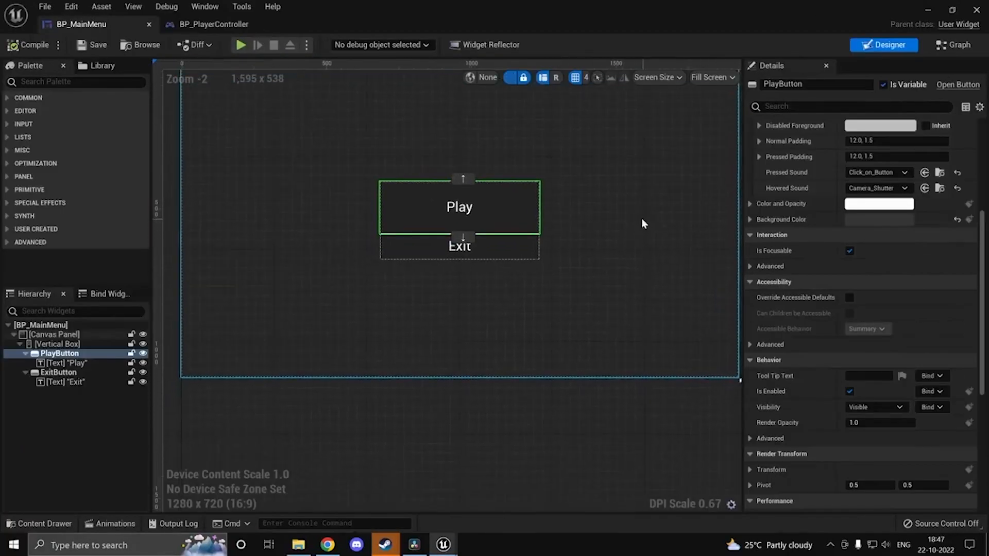
pyautogui.moveTo(438, 170); pyautogui.dragTo(443, 252, button='right')
pyautogui.scroll(-1, 481, 247)
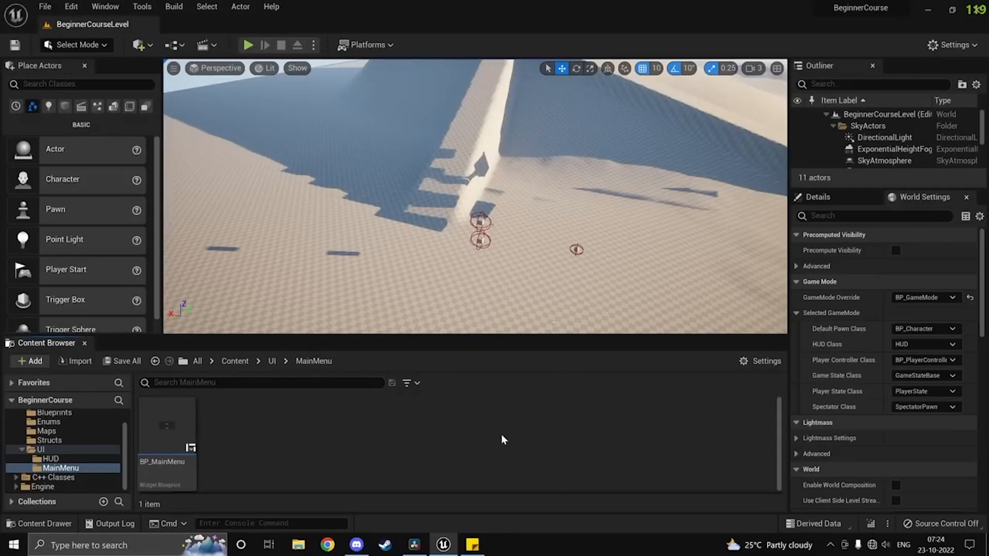
pyautogui.moveTo(572, 273)
pyautogui.mouseDown(button='right')
pyautogui.moveTo(583, 278)
pyautogui.moveTo(580, 259)
pyautogui.moveTo(596, 270)
pyautogui.moveTo(575, 280)
pyautogui.mouseUp(button='right')
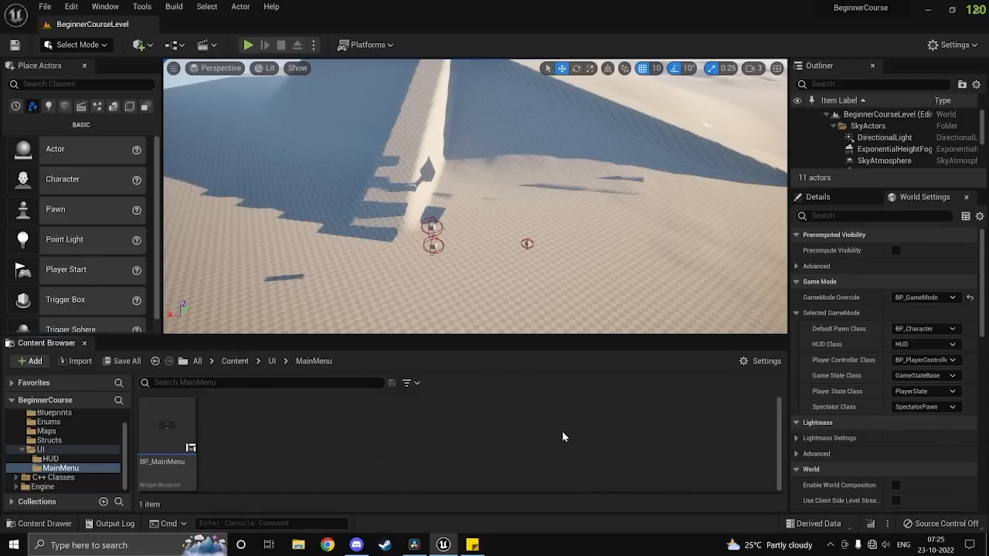
# Step: Create a folder named FunctionLibraries in the project's Content folder
pyautogui.click(234, 362)
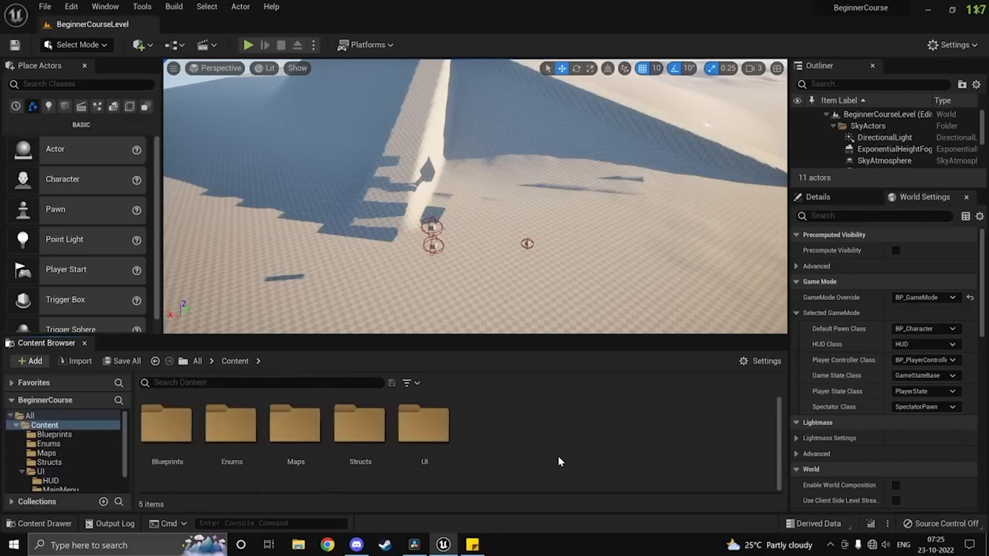
pyautogui.doubleClick(165, 449)
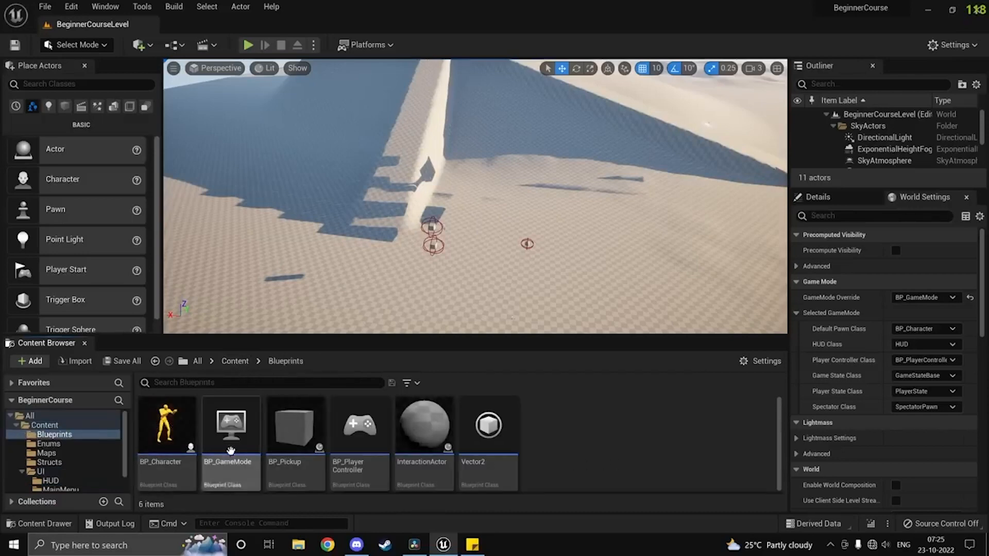
pyautogui.click(235, 361)
pyautogui.rightClick(556, 449)
pyautogui.click(630, 105)
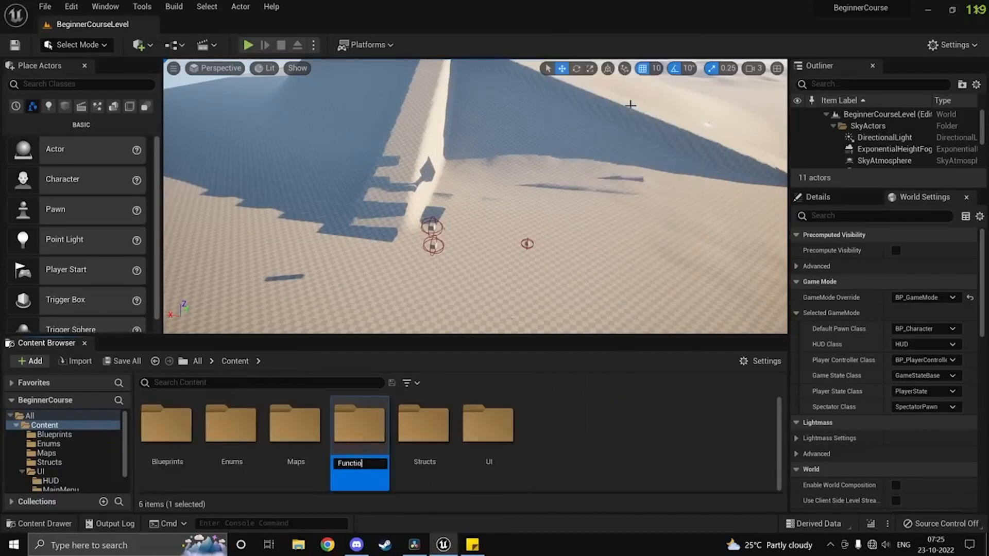
pyautogui.write('Function:L')
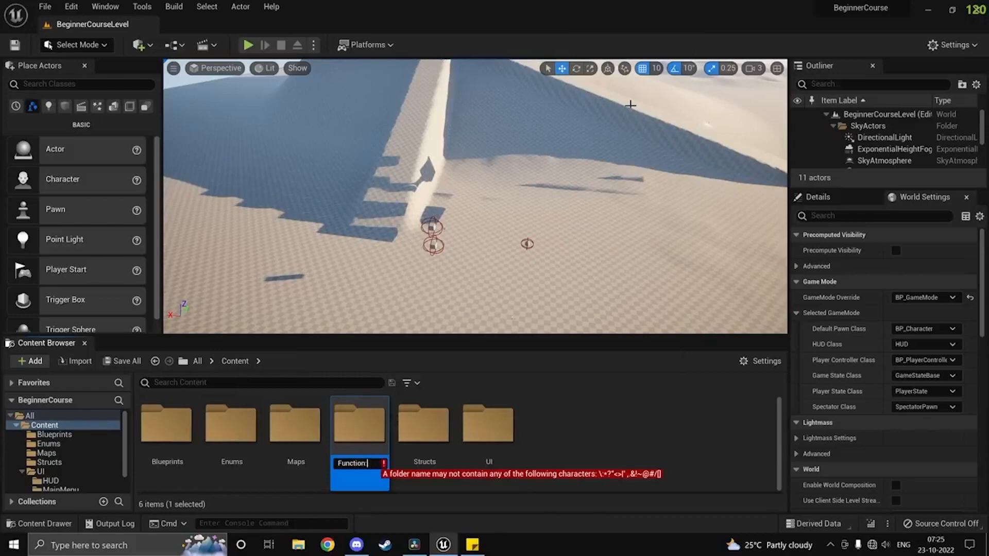
pyautogui.press('BackSpace')
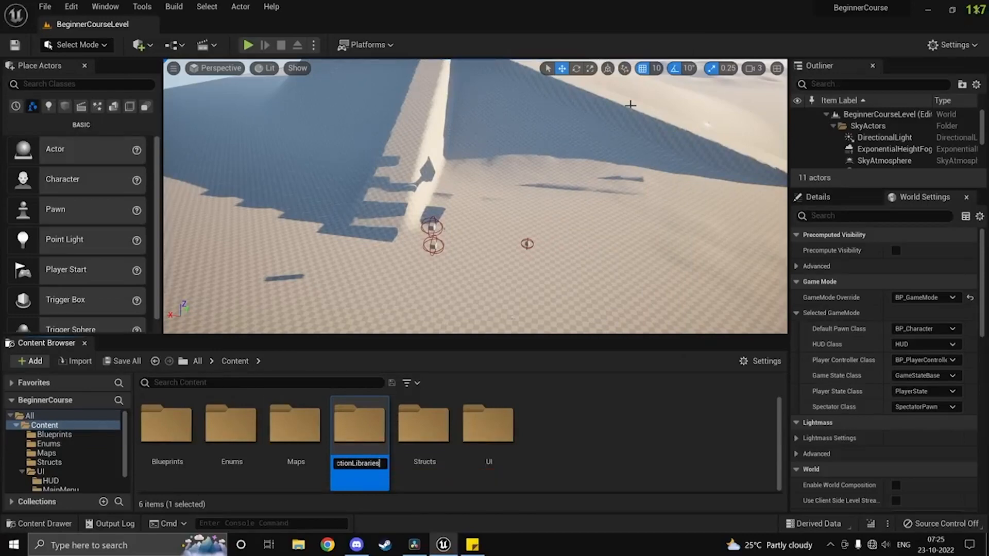
pyautogui.write('Libraries')
pyautogui.press('Return')
# Step: Create a Blueprint Function Library named OurBlueprintFunctionLibrary inside the FunctionLibraries folder
pyautogui.doubleClick(298, 438)
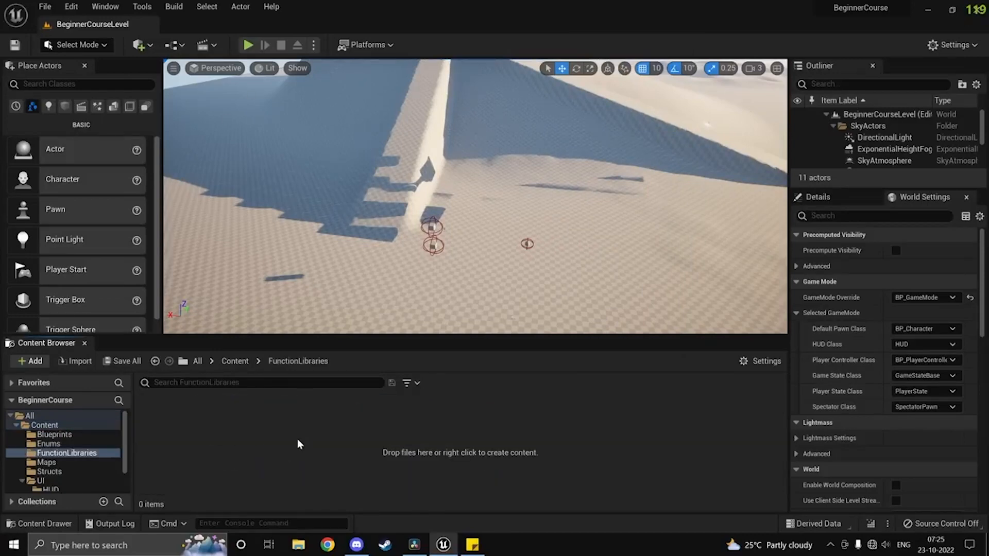
pyautogui.rightClick(298, 443)
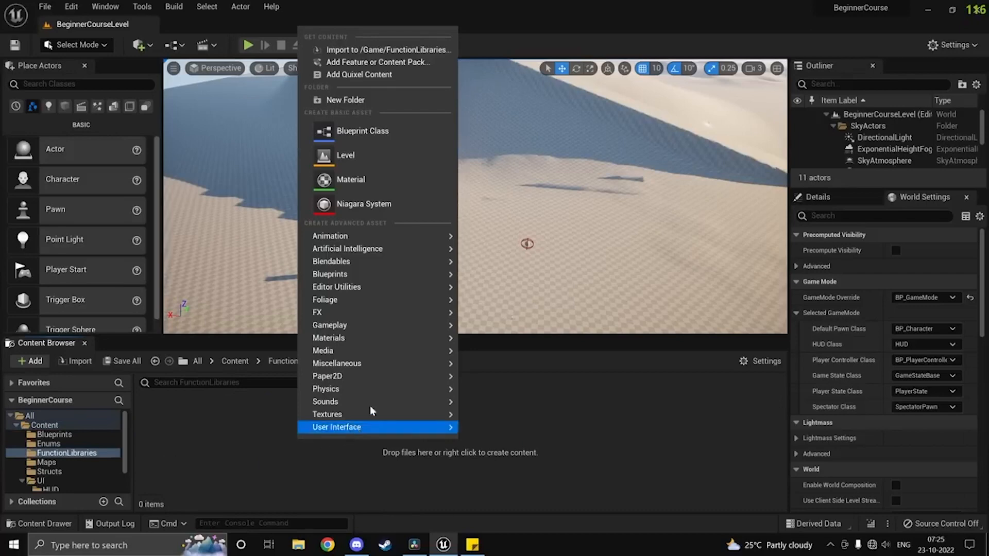
pyautogui.moveTo(391, 274)
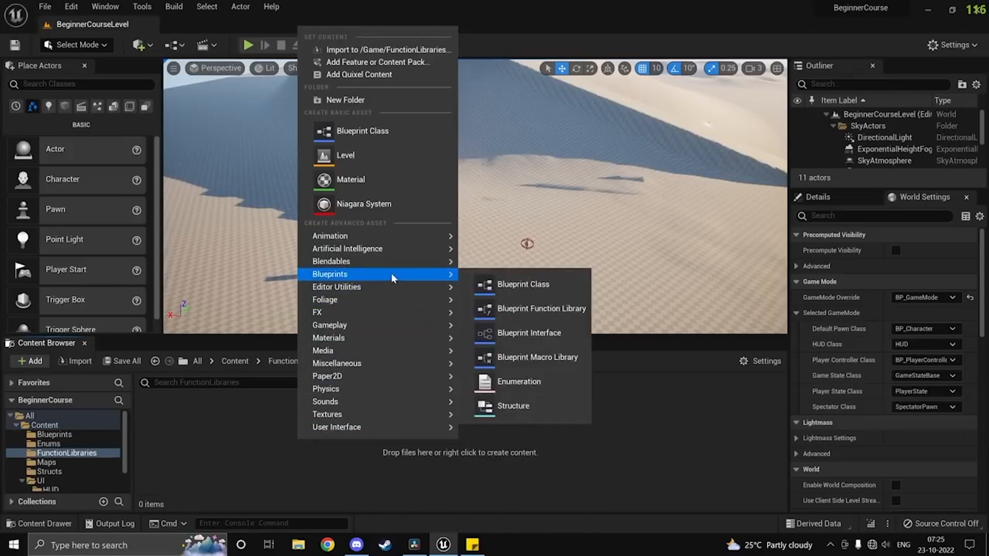
pyautogui.click(518, 311)
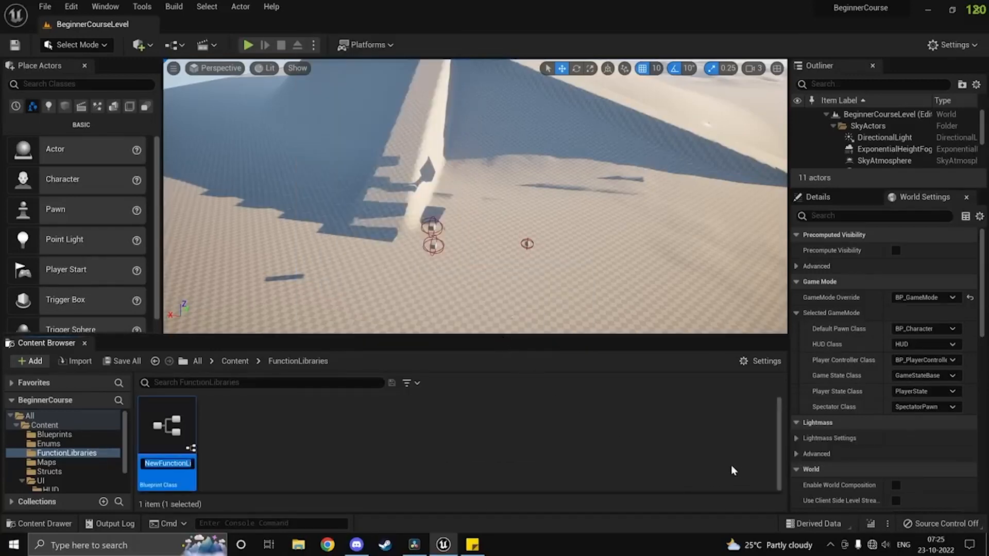
pyautogui.write('M')
pyautogui.press('BackSpace')
pyautogui.write('Oury')
pyautogui.press('Return')
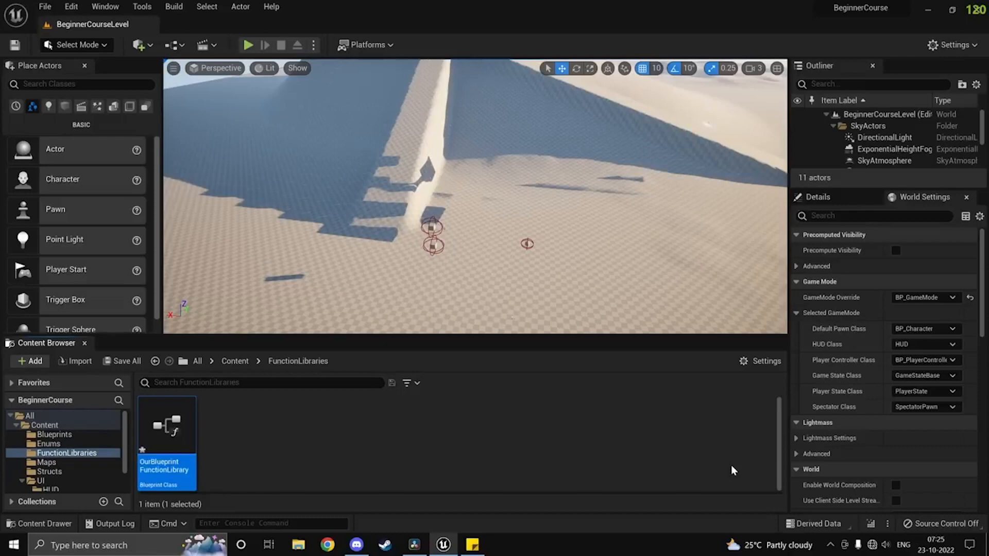
# Step: Open OurBlueprintFunctionLibrary and name its new function Normalize
pyautogui.doubleClick(170, 428)
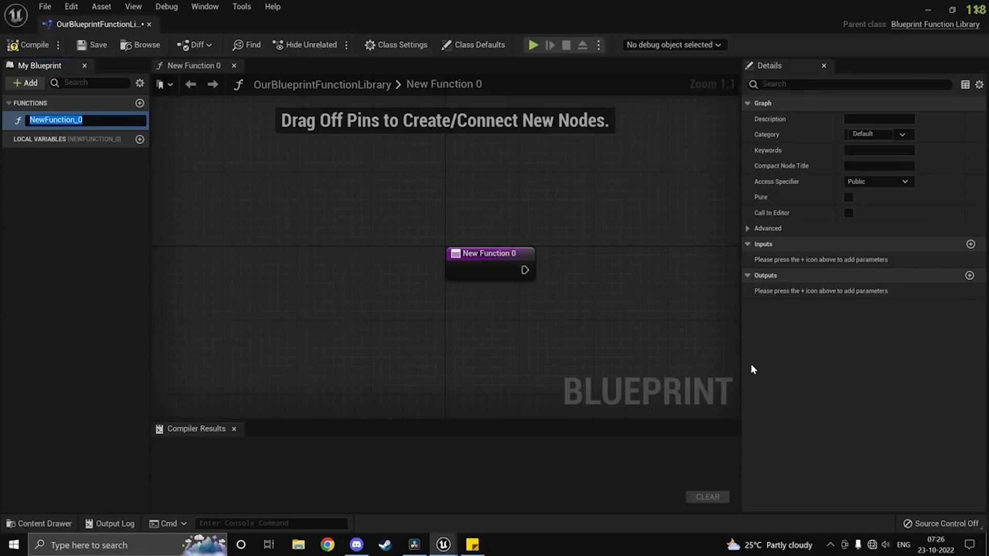
pyautogui.write('No')
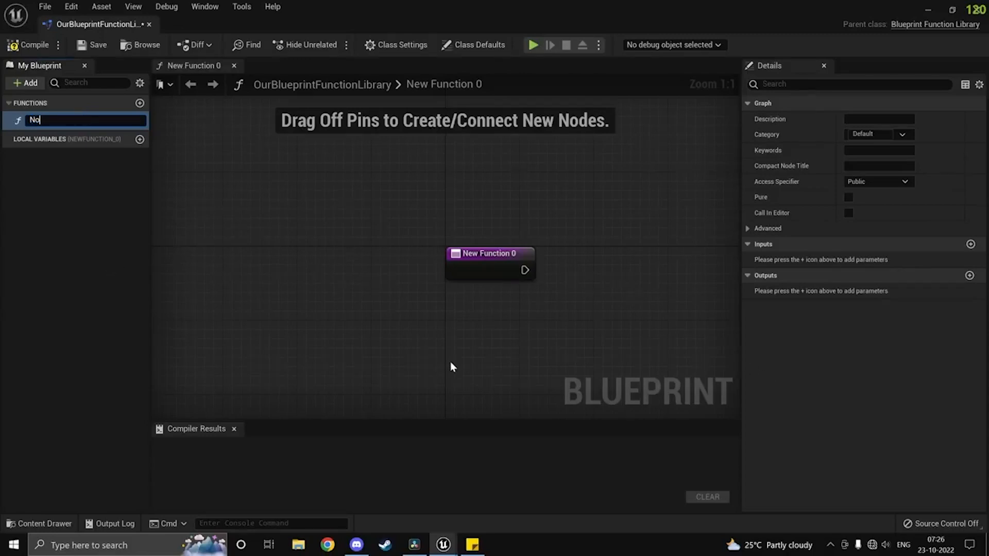
pyautogui.write('rmalize')
pyautogui.press('Return')
pyautogui.moveTo(462, 360); pyautogui.dragTo(383, 355, button='right')
# Step: Add a Vector input named In to the Normalize function
pyautogui.click(408, 263)
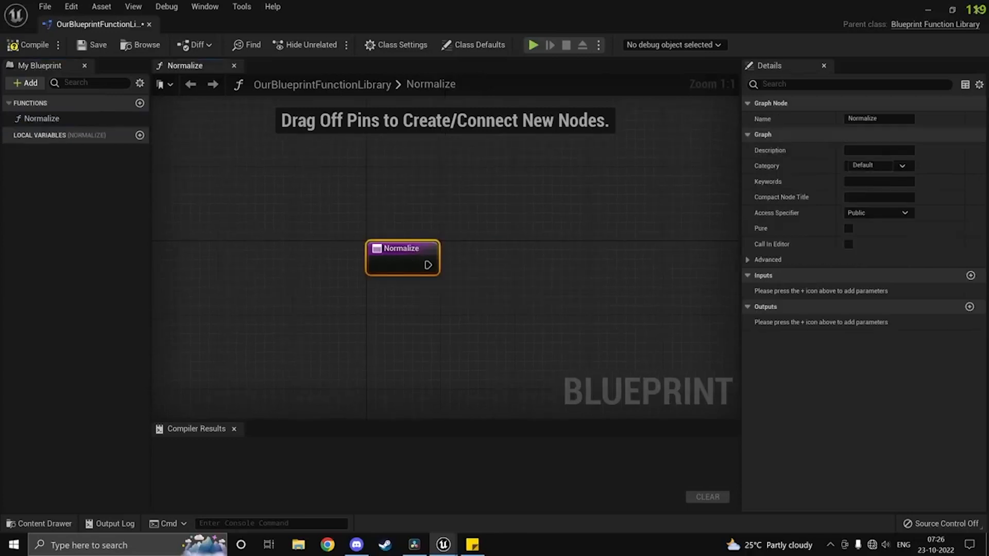
pyautogui.click(970, 275)
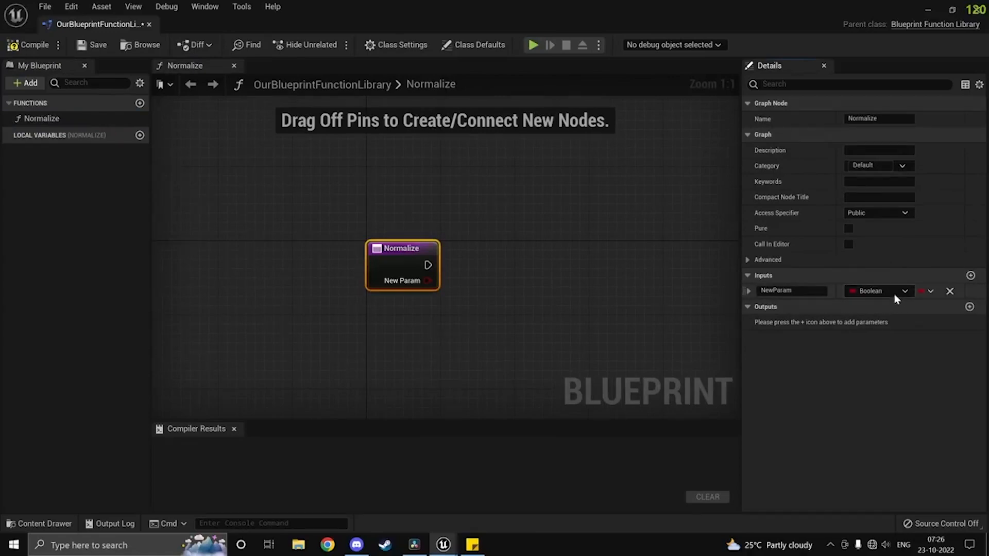
pyautogui.click(894, 292)
pyautogui.click(850, 133)
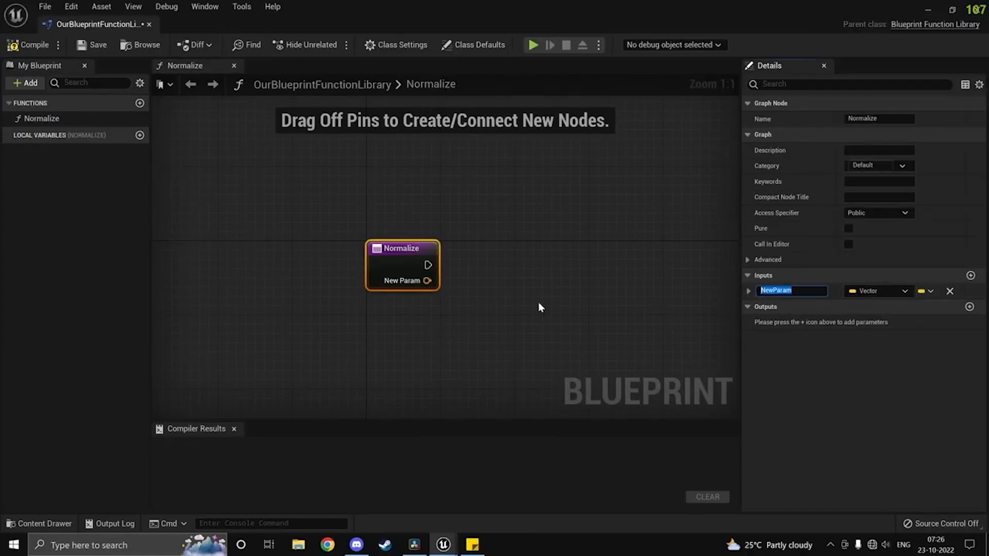
pyautogui.write('In')
pyautogui.press('Return')
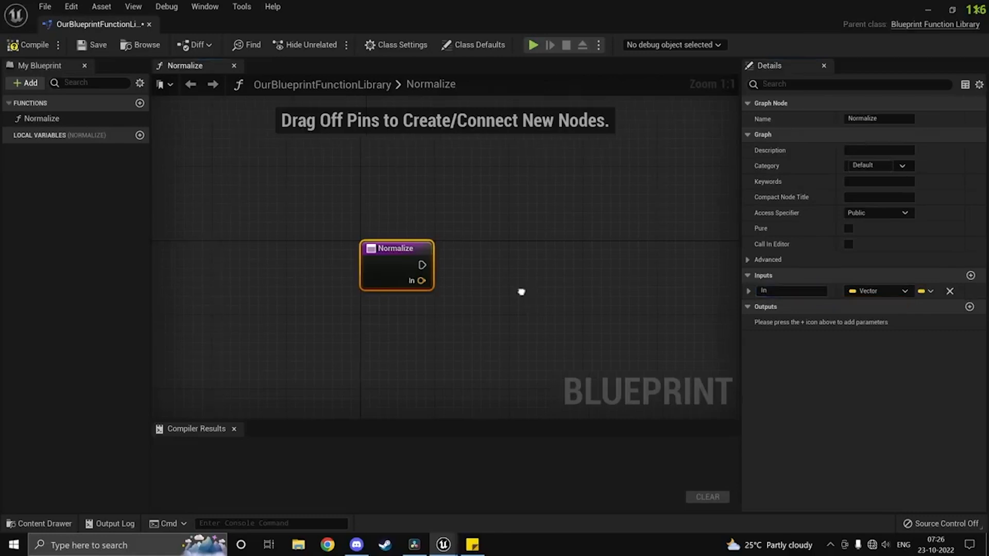
# Step: Add a Vector Length node fed by the In vector and place it below and beyond the Normalize entry node
pyautogui.moveTo(521, 289); pyautogui.dragTo(363, 304, button='right')
pyautogui.moveTo(269, 295)
pyautogui.mouseDown()
pyautogui.moveTo(378, 364)
pyautogui.moveTo(257, 316)
pyautogui.moveTo(274, 301)
pyautogui.moveTo(266, 296)
pyautogui.moveTo(358, 338)
pyautogui.moveTo(261, 304)
pyautogui.mouseUp()
pyautogui.moveTo(317, 301); pyautogui.dragTo(330, 257, button='right')
pyautogui.moveTo(287, 253); pyautogui.dragTo(338, 293)
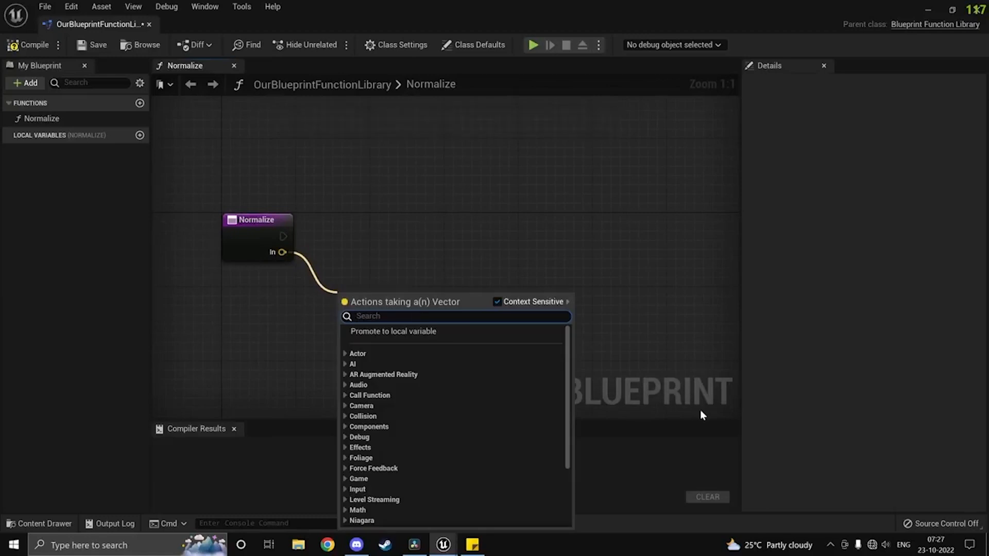
pyautogui.write('leng')
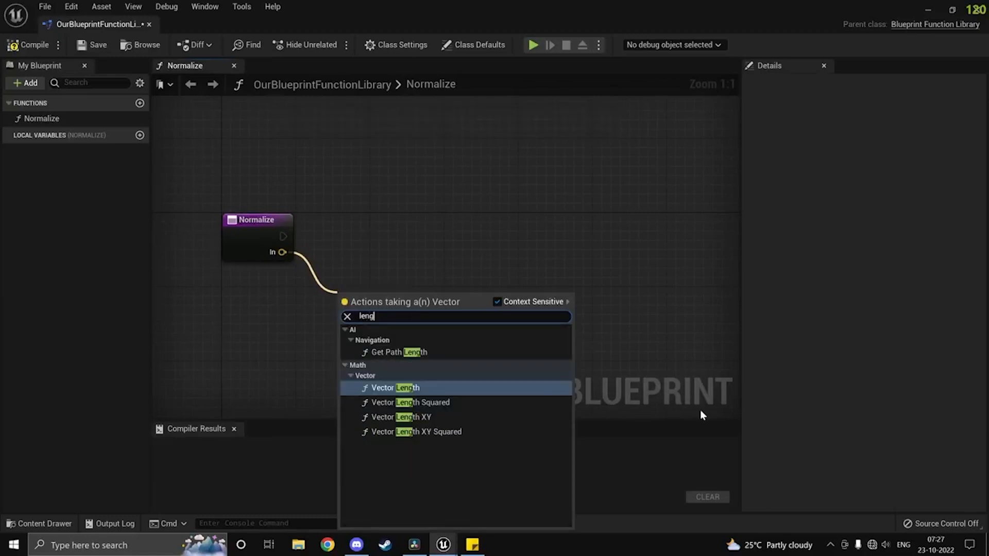
pyautogui.press('Return')
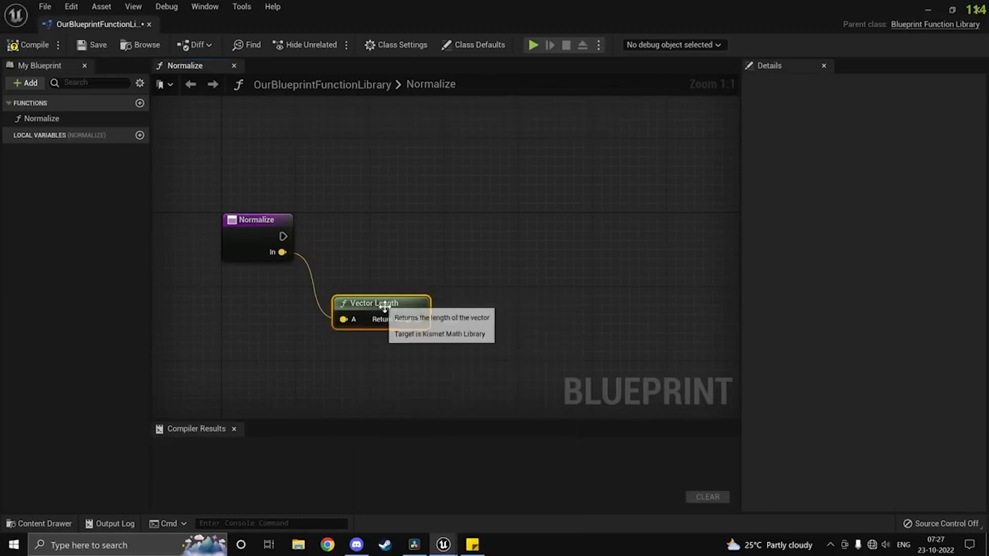
pyautogui.moveTo(384, 307); pyautogui.dragTo(407, 316)
pyautogui.moveTo(597, 319); pyautogui.dragTo(610, 347, button='right')
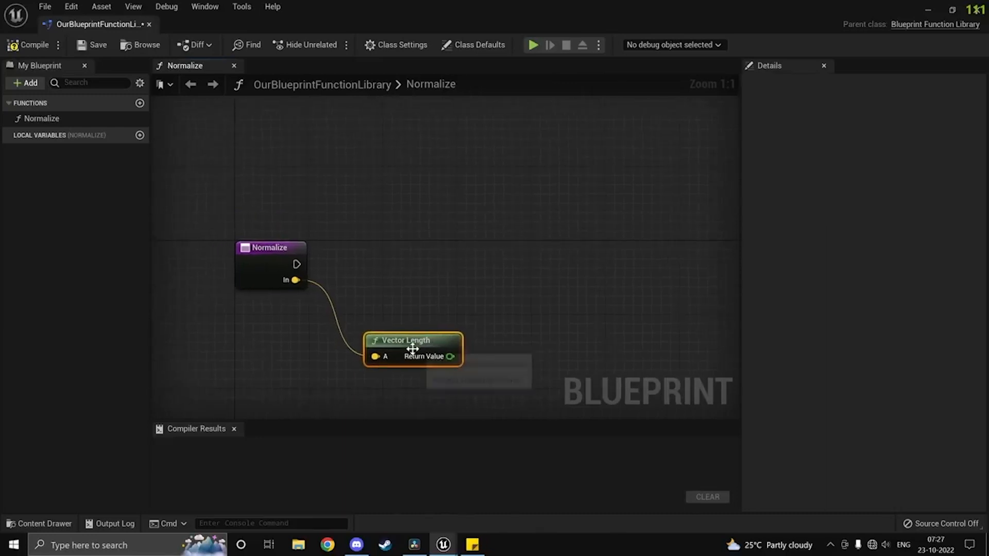
pyautogui.moveTo(413, 348)
pyautogui.mouseDown()
pyautogui.moveTo(409, 306)
pyautogui.moveTo(410, 349)
pyautogui.mouseUp()
# Step: Divide the In vector by the Vector Length result with a divide node, and move Vector Length closer to the main row of nodes
pyautogui.moveTo(295, 279); pyautogui.dragTo(541, 271)
pyautogui.write('/')
pyautogui.press('Return')
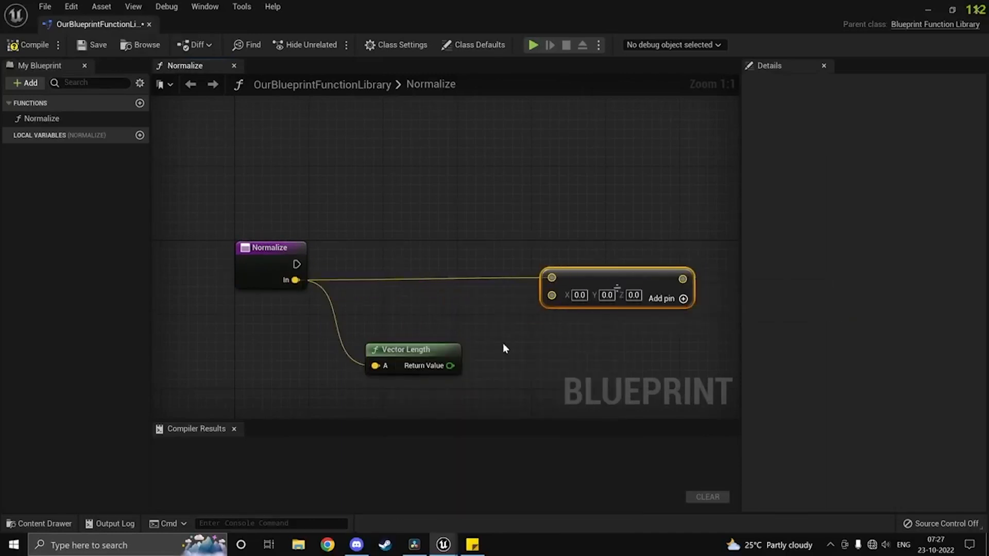
pyautogui.moveTo(451, 365); pyautogui.dragTo(534, 288)
pyautogui.moveTo(472, 328); pyautogui.dragTo(448, 359, button='right')
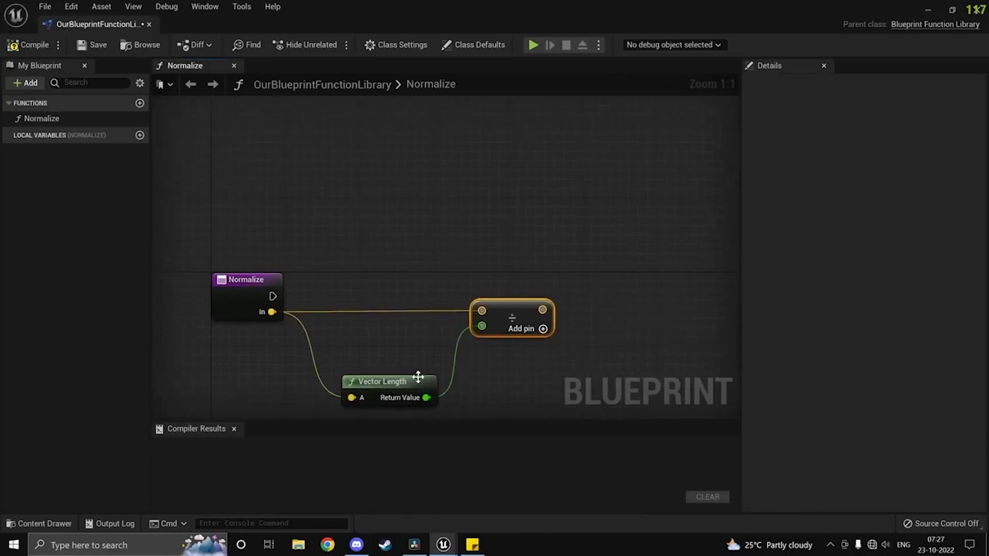
pyautogui.moveTo(418, 377); pyautogui.dragTo(417, 330)
# Step: Add a Return Node connected to Normalize's execution and returning the division result, and mark the function as pure
pyautogui.rightClick(604, 299)
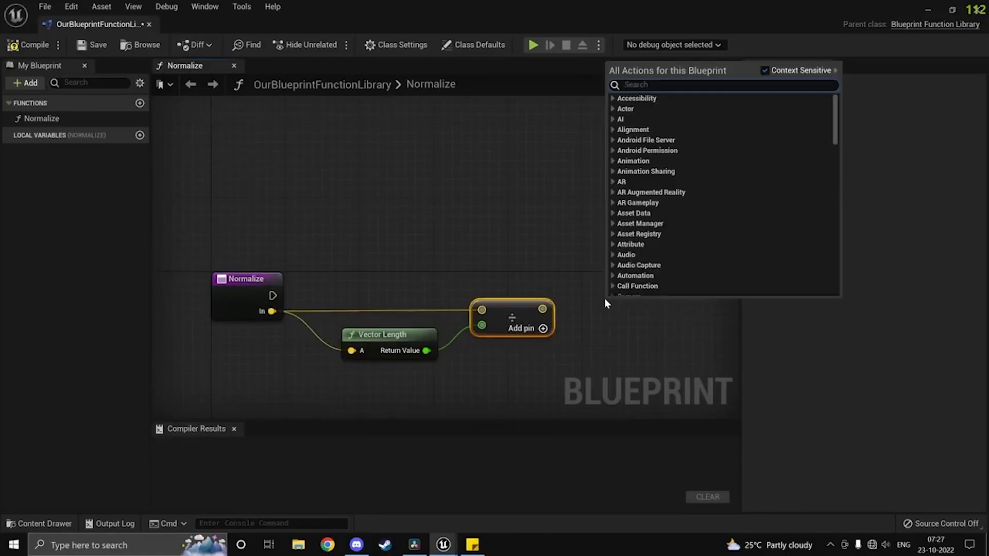
pyautogui.write('return')
pyautogui.press('Return')
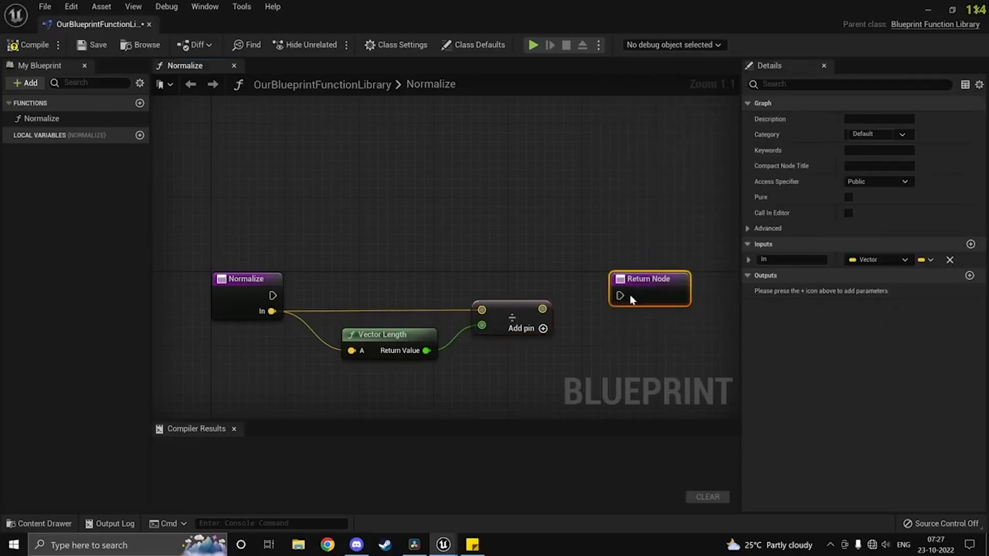
pyautogui.moveTo(620, 295); pyautogui.dragTo(273, 296)
pyautogui.moveTo(543, 309); pyautogui.dragTo(629, 309)
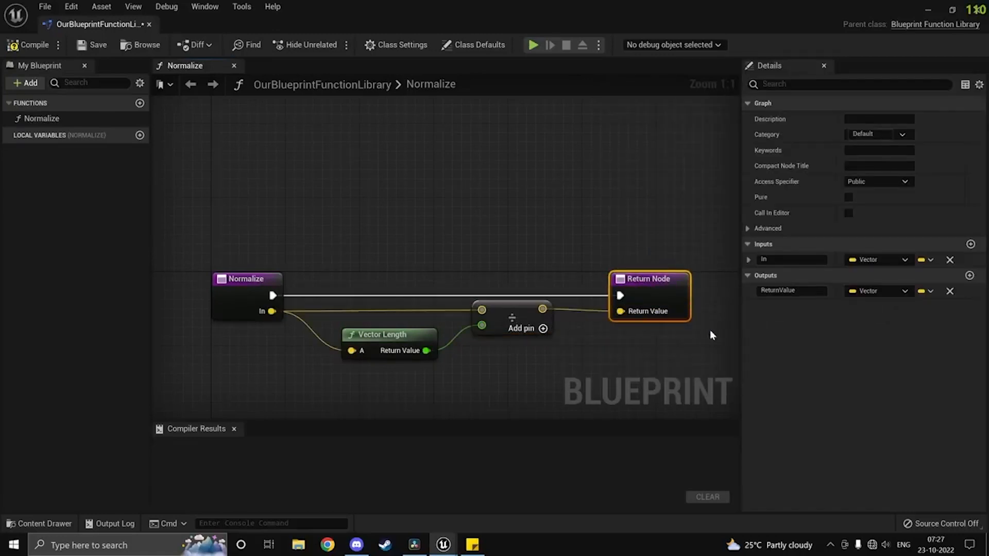
pyautogui.click(849, 197)
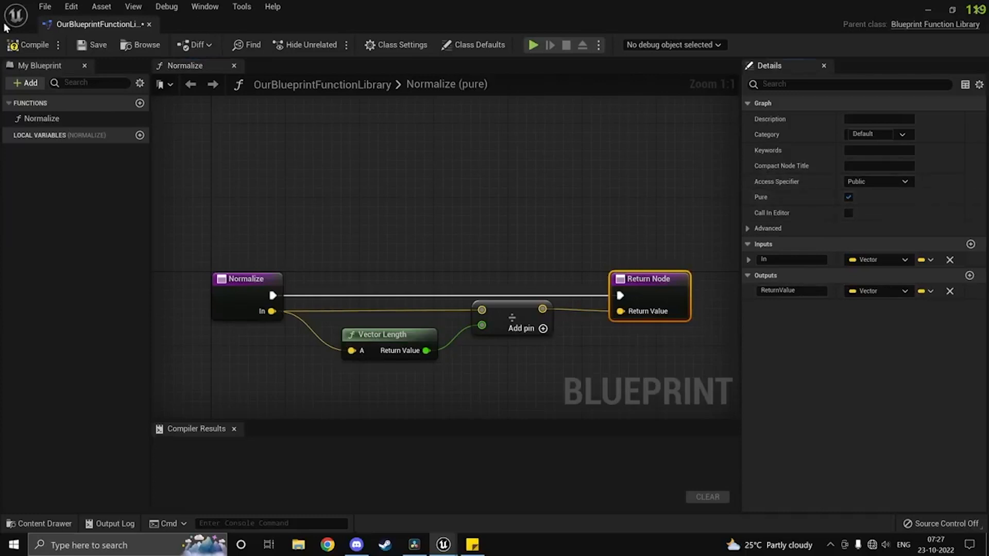
# Step: Compile and save the function library, and rename its Normalize function to Normalize_Ours
pyautogui.click(28, 45)
pyautogui.click(76, 49)
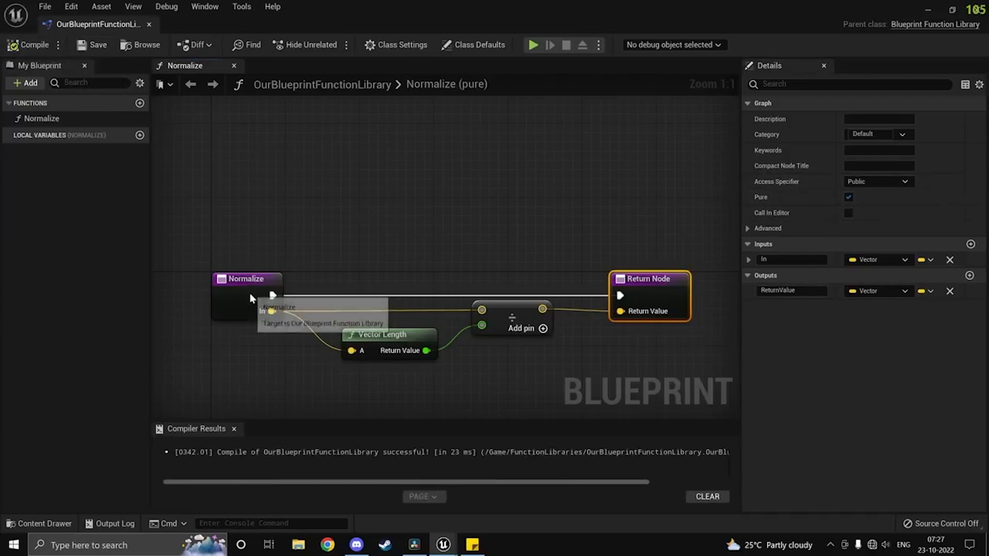
pyautogui.click(250, 297)
pyautogui.click(68, 118)
pyautogui.press('F2')
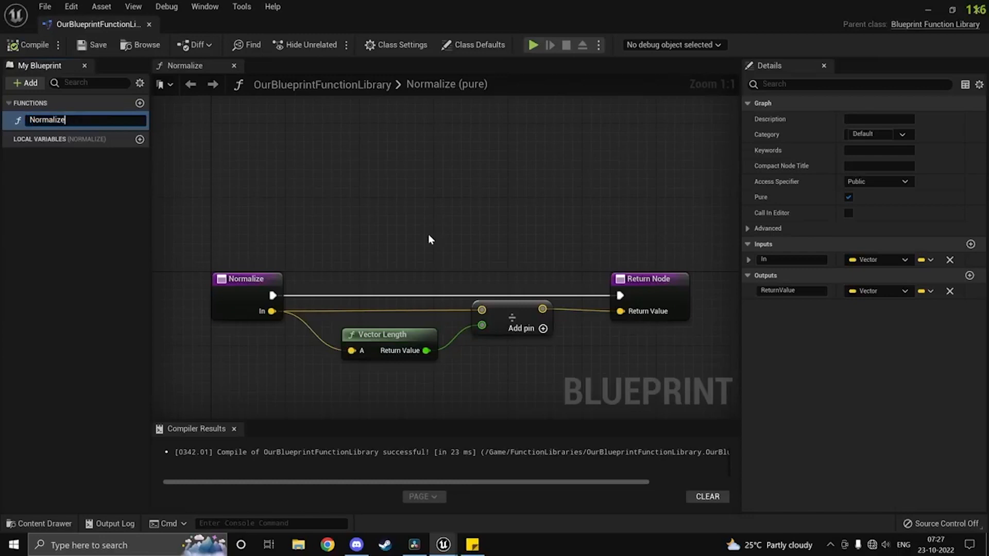
pyautogui.write('_Ours')
pyautogui.press('Return')
pyautogui.click(23, 49)
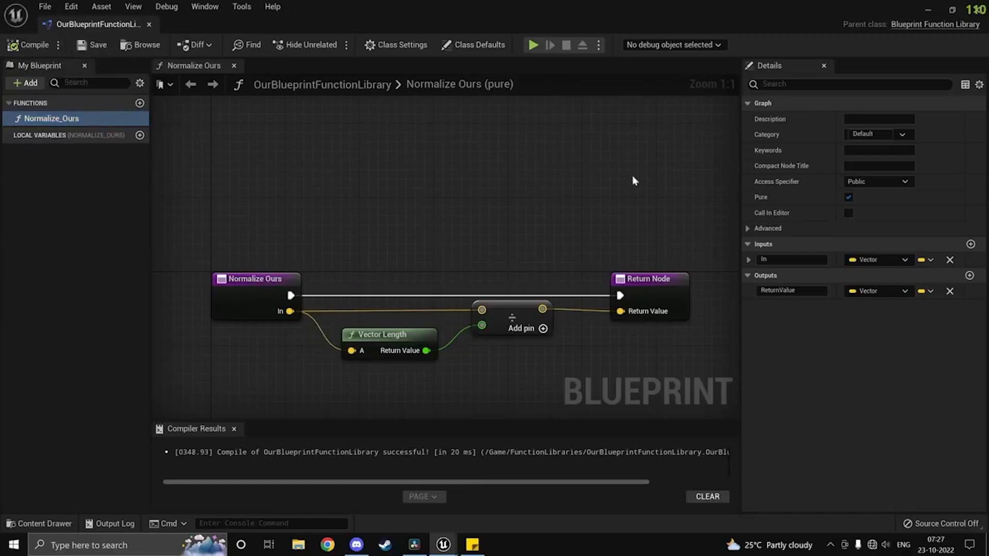
# Step: Return to the main editor and open the Level Blueprint of BeginnerCourseLevel
pyautogui.click(931, 11)
pyautogui.click(233, 362)
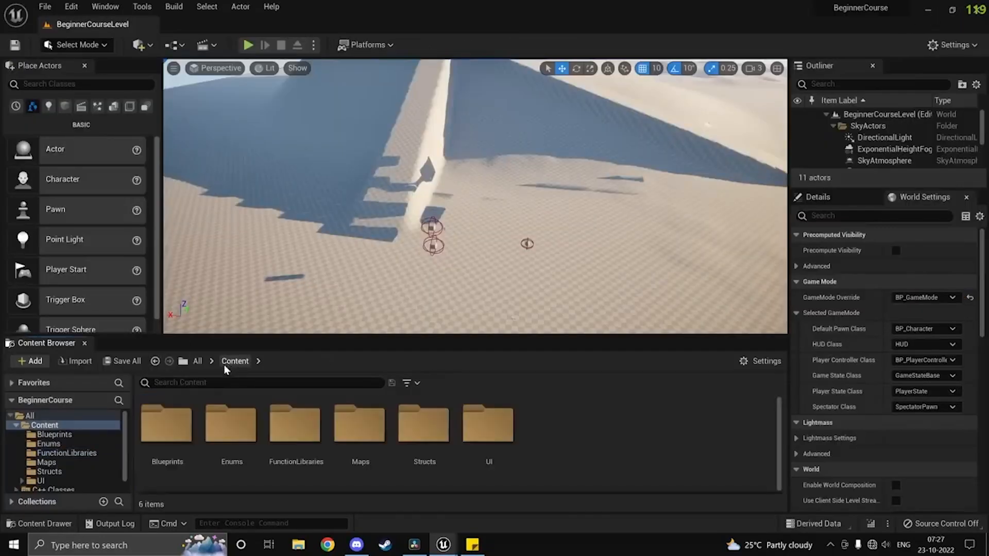
pyautogui.doubleClick(166, 448)
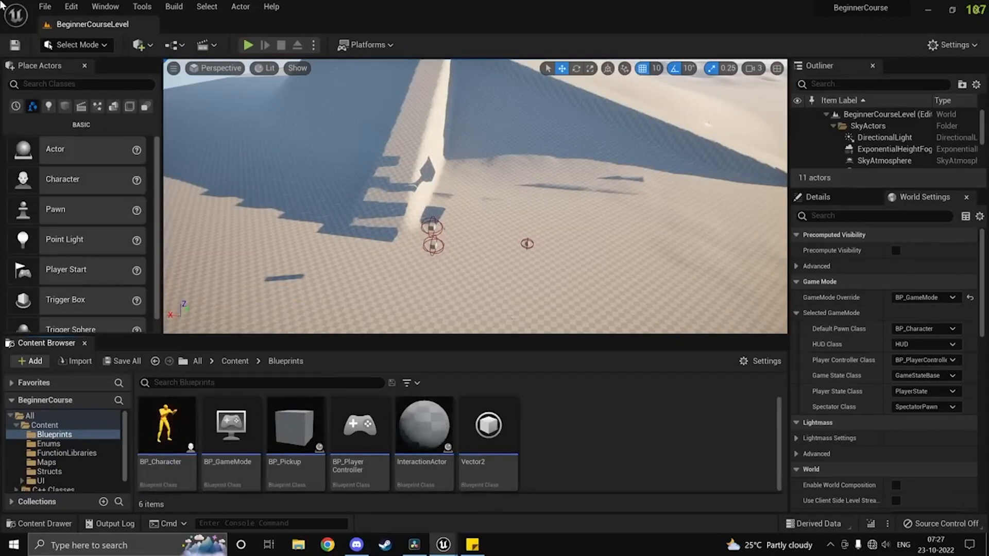
pyautogui.click(174, 45)
pyautogui.click(230, 129)
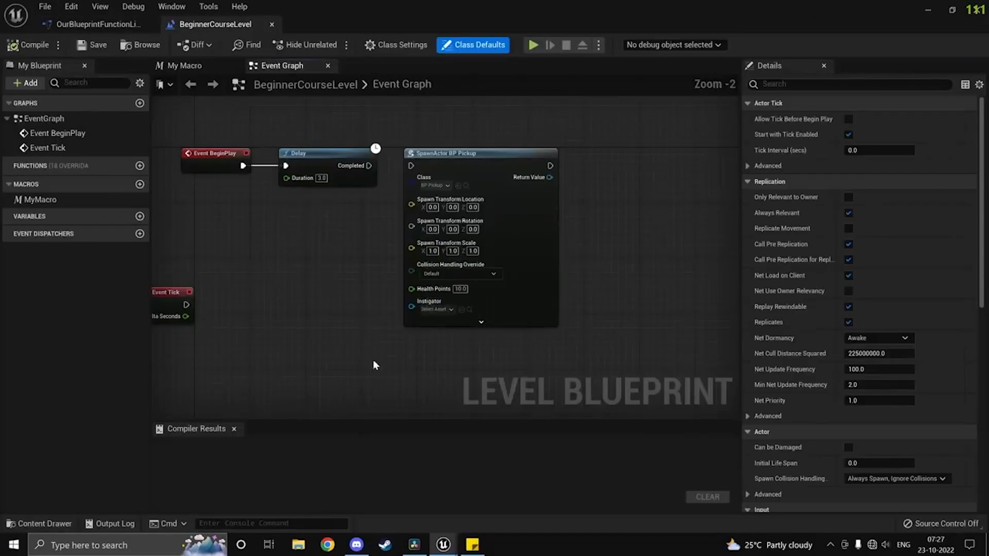
# Step: Add a Normalize Ours node to the Event Graph in the empty space beyond the SpawnActor BP Pickup node
pyautogui.scroll(1, 393, 349)
pyautogui.moveTo(565, 305); pyautogui.dragTo(400, 282, button='right')
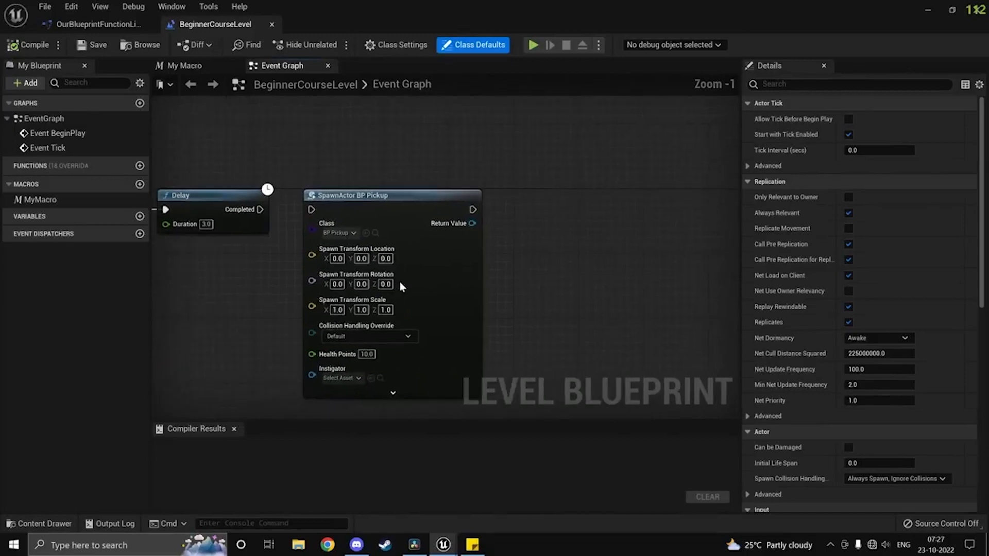
pyautogui.rightClick(553, 278)
pyautogui.write('normal')
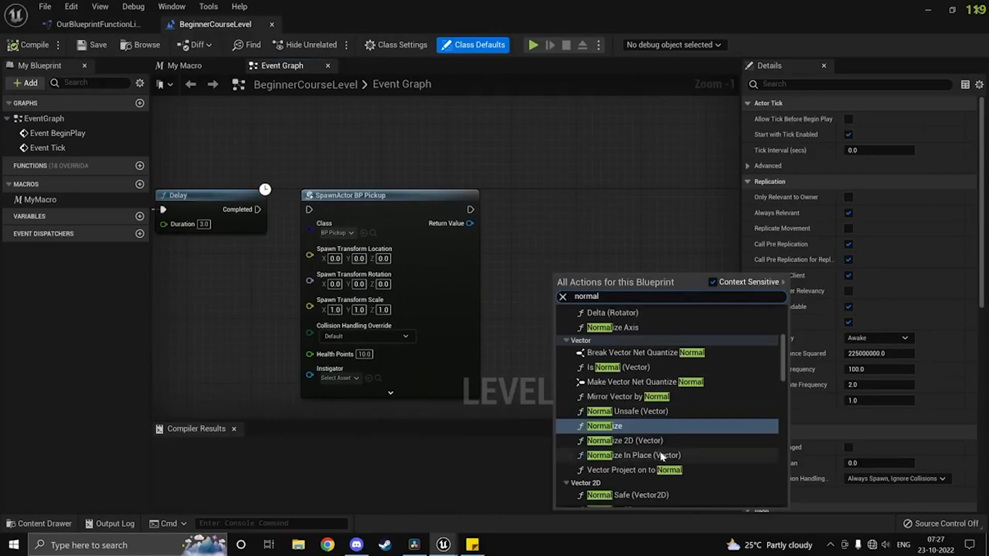
pyautogui.write('ize')
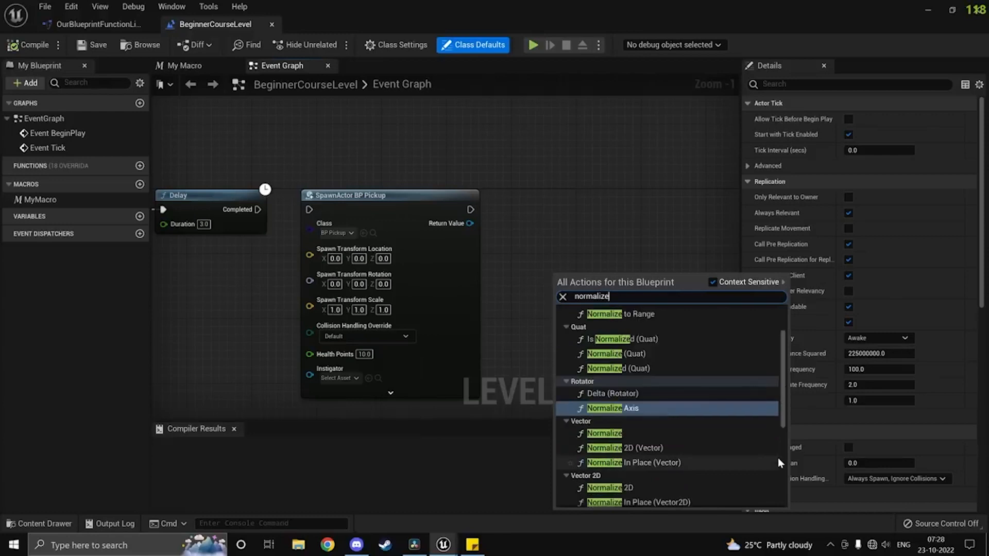
pyautogui.write(' ours')
pyautogui.press('Return')
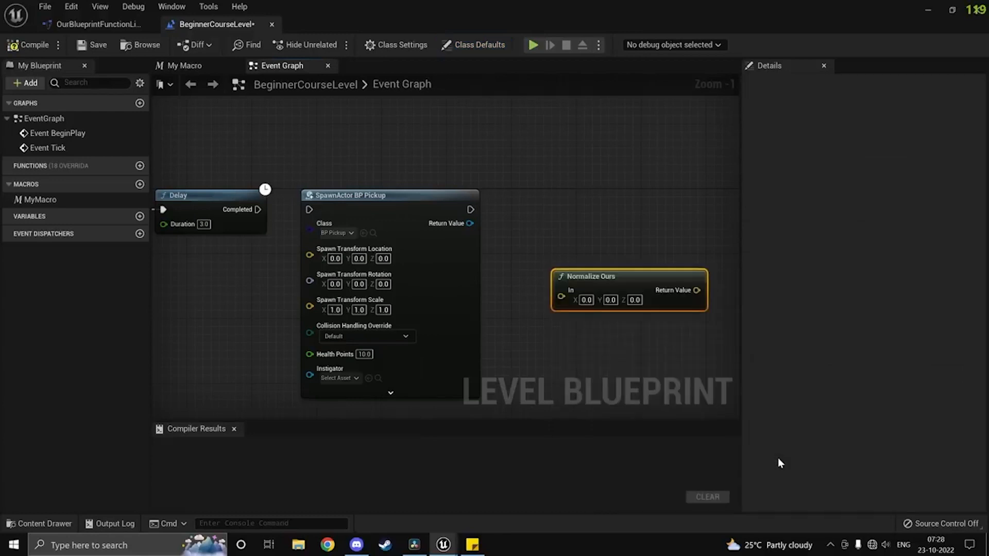
pyautogui.moveTo(646, 372); pyautogui.dragTo(536, 315, button='right')
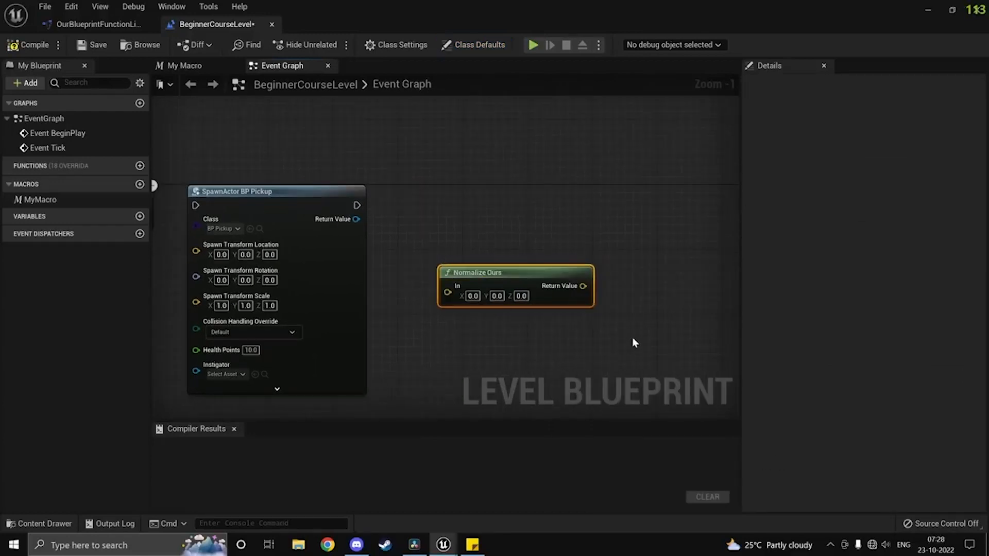
pyautogui.moveTo(429, 251)
pyautogui.mouseDown()
pyautogui.moveTo(651, 367)
pyautogui.moveTo(525, 276)
pyautogui.moveTo(397, 293)
pyautogui.moveTo(600, 311)
pyautogui.moveTo(416, 238)
pyautogui.mouseUp()
pyautogui.moveTo(670, 343); pyautogui.dragTo(400, 229)
pyautogui.click(97, 24)
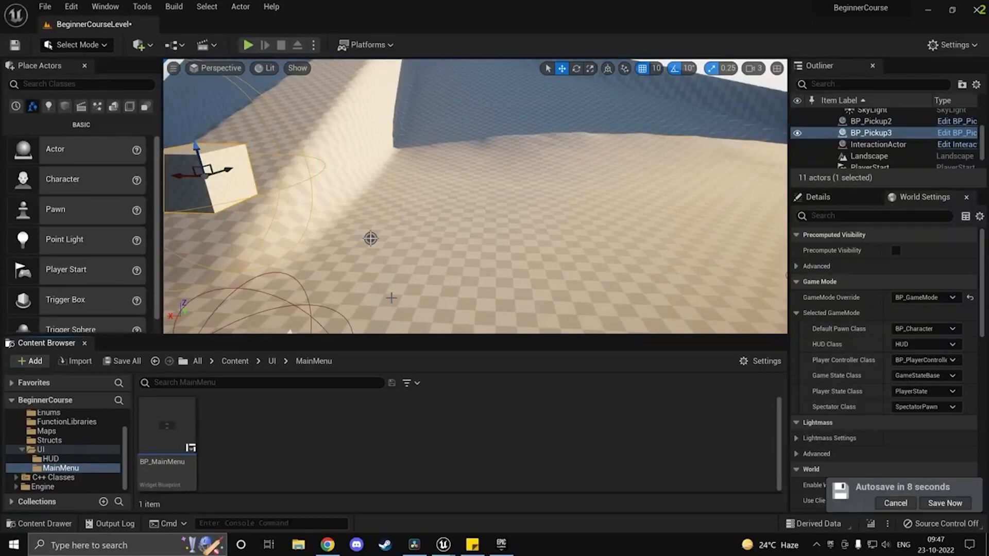
# Step: Cancel the pending autosave and switch to the Epic Games Launcher's Unreal Engine Marketplace
pyautogui.click(890, 506)
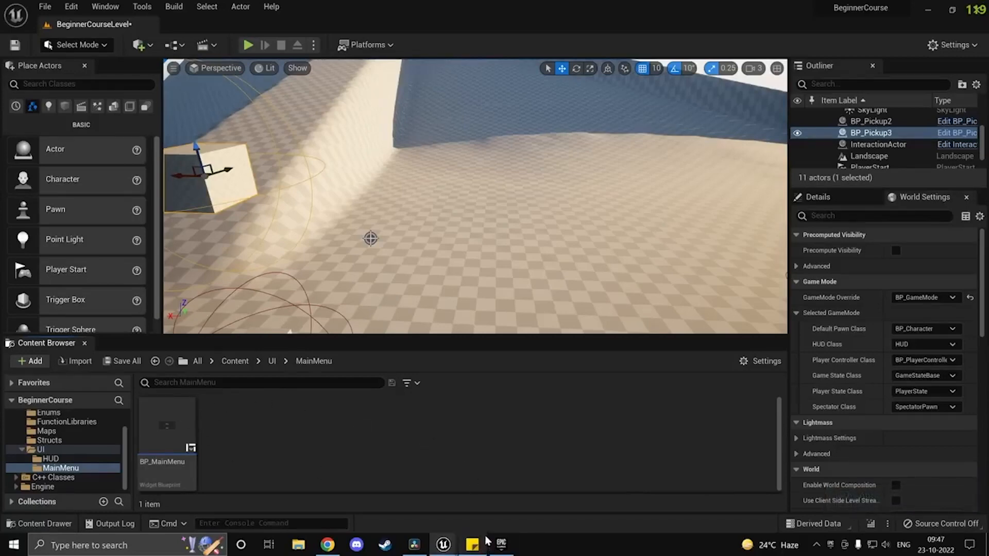
pyautogui.click(501, 544)
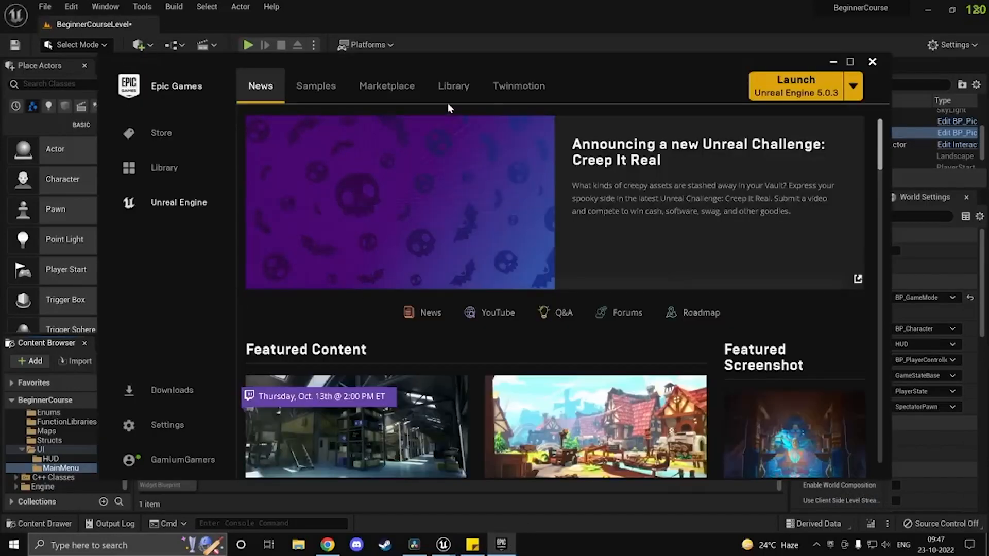
pyautogui.click(454, 85)
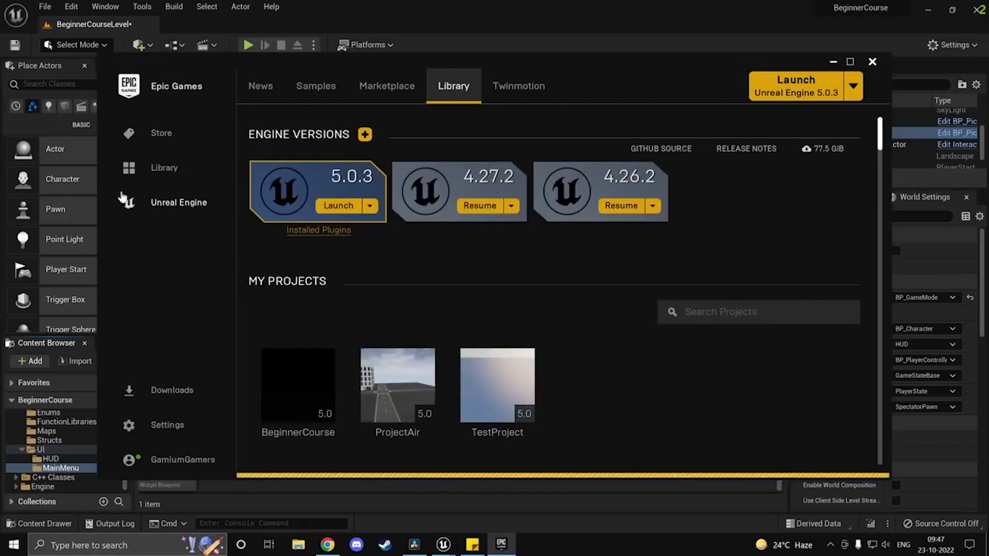
pyautogui.click(369, 88)
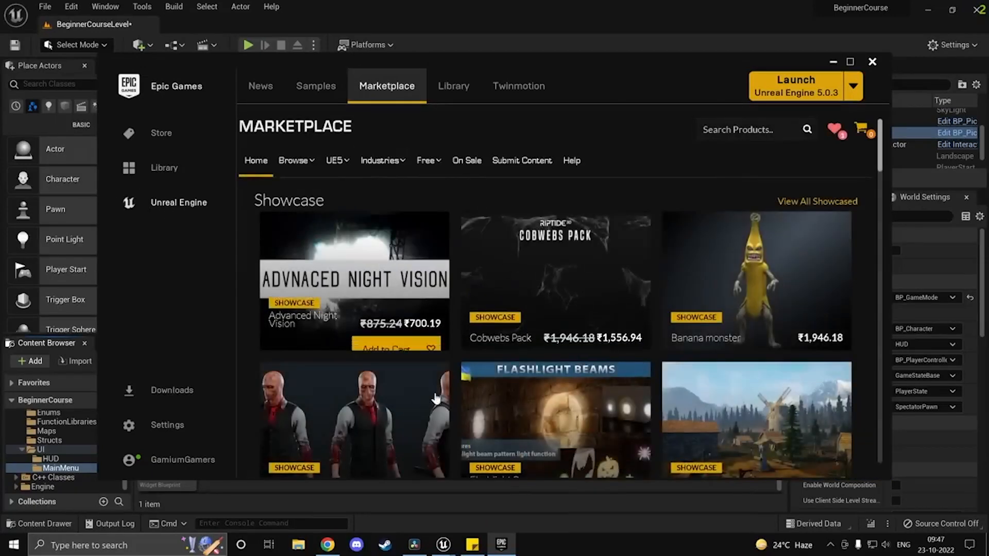
# Step: Browse the Marketplace's Permanently Free Collection in a maximized launcher window
pyautogui.moveTo(428, 161)
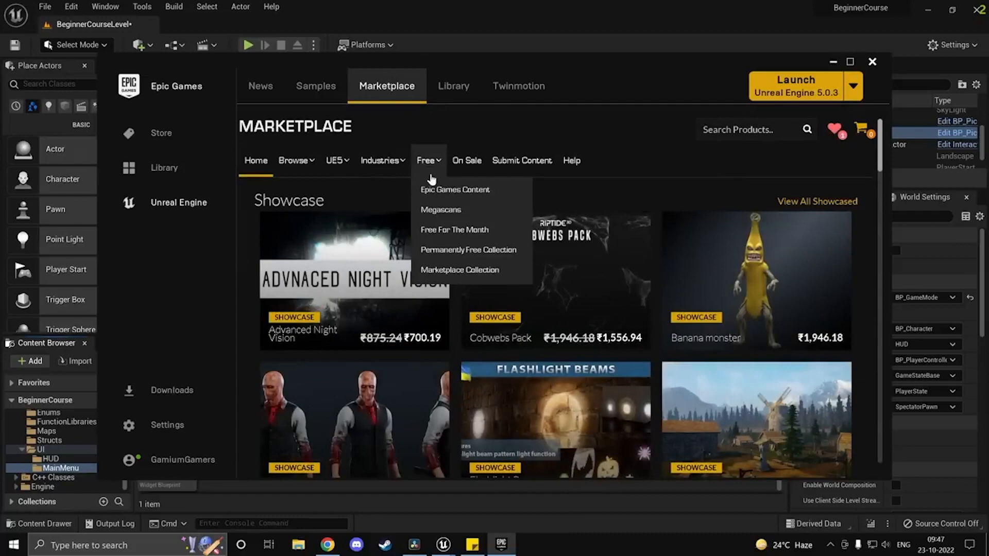
pyautogui.click(479, 251)
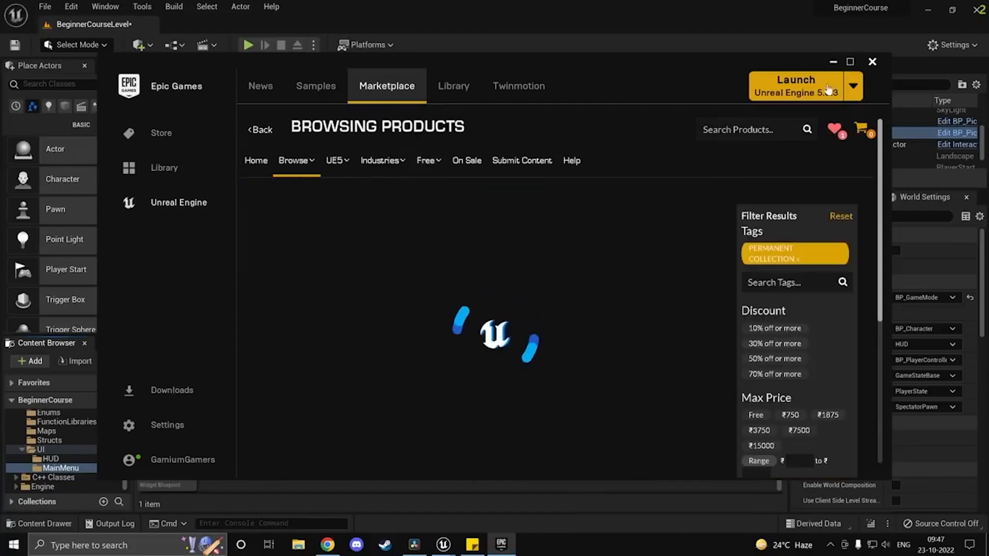
pyautogui.click(849, 61)
pyautogui.scroll(-8, 352, 305)
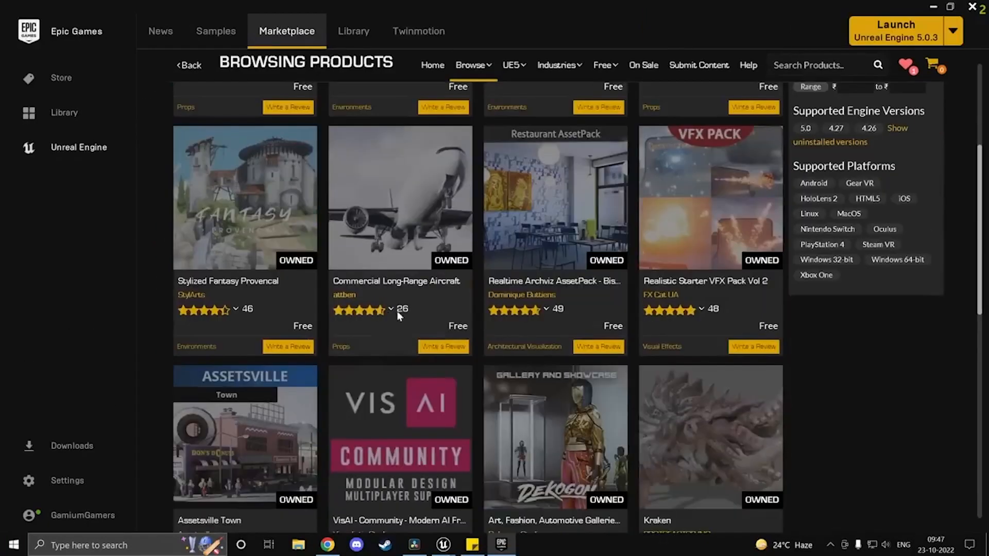
pyautogui.scroll(5, 453, 357)
pyautogui.scroll(4, 453, 357)
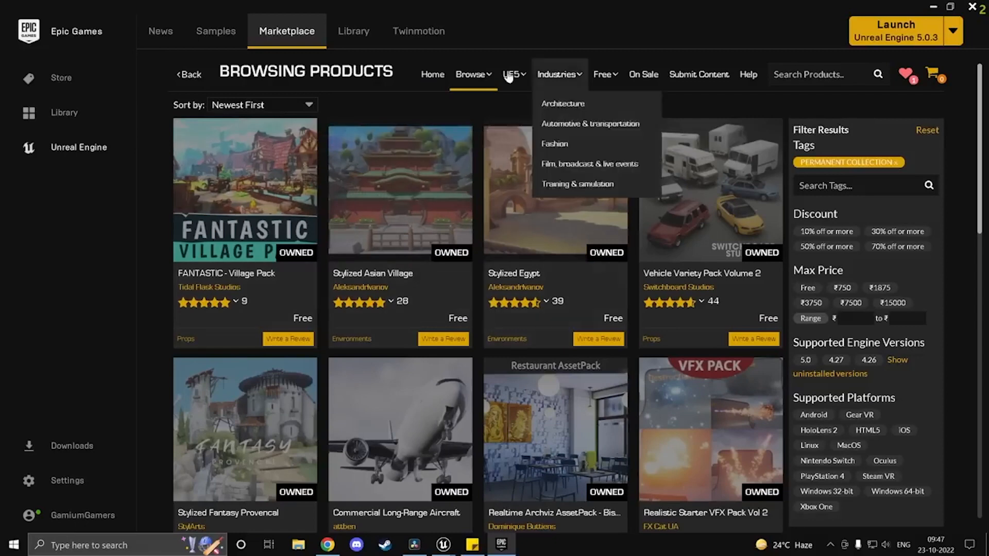
pyautogui.moveTo(611, 82)
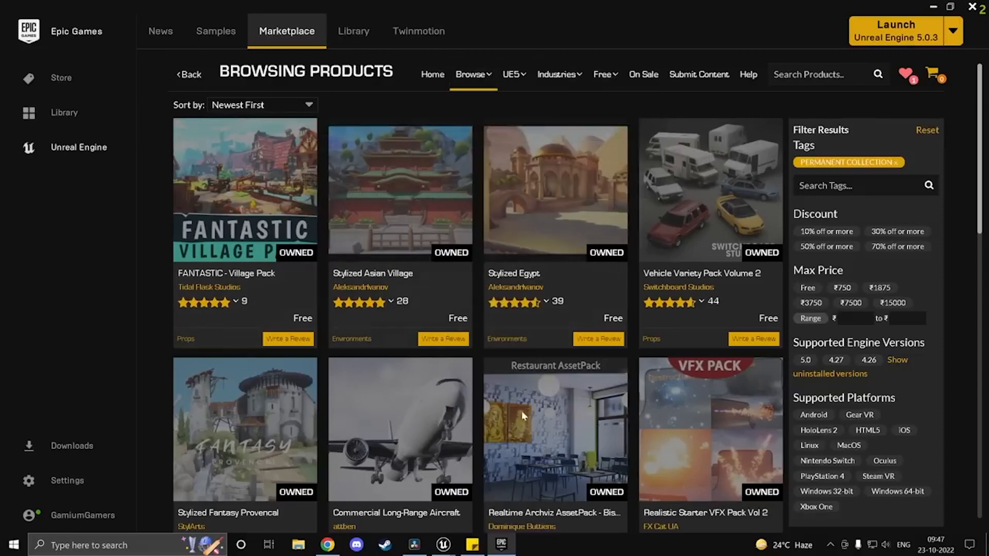
pyautogui.scroll(-5, 529, 330)
pyautogui.scroll(5, 527, 355)
# Step: Search the Marketplace for "low entry" and for "le"
pyautogui.write('low extry')
pyautogui.press('Return')
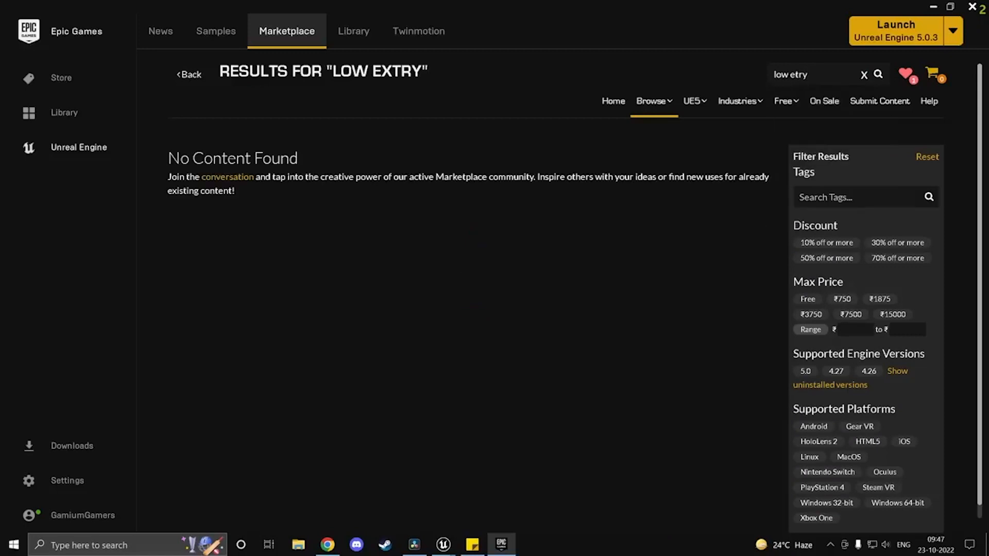
pyautogui.write('n')
pyautogui.press('Return')
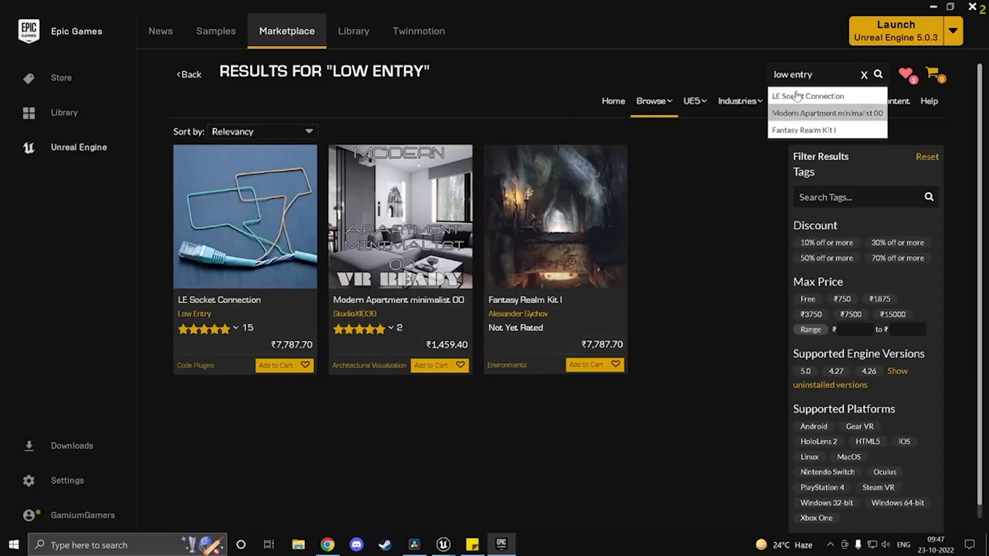
pyautogui.hotkey('ctrl', 'a')
pyautogui.write('le')
pyautogui.press('Return')
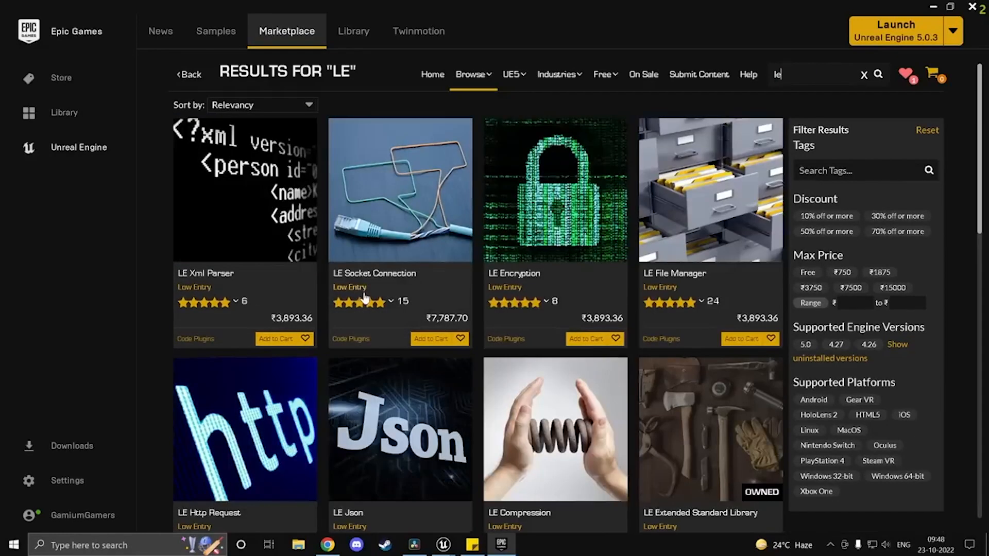
# Step: Open LE Extended Standard Library from Low Entry's seller profile and try to install it to the engine
pyautogui.click(355, 288)
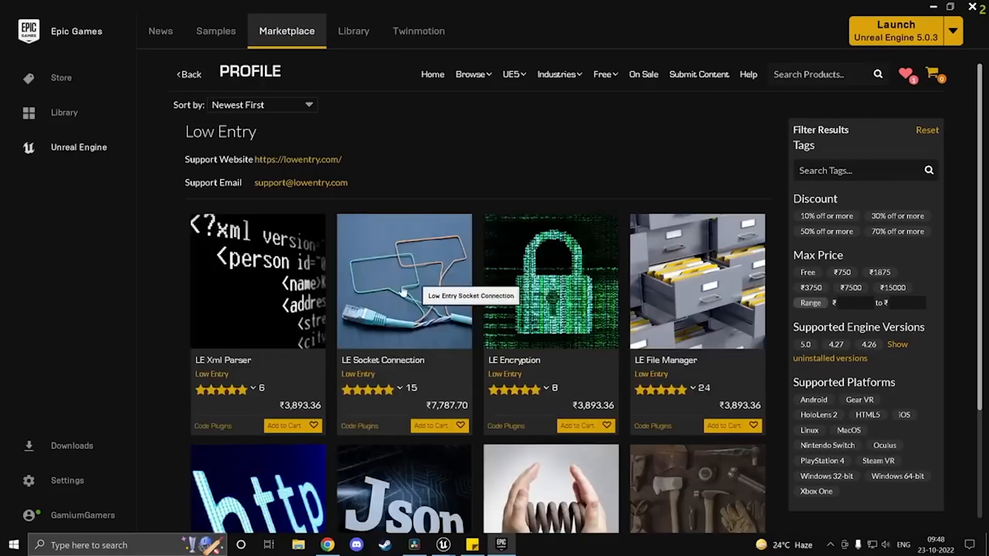
pyautogui.scroll(-3, 397, 337)
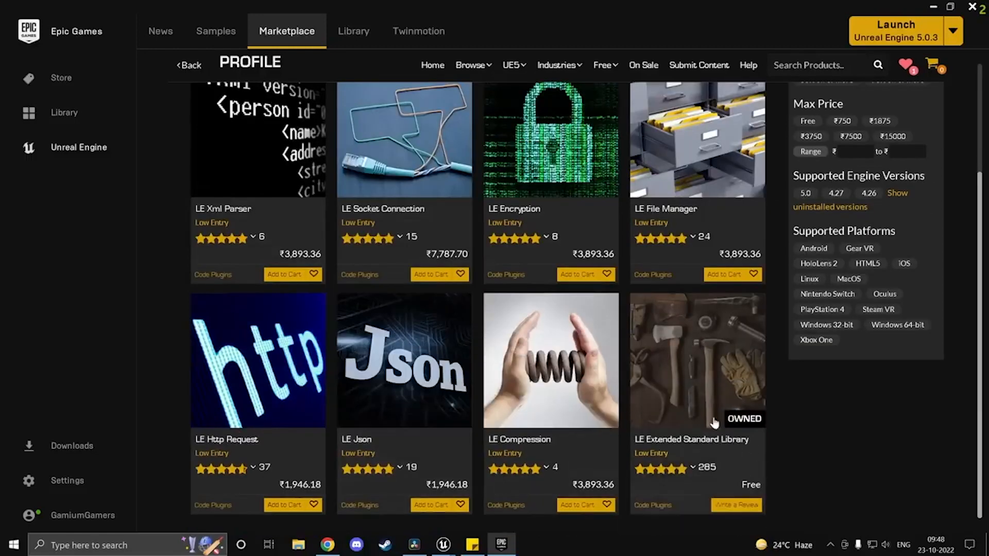
pyautogui.click(722, 452)
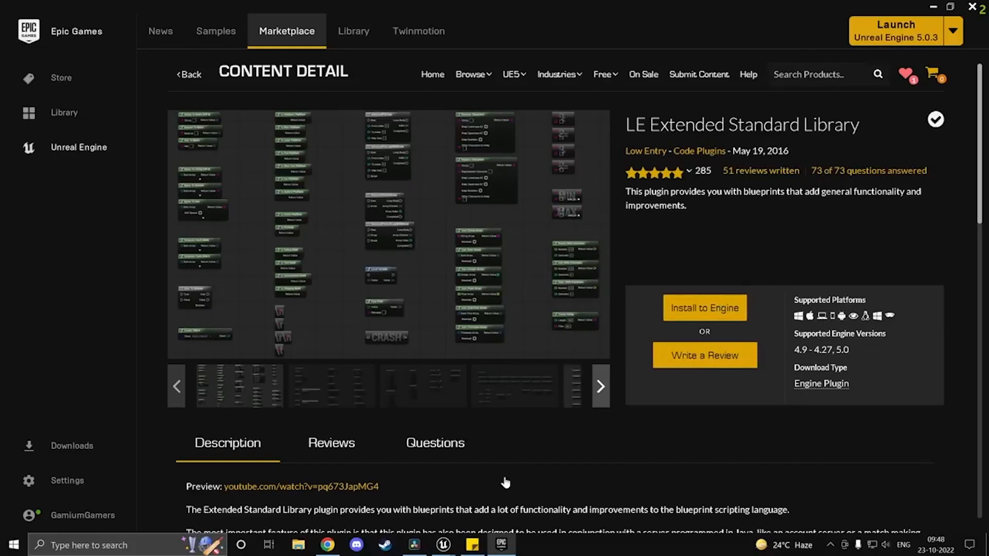
pyautogui.click(731, 322)
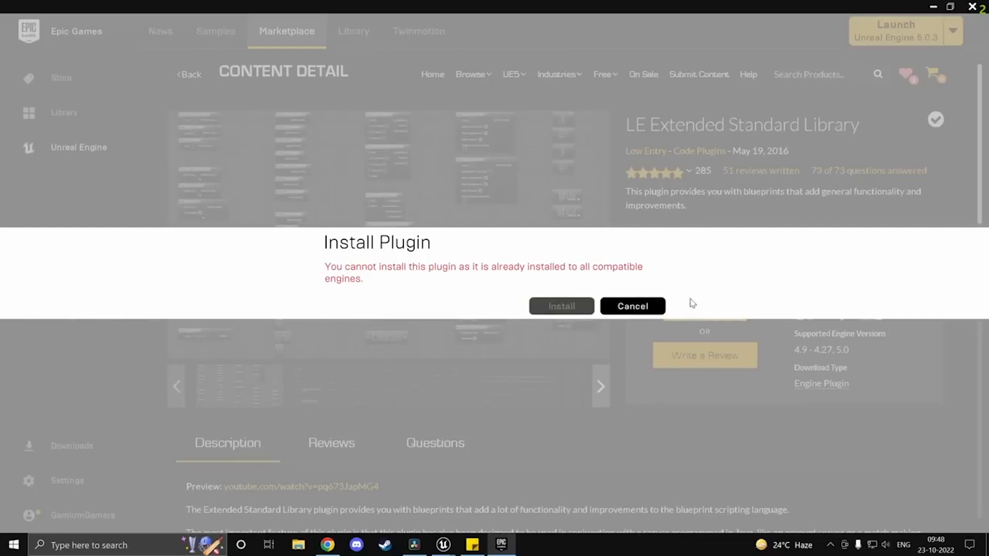
pyautogui.click(661, 308)
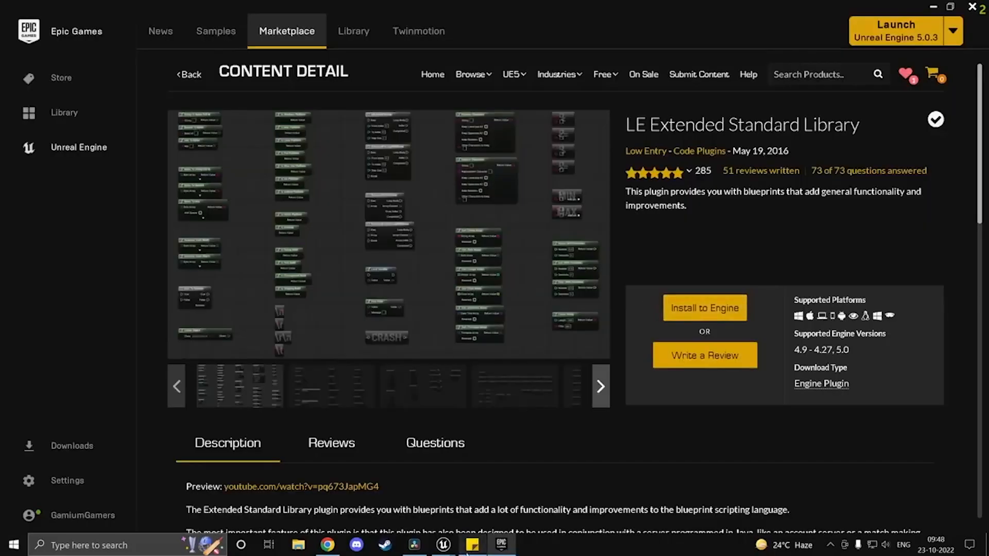
# Step: Switch to the Unreal Editor's Plugins window and search the plugins for "le", and clear the search
pyautogui.moveTo(443, 544)
pyautogui.click(499, 497)
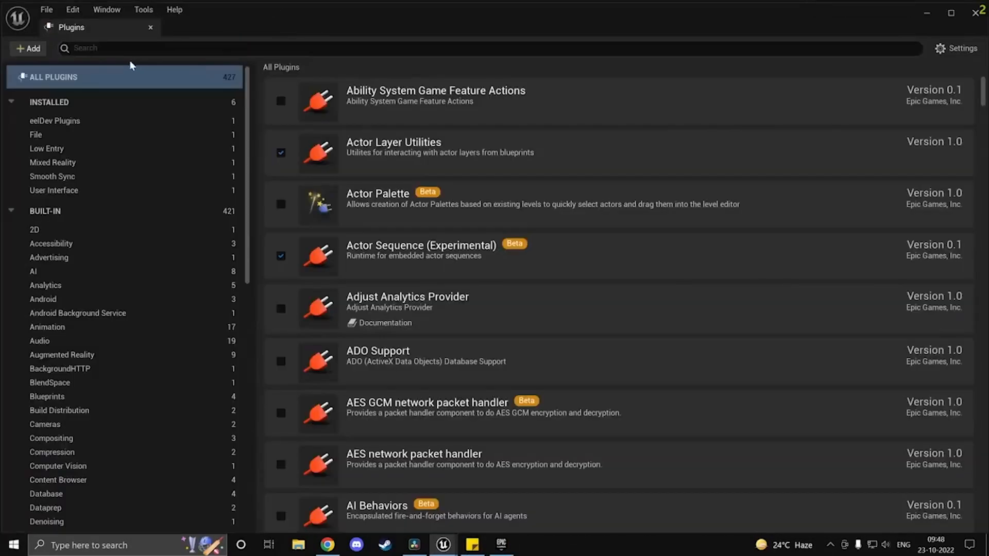
pyautogui.click(206, 48)
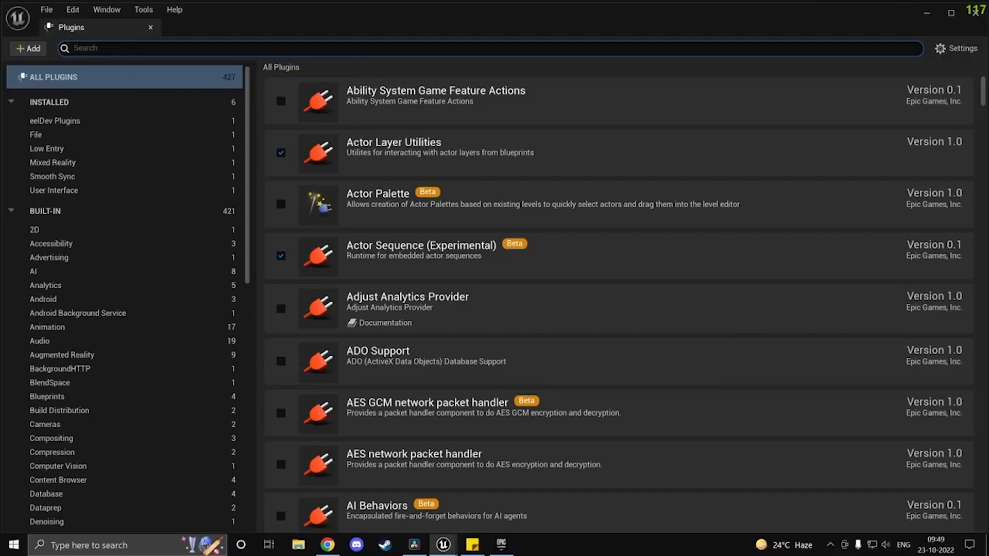
pyautogui.write('le')
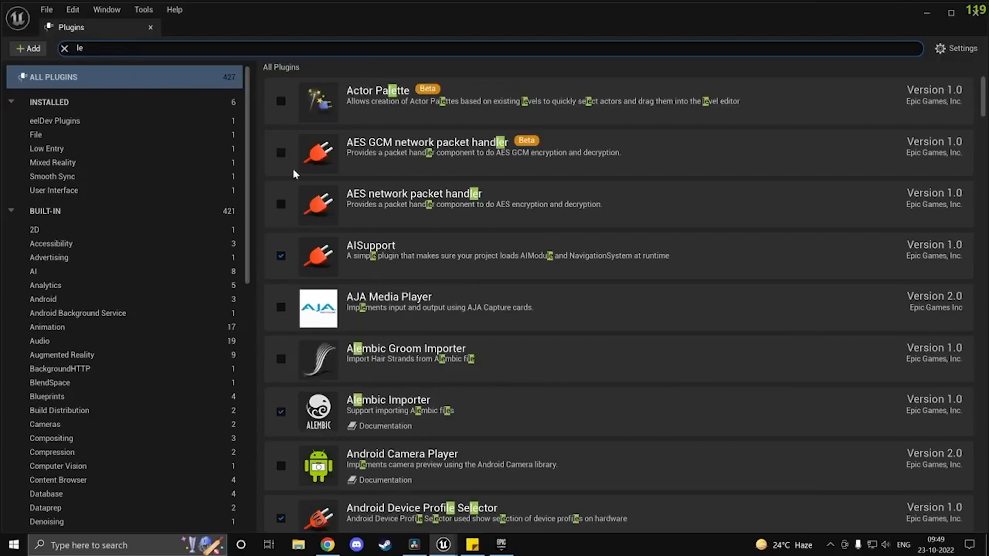
pyautogui.press('Escape')
# Step: Enable the installed Low Entry - Extended Standard Library plugin and restart the editor, saving BeginnerCourseLevel and OurBlueprintFunctionLibrary
pyautogui.click(48, 148)
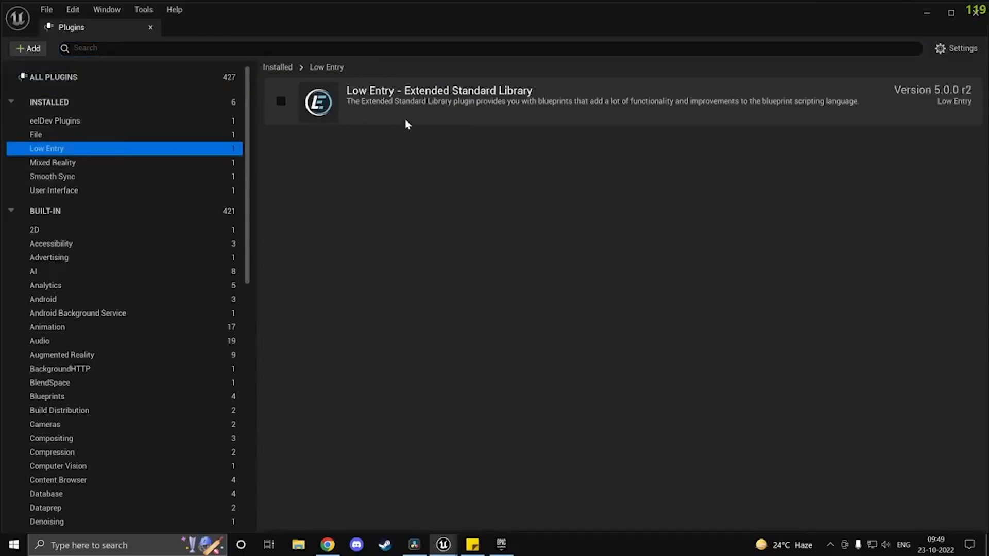
pyautogui.click(282, 102)
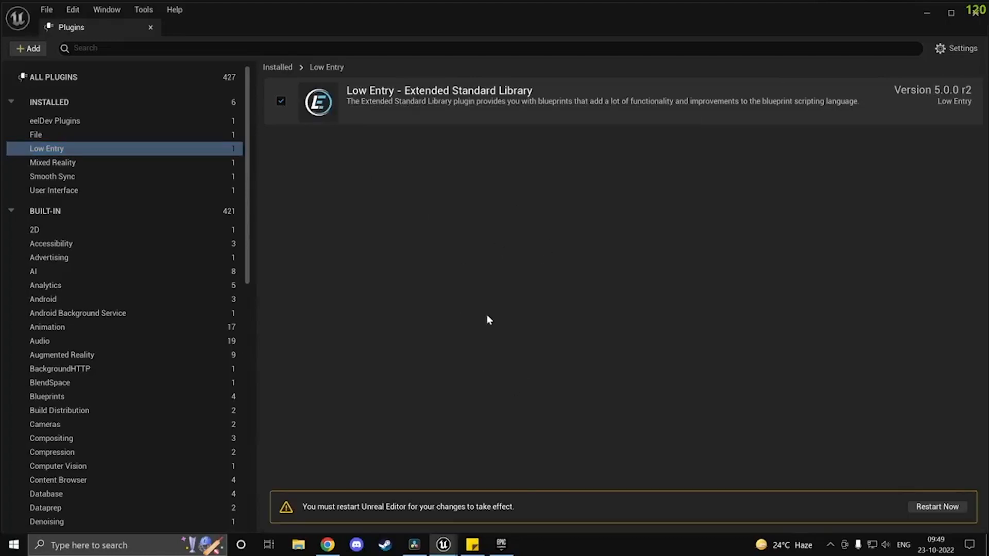
pyautogui.click(927, 509)
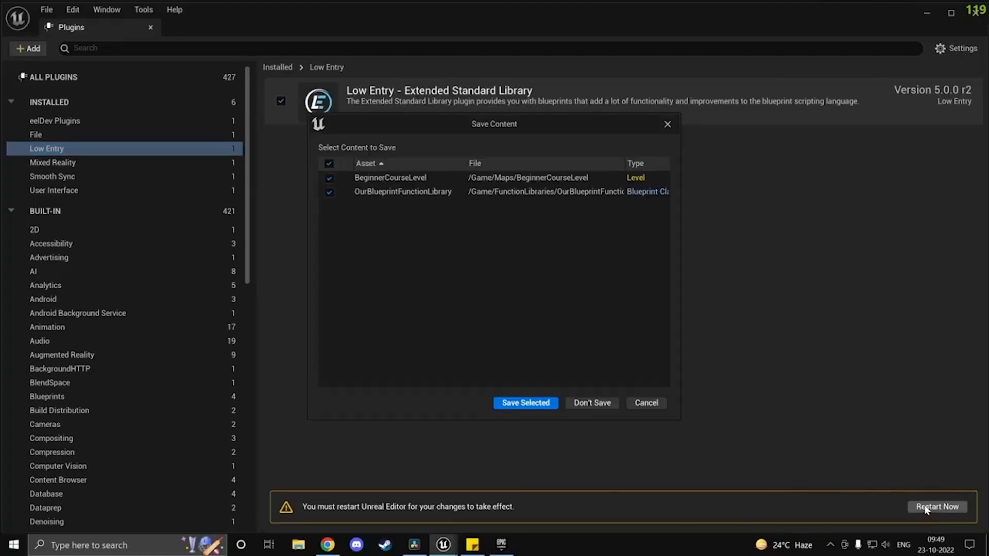
pyautogui.click(541, 401)
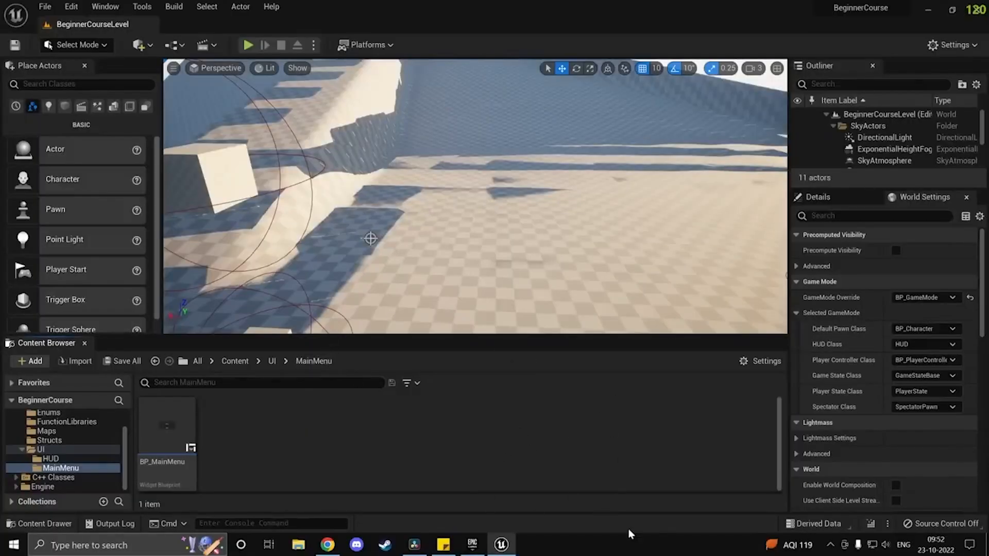
# Step: Switch to the Epic Games Launcher and examine the LE Extended Standard Library's description, technical details and enlarged node preview image
pyautogui.click(472, 544)
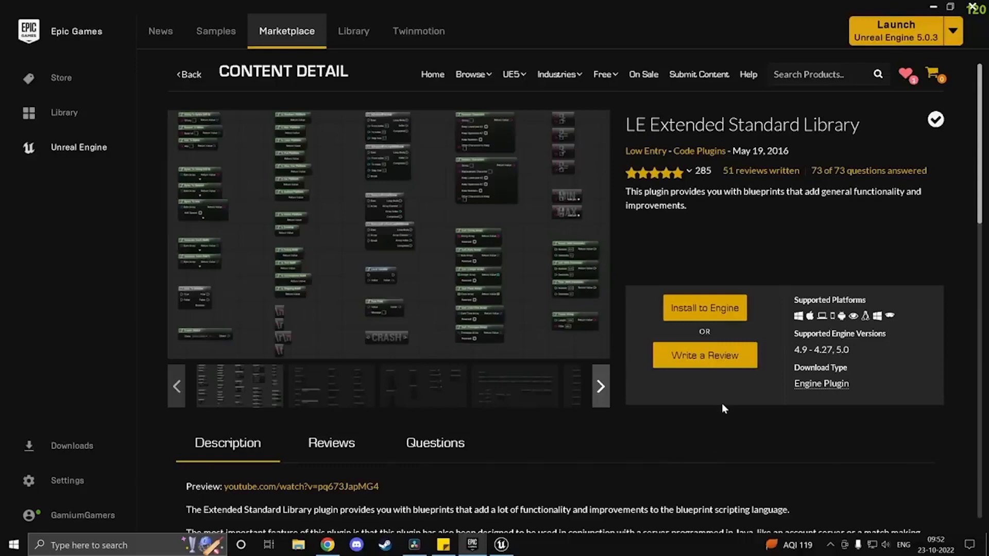
pyautogui.scroll(-6, 721, 404)
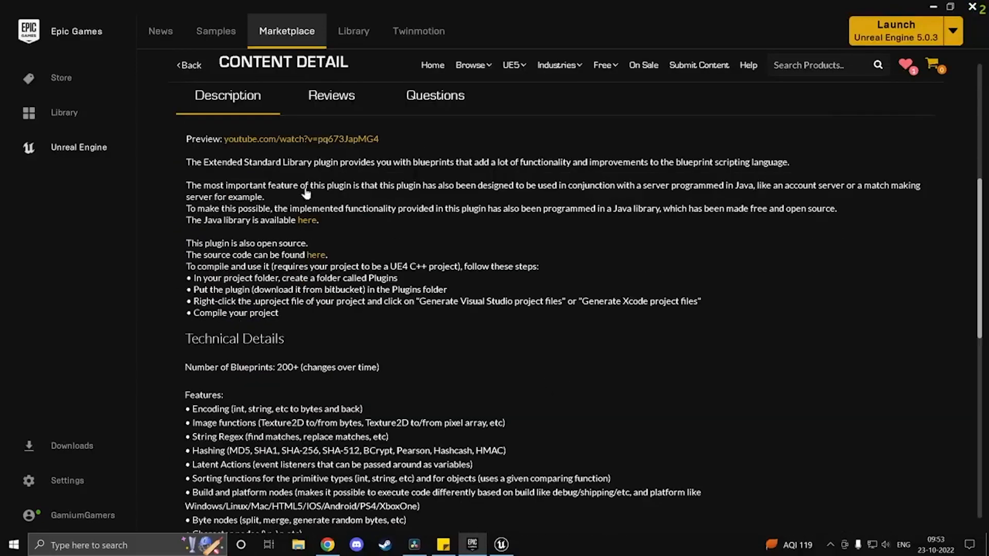
pyautogui.scroll(-4, 567, 289)
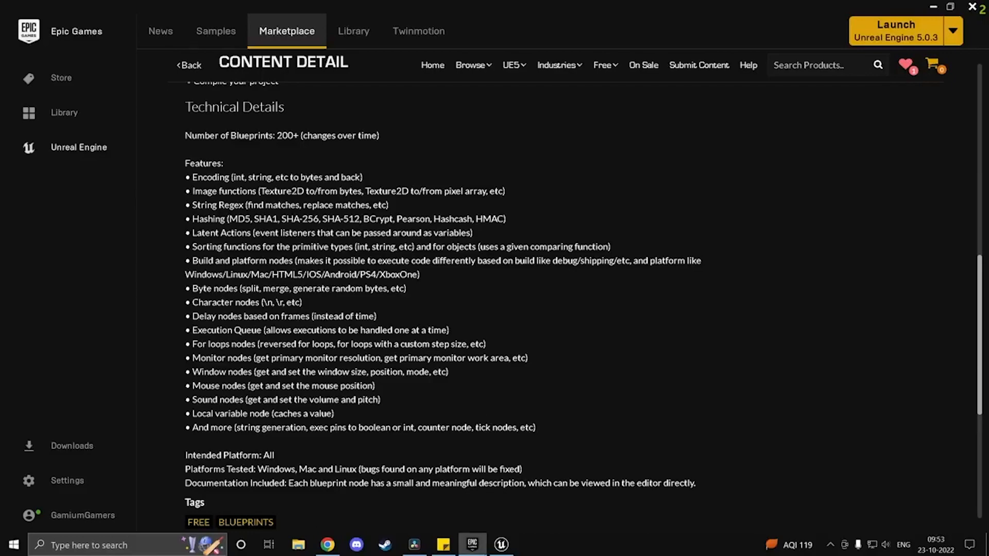
pyautogui.moveTo(502, 544)
pyautogui.scroll(-3, 367, 335)
pyautogui.scroll(9, 261, 338)
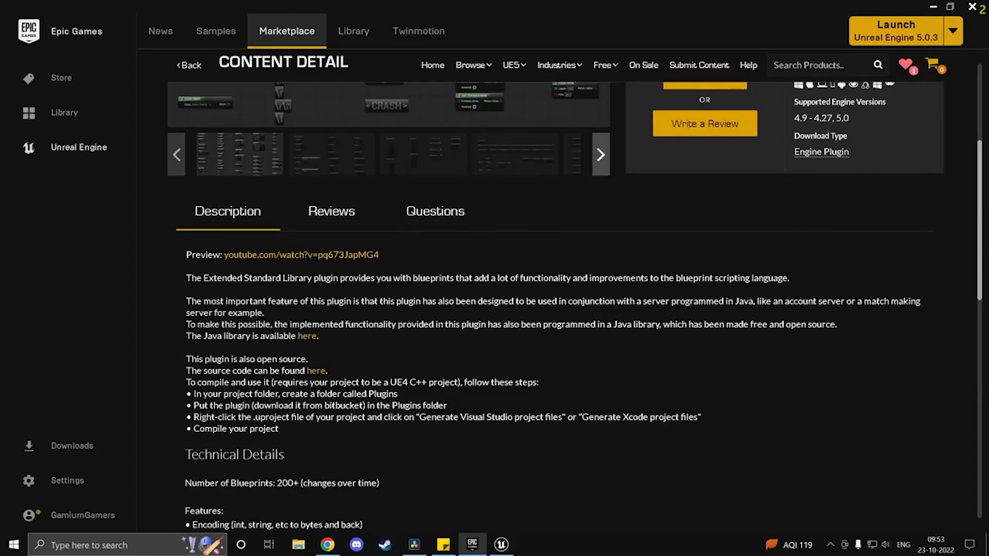
pyautogui.scroll(-6, 319, 369)
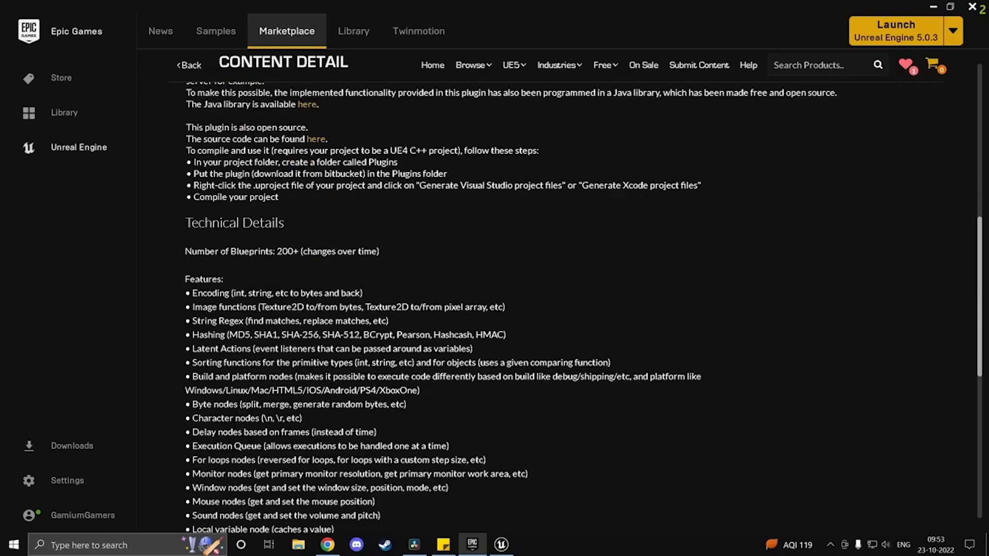
pyautogui.scroll(10, 304, 387)
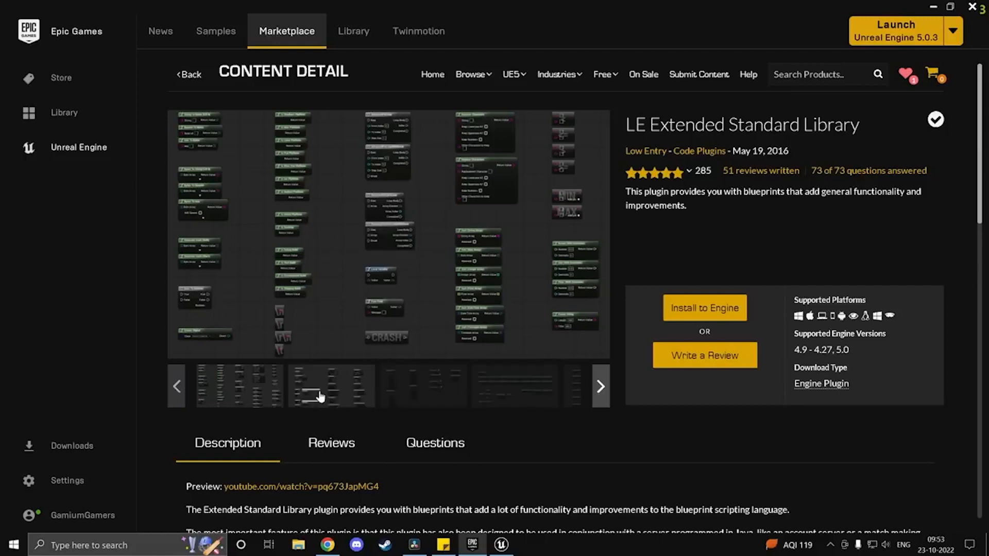
pyautogui.click(369, 257)
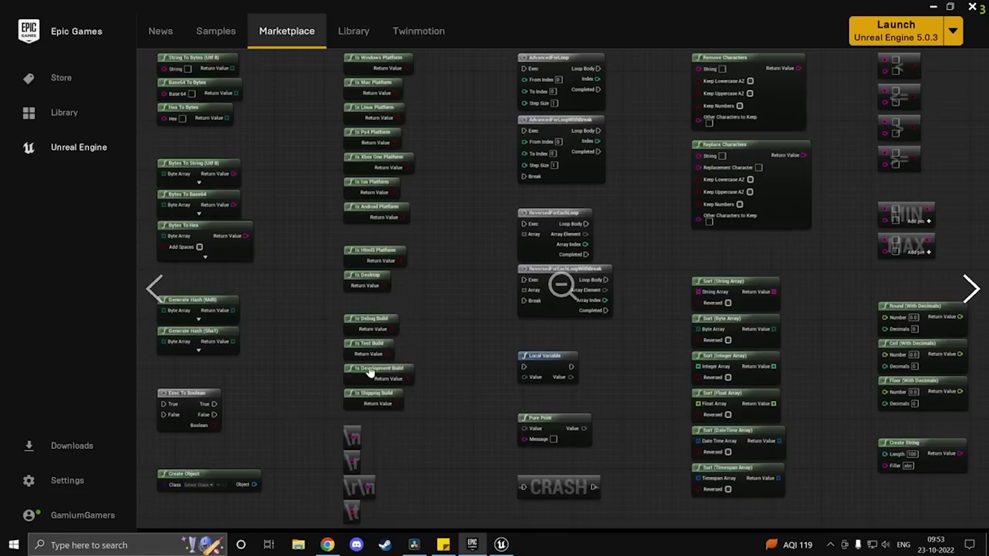
# Step: Switch to the Unreal Editor, open the Level Blueprint and add an Is Debug Build node below Normalize Ours
pyautogui.hotkey('alt', 'Tab')
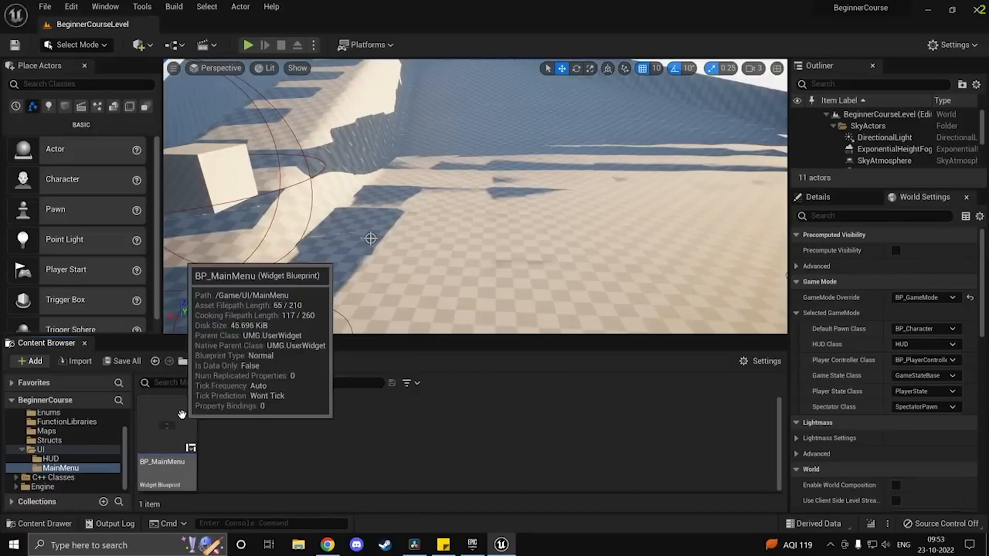
pyautogui.click(174, 45)
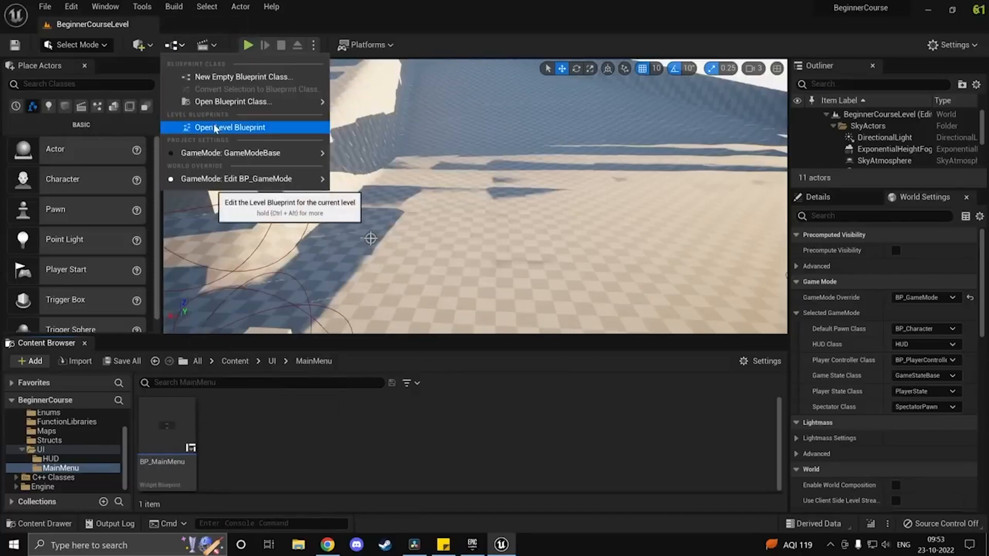
pyautogui.click(230, 127)
pyautogui.rightClick(447, 373)
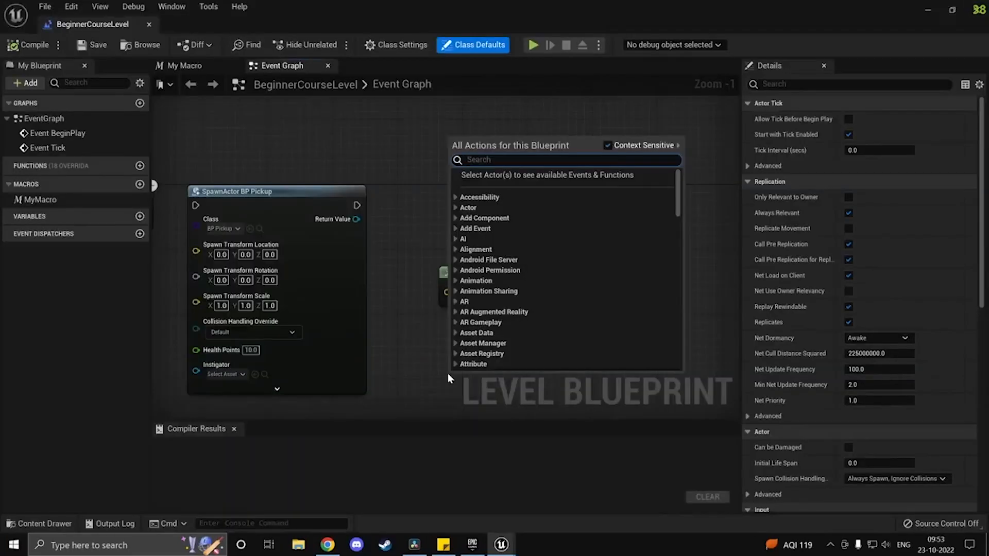
pyautogui.write('is deub')
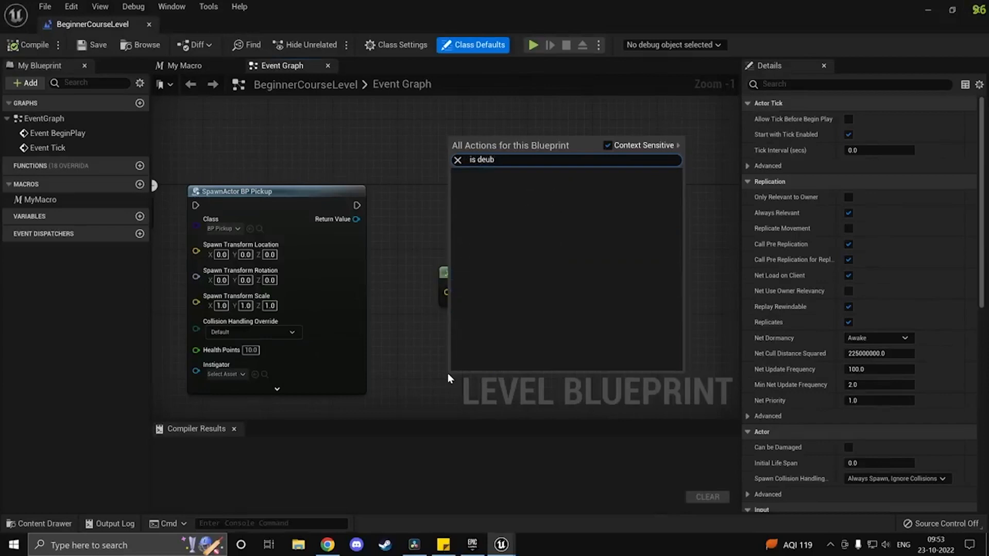
pyautogui.press('BackSpace')
pyautogui.press('BackSpace')
pyautogui.write('bug')
pyautogui.press('Return')
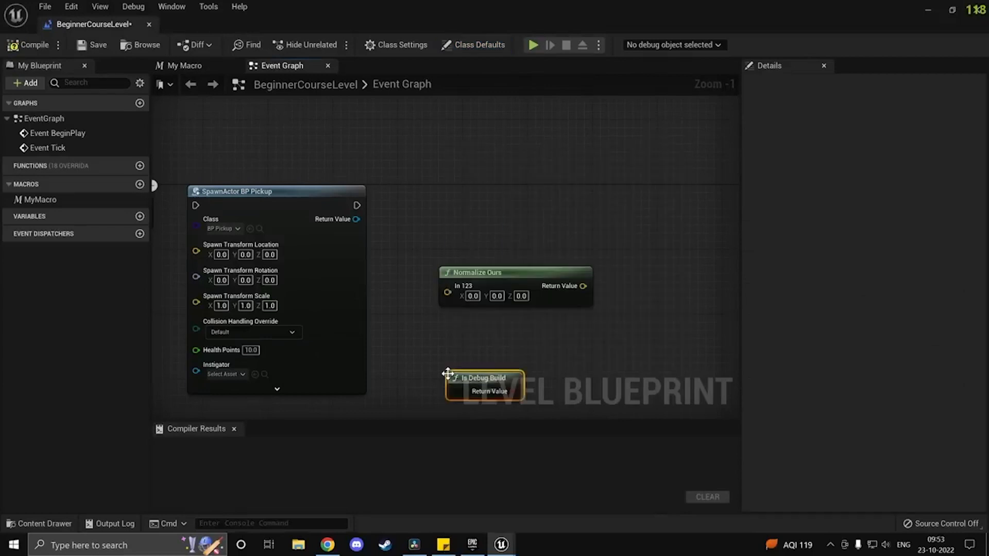
# Step: Align the Is Debug Build node under Normalize Ours, delete it from the Event Graph, and minimize the Level Blueprint window
pyautogui.moveTo(507, 394); pyautogui.dragTo(493, 364, button='right')
pyautogui.moveTo(466, 344); pyautogui.dragTo(457, 329)
pyautogui.moveTo(502, 368); pyautogui.dragTo(465, 341)
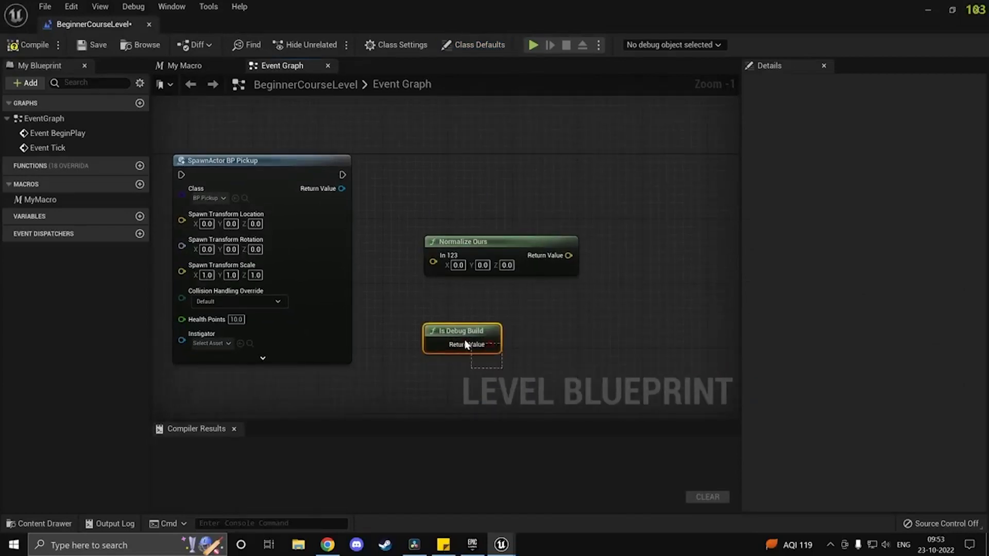
pyautogui.press('Delete')
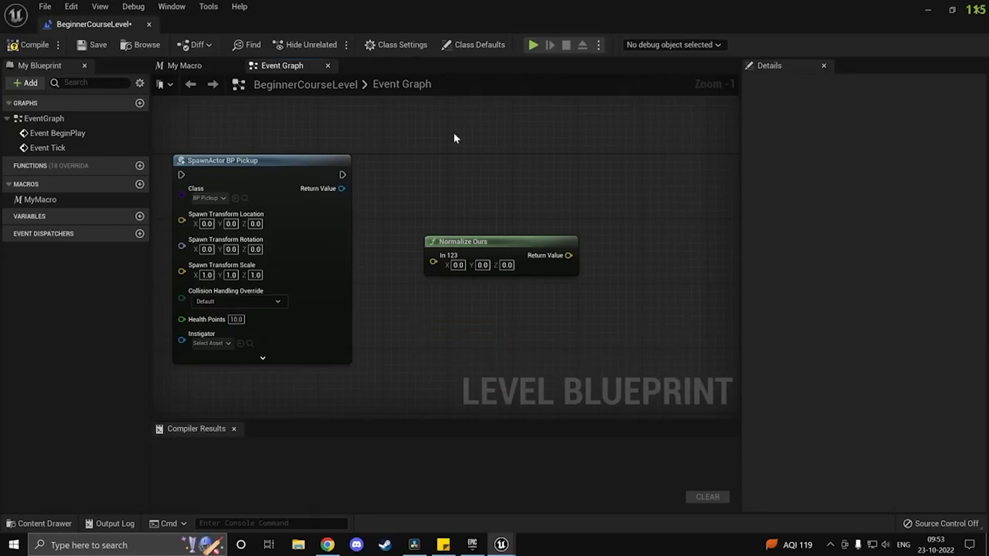
pyautogui.click(937, 9)
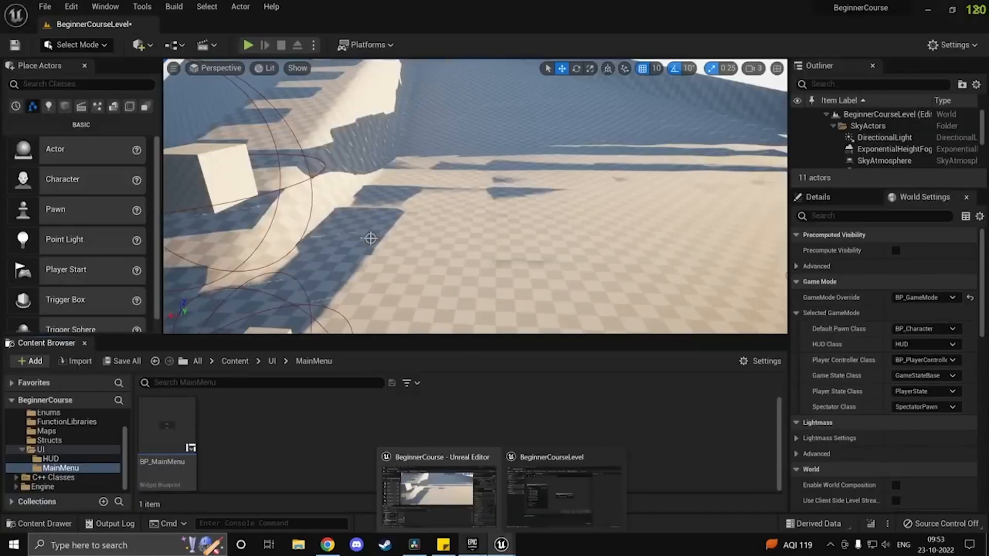
# Step: Switch to the Epic Games Launcher, search the Marketplace for "weapon", browse the results, and open the Free products listing
pyautogui.click(472, 544)
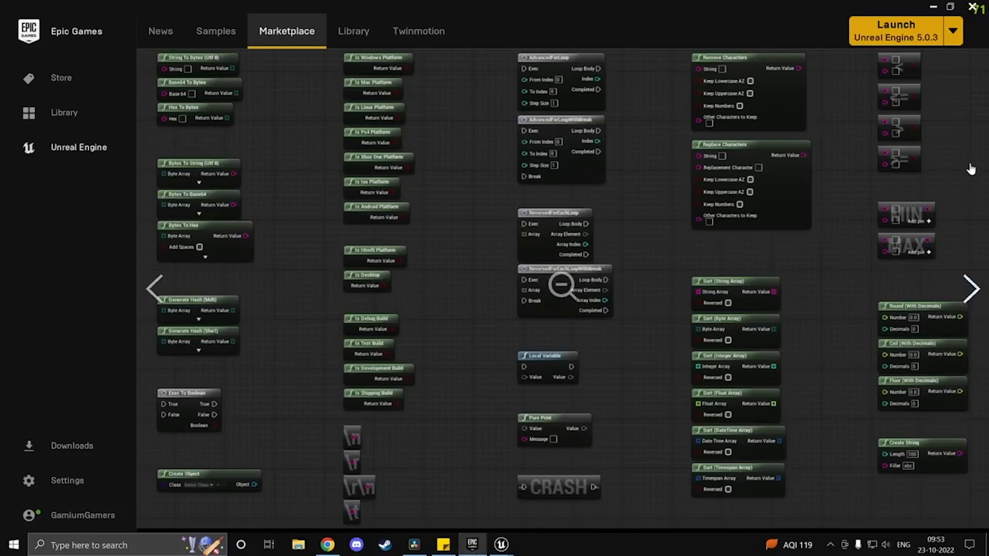
pyautogui.click(952, 158)
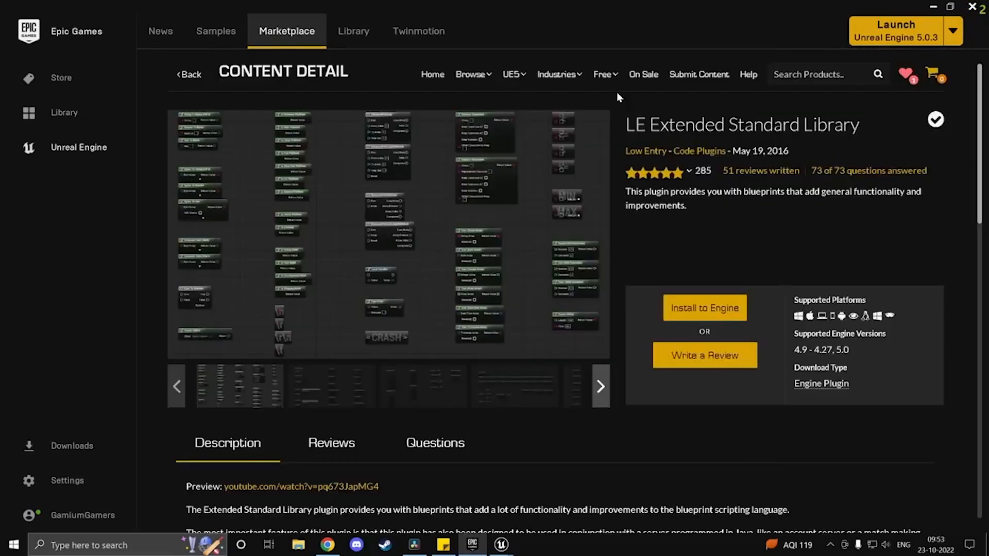
pyautogui.write('weapon')
pyautogui.press('Return')
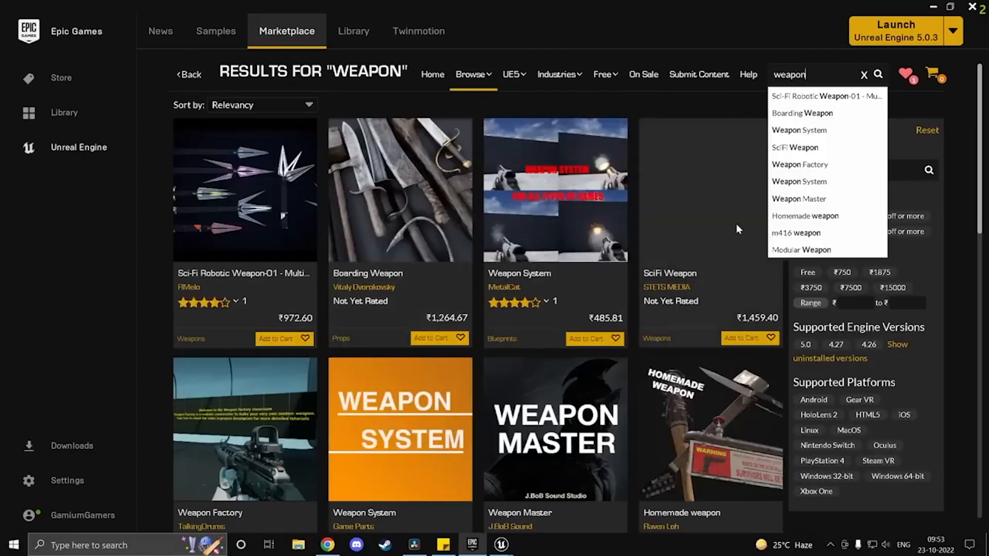
pyautogui.scroll(-4, 613, 314)
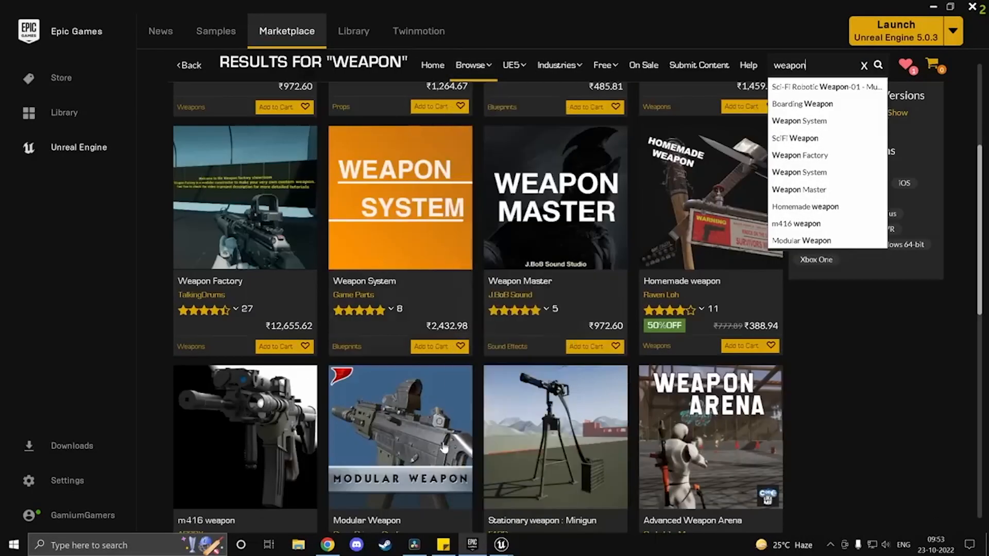
pyautogui.scroll(4, 518, 227)
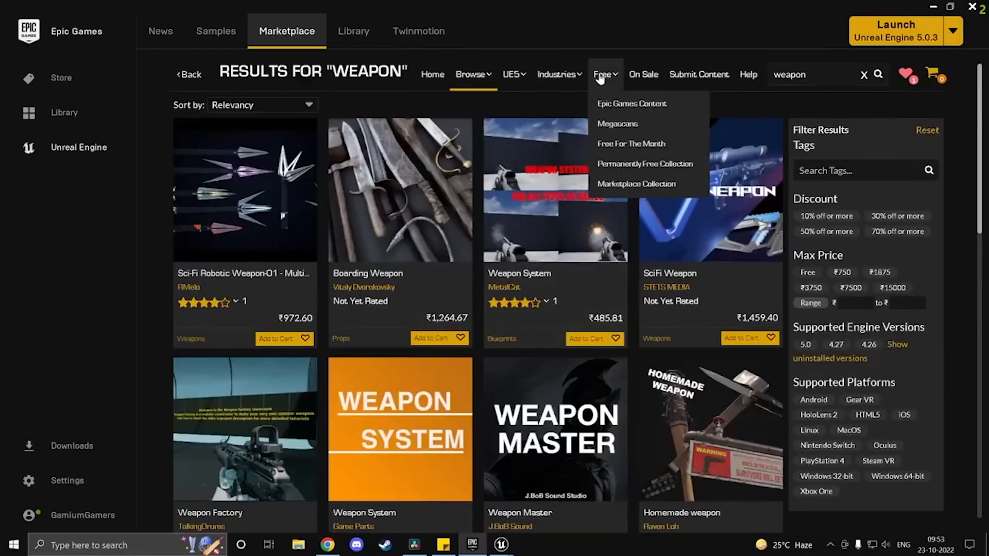
pyautogui.click(604, 74)
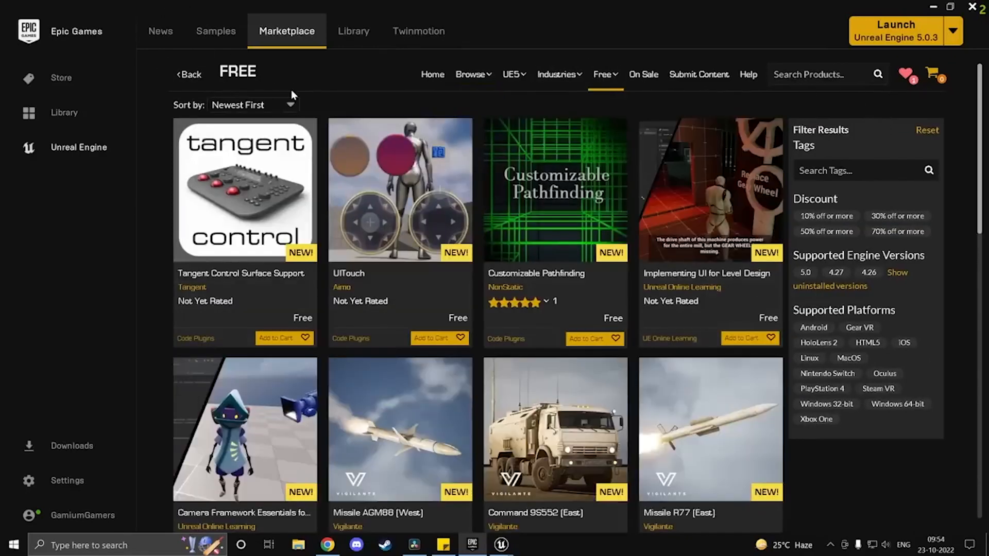
# Step: Find FPS Weapon Bundle in the Library's Vault and try to add it to a project, then dismiss the project selection
pyautogui.click(353, 31)
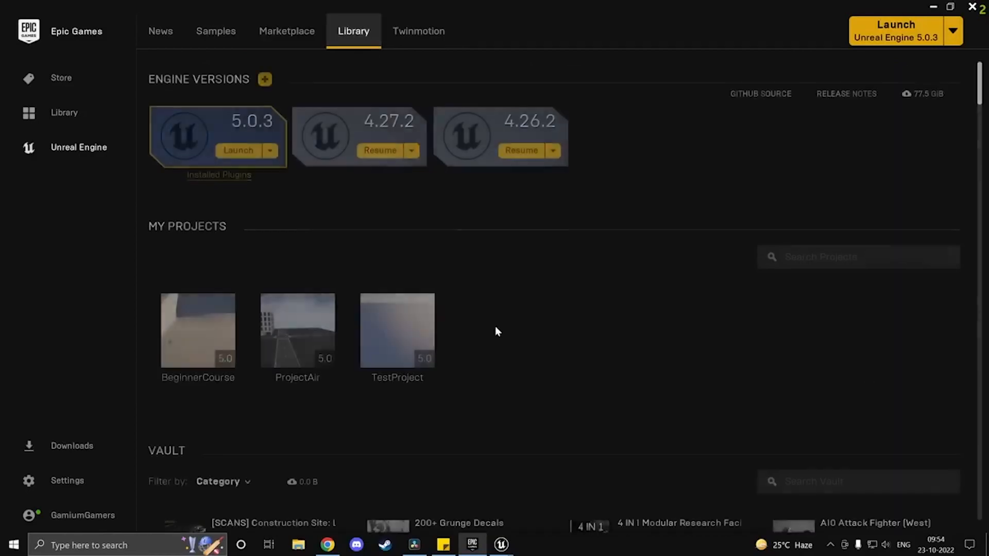
pyautogui.scroll(-3, 497, 309)
pyautogui.scroll(-15, 500, 296)
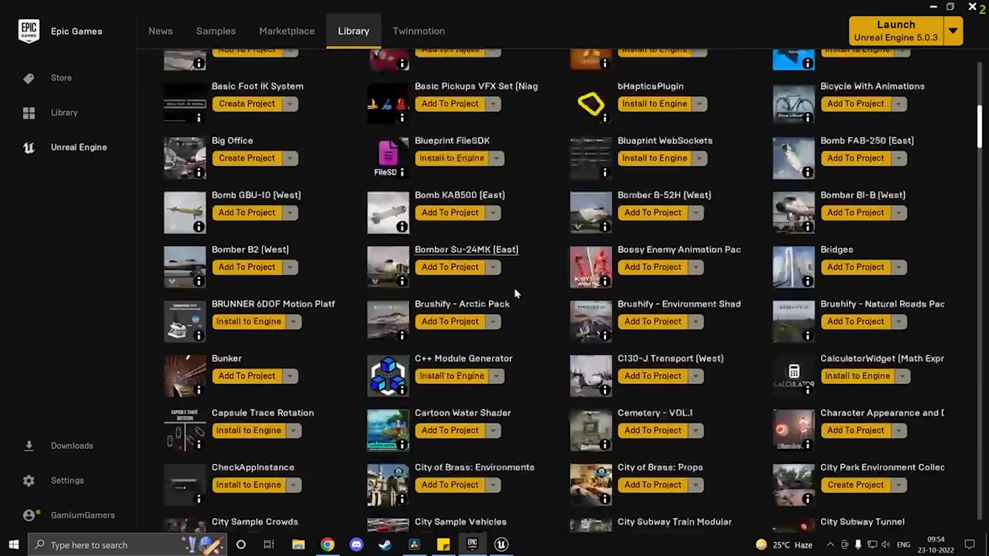
pyautogui.scroll(-15, 530, 304)
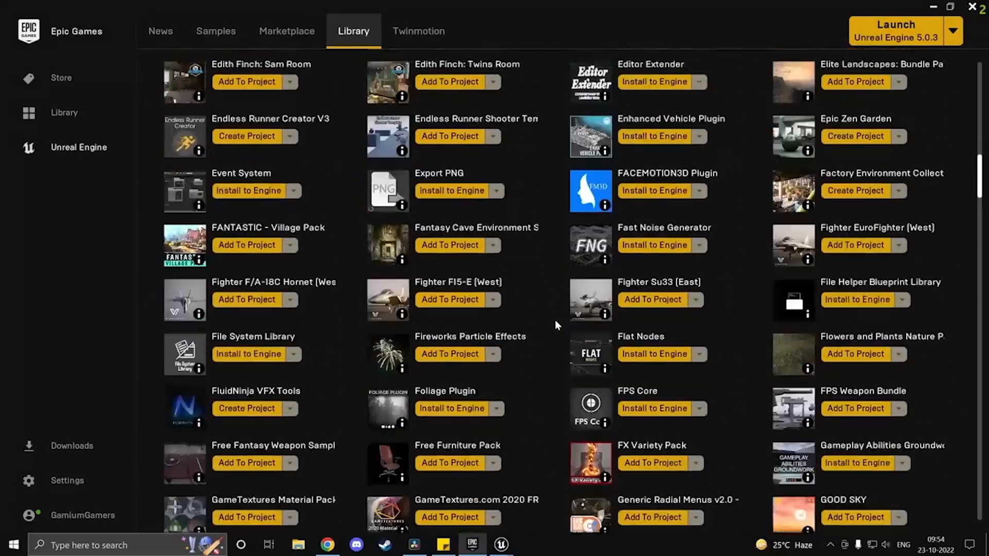
pyautogui.scroll(3, 917, 288)
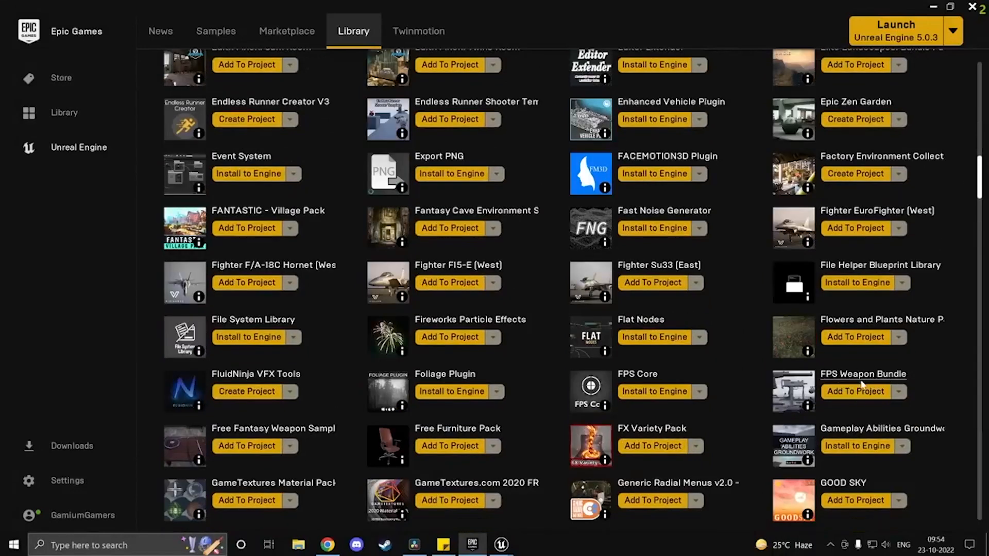
pyautogui.click(877, 393)
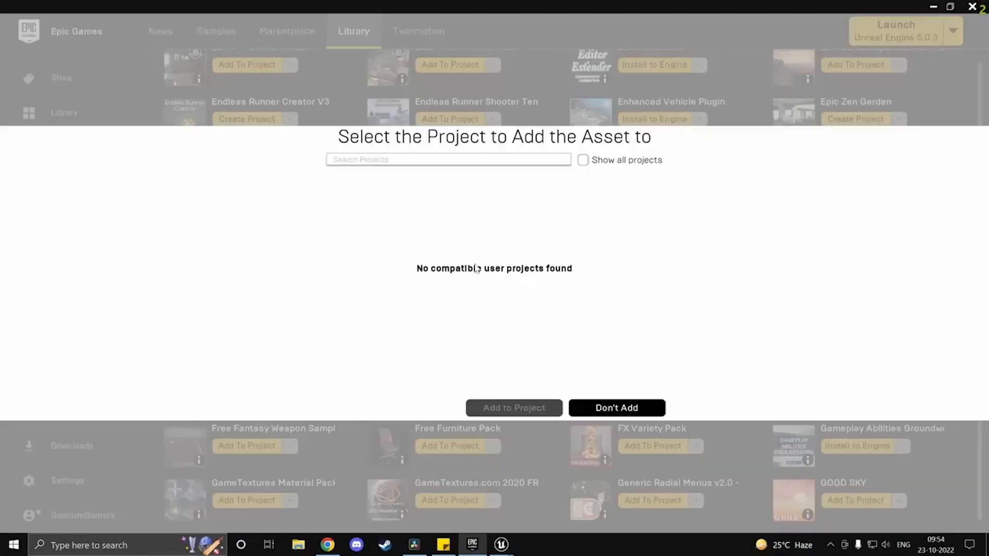
pyautogui.click(659, 412)
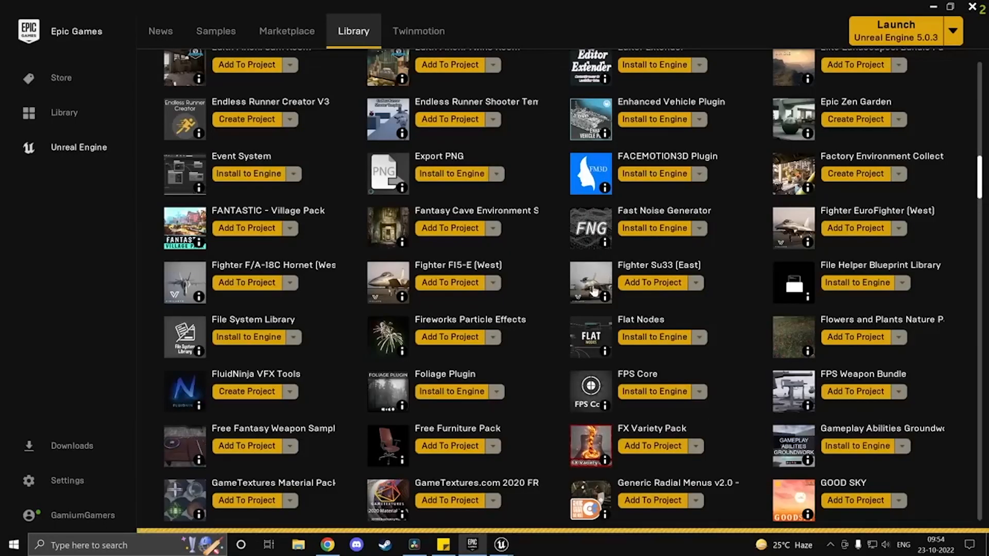
# Step: Open the FPS Weapon Bundle product page from the Vault and check its supported engine versions
pyautogui.click(868, 375)
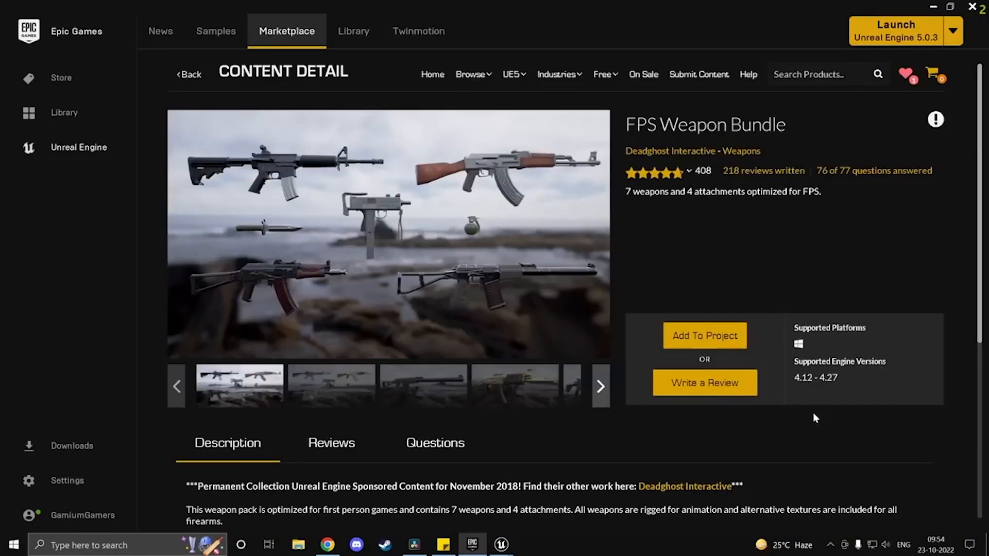
pyautogui.moveTo(824, 377); pyautogui.dragTo(837, 400)
pyautogui.click(855, 380)
# Step: Show all projects for adding FPS Weapon Bundle, pick BeginnerCourse with version 4.27, and dismiss the selection without adding the asset
pyautogui.click(692, 342)
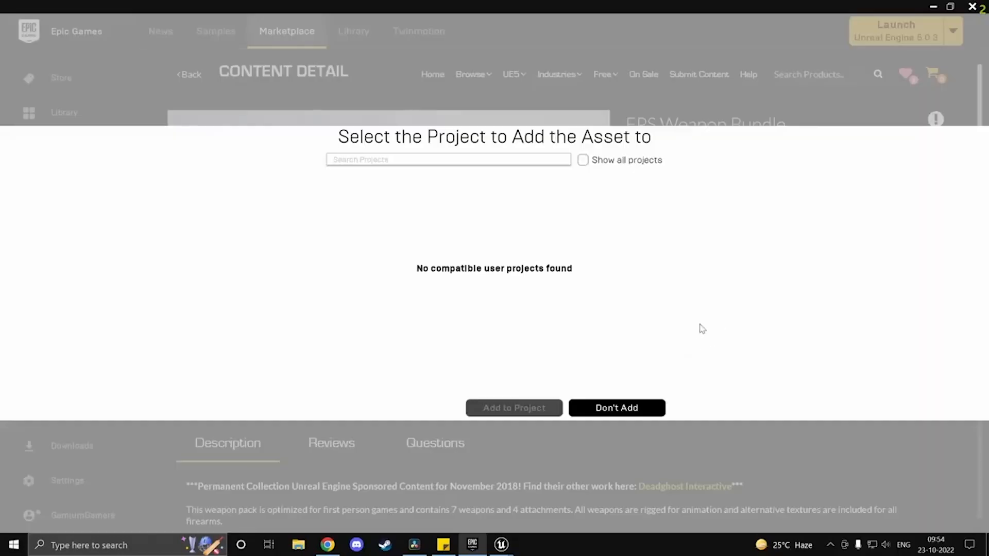
pyautogui.click(583, 160)
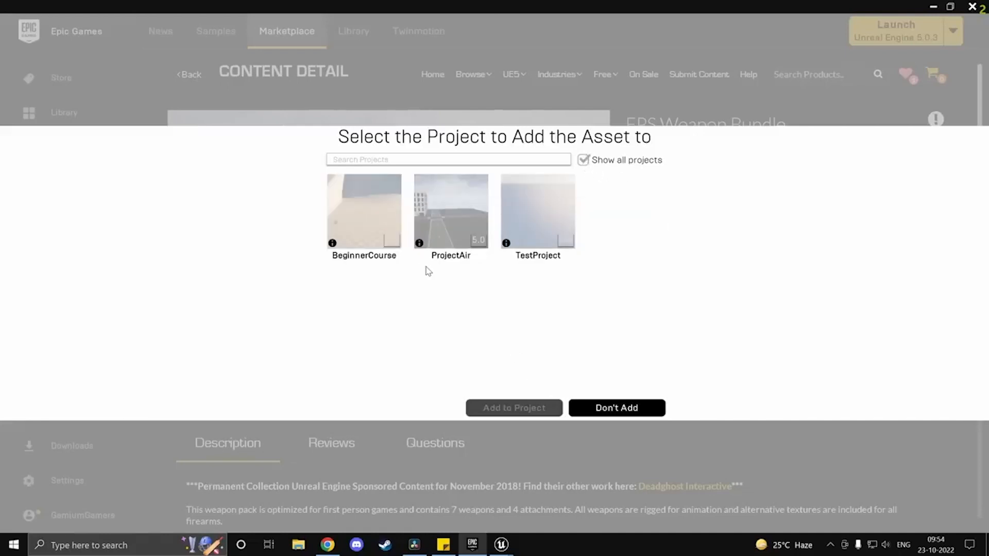
pyautogui.click(363, 219)
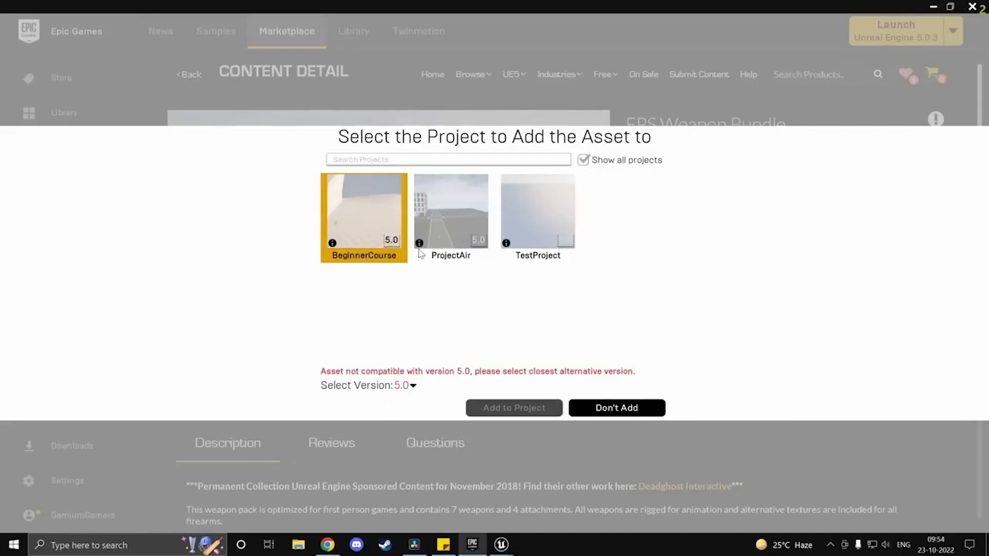
pyautogui.click(413, 387)
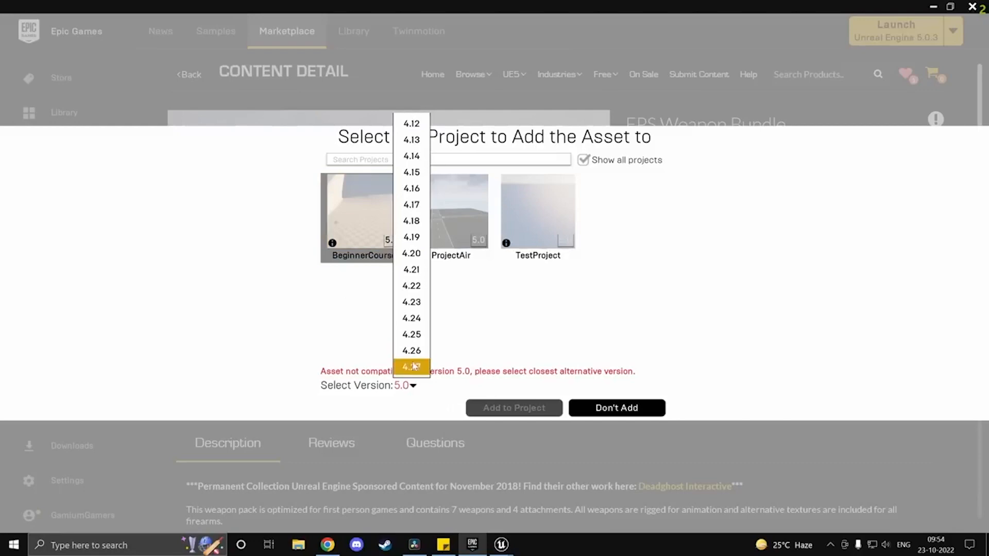
pyautogui.click(410, 366)
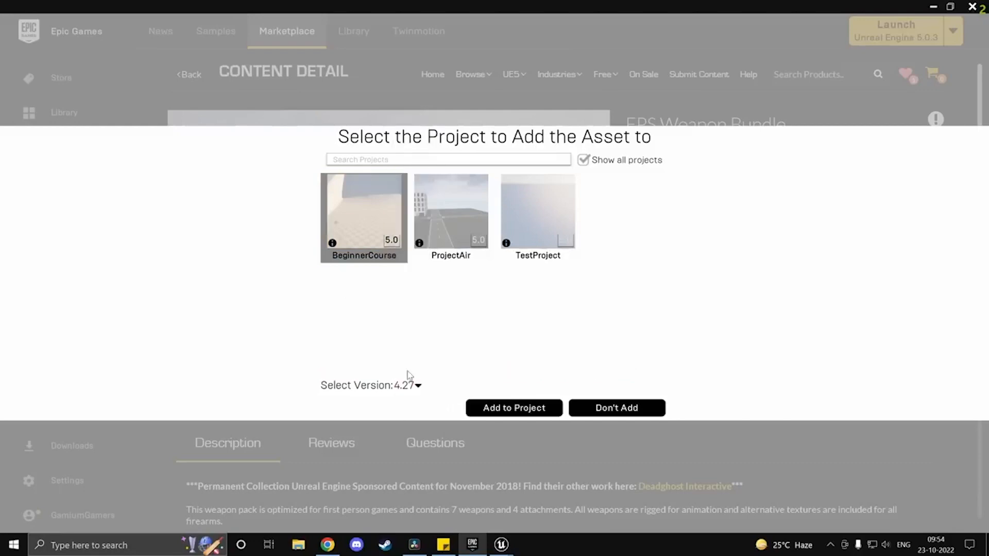
pyautogui.click(625, 409)
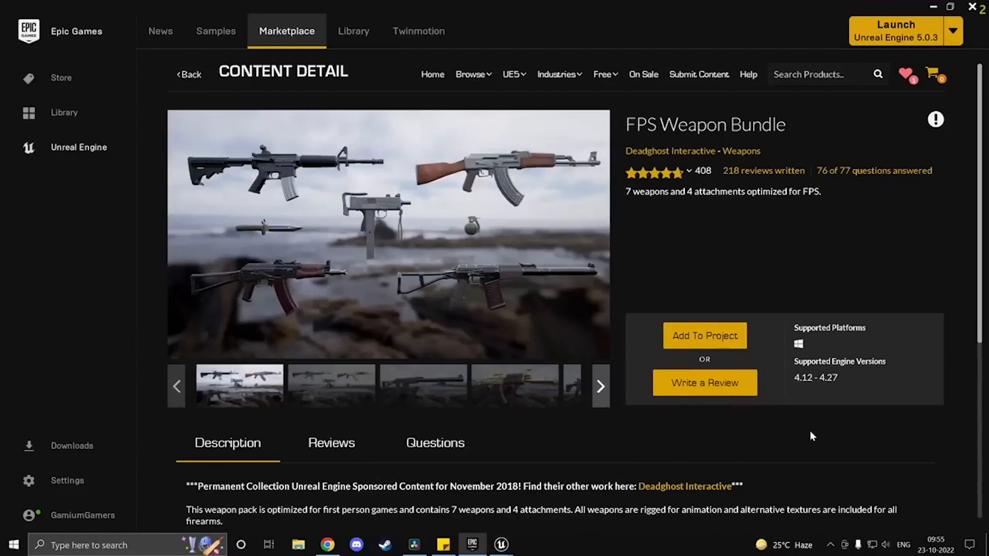
# Step: Leave the FPS Weapon Bundle page and search the Marketplace for "low entry"
pyautogui.moveTo(469, 79)
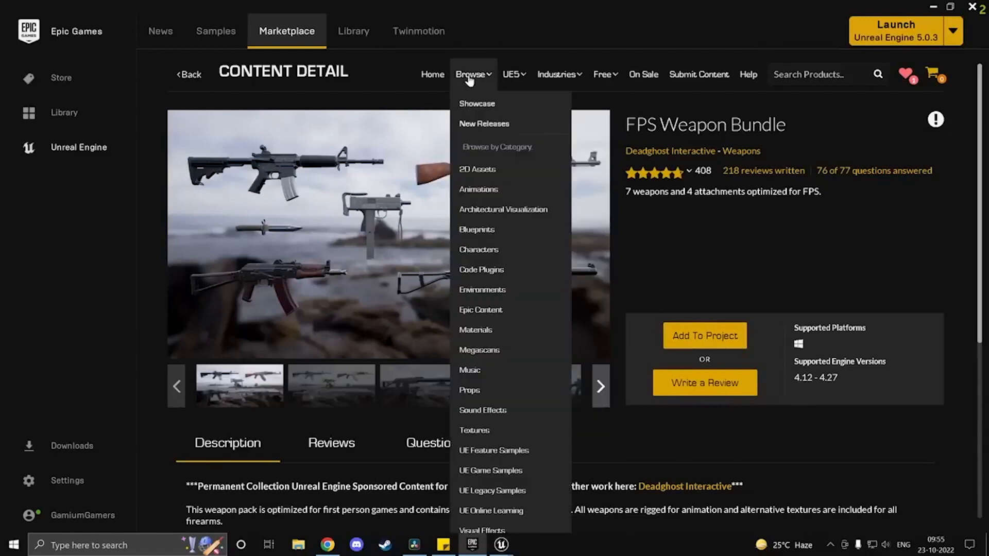
pyautogui.click(191, 75)
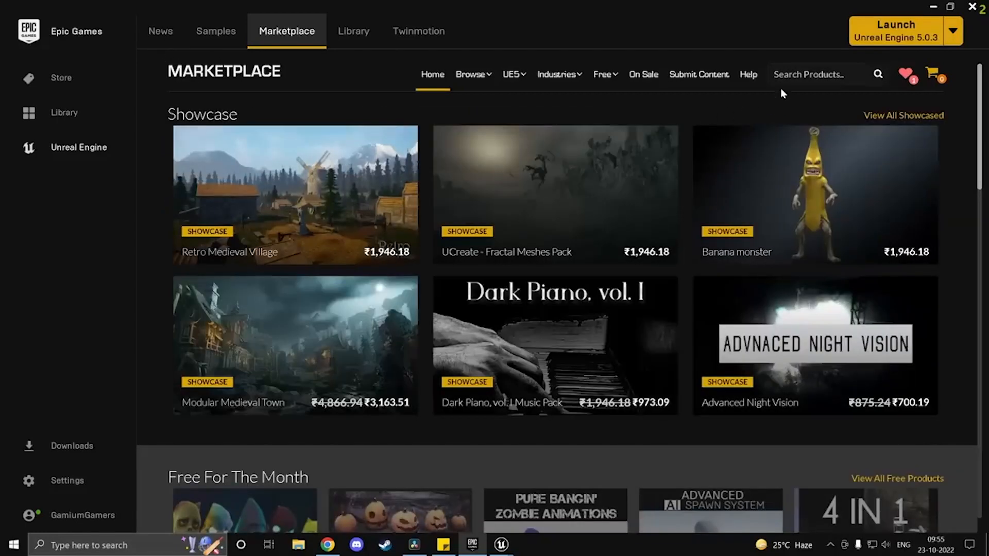
pyautogui.click(824, 82)
pyautogui.write('low entry')
pyautogui.press('Return')
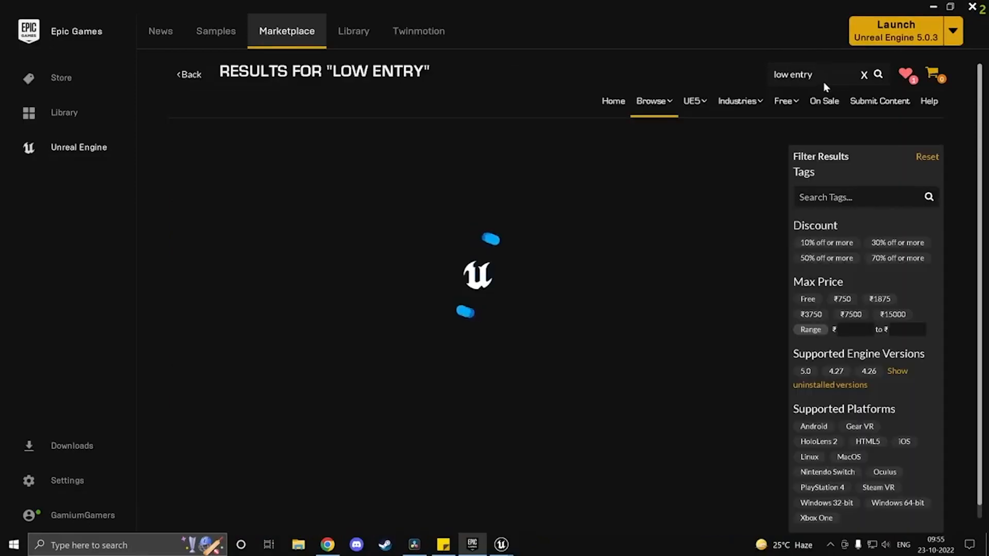
# Step: Open the Low Entry seller profile and view its LE Extended Standard Library product page
pyautogui.click(201, 316)
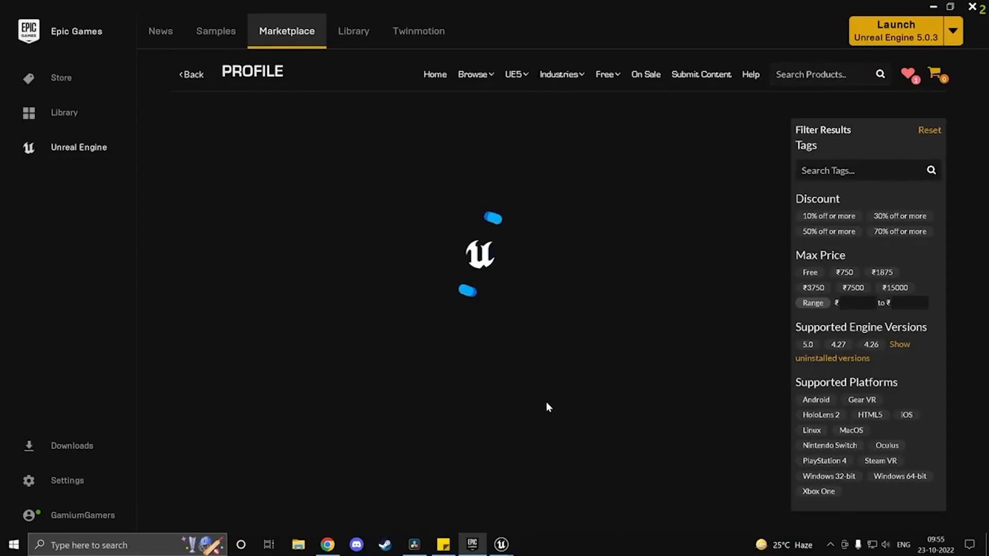
pyautogui.scroll(-3, 547, 404)
pyautogui.click(670, 454)
pyautogui.scroll(-3, 664, 407)
pyautogui.click(684, 443)
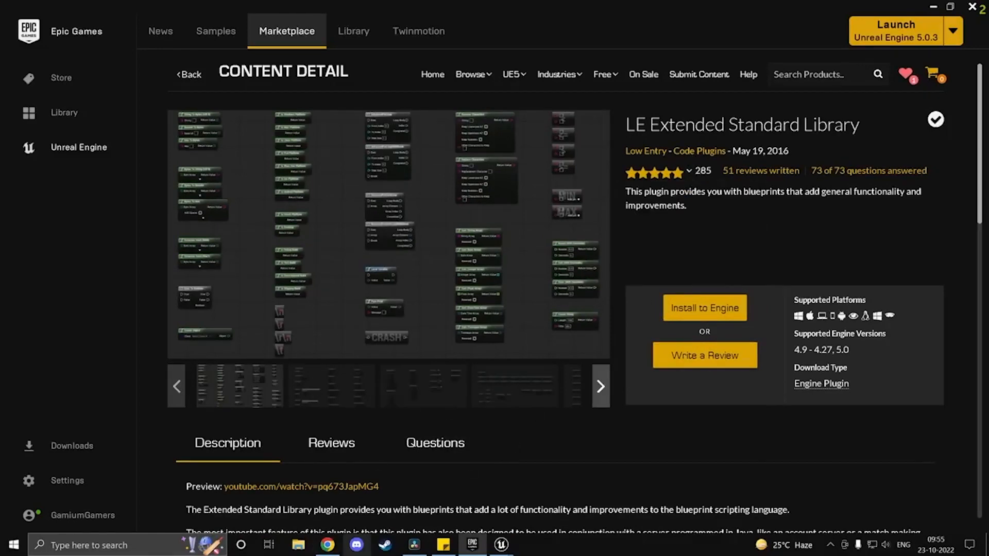
# Step: Switch to File Explorer and open the UE_5.0 folder under Program Files\Unreal Engine on Local Disk (C:)
pyautogui.click(299, 545)
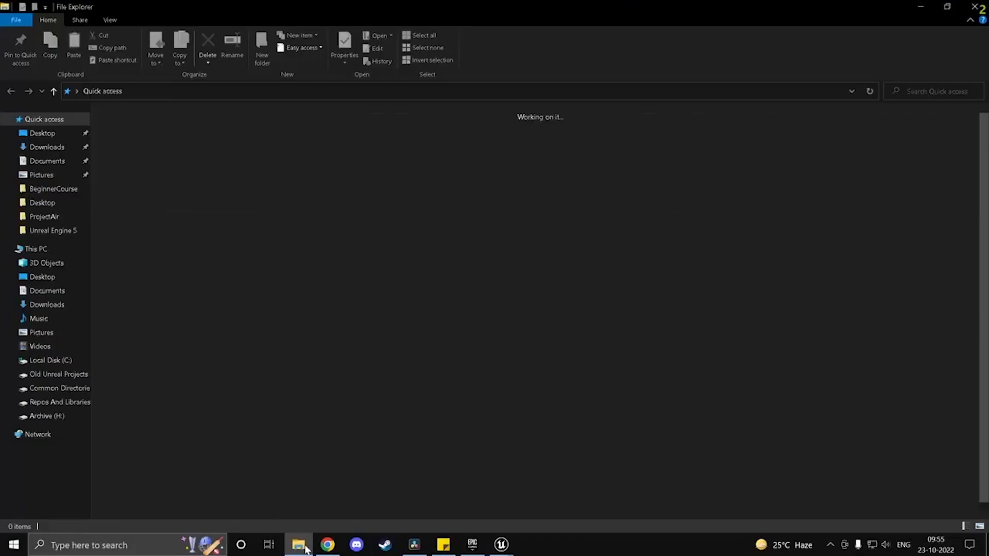
pyautogui.rightClick(172, 304)
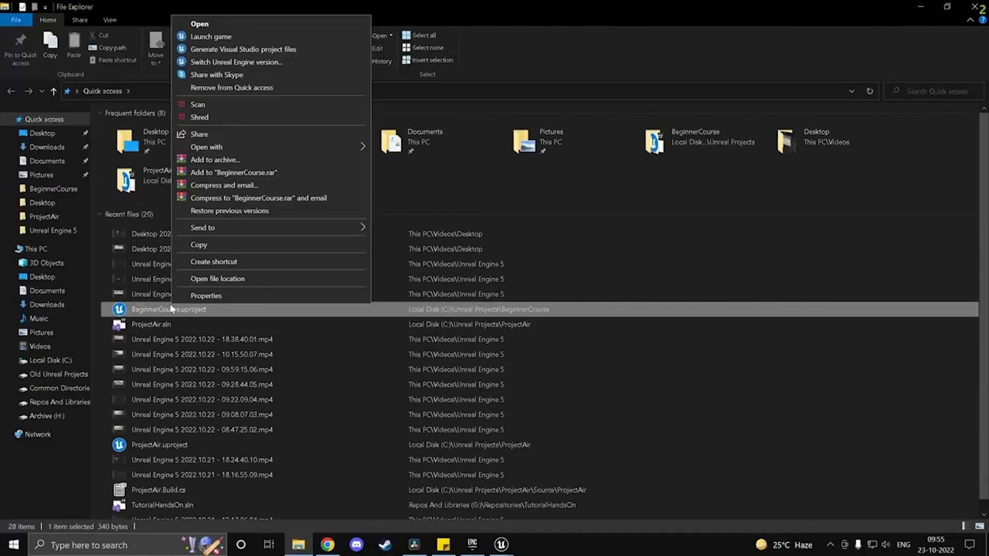
pyautogui.click(48, 362)
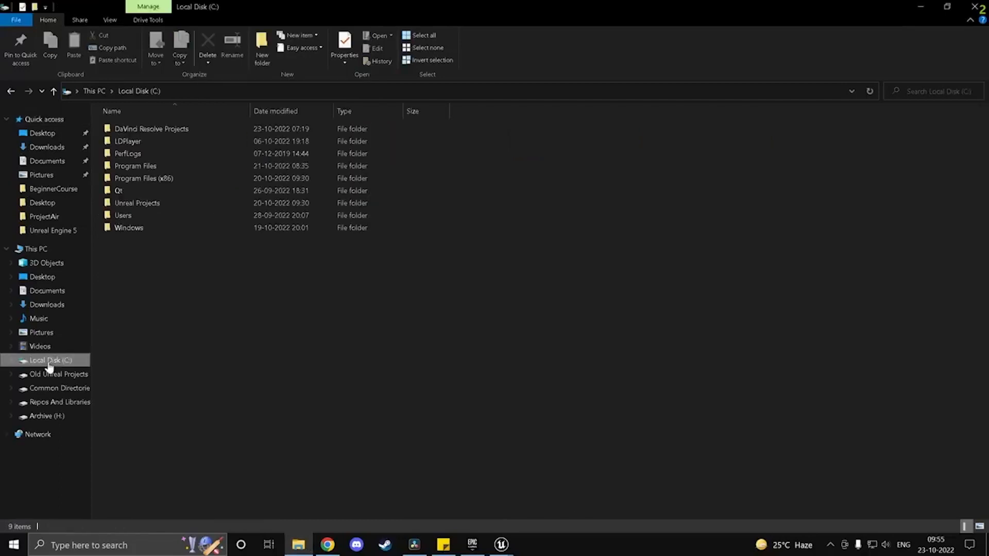
pyautogui.click(149, 203)
pyautogui.doubleClick(143, 167)
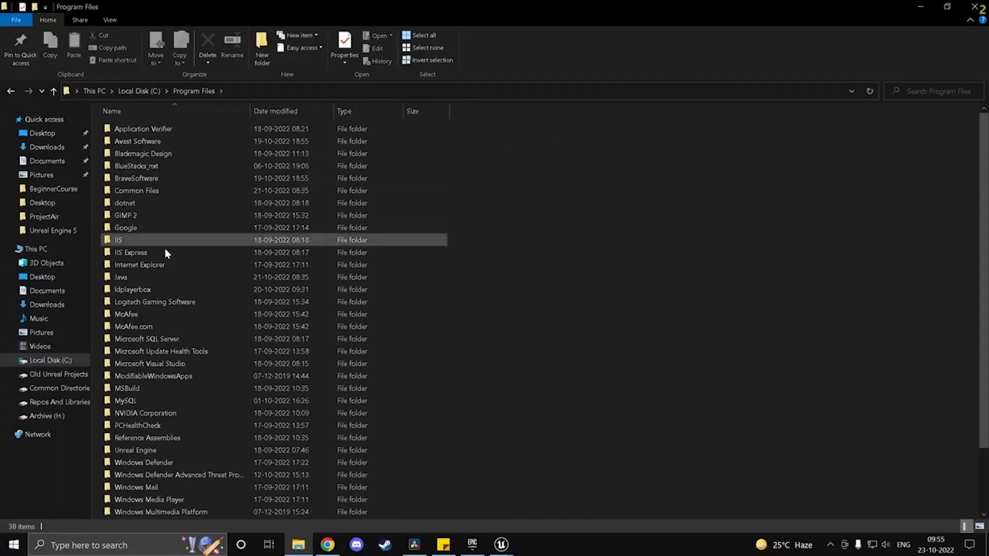
pyautogui.scroll(-2, 172, 348)
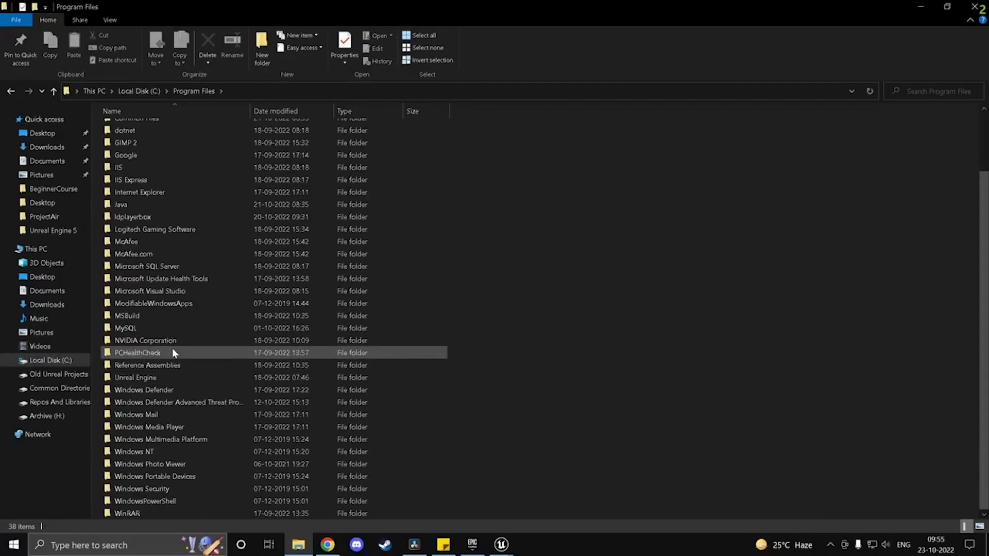
pyautogui.doubleClick(159, 379)
pyautogui.doubleClick(152, 130)
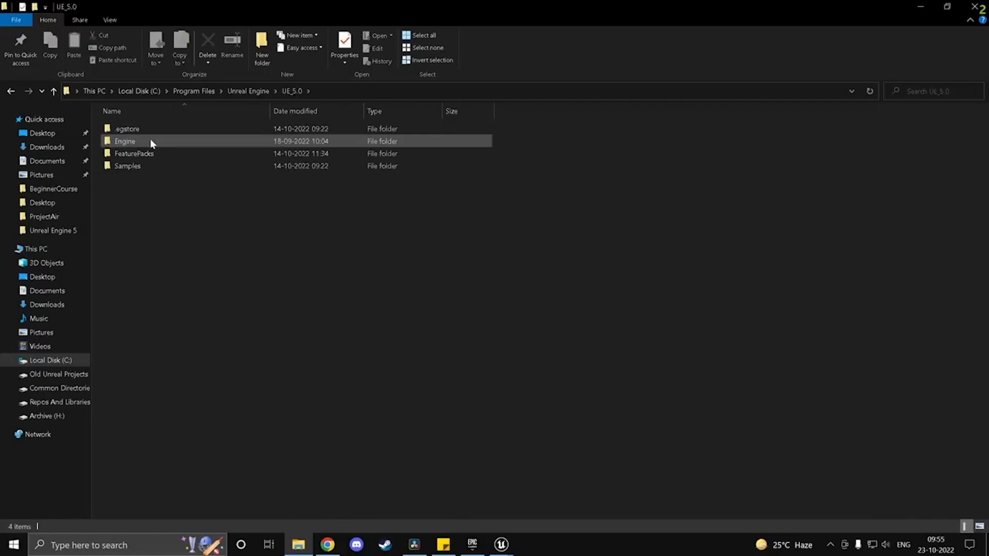
# Step: Go to Engine\Plugins\Marketplace and open the LowEntryExtStdLib plugin folder
pyautogui.doubleClick(150, 138)
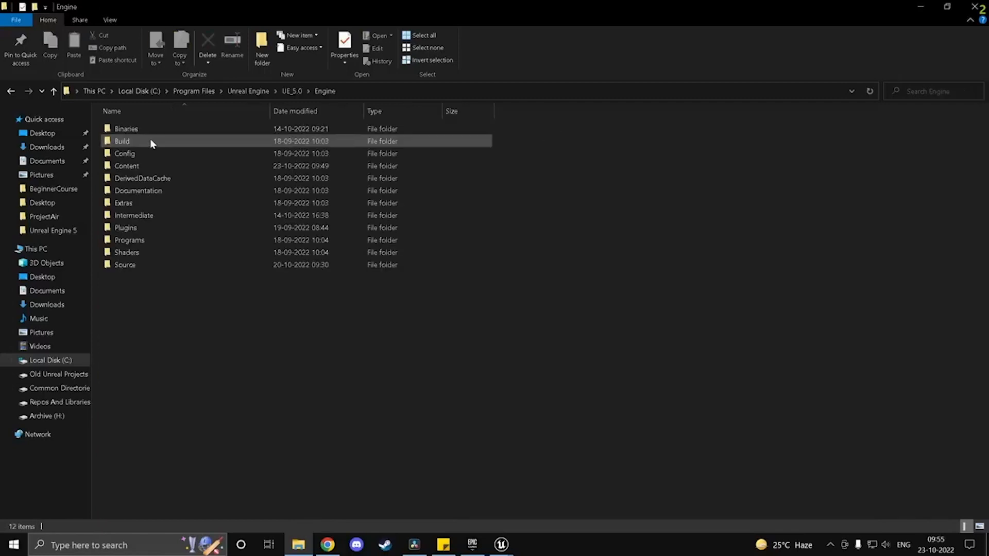
pyautogui.doubleClick(148, 228)
pyautogui.scroll(-2, 157, 319)
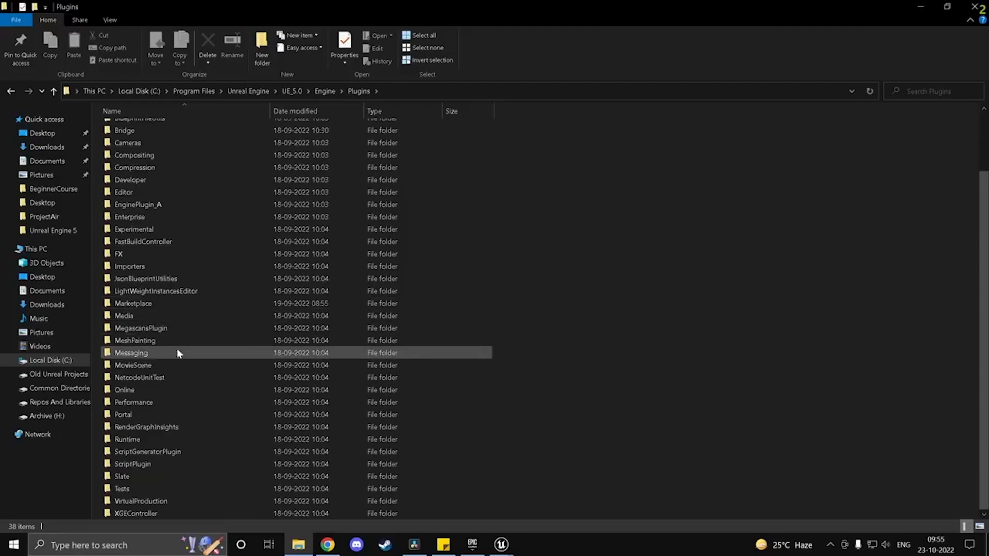
pyautogui.doubleClick(150, 304)
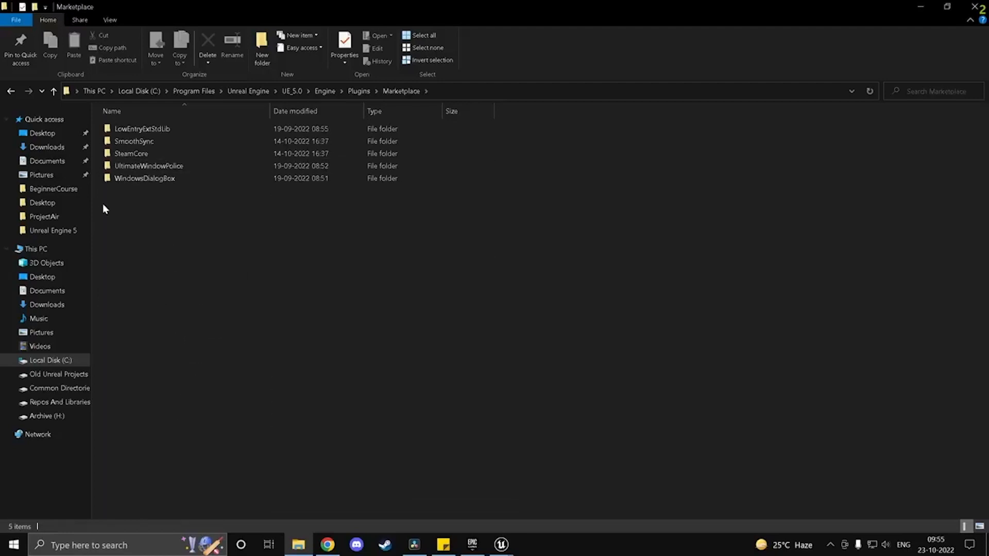
pyautogui.click(138, 129)
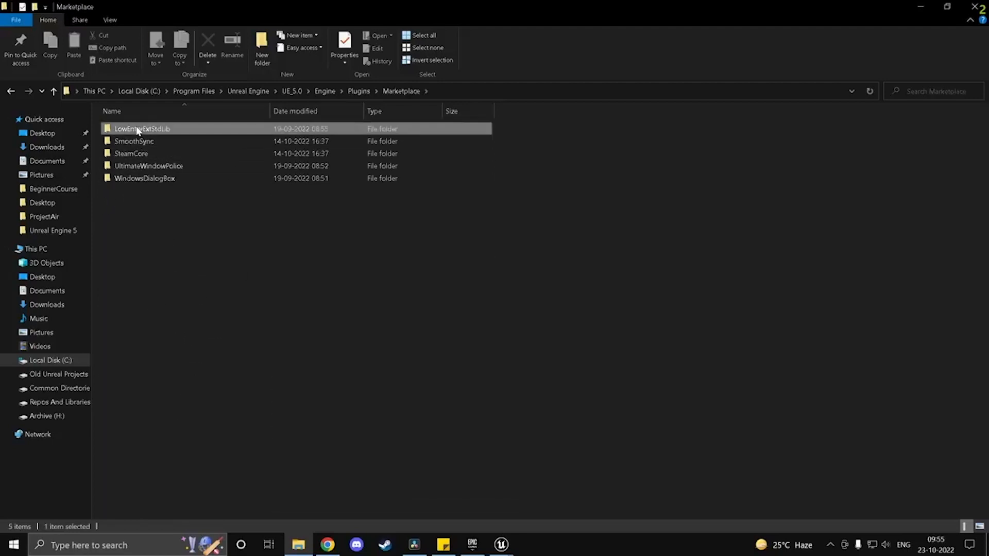
pyautogui.doubleClick(139, 130)
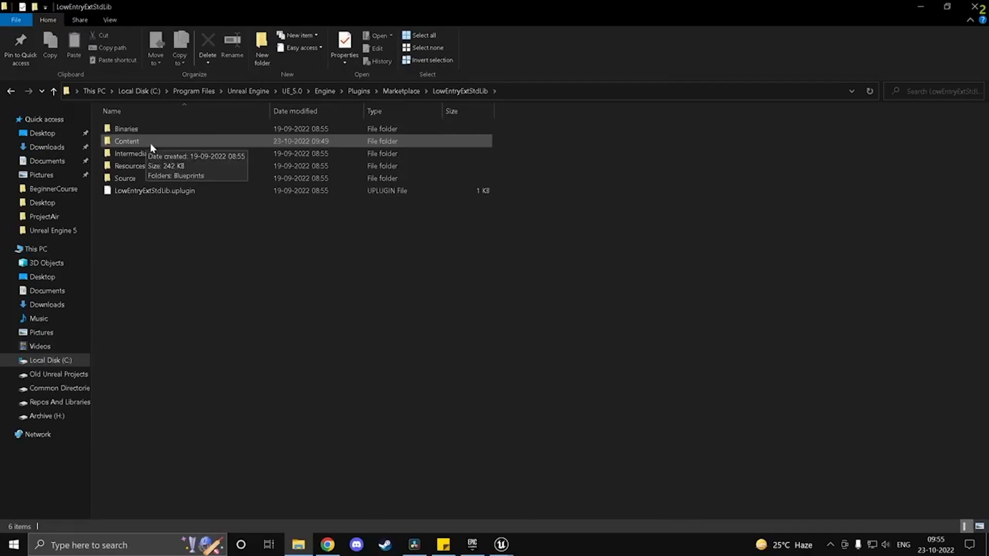
# Step: Open LowEntryExtStdLib.uplugin with Microsoft Visual Studio Version Selector, keeping it as the app always used for .uplugin files
pyautogui.rightClick(142, 195)
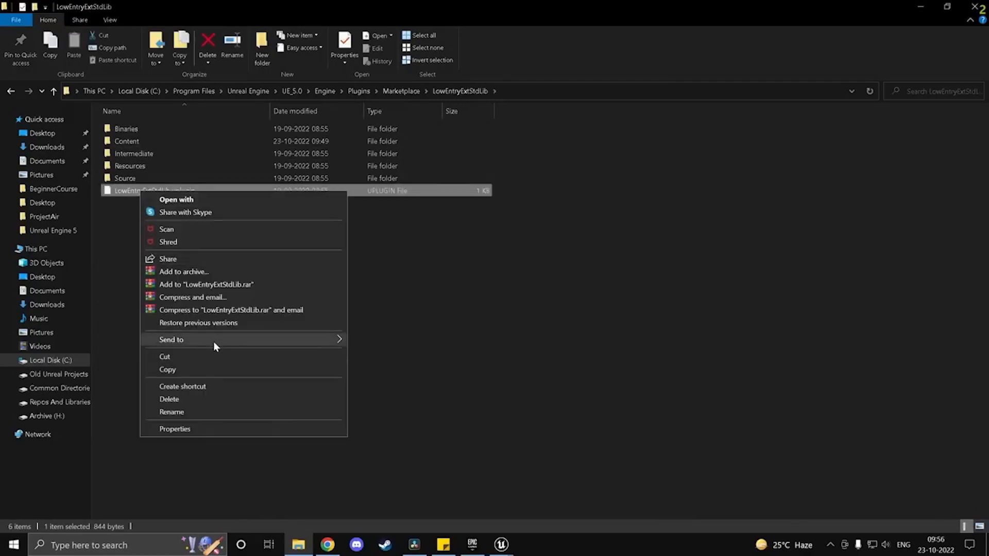
pyautogui.click(203, 196)
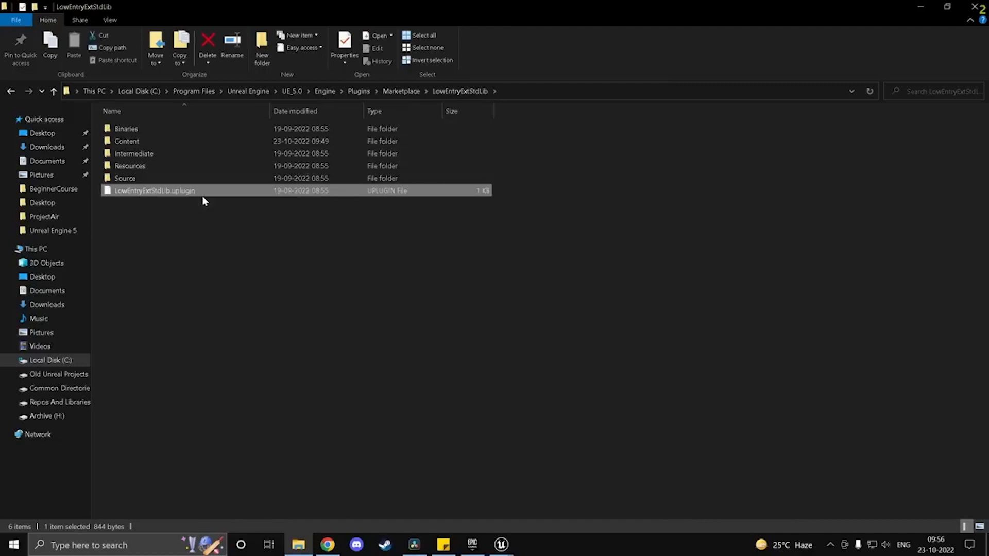
pyautogui.click(435, 216)
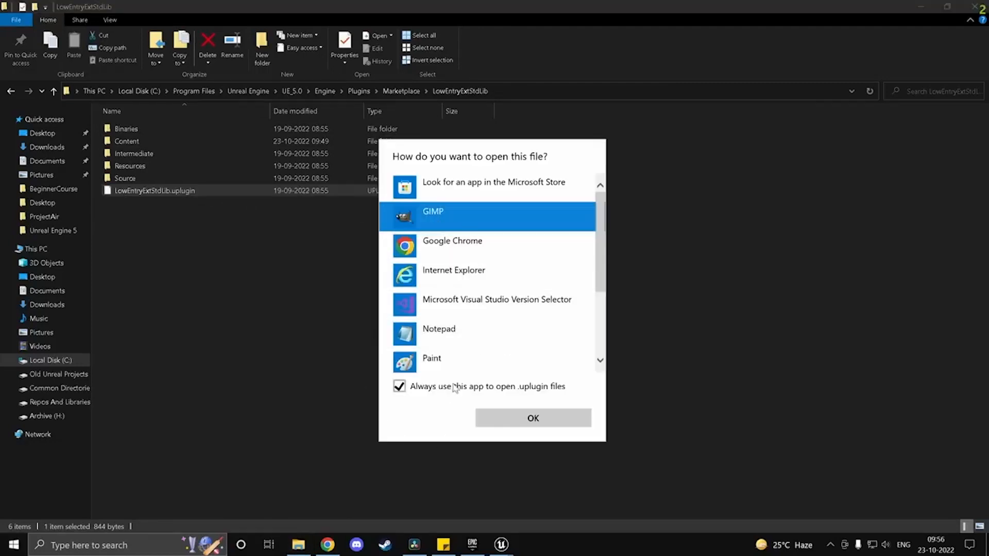
pyautogui.scroll(-2, 466, 335)
pyautogui.scroll(2, 467, 312)
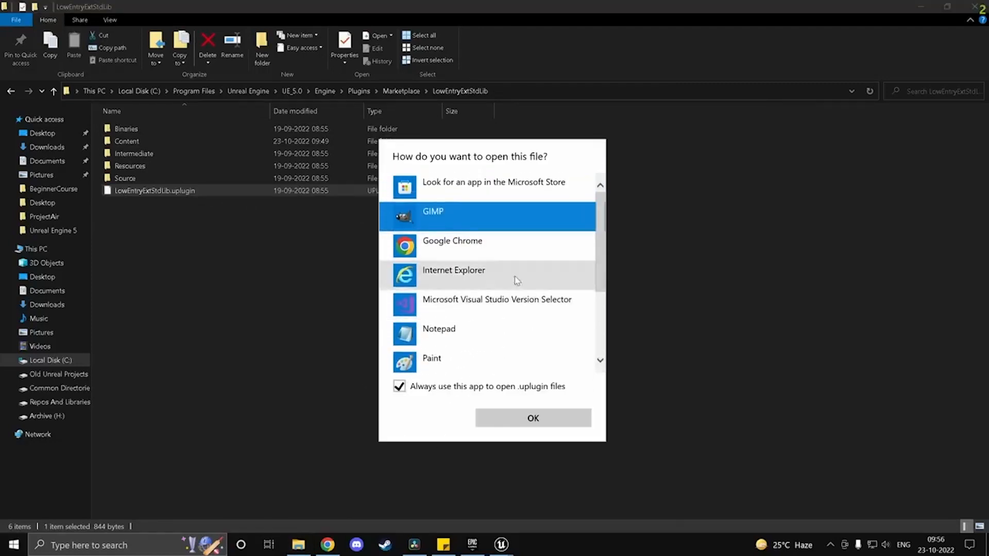
pyautogui.scroll(-3, 504, 289)
pyautogui.click(490, 219)
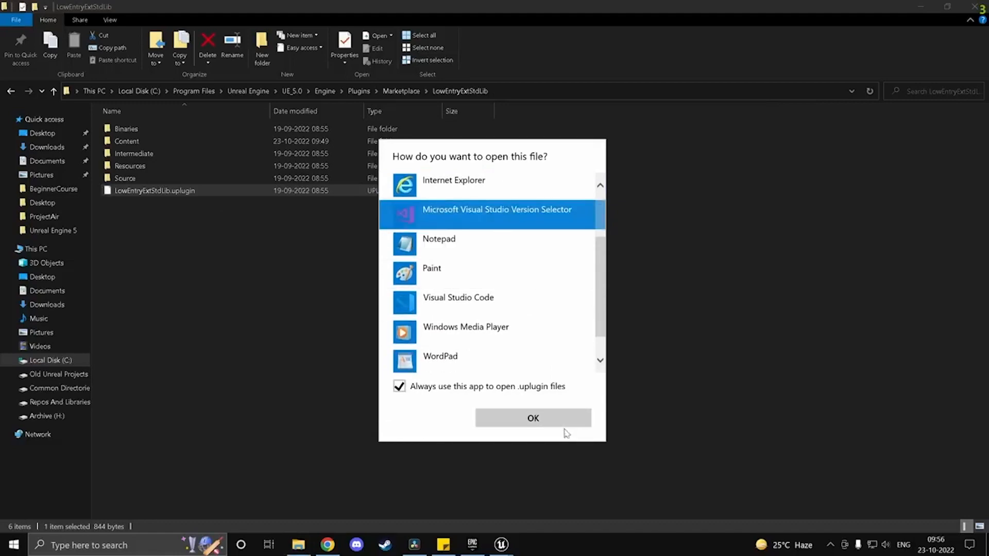
pyautogui.click(563, 423)
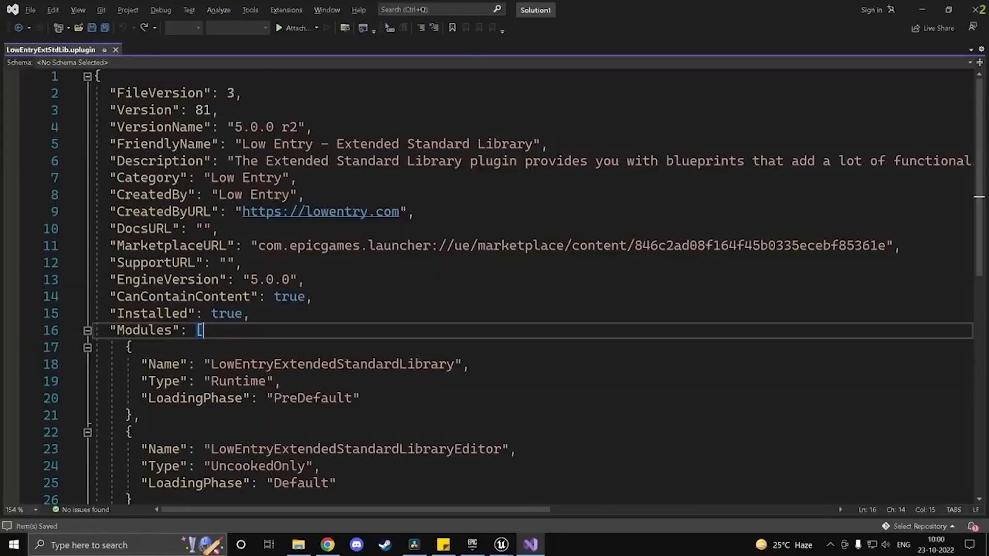
# Step: Look through the LowEntryExtStdLib.uplugin file and examine its EngineVersion entry
pyautogui.scroll(-4, 515, 288)
pyautogui.scroll(4, 515, 288)
pyautogui.click(274, 279)
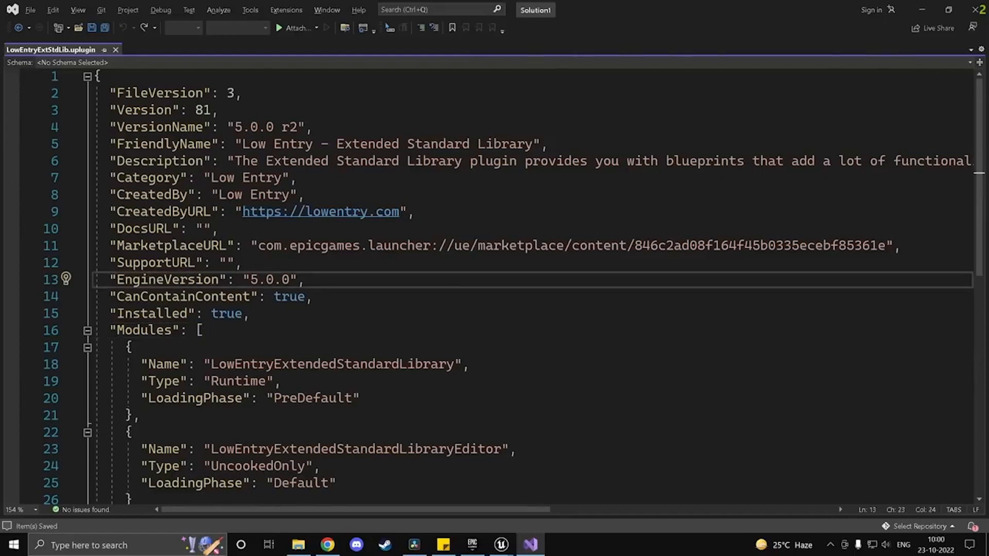
pyautogui.moveTo(290, 280); pyautogui.dragTo(250, 279)
pyautogui.click(319, 296)
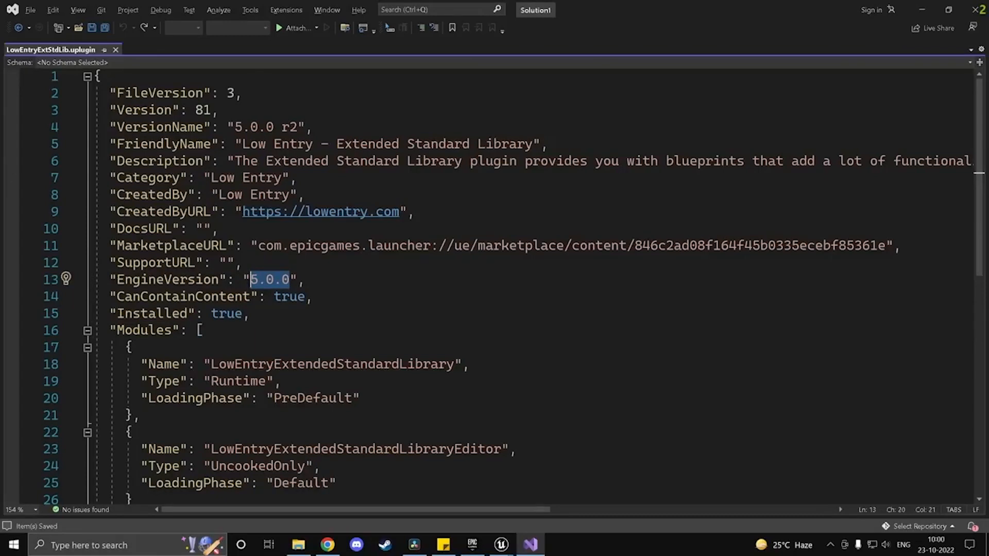
pyautogui.click(319, 297)
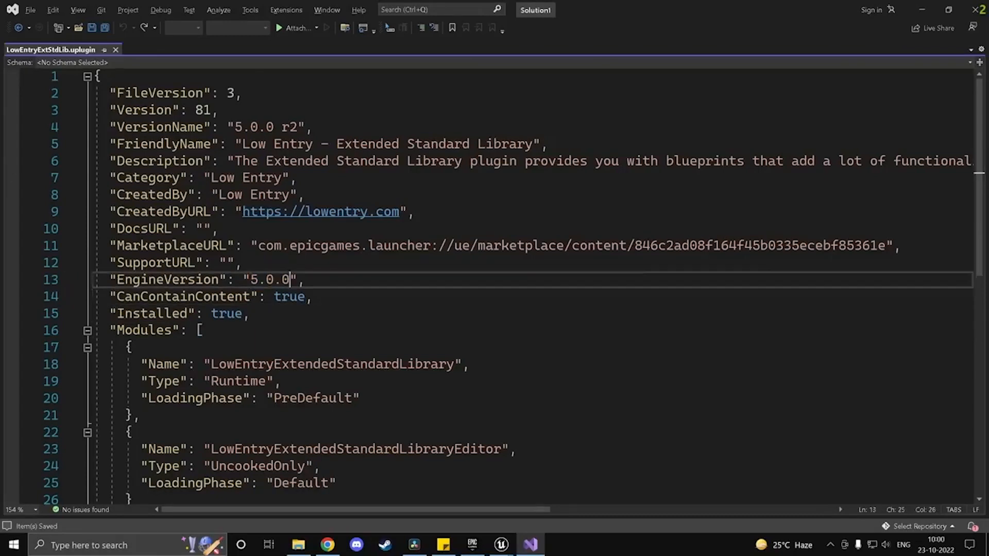
# Step: Set the EngineVersion value in LowEntryExtStdLib.uplugin to 4.27.0
pyautogui.moveTo(290, 279); pyautogui.dragTo(258, 280)
pyautogui.click(320, 297)
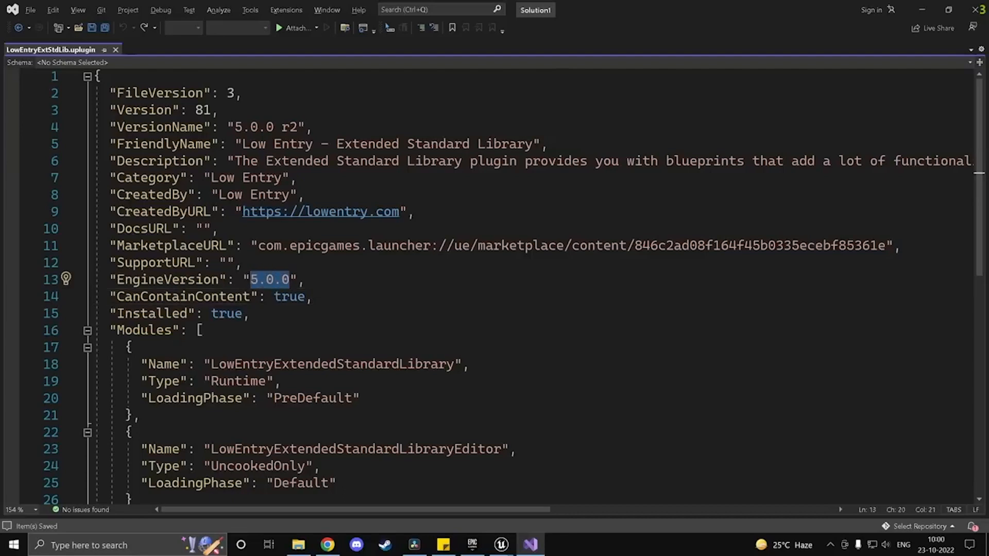
pyautogui.write('4.27')
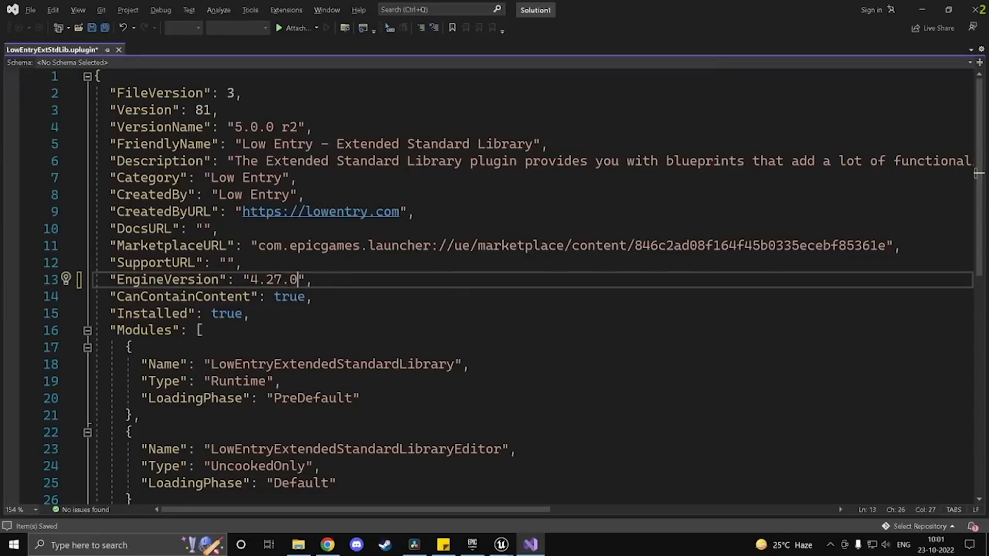
# Step: Edit the EngineVersion value again, deleting digits of the 4.27.0 version and entering 5
pyautogui.press('BackSpace')
pyautogui.press('BackSpace')
pyautogui.press('Left')
pyautogui.press('BackSpace')
pyautogui.write('5')
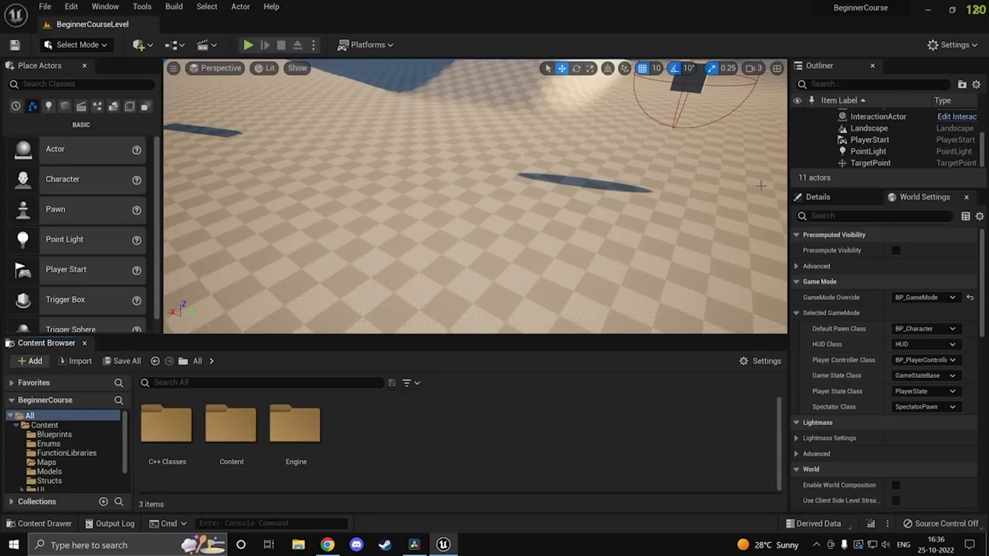
# Step: Search the plugin list for "model" to check the Modeling Tools Editor Mode plugin, and close the plugin list
pyautogui.moveTo(433, 236); pyautogui.dragTo(453, 191, button='right')
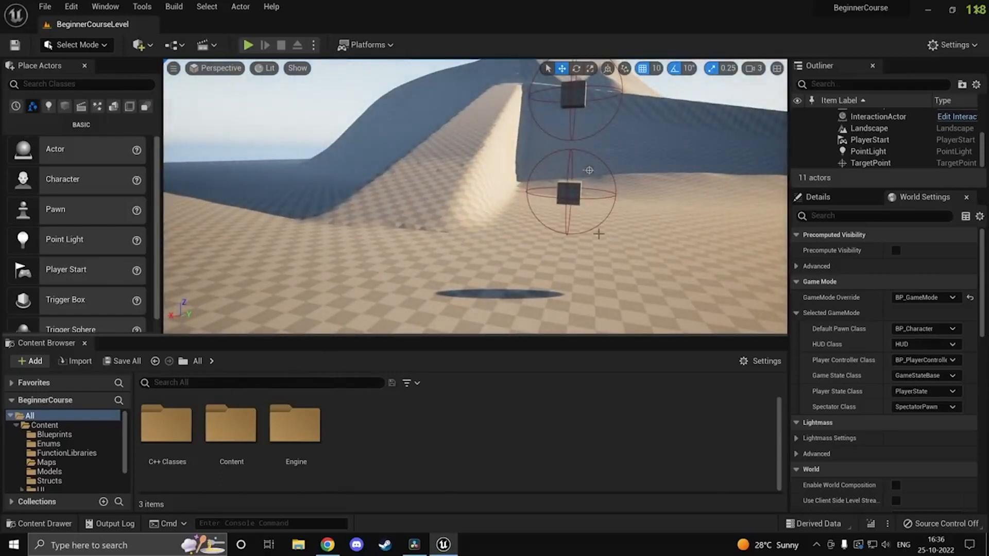
pyautogui.click(71, 6)
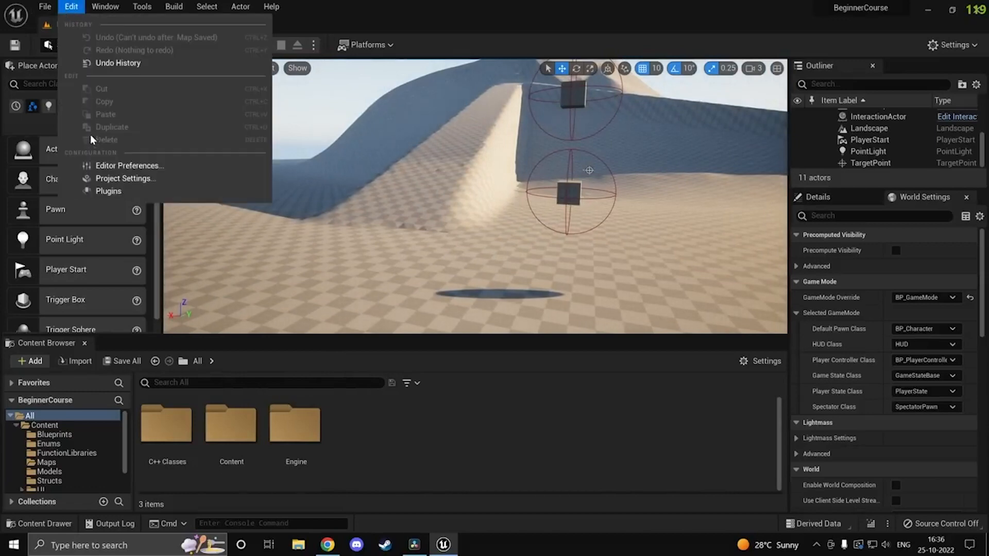
pyautogui.click(106, 192)
pyautogui.write('model')
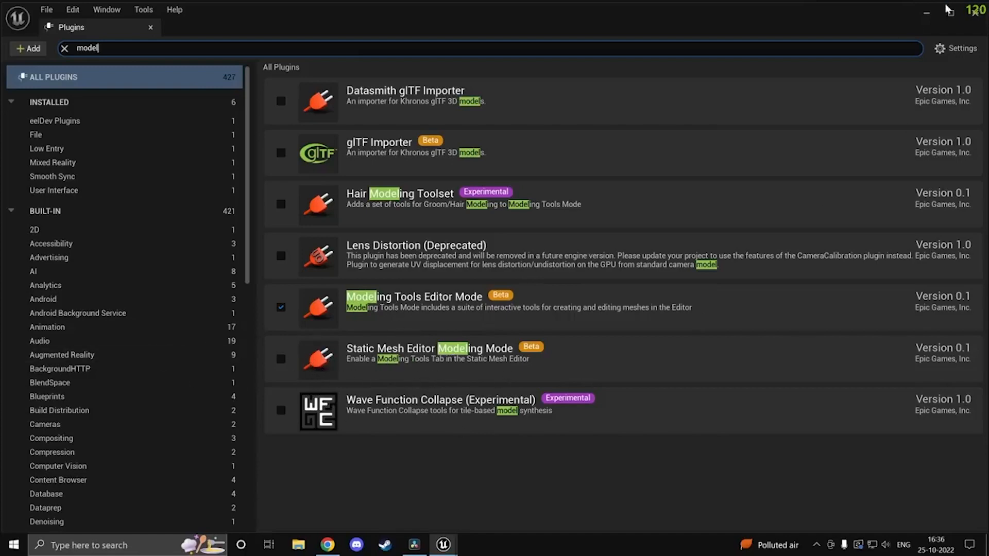
pyautogui.click(982, 12)
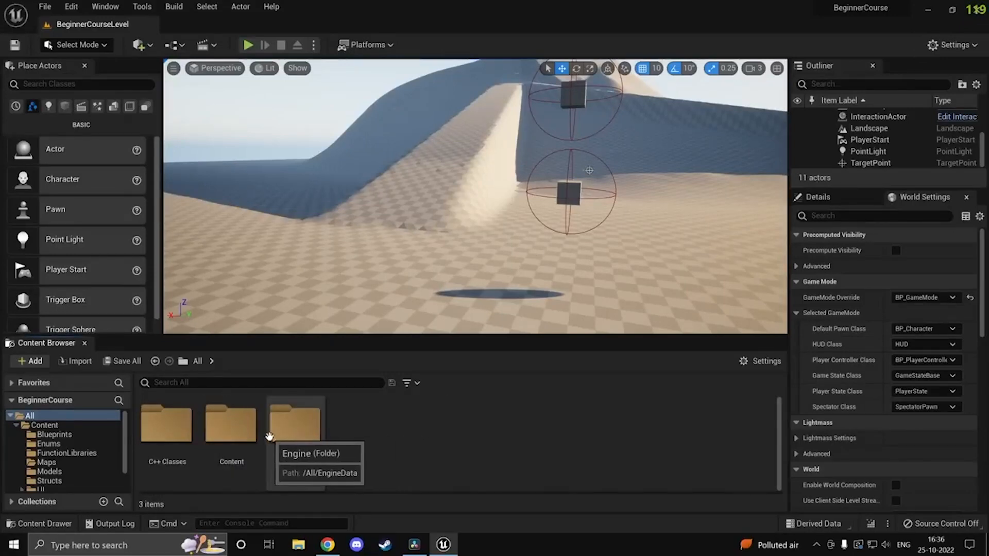
# Step: Delete the SM_Ball_01 static mesh from the project's Models folder
pyautogui.doubleClick(253, 431)
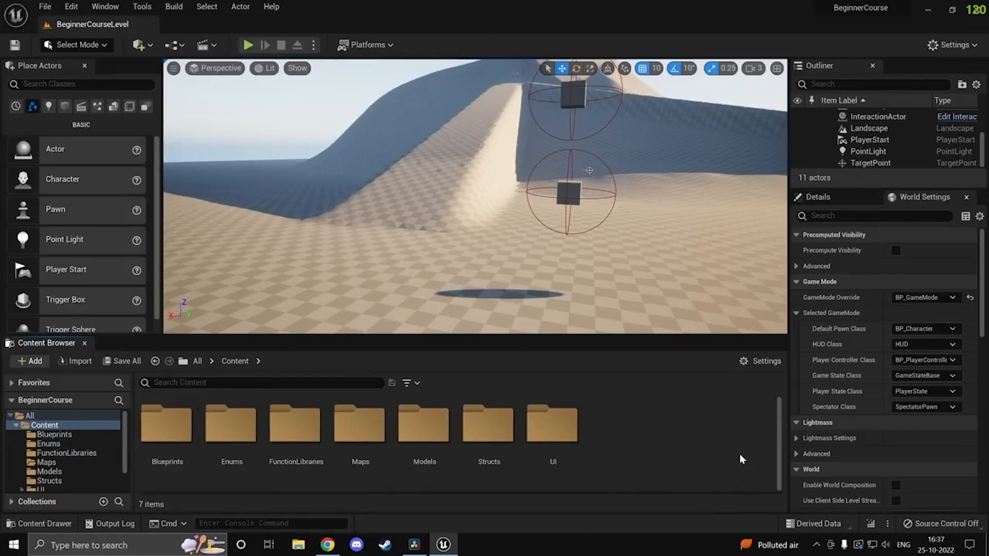
pyautogui.doubleClick(447, 466)
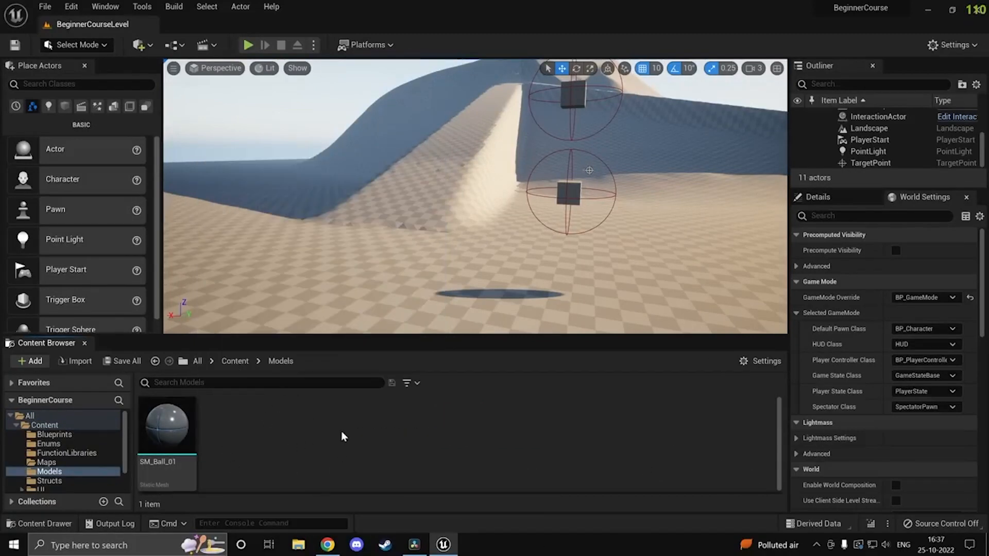
pyautogui.click(235, 361)
pyautogui.click(479, 443)
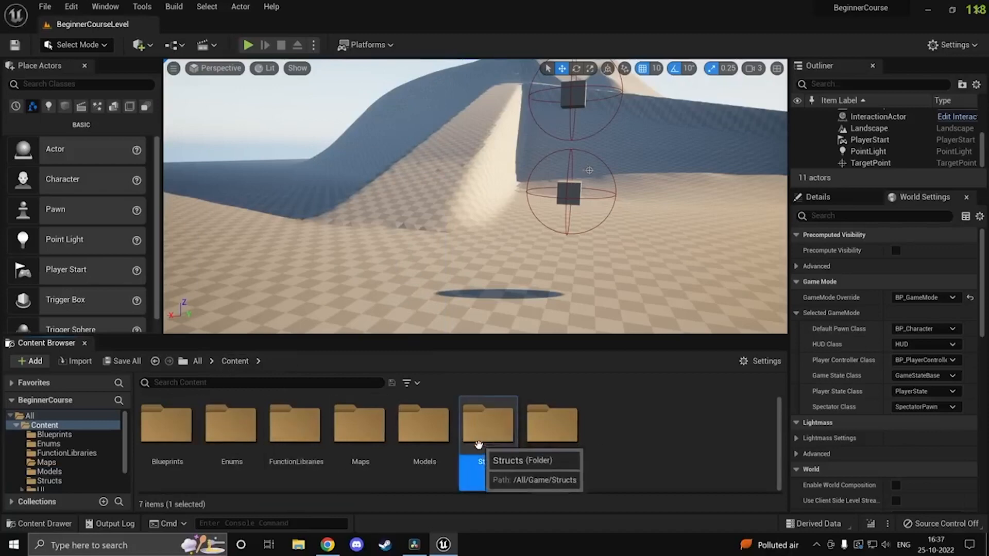
pyautogui.doubleClick(428, 453)
pyautogui.click(77, 435)
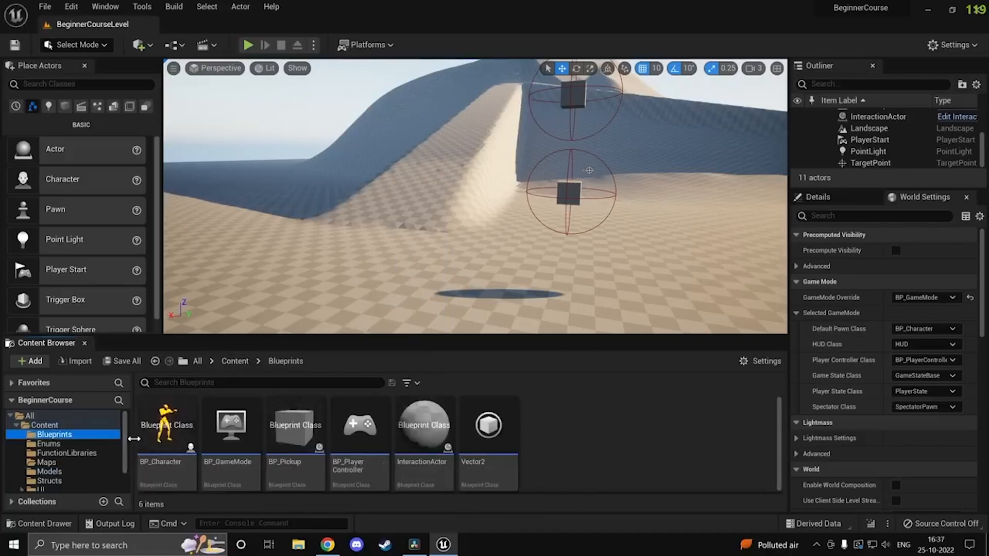
pyautogui.click(236, 363)
pyautogui.doubleClick(428, 441)
pyautogui.click(170, 437)
pyautogui.press('Delete')
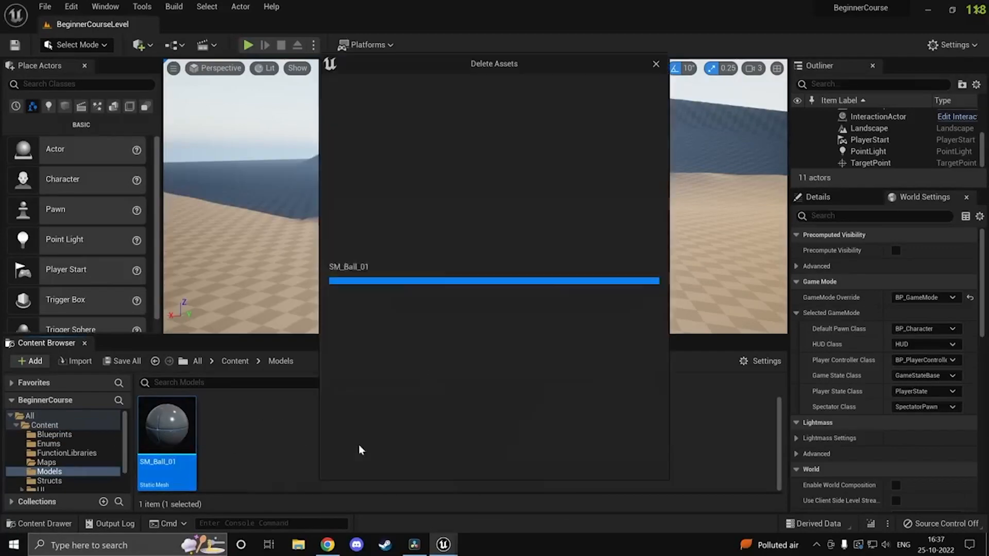
pyautogui.click(496, 460)
# Step: Delete the Models folder from the project's Content folder
pyautogui.click(235, 361)
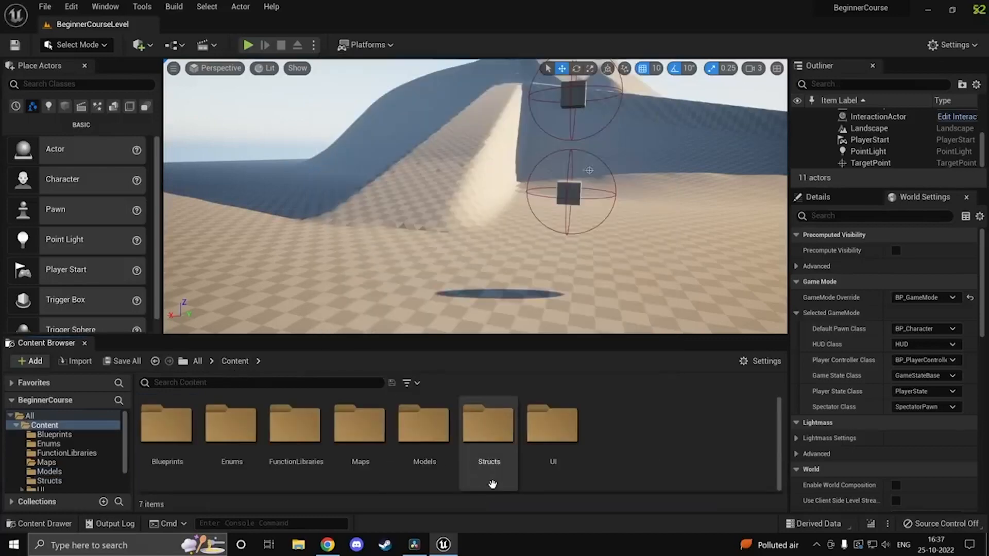
pyautogui.click(424, 428)
pyautogui.press('Delete')
pyautogui.click(510, 498)
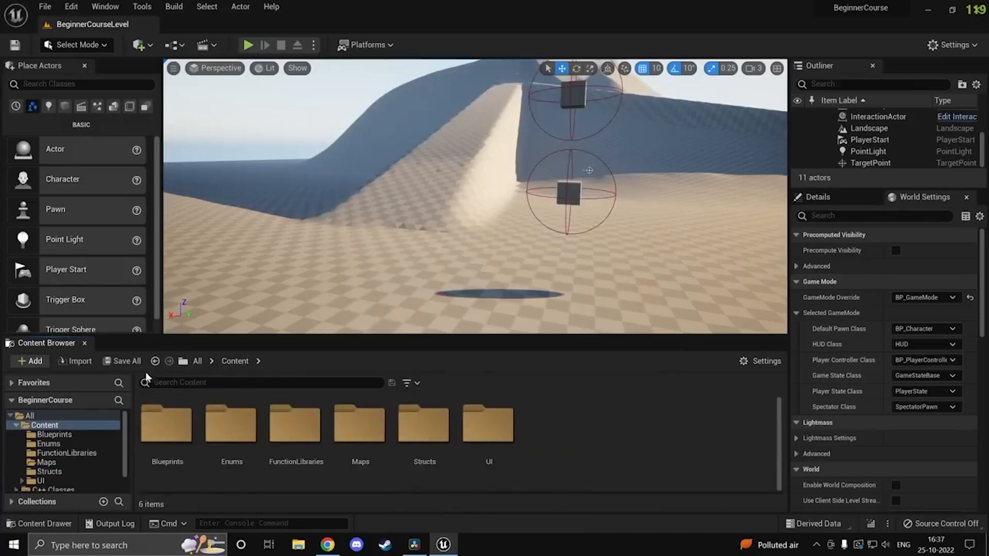
# Step: Search all project and engine content for "sm_" and select the SM_Ball_01 static mesh
pyautogui.click(198, 361)
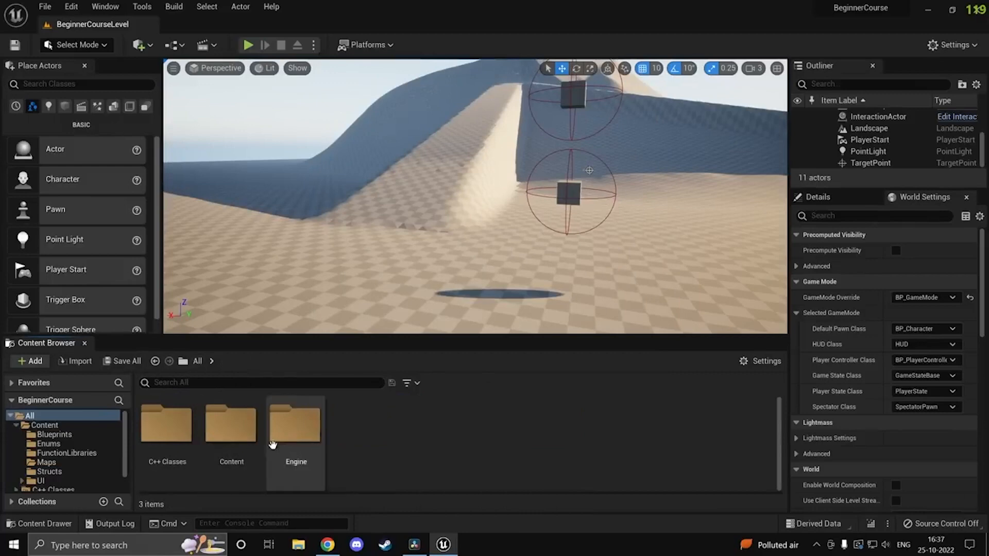
pyautogui.write('sm_')
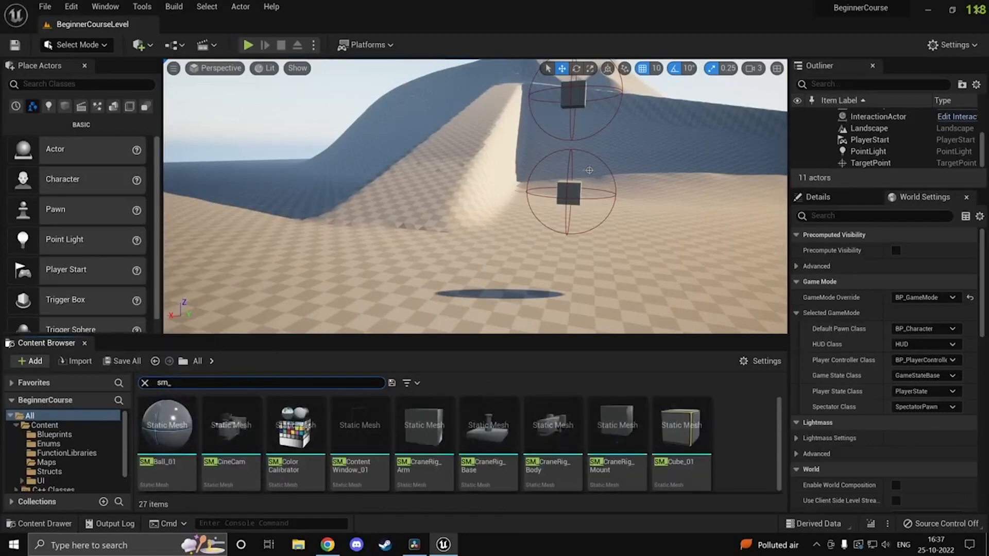
pyautogui.click(148, 420)
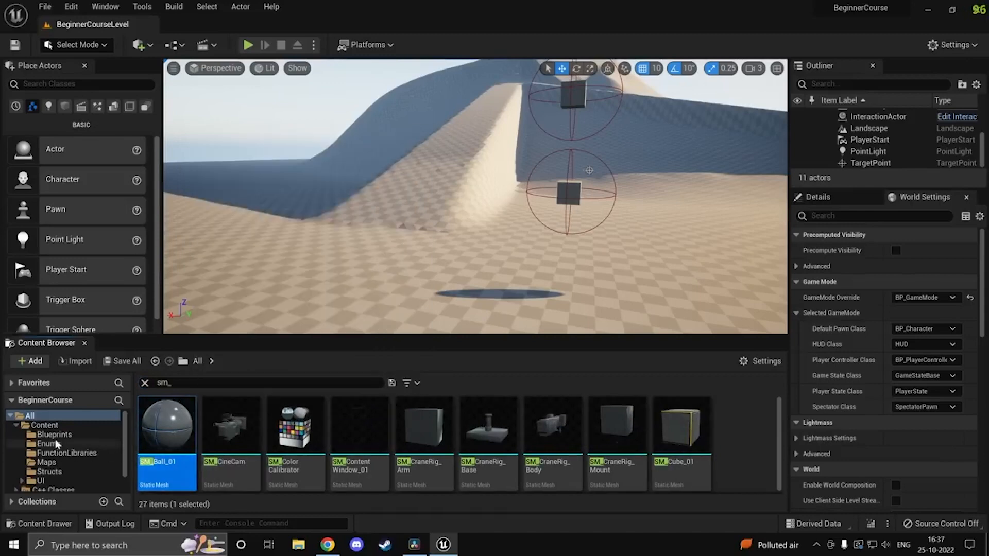
# Step: Clear the asset search and create a folder named Models in the Content folder
pyautogui.click(51, 425)
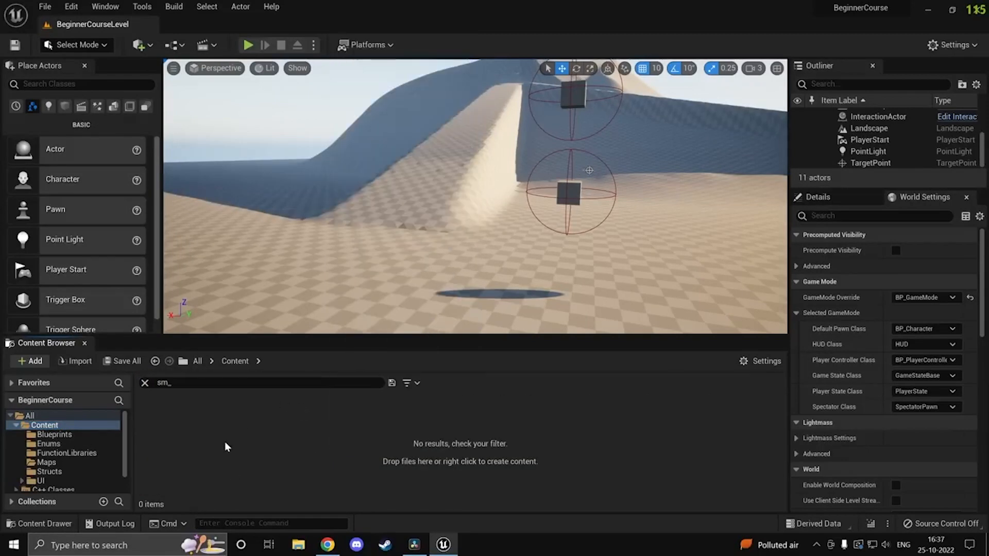
pyautogui.rightClick(225, 443)
pyautogui.click(144, 455)
pyautogui.click(192, 383)
pyautogui.press('BackSpace')
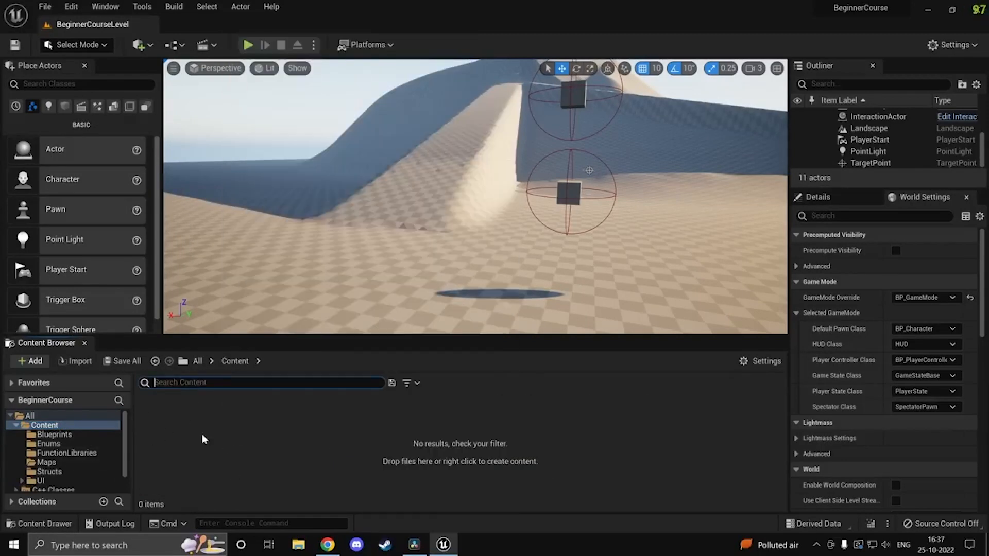
pyautogui.rightClick(206, 438)
pyautogui.rightClick(659, 448)
pyautogui.click(731, 102)
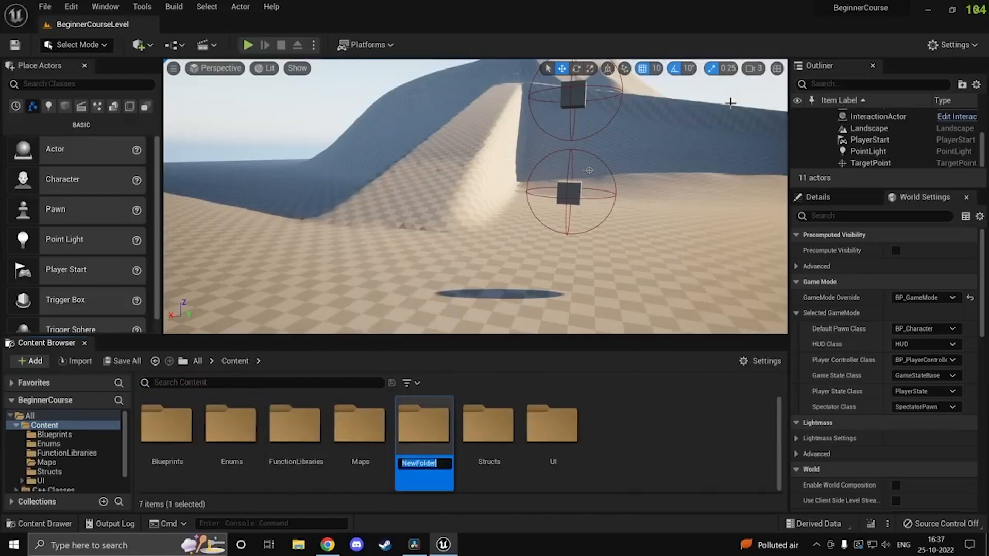
pyautogui.write('Models')
pyautogui.press('Return')
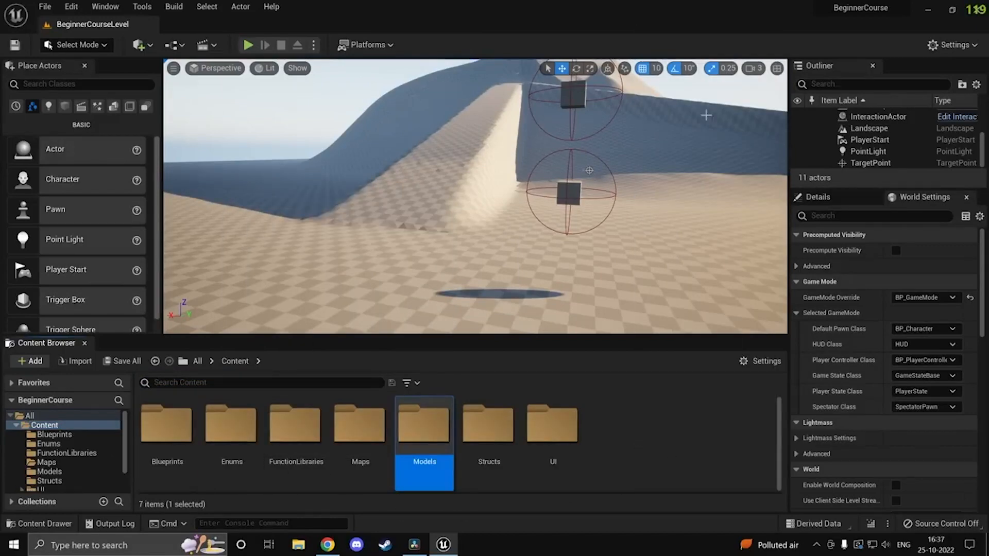
# Step: Copy the SM_Ball_01 static mesh into the Models folder and save all changes
pyautogui.doubleClick(438, 431)
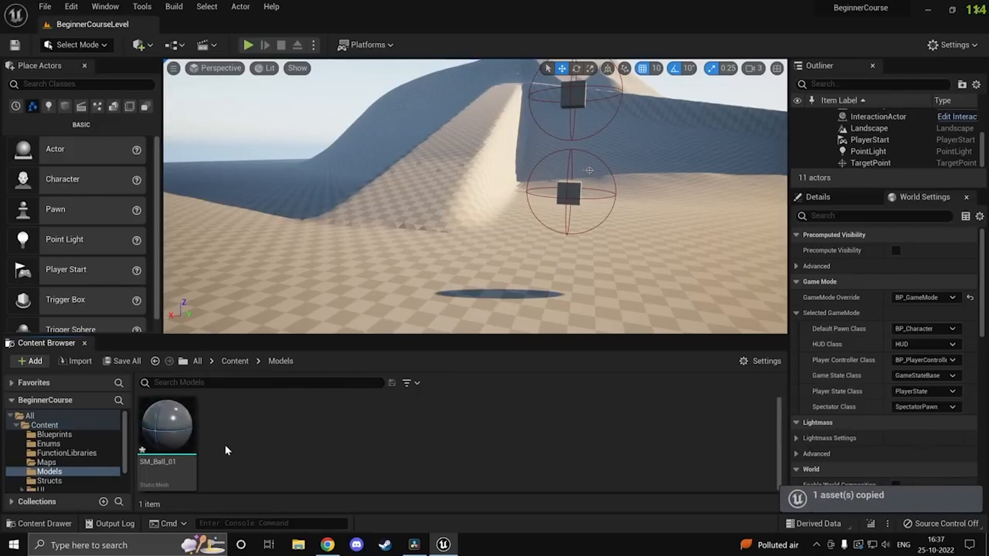
pyautogui.click(122, 361)
pyautogui.click(586, 403)
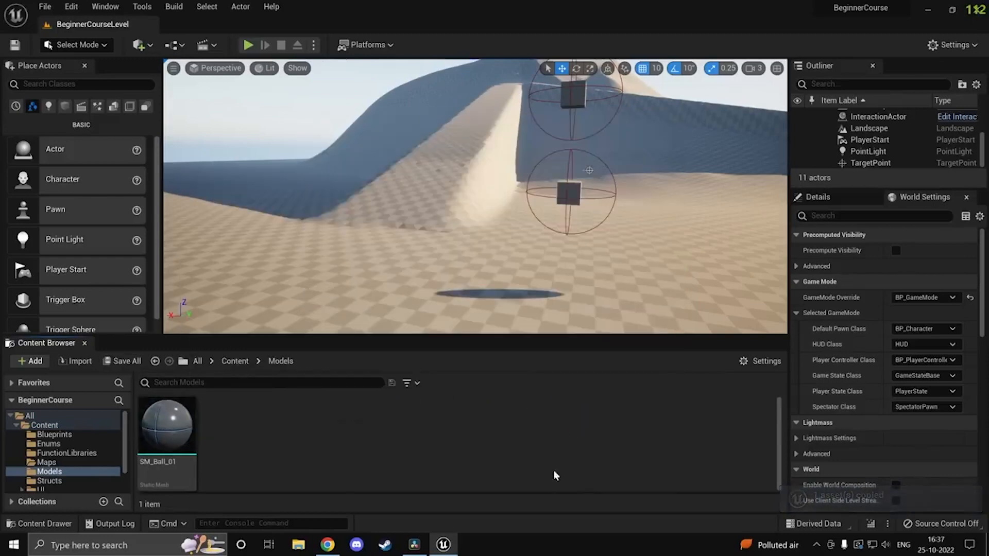
# Step: Place SM_Ball_01 on the landscape and switch the editor to Modeling mode, moving its tool window clear of the ball
pyautogui.moveTo(534, 227); pyautogui.dragTo(433, 227, button='right')
pyautogui.moveTo(195, 415); pyautogui.dragTo(413, 228)
pyautogui.click(82, 44)
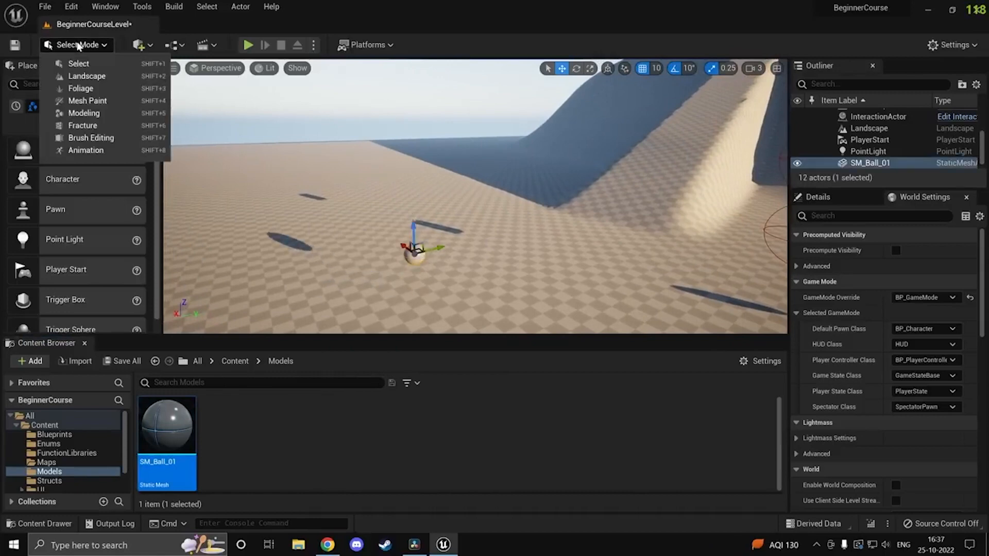
pyautogui.click(100, 113)
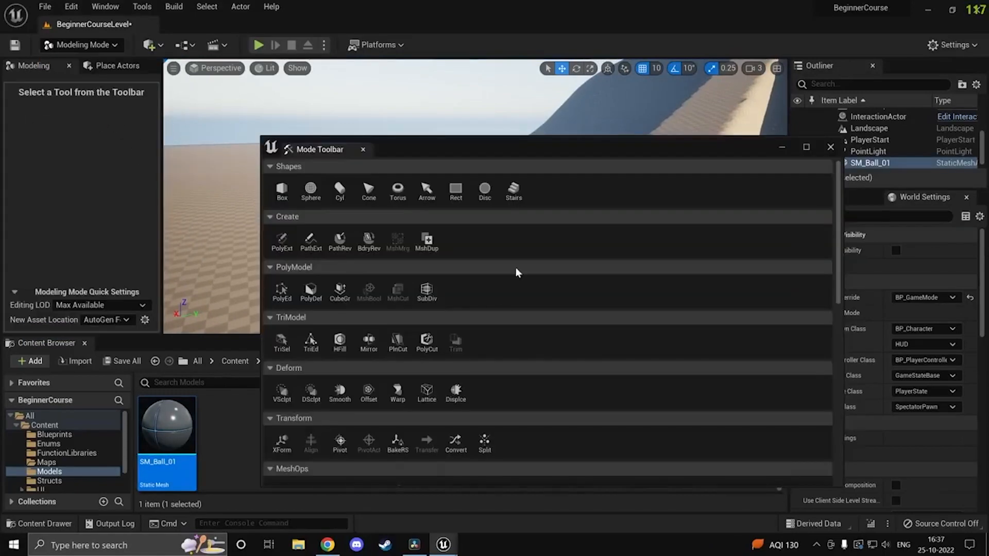
pyautogui.moveTo(538, 149); pyautogui.dragTo(872, 109)
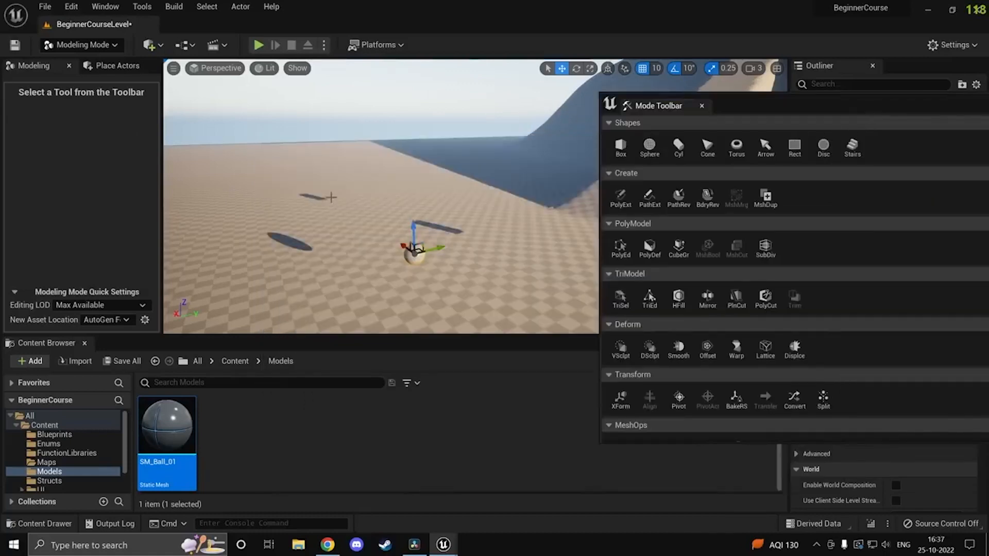
# Step: Rotate the placed ball to test its current pivot and undo the rotation
pyautogui.moveTo(515, 180); pyautogui.dragTo(489, 221, button='right')
pyautogui.press('w')
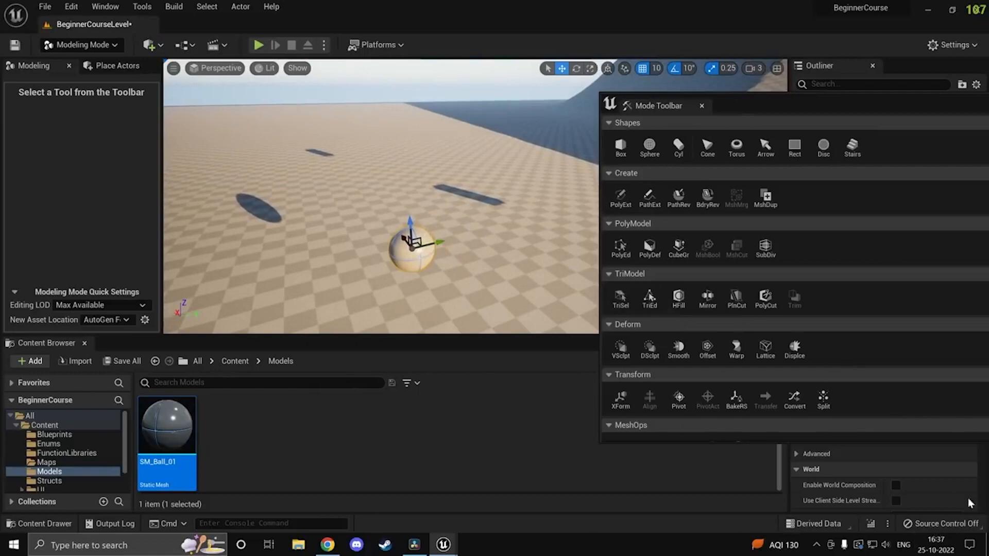
pyautogui.press('w')
pyautogui.moveTo(360, 239); pyautogui.dragTo(381, 199, button='right')
pyautogui.press('a')
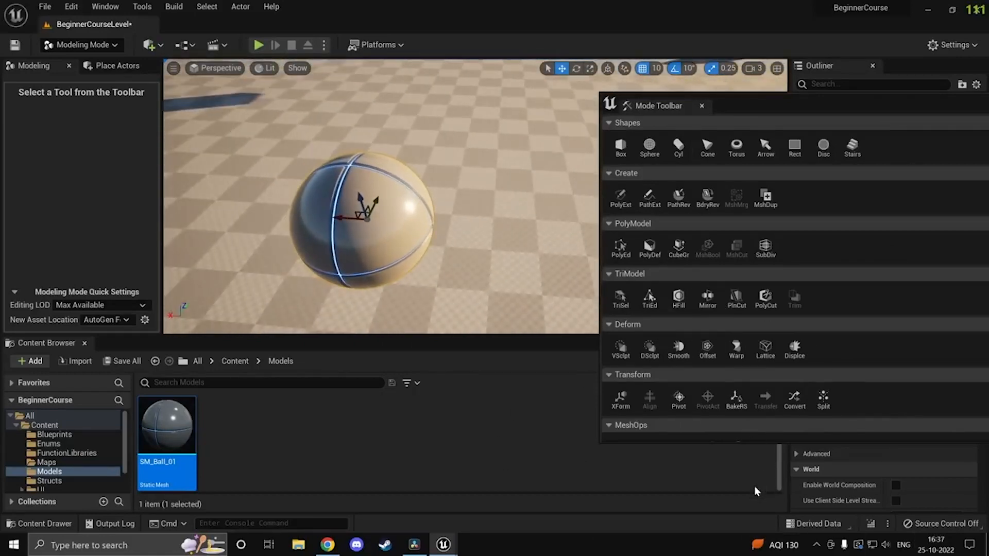
pyautogui.press('e')
pyautogui.moveTo(380, 194); pyautogui.dragTo(407, 214)
pyautogui.hotkey('ctrl', 'z')
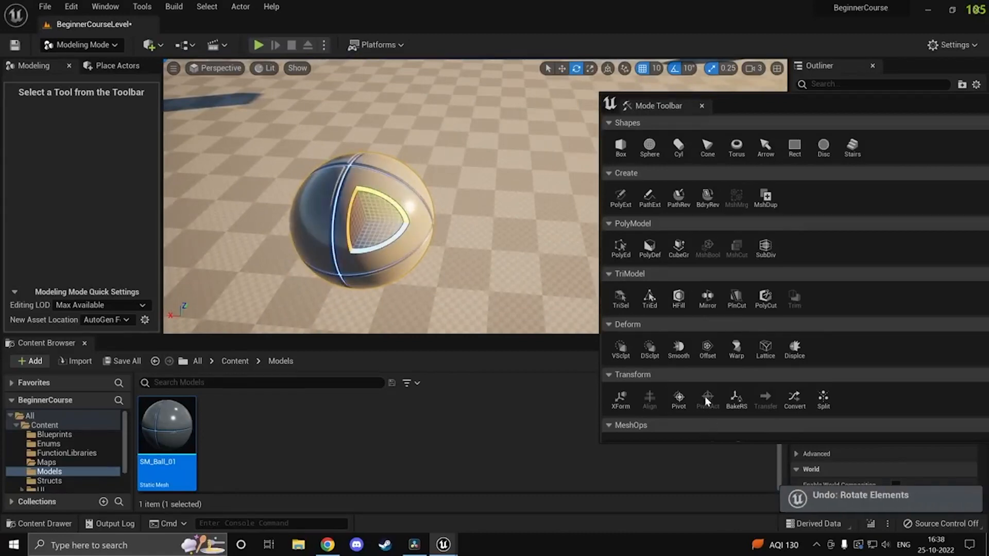
# Step: Edit the ball's pivot so it sits off-centre toward one side, and accept the change
pyautogui.click(678, 400)
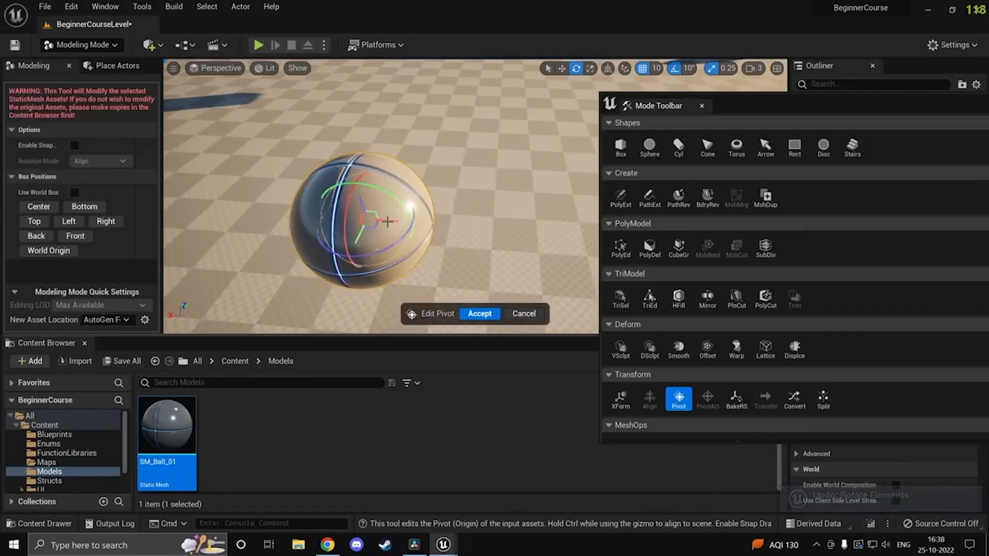
pyautogui.moveTo(386, 222); pyautogui.dragTo(453, 219)
pyautogui.click(479, 313)
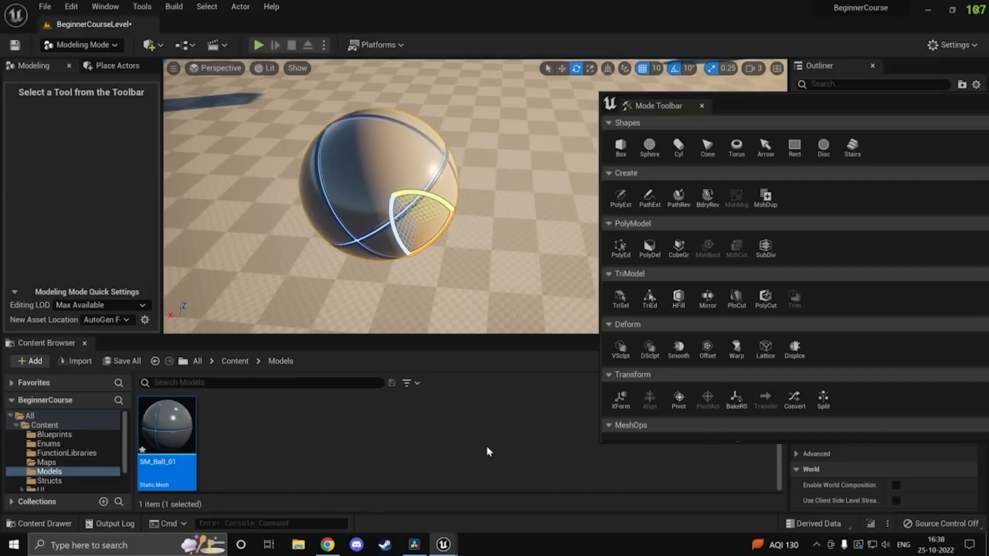
# Step: Replace the ball in the level with a fresh SM_Ball_01 instance and save all changes
pyautogui.press('Delete')
pyautogui.moveTo(166, 438); pyautogui.dragTo(426, 178)
pyautogui.press('w')
pyautogui.hotkey('ctrl', 'z')
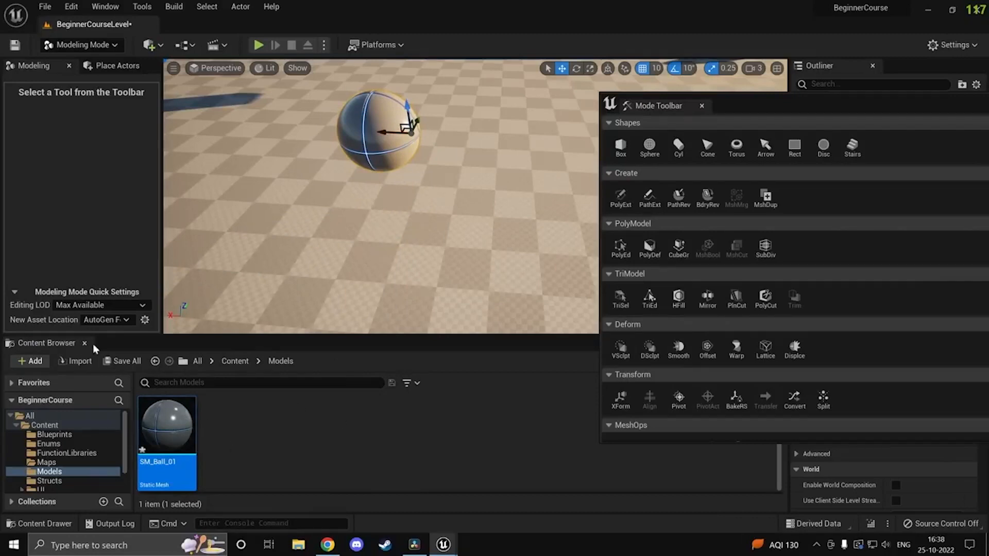
pyautogui.click(122, 361)
pyautogui.click(582, 403)
# Step: Sculpt bulges on the ball's surface with the vertex sculpt tool (VSclpt) at brush size 0.25
pyautogui.click(621, 347)
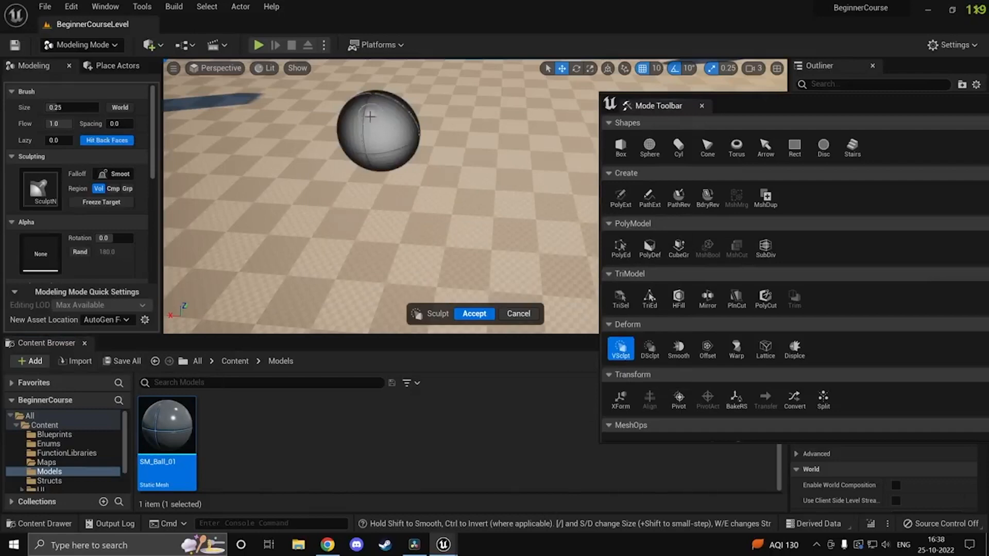
pyautogui.moveTo(368, 121)
pyautogui.mouseDown()
pyautogui.moveTo(370, 135)
pyautogui.moveTo(380, 129)
pyautogui.moveTo(359, 133)
pyautogui.moveTo(389, 135)
pyautogui.moveTo(376, 119)
pyautogui.moveTo(358, 149)
pyautogui.moveTo(379, 133)
pyautogui.moveTo(347, 115)
pyautogui.moveTo(359, 151)
pyautogui.moveTo(391, 135)
pyautogui.moveTo(367, 148)
pyautogui.moveTo(385, 152)
pyautogui.mouseUp()
pyautogui.moveTo(385, 153)
pyautogui.mouseDown(button='right')
pyautogui.moveTo(407, 173)
pyautogui.moveTo(398, 176)
pyautogui.mouseUp(button='right')
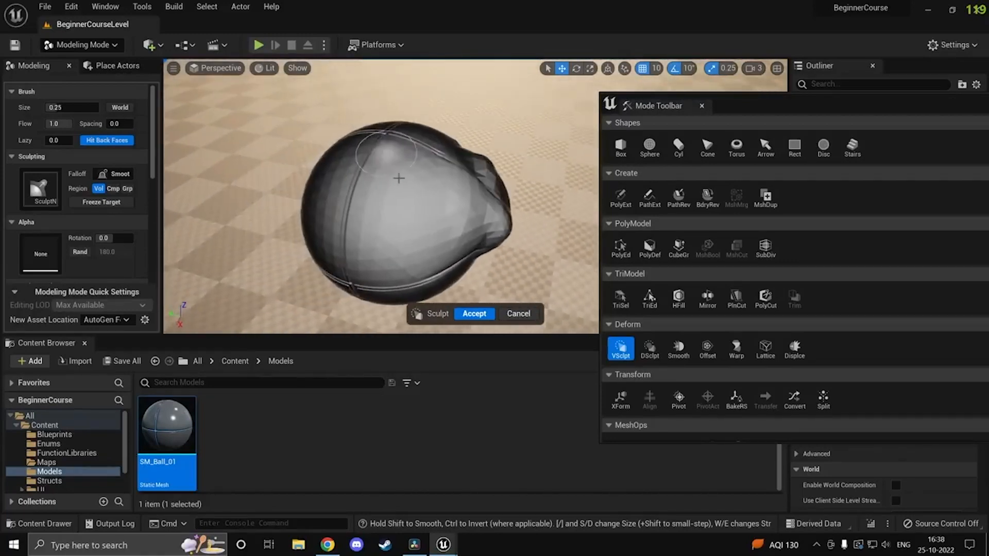
pyautogui.moveTo(479, 177); pyautogui.dragTo(492, 193)
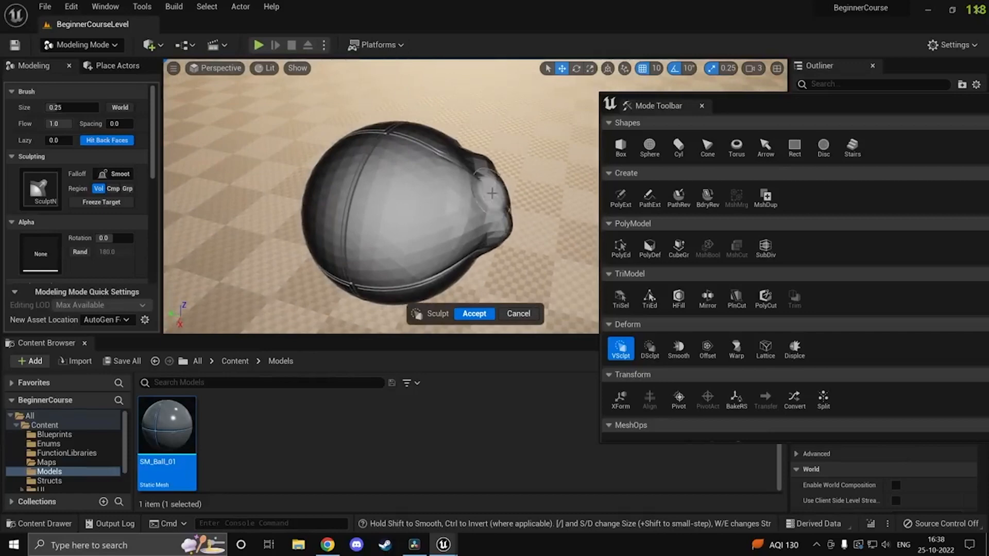
# Step: Sculpt the ball further with the dynamic sculpt tool (DSclpt), drawing material out of its surface, and accept the result
pyautogui.click(649, 349)
pyautogui.moveTo(378, 197)
pyautogui.mouseDown()
pyautogui.moveTo(356, 206)
pyautogui.moveTo(342, 196)
pyautogui.moveTo(334, 227)
pyautogui.moveTo(374, 223)
pyautogui.moveTo(216, 242)
pyautogui.moveTo(217, 142)
pyautogui.moveTo(241, 84)
pyautogui.moveTo(396, 111)
pyautogui.mouseUp()
pyautogui.moveTo(395, 111)
pyautogui.mouseDown(button='right')
pyautogui.moveTo(329, 116)
pyautogui.moveTo(407, 121)
pyautogui.moveTo(426, 134)
pyautogui.mouseUp(button='right')
pyautogui.moveTo(312, 249)
pyautogui.mouseDown(button='right')
pyautogui.moveTo(316, 227)
pyautogui.moveTo(312, 249)
pyautogui.mouseUp(button='right')
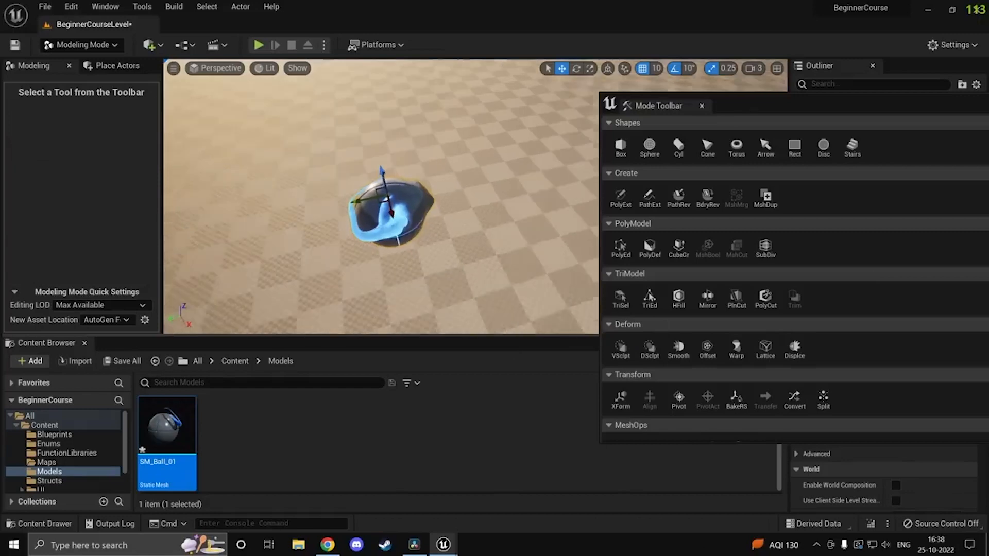
# Step: Focus on the sculpted ball and examine its deformed shape and surroundings from several viewpoints
pyautogui.press('f')
pyautogui.moveTo(381, 196); pyautogui.dragTo(427, 252, button='right')
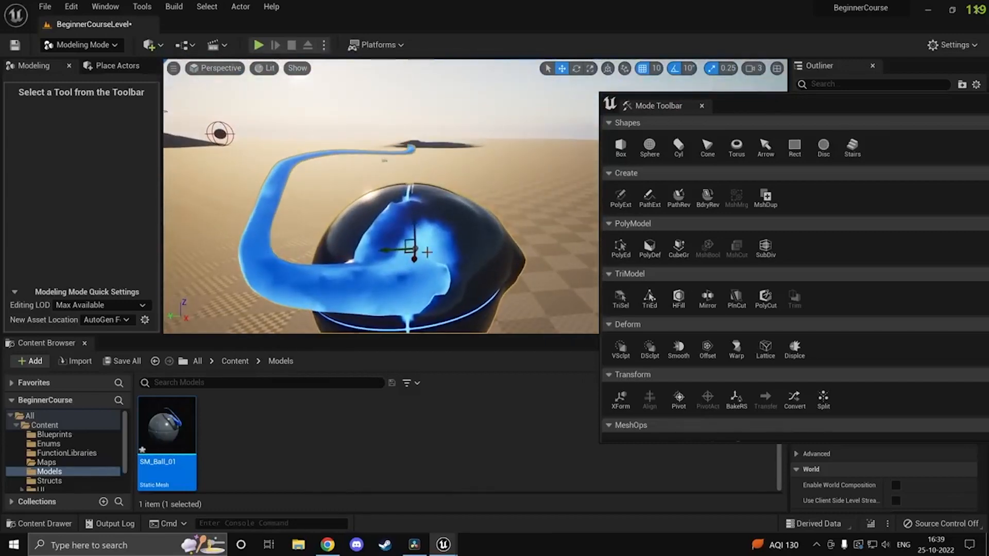
pyautogui.press('s')
pyautogui.moveTo(384, 161); pyautogui.dragTo(330, 167, button='right')
pyautogui.press('d')
pyautogui.press('w')
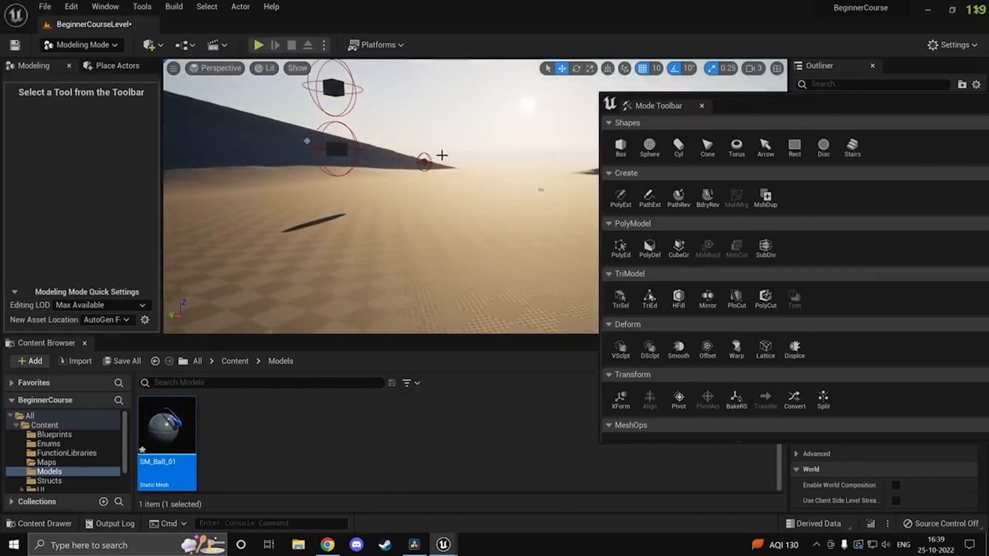
# Step: Create a curved staircase with 26 steps, step height 10 and curve angle about 98.73, and place it on the ground
pyautogui.click(853, 146)
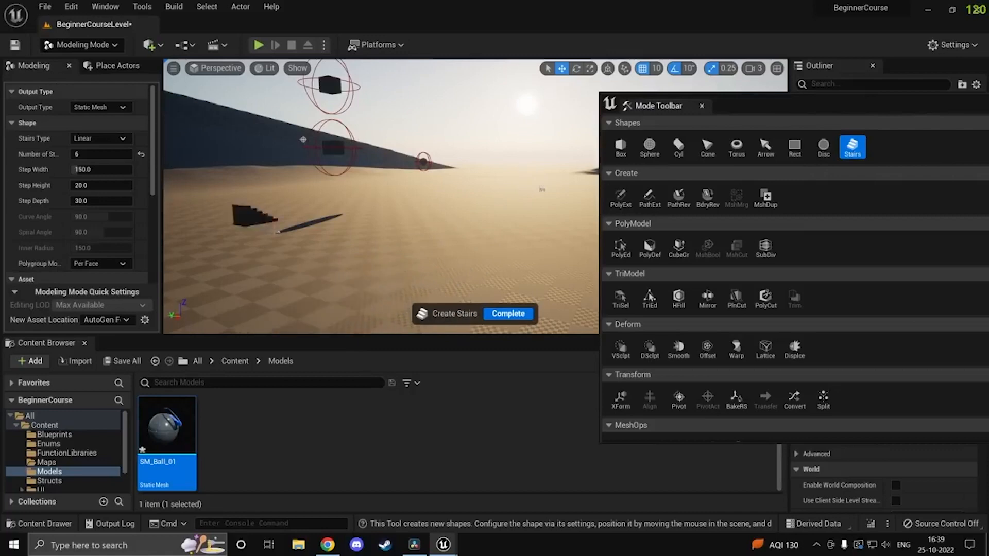
pyautogui.click(97, 139)
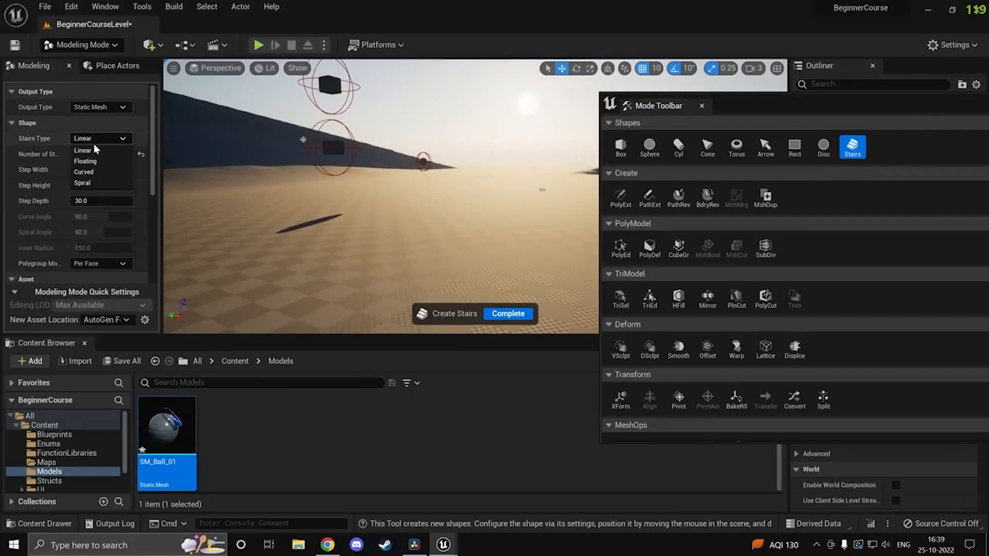
pyautogui.click(84, 172)
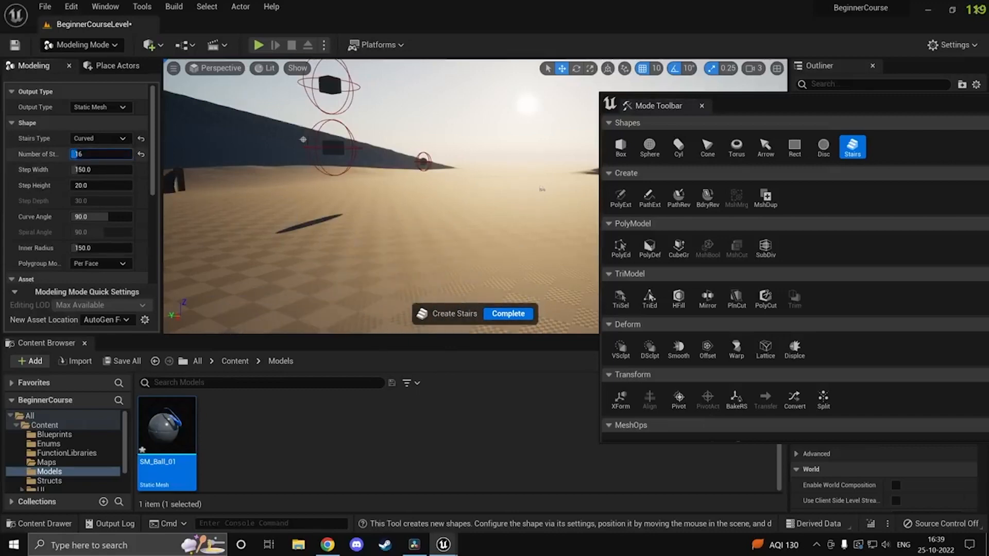
pyautogui.moveTo(75, 154); pyautogui.dragTo(98, 154)
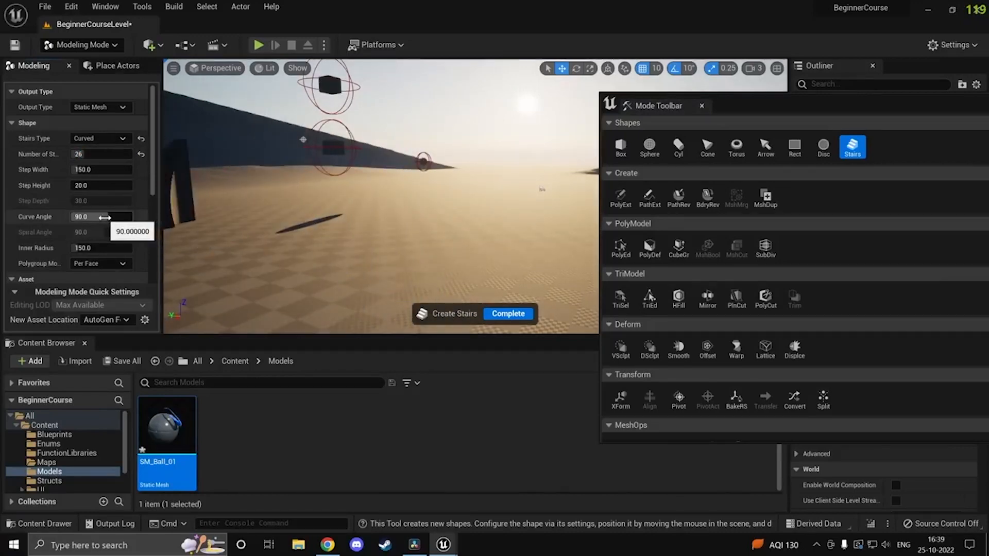
pyautogui.moveTo(104, 217); pyautogui.dragTo(99, 185)
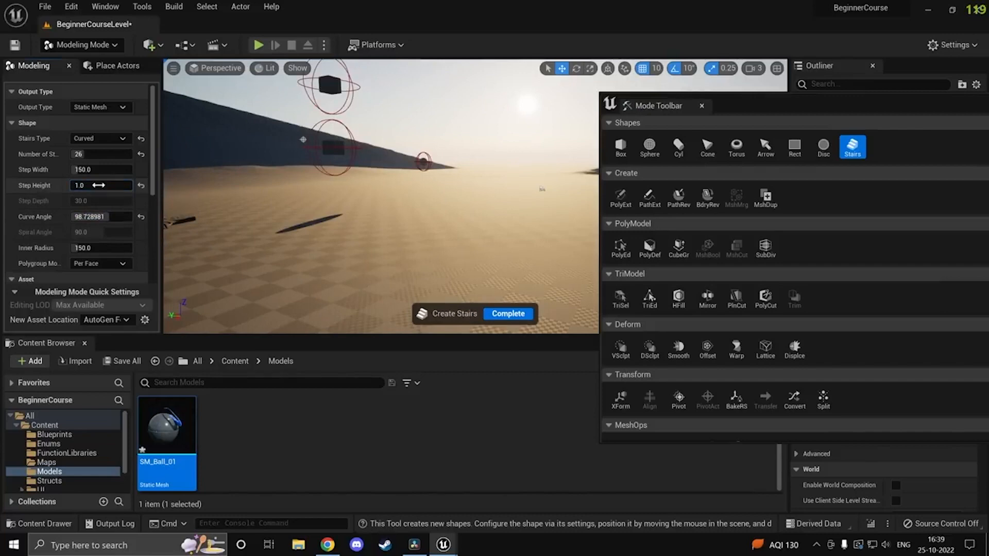
pyautogui.click(98, 185)
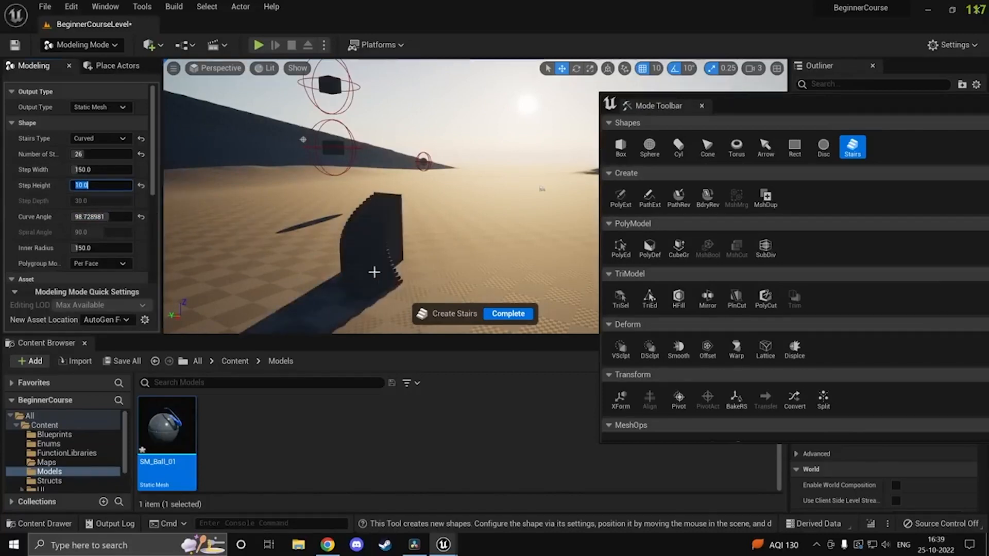
pyautogui.click(339, 264)
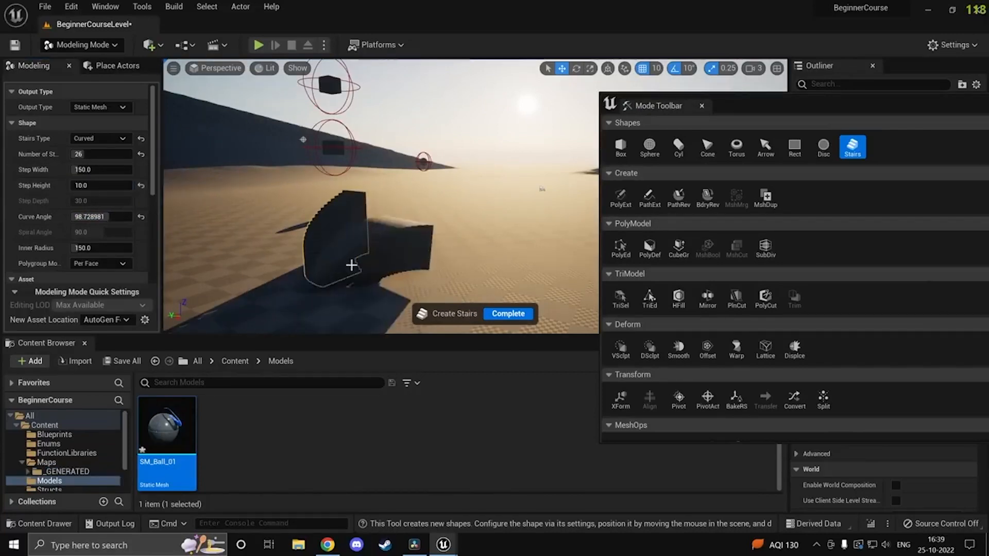
pyautogui.click(507, 314)
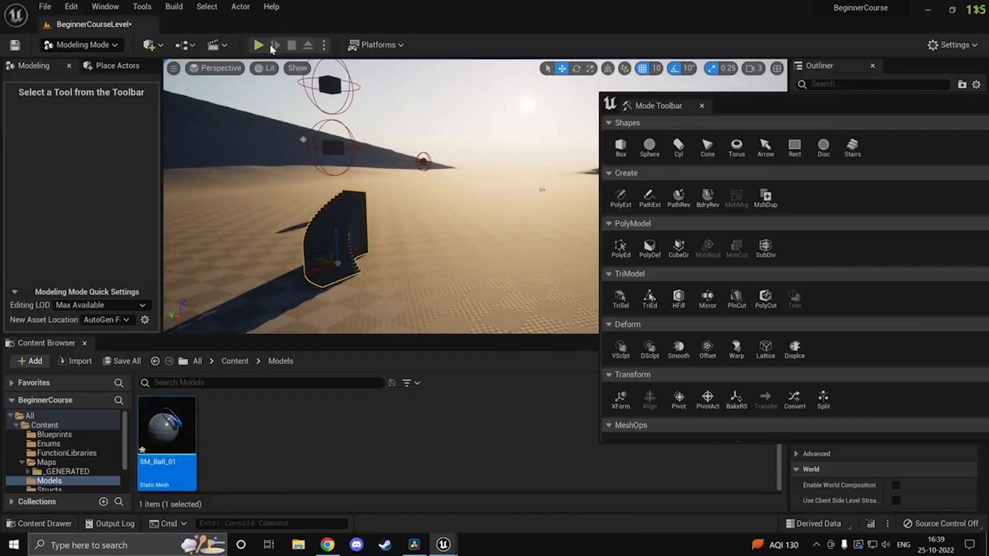
# Step: Play-test the level by walking the character up the new curved staircase, and end the session
pyautogui.click(259, 45)
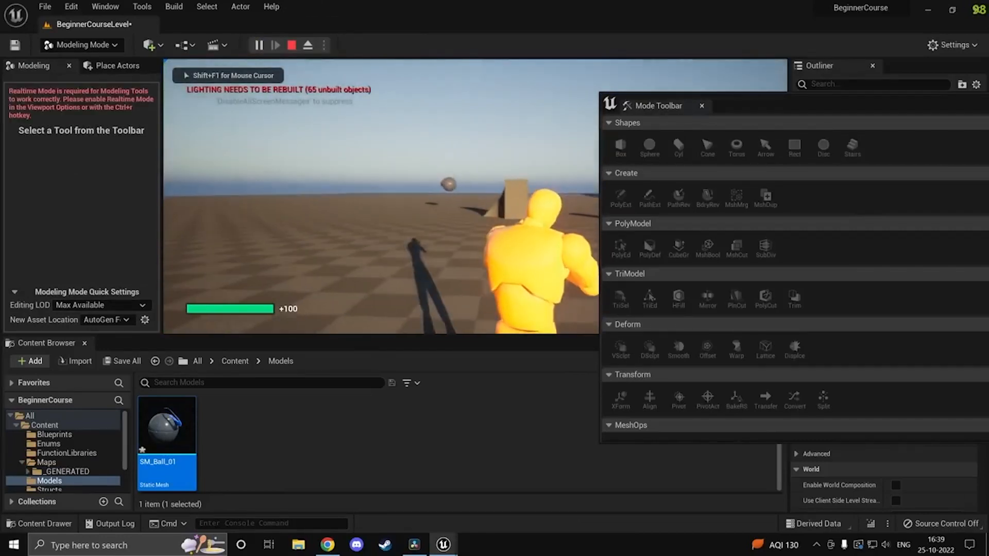
pyautogui.press('w')
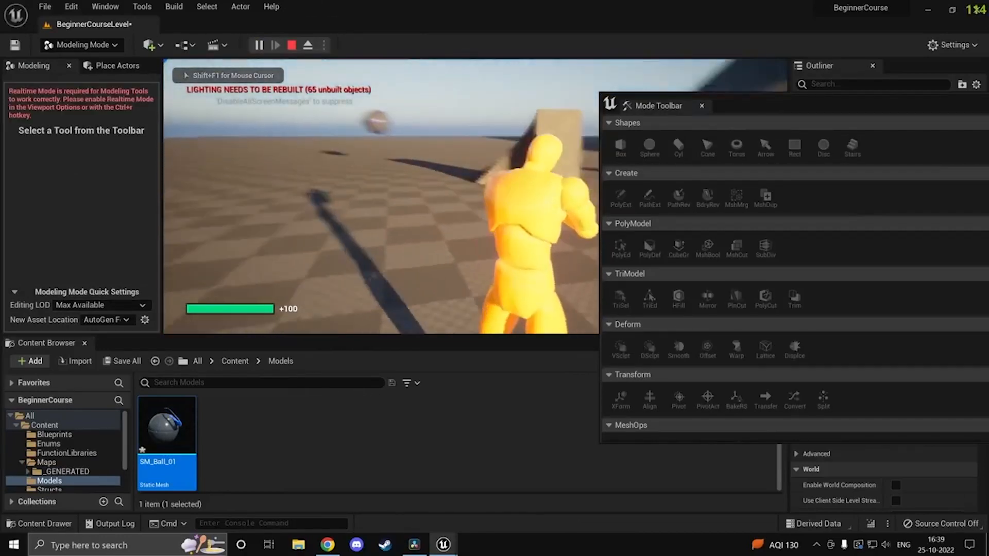
pyautogui.press('w')
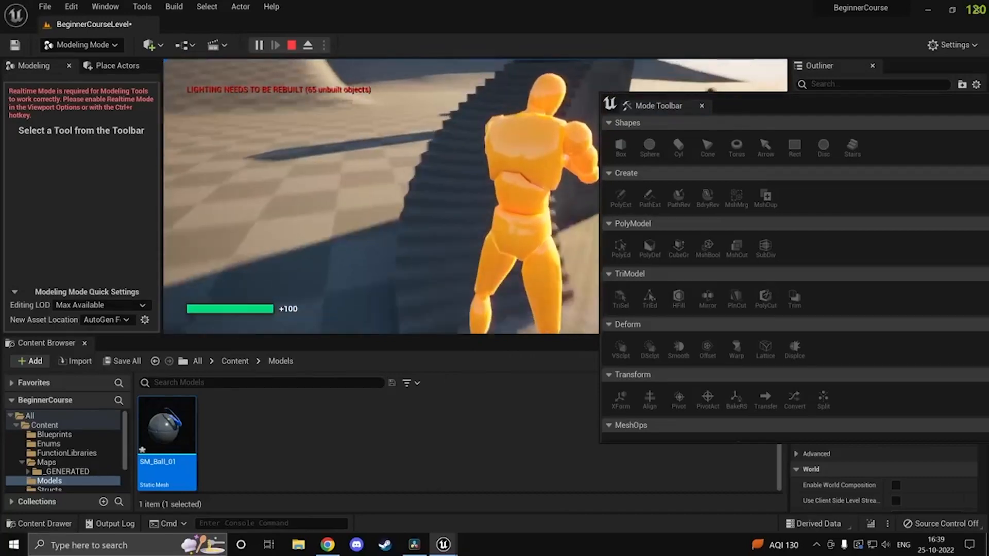
pyautogui.press('w')
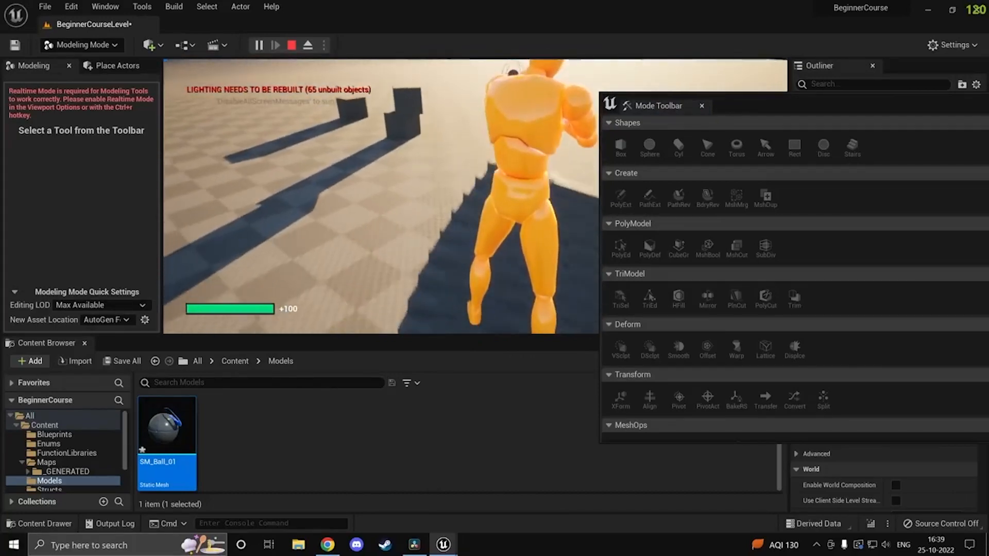
pyautogui.press('w')
pyautogui.press('Escape')
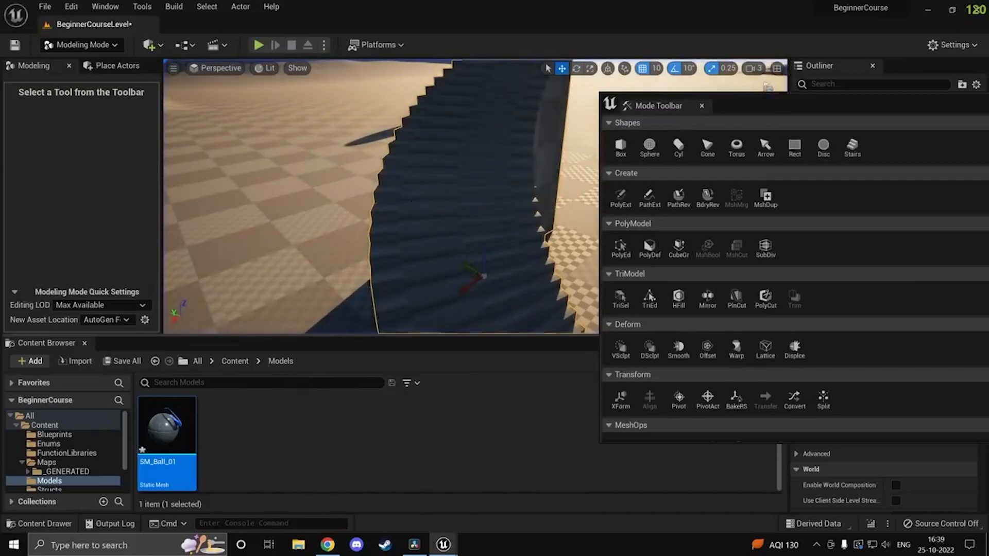
# Step: Place a 100 × 100 × 100 box on the ground beside the staircase and close the floating Mode Toolbar
pyautogui.moveTo(477, 203)
pyautogui.mouseDown(button='right')
pyautogui.moveTo(381, 206)
pyautogui.moveTo(470, 219)
pyautogui.mouseUp(button='right')
pyautogui.press('s')
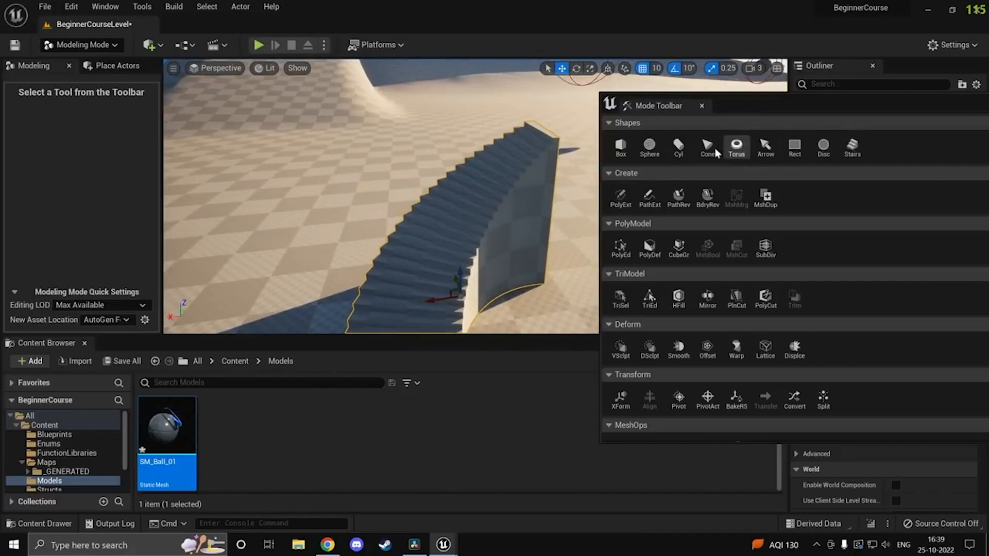
pyautogui.click(621, 147)
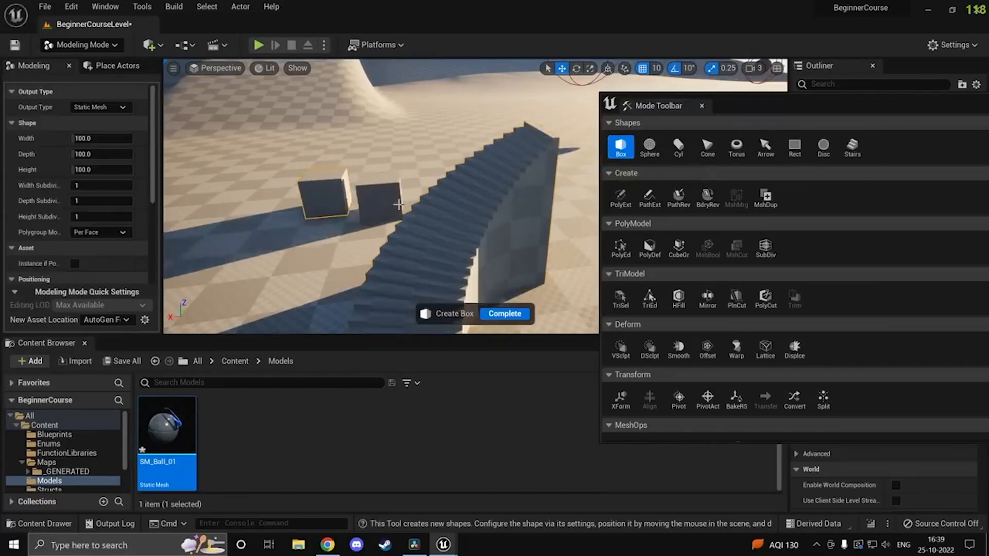
pyautogui.moveTo(874, 105); pyautogui.dragTo(675, 113)
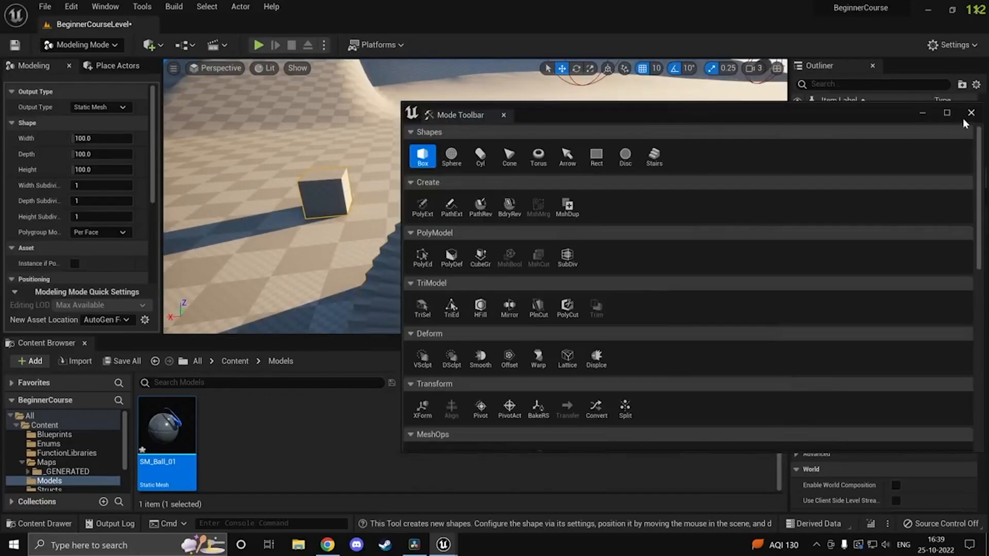
pyautogui.click(968, 114)
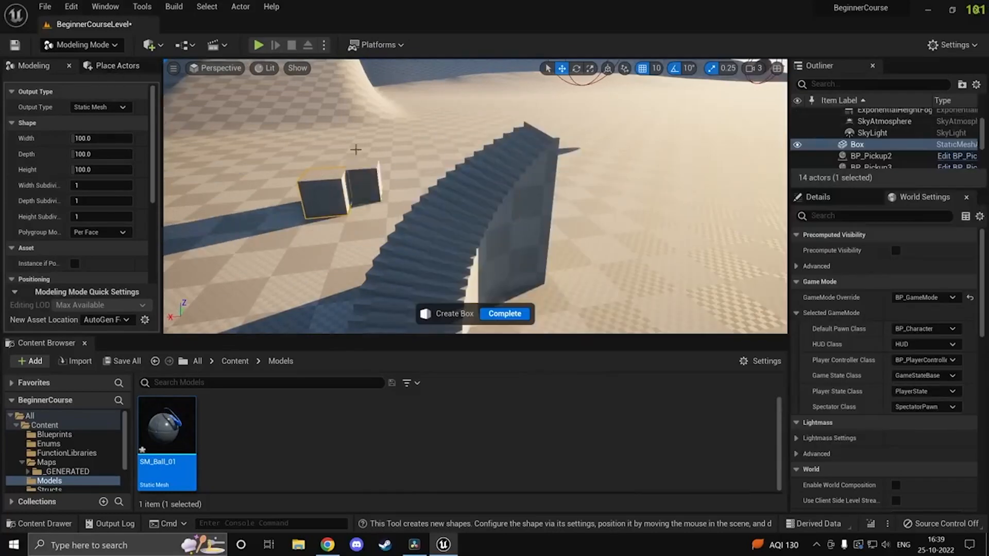
# Step: Examine the New Asset Location options for generated meshes and show the project's Content folder
pyautogui.scroll(-3, 133, 267)
pyautogui.click(109, 320)
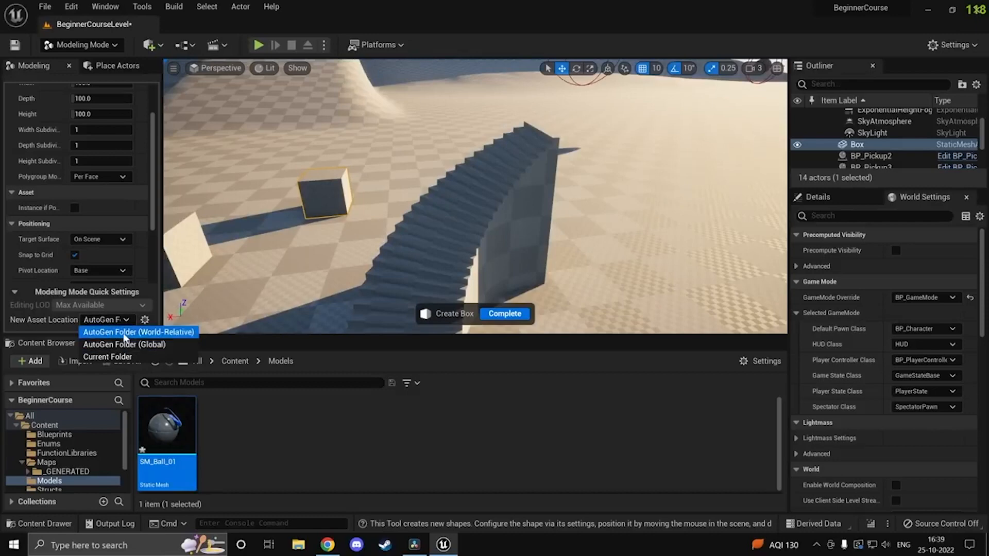
pyautogui.click(57, 326)
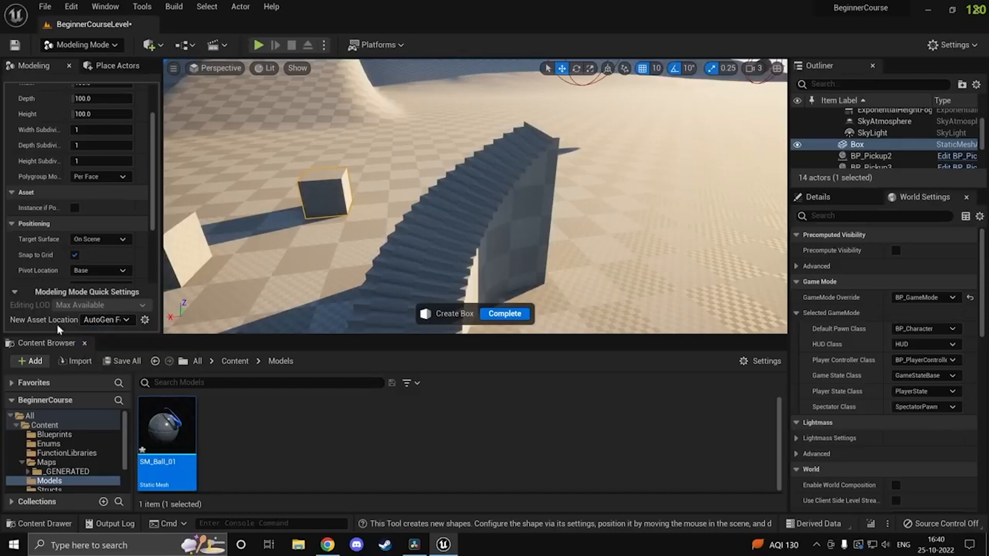
pyautogui.click(108, 323)
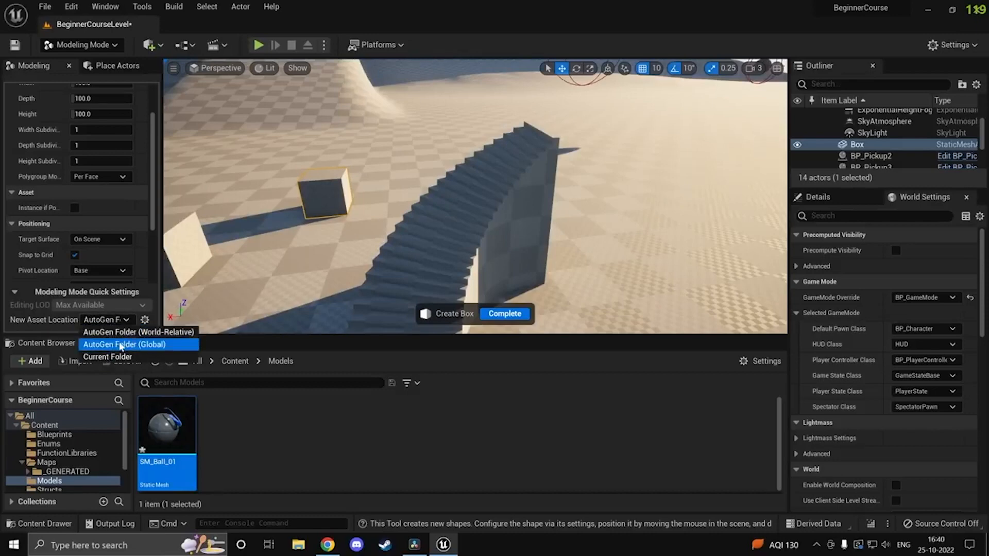
pyautogui.click(404, 464)
pyautogui.click(238, 362)
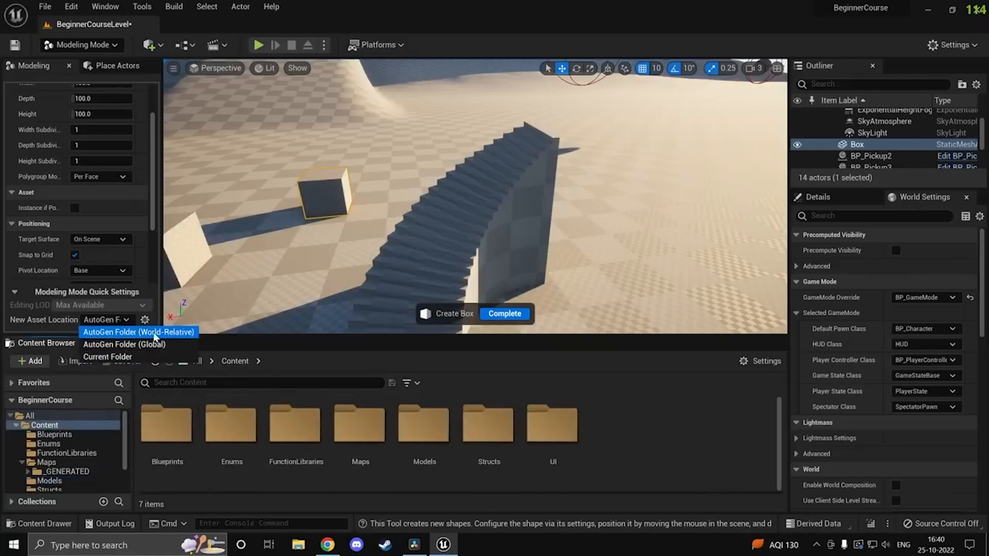
pyautogui.click(167, 345)
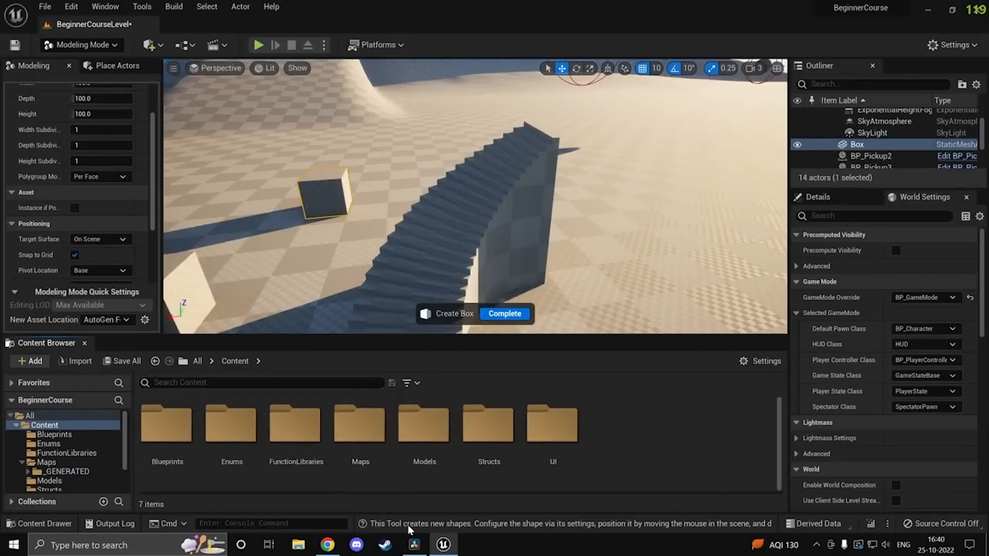
# Step: Open the user's subfolder inside Maps/_GENERATED that holds the generated meshes
pyautogui.doubleClick(359, 428)
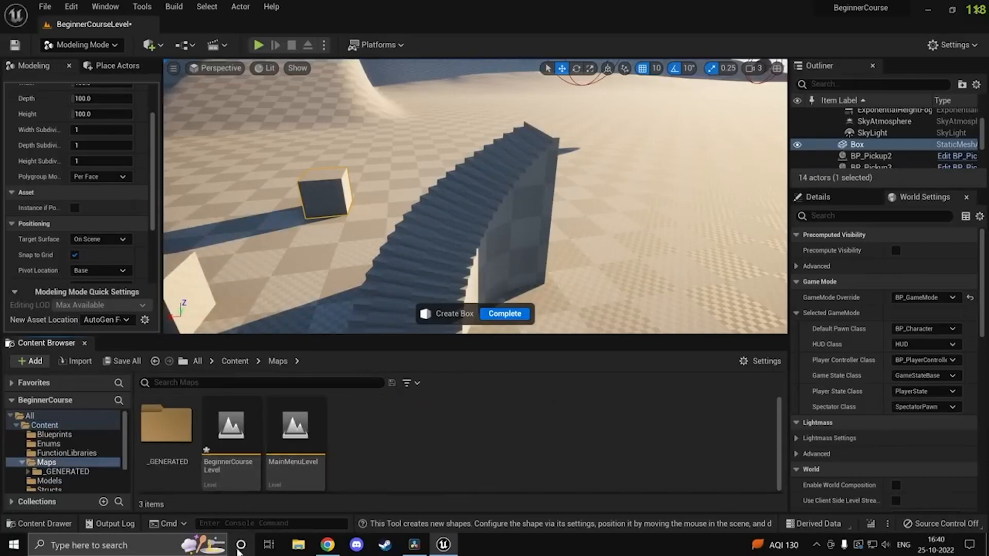
pyautogui.doubleClick(163, 437)
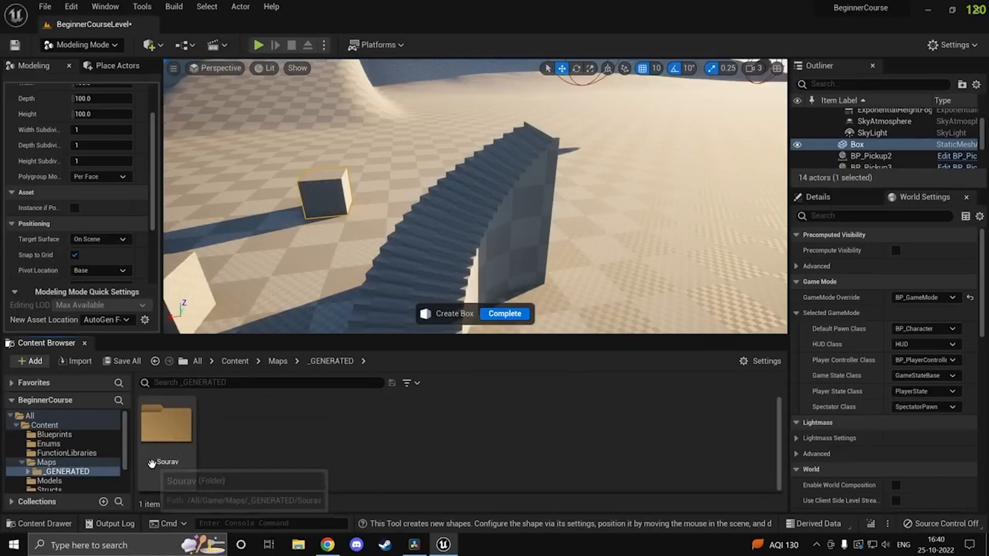
pyautogui.doubleClick(163, 436)
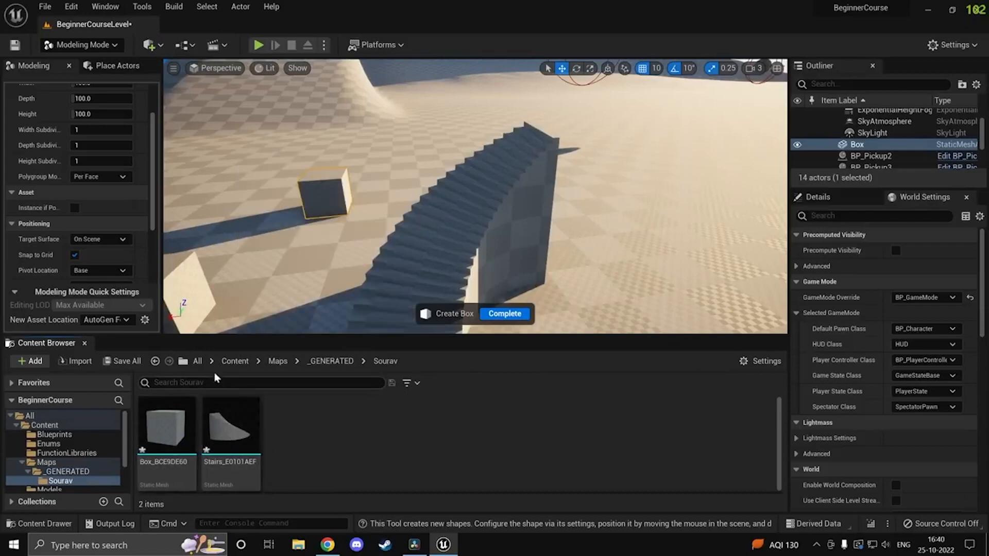
# Step: Save all changes and place an instance of the generated mesh Stairs_E0101AEF beside the existing staircase
pyautogui.click(123, 361)
pyautogui.click(586, 403)
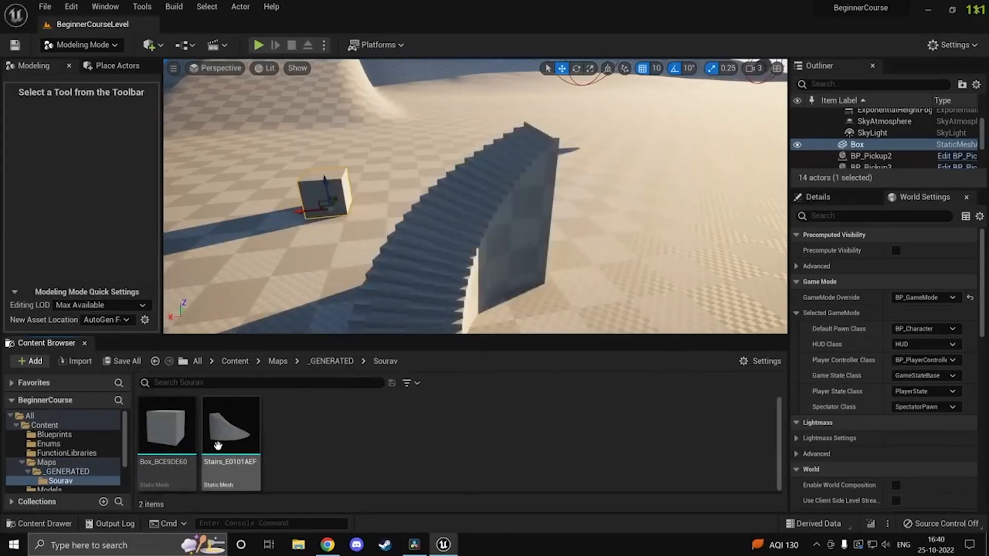
pyautogui.moveTo(231, 433); pyautogui.dragTo(652, 246)
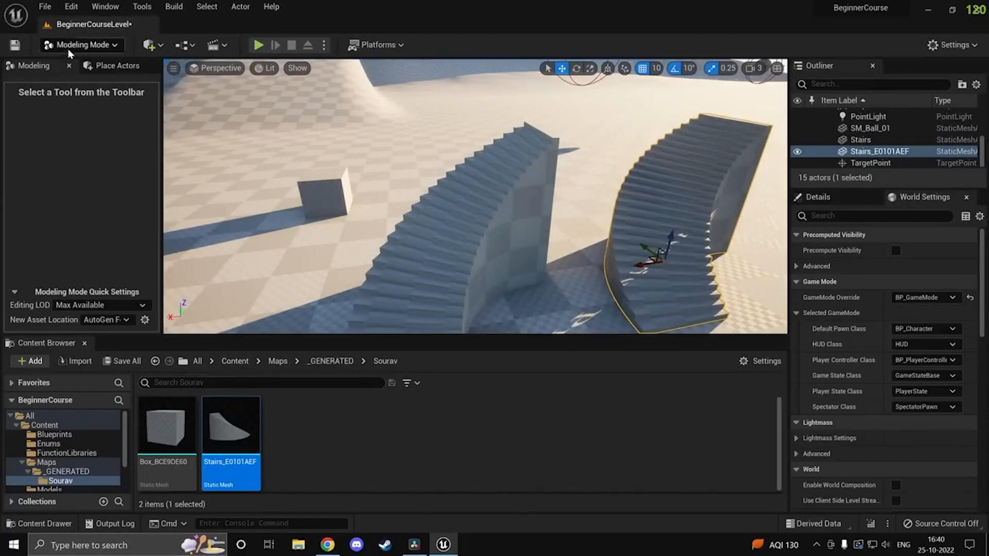
pyautogui.moveTo(537, 181); pyautogui.dragTo(502, 223, button='right')
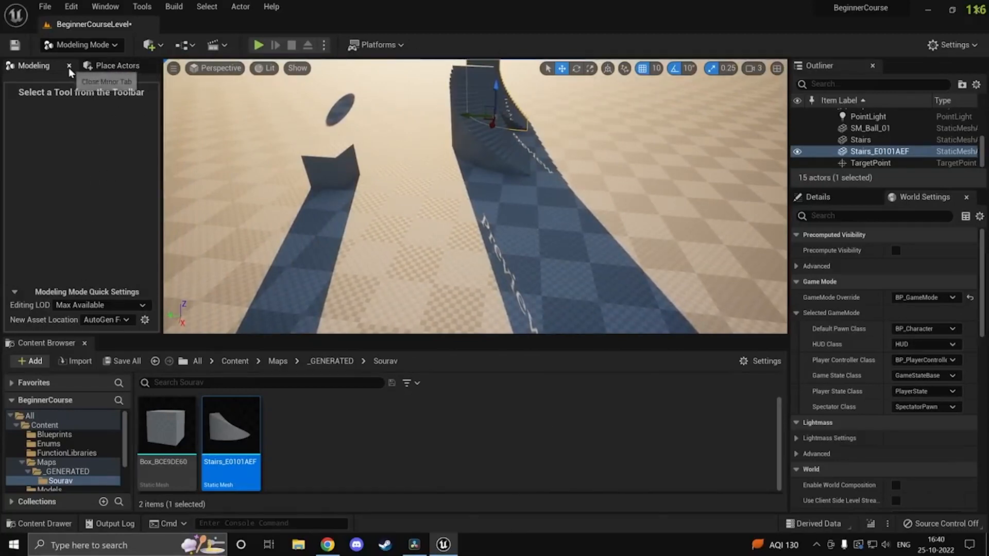
# Step: Bring back the modeling tool palette by switching to Mesh Paint mode and returning to Modeling mode
pyautogui.click(105, 66)
pyautogui.click(85, 45)
pyautogui.click(87, 101)
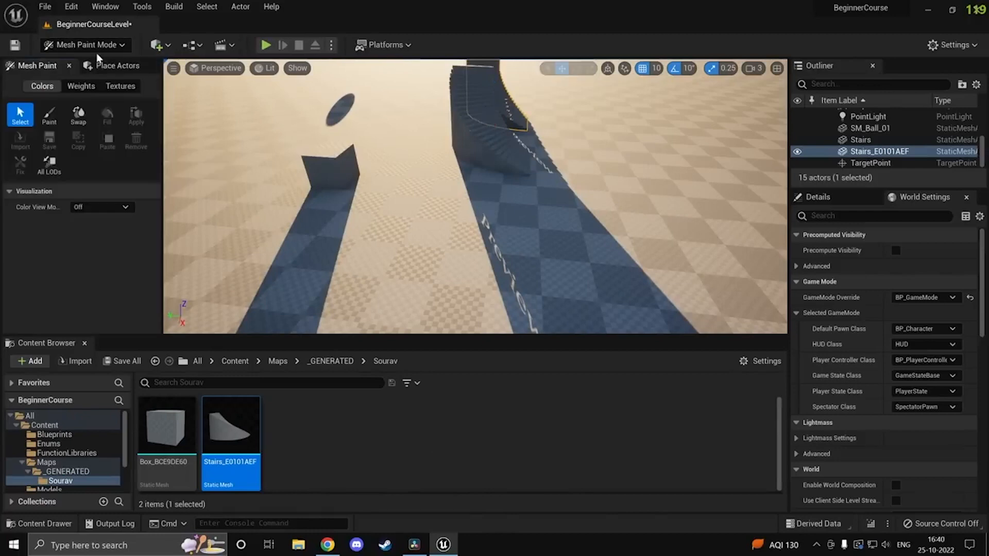
pyautogui.click(85, 45)
pyautogui.click(84, 113)
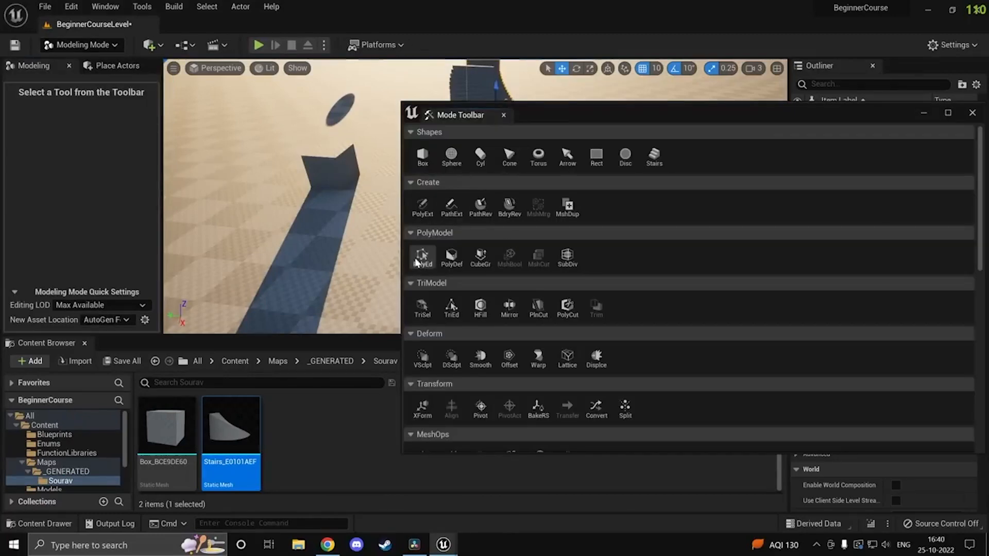
# Step: Draw a freehand polygon on the ground with PolyExt, extrude it interactively into a tall block, and inspect the resulting mesh
pyautogui.click(423, 208)
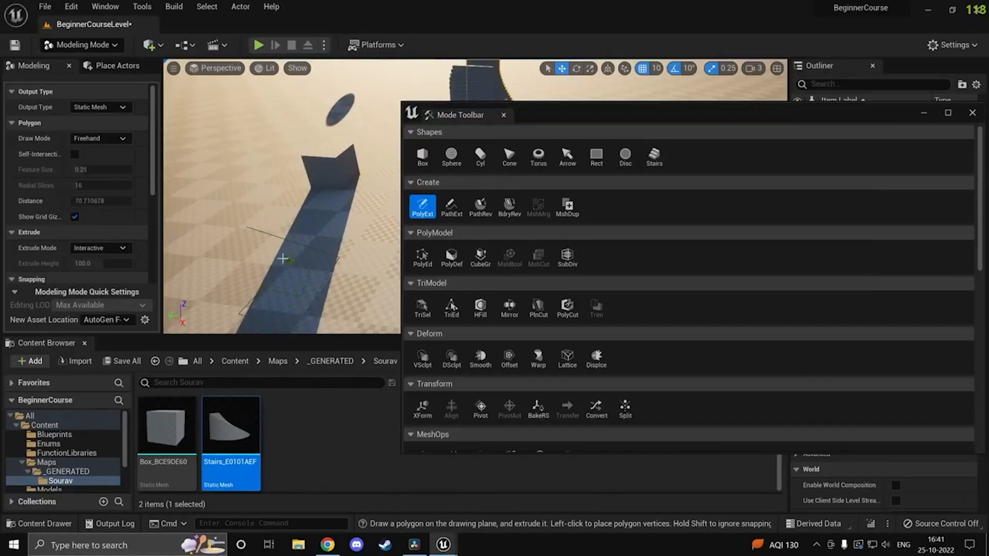
pyautogui.click(248, 226)
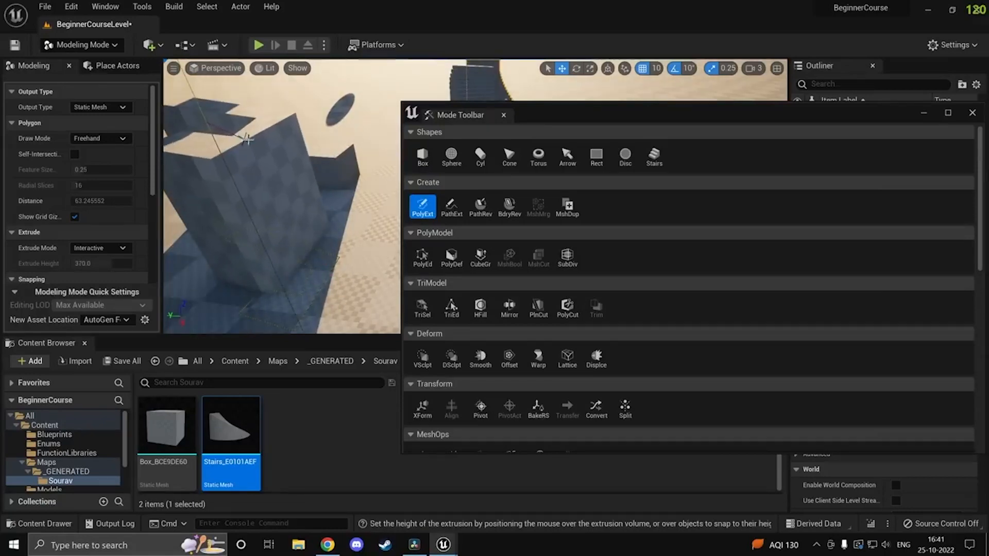
pyautogui.click(300, 188)
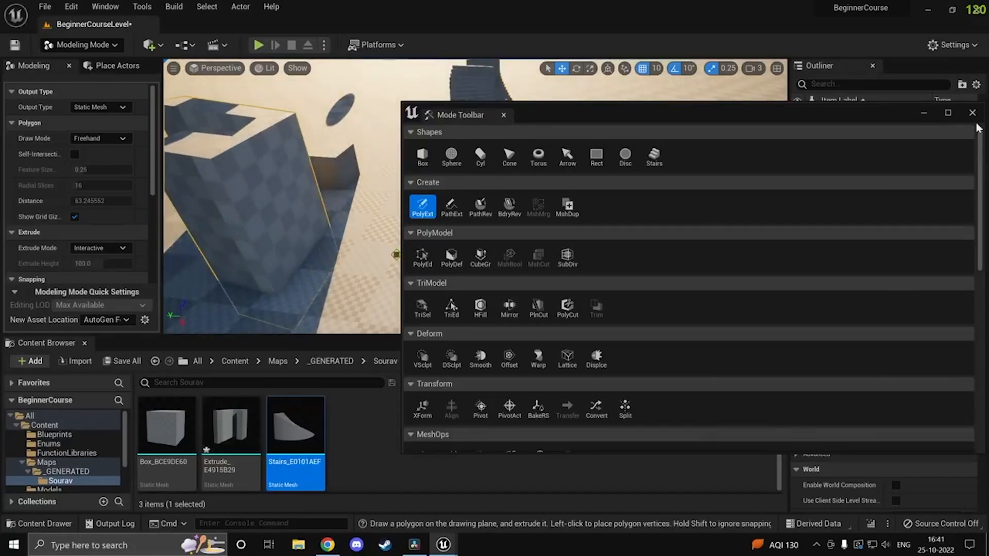
pyautogui.click(972, 113)
pyautogui.moveTo(515, 196); pyautogui.dragTo(721, 159, button='right')
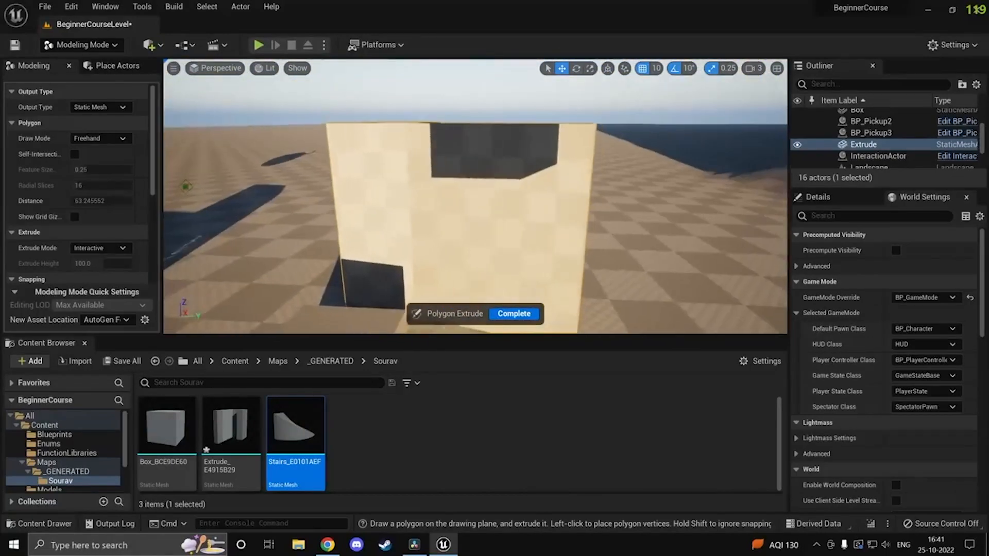
pyautogui.moveTo(475, 196); pyautogui.dragTo(448, 206, button='right')
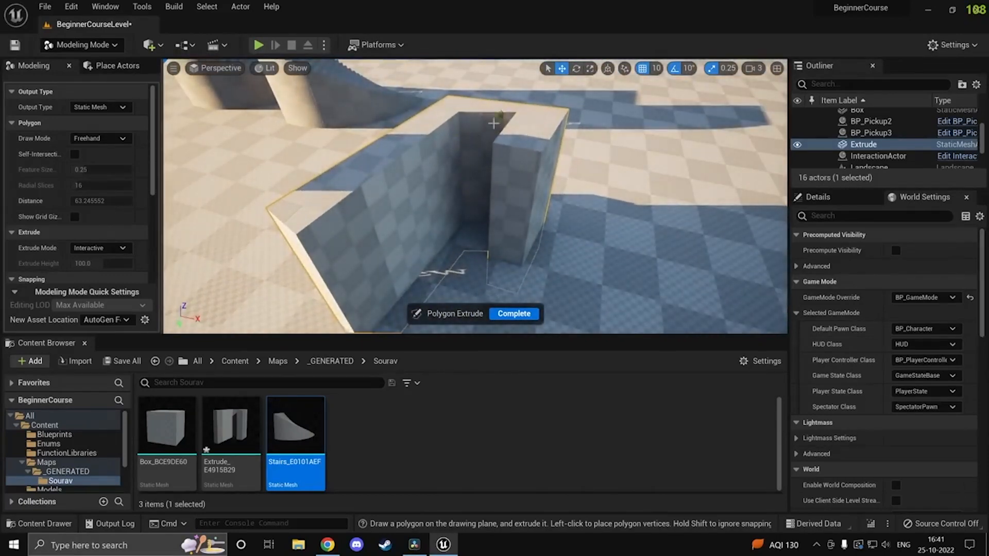
# Step: View the extruded mesh from around and save it together with the level
pyautogui.moveTo(453, 281); pyautogui.dragTo(457, 226, button='right')
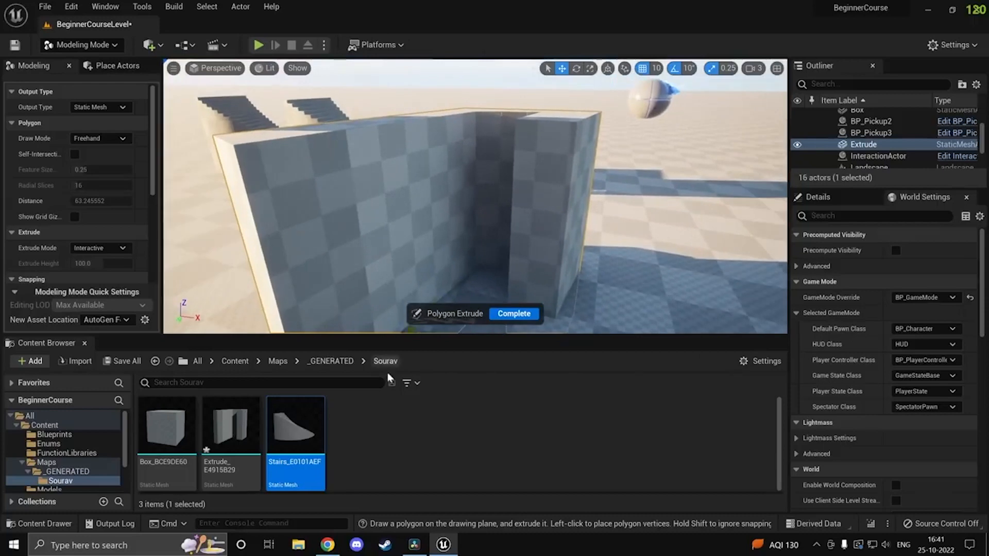
pyautogui.press('s')
pyautogui.moveTo(491, 192); pyautogui.dragTo(507, 191, button='right')
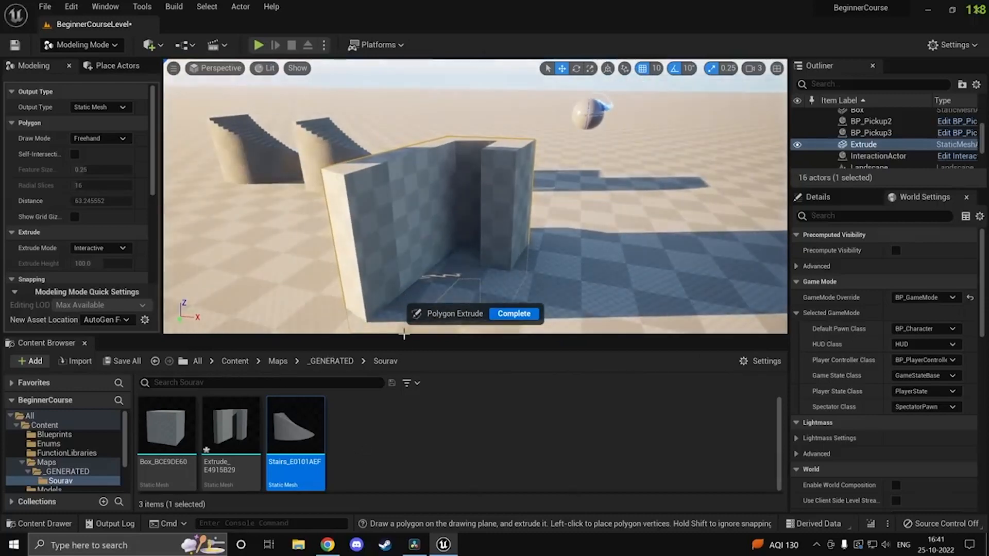
pyautogui.click(123, 361)
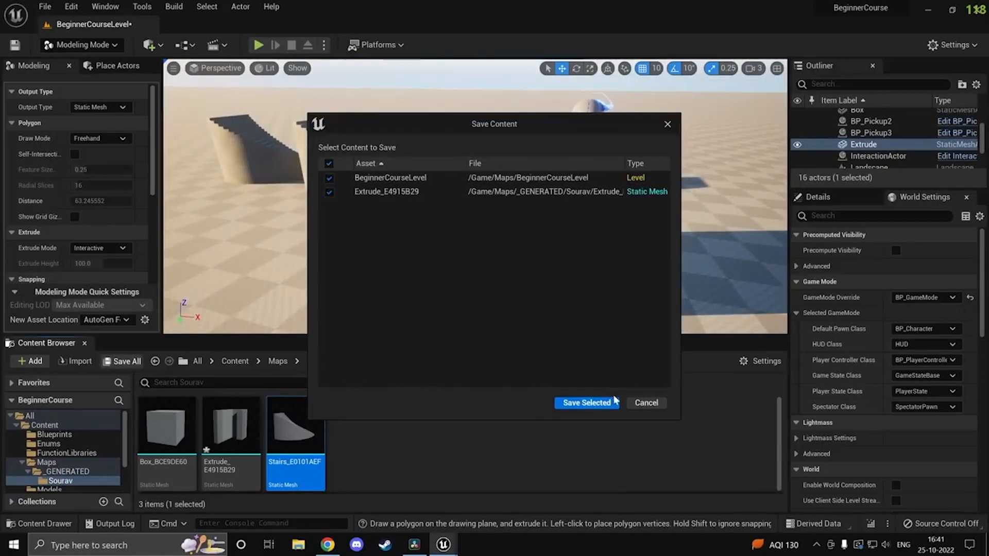
pyautogui.click(586, 403)
# Step: Raise the extruded mesh vertically off the ground
pyautogui.moveTo(517, 219); pyautogui.dragTo(528, 211, button='right')
pyautogui.moveTo(531, 251); pyautogui.dragTo(525, 253, button='right')
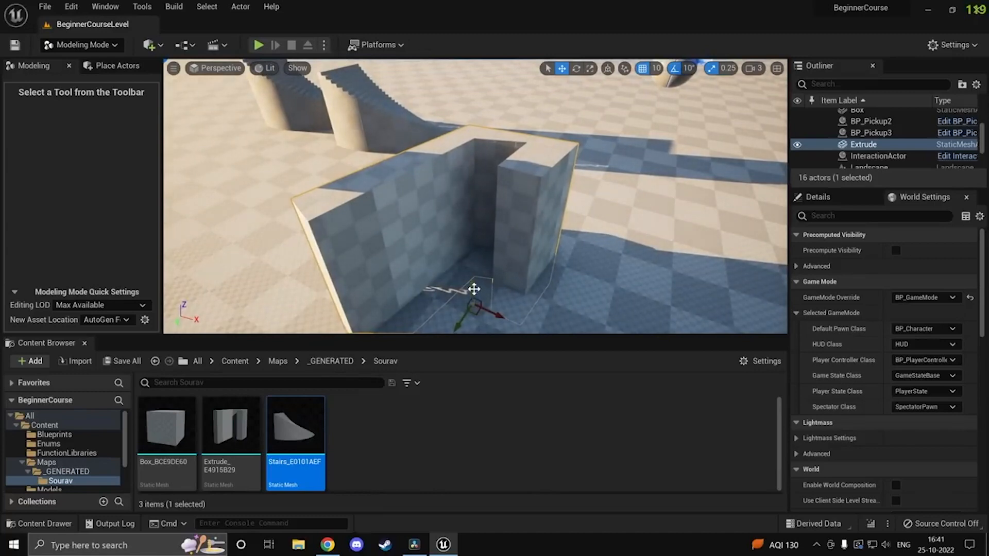
pyautogui.moveTo(474, 289); pyautogui.dragTo(489, 238)
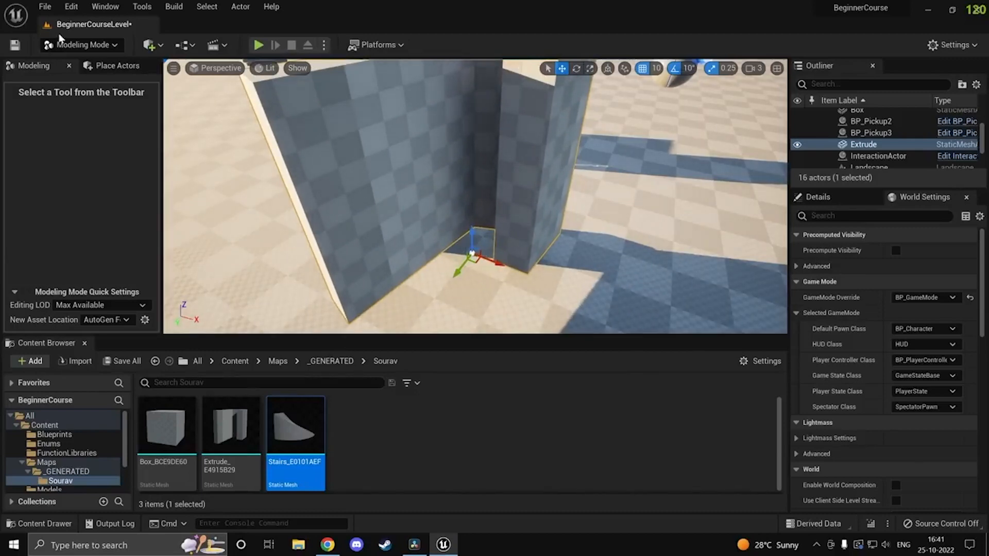
# Step: Bring back the modeling tool palette, move the Extrude mesh's pivot along its Y axis with the Pivot tool, and accept the edit
pyautogui.click(86, 47)
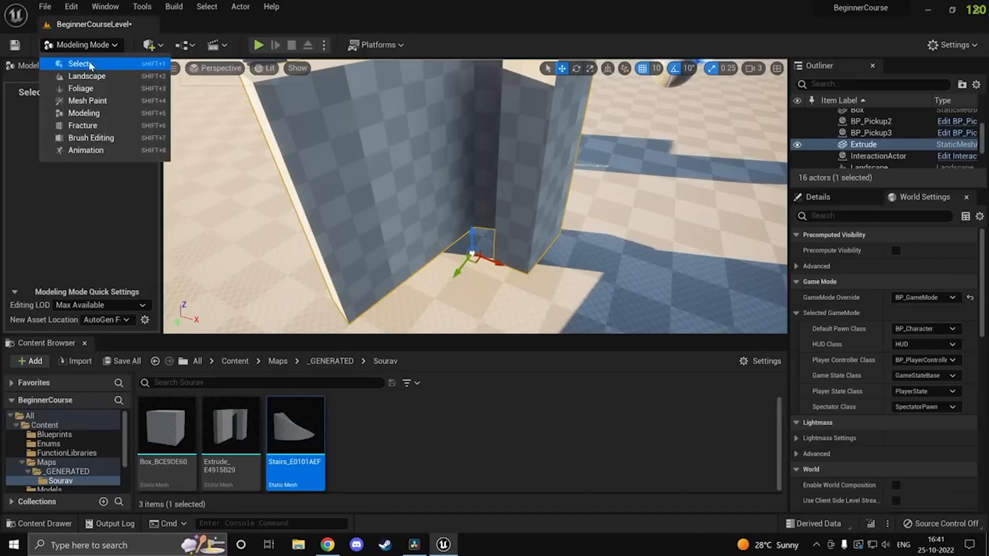
pyautogui.click(80, 63)
pyautogui.click(84, 113)
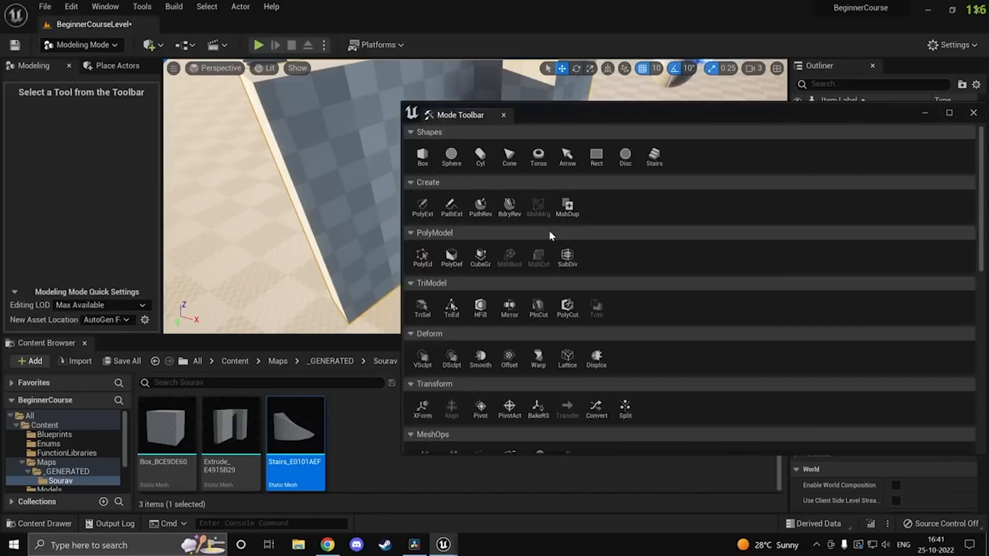
pyautogui.click(480, 408)
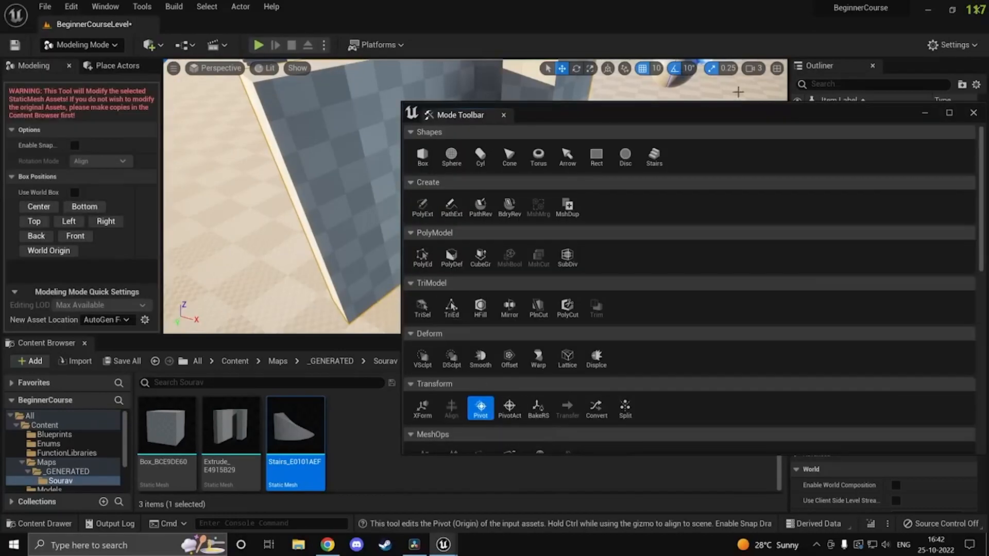
pyautogui.click(926, 113)
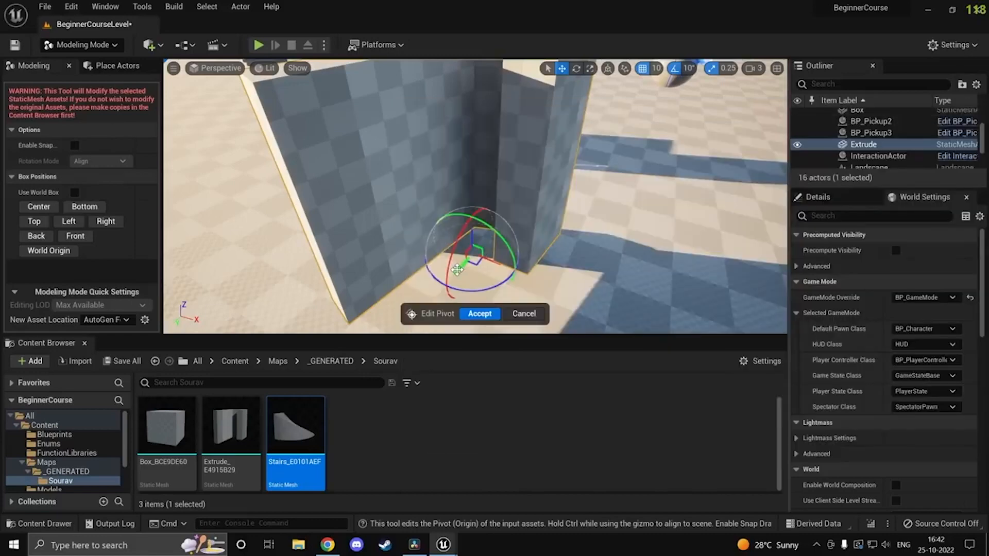
pyautogui.moveTo(457, 269); pyautogui.dragTo(402, 330)
pyautogui.click(479, 314)
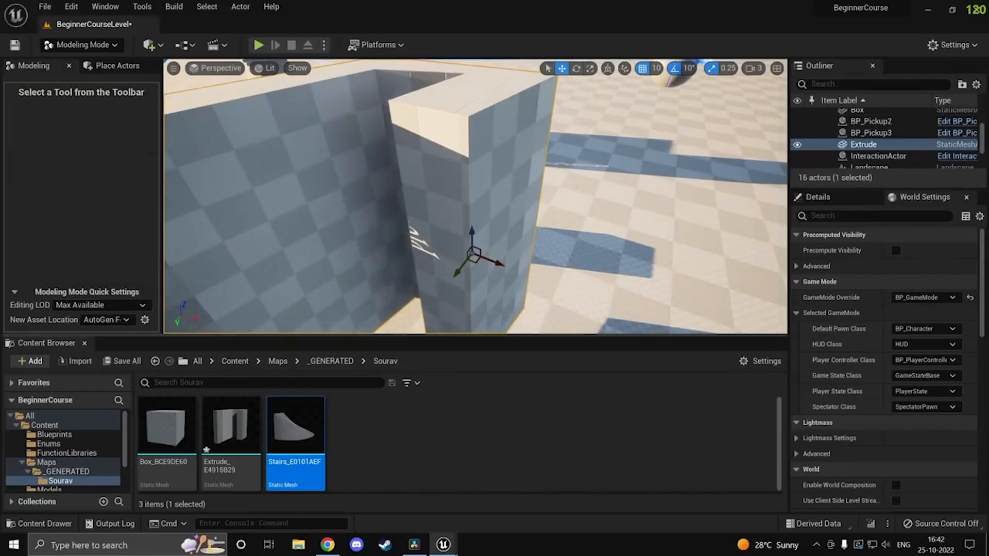
pyautogui.press('Escape')
# Step: Examine the Extrude mesh and the Stairs_E0101AEF staircase in the level from several angles
pyautogui.moveTo(533, 232); pyautogui.dragTo(508, 237, button='right')
pyautogui.click(532, 232)
pyautogui.moveTo(514, 239); pyautogui.dragTo(558, 219)
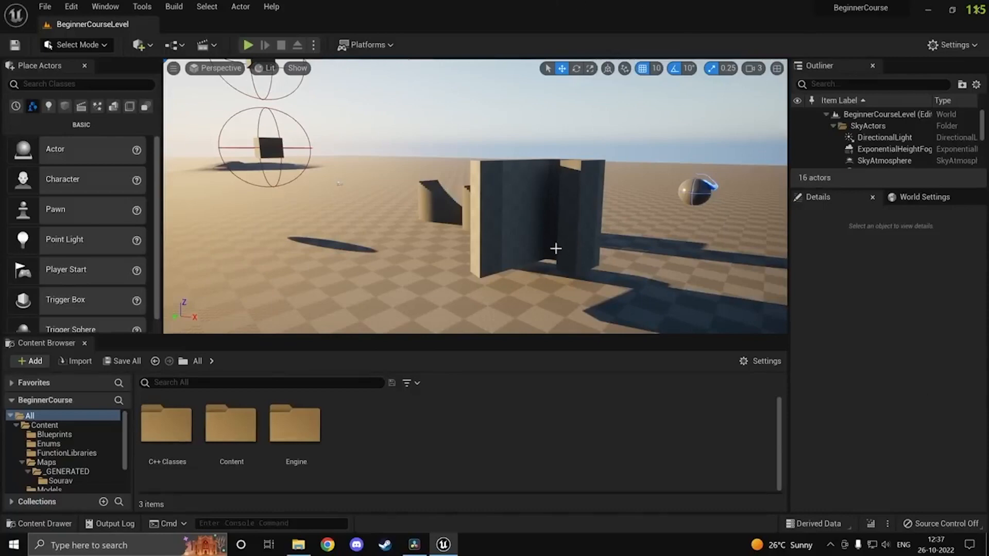
pyautogui.moveTo(475, 196); pyautogui.dragTo(350, 242, button='right')
pyautogui.press('w')
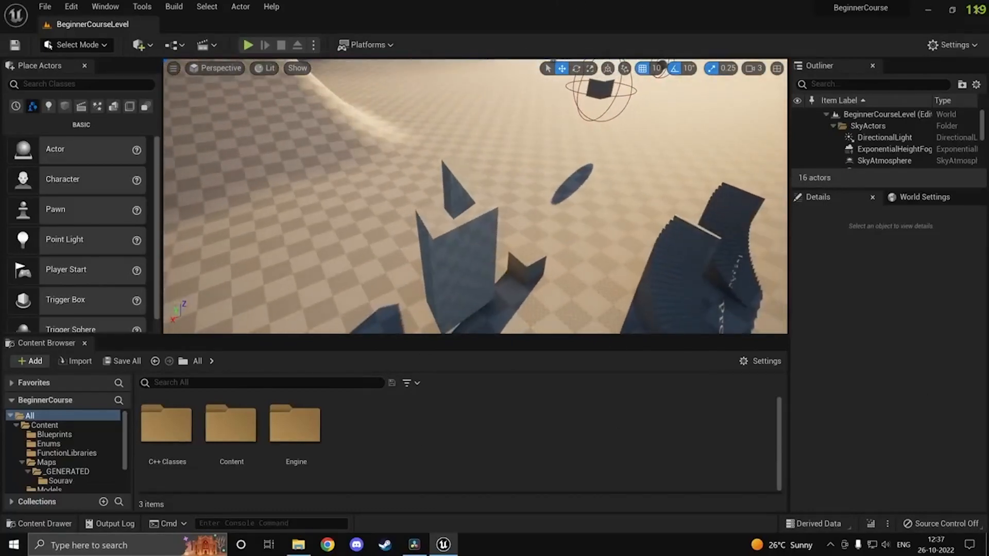
pyautogui.click(433, 259)
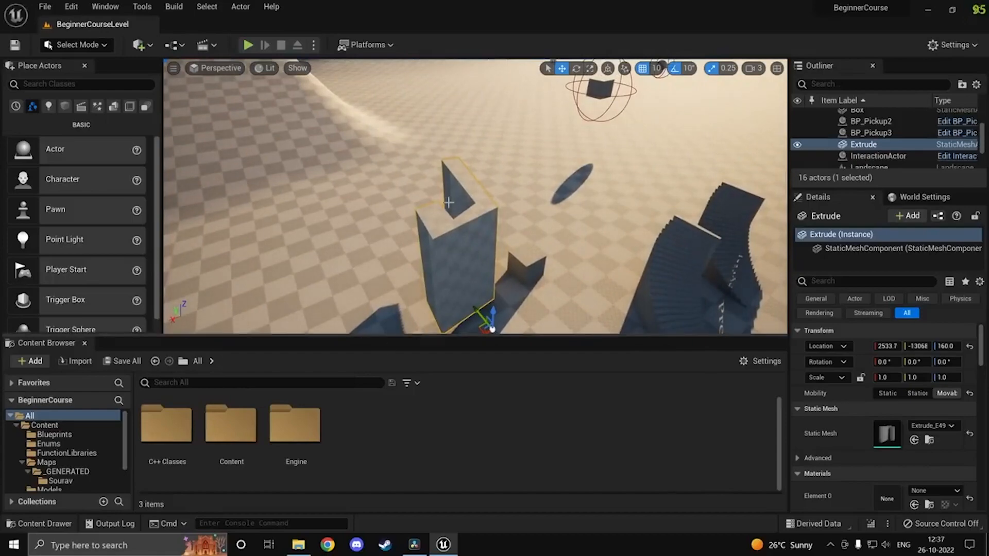
pyautogui.press('a')
pyautogui.moveTo(450, 203); pyautogui.dragTo(320, 198, button='right')
pyautogui.press('w')
pyautogui.press('w')
pyautogui.moveTo(626, 100); pyautogui.dragTo(515, 149, button='right')
pyautogui.press('s')
pyautogui.press('w')
pyautogui.moveTo(638, 188); pyautogui.dragTo(543, 109, button='right')
pyautogui.press('w')
pyautogui.press('w')
pyautogui.press('d')
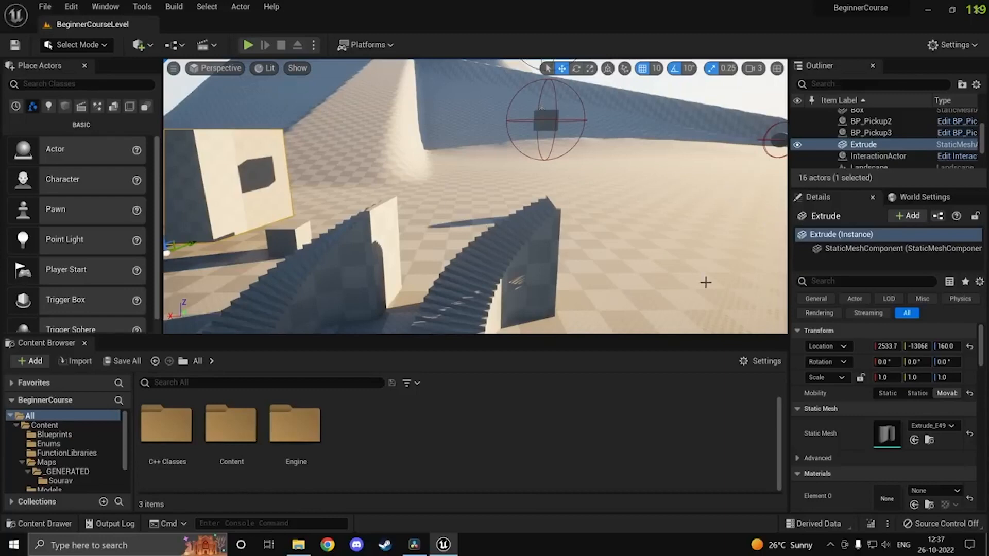
pyautogui.moveTo(705, 283); pyautogui.dragTo(618, 278, button='right')
pyautogui.moveTo(534, 266); pyautogui.dragTo(559, 288, button='right')
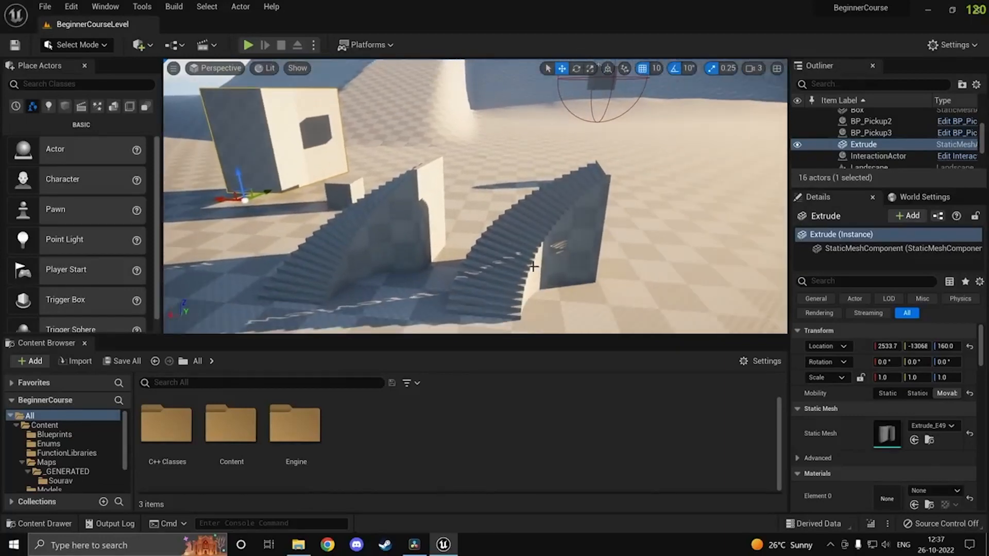
pyautogui.click(523, 248)
pyautogui.moveTo(632, 206); pyautogui.dragTo(729, 162, button='right')
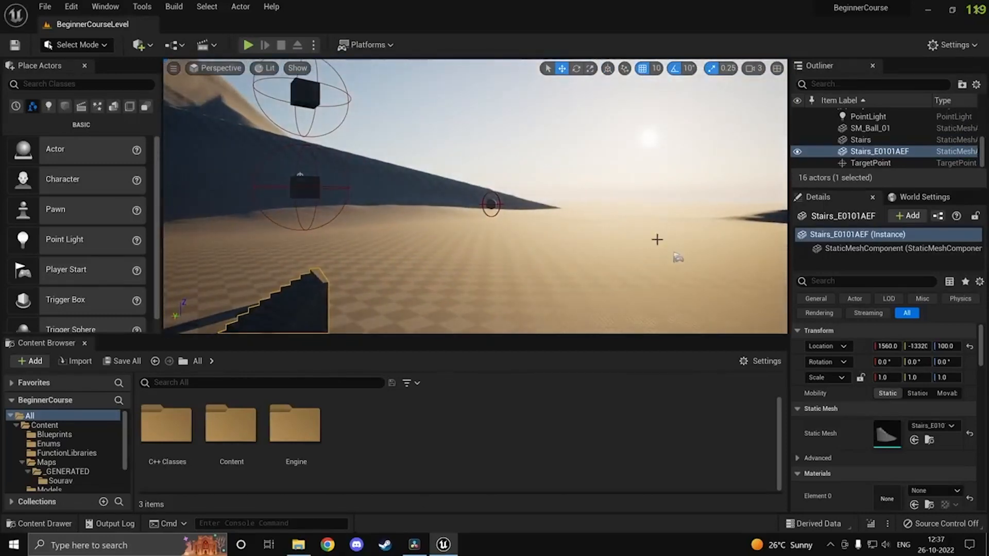
pyautogui.moveTo(664, 295); pyautogui.dragTo(663, 293, button='right')
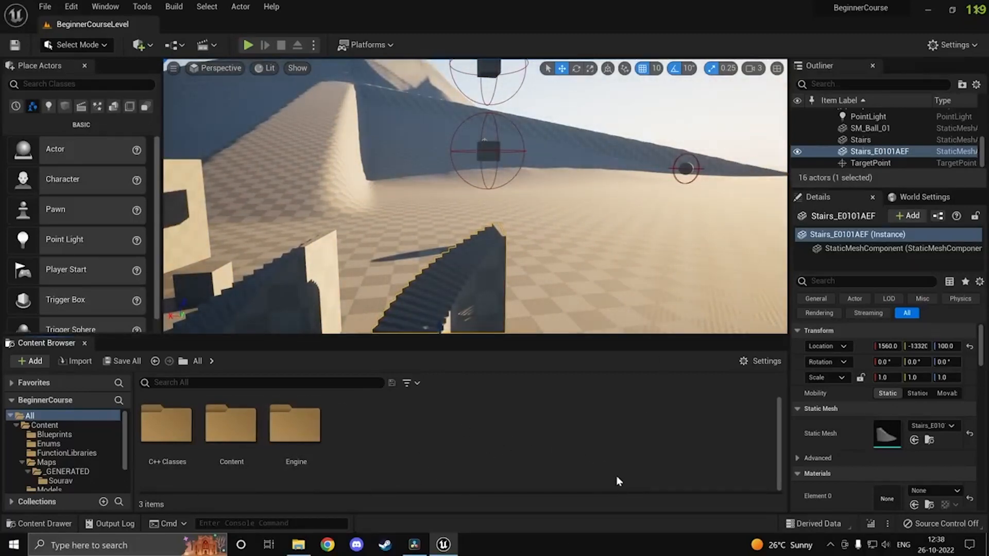
# Step: Open the SM_Ball_01 static mesh from the Content/Models folder in its editor
pyautogui.doubleClick(234, 458)
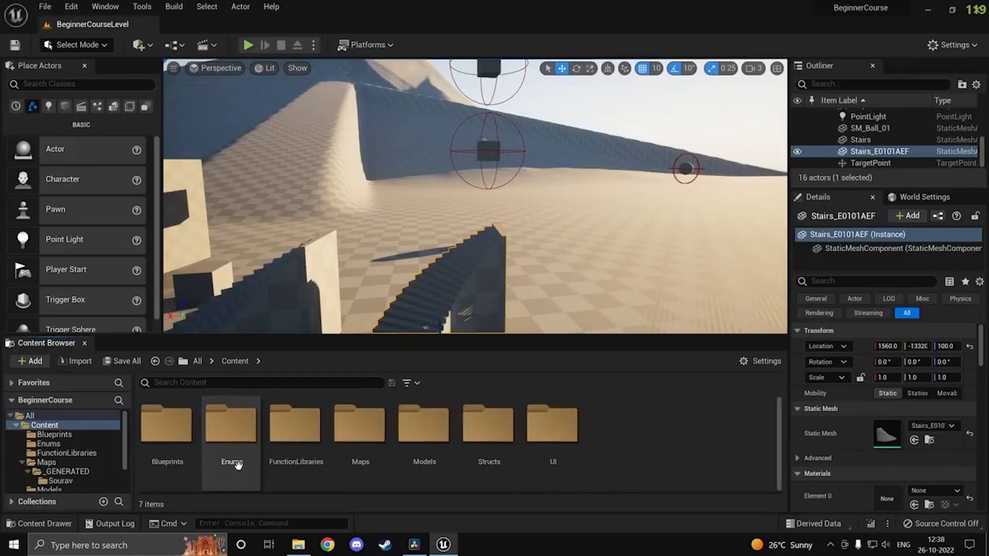
pyautogui.doubleClick(412, 454)
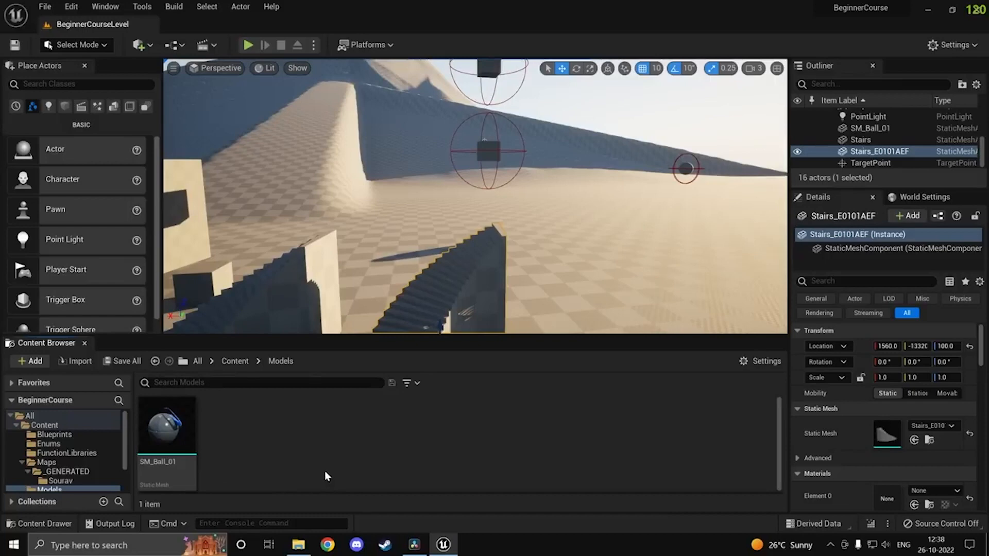
pyautogui.doubleClick(167, 430)
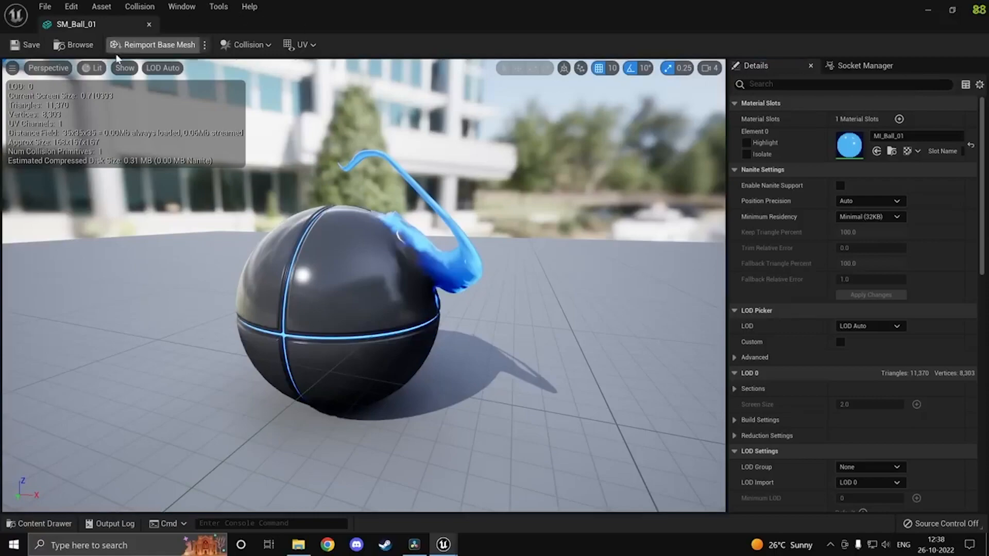
# Step: Display the SM_Ball_01 mesh in Wireframe view mode and examine its triangles
pyautogui.click(56, 73)
pyautogui.click(93, 68)
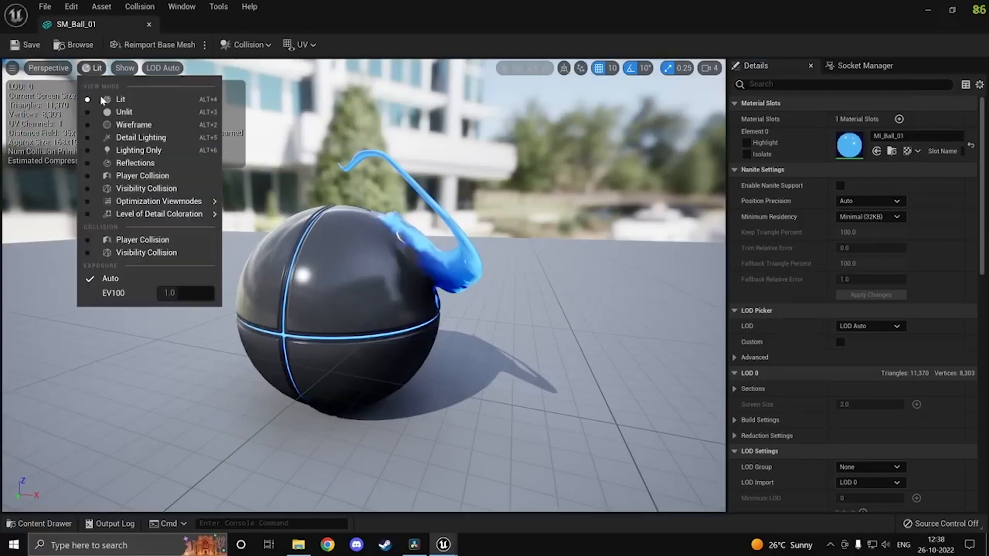
pyautogui.click(119, 128)
pyautogui.moveTo(490, 311); pyautogui.dragTo(350, 330, button='right')
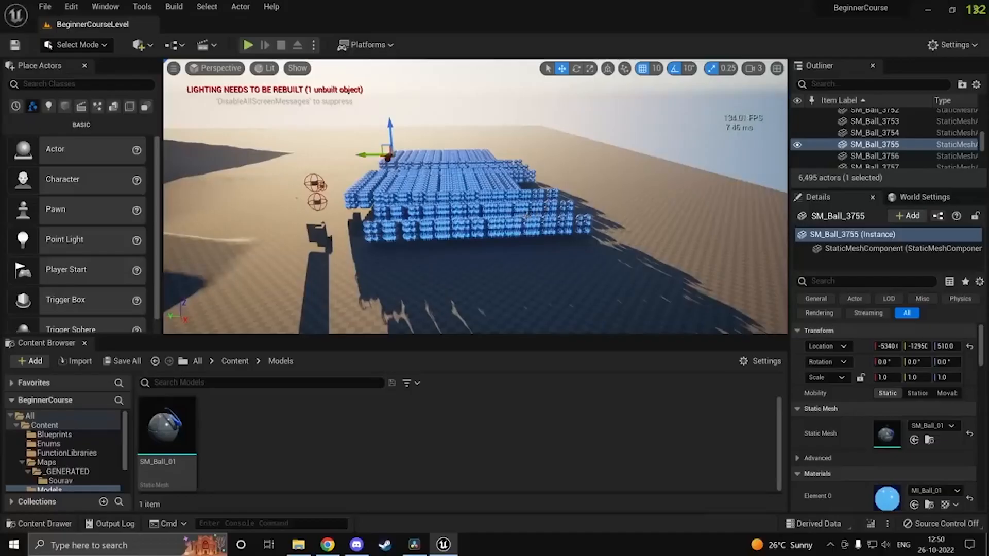
# Step: Examine the large array of ball instances and select the last one, SM_Ball_6480, at the end of the actor list
pyautogui.moveTo(418, 227); pyautogui.dragTo(330, 242, button='right')
pyautogui.scroll(-6, 981, 146)
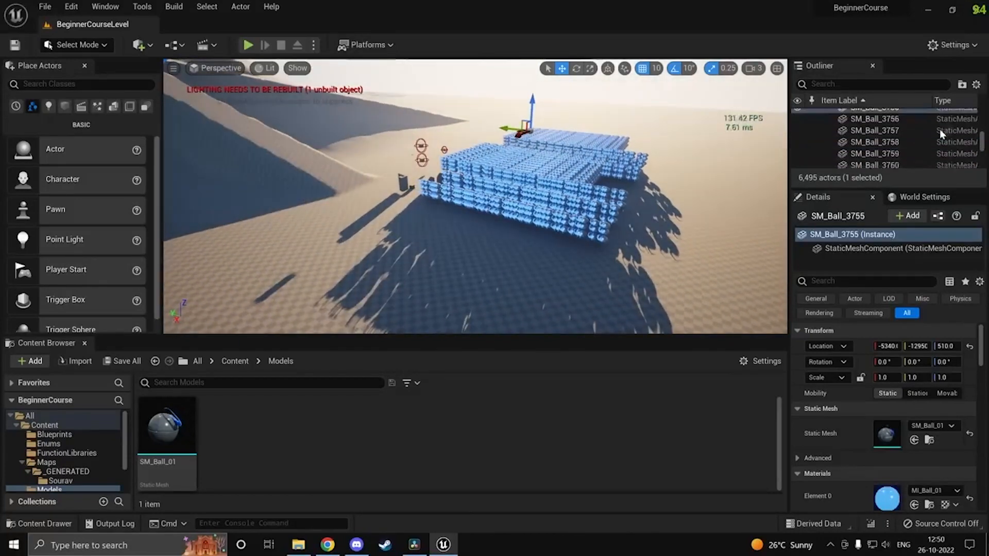
pyautogui.moveTo(981, 145); pyautogui.dragTo(981, 165)
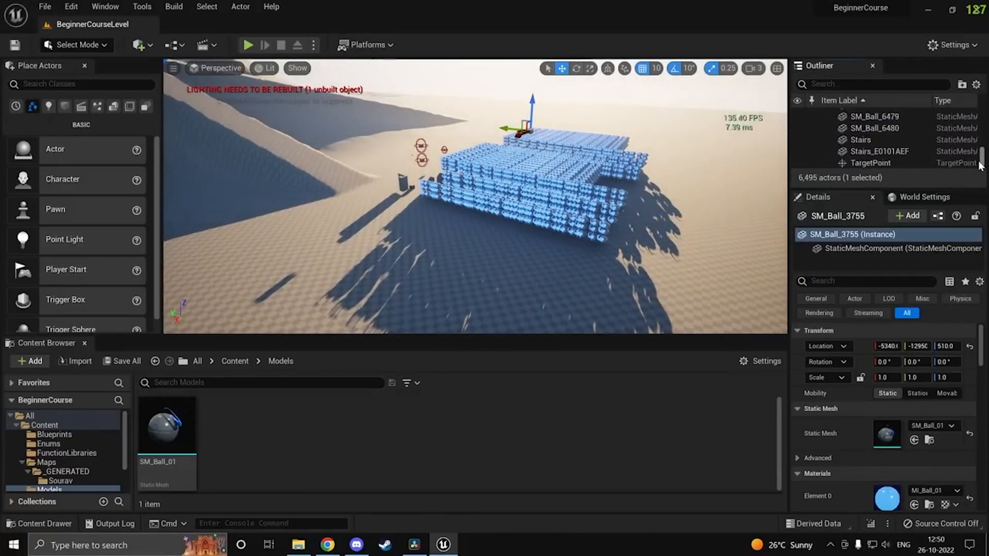
pyautogui.click(888, 129)
pyautogui.moveTo(567, 216); pyautogui.dragTo(407, 242, button='right')
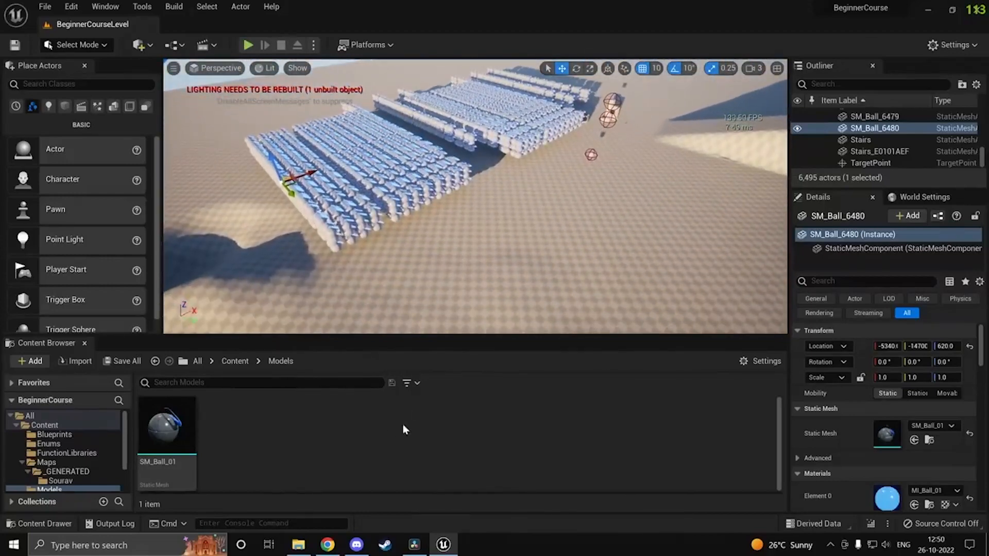
pyautogui.rightClick(334, 470)
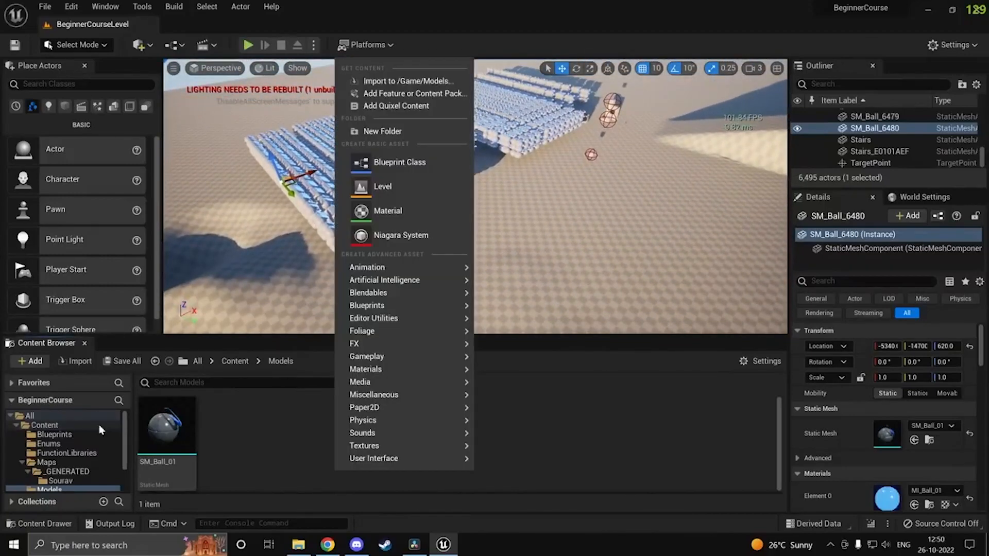
pyautogui.rightClick(195, 455)
pyautogui.moveTo(310, 61)
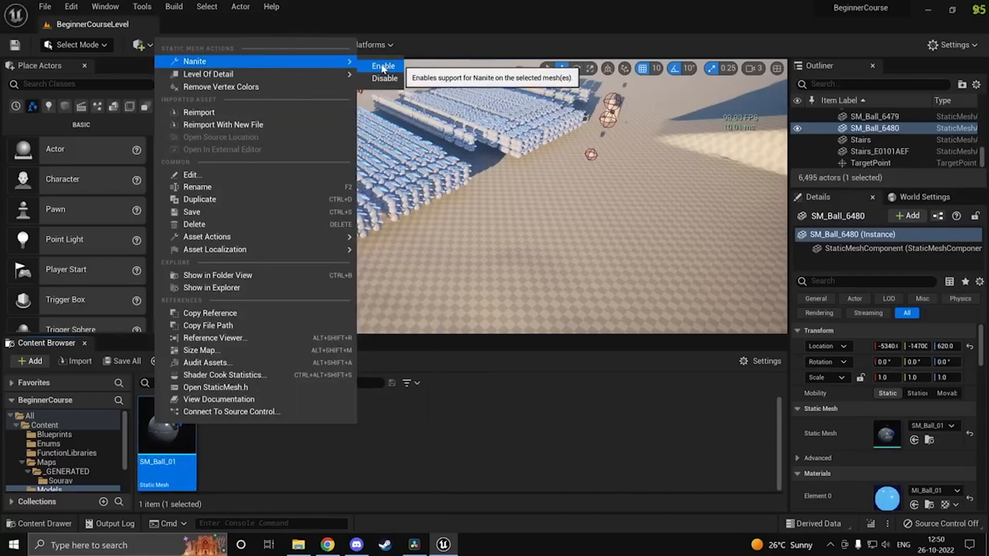
pyautogui.click(524, 475)
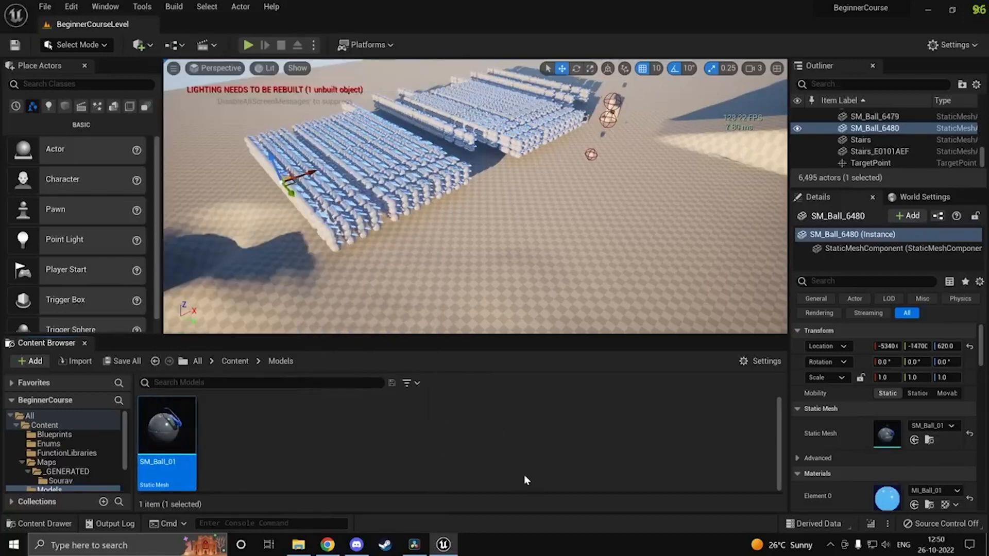
# Step: Disable Nanite support on the SM_Ball_01 static mesh
pyautogui.rightClick(525, 475)
pyautogui.rightClick(168, 426)
pyautogui.moveTo(305, 72)
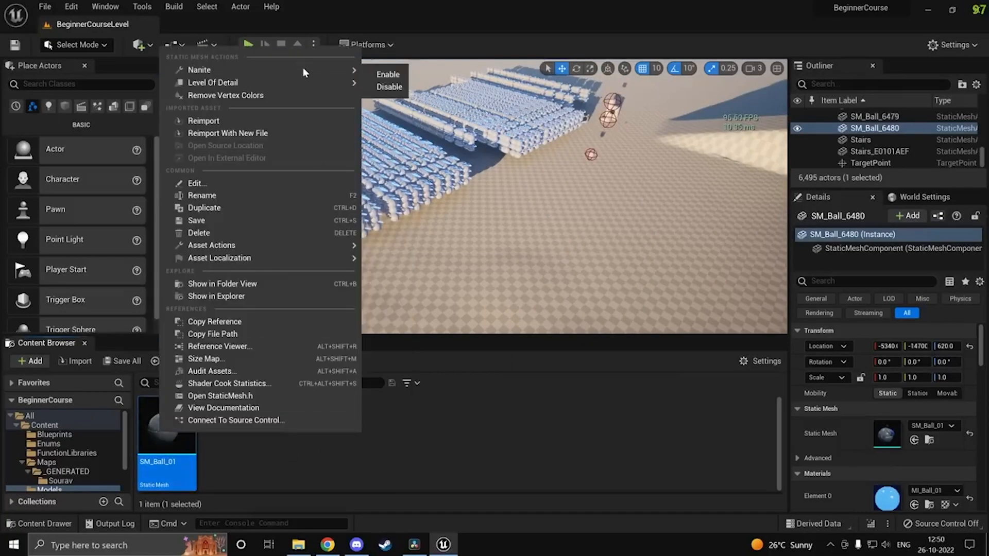
pyautogui.click(390, 88)
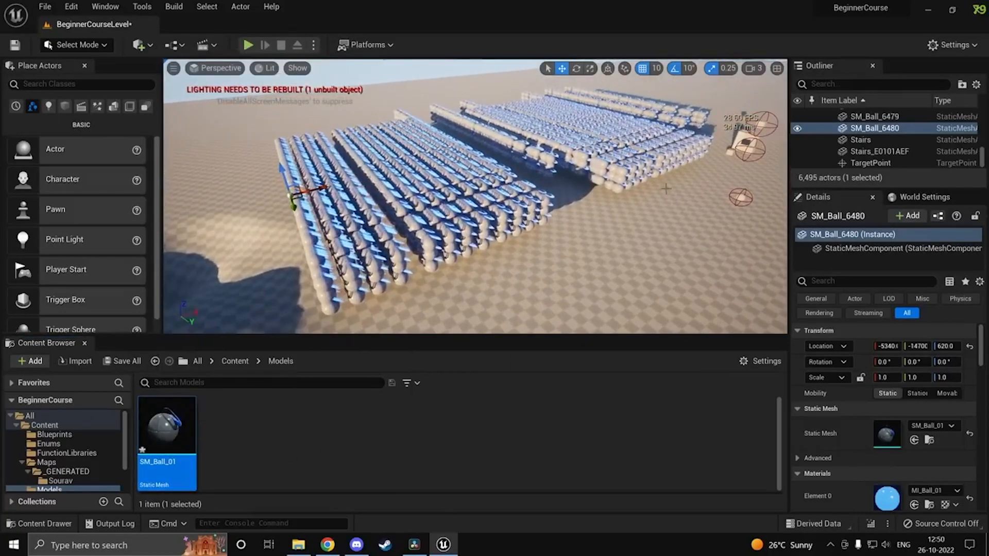
# Step: Save the level and play it, walking the character beneath the ball array, and end the play session
pyautogui.hotkey('ctrl', 's')
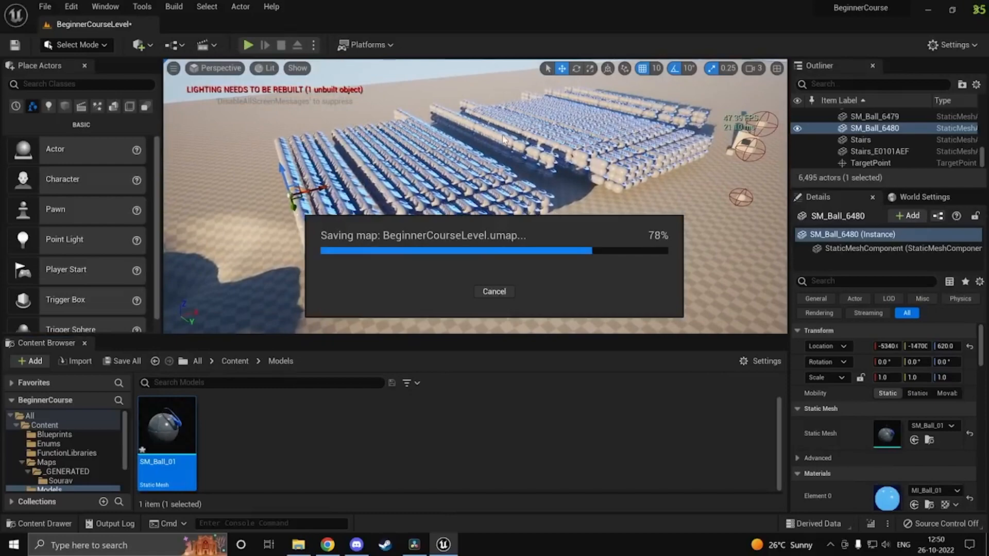
pyautogui.click(248, 46)
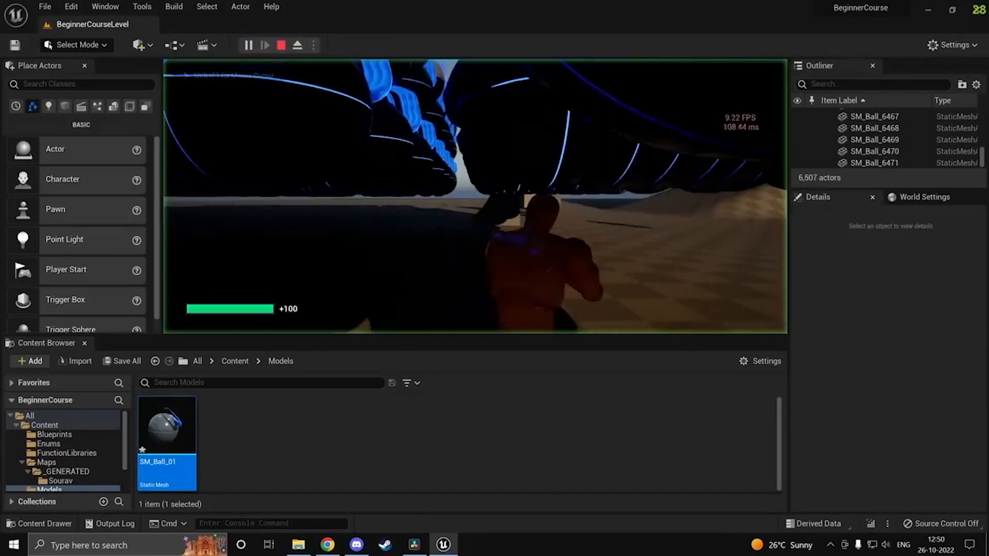
pyautogui.press('w')
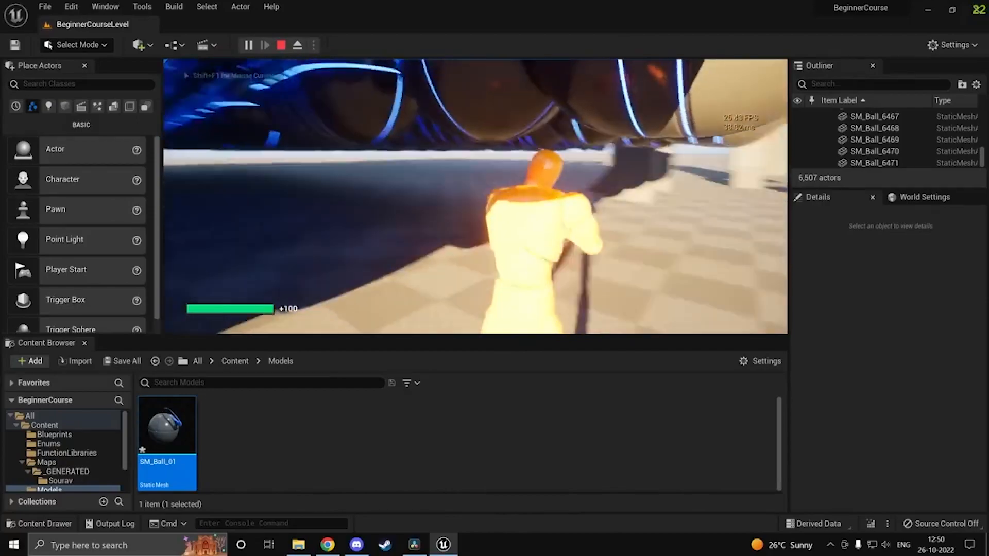
pyautogui.press('Escape')
pyautogui.click(175, 46)
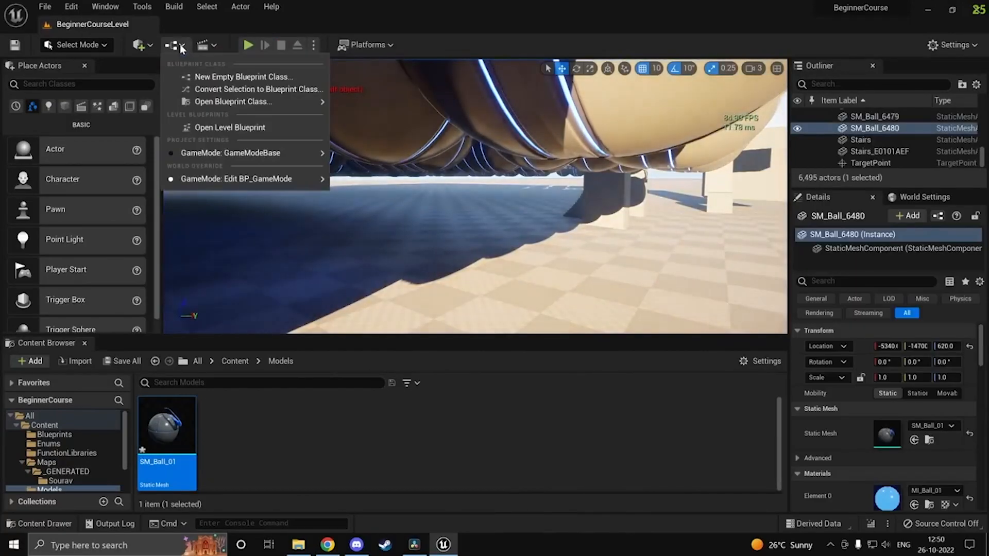
pyautogui.click(176, 51)
# Step: Enable Nanite support again on the SM_Ball_01 static mesh
pyautogui.moveTo(391, 196); pyautogui.dragTo(324, 234, button='right')
pyautogui.press('w')
pyautogui.rightClick(127, 432)
pyautogui.rightClick(173, 452)
pyautogui.moveTo(206, 89)
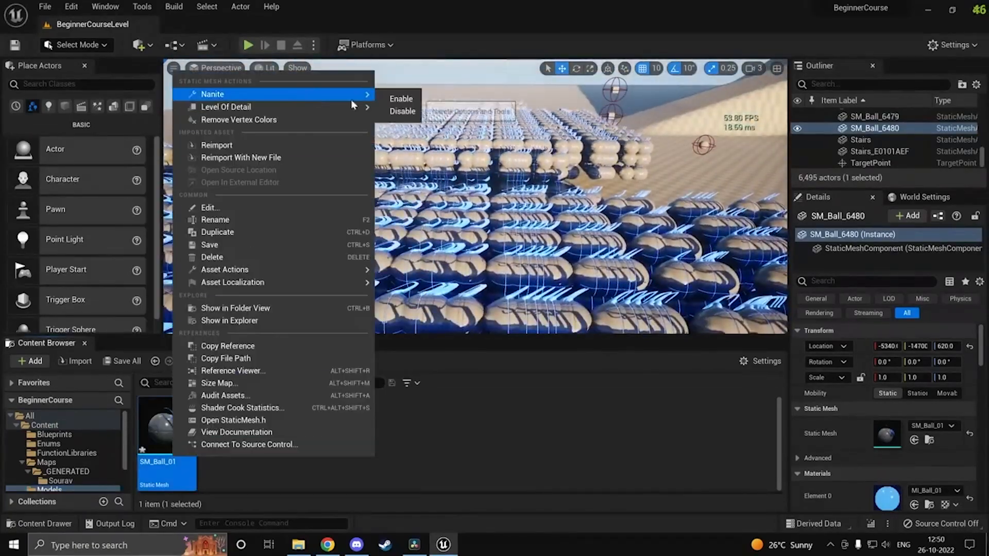
pyautogui.click(400, 95)
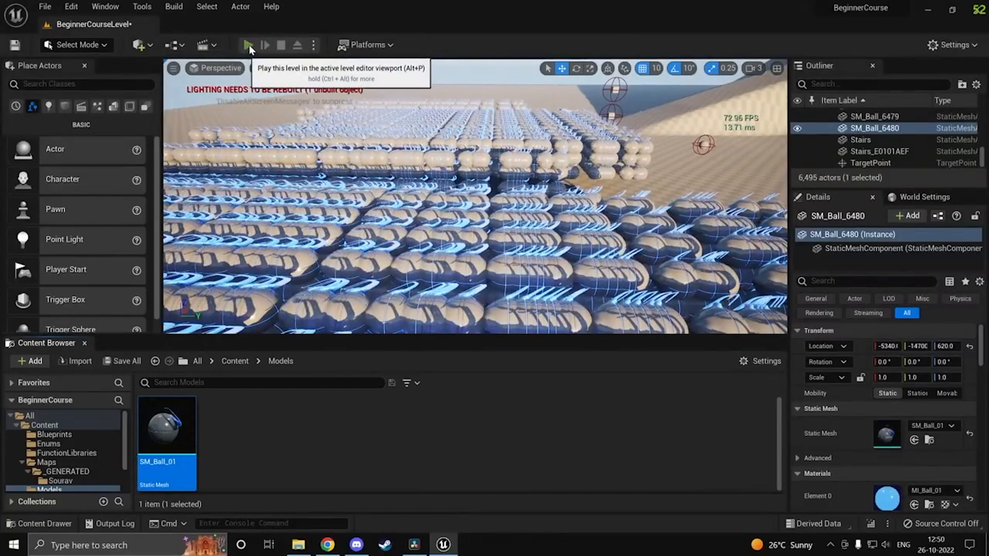
# Step: Play the level, walk the character toward and around the ball array, and end the play session
pyautogui.click(247, 45)
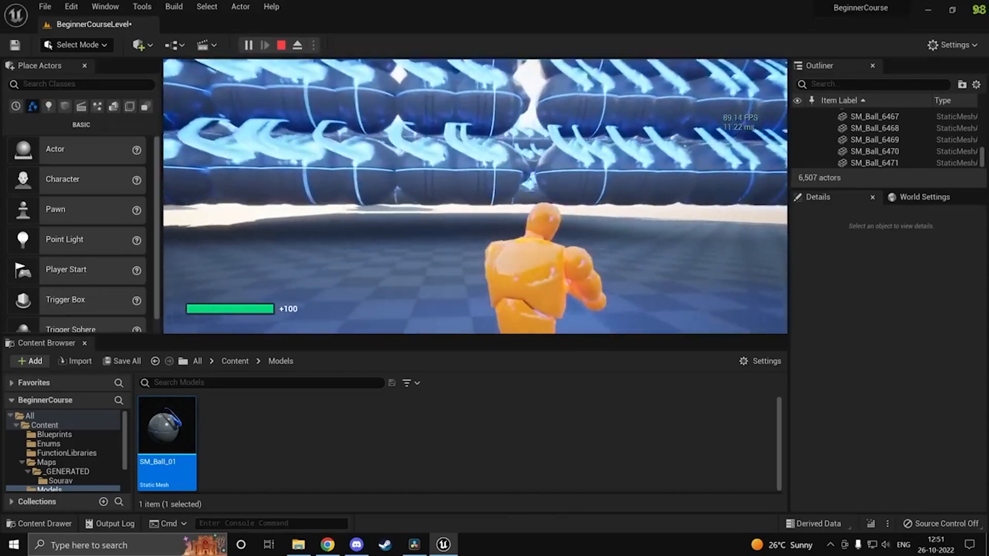
pyautogui.press('w')
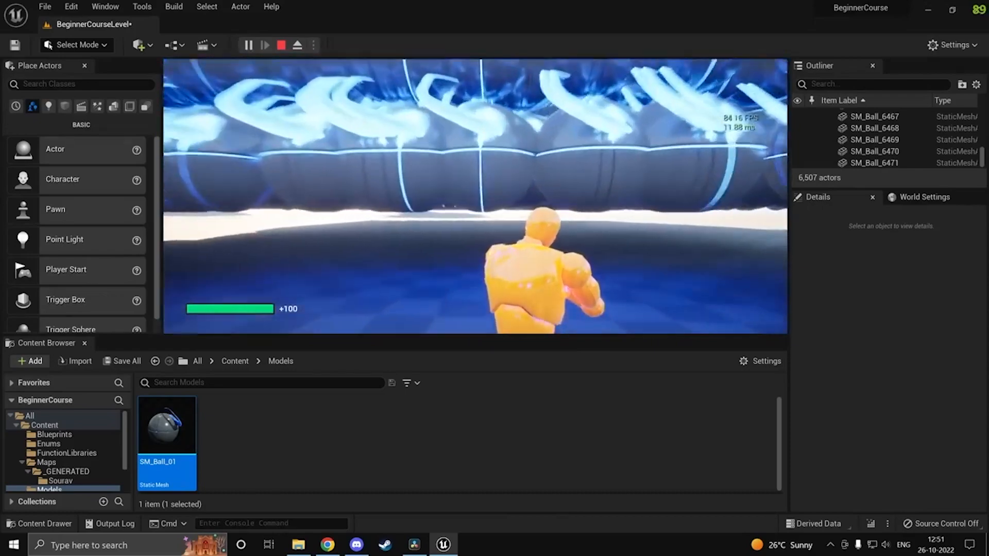
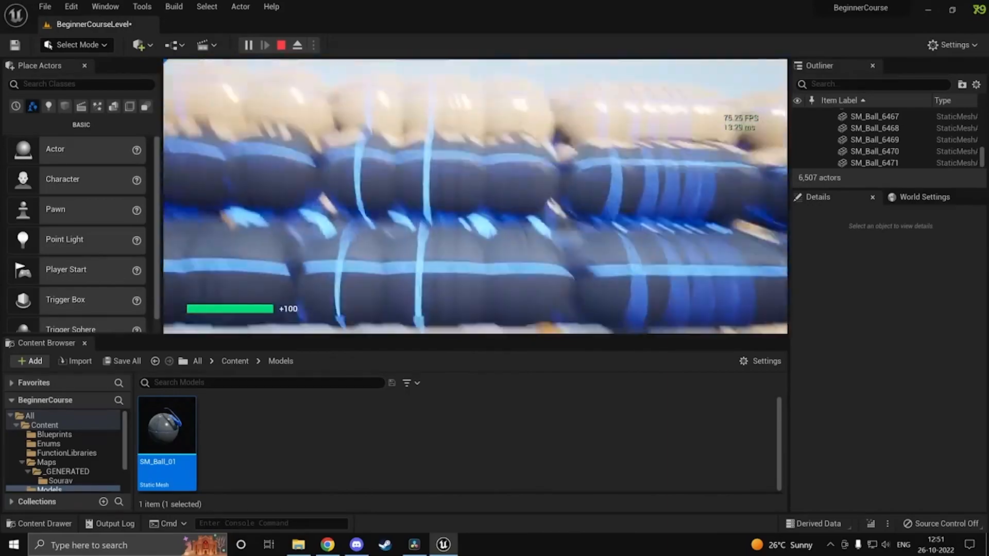
pyautogui.press('Escape')
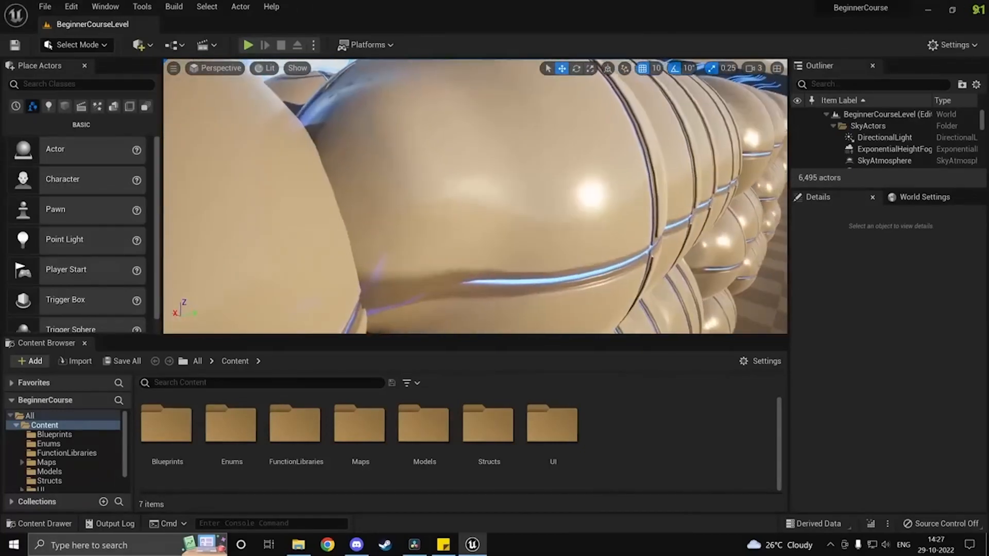
# Step: Select the ball SM_Ball_5913 and look over the ball array and the open floor around the modeled meshes
pyautogui.moveTo(475, 196); pyautogui.dragTo(392, 196, button='right')
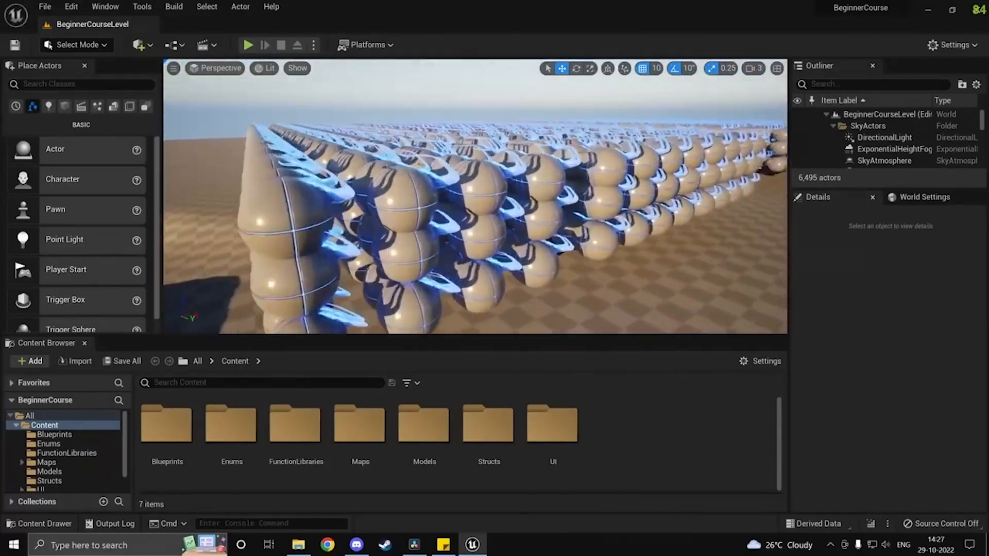
pyautogui.click(496, 179)
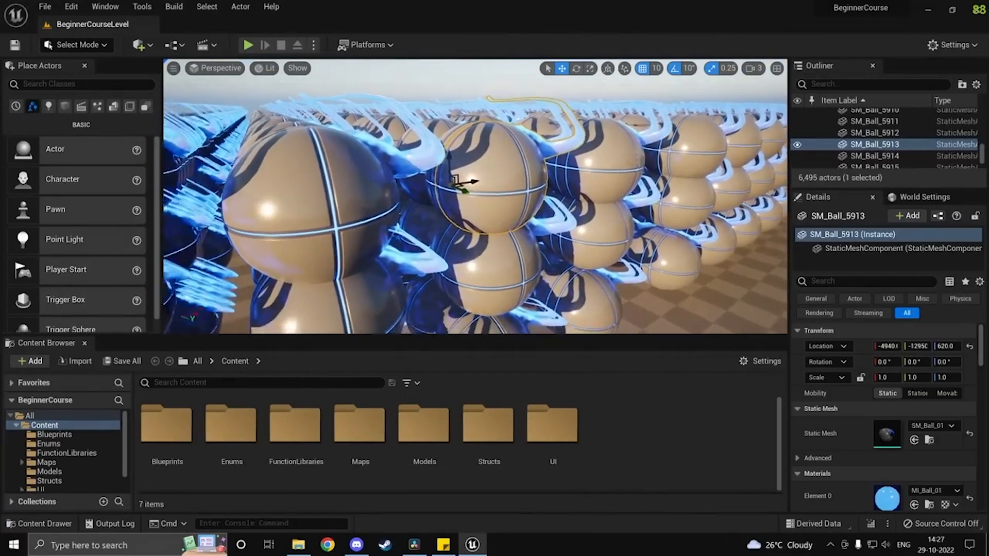
pyautogui.moveTo(475, 197); pyautogui.dragTo(521, 217, button='right')
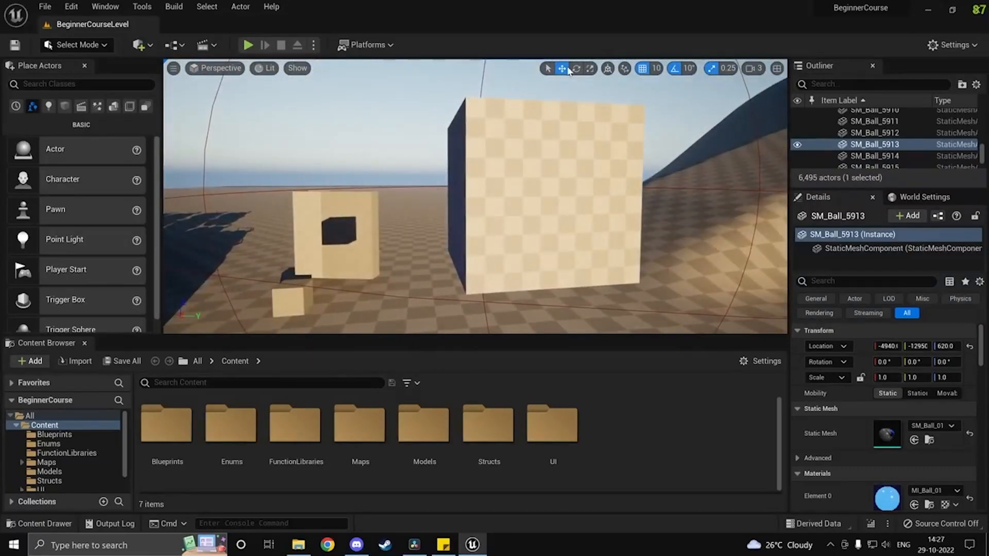
pyautogui.moveTo(577, 194)
pyautogui.mouseDown(button='right')
pyautogui.moveTo(577, 258)
pyautogui.moveTo(578, 193)
pyautogui.mouseUp(button='right')
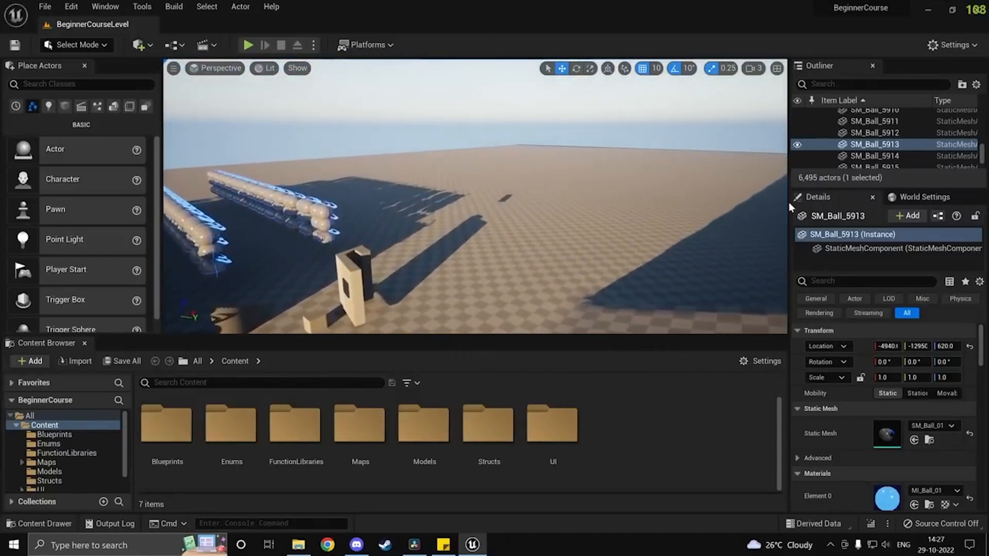
pyautogui.moveTo(475, 196); pyautogui.dragTo(679, 233, button='right')
pyautogui.moveTo(475, 196); pyautogui.dragTo(648, 235, button='right')
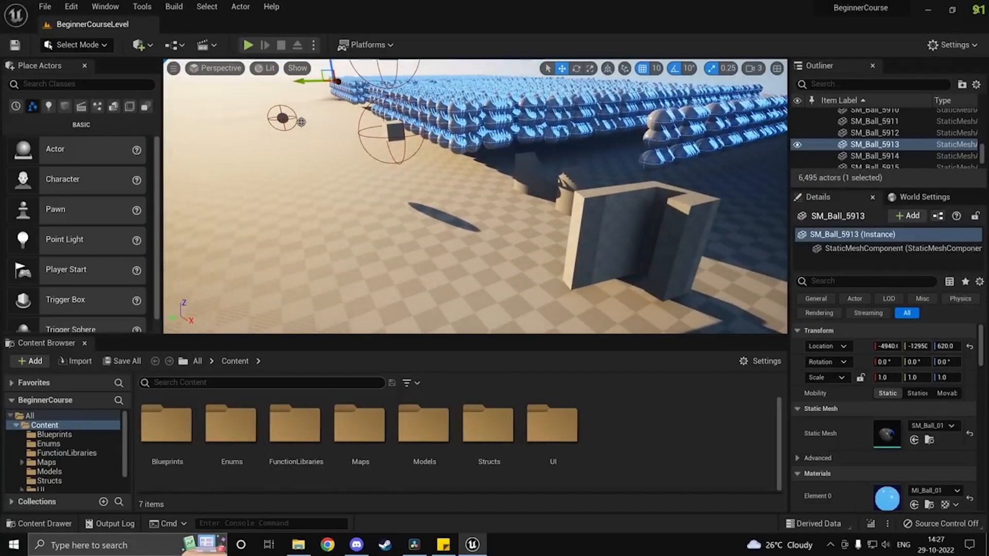
# Step: Place a Cube shape on the open floor near the extruded wall and raise it to a Z location of 340
pyautogui.scroll(-1, 75, 181)
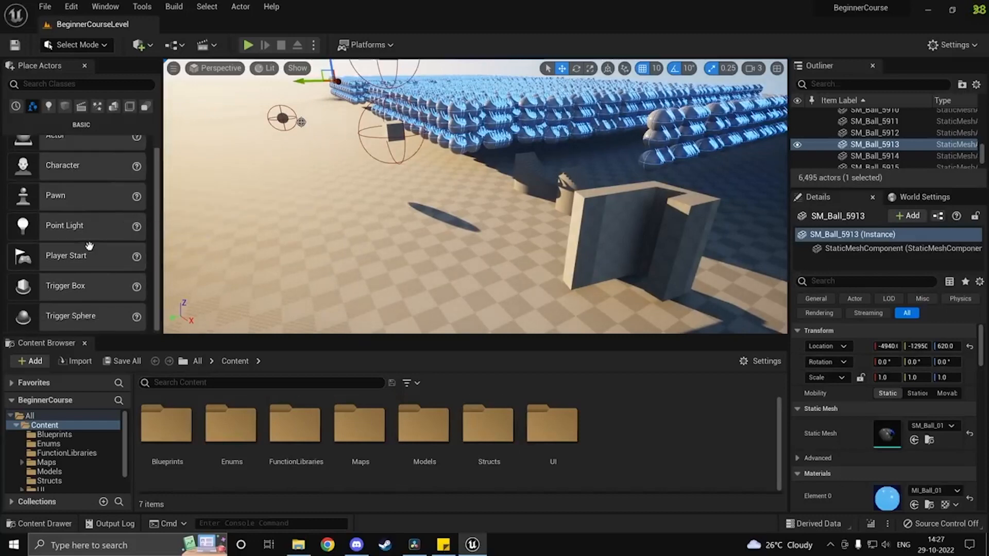
pyautogui.scroll(1, 89, 246)
pyautogui.scroll(-1, 101, 273)
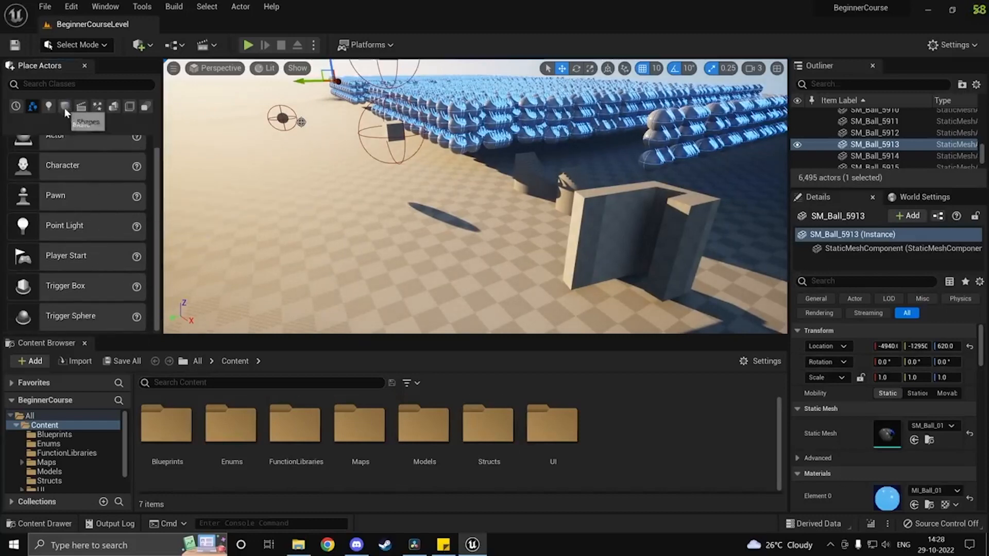
pyautogui.click(66, 109)
pyautogui.moveTo(84, 150); pyautogui.dragTo(362, 243)
pyautogui.moveTo(362, 243); pyautogui.dragTo(399, 242, button='right')
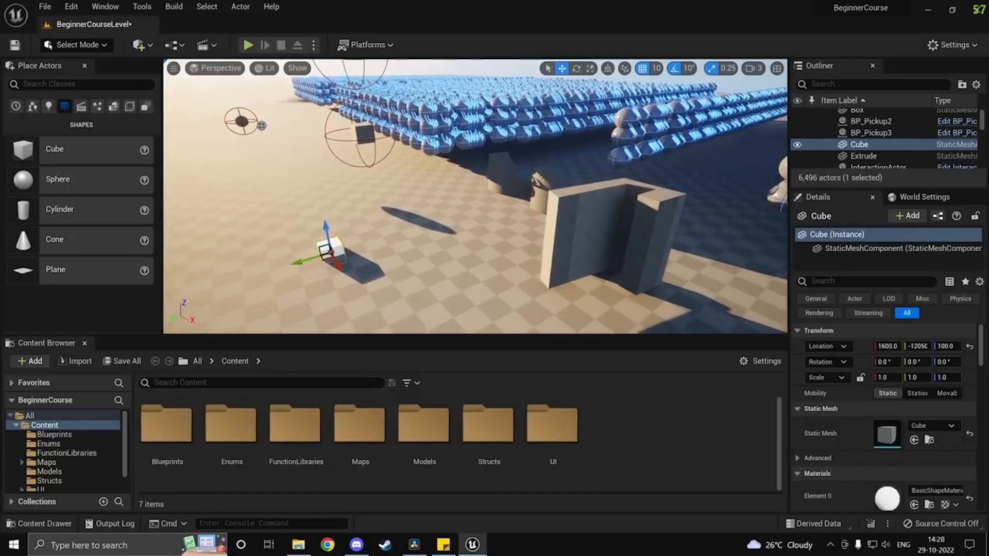
pyautogui.moveTo(329, 230); pyautogui.dragTo(317, 181)
pyautogui.press('w')
pyautogui.moveTo(532, 279); pyautogui.dragTo(479, 275, button='right')
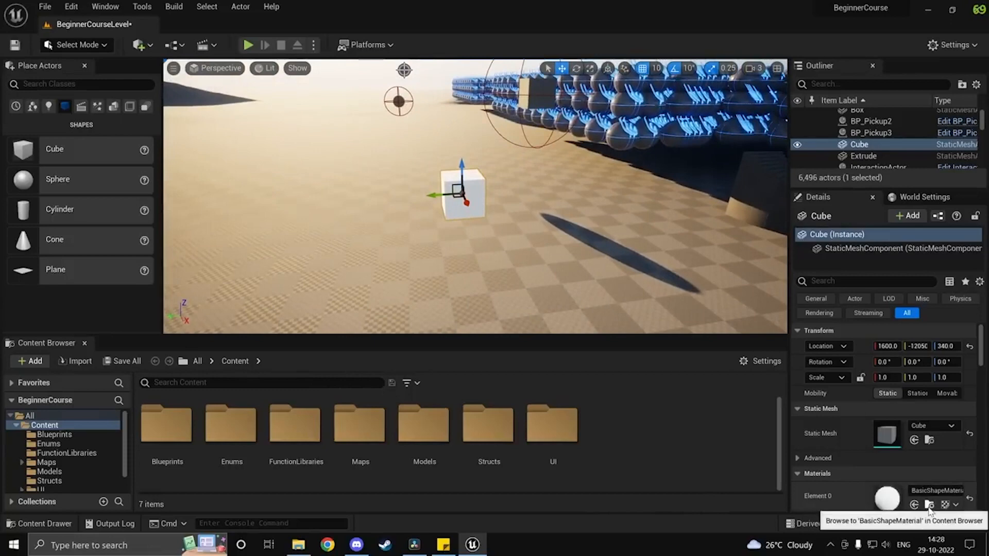
# Step: Locate the cube's assigned BasicShapeMaterial among the engine assets, and return to the project's Content folder
pyautogui.click(928, 505)
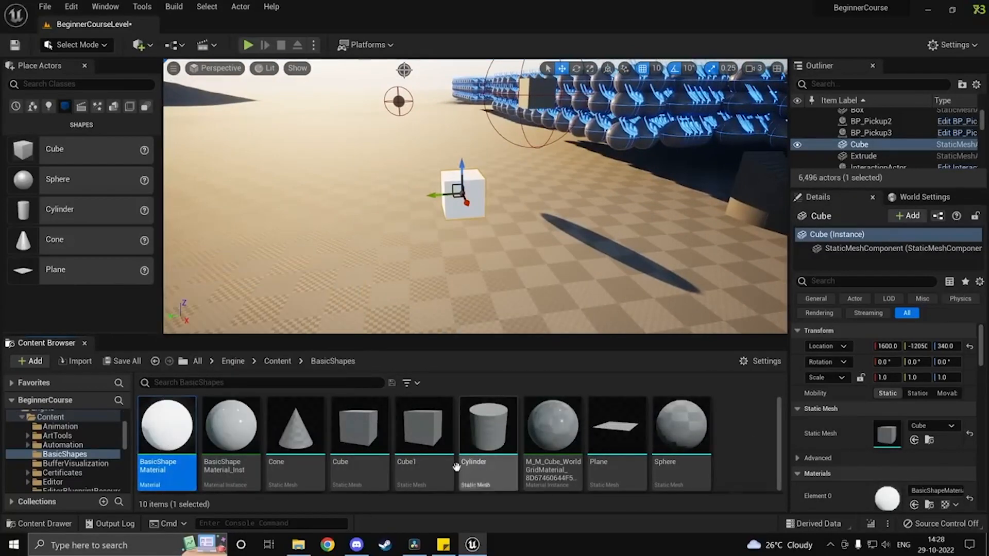
pyautogui.click(197, 361)
pyautogui.click(228, 422)
pyautogui.doubleClick(228, 422)
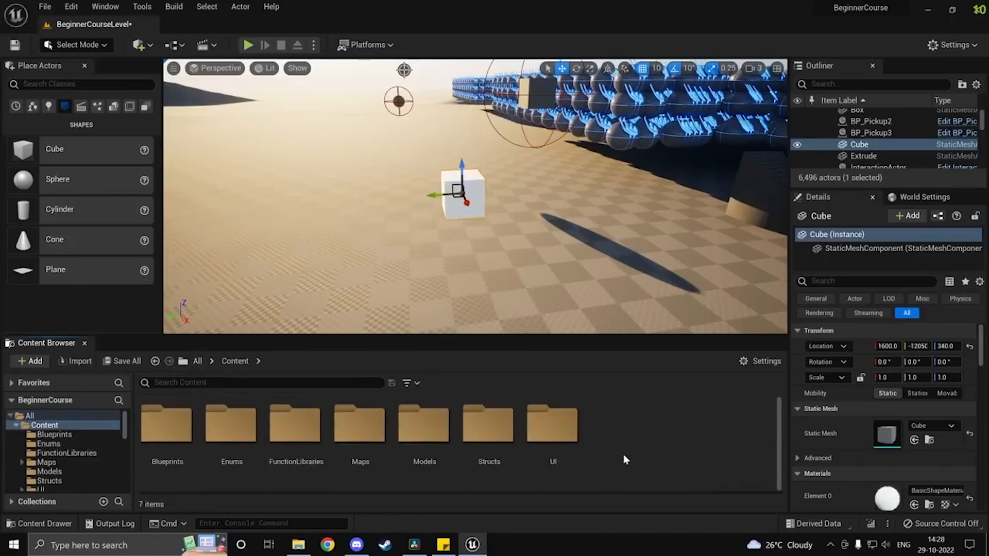
# Step: Create a folder named Materials in the project's Content folder and open it
pyautogui.rightClick(625, 462)
pyautogui.click(726, 119)
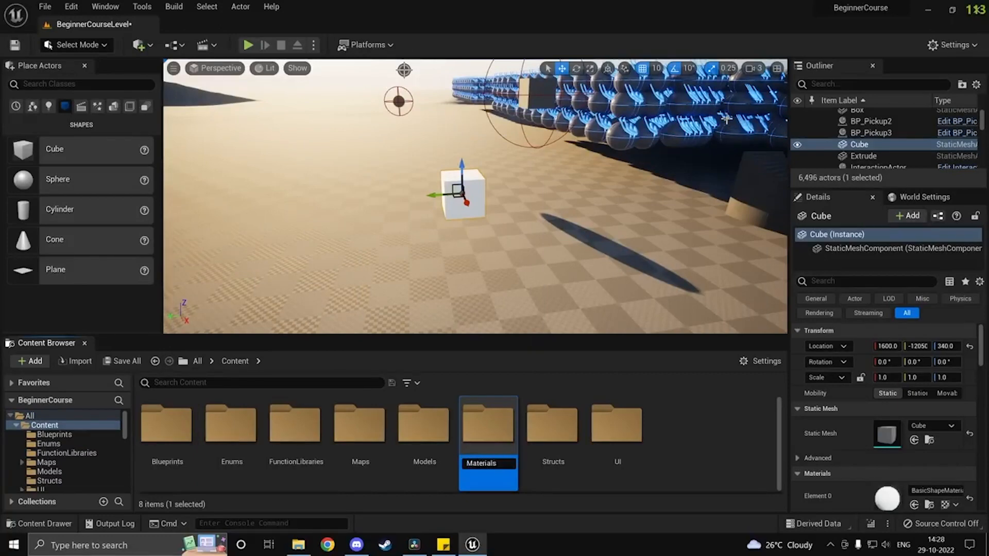
pyautogui.press('Return')
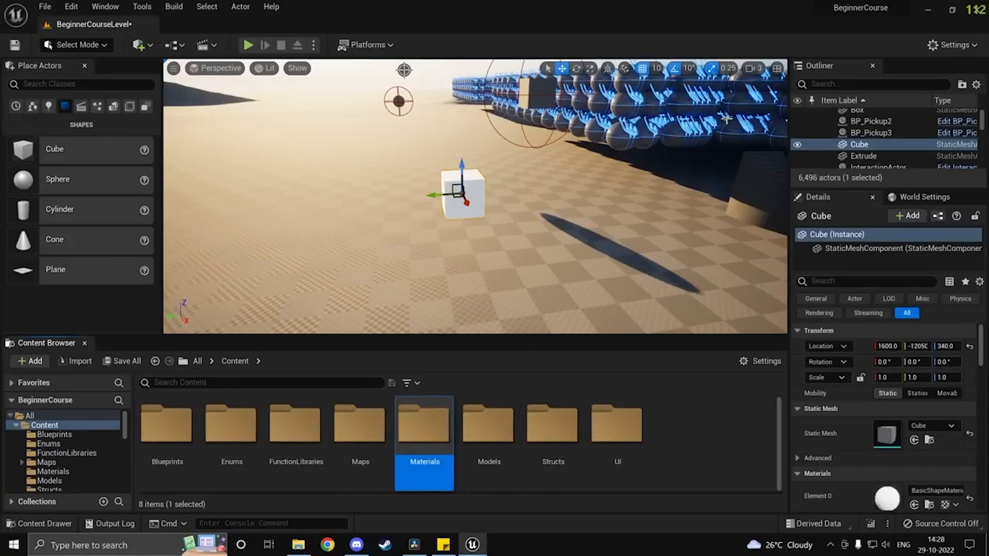
pyautogui.doubleClick(440, 421)
# Step: Create a new Material asset named OurMaterial in the Materials folder
pyautogui.rightClick(274, 433)
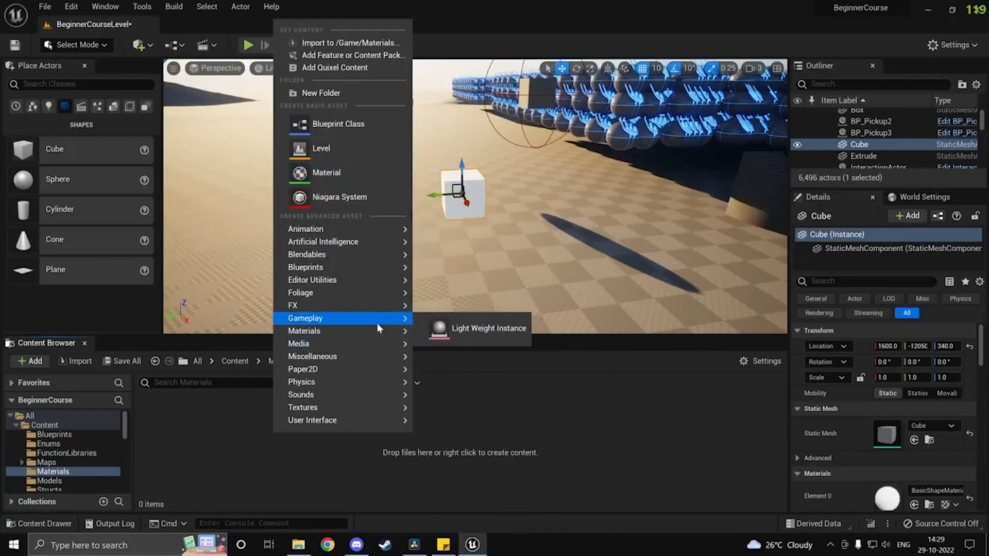
pyautogui.moveTo(361, 331)
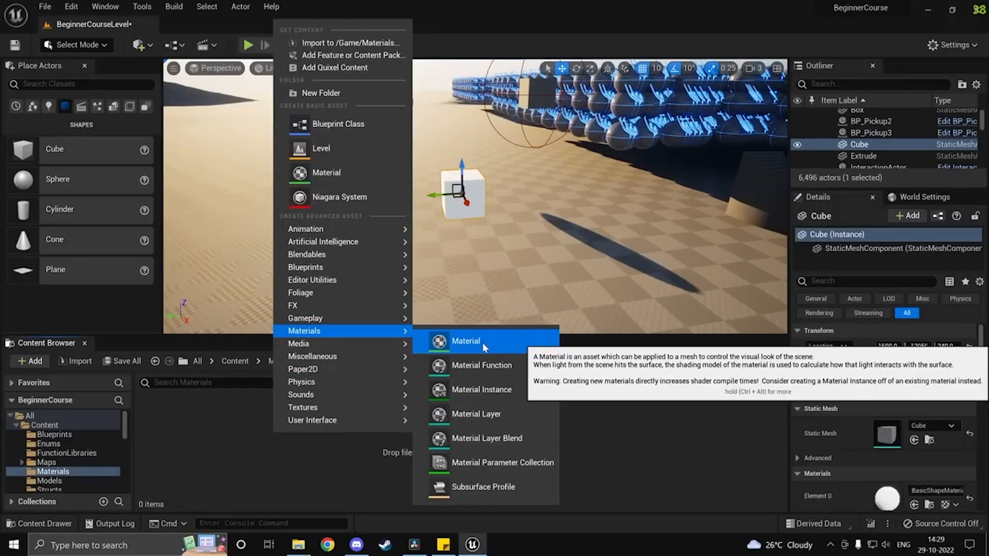
pyautogui.click(482, 342)
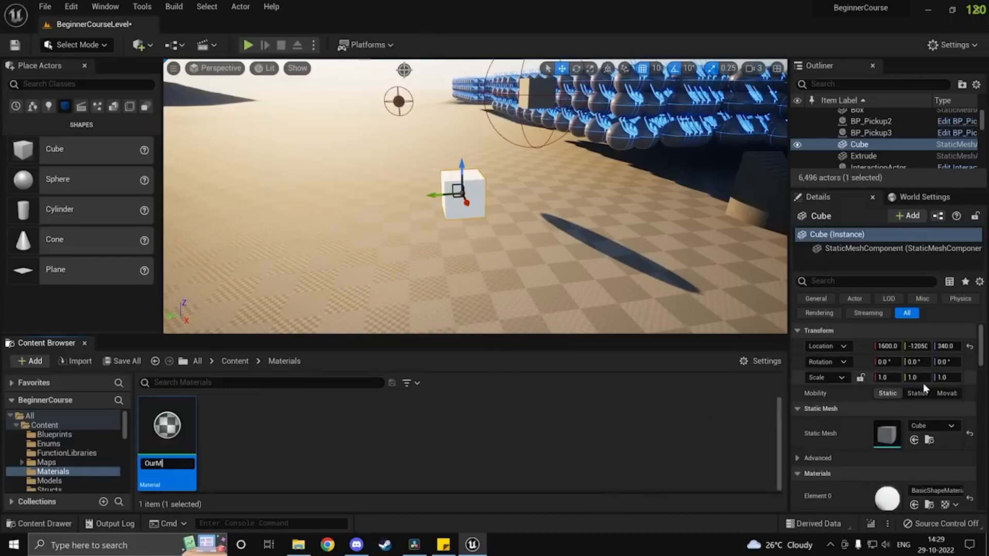
pyautogui.write('OurMaterial')
pyautogui.press('Return')
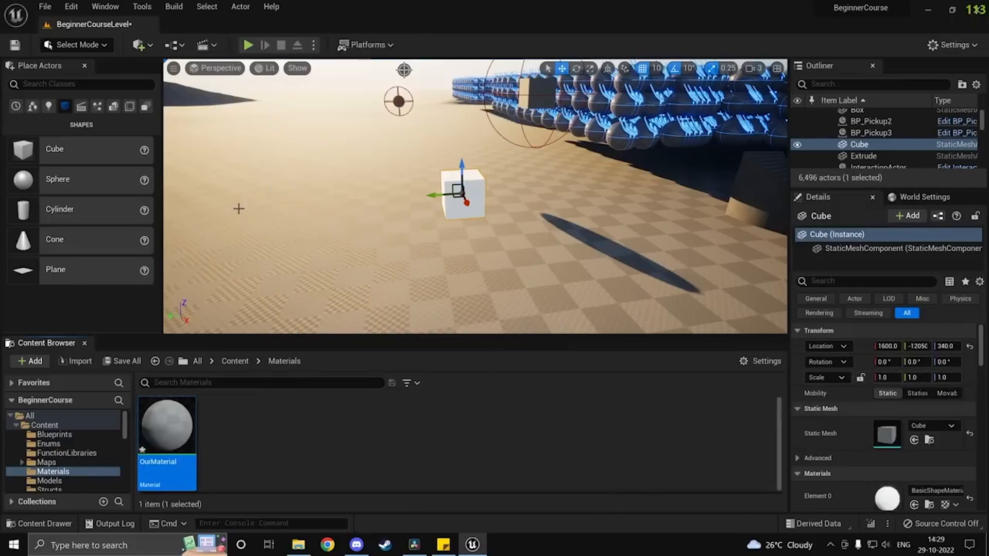
# Step: Apply OurMaterial to the newly placed cube in the level
pyautogui.moveTo(411, 229); pyautogui.dragTo(410, 199, button='right')
pyautogui.press('w')
pyautogui.press('s')
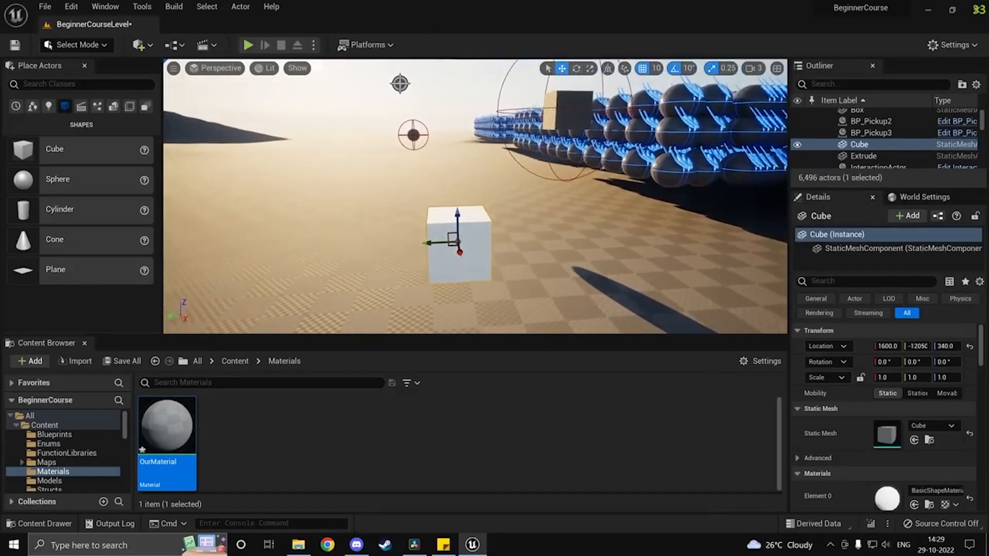
pyautogui.moveTo(447, 268); pyautogui.dragTo(426, 274, button='right')
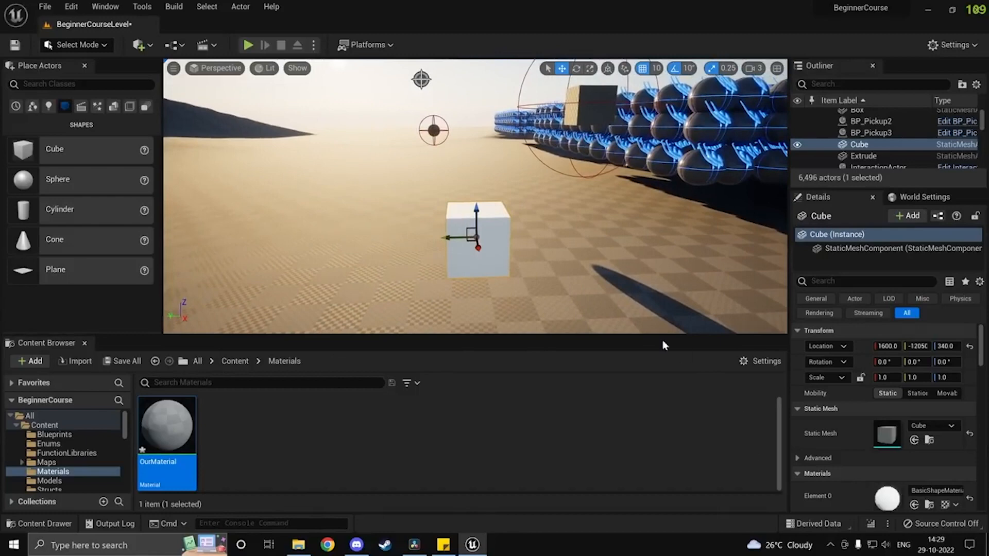
pyautogui.moveTo(628, 295)
pyautogui.mouseDown(button='right')
pyautogui.moveTo(620, 315)
pyautogui.moveTo(618, 302)
pyautogui.mouseUp(button='right')
pyautogui.press('w')
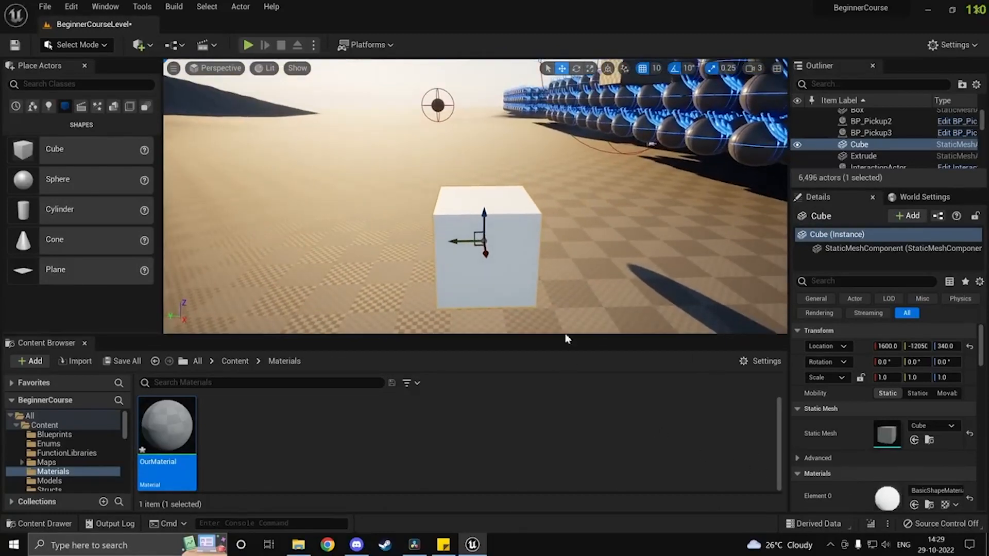
pyautogui.click(411, 453)
pyautogui.moveTo(576, 225); pyautogui.dragTo(513, 258, button='right')
pyautogui.moveTo(166, 427); pyautogui.dragTo(454, 236)
pyautogui.moveTo(167, 427); pyautogui.dragTo(447, 223)
# Step: Open OurMaterial in the material editor to view its graph, and minimize the editor window
pyautogui.doubleClick(166, 427)
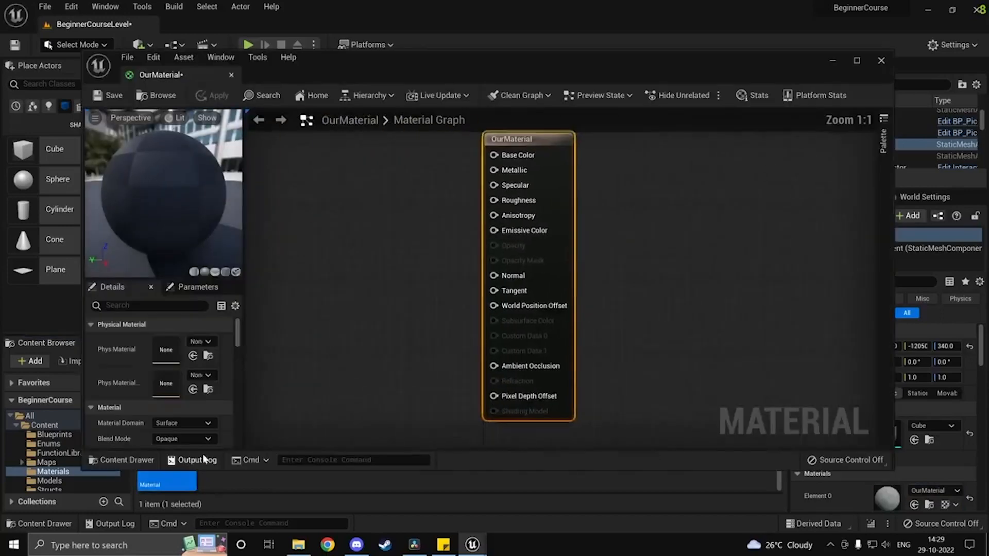
pyautogui.click(833, 60)
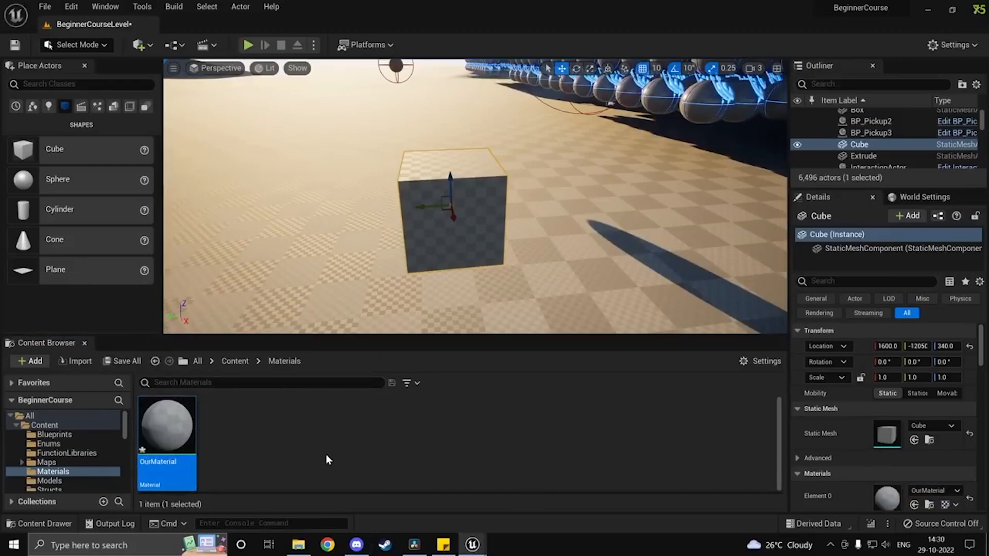
# Step: Select the Extrude wall mesh with the opening so its material slots can be inspected
pyautogui.moveTo(605, 232); pyautogui.dragTo(619, 255, button='right')
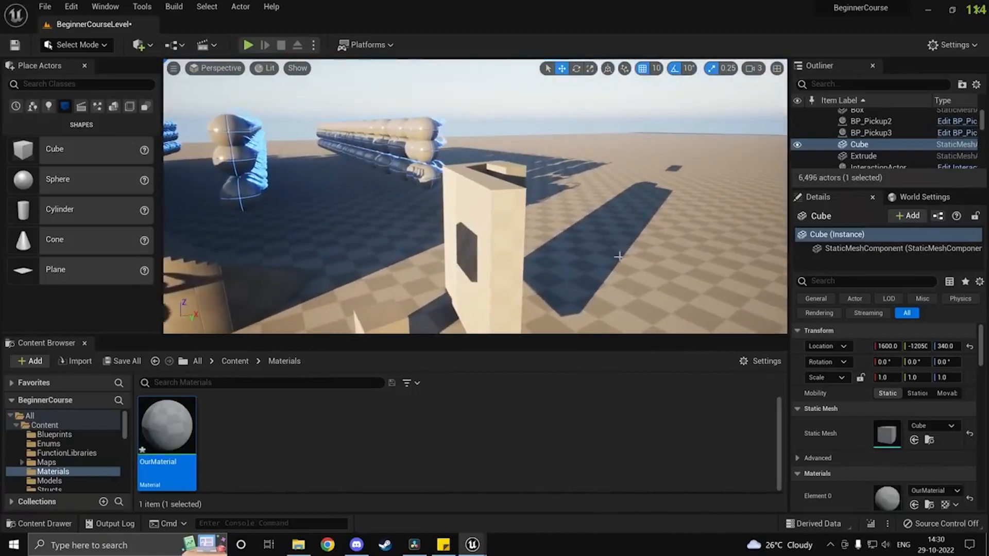
pyautogui.click(504, 249)
pyautogui.moveTo(504, 249); pyautogui.dragTo(489, 227, button='right')
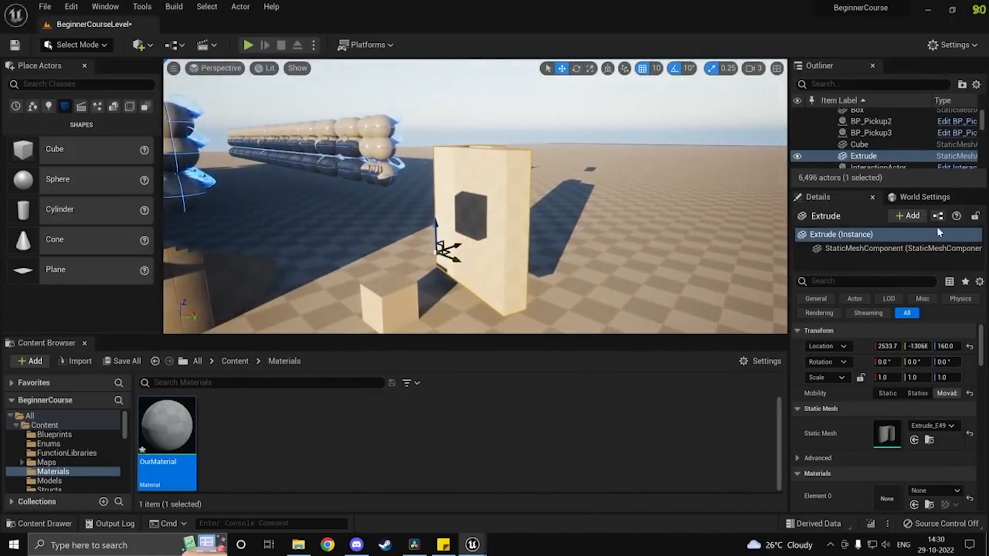
# Step: Locate the Extrude actor's static mesh in the content browser and open it in the mesh editor
pyautogui.moveTo(669, 206); pyautogui.dragTo(442, 231, button='right')
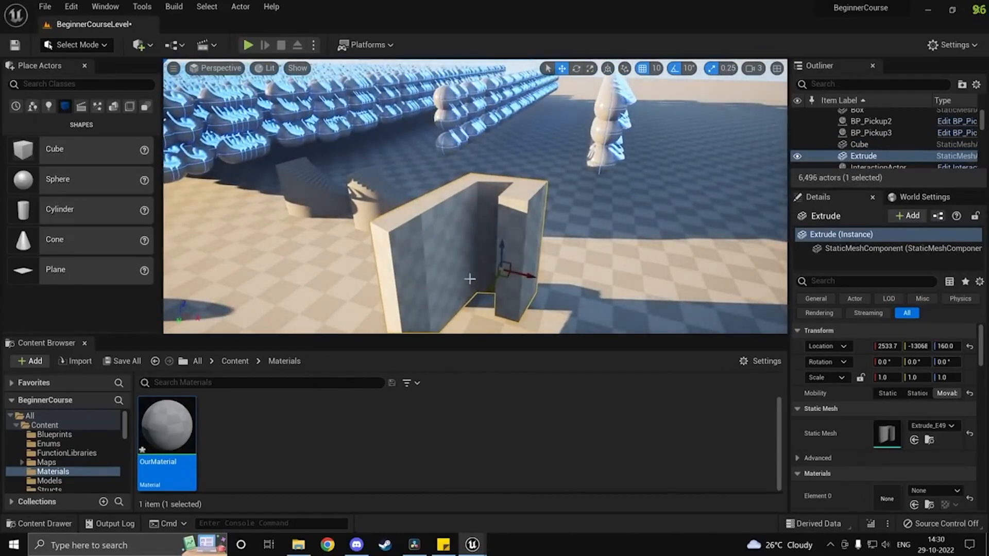
pyautogui.click(930, 440)
pyautogui.doubleClick(231, 443)
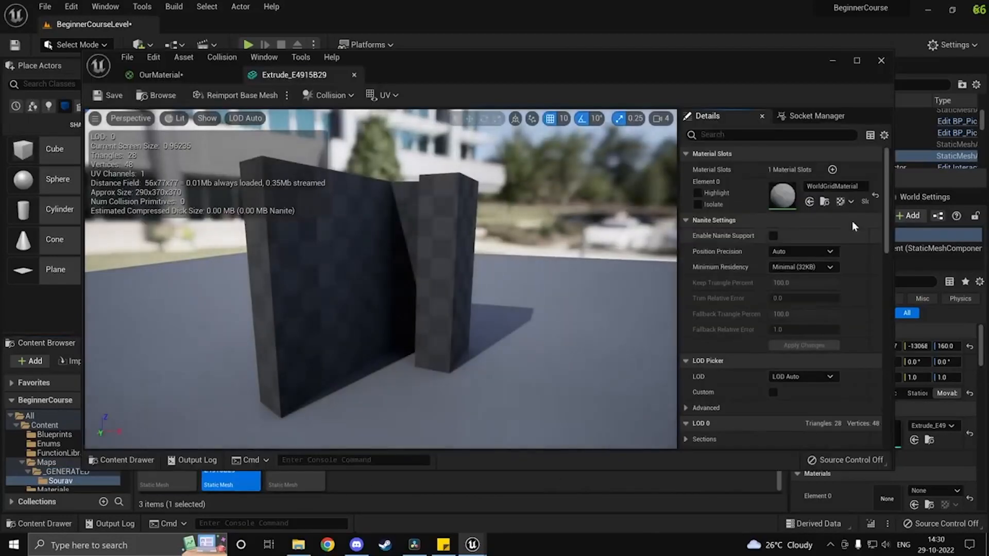
# Step: Browse to the mesh's current material, then return to the project's Content/Materials folder and select OurMaterial
pyautogui.click(825, 201)
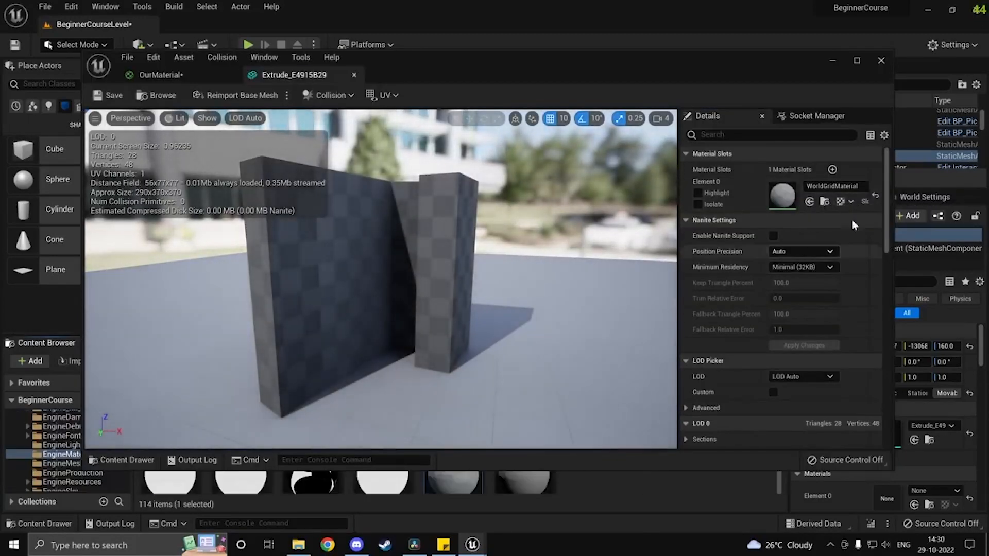
pyautogui.click(832, 62)
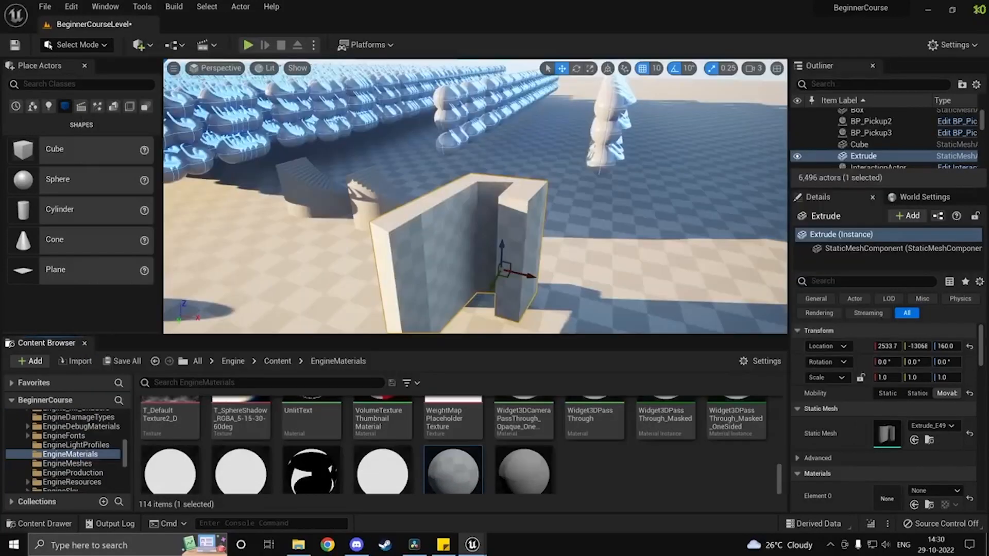
pyautogui.click(233, 361)
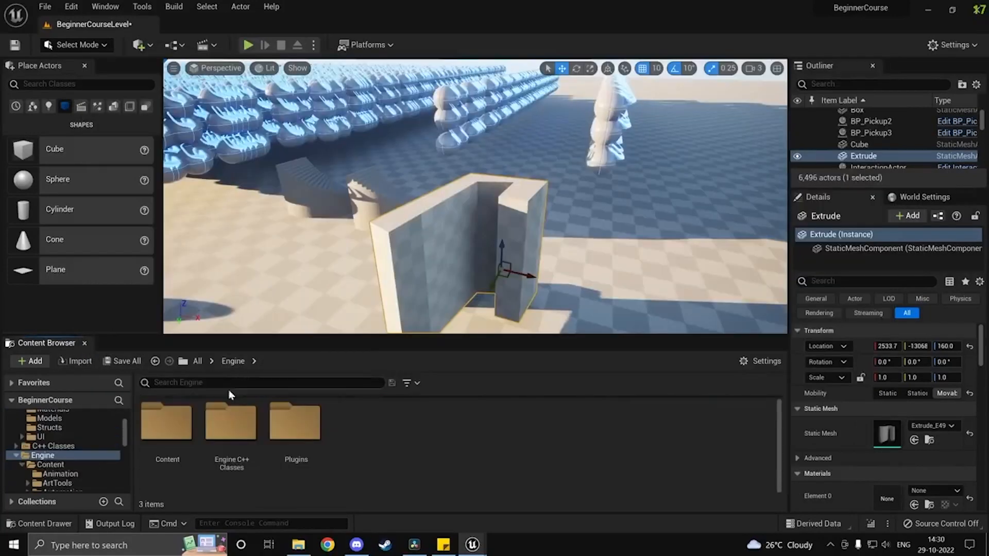
pyautogui.click(197, 361)
pyautogui.doubleClick(227, 419)
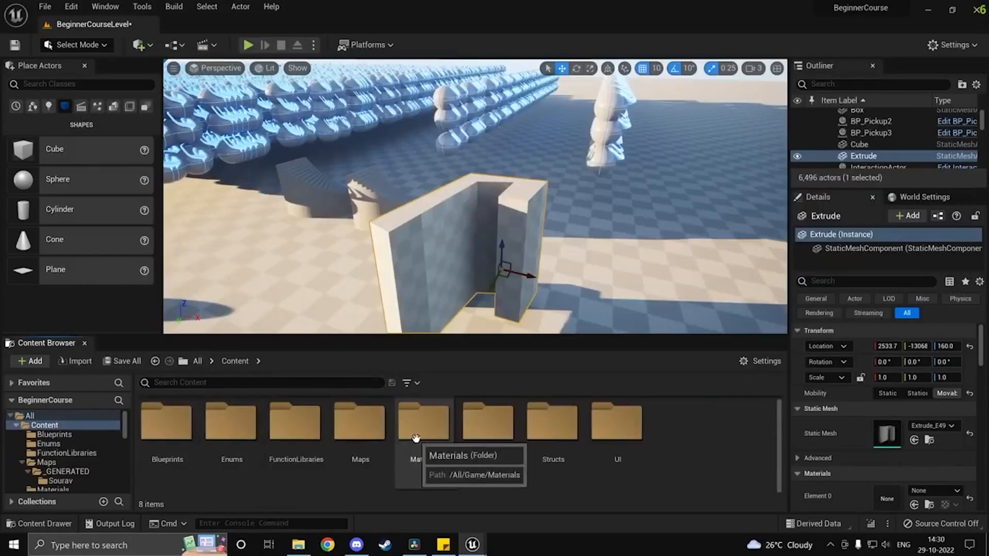
pyautogui.doubleClick(427, 420)
pyautogui.click(168, 448)
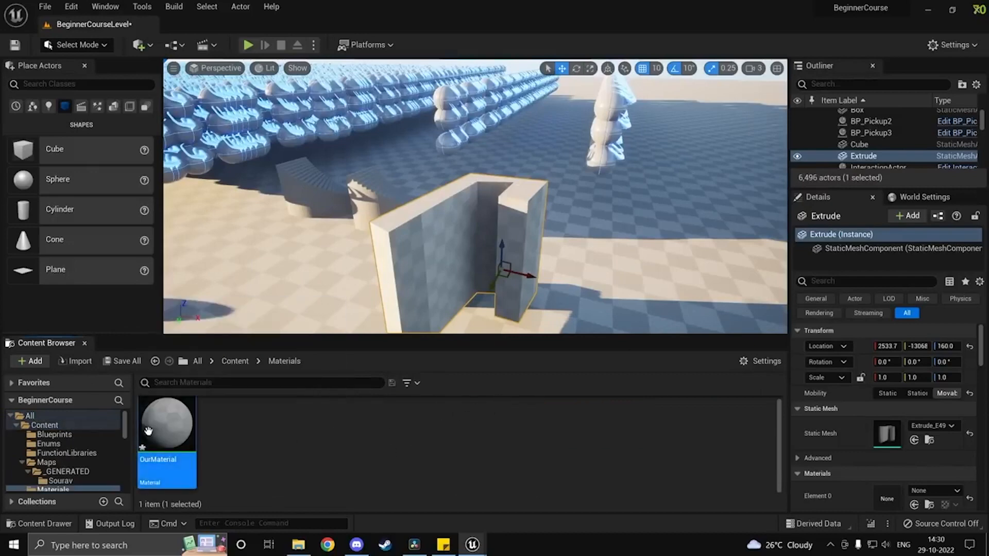
# Step: Assign OurMaterial to the mesh's Element 0 material slot and view the Extrude actor in the level
pyautogui.hotkey('alt', 'Tab')
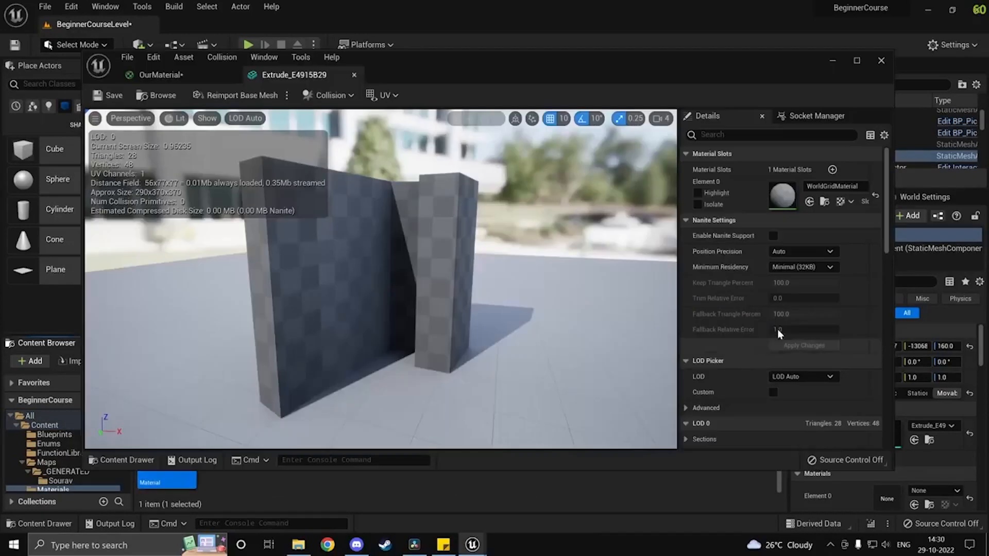
pyautogui.click(809, 201)
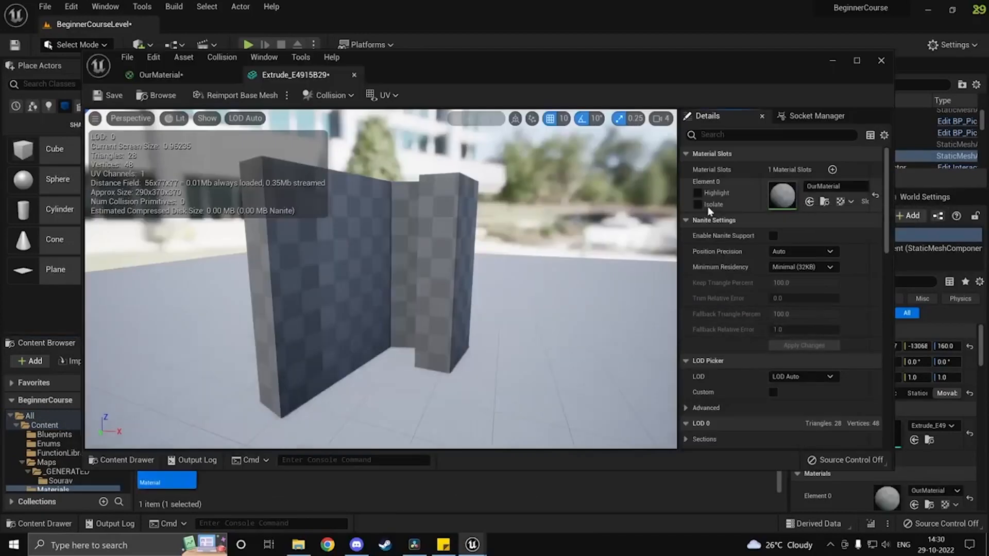
pyautogui.click(857, 61)
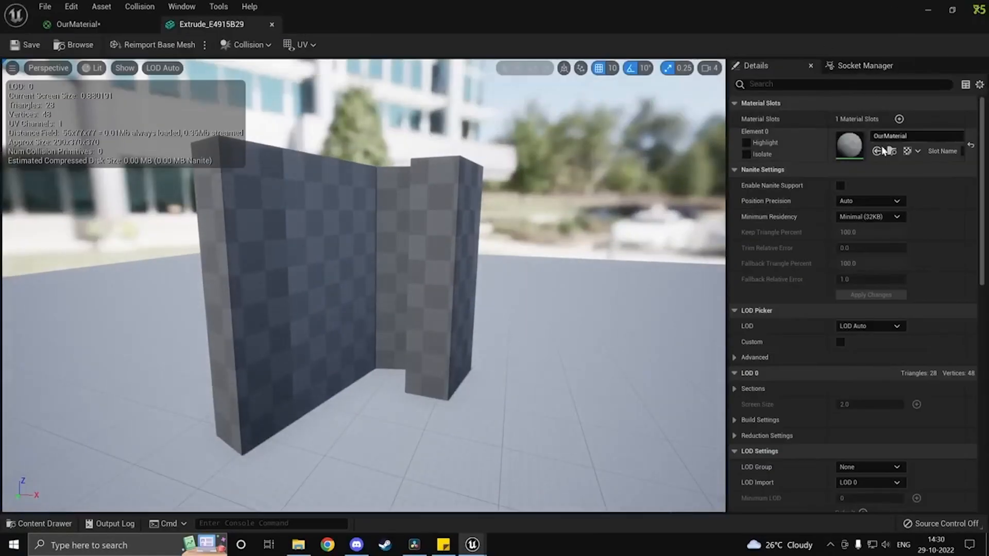
pyautogui.click(928, 9)
pyautogui.press('f')
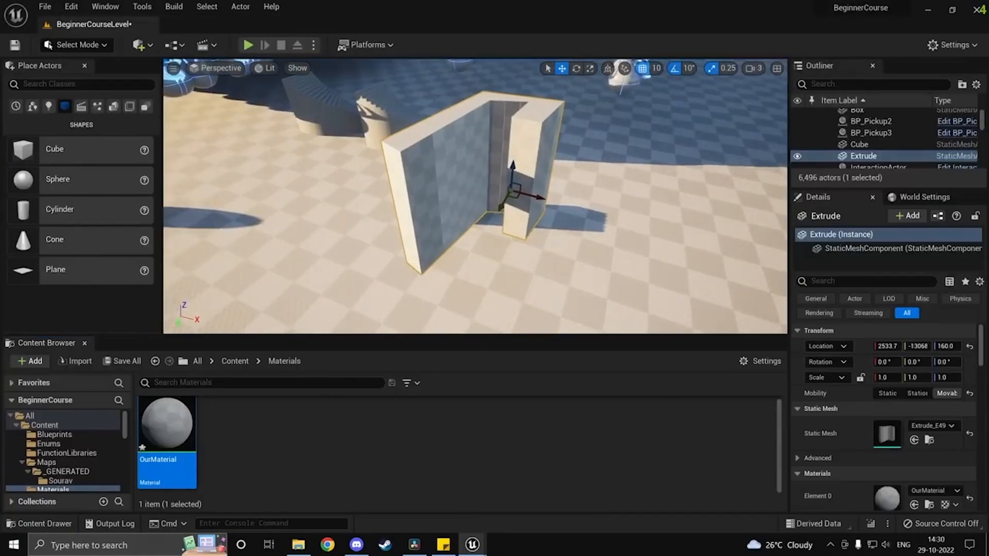
# Step: Open OurMaterial in the material editor and save it
pyautogui.doubleClick(176, 480)
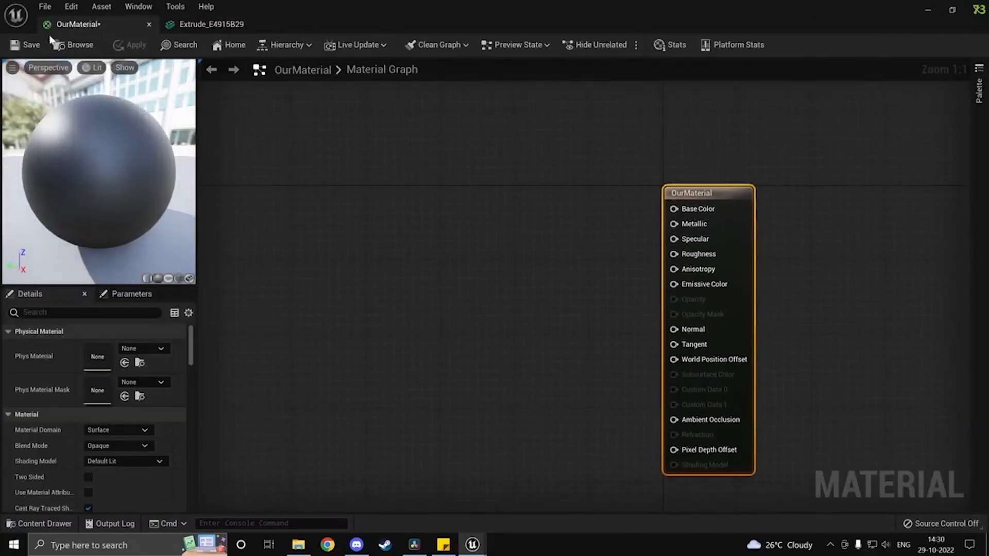
pyautogui.click(26, 45)
pyautogui.click(75, 44)
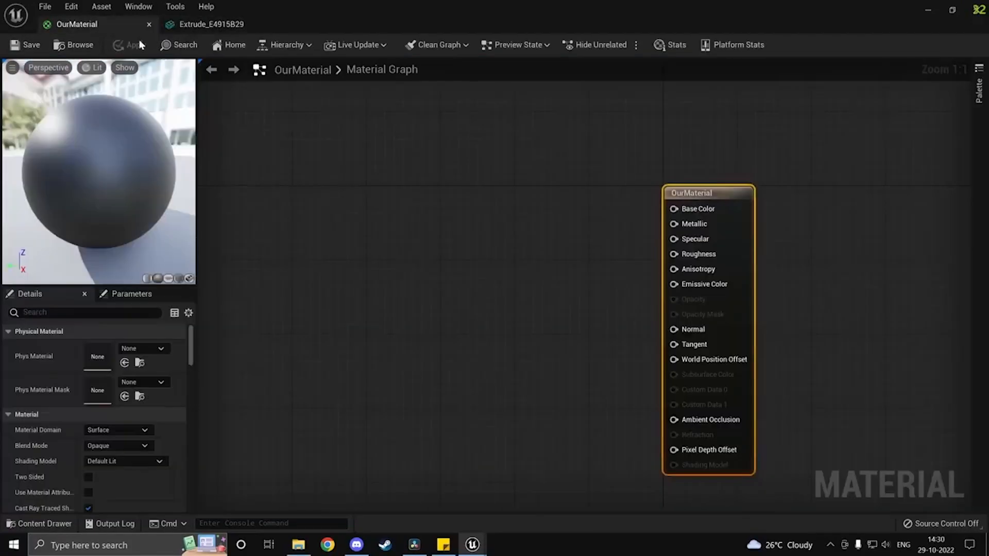
pyautogui.click(546, 276)
pyautogui.moveTo(626, 250); pyautogui.dragTo(532, 216, button='right')
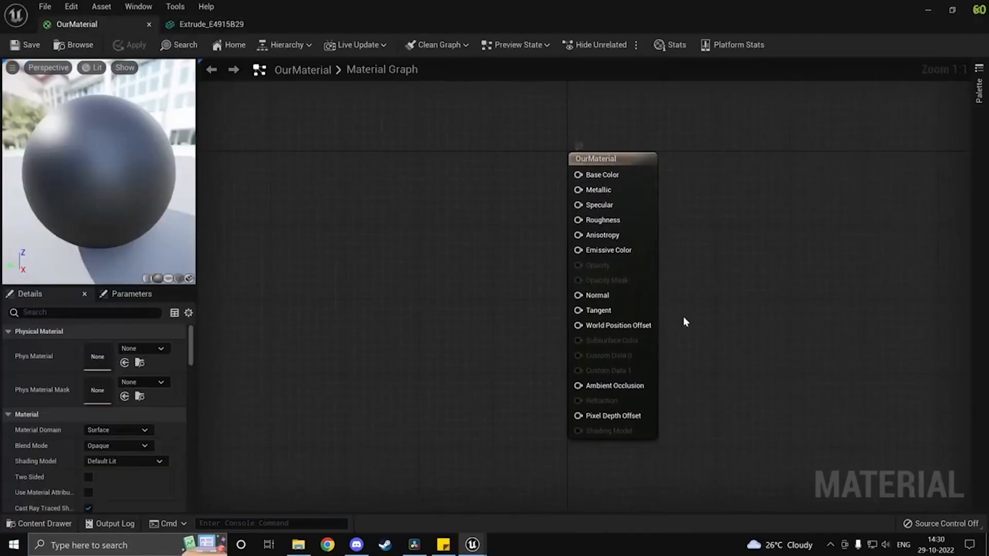
pyautogui.moveTo(445, 321); pyautogui.dragTo(498, 396, button='right')
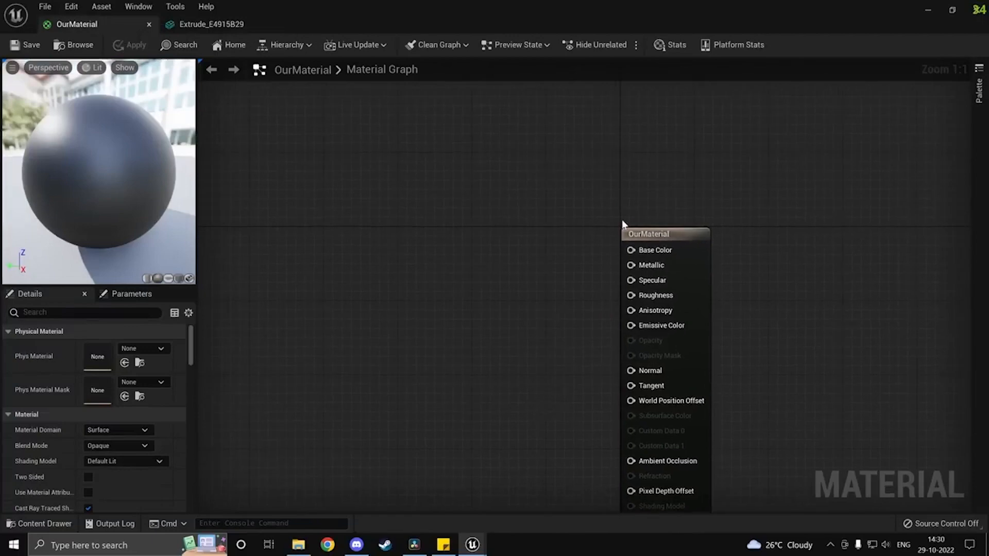
pyautogui.moveTo(633, 252)
pyautogui.mouseDown()
pyautogui.moveTo(686, 285)
pyautogui.moveTo(632, 251)
pyautogui.mouseUp()
pyautogui.press('c')
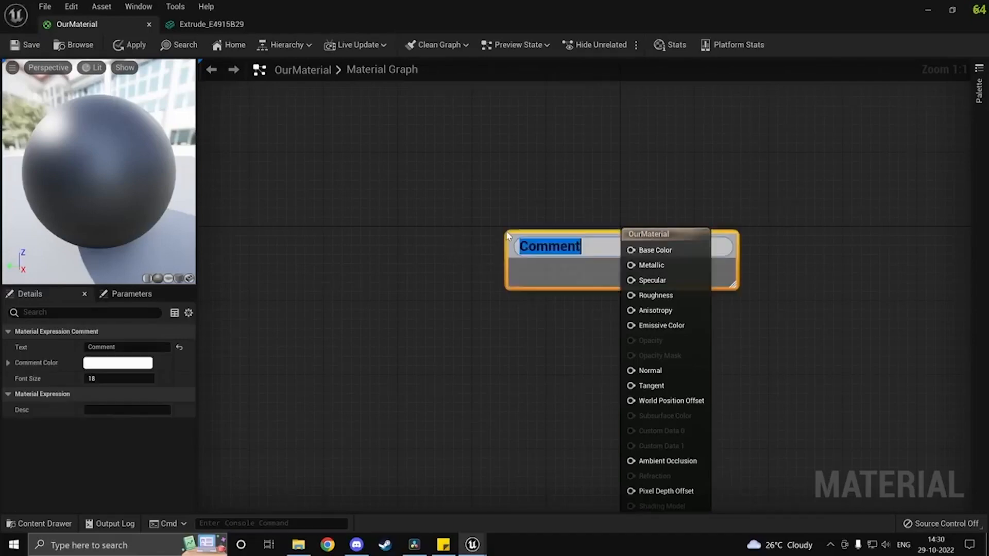
pyautogui.click(548, 318)
pyautogui.moveTo(512, 147); pyautogui.dragTo(568, 359)
pyautogui.press('Delete')
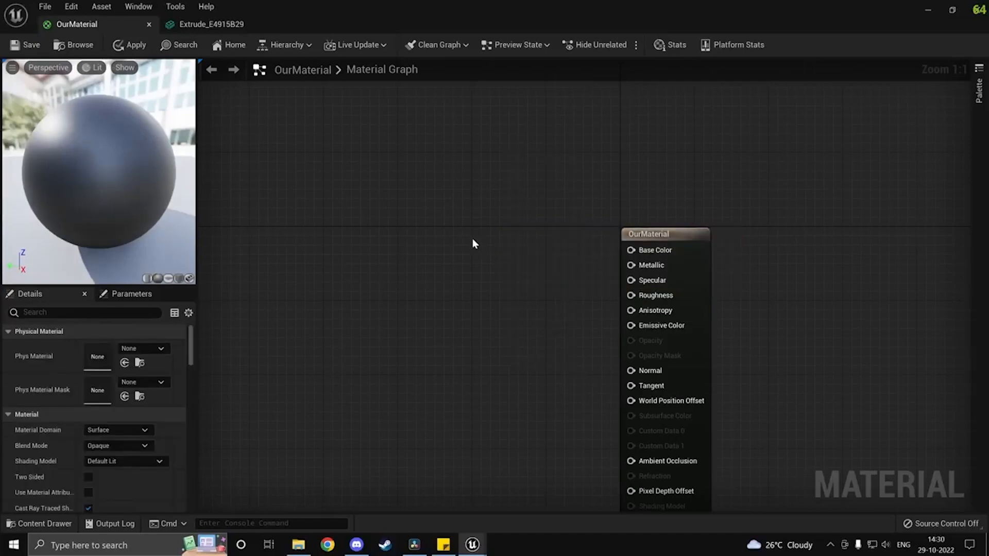
# Step: Add a Constant node beside the material node and connect it to the Base Color input
pyautogui.click(517, 252)
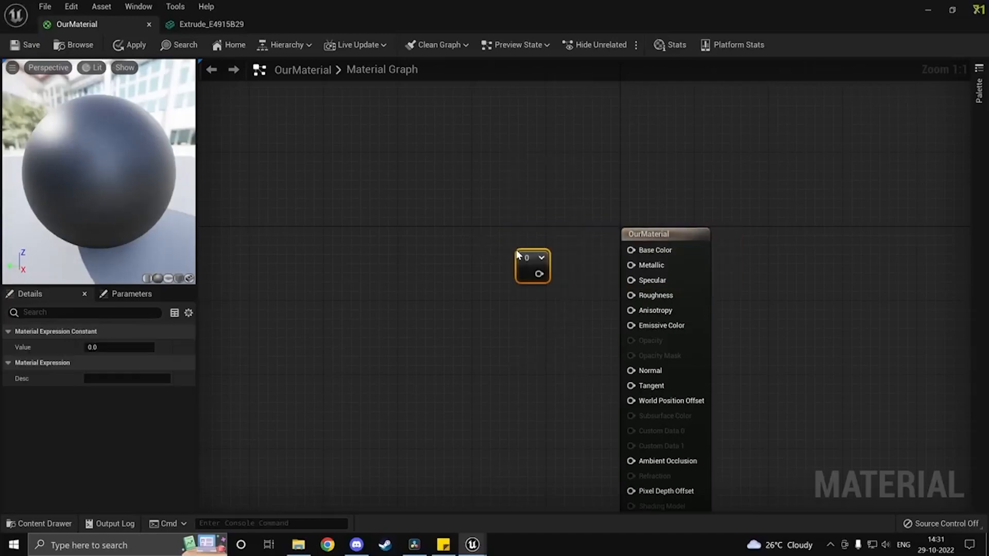
pyautogui.click(420, 393)
pyautogui.moveTo(528, 258)
pyautogui.mouseDown()
pyautogui.moveTo(527, 270)
pyautogui.moveTo(522, 245)
pyautogui.mouseUp()
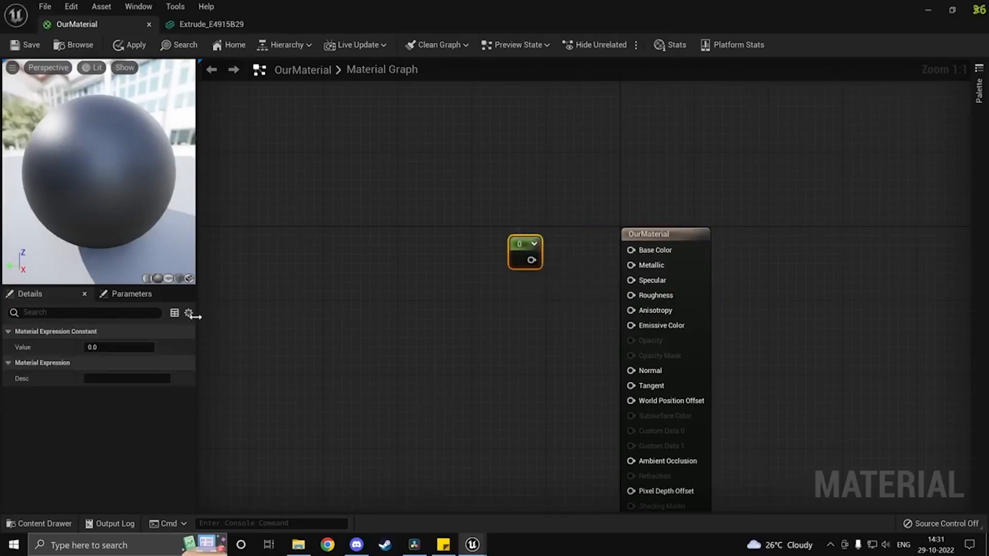
pyautogui.click(95, 347)
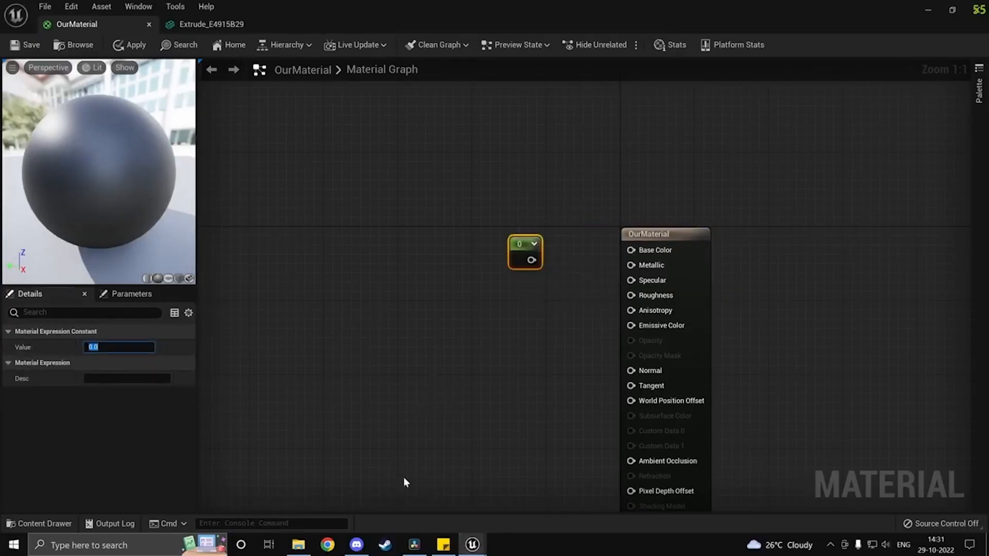
pyautogui.click(438, 337)
pyautogui.click(533, 245)
pyautogui.moveTo(561, 219); pyautogui.dragTo(471, 305)
pyautogui.click(404, 431)
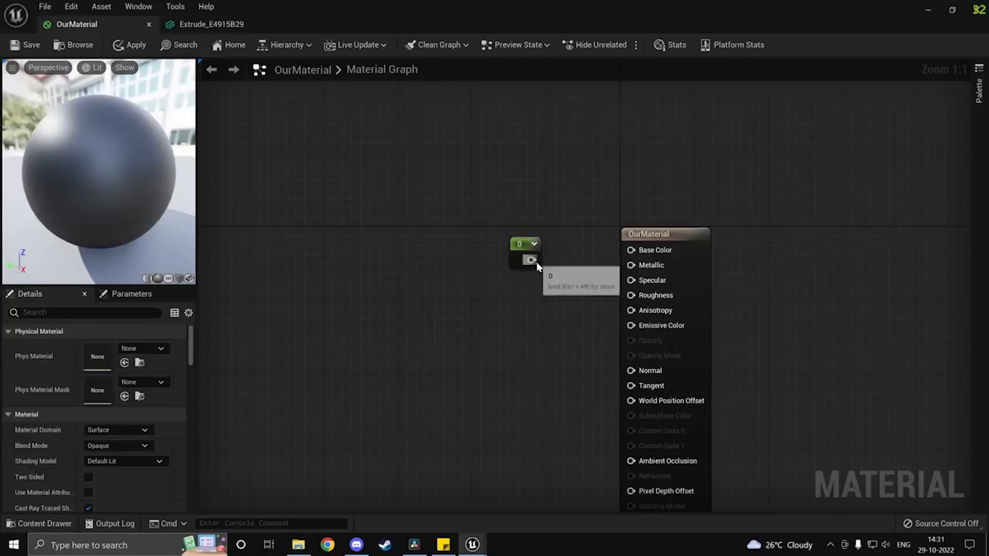
pyautogui.moveTo(536, 262); pyautogui.dragTo(635, 253)
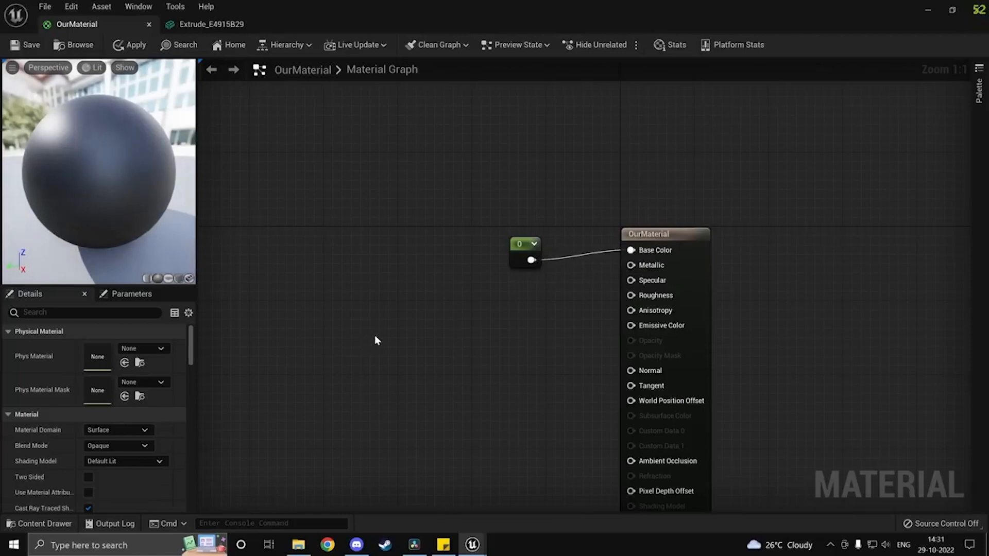
# Step: Save OurMaterial and check how it looks on the Extrude mesh
pyautogui.click(26, 45)
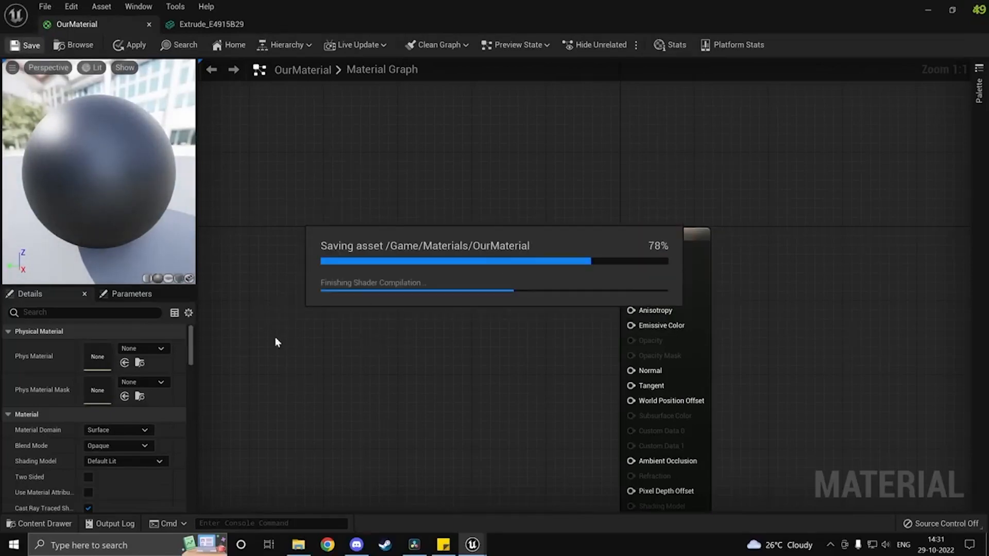
pyautogui.click(206, 24)
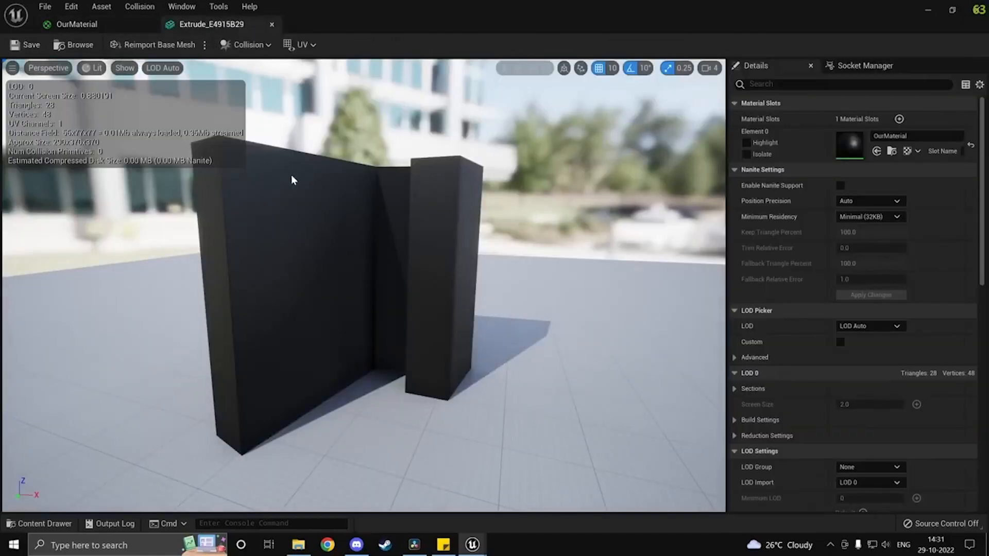
pyautogui.click(60, 30)
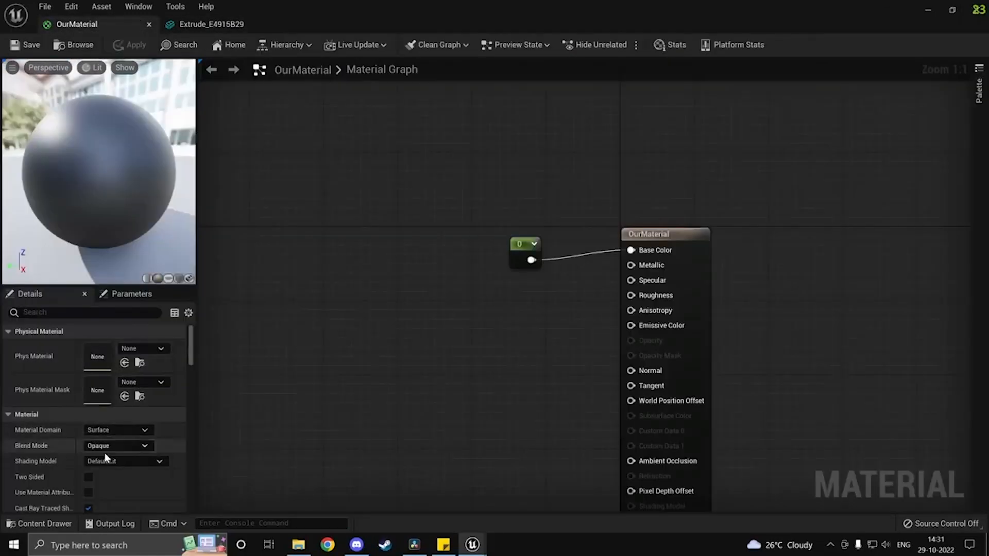
# Step: Set the Constant node's value to 0.138667, save the material and check it on the Extrude mesh
pyautogui.click(519, 256)
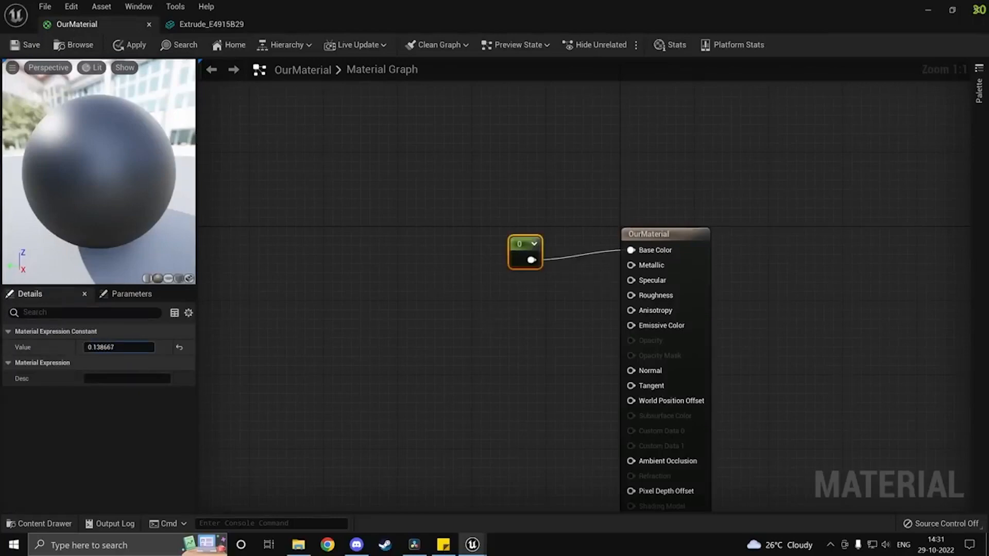
pyautogui.click(25, 45)
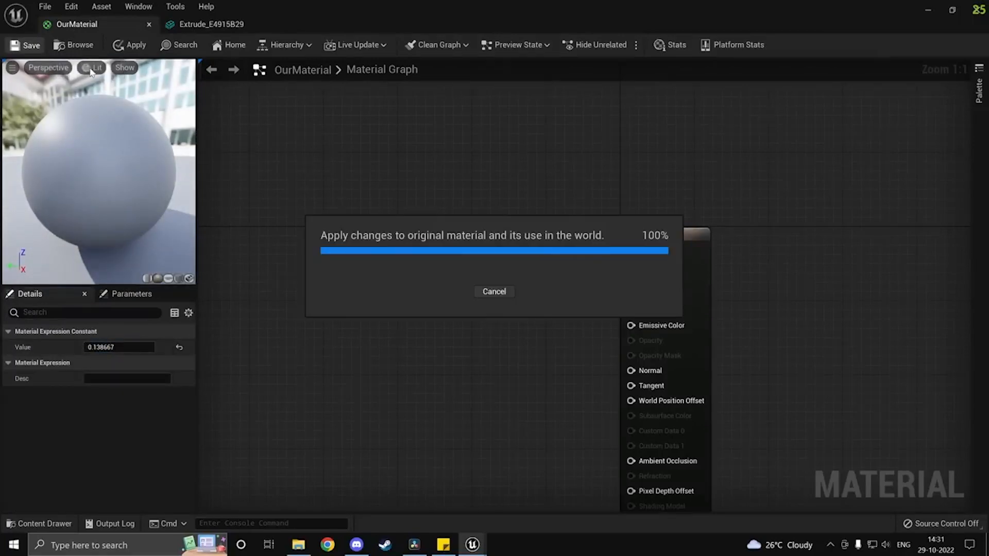
pyautogui.click(200, 22)
pyautogui.click(76, 24)
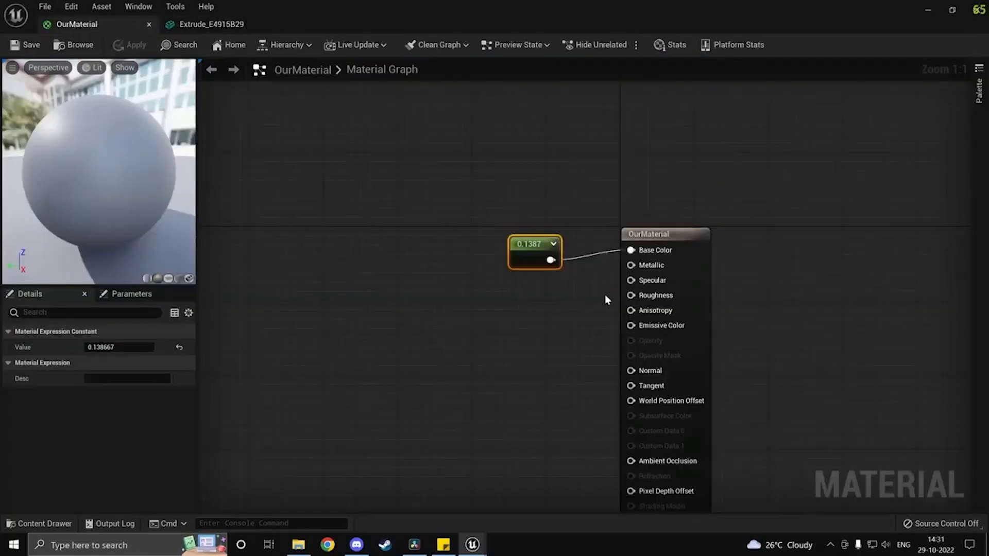
# Step: Set the Constant node's value to 1 and save the material
pyautogui.click(129, 347)
pyautogui.write('1')
pyautogui.press('Return')
pyautogui.click(386, 349)
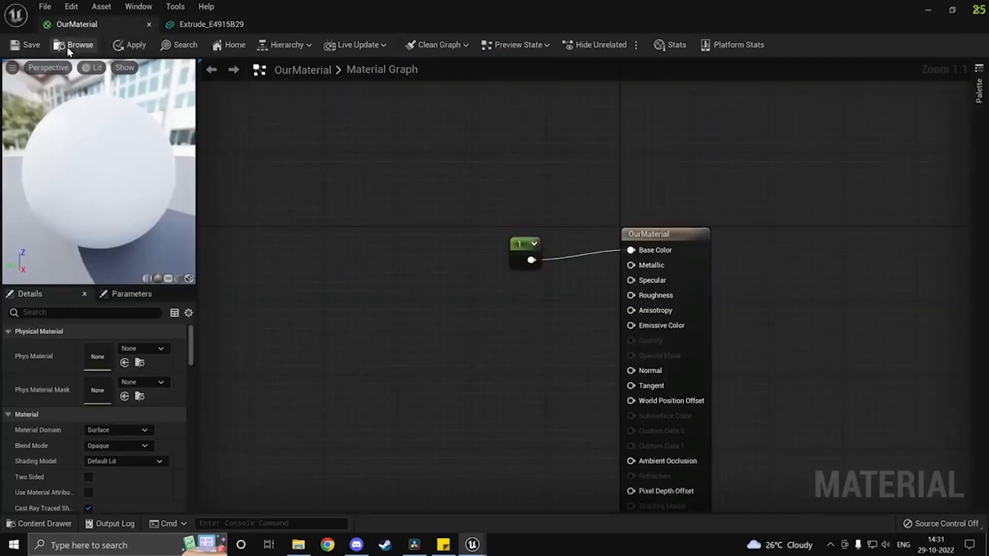
pyautogui.hotkey('ctrl', 's')
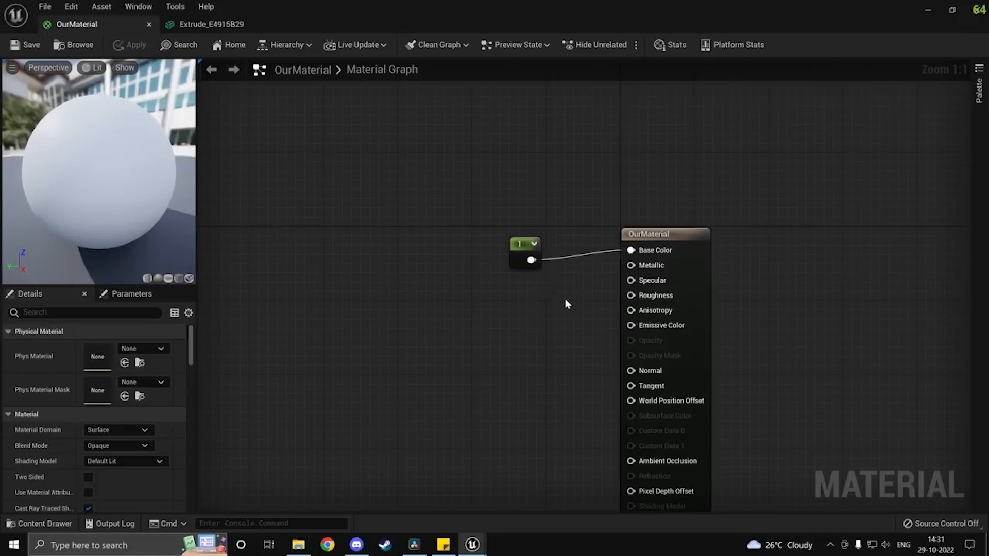
# Step: Replace the Constant node with a Constant3Vector node connected to Base Color and aligned with that input
pyautogui.press('Delete')
pyautogui.rightClick(464, 249)
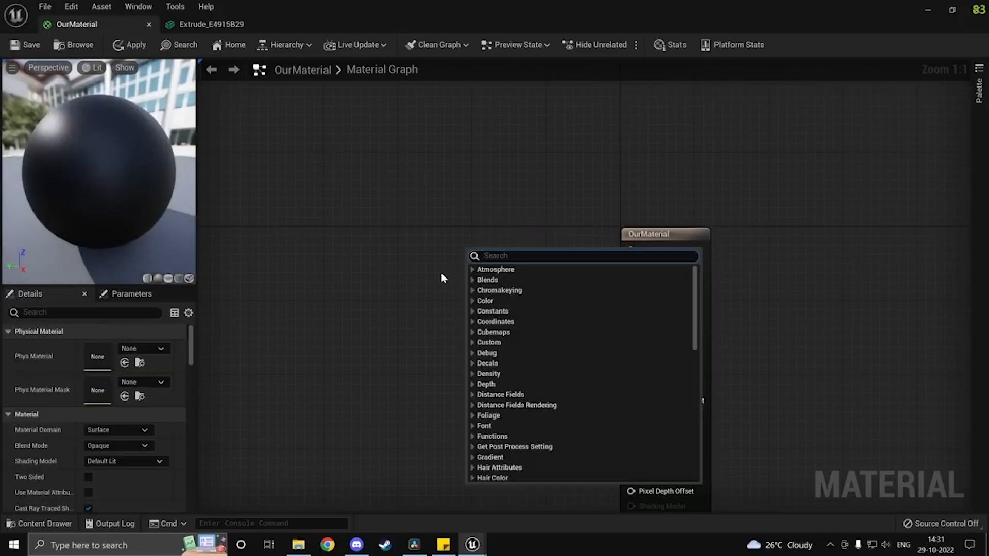
pyautogui.click(466, 243)
pyautogui.click(463, 252)
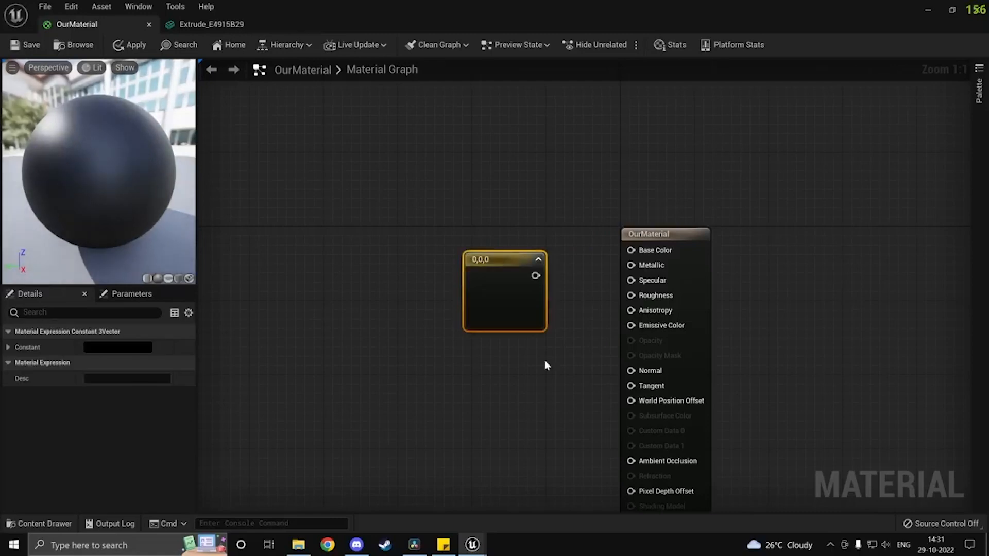
pyautogui.moveTo(536, 276); pyautogui.dragTo(630, 250)
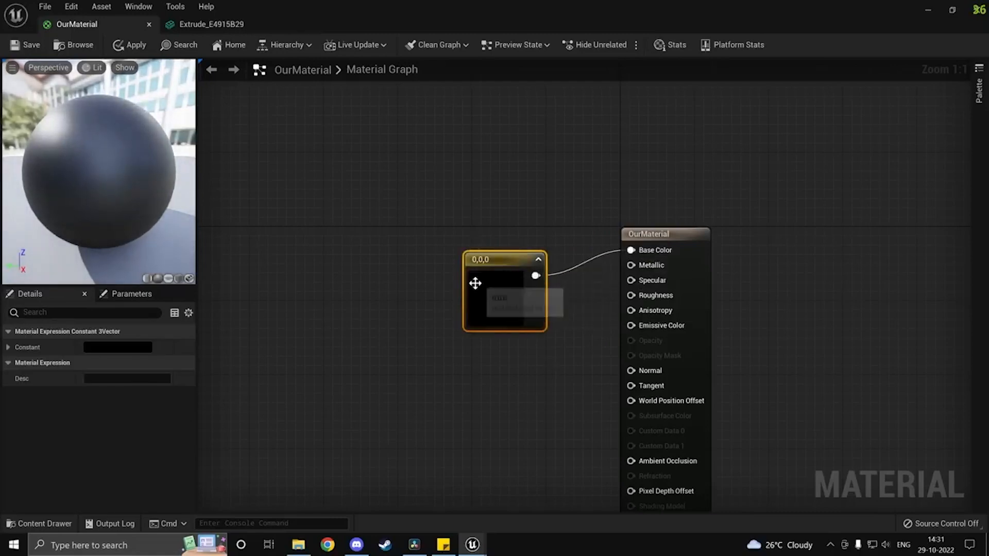
pyautogui.moveTo(474, 288); pyautogui.dragTo(528, 276)
pyautogui.click(565, 388)
# Step: Set the Constant3Vector node's R value to 1.0, save the material and check the color on the Extrude mesh
pyautogui.click(538, 300)
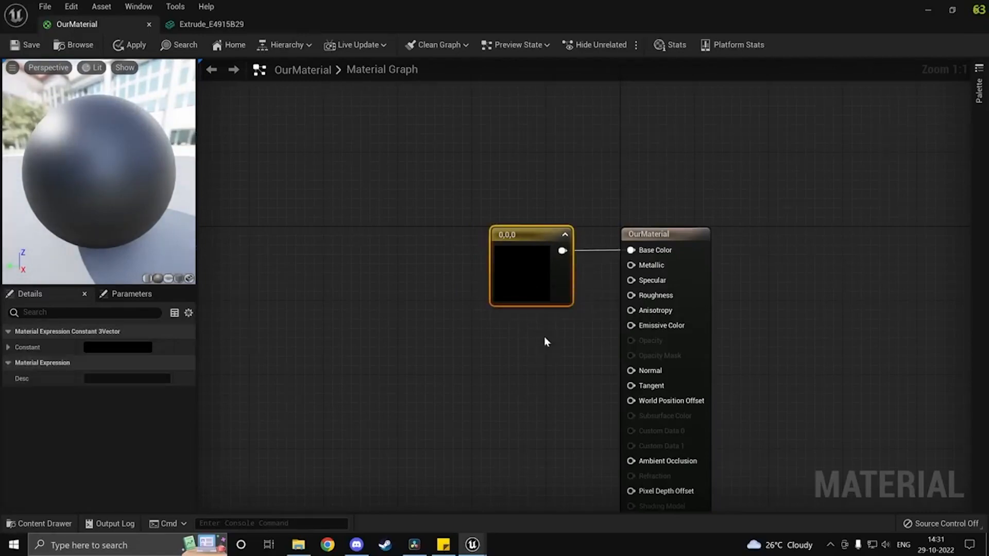
pyautogui.click(8, 348)
pyautogui.click(129, 363)
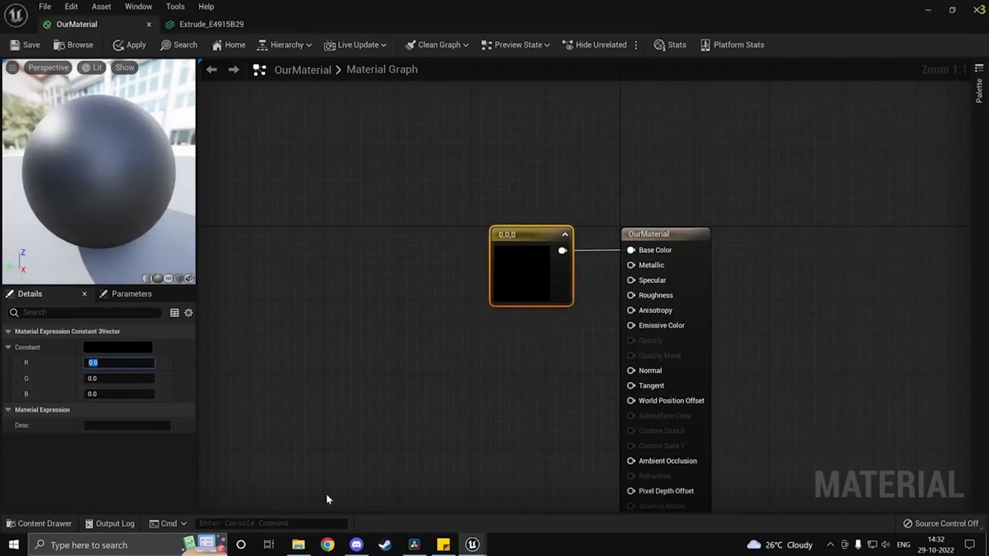
pyautogui.write('12')
pyautogui.press('Return')
pyautogui.click(33, 45)
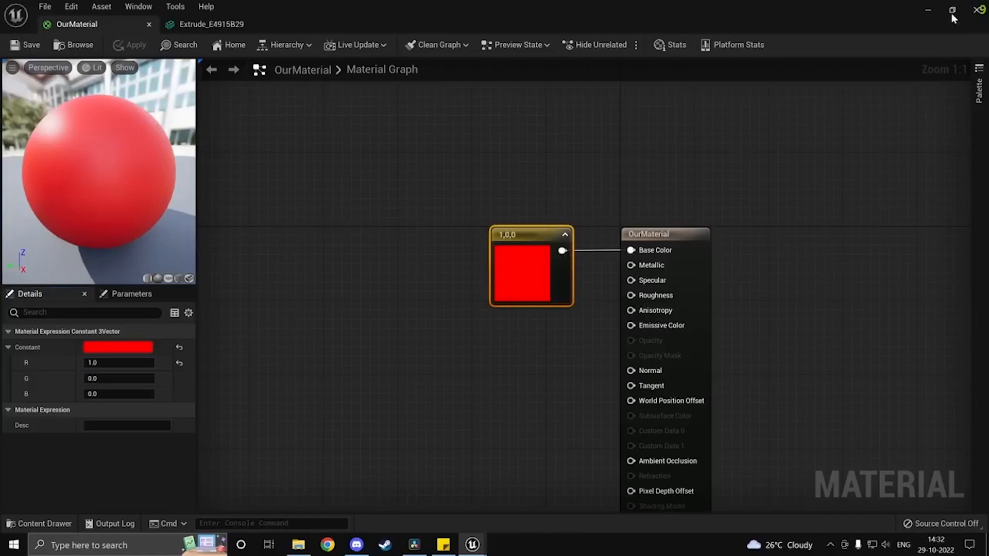
pyautogui.click(928, 10)
pyautogui.moveTo(571, 196); pyautogui.dragTo(528, 237, button='right')
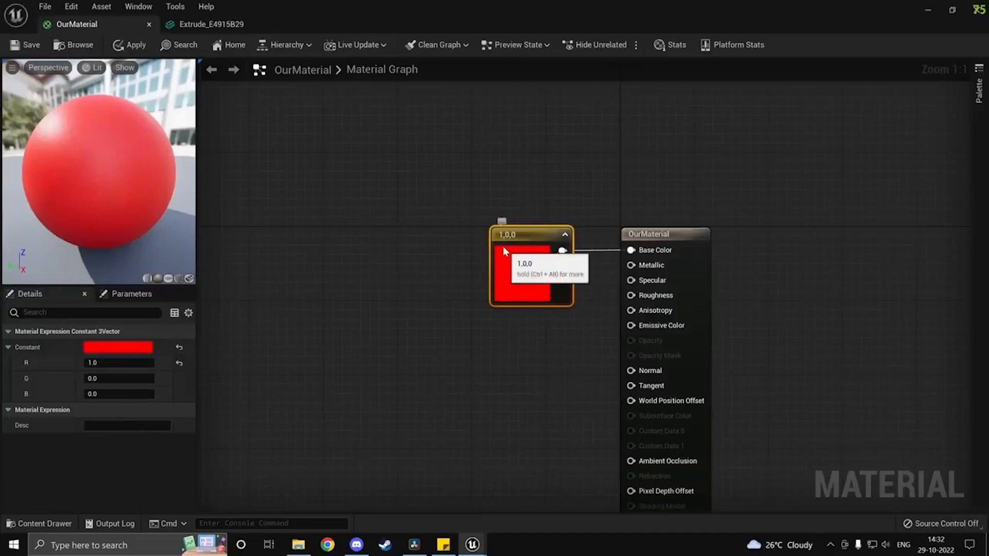
# Step: Move the Constant3Vector node up and away from the OurMaterial node, and shrink the material editor to a floating window
pyautogui.moveTo(504, 252); pyautogui.dragTo(394, 150)
pyautogui.click(954, 10)
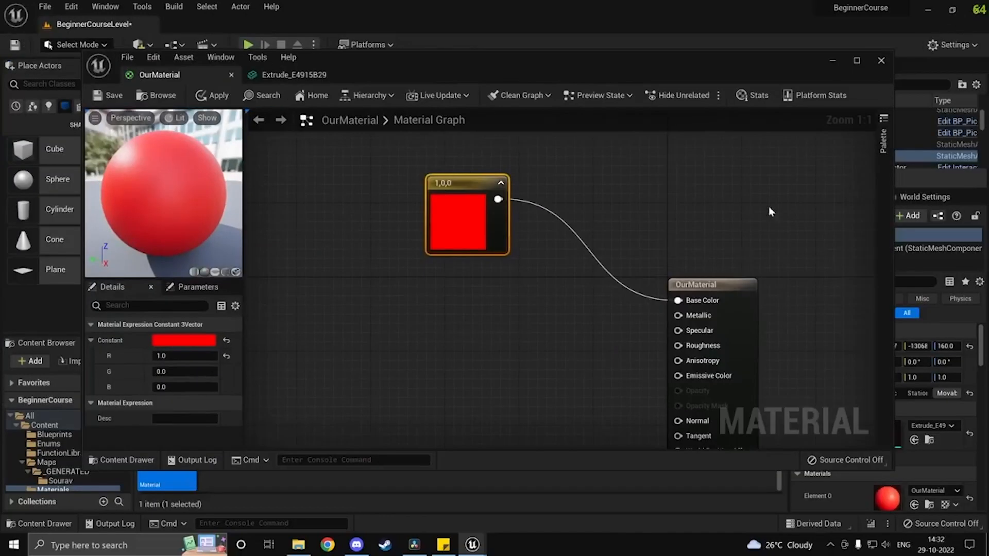
pyautogui.click(447, 493)
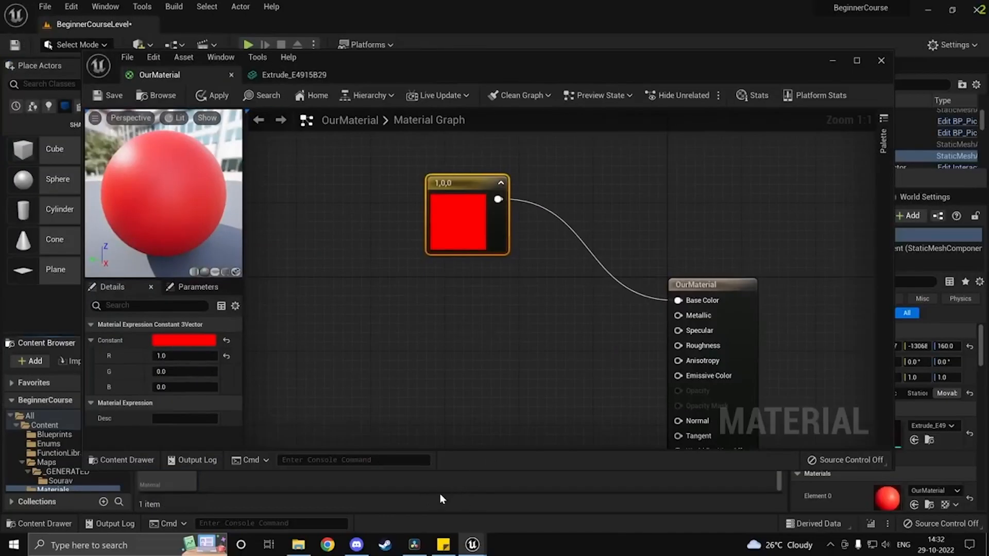
# Step: Switch to Chrome, search Google for cc0 textures and open the full asset list on ambientCG
pyautogui.click(337, 543)
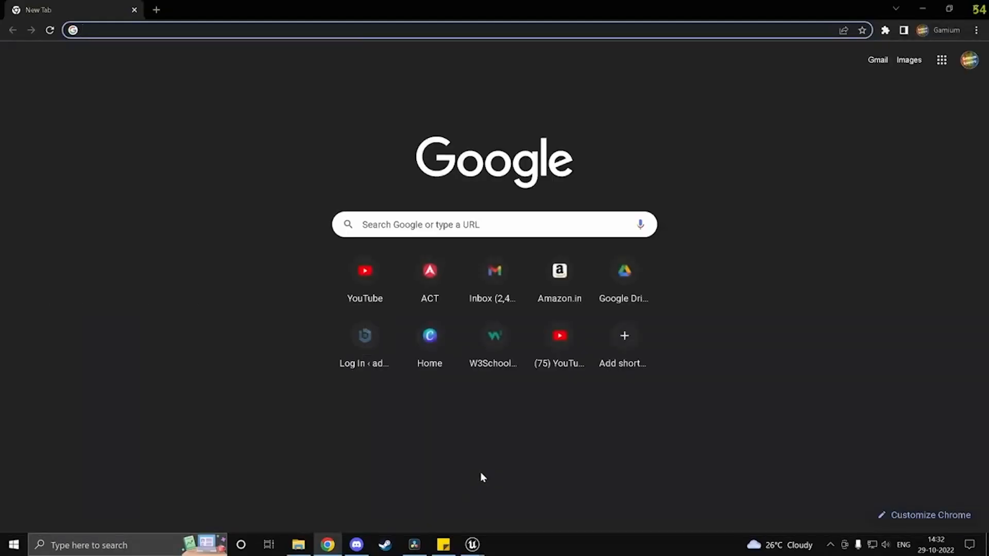
pyautogui.write('cc0')
pyautogui.press('Down')
pyautogui.press('Return')
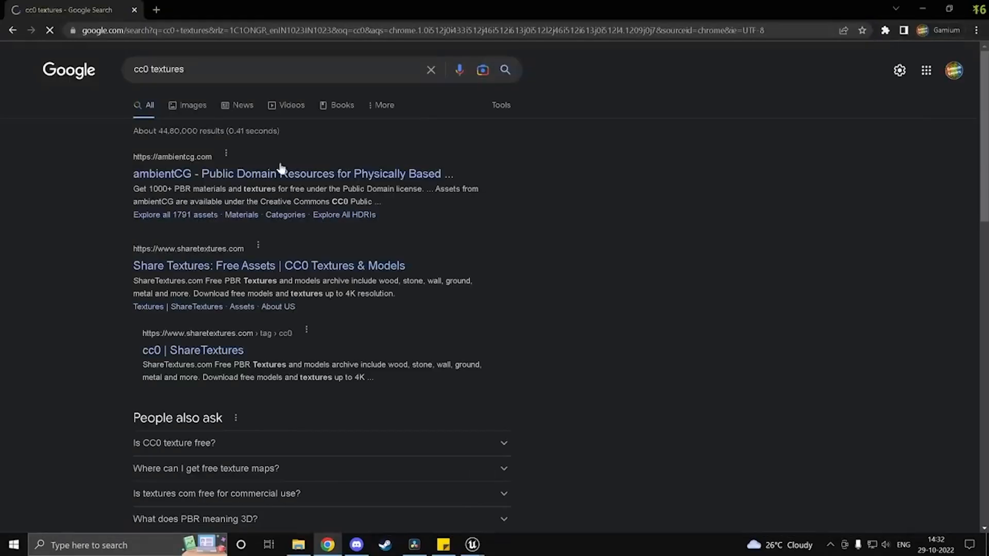
pyautogui.click(331, 172)
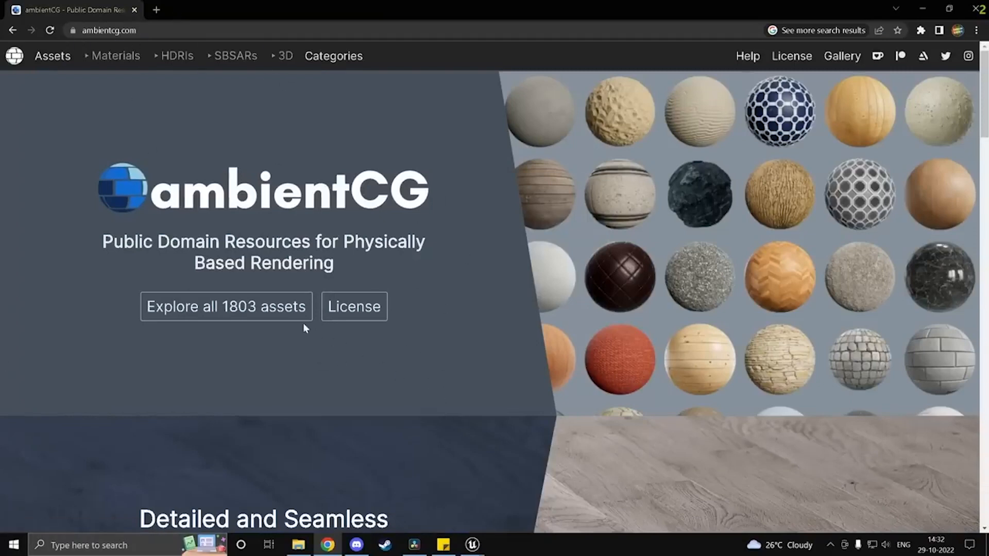
pyautogui.click(238, 304)
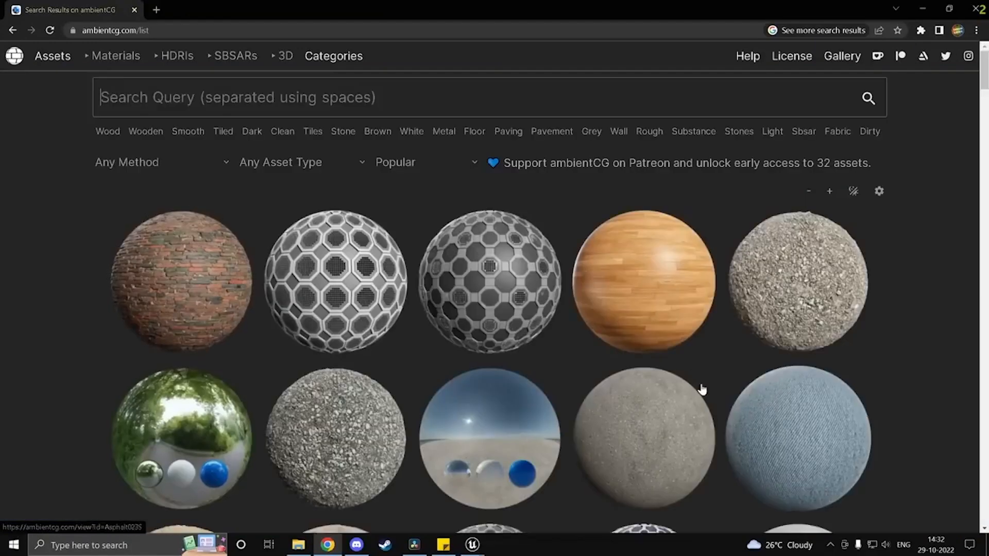
# Step: Download the 1K-JPG zip of the Wood Floor 051 material and show the file in its download folder
pyautogui.click(678, 278)
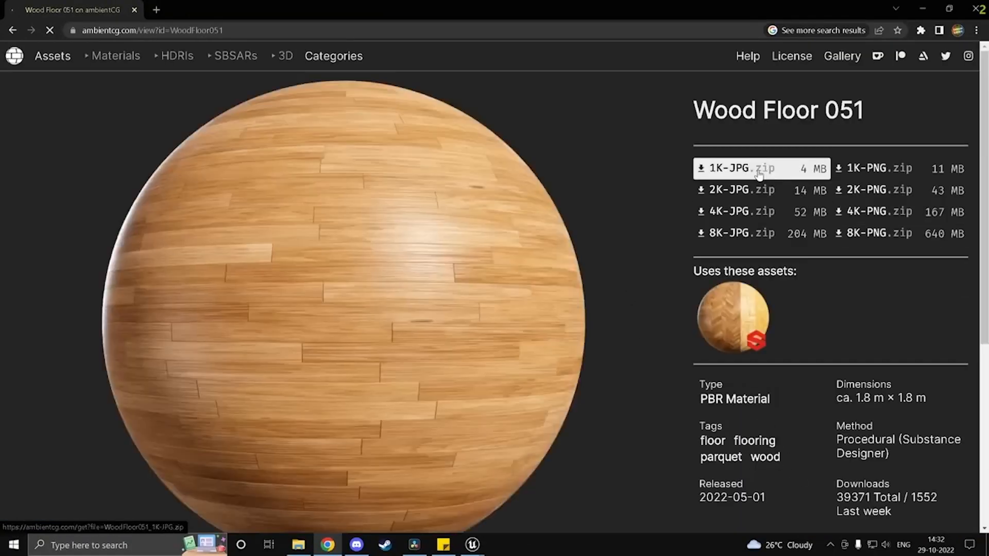
pyautogui.click(757, 170)
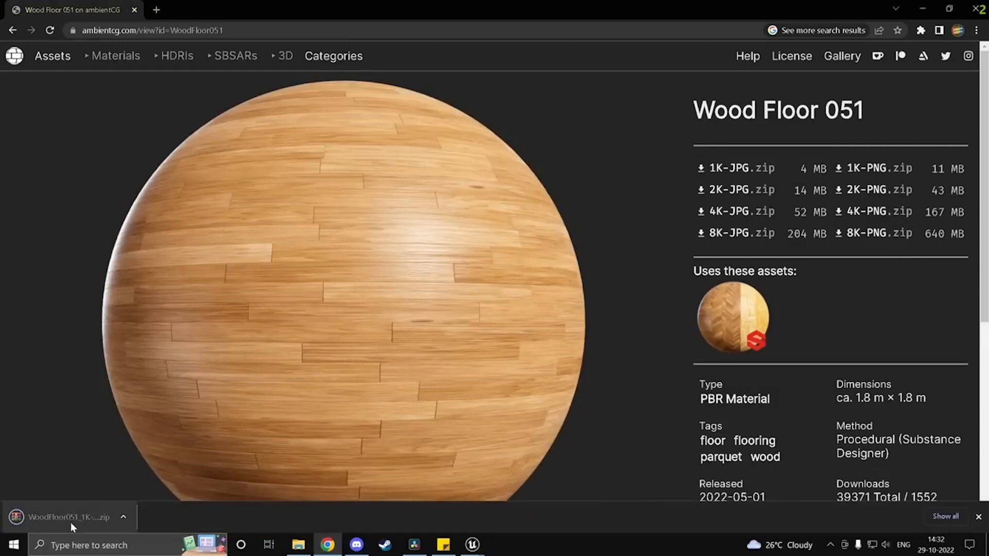
pyautogui.rightClick(57, 521)
pyautogui.click(94, 494)
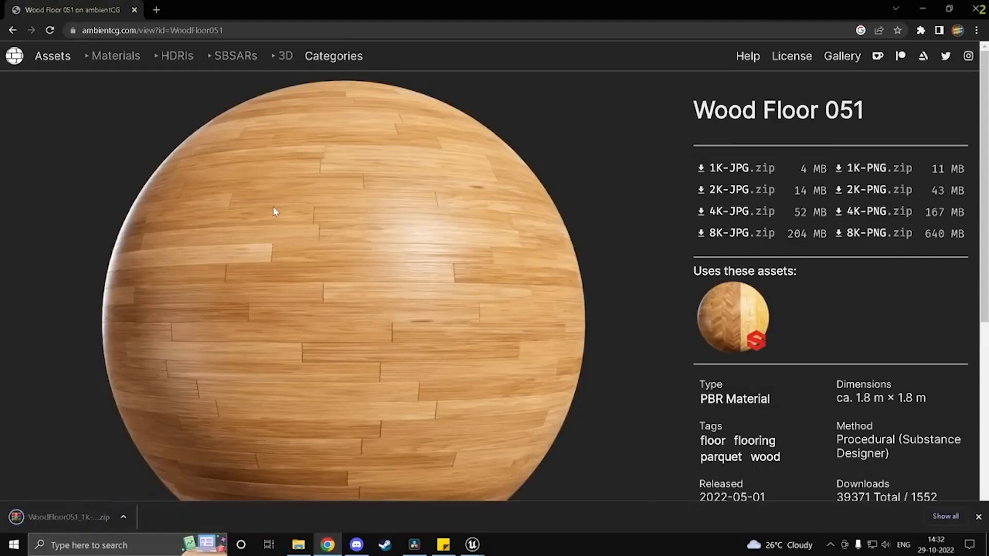
pyautogui.click(122, 518)
pyautogui.click(153, 466)
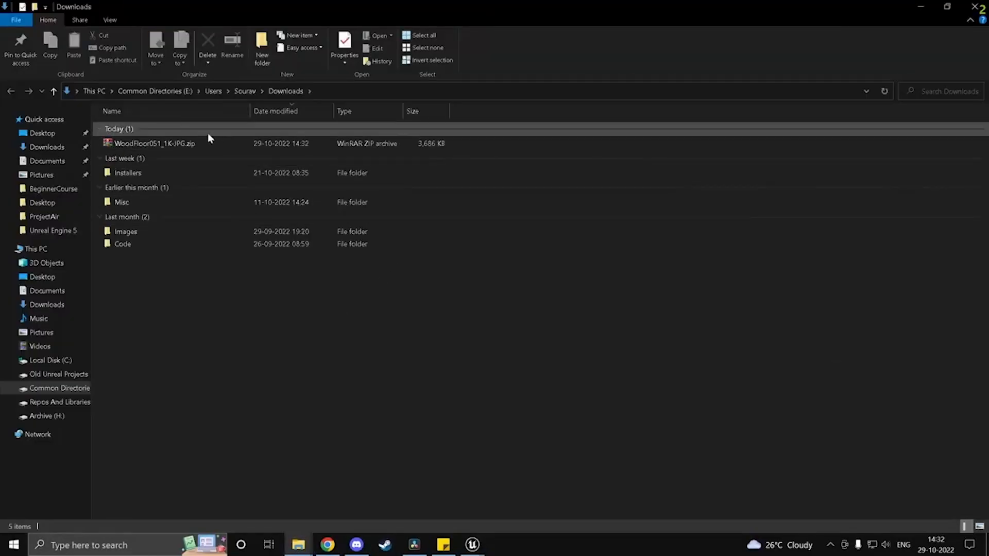
# Step: Move WoodFloor051_1K-JPG.zip into the Images folder, extract it to its own subfolder and open that subfolder
pyautogui.moveTo(165, 143); pyautogui.dragTo(150, 228)
pyautogui.doubleClick(148, 201)
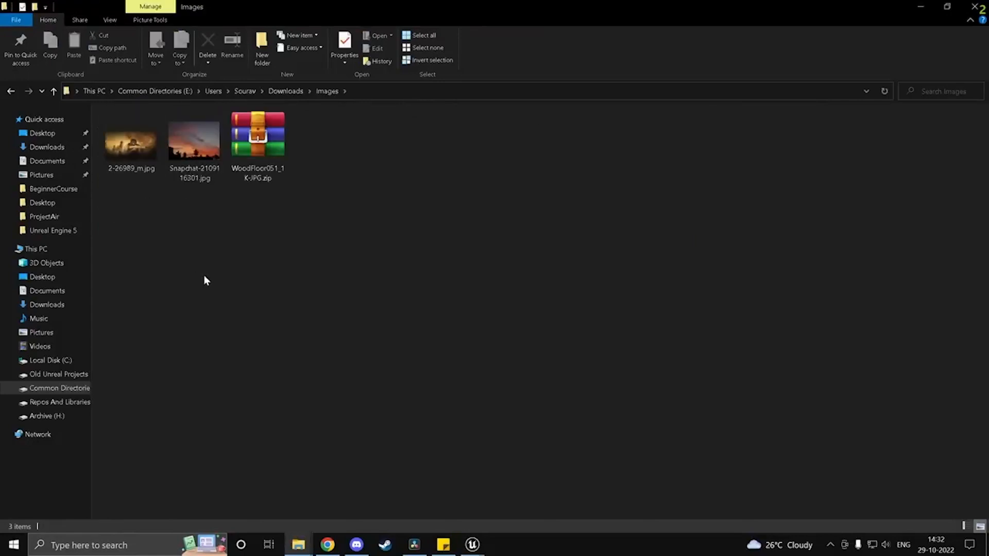
pyautogui.rightClick(281, 149)
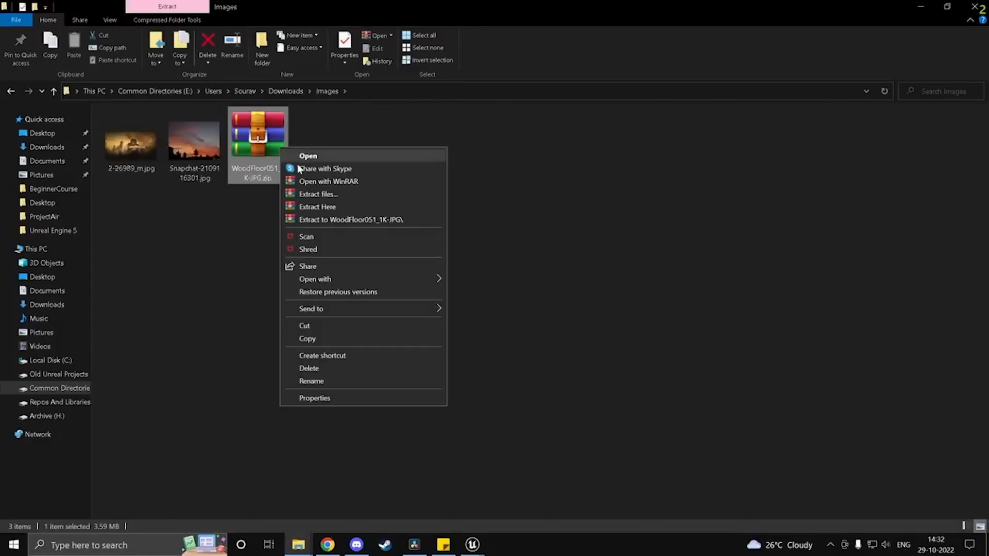
pyautogui.click(334, 195)
pyautogui.click(531, 386)
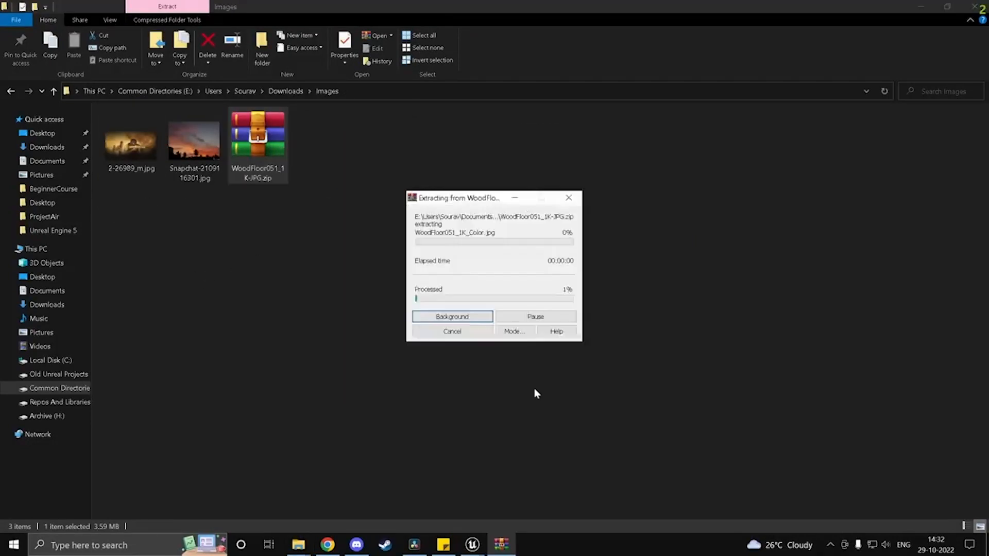
pyautogui.doubleClick(131, 139)
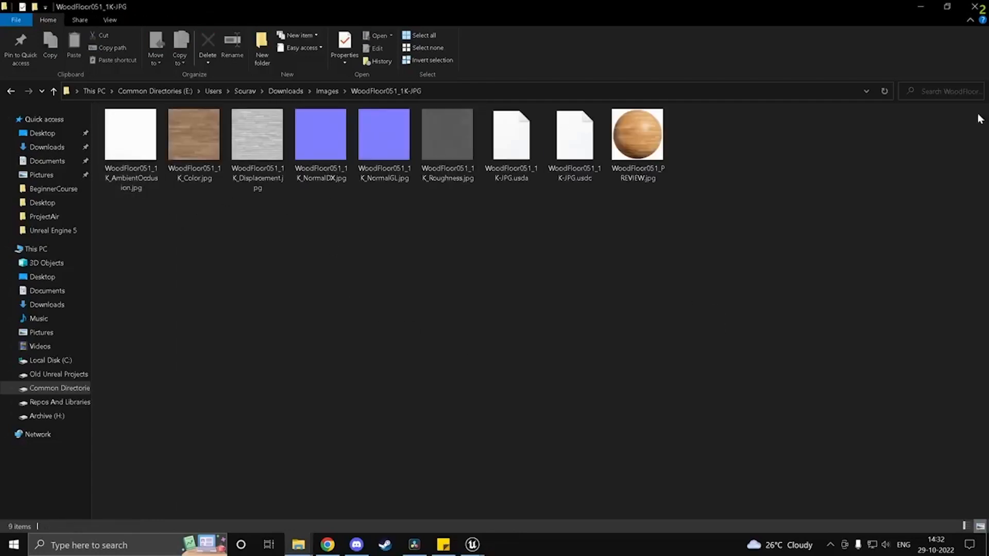
# Step: Shrink the WoodFloor051_1K-JPG folder window and switch to the Unreal level editor with the material window minimized
pyautogui.moveTo(667, 4); pyautogui.dragTo(765, 32)
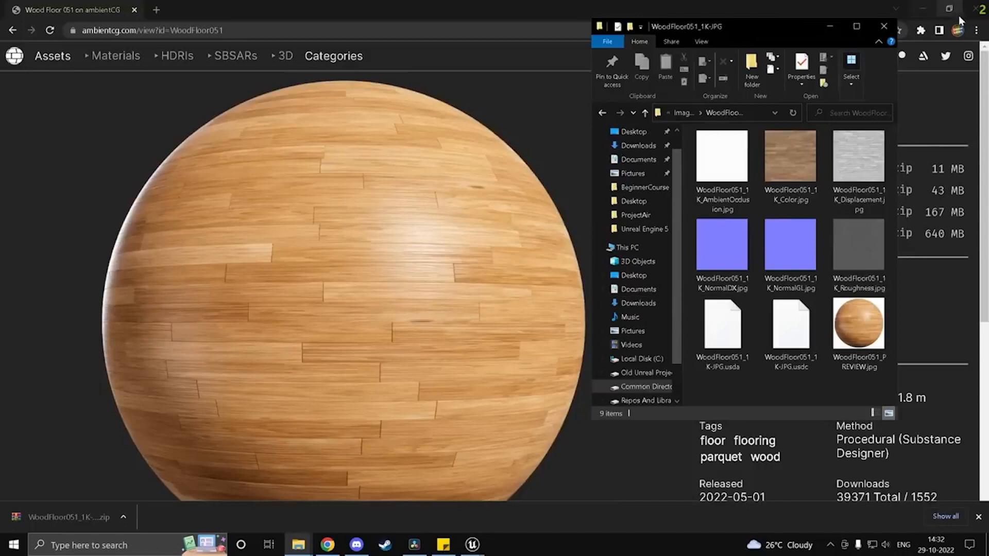
pyautogui.moveTo(470, 543)
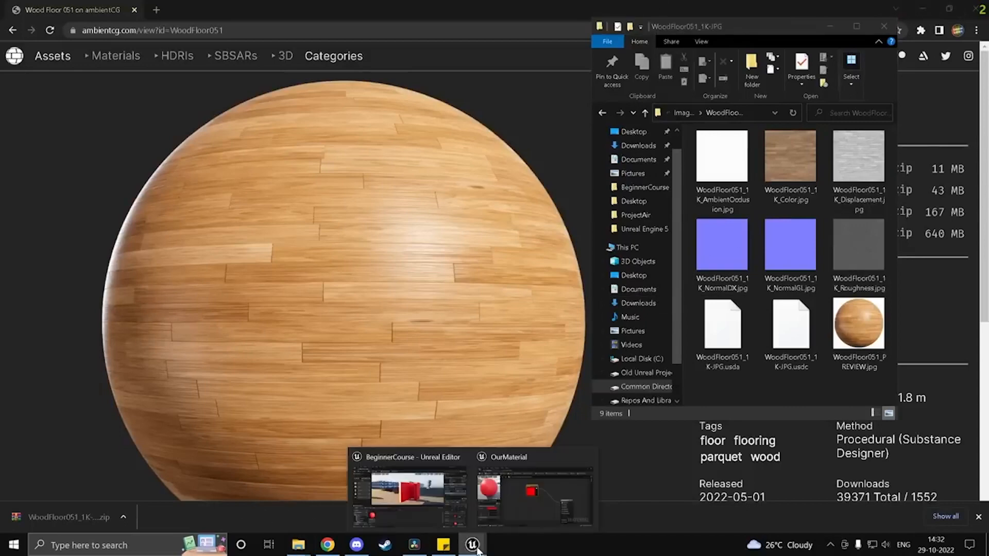
pyautogui.click(451, 501)
pyautogui.click(832, 61)
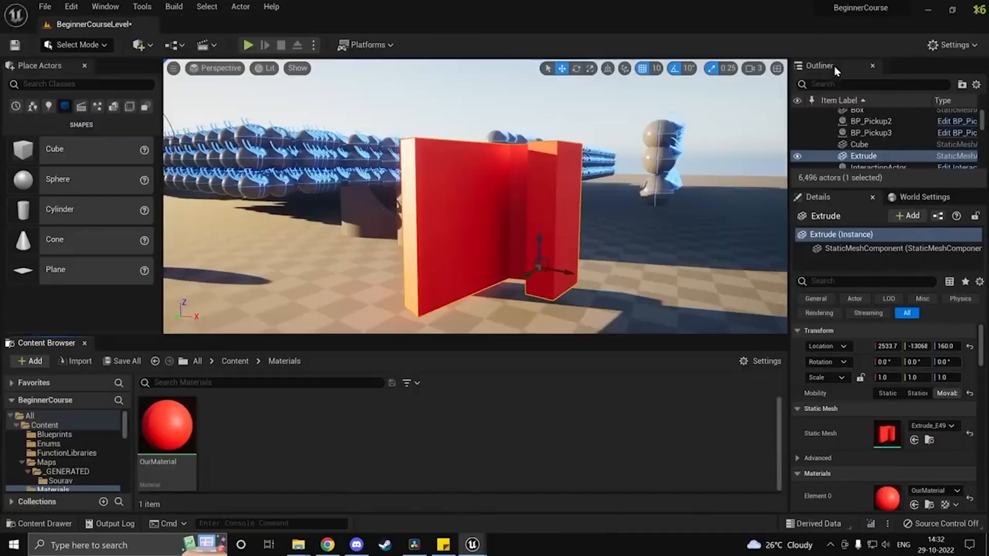
# Step: Create a folder named Textures in the project's Content folder and open it
pyautogui.click(236, 365)
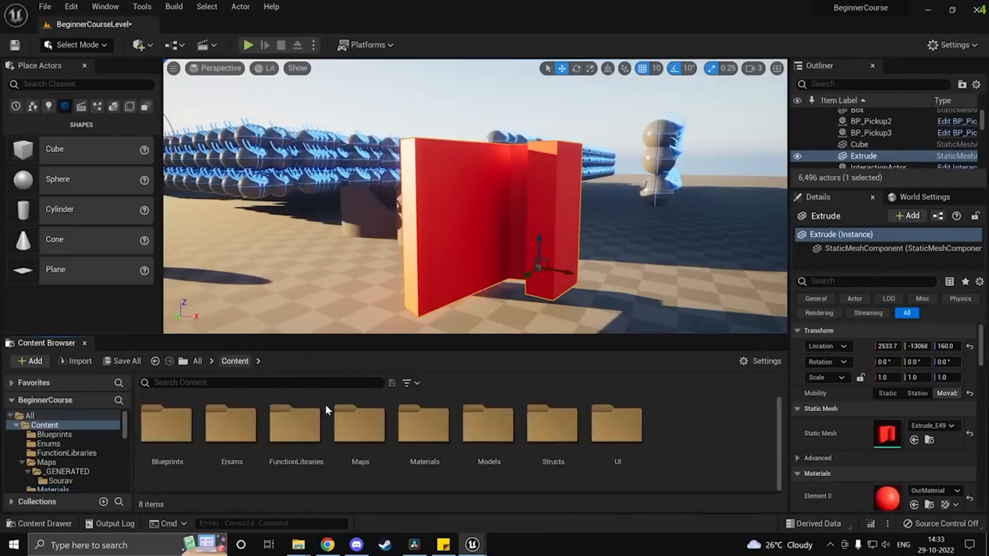
pyautogui.rightClick(681, 442)
pyautogui.click(728, 100)
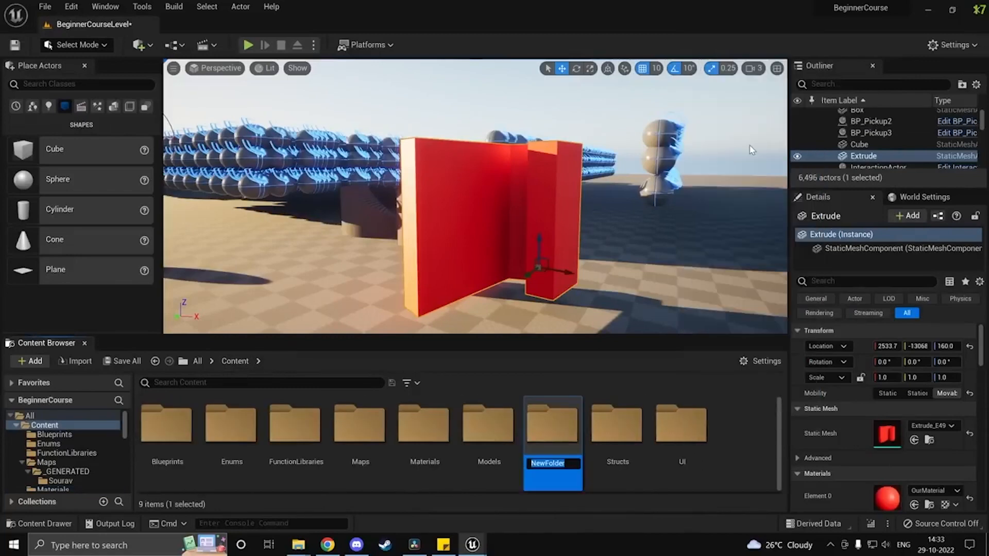
pyautogui.write('Texture')
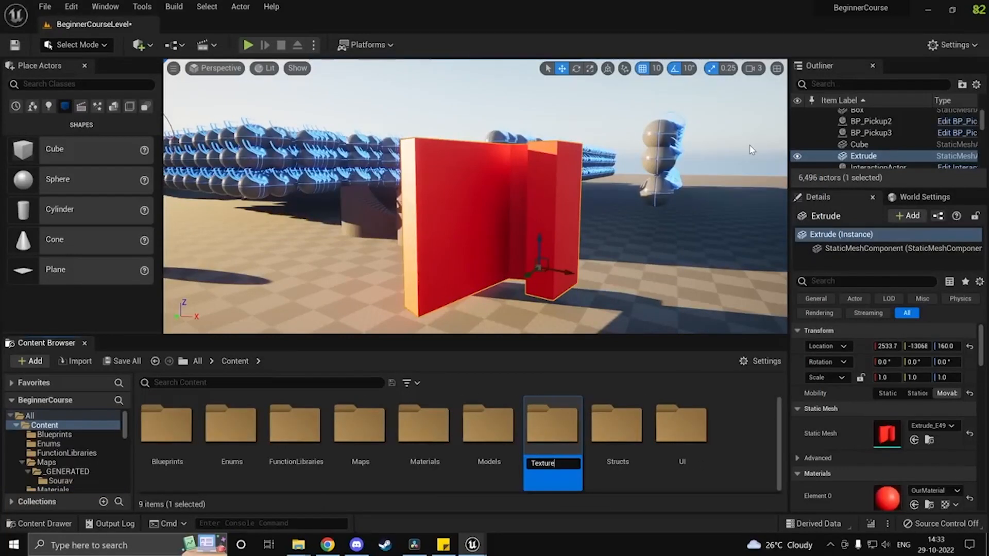
pyautogui.write('s')
pyautogui.press('Return')
pyautogui.doubleClick(603, 433)
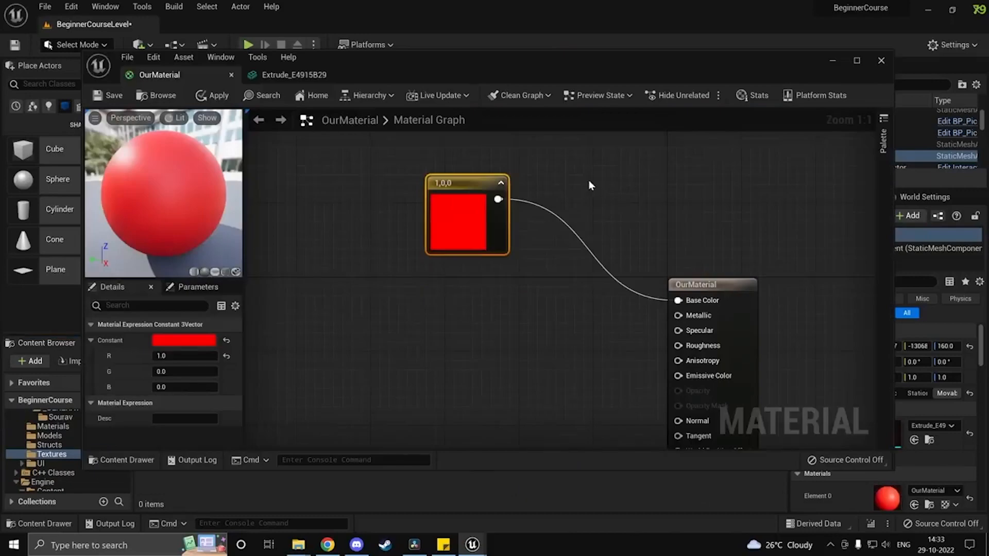
# Step: Import the AmbientOcclusion, Color, Displacement, NormalDX, NormalGL and Roughness JPGs from the WoodFloor051_1K-JPG folder into the Textures folder
pyautogui.hotkey('alt', 'Tab')
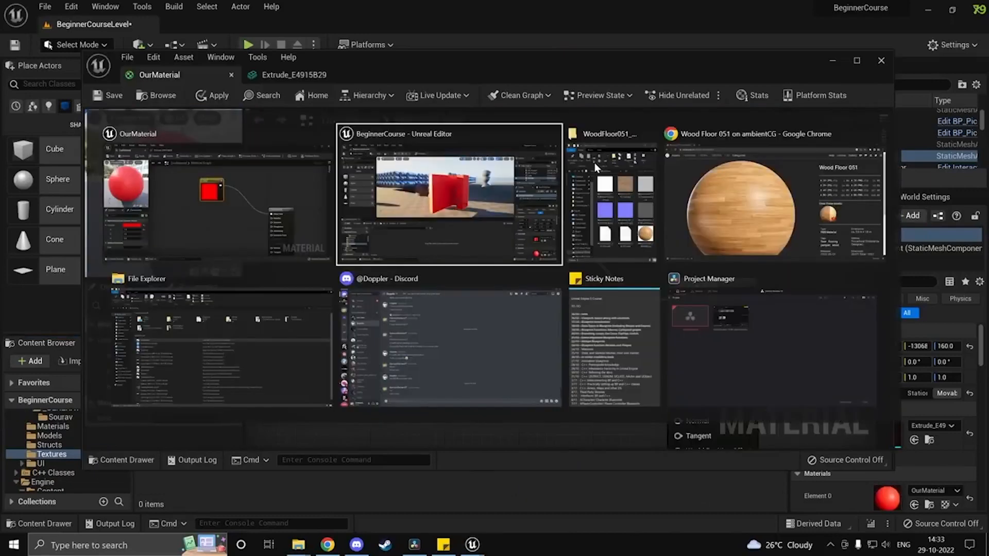
pyautogui.hotkey('alt', 'Tab')
pyautogui.hotkey('alt', 'Tab')
pyautogui.hotkey('alt', 'Tab')
pyautogui.hotkey('alt', 'Tab')
pyautogui.hotkey('alt', 'Tab')
pyautogui.hotkey('alt', 'Tab')
pyautogui.hotkey('alt', 'Tab')
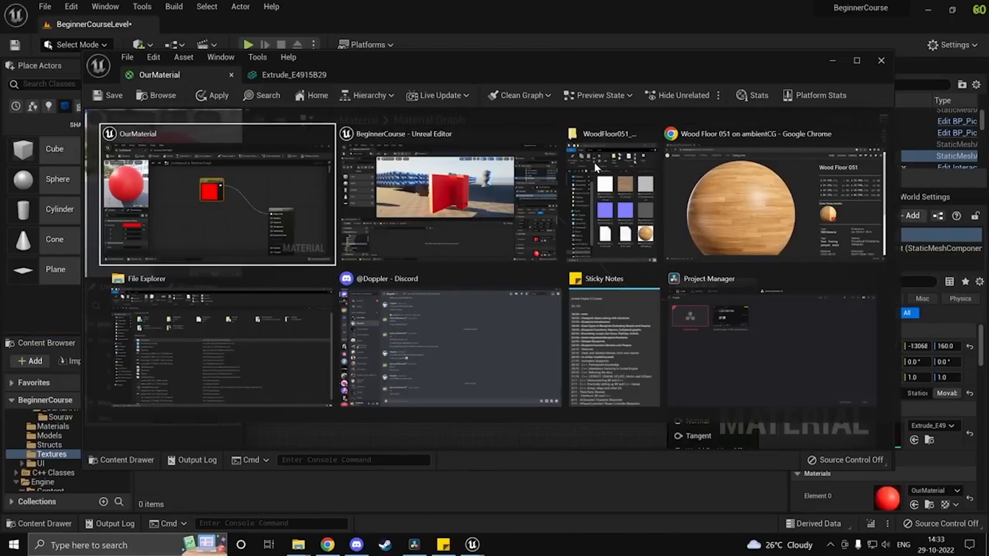
pyautogui.click(596, 168)
pyautogui.click(785, 167)
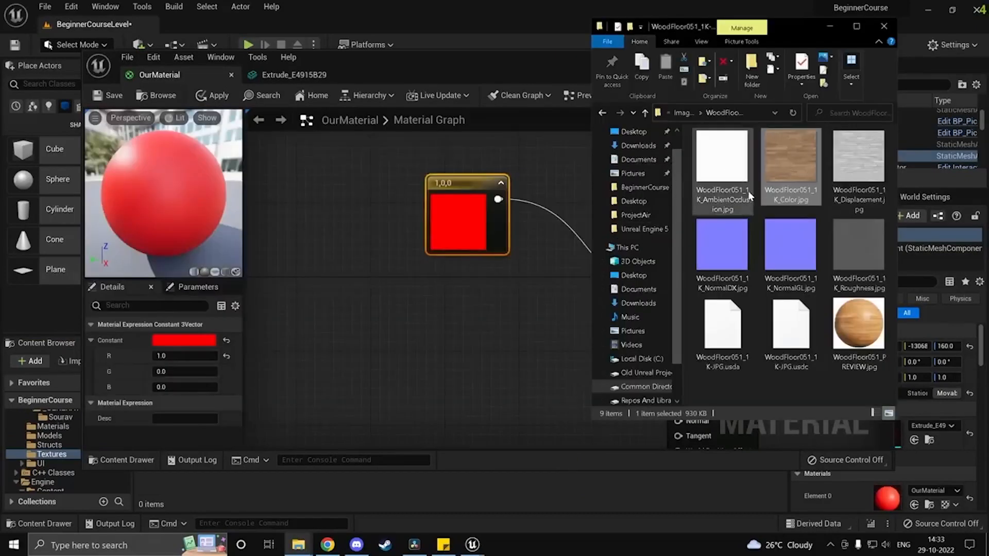
pyautogui.click(742, 168)
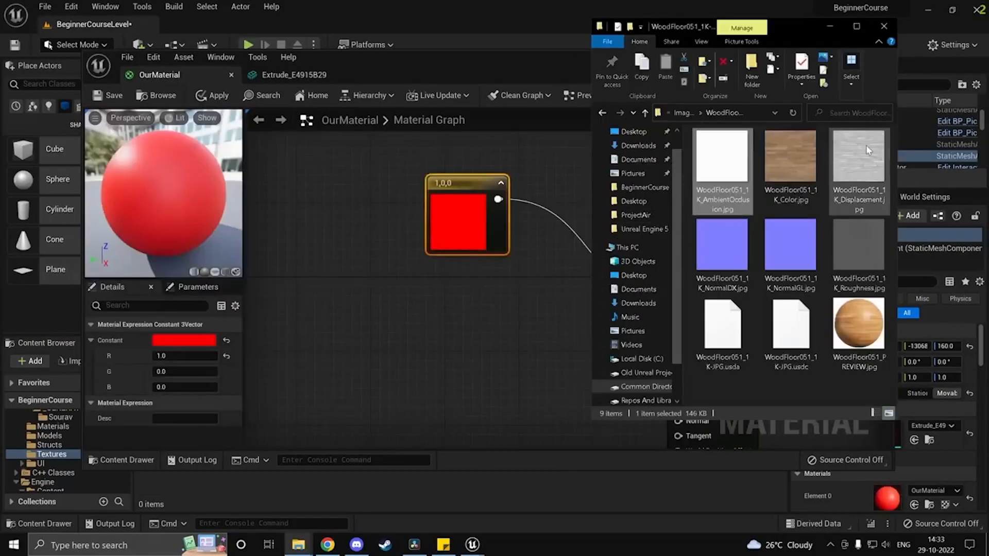
pyautogui.keyDown('shift'); pyautogui.click(864, 252); pyautogui.keyUp('shift')
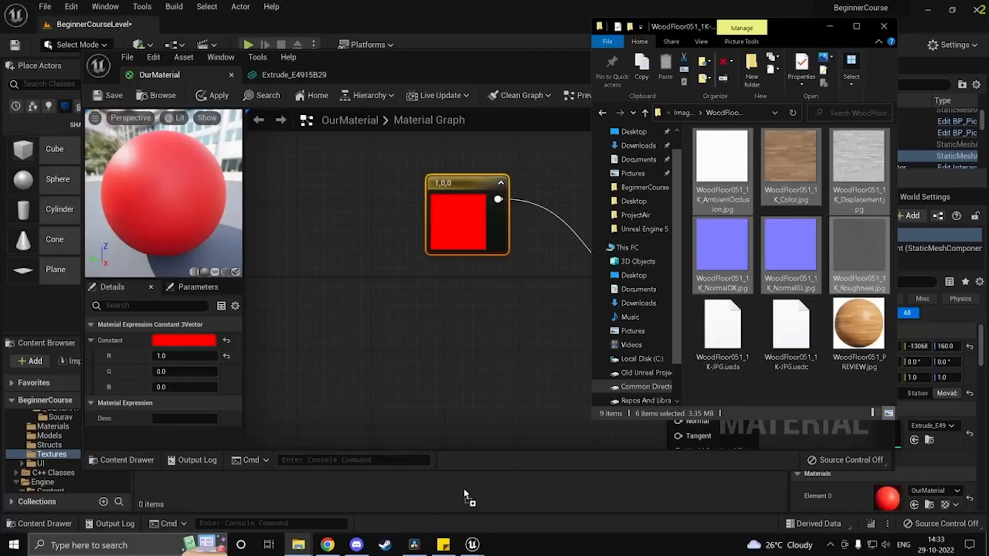
pyautogui.moveTo(464, 488); pyautogui.dragTo(463, 490)
# Step: Save all unsaved project content, including the imported textures, and select the WoodFloor051_1K_Color texture
pyautogui.click(505, 70)
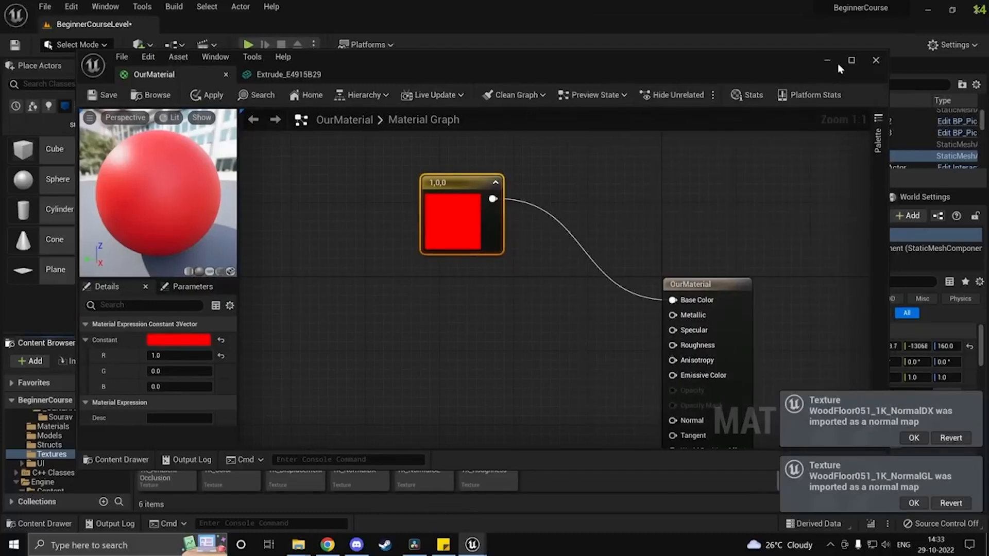
pyautogui.click(827, 61)
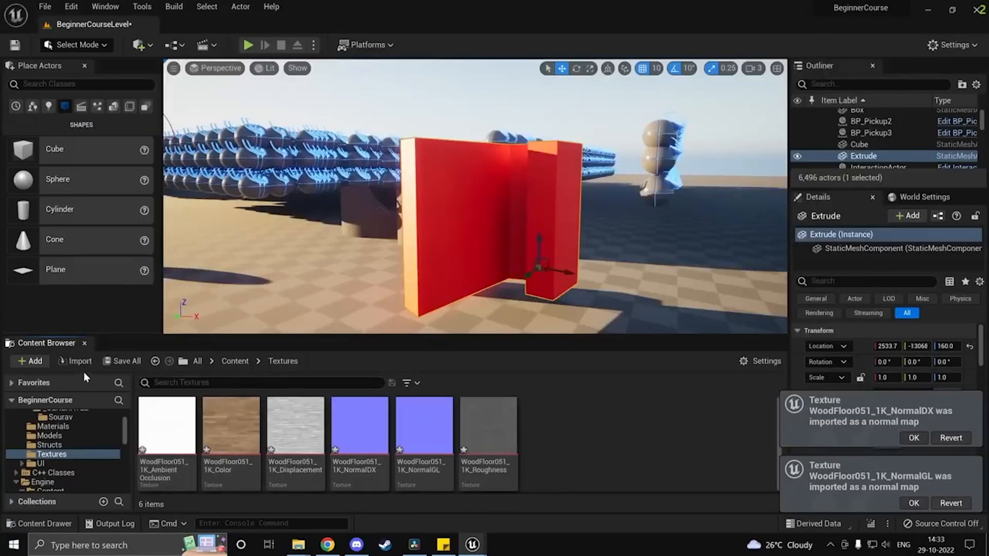
pyautogui.click(121, 361)
pyautogui.click(587, 403)
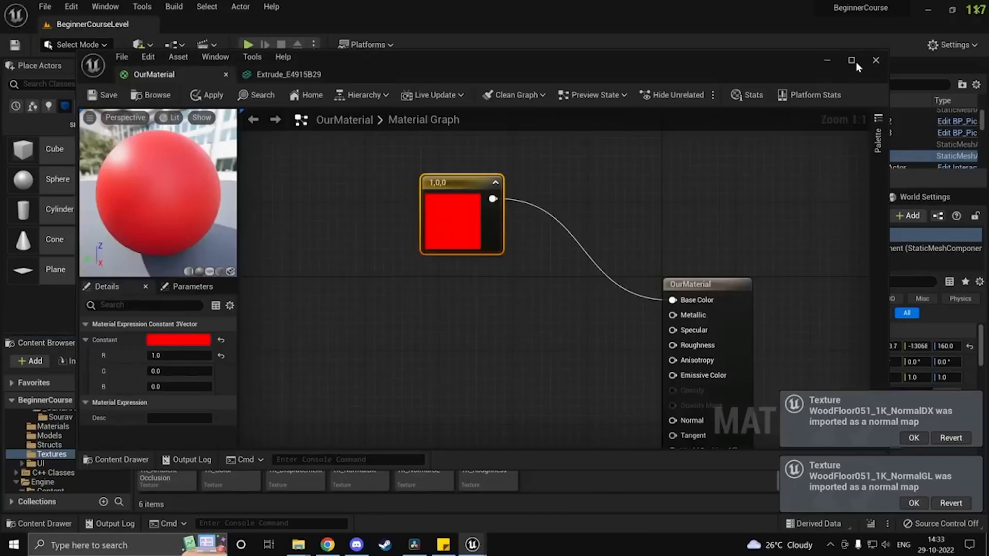
pyautogui.click(823, 60)
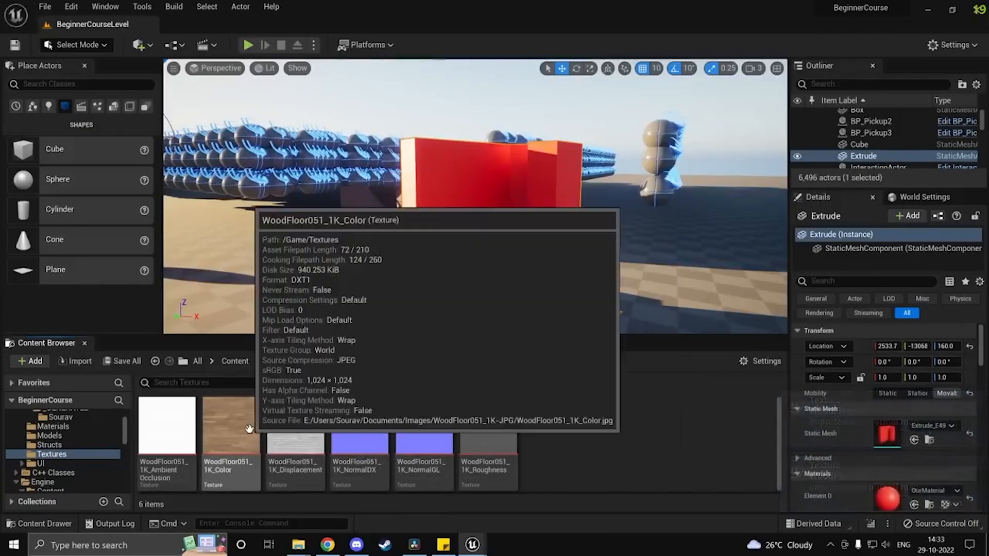
pyautogui.click(249, 433)
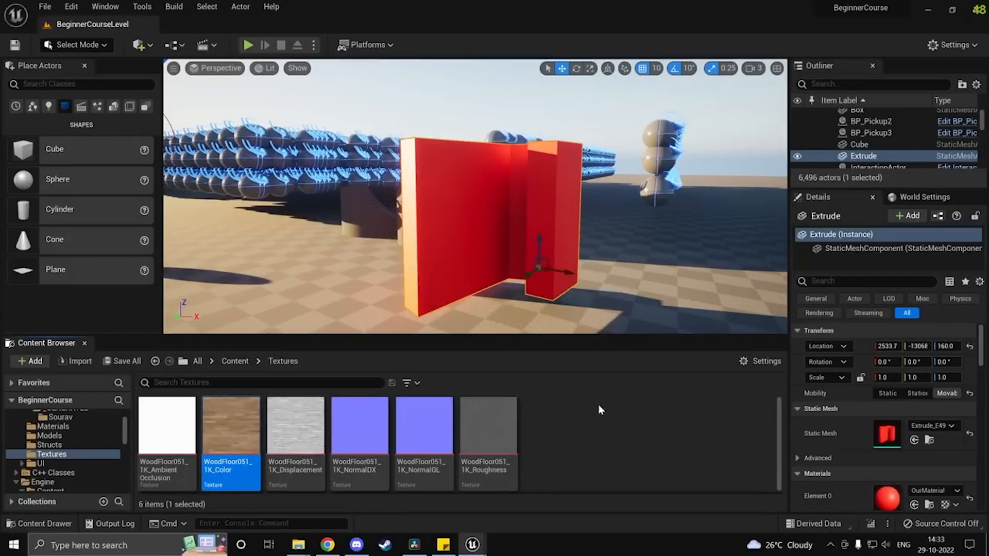
# Step: Add the WoodFloor051_1K_Color texture to the OurMaterial graph, connect its RGB output to Base Color and save the material
pyautogui.hotkey('alt', 'Tab')
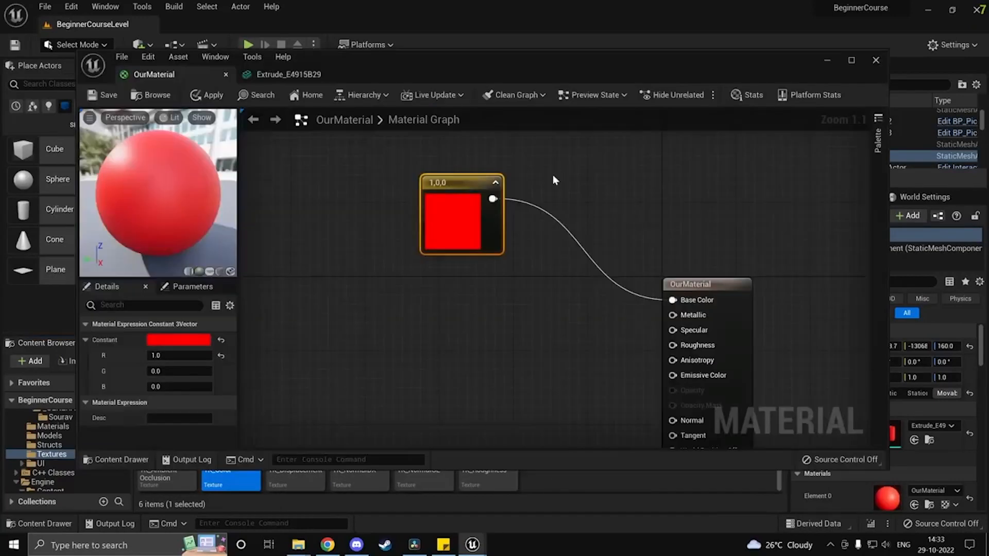
pyautogui.moveTo(583, 69); pyautogui.dragTo(691, 24)
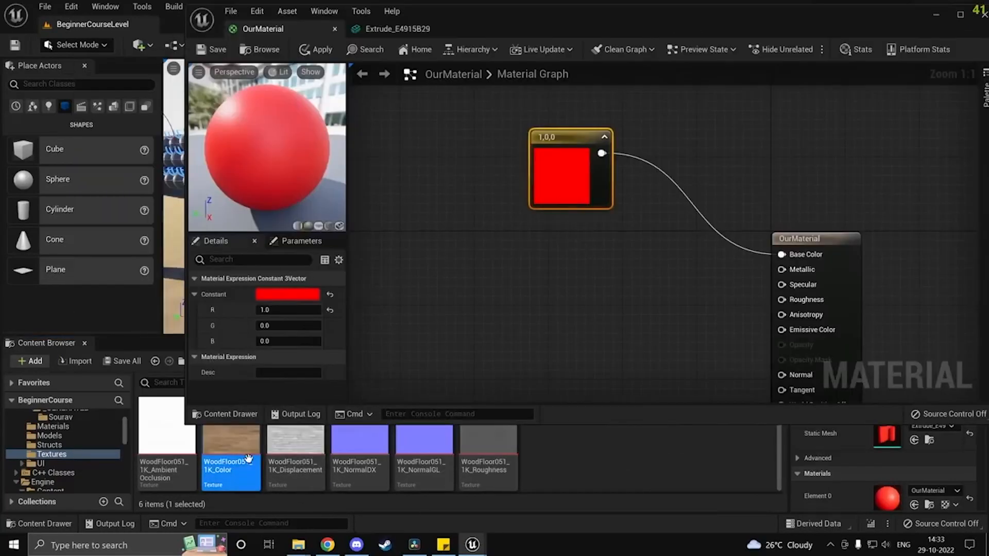
pyautogui.moveTo(294, 447); pyautogui.dragTo(486, 250)
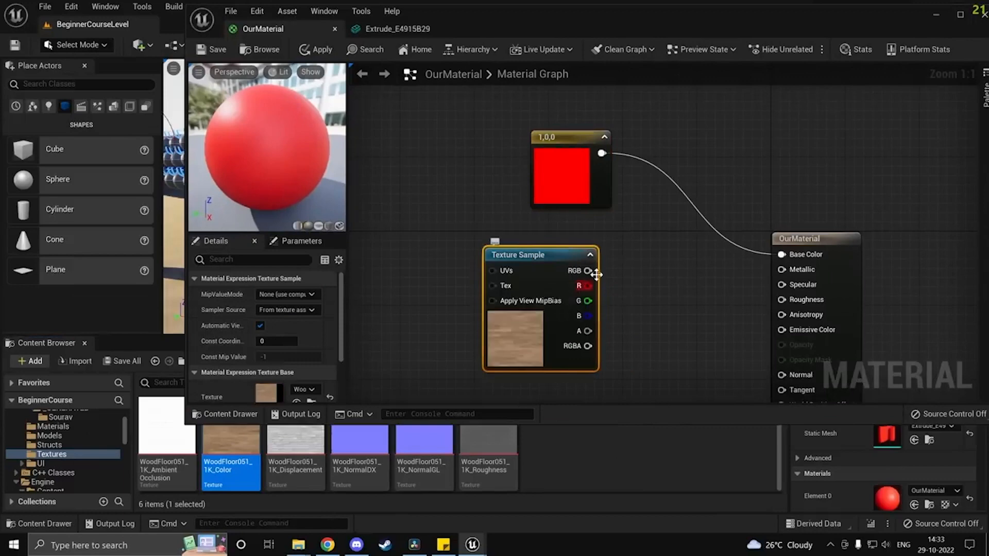
pyautogui.moveTo(586, 271); pyautogui.dragTo(782, 255)
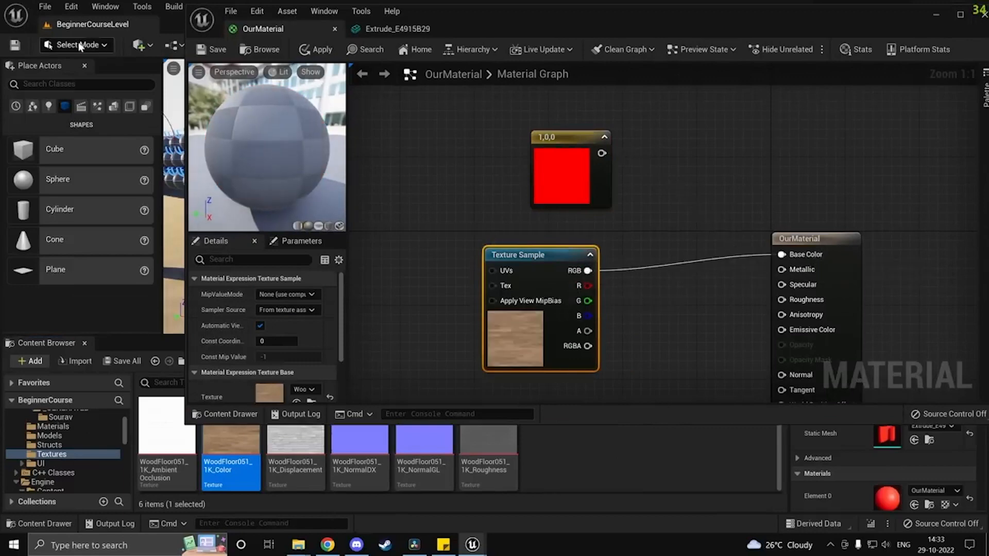
pyautogui.hotkey('ctrl', 's')
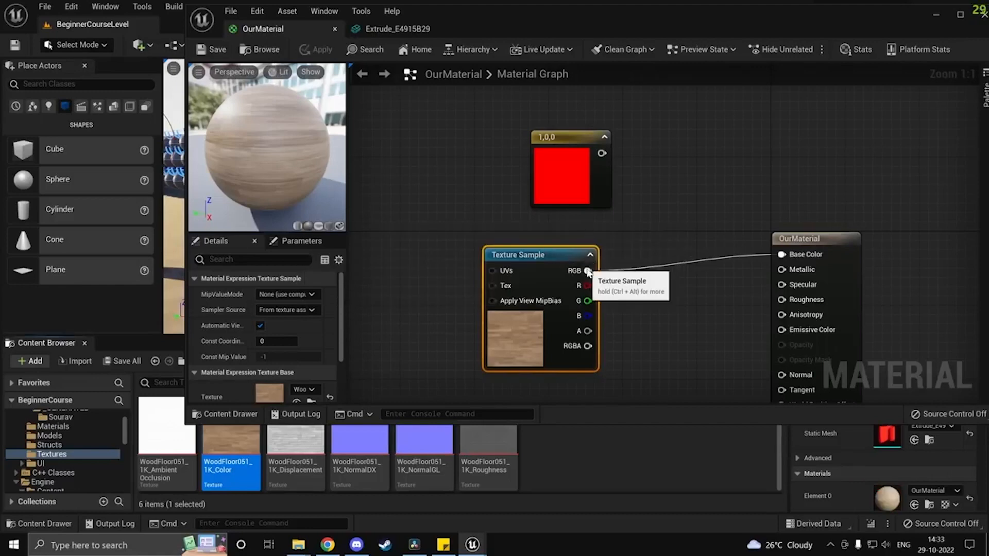
# Step: Try the Texture Sample's RGBA output as the Base Color source, save, and return the connection to RGB
pyautogui.keyDown('ctrl'); pyautogui.moveTo(588, 270); pyautogui.dragTo(588, 346); pyautogui.keyUp('ctrl')
pyautogui.click(202, 49)
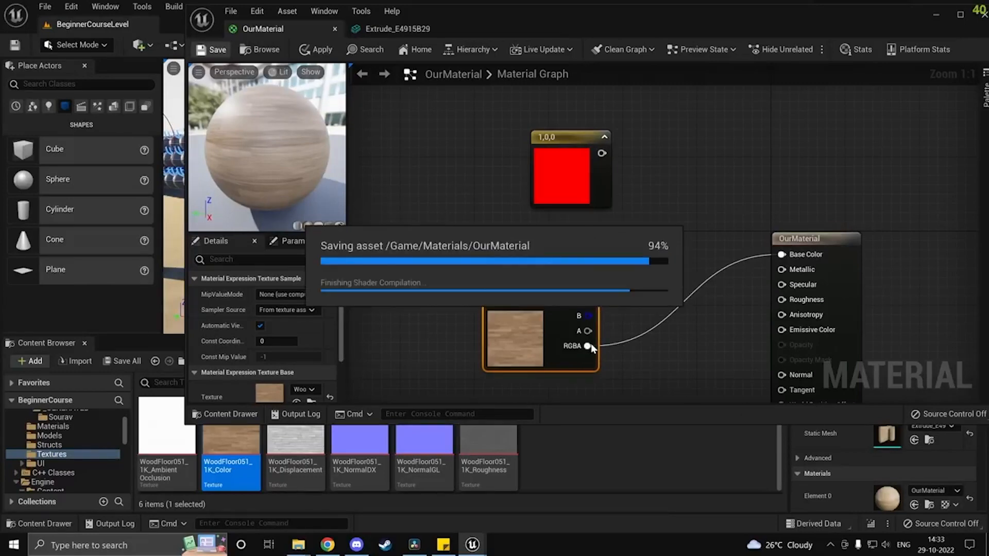
pyautogui.keyDown('ctrl'); pyautogui.moveTo(588, 346); pyautogui.dragTo(585, 278); pyautogui.keyUp('ctrl')
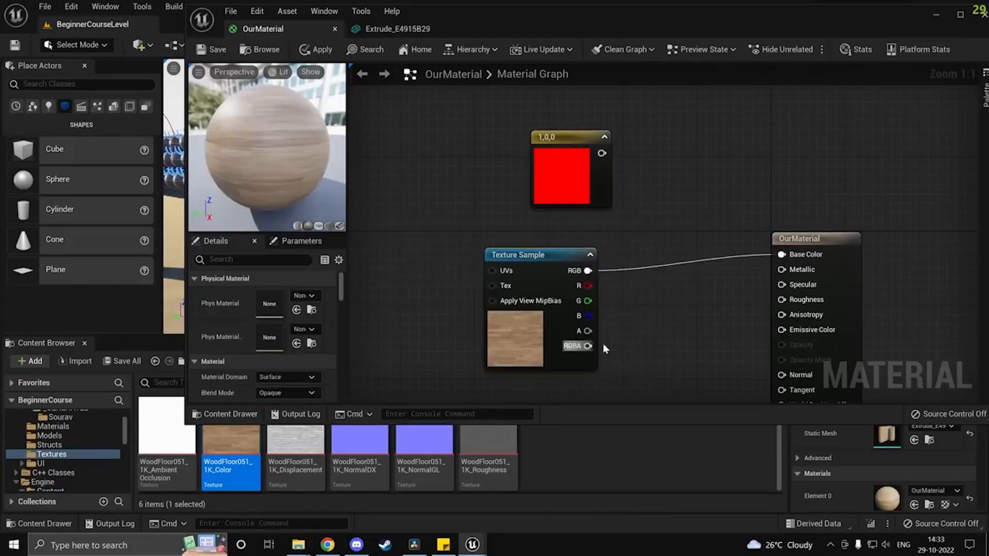
pyautogui.moveTo(576, 336); pyautogui.dragTo(658, 336, button='right')
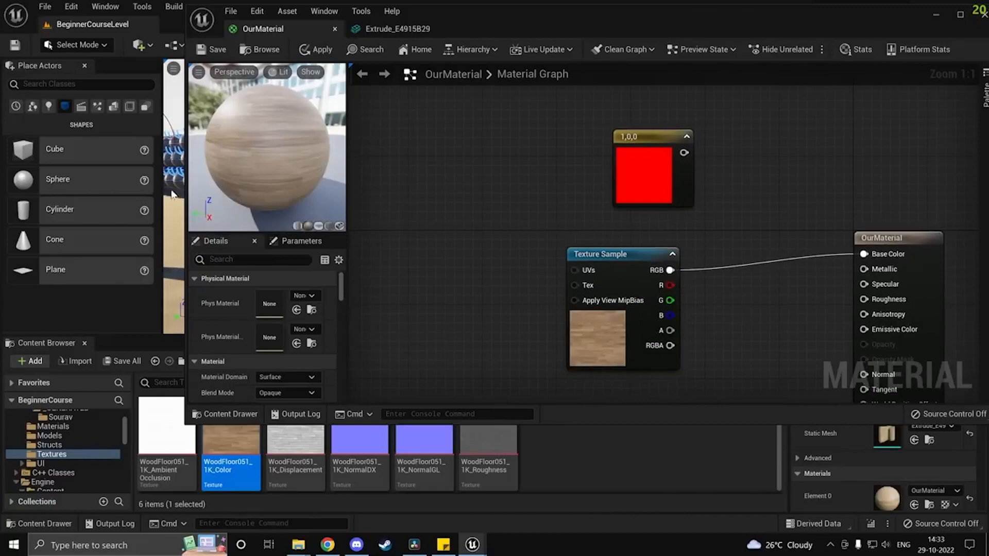
# Step: Return to the level and examine the wood texture on the Extrude mesh from several angles
pyautogui.click(935, 16)
pyautogui.press('w')
pyautogui.moveTo(515, 206); pyautogui.dragTo(618, 206, button='right')
pyautogui.moveTo(520, 155); pyautogui.dragTo(269, 282, button='right')
pyautogui.press('w')
pyautogui.press('s')
pyautogui.press('a')
pyautogui.press('w')
pyautogui.press('w')
pyautogui.press('s')
pyautogui.press('e')
pyautogui.press('q')
pyautogui.press('s')
pyautogui.press('e')
pyautogui.press('w')
pyautogui.press('w')
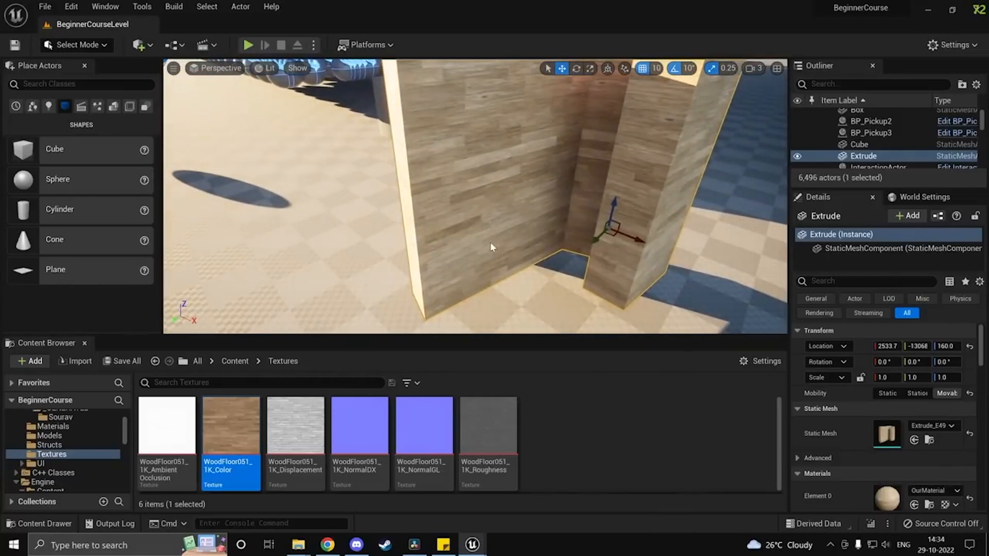
# Step: Add a TextureCoordinate node to the OurMaterial graph and connect it to the Texture Sample's UVs input
pyautogui.hotkey('alt', 'Tab')
pyautogui.rightClick(441, 293)
pyautogui.write('tex')
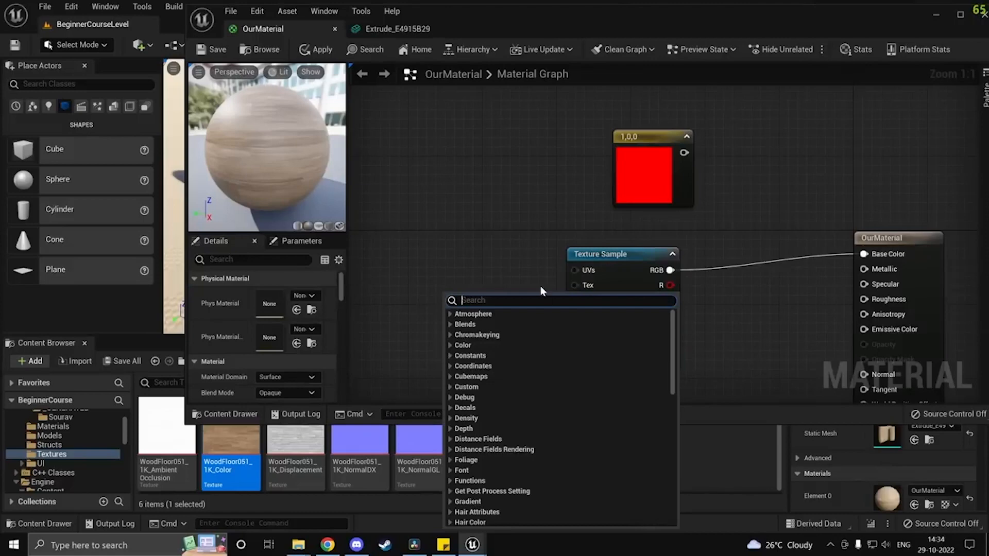
pyautogui.write('coord')
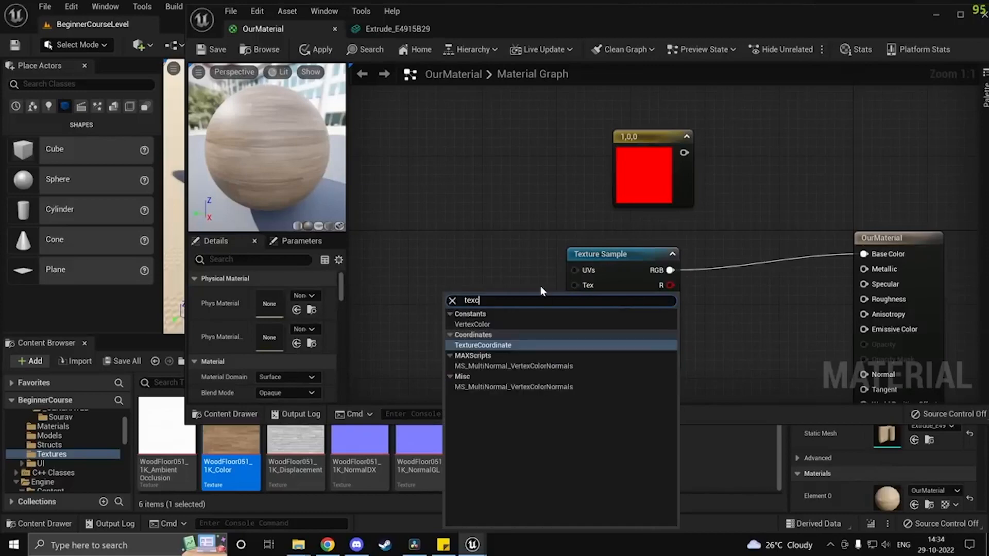
pyautogui.press('Return')
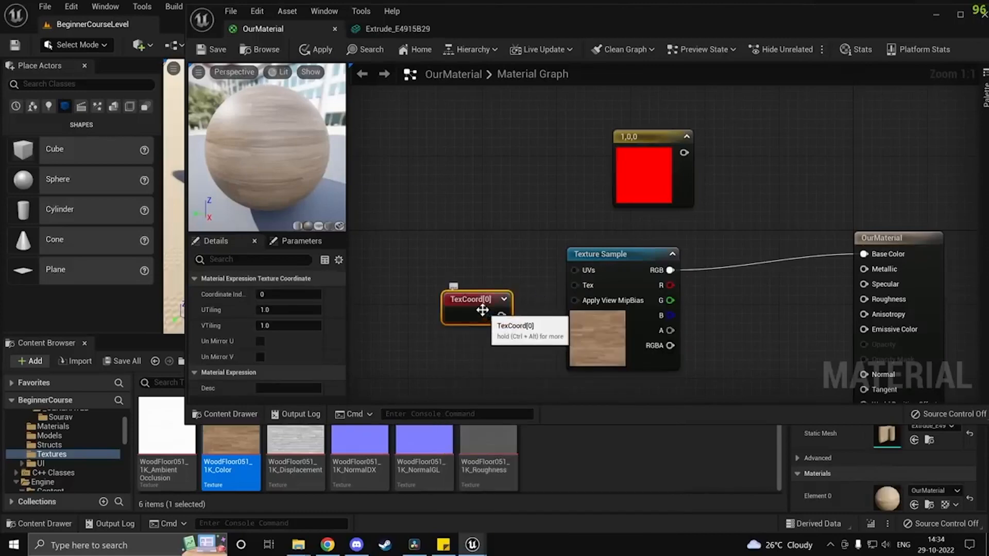
pyautogui.moveTo(501, 315); pyautogui.dragTo(501, 279)
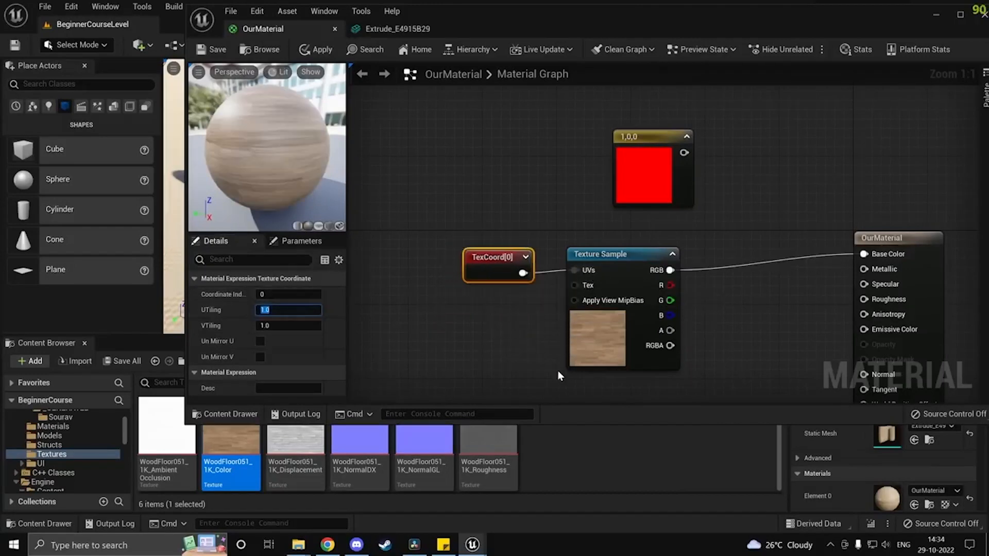
# Step: Set the TexCoord node's UTiling and VTiling to 0.1, save the material and check the Extrude mesh in the level
pyautogui.write('0.1')
pyautogui.press('Return')
pyautogui.click(276, 327)
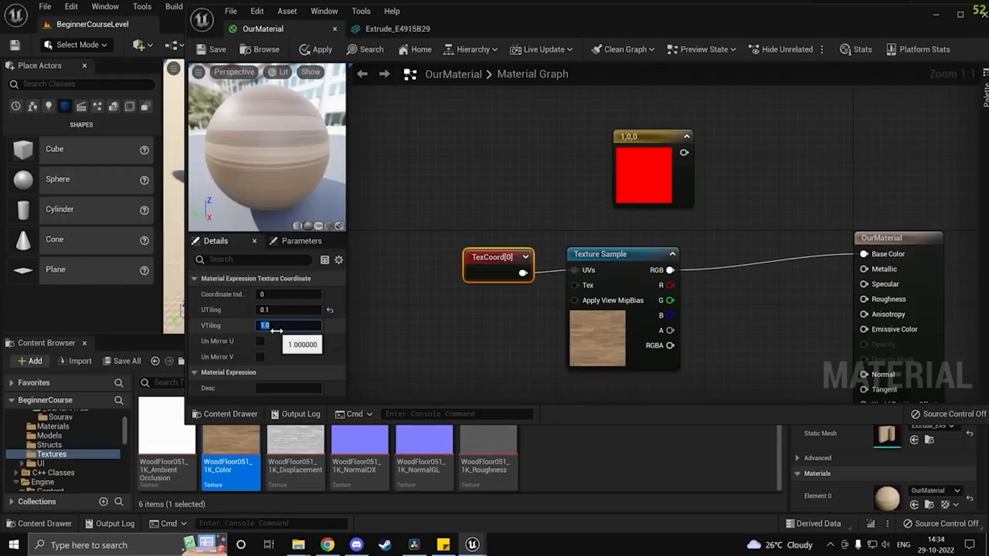
pyautogui.write('0.1')
pyautogui.press('Return')
pyautogui.hotkey('ctrl', 's')
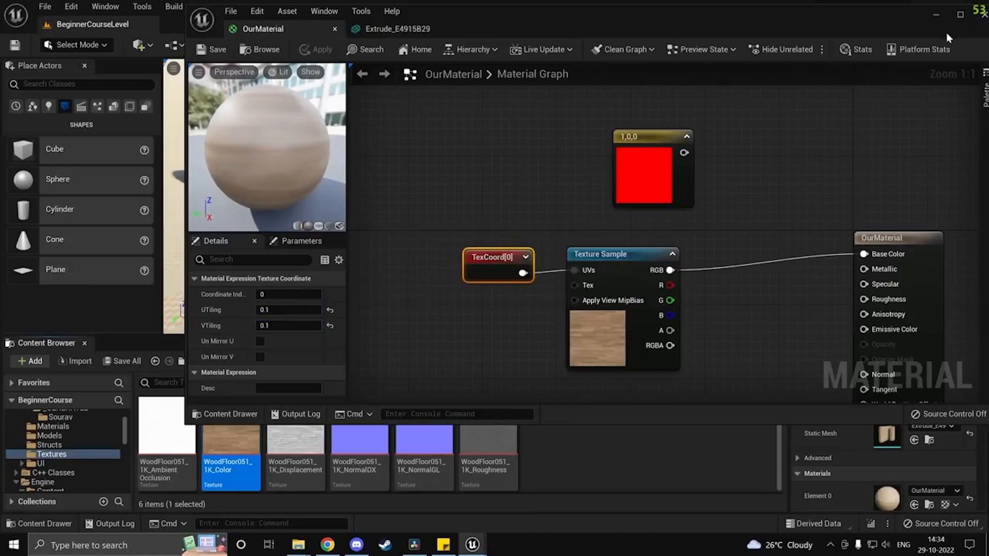
pyautogui.click(937, 16)
pyautogui.moveTo(607, 178); pyautogui.dragTo(625, 141, button='right')
pyautogui.moveTo(616, 258); pyautogui.dragTo(616, 222, button='right')
# Step: Set the TexCoord node's UTiling and VTiling to 2, save the material and check the Extrude mesh in the level
pyautogui.hotkey('alt', 'Tab')
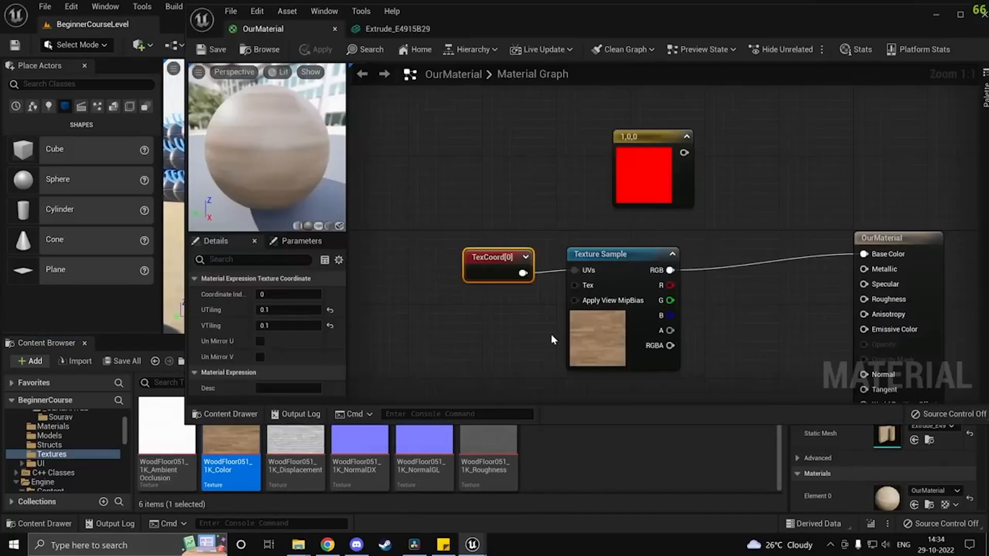
pyautogui.click(263, 309)
pyautogui.write('2')
pyautogui.press('Return')
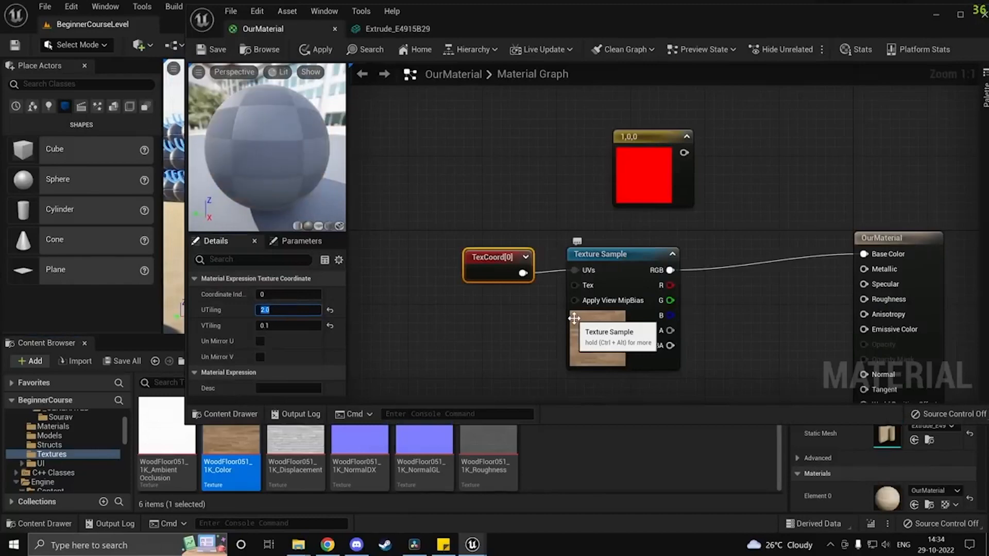
pyautogui.click(287, 325)
pyautogui.write('2')
pyautogui.click(201, 51)
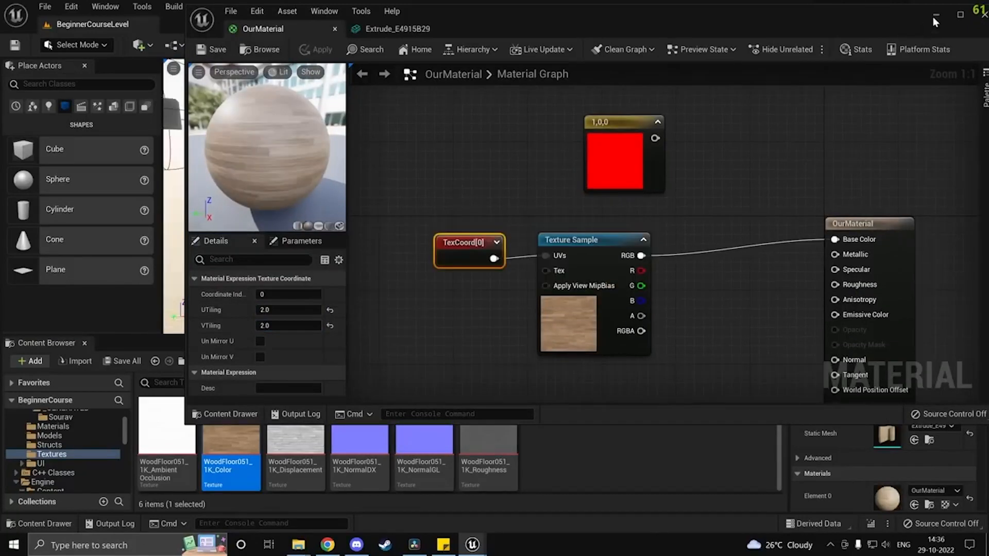
pyautogui.click(934, 16)
pyautogui.moveTo(532, 239); pyautogui.dragTo(492, 249, button='right')
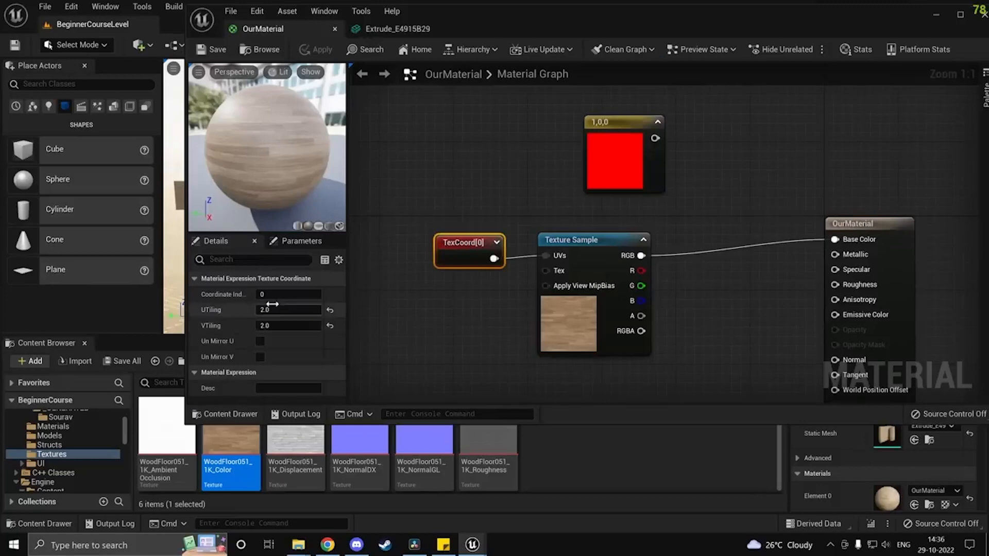
# Step: Try UTiling and VTiling of 3.0 and 3.5 on the TexCoord node, save the material and check the Extrude mesh
pyautogui.click(281, 323)
pyautogui.click(214, 48)
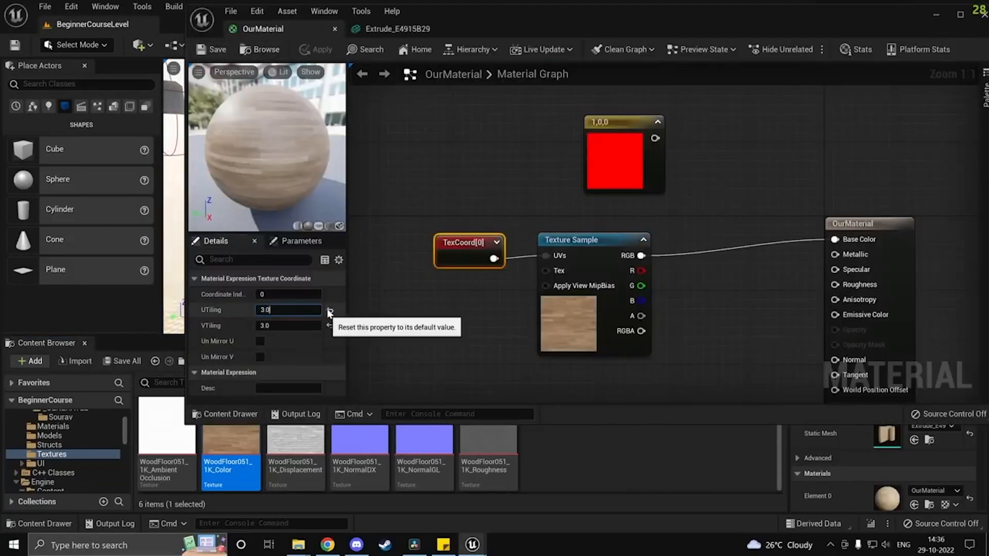
pyautogui.press('Return')
pyautogui.click(304, 325)
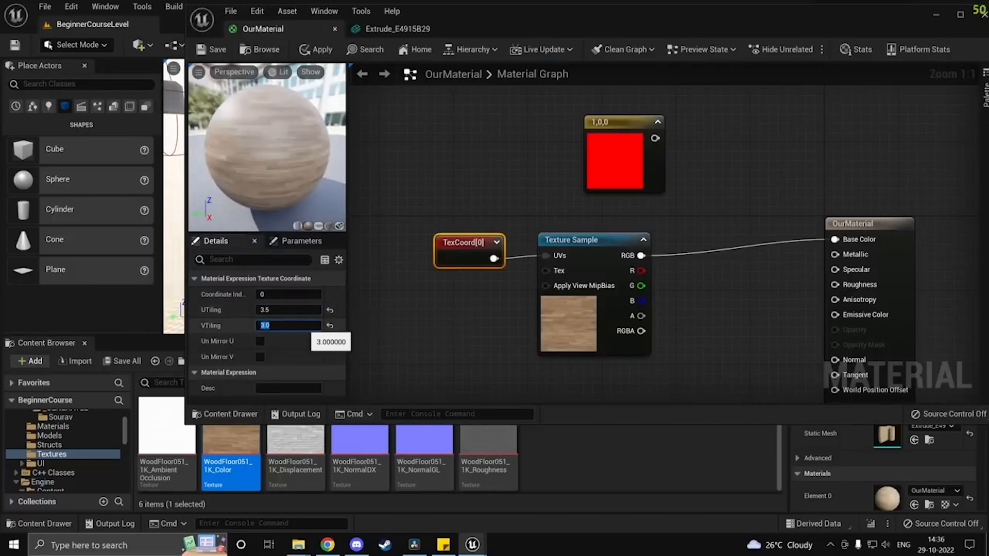
pyautogui.write('3.5')
pyautogui.press('Return')
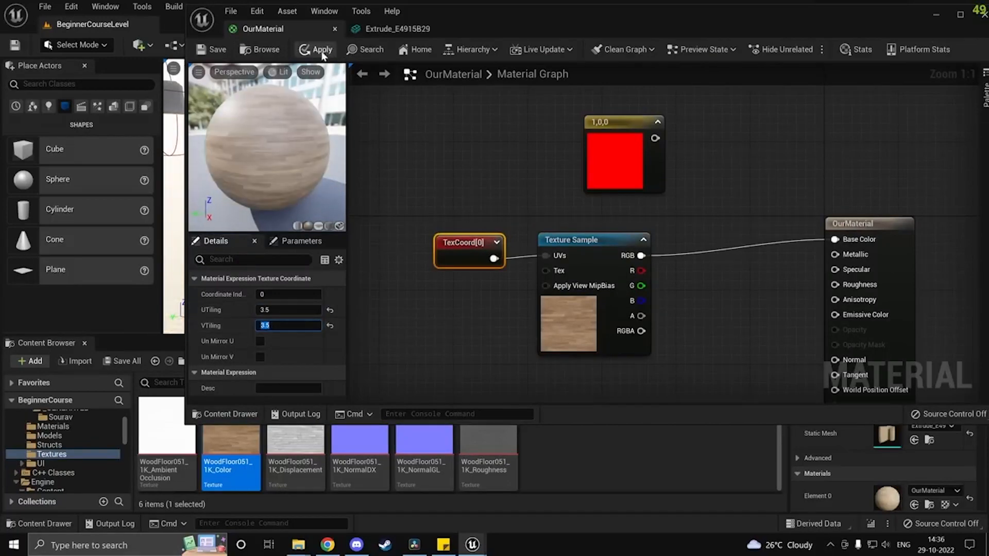
pyautogui.click(321, 50)
pyautogui.click(211, 49)
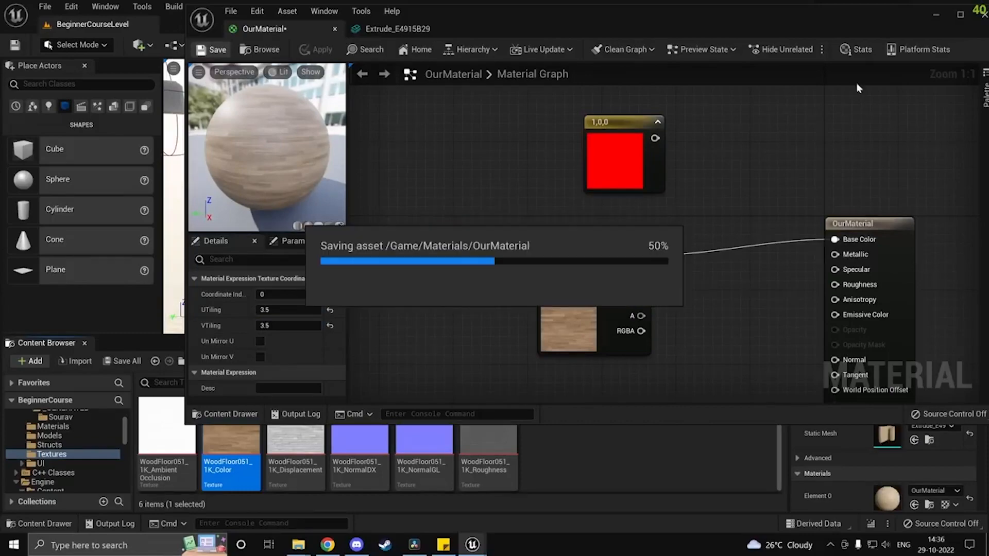
pyautogui.click(935, 14)
pyautogui.press('f')
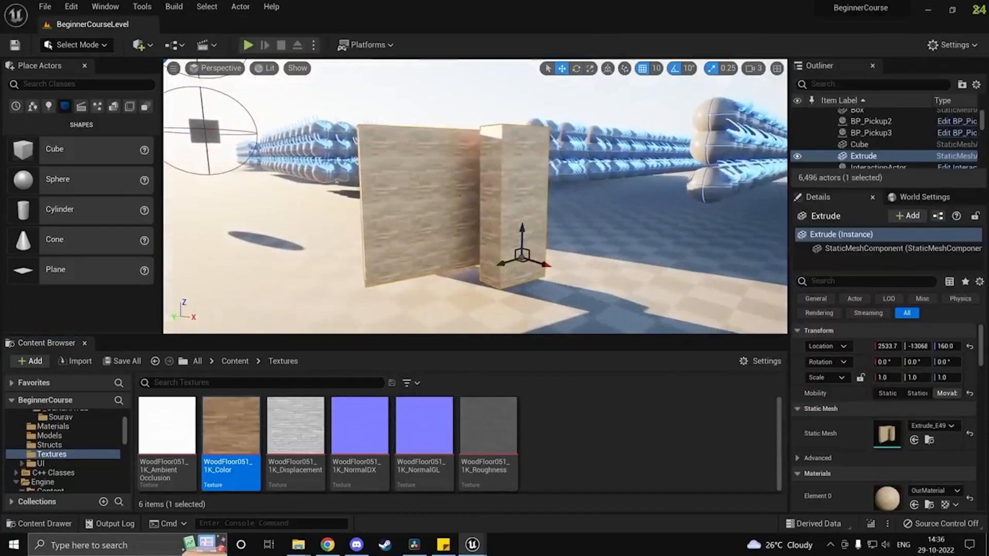
pyautogui.moveTo(475, 196); pyautogui.dragTo(510, 204, button='right')
pyautogui.press('w')
# Step: Reset the TexCoord node's UTiling and VTiling to 1.0, apply the material and look at the Extrude mesh in the level
pyautogui.hotkey('alt', 'Tab')
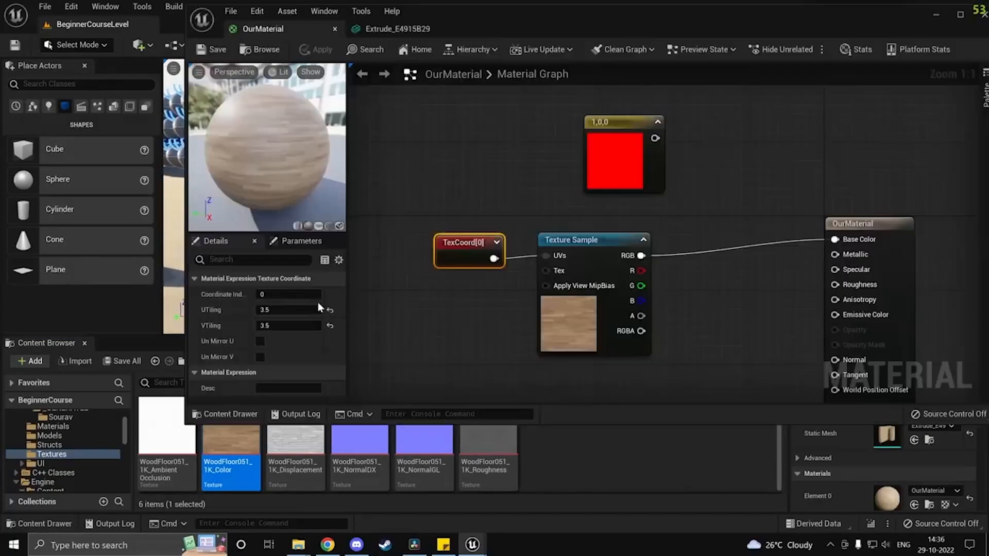
pyautogui.click(330, 310)
pyautogui.click(329, 326)
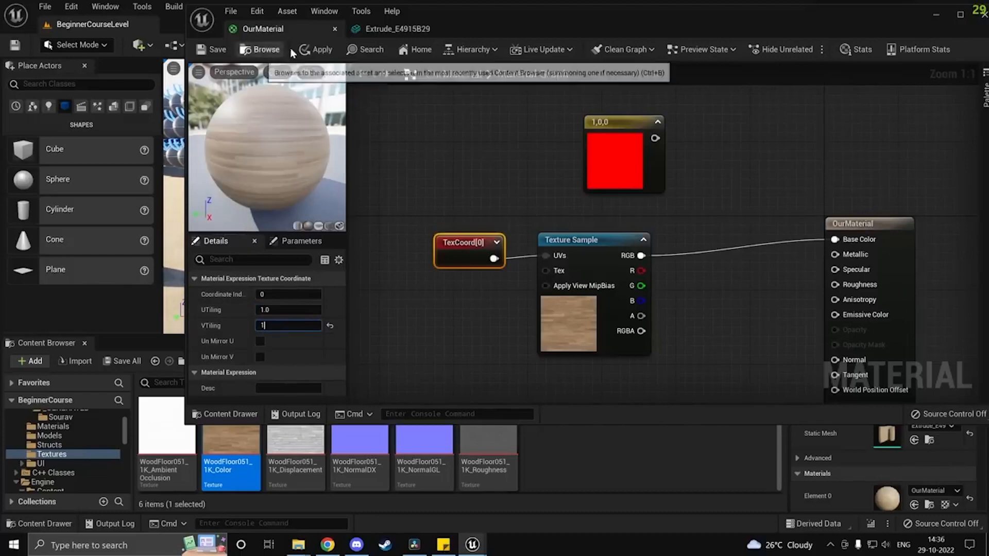
pyautogui.click(322, 49)
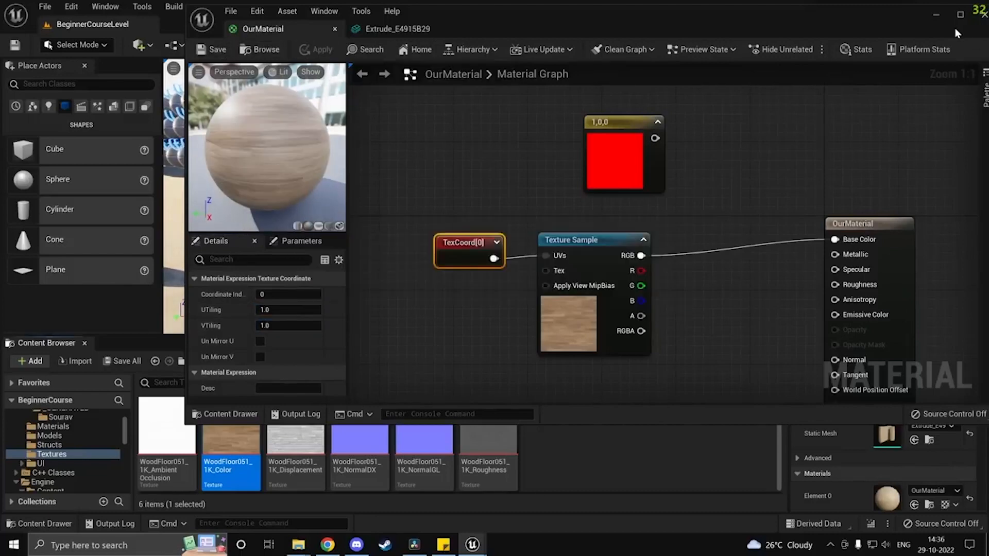
pyautogui.hotkey('alt', 'Tab')
pyautogui.moveTo(670, 186); pyautogui.dragTo(504, 188, button='right')
pyautogui.moveTo(597, 201); pyautogui.dragTo(514, 246, button='right')
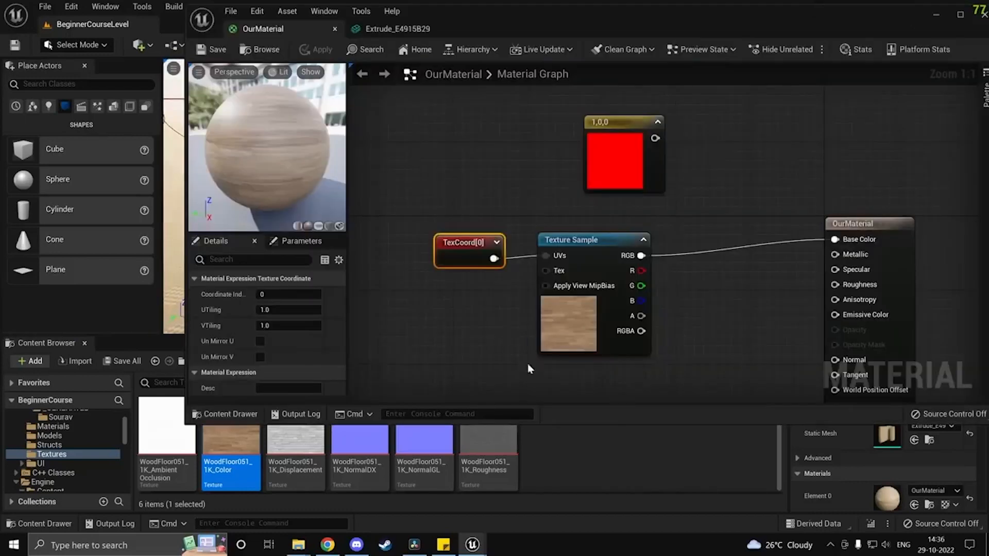
# Step: Move the OurMaterial result node lower in the graph to make room for further input nodes
pyautogui.moveTo(487, 273); pyautogui.dragTo(437, 192, button='right')
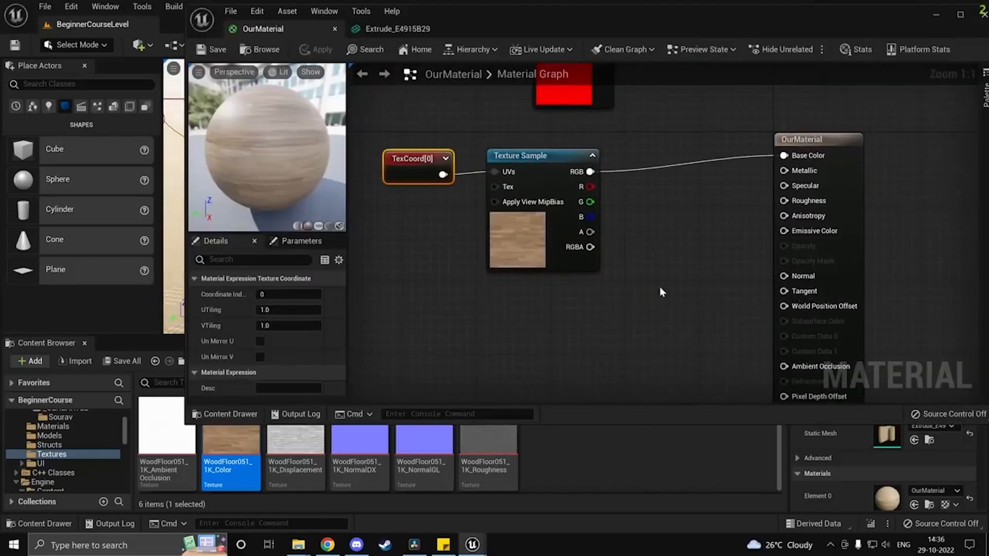
pyautogui.moveTo(845, 205); pyautogui.dragTo(855, 251)
pyautogui.moveTo(875, 248); pyautogui.dragTo(867, 179, button='right')
pyautogui.moveTo(851, 178); pyautogui.dragTo(860, 252)
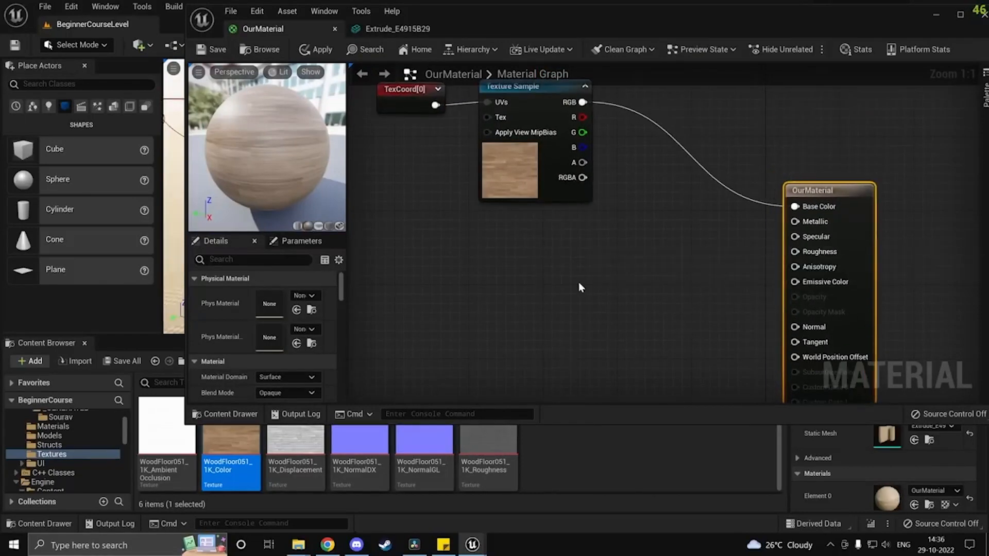
# Step: Connect a new Constant node of value 0 to OurMaterial's Roughness, save the material and check reflections on the Extrude mesh
pyautogui.click(610, 284)
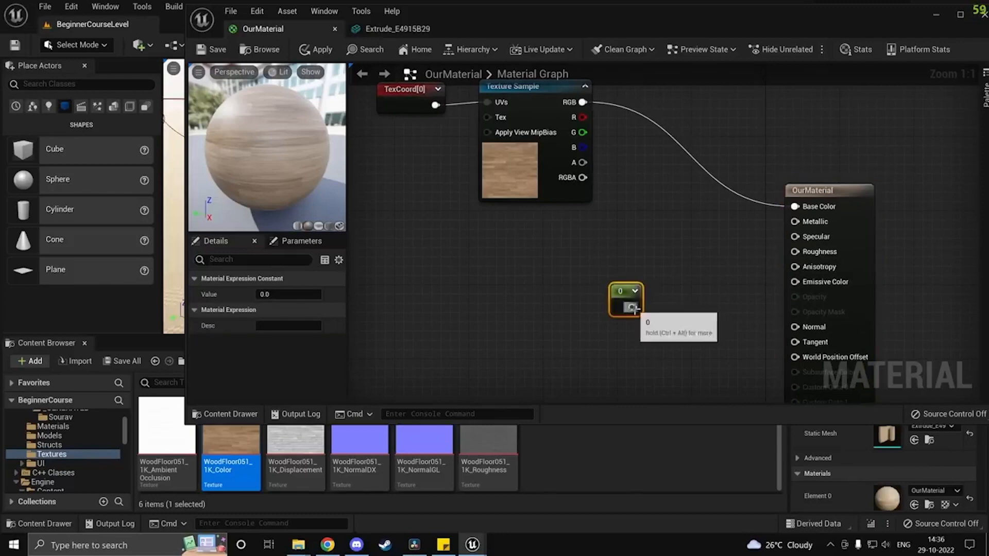
pyautogui.moveTo(632, 308); pyautogui.dragTo(794, 251)
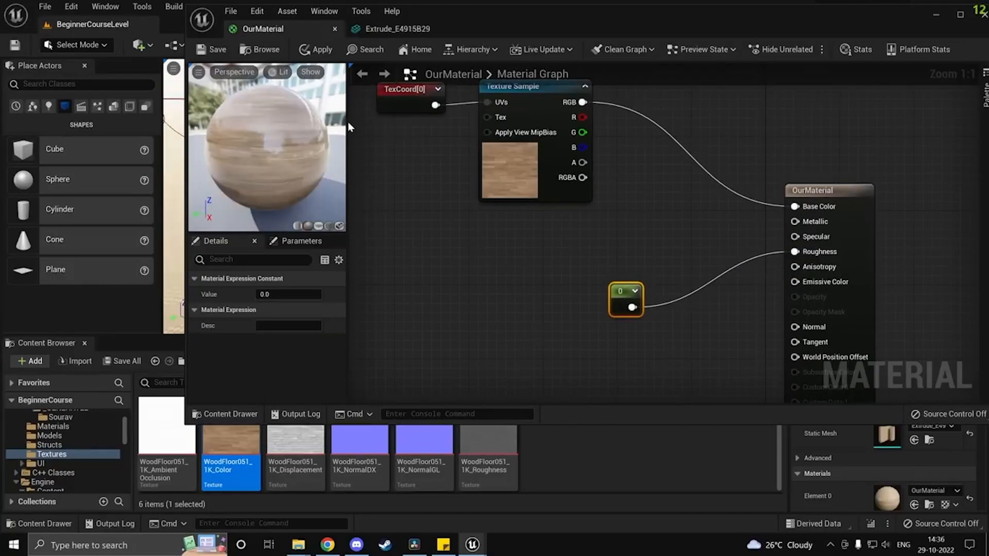
pyautogui.click(203, 53)
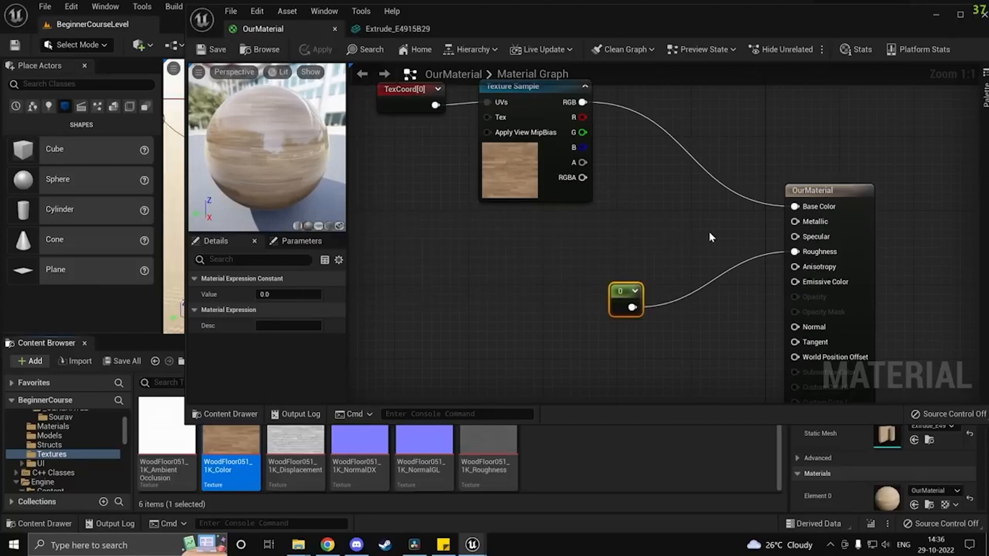
pyautogui.moveTo(620, 290); pyautogui.dragTo(663, 302)
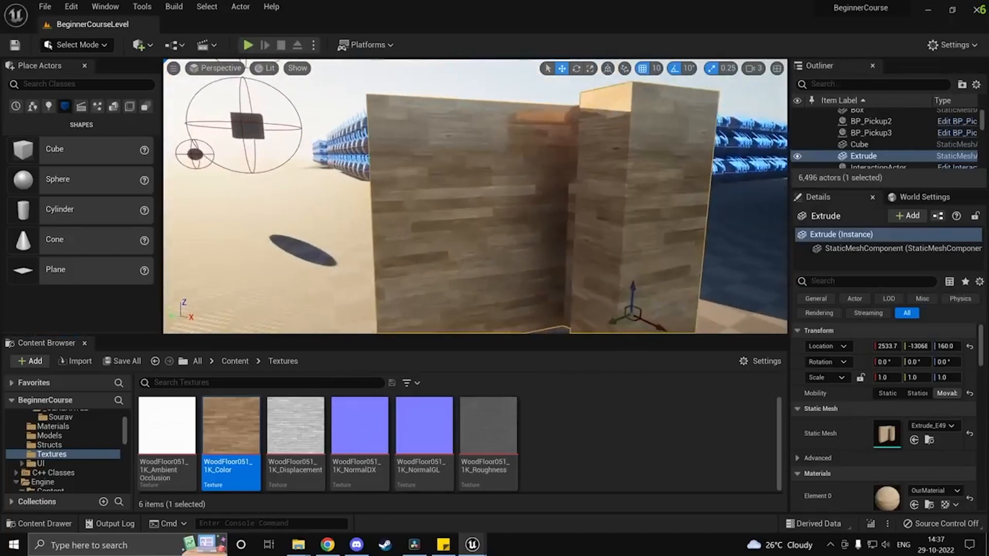
pyautogui.moveTo(475, 206); pyautogui.dragTo(549, 165, button='right')
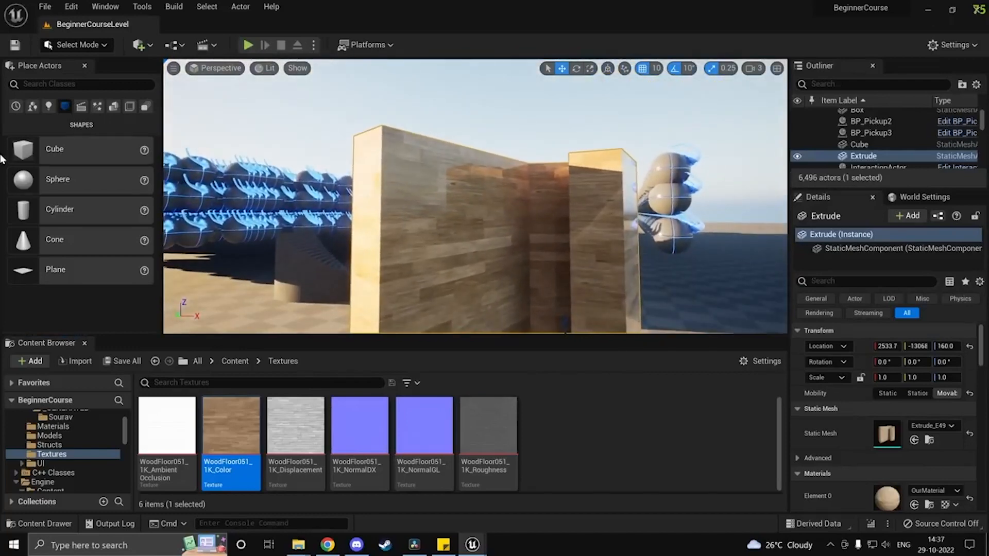
# Step: Place a Point Light in the level near the Extrude mesh's wall
pyautogui.click(47, 107)
pyautogui.moveTo(64, 180); pyautogui.dragTo(772, 320)
pyautogui.moveTo(495, 251); pyautogui.dragTo(448, 258, button='right')
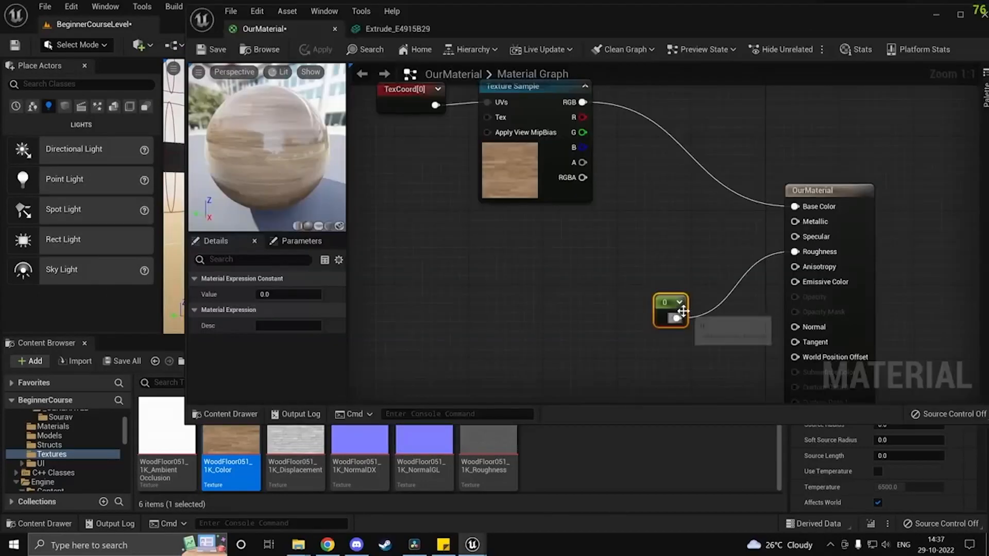
# Step: Set the Constant node feeding OurMaterial's Roughness to 1, save the material and return to the level
pyautogui.moveTo(654, 307); pyautogui.dragTo(639, 300, button='right')
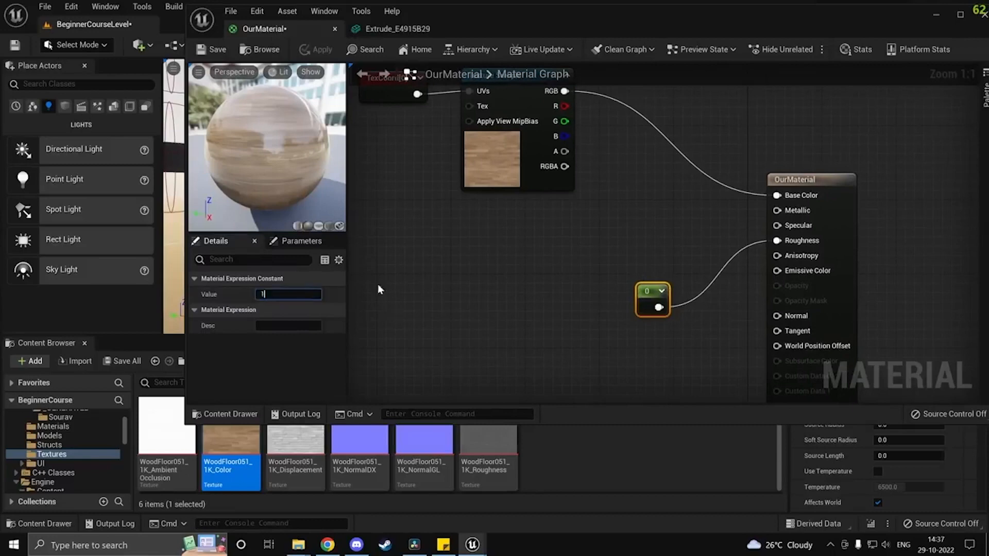
pyautogui.click(203, 52)
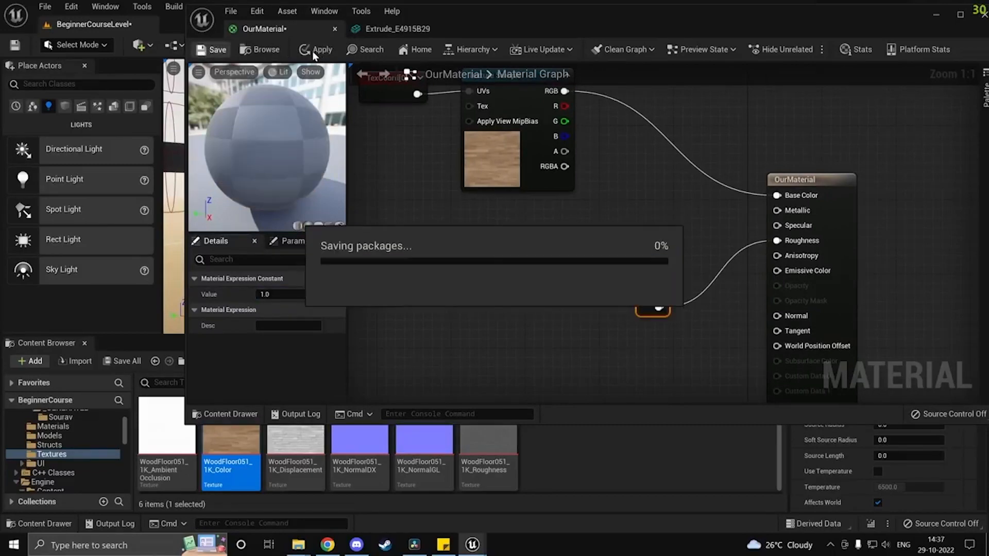
pyautogui.click(937, 16)
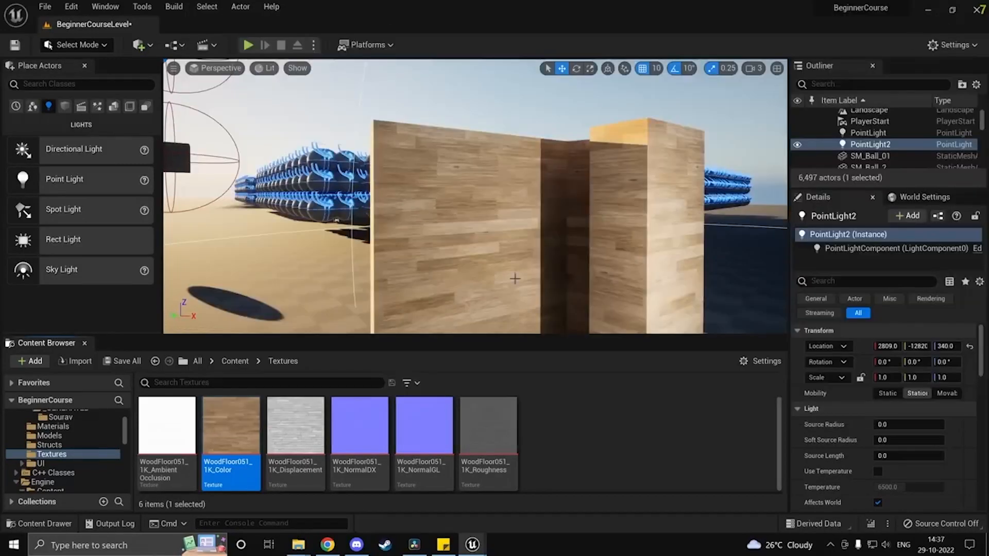
pyautogui.moveTo(515, 279); pyautogui.dragTo(577, 314, button='right')
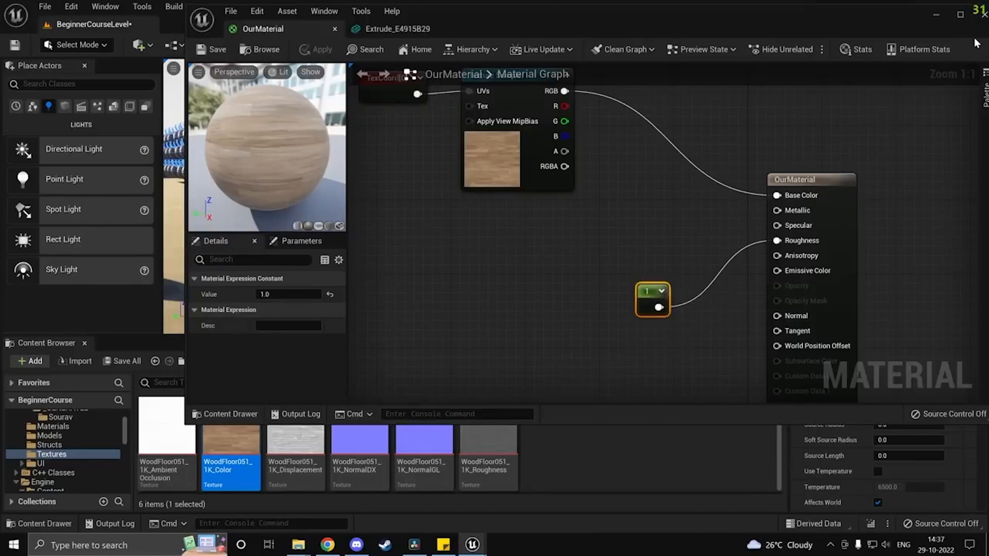
# Step: Examine from near and far how the Extrude mesh's surface reflects the point light at full roughness
pyautogui.click(936, 14)
pyautogui.press('w')
pyautogui.moveTo(430, 173); pyautogui.dragTo(453, 181, button='right')
pyautogui.press('s')
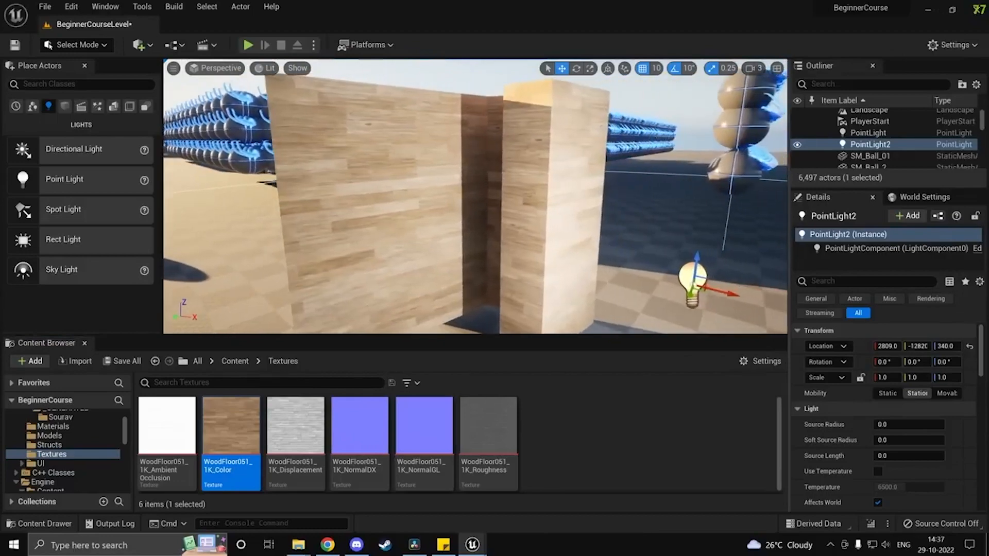
pyautogui.press('w')
pyautogui.moveTo(460, 248)
pyautogui.mouseDown(button='right')
pyautogui.moveTo(448, 246)
pyautogui.moveTo(460, 248)
pyautogui.mouseUp(button='right')
pyautogui.press('s')
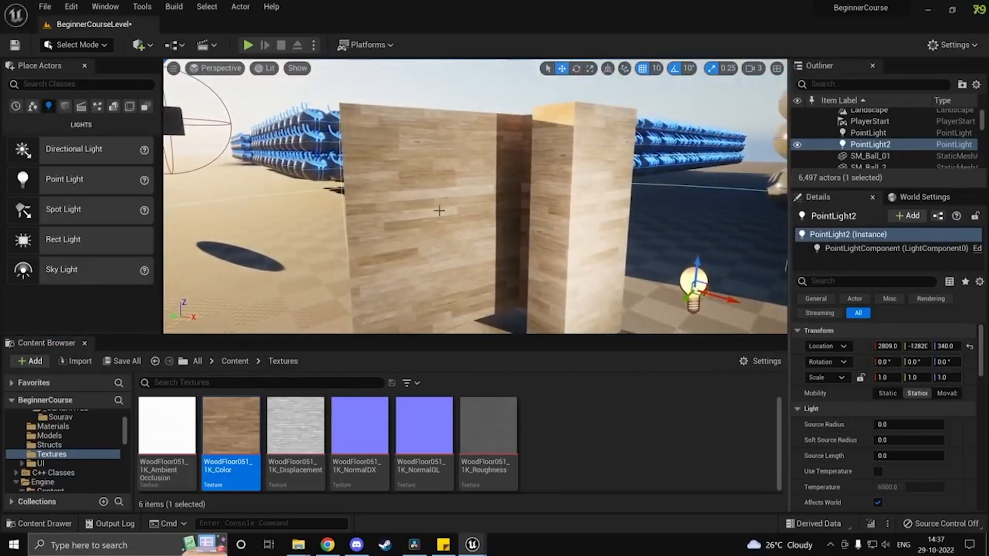
pyautogui.press('w')
pyautogui.moveTo(432, 195)
pyautogui.mouseDown(button='right')
pyautogui.moveTo(394, 193)
pyautogui.moveTo(433, 196)
pyautogui.mouseUp(button='right')
pyautogui.press('s')
pyautogui.press('d')
pyautogui.press('a')
pyautogui.press('w')
pyautogui.press('s')
# Step: Open the WoodFloor051_1K_Roughness texture and inspect its grey shades at different magnifications
pyautogui.hotkey('alt', 'Tab')
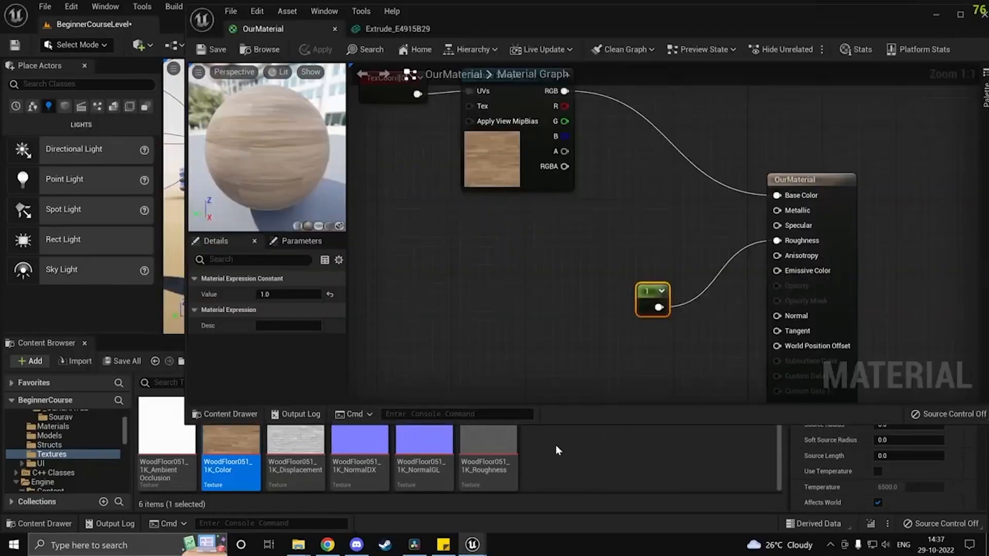
pyautogui.click(564, 476)
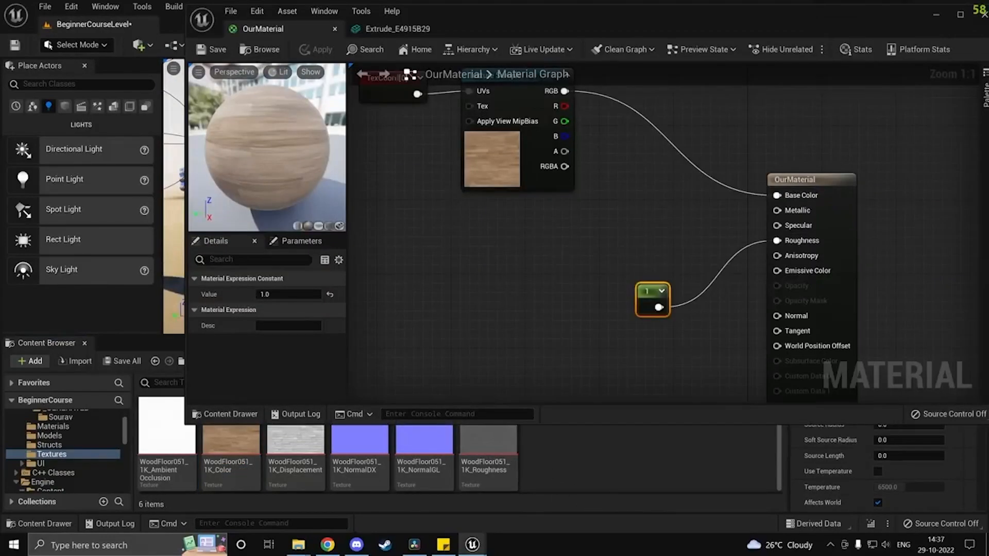
pyautogui.click(937, 16)
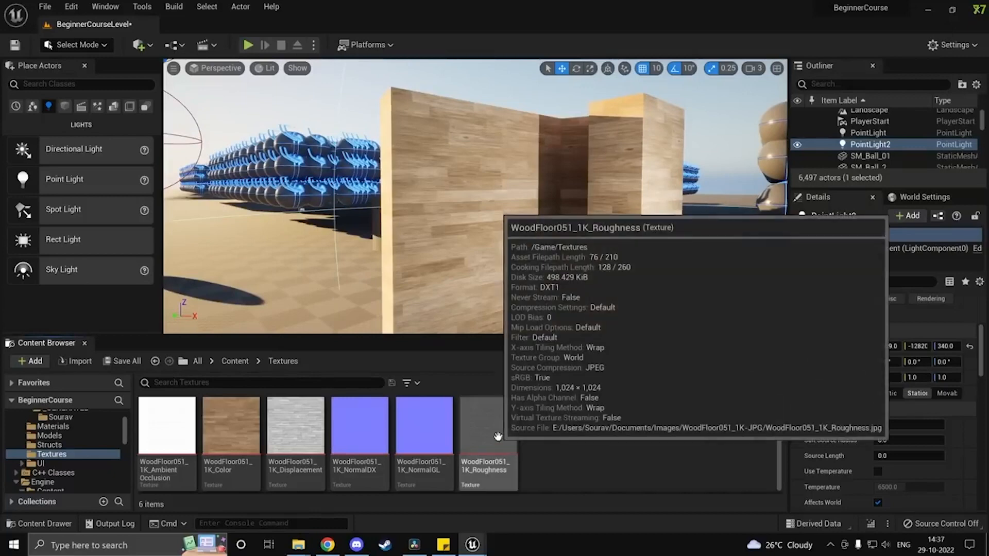
pyautogui.doubleClick(498, 437)
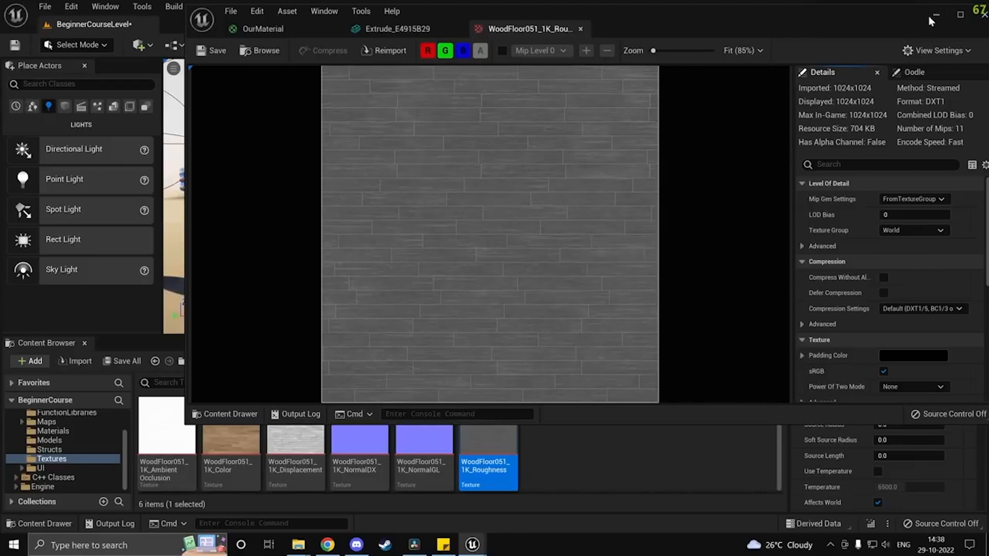
pyautogui.scroll(4, 465, 243)
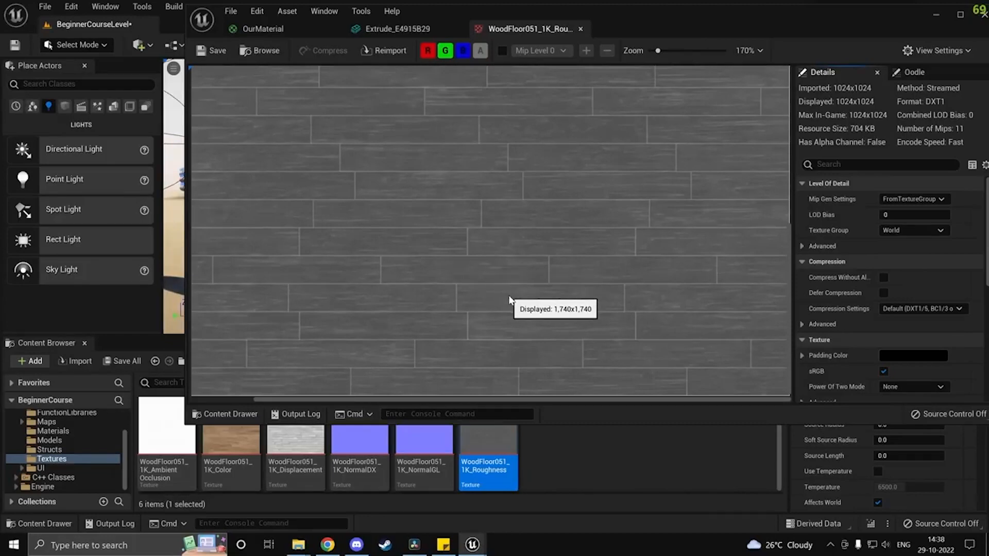
pyautogui.scroll(-7, 523, 309)
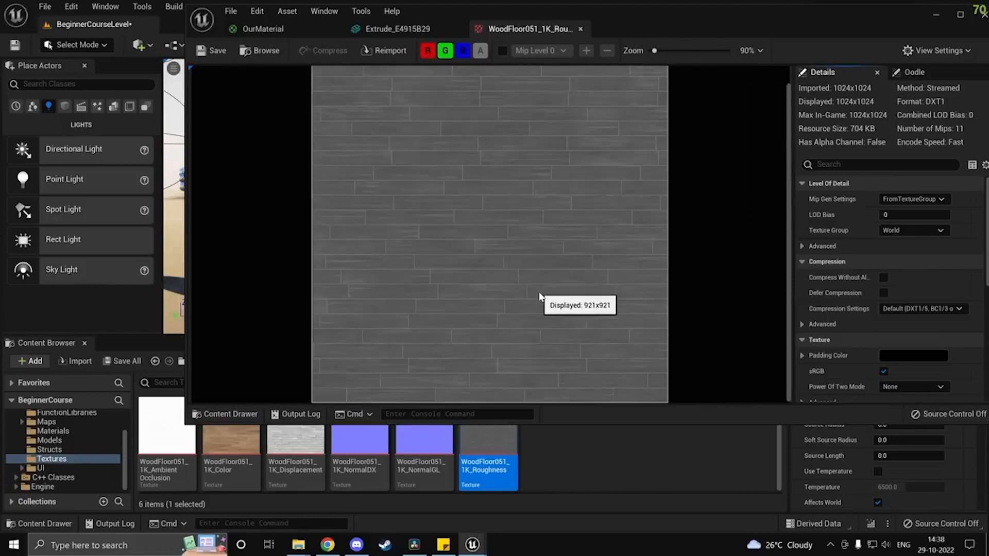
pyautogui.scroll(2, 543, 296)
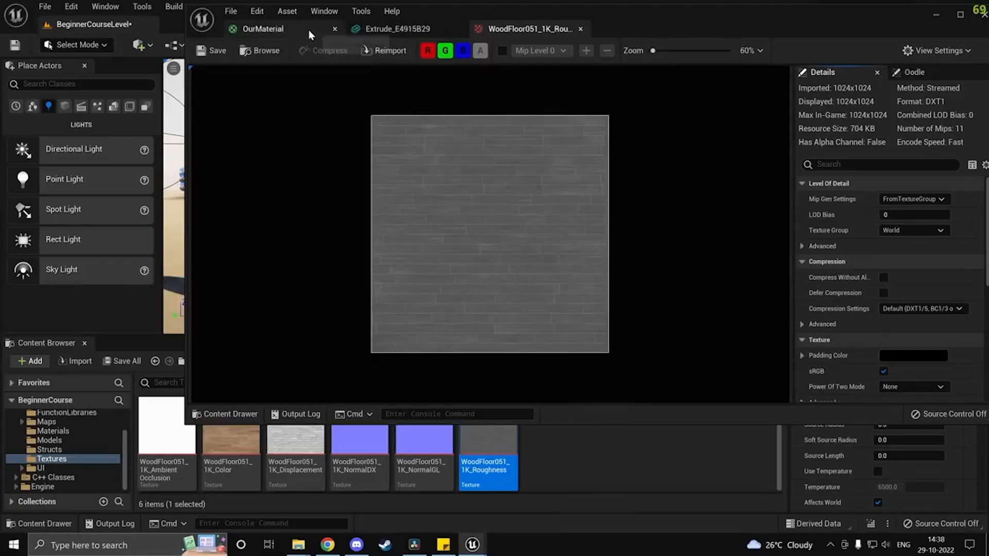
# Step: Replace the Constant on OurMaterial's Roughness with a Texture Sample of WoodFloor051_1K_Roughness, delete the Constant node and save the material
pyautogui.click(265, 29)
pyautogui.moveTo(489, 458); pyautogui.dragTo(515, 278)
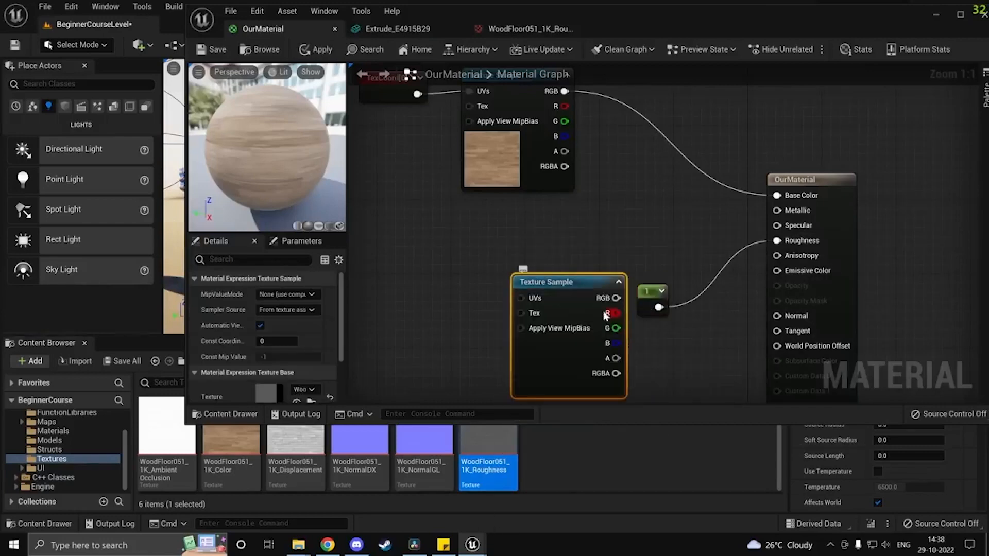
pyautogui.moveTo(618, 299); pyautogui.dragTo(798, 244)
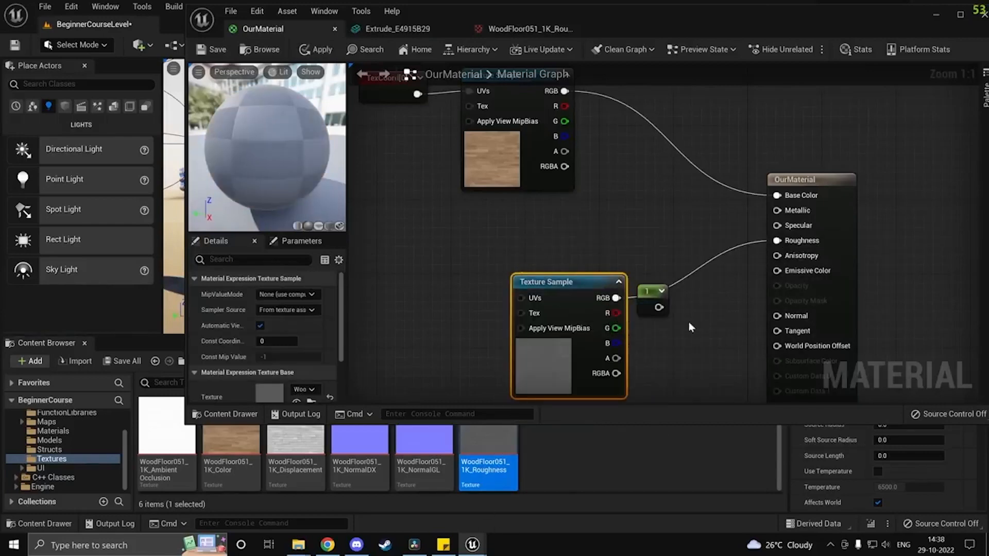
pyautogui.click(652, 295)
pyautogui.press('Delete')
pyautogui.click(211, 49)
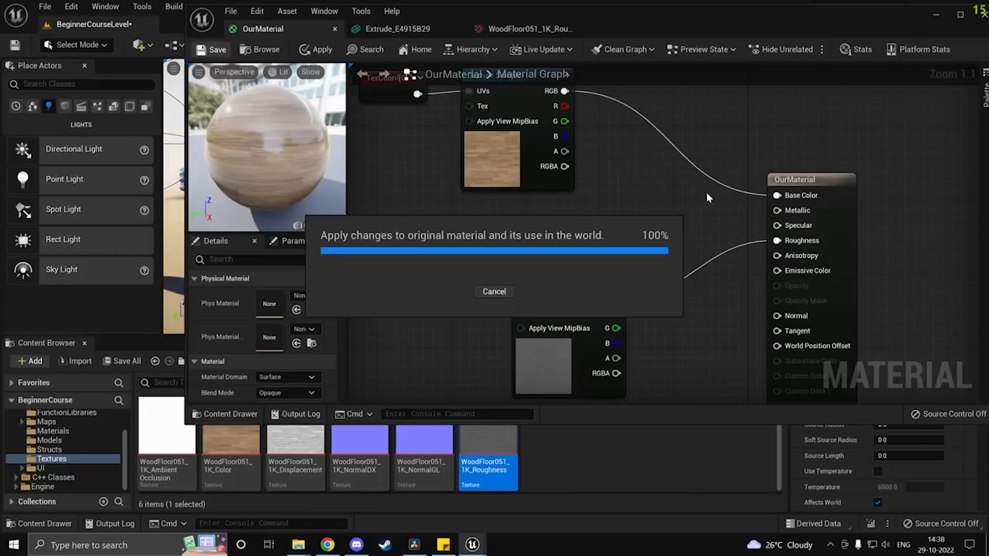
# Step: Examine the point light's reflection on the Extrude mesh up close and from farther away
pyautogui.click(934, 17)
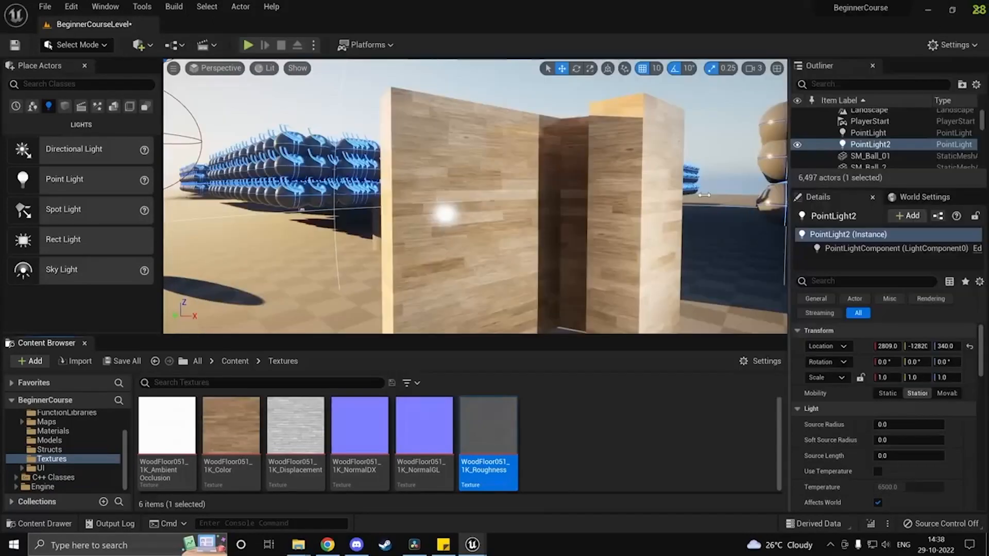
pyautogui.moveTo(617, 217); pyautogui.dragTo(593, 221, button='right')
pyautogui.press('w')
pyautogui.press('w')
pyautogui.press('s')
pyautogui.press('w')
pyautogui.press('s')
pyautogui.moveTo(468, 168)
pyautogui.mouseDown(button='right')
pyautogui.moveTo(453, 162)
pyautogui.moveTo(468, 168)
pyautogui.mouseUp(button='right')
pyautogui.press('w')
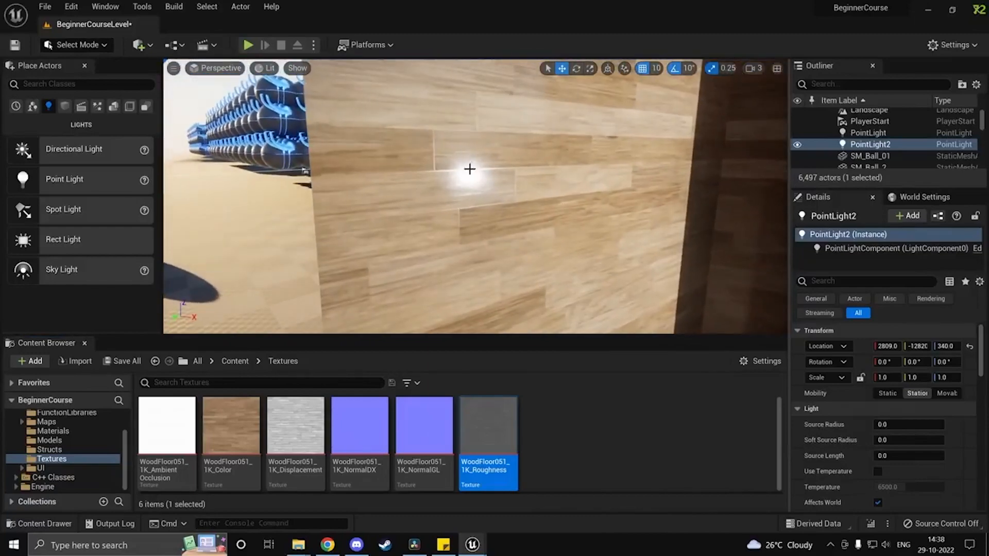
# Step: Tidy the roughness Texture Sample under the colour one and add a WoodFloor051_1K_NormalDX Texture Sample below it
pyautogui.hotkey('alt', 'Tab')
pyautogui.click(509, 258)
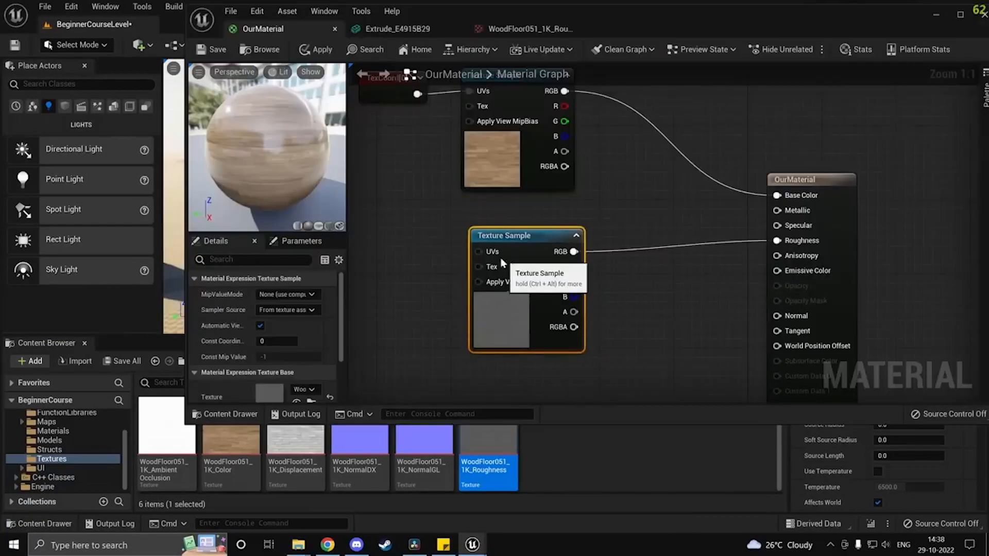
pyautogui.scroll(-2, 728, 371)
pyautogui.scroll(-1, 692, 240)
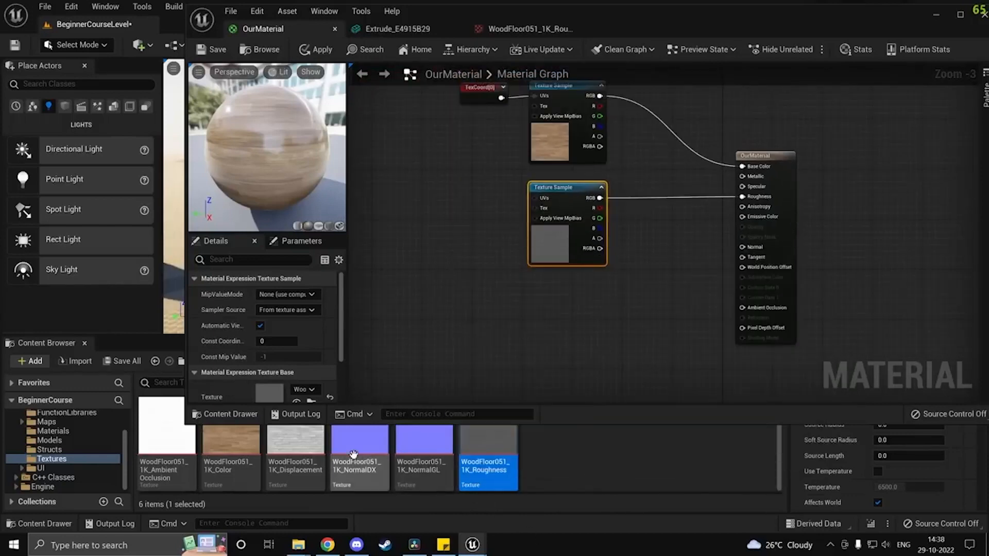
pyautogui.moveTo(359, 454); pyautogui.dragTo(538, 296)
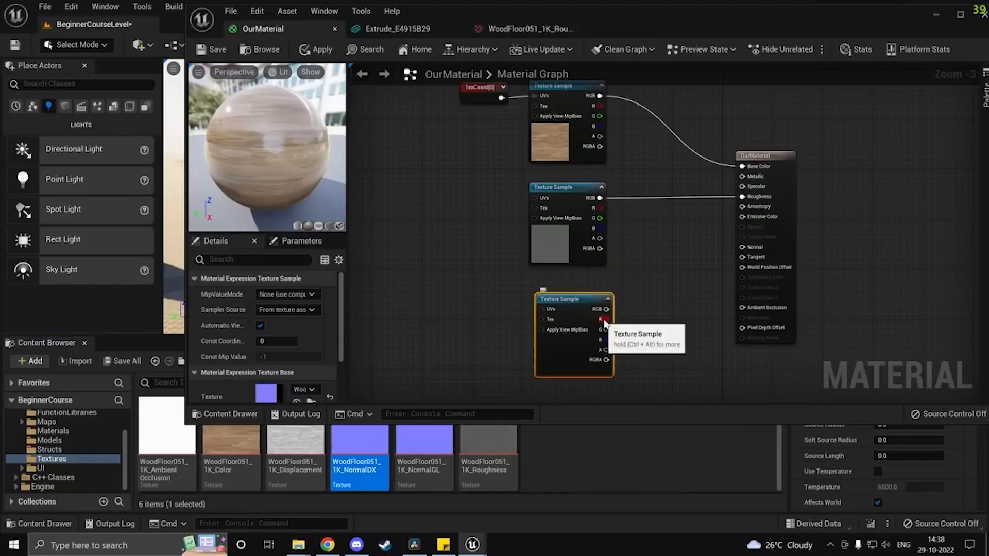
pyautogui.scroll(3, 637, 227)
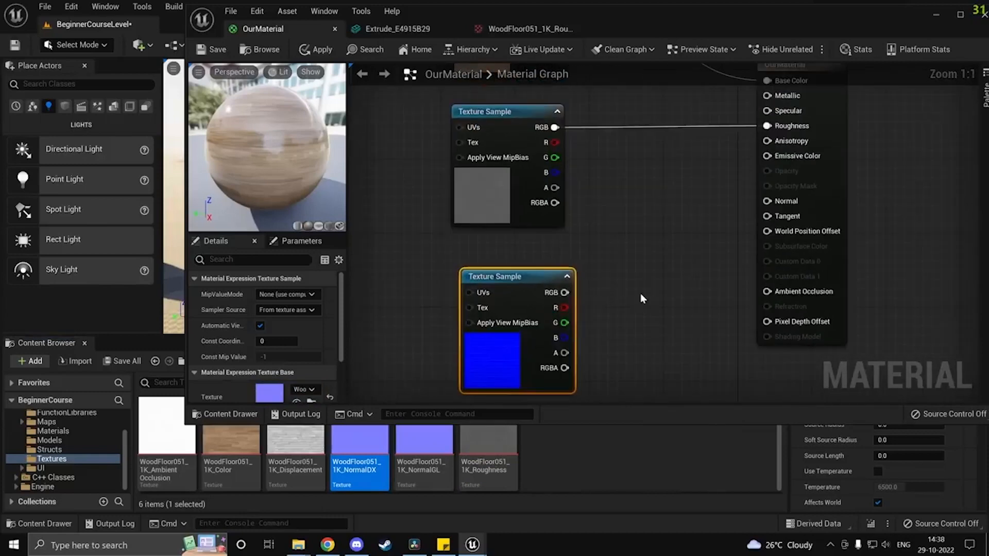
# Step: Arrange the OurMaterial editor and the level editor side by side, with the light's reflection on the Extrude mesh in view
pyautogui.click(943, 14)
pyautogui.moveTo(566, 181); pyautogui.dragTo(524, 186, button='right')
pyautogui.hotkey('alt', 'Tab')
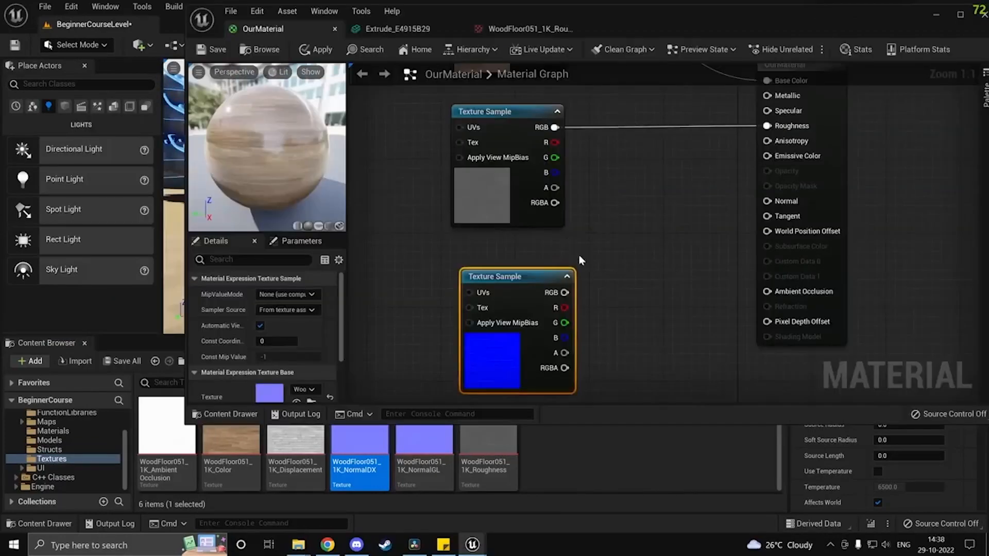
pyautogui.moveTo(756, 22); pyautogui.dragTo(866, 47)
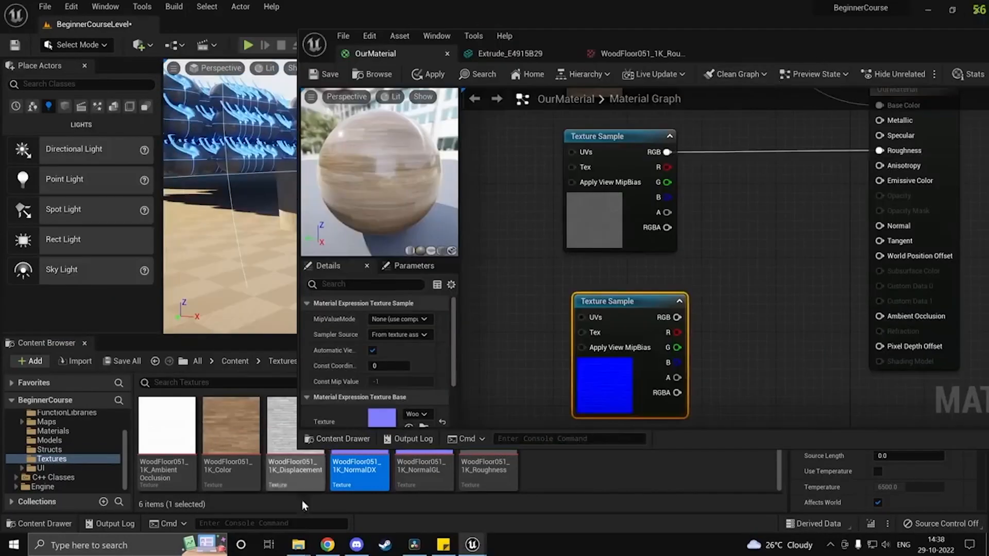
pyautogui.click(269, 545)
pyautogui.rightClick(354, 139)
pyautogui.click(403, 151)
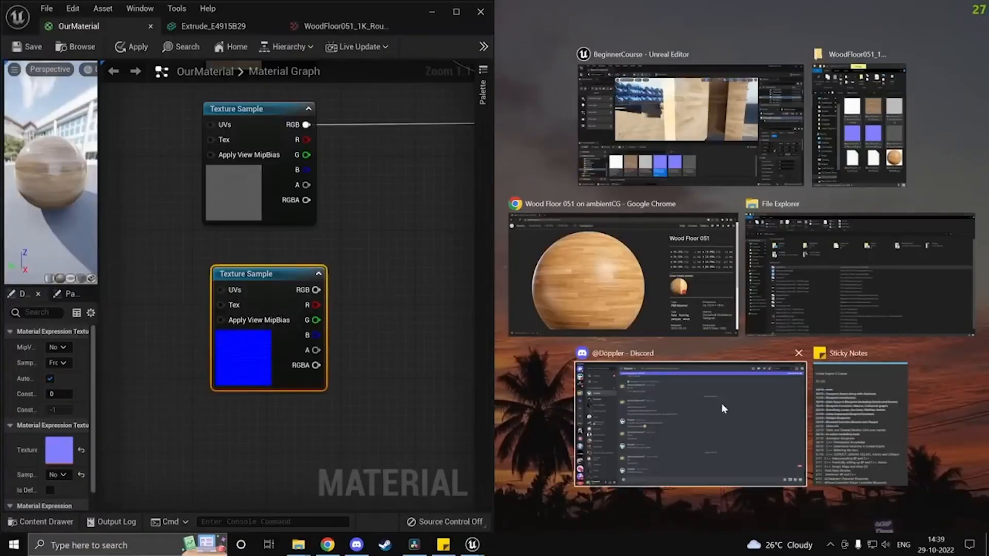
pyautogui.click(690, 100)
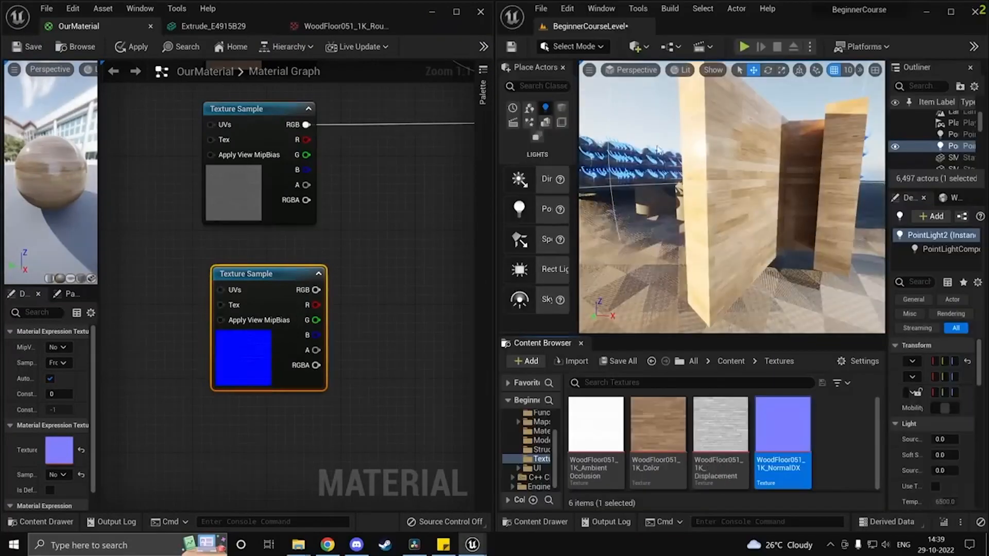
pyautogui.press('w')
pyautogui.moveTo(652, 251); pyautogui.dragTo(624, 249, button='right')
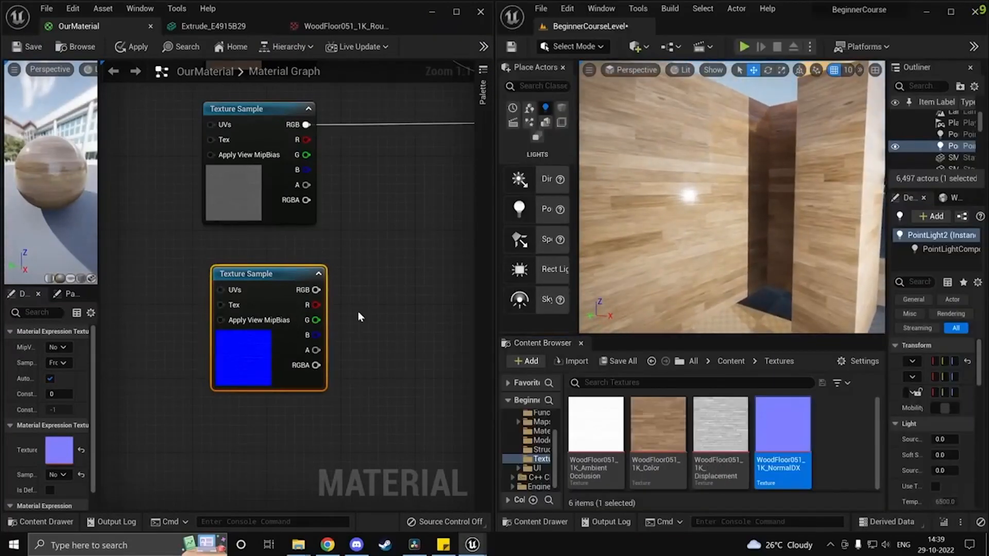
# Step: Connect the NormalDX Texture Sample's RGB to OurMaterial's Normal, apply and save the material, and check the Extrude mesh
pyautogui.moveTo(359, 317); pyautogui.dragTo(289, 297, button='right')
pyautogui.moveTo(217, 280); pyautogui.dragTo(421, 190)
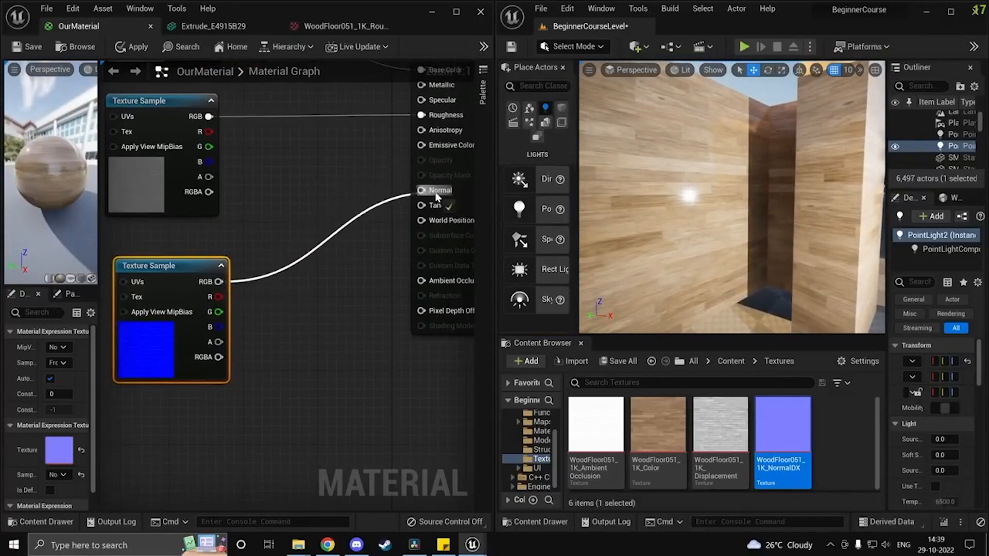
pyautogui.click(140, 49)
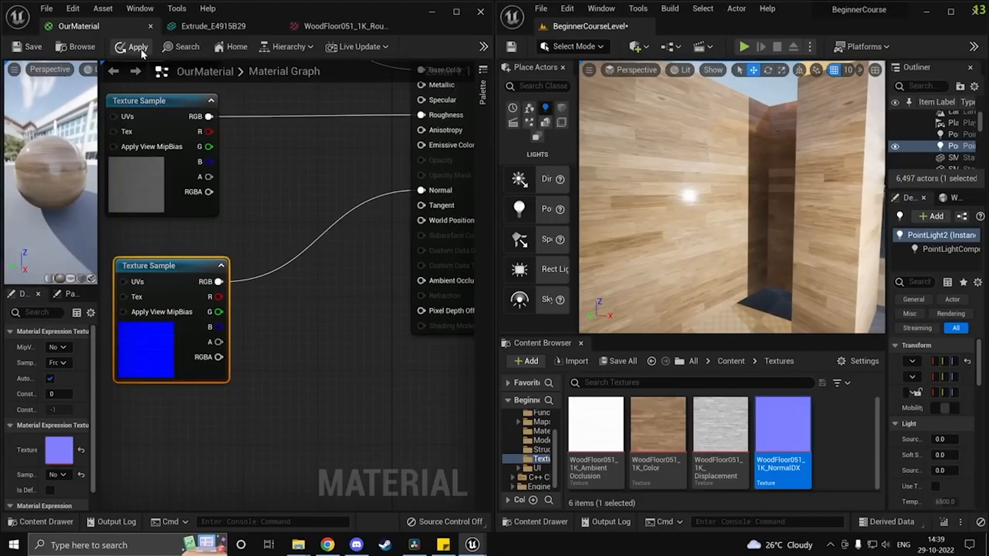
pyautogui.press('w')
pyautogui.moveTo(815, 204); pyautogui.dragTo(766, 224, button='right')
pyautogui.press('s')
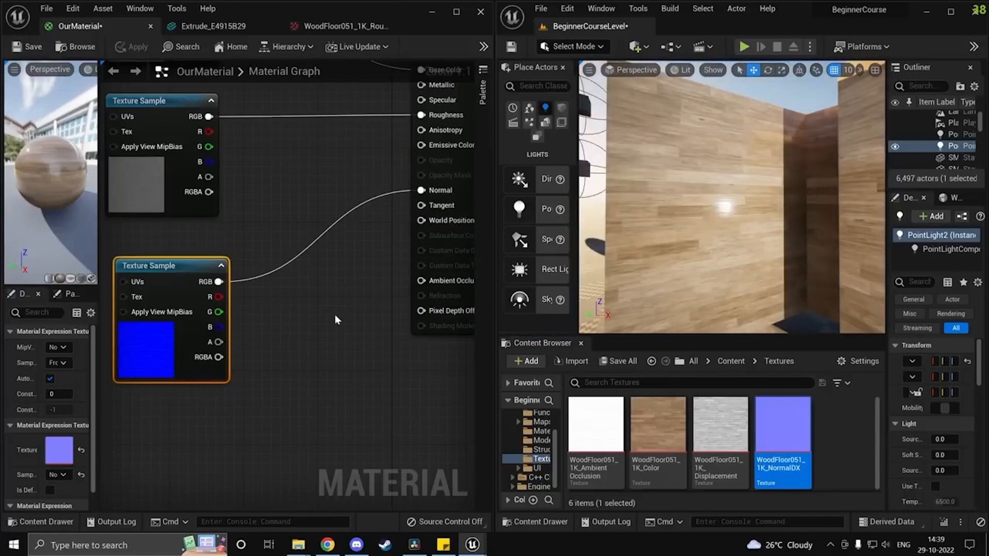
pyautogui.click(27, 47)
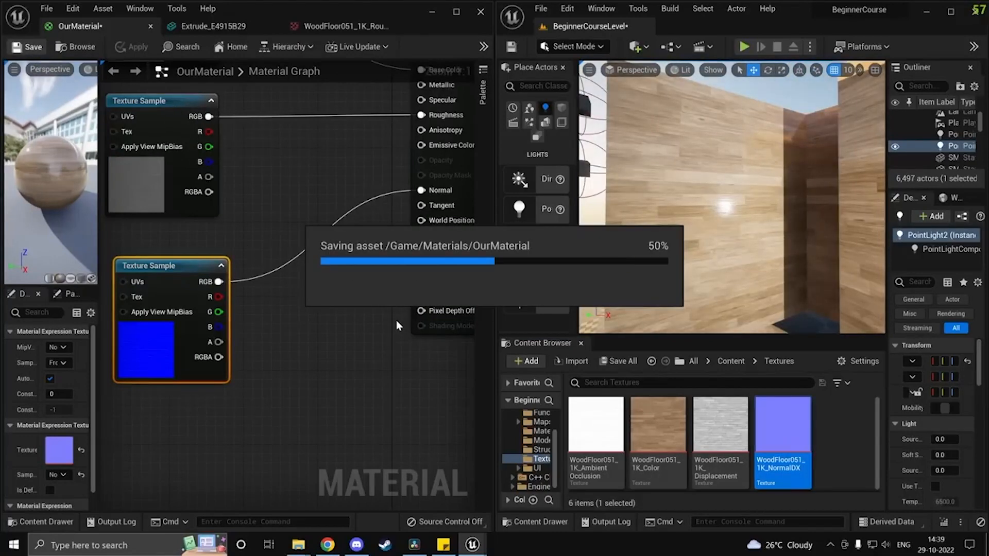
# Step: Insert a Multiply node between the NormalDX Texture Sample's RGB output and OurMaterial's Normal input
pyautogui.moveTo(354, 297); pyautogui.dragTo(431, 301, button='right')
pyautogui.moveTo(284, 279); pyautogui.dragTo(323, 283)
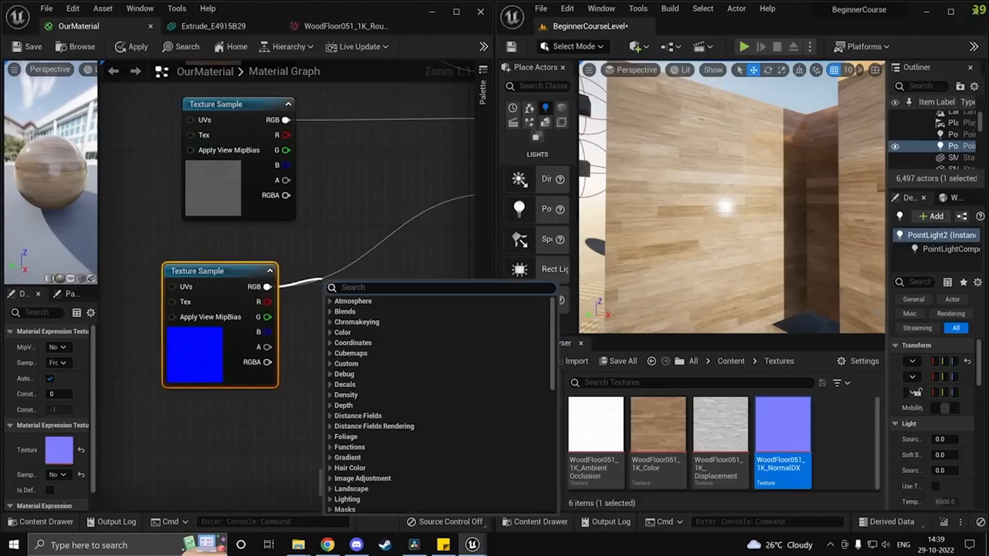
pyautogui.write('mult')
pyautogui.press('Return')
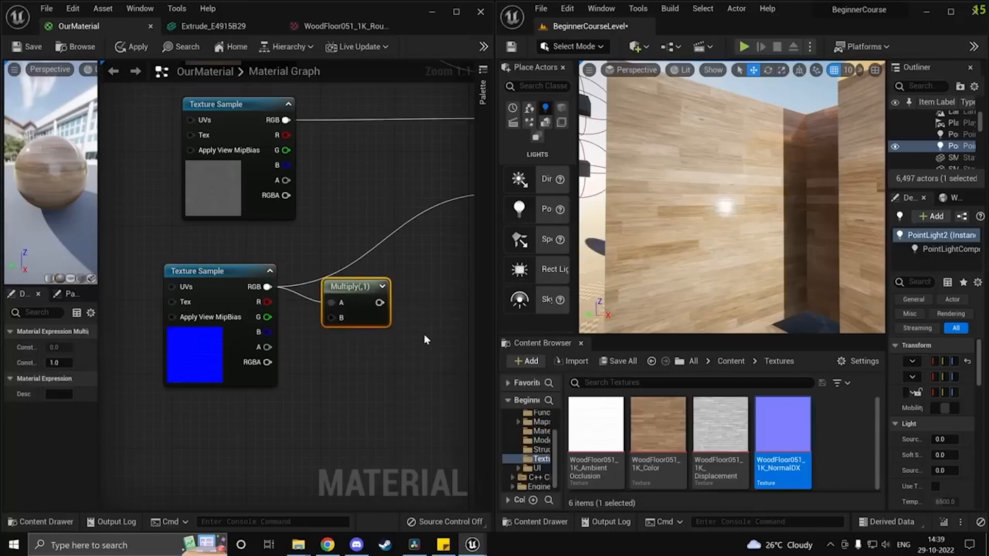
pyautogui.moveTo(425, 339); pyautogui.dragTo(360, 332, button='right')
pyautogui.moveTo(314, 295); pyautogui.dragTo(454, 199)
pyautogui.moveTo(304, 183); pyautogui.dragTo(331, 186)
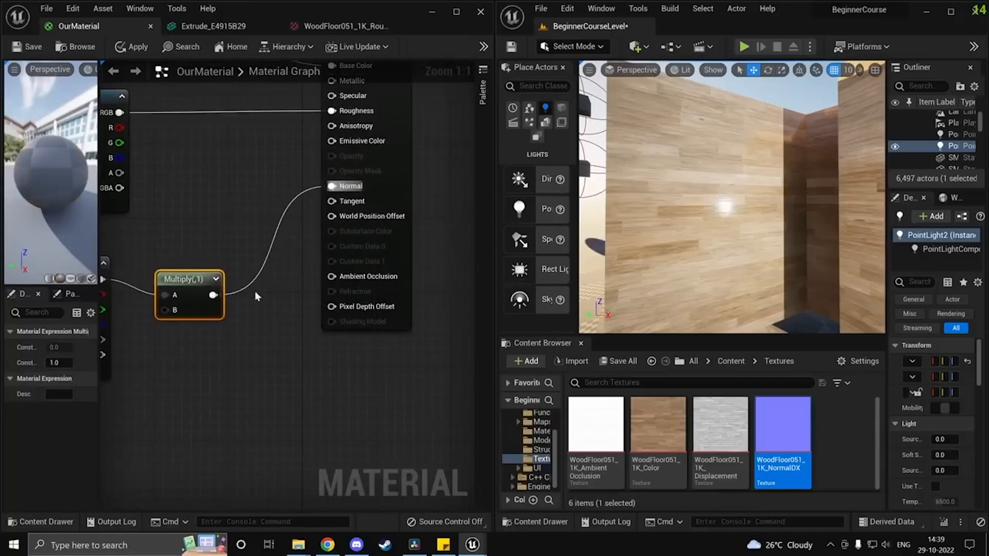
pyautogui.moveTo(331, 186); pyautogui.dragTo(456, 148, button='right')
pyautogui.moveTo(316, 240); pyautogui.dragTo(308, 345)
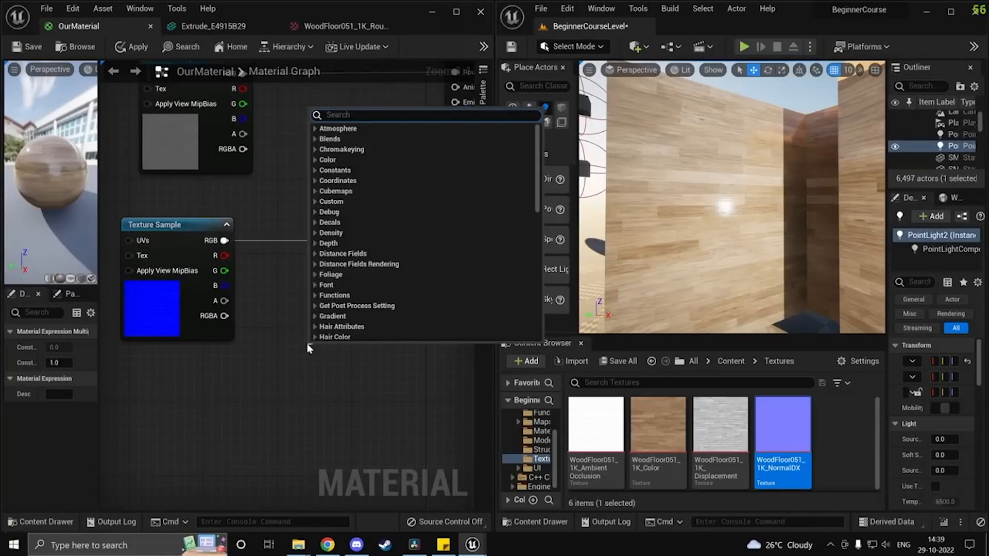
pyautogui.write('co')
pyautogui.click(159, 424)
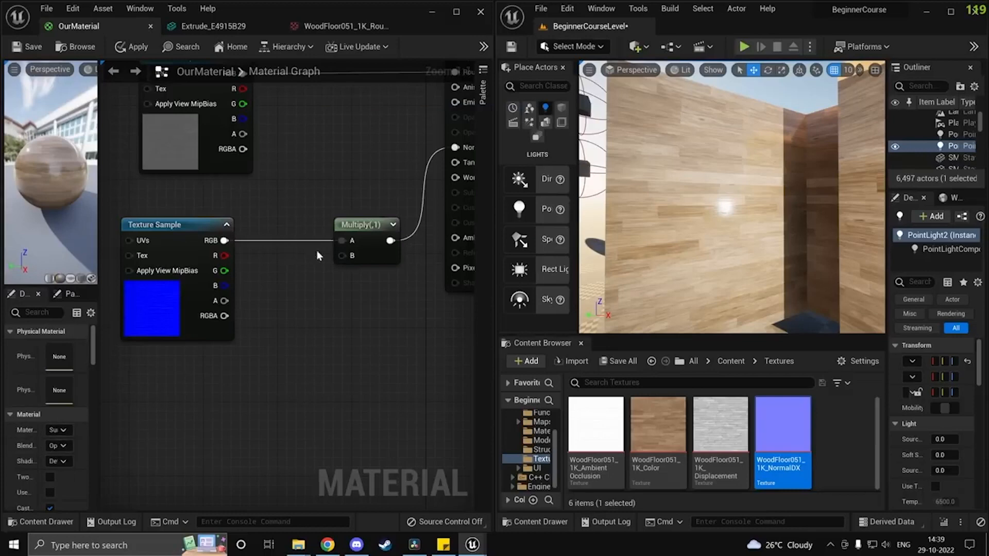
# Step: Set the Multiply node's B constant to 100, apply the material, and examine the light's reflection on the Extrude mesh
pyautogui.click(367, 255)
pyautogui.write('100')
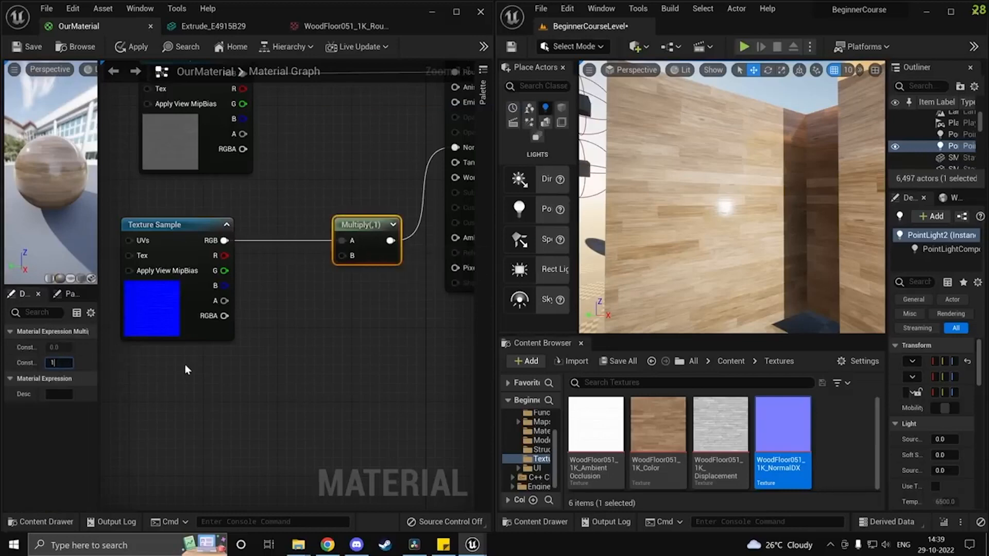
pyautogui.press('Return')
pyautogui.click(133, 46)
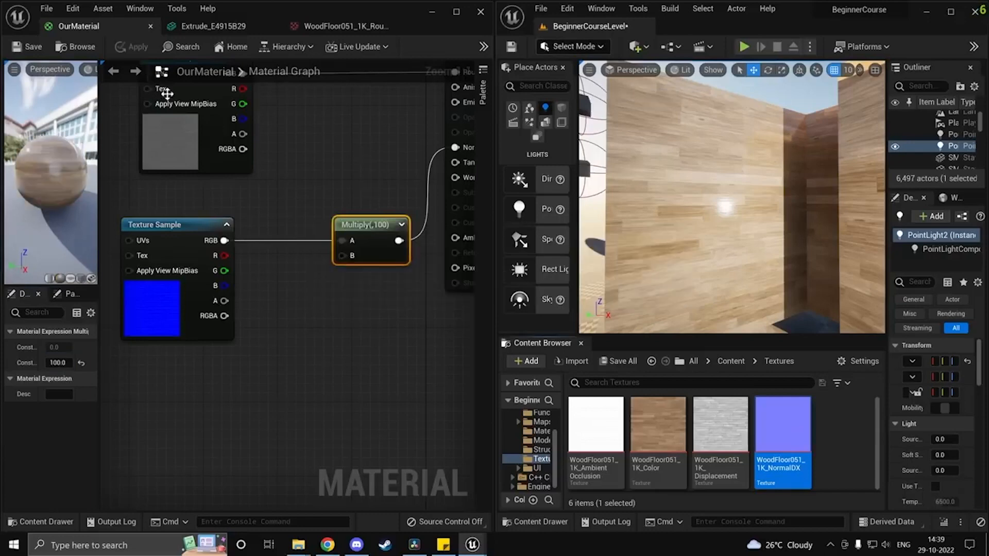
pyautogui.moveTo(741, 213); pyautogui.dragTo(719, 213, button='right')
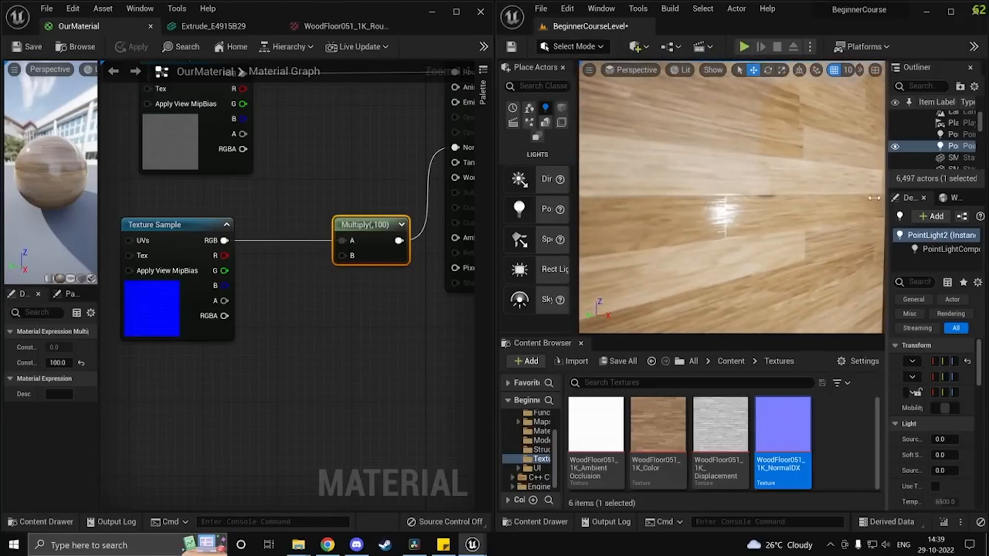
pyautogui.moveTo(874, 197)
pyautogui.mouseDown(button='right')
pyautogui.moveTo(859, 202)
pyautogui.moveTo(871, 200)
pyautogui.mouseUp(button='right')
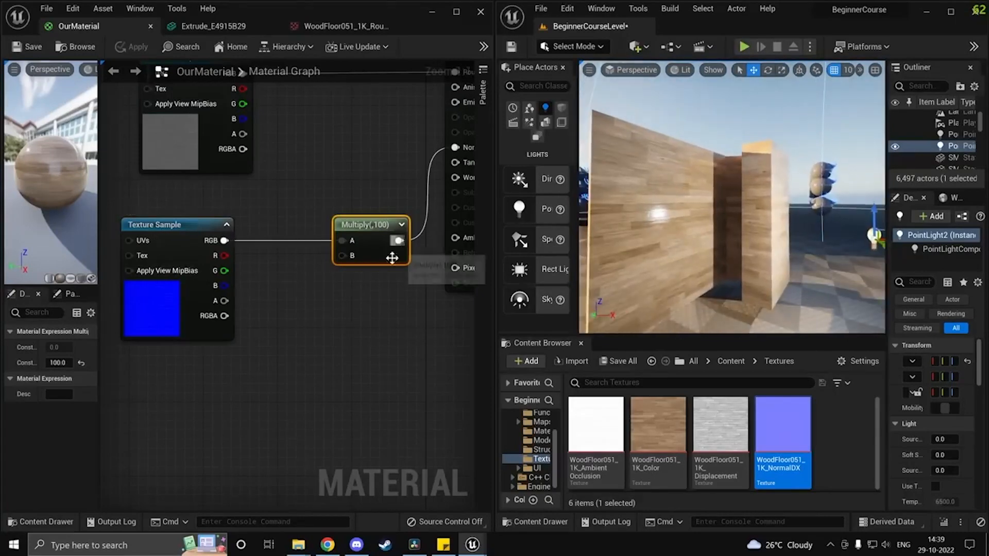
# Step: Delete the Multiply node, reconnect the NormalDX Texture Sample's RGB directly to OurMaterial's Normal input, and save the material
pyautogui.press('Delete')
pyautogui.moveTo(224, 240); pyautogui.dragTo(303, 149)
pyautogui.moveTo(230, 202); pyautogui.dragTo(400, 205, button='right')
pyautogui.moveTo(155, 293); pyautogui.dragTo(235, 281)
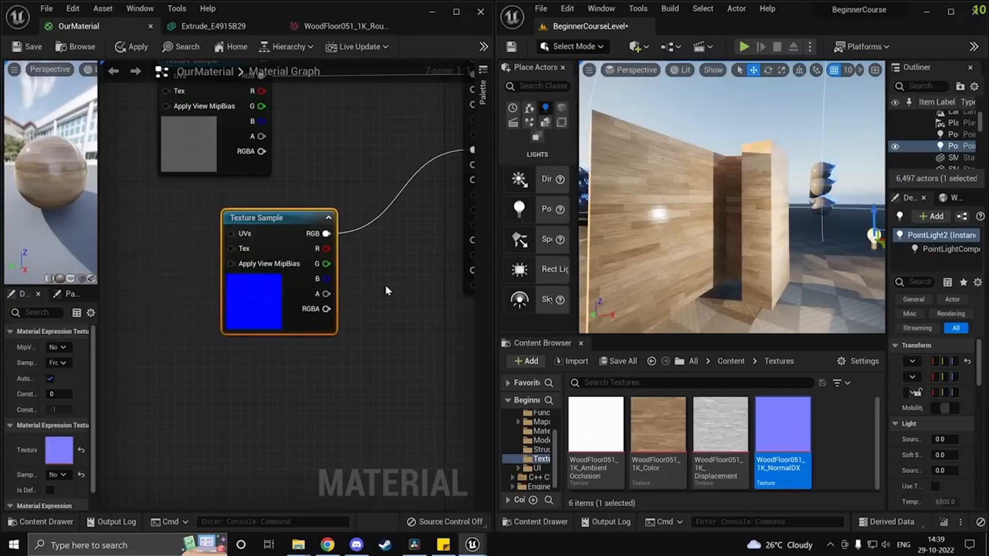
pyautogui.moveTo(387, 291); pyautogui.dragTo(331, 362, button='right')
pyautogui.click(34, 46)
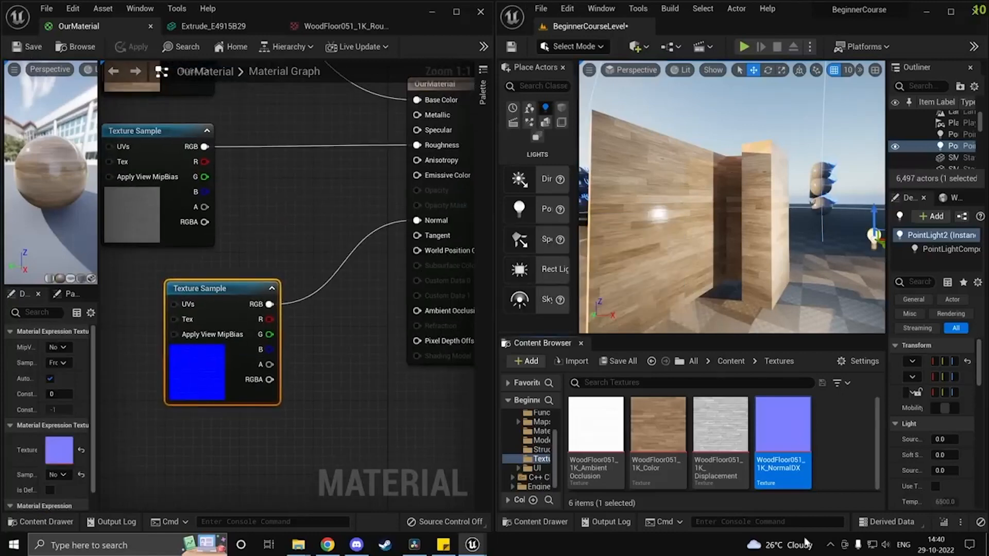
# Step: Add a WoodFloor051_1K_AmbientOcclusion Texture Sample below the NormalDX one in the material graph
pyautogui.scroll(-2, 798, 468)
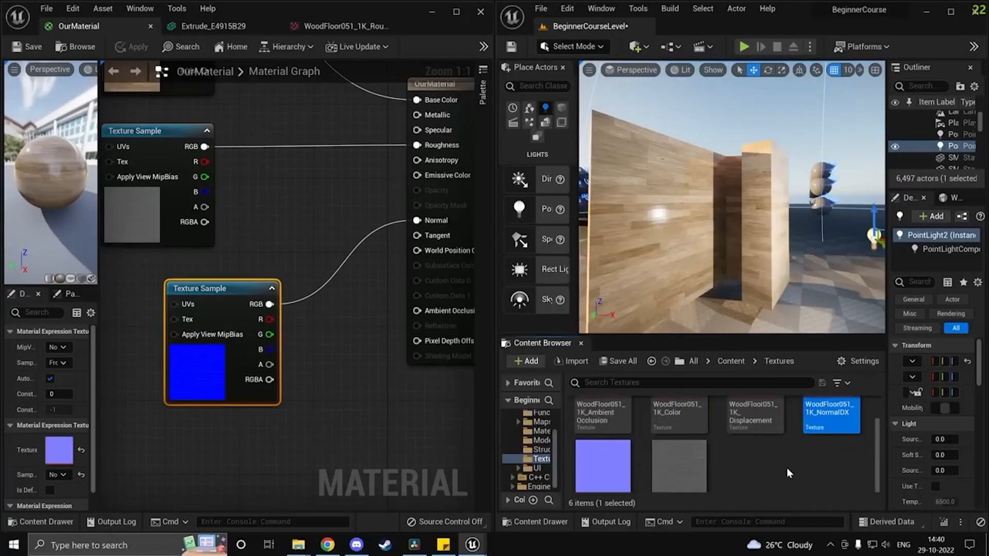
pyautogui.scroll(2, 731, 458)
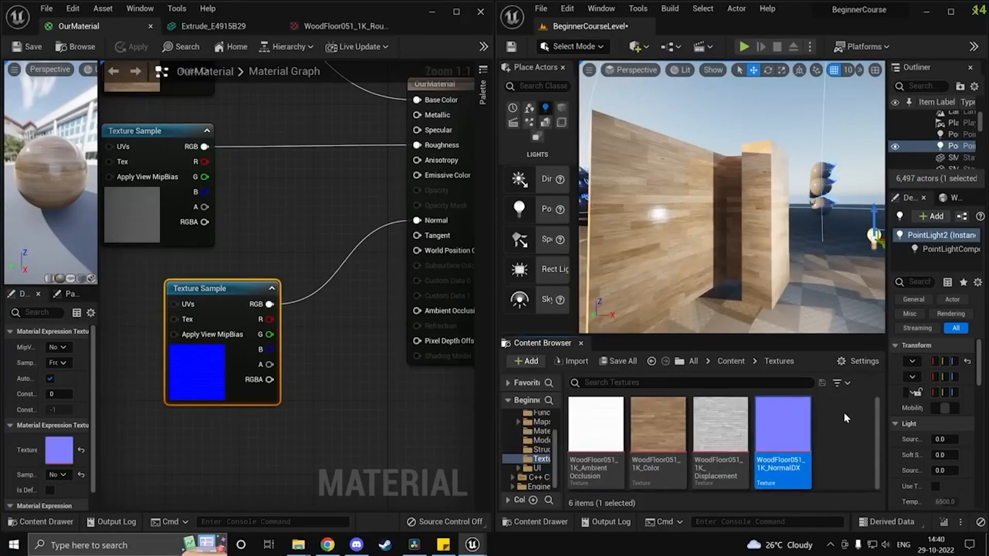
pyautogui.scroll(-2, 740, 415)
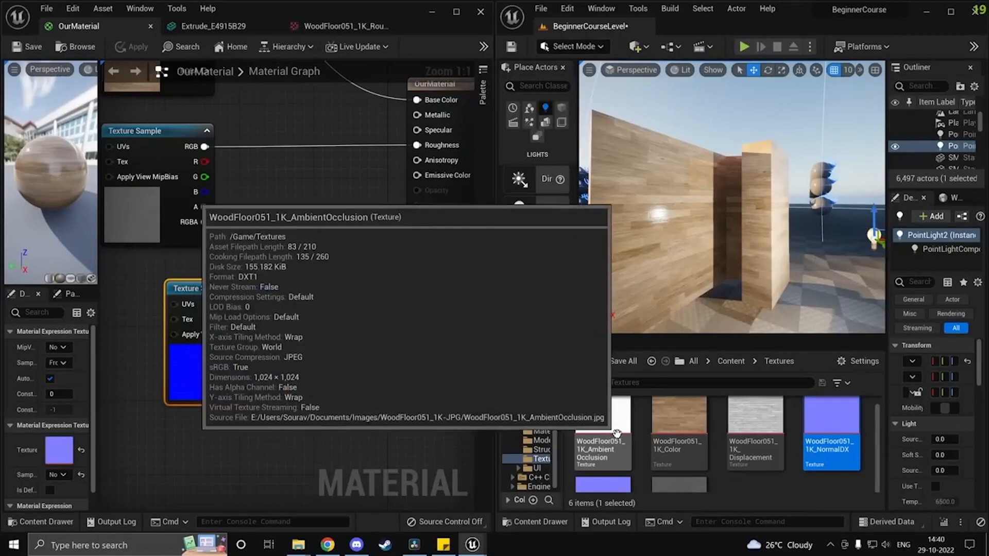
pyautogui.moveTo(616, 432); pyautogui.dragTo(196, 444)
pyautogui.moveTo(381, 448); pyautogui.dragTo(337, 400, button='right')
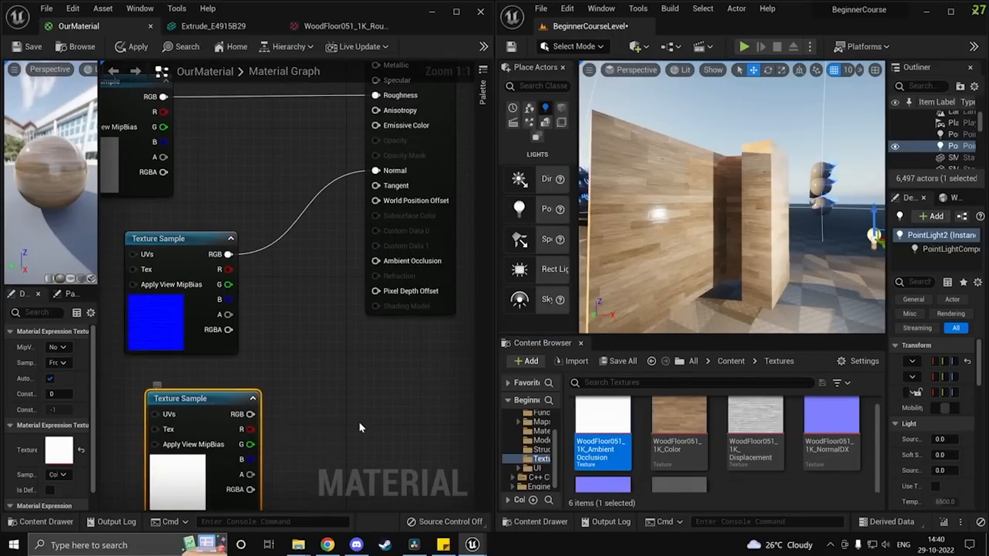
pyautogui.moveTo(360, 425); pyautogui.dragTo(322, 457, button='right')
pyautogui.moveTo(366, 399); pyautogui.dragTo(407, 376, button='right')
# Step: Connect the AmbientOcclusion Texture Sample's RGB to OurMaterial's Ambient Occlusion, save the material, and check the Extrude mesh in the maximized level editor
pyautogui.moveTo(665, 265); pyautogui.dragTo(623, 265, button='right')
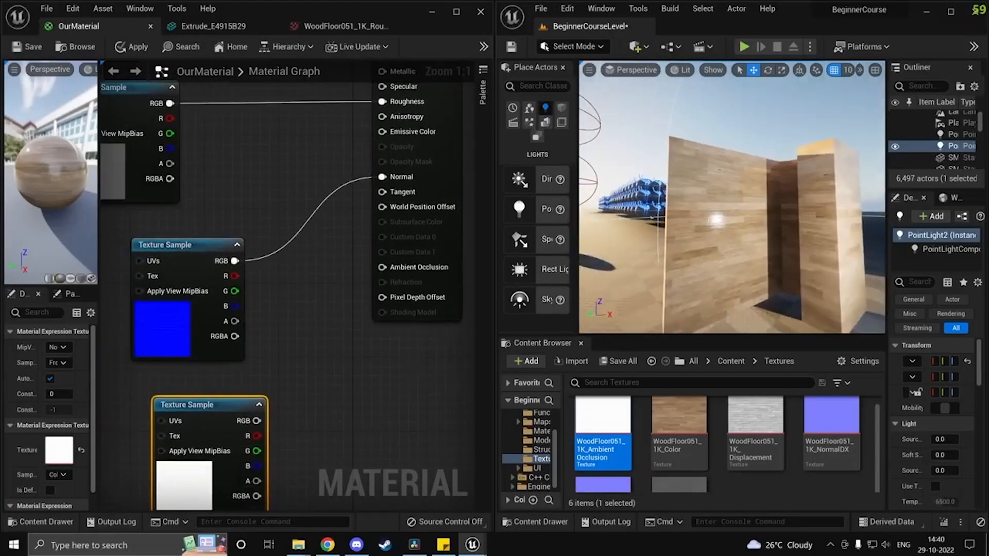
pyautogui.scroll(4, 731, 259)
pyautogui.moveTo(730, 263); pyautogui.dragTo(740, 260, button='right')
pyautogui.scroll(-2, 730, 263)
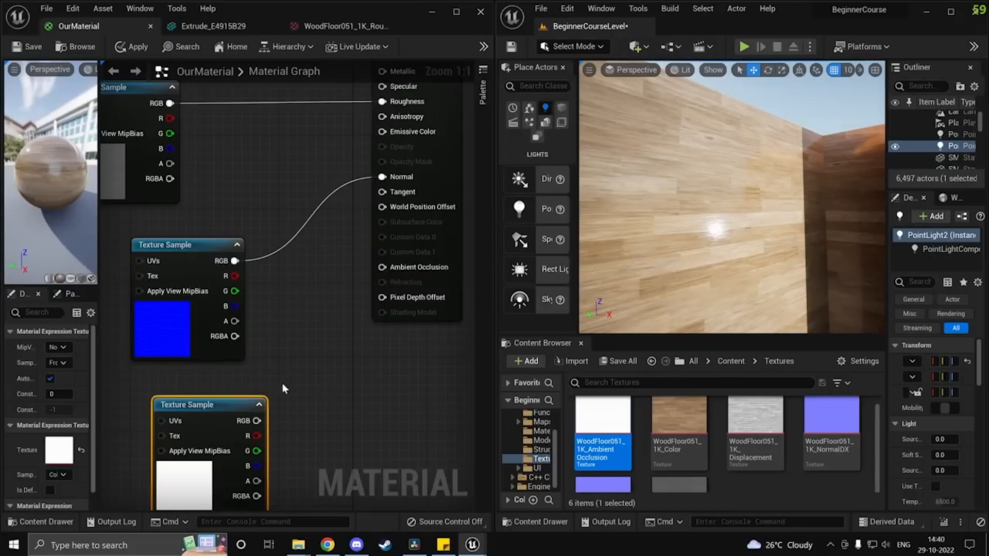
pyautogui.moveTo(297, 395); pyautogui.dragTo(411, 270)
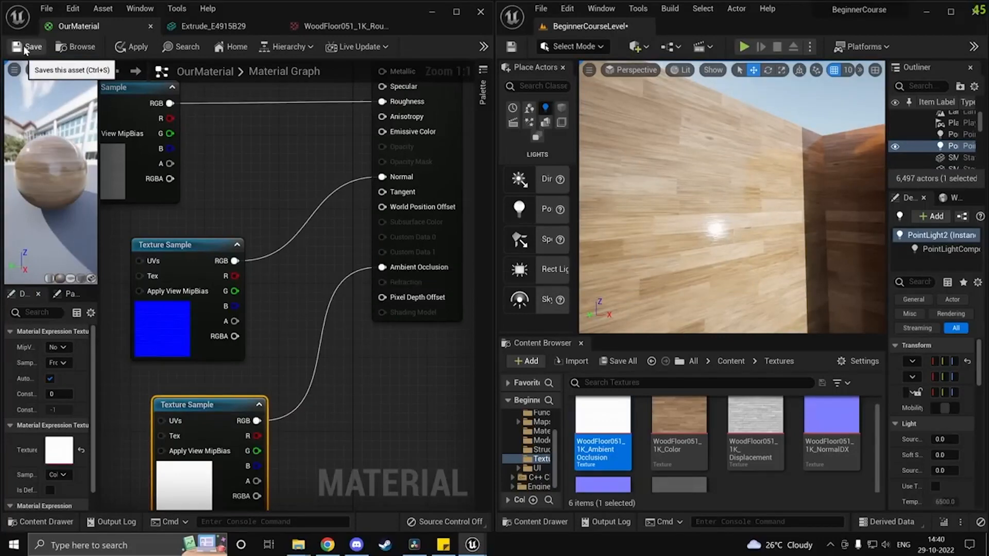
pyautogui.click(24, 46)
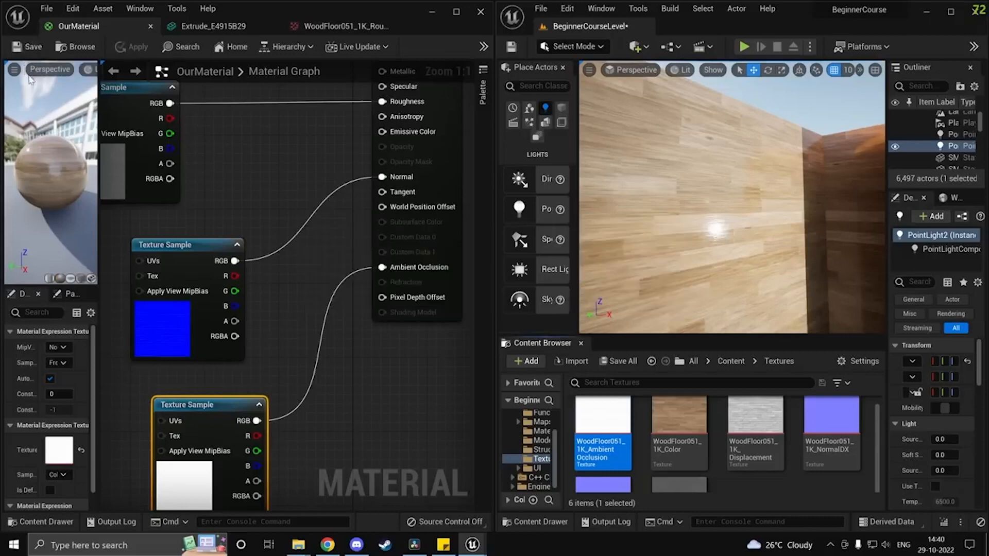
pyautogui.scroll(-6, 744, 256)
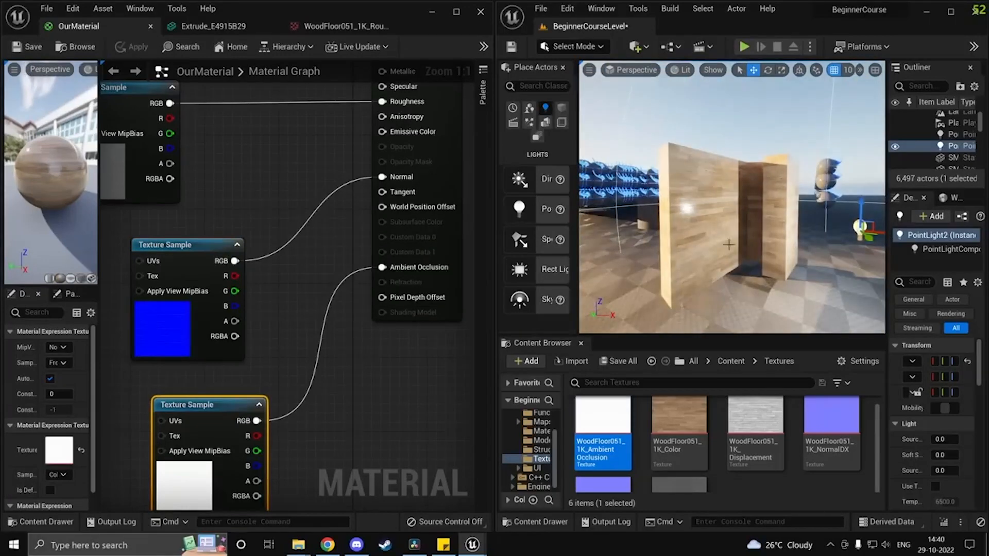
pyautogui.click(951, 13)
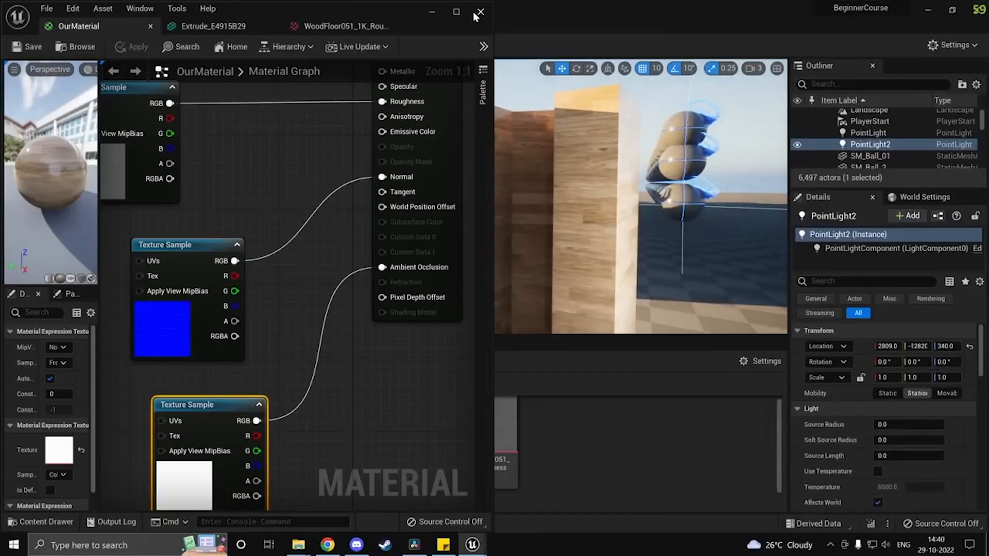
# Step: Connect the TexCoord node to the UVs of the roughness, NormalDX and AmbientOcclusion Texture Samples, save the material, and check the Extrude mesh
pyautogui.moveTo(339, 220); pyautogui.dragTo(403, 325, button='right')
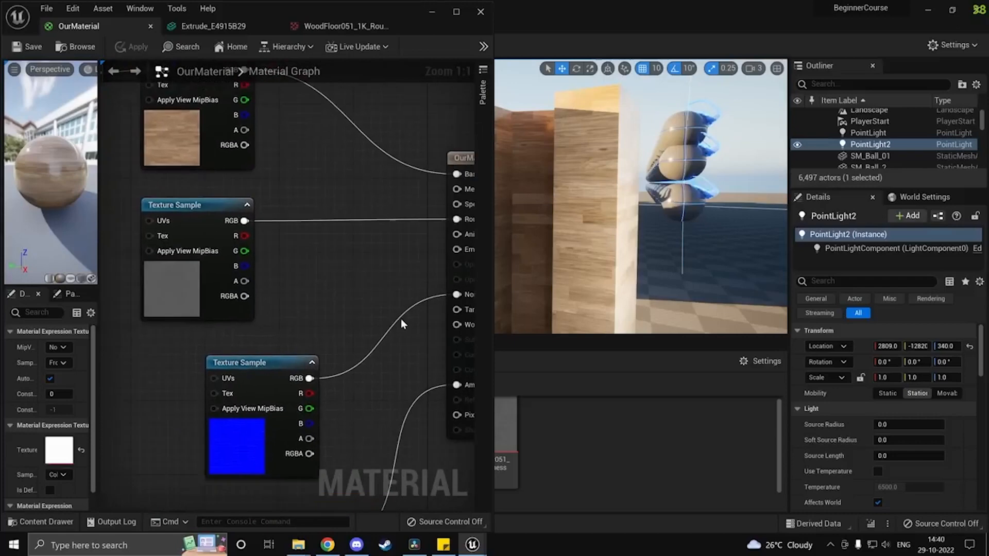
pyautogui.moveTo(271, 275); pyautogui.dragTo(432, 322, button='right')
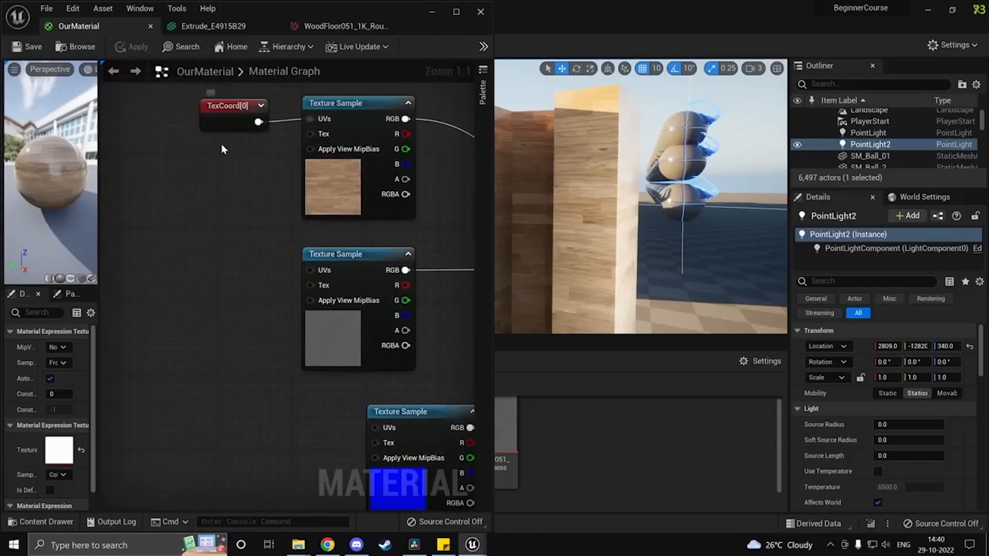
pyautogui.scroll(-3, 380, 331)
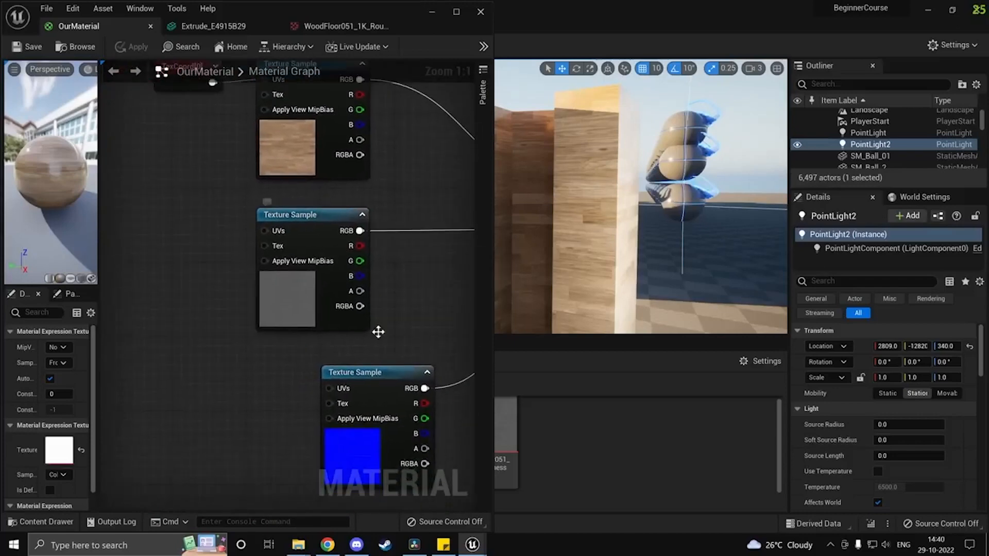
pyautogui.moveTo(252, 151); pyautogui.dragTo(225, 303)
pyautogui.moveTo(223, 301); pyautogui.dragTo(339, 356)
pyautogui.moveTo(312, 356); pyautogui.dragTo(256, 281, button='right')
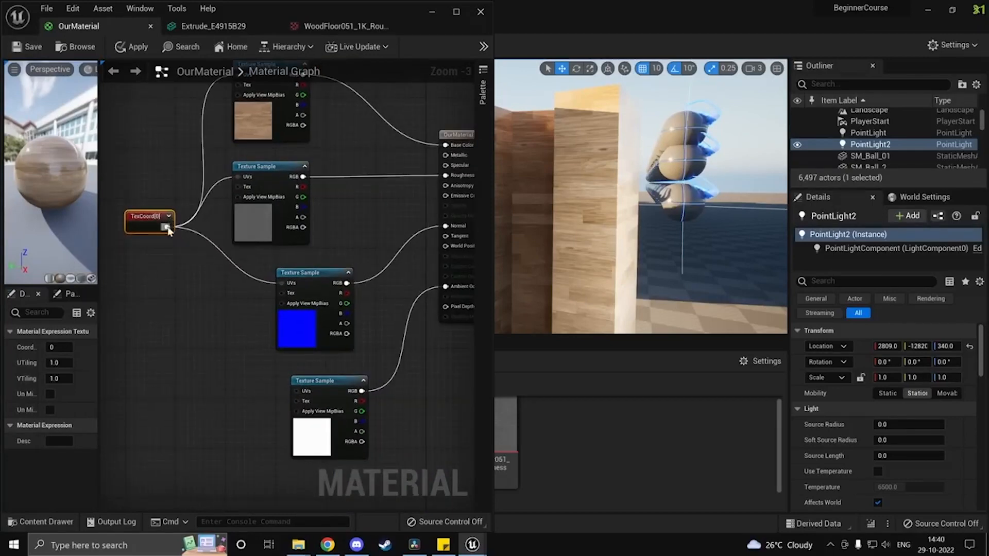
pyautogui.moveTo(168, 229); pyautogui.dragTo(298, 393)
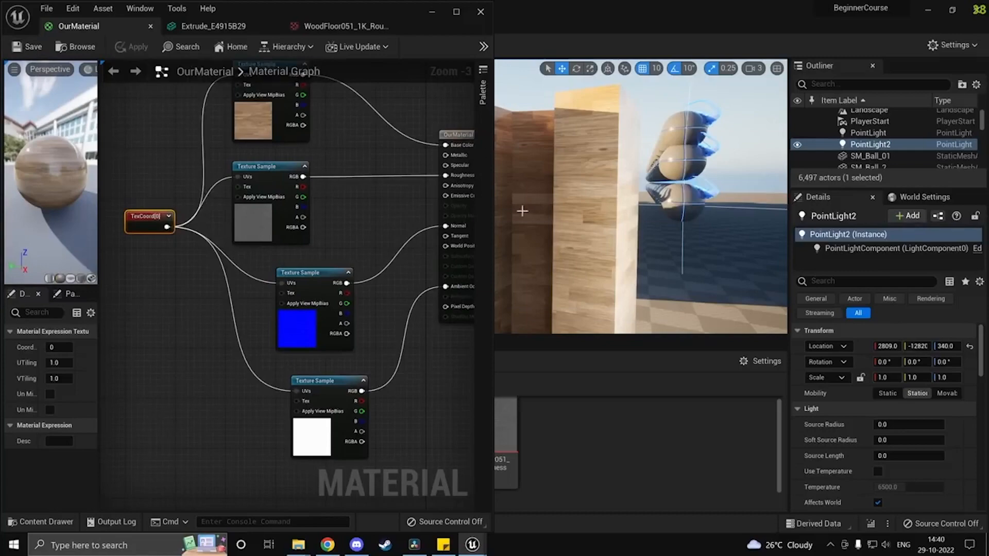
pyautogui.click(432, 13)
pyautogui.moveTo(437, 169); pyautogui.dragTo(494, 185, button='right')
pyautogui.hotkey('alt', 'Tab')
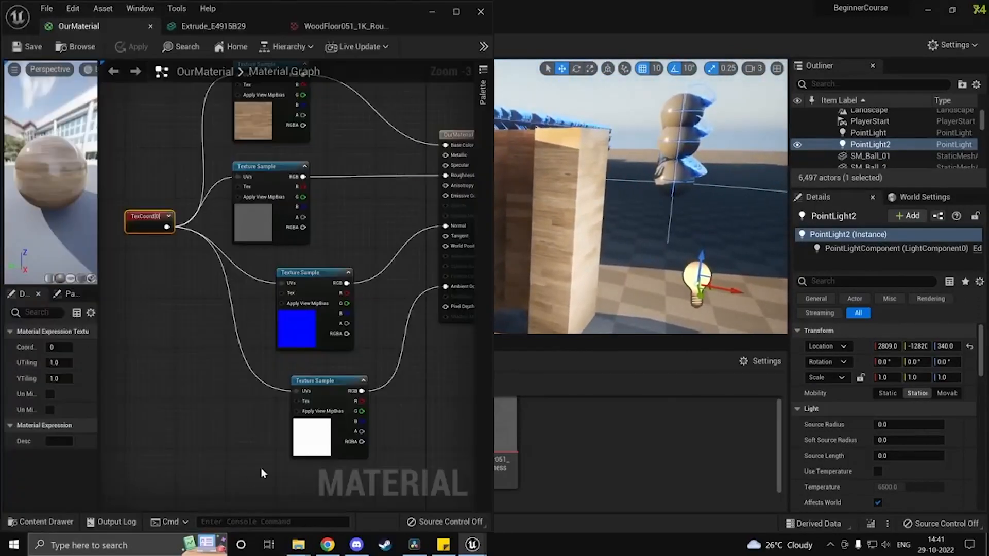
# Step: Line up the four Texture Samples in one evenly spaced column, ordered colour, roughness, NormalDX and AmbientOcclusion
pyautogui.moveTo(332, 397); pyautogui.dragTo(316, 383)
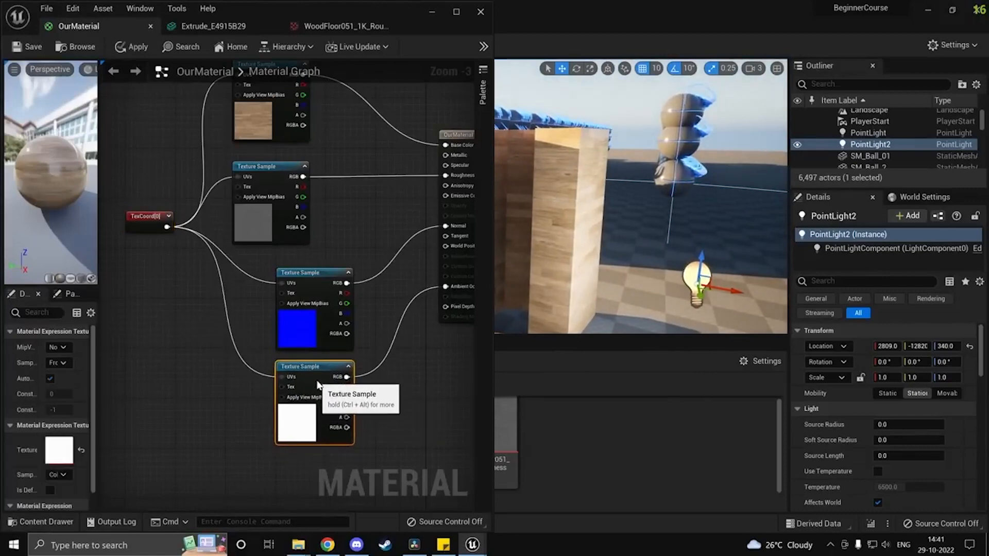
pyautogui.moveTo(394, 430); pyautogui.dragTo(275, 295)
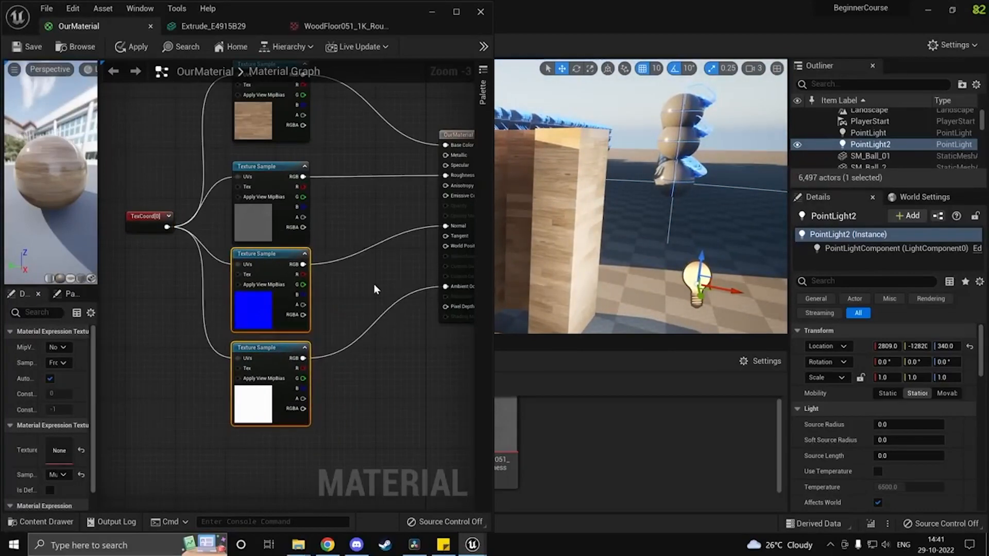
pyautogui.click(376, 287)
pyautogui.moveTo(279, 133); pyautogui.dragTo(279, 147)
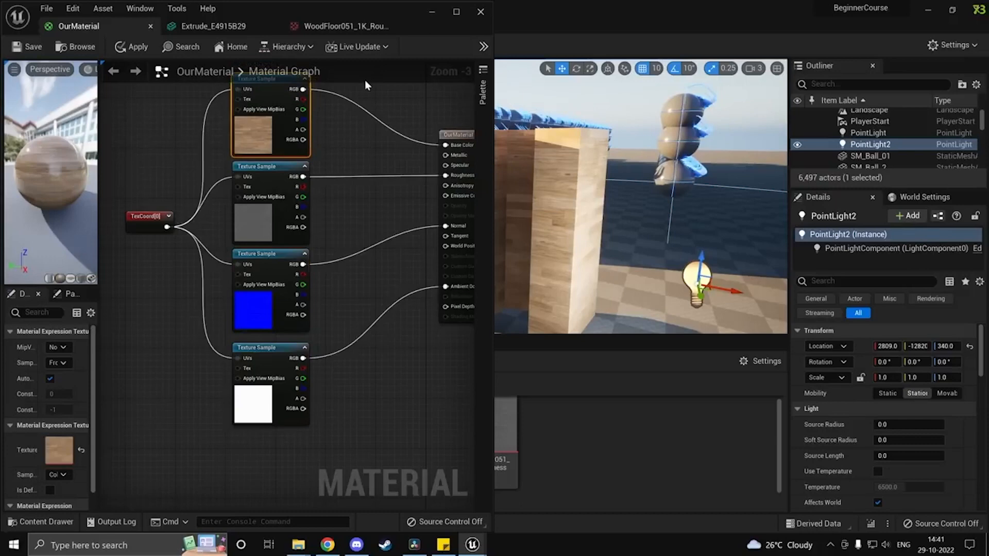
pyautogui.moveTo(412, 396); pyautogui.dragTo(325, 400, button='right')
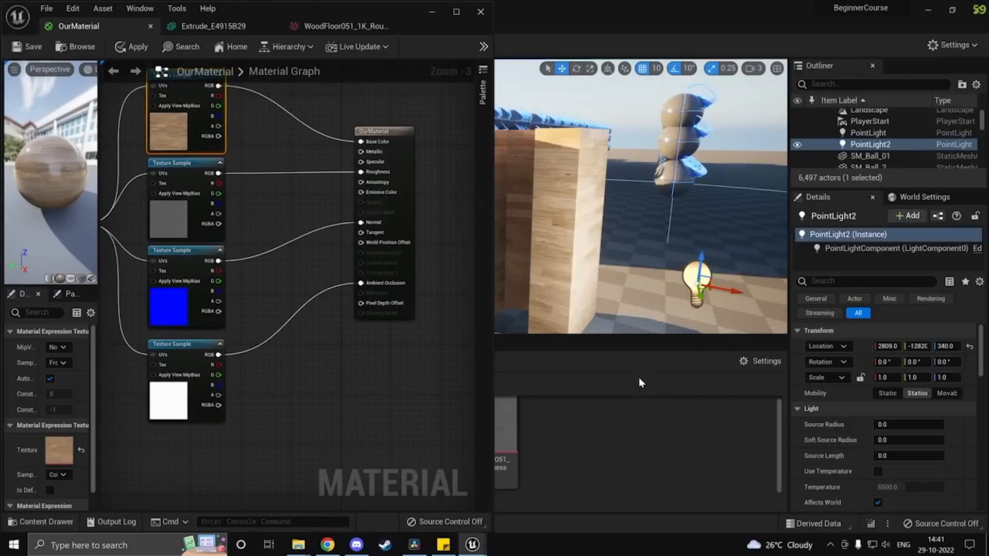
# Step: Delete the unused red colour node above the colour Texture Sample, save the material, and check the Extrude mesh in the level
pyautogui.moveTo(261, 221); pyautogui.dragTo(360, 298, button='right')
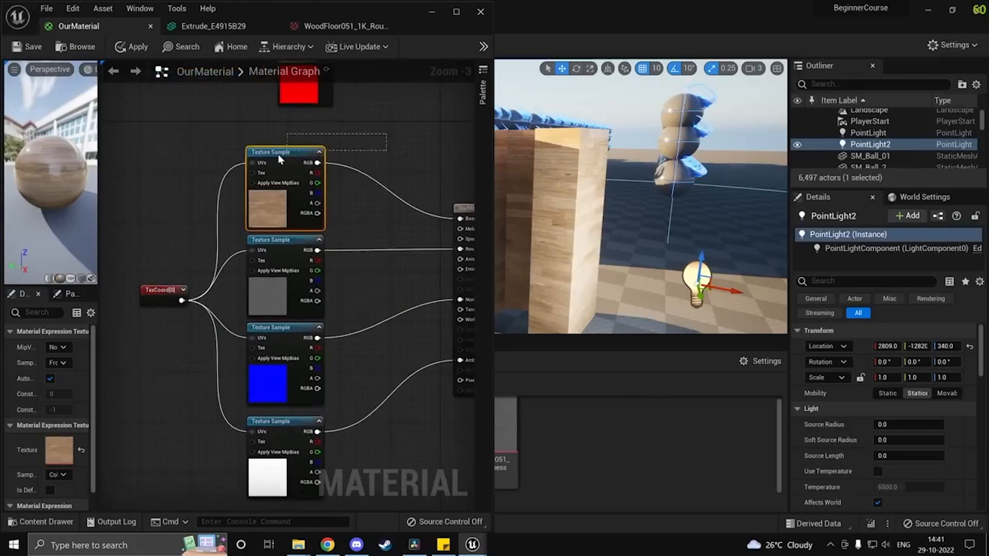
pyautogui.moveTo(279, 159); pyautogui.dragTo(246, 241, button='right')
pyautogui.click(265, 168)
pyautogui.press('Delete')
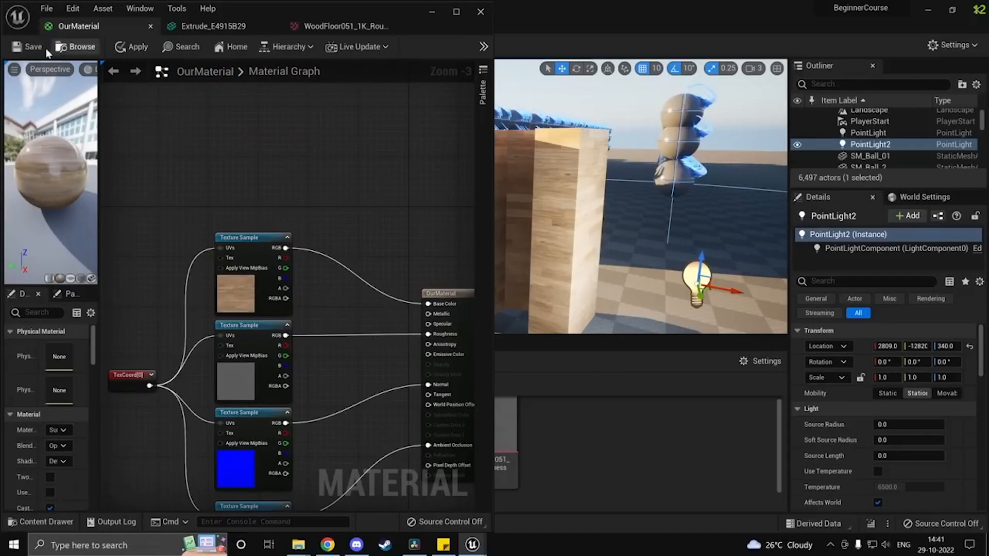
pyautogui.click(442, 14)
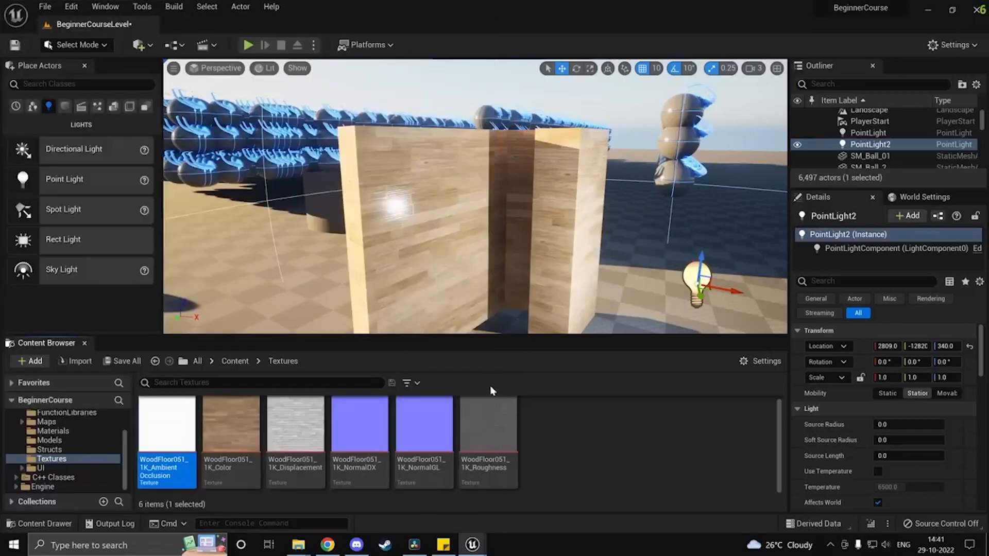
pyautogui.click(608, 446)
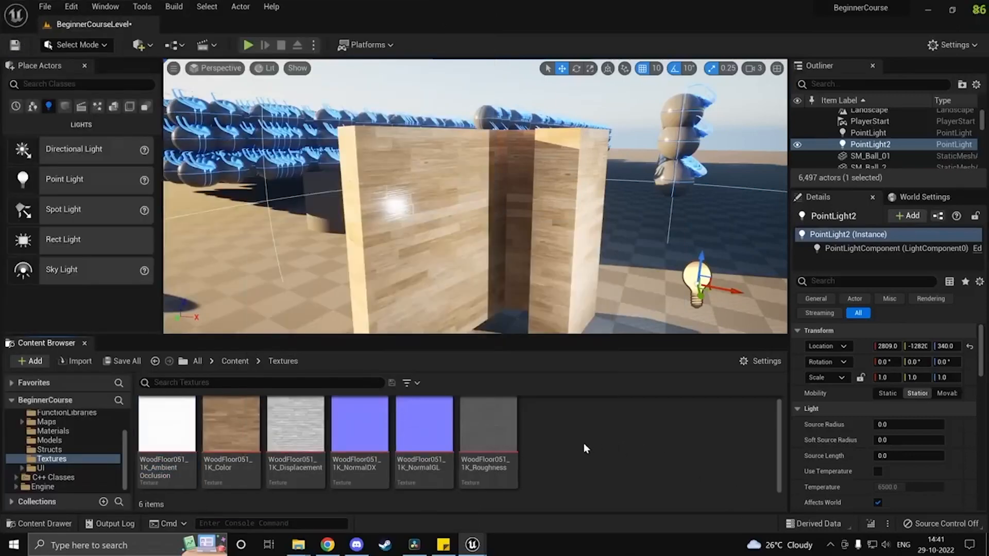
pyautogui.moveTo(522, 225)
pyautogui.mouseDown(button='right')
pyautogui.moveTo(418, 224)
pyautogui.moveTo(508, 225)
pyautogui.mouseUp(button='right')
pyautogui.hotkey('alt', 'Tab')
# Step: Disconnect all four Texture Samples from OurMaterial's Base Color, Roughness, Normal and Ambient Occlusion inputs
pyautogui.moveTo(355, 333); pyautogui.dragTo(345, 270, button='right')
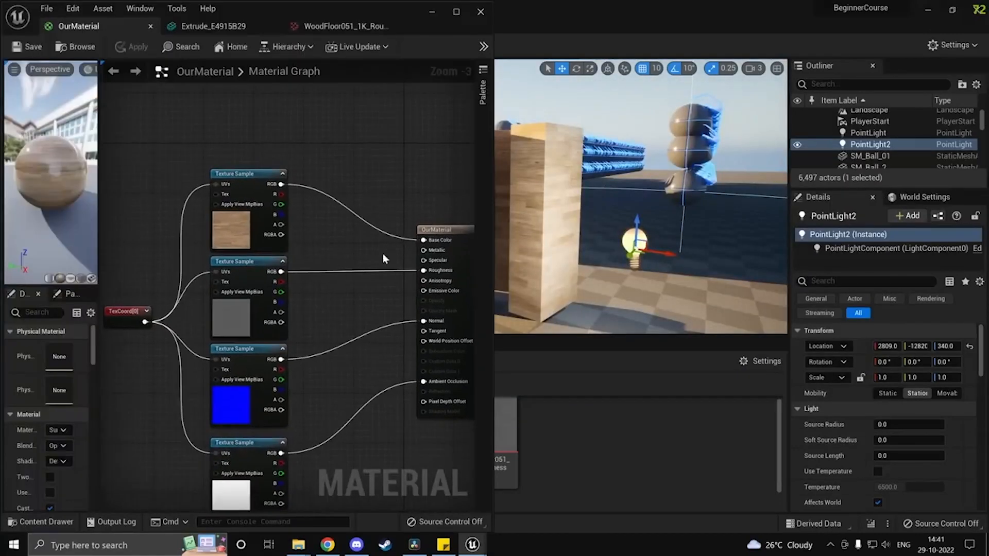
pyautogui.keyDown('alt'); pyautogui.click(432, 270); pyautogui.keyUp('alt')
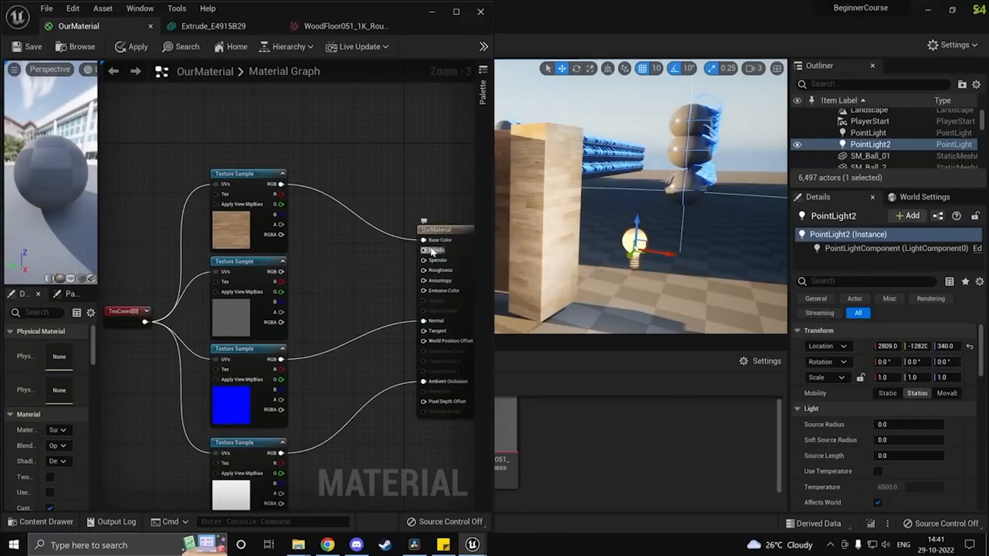
pyautogui.keyDown('alt'); pyautogui.click(431, 383); pyautogui.keyUp('alt')
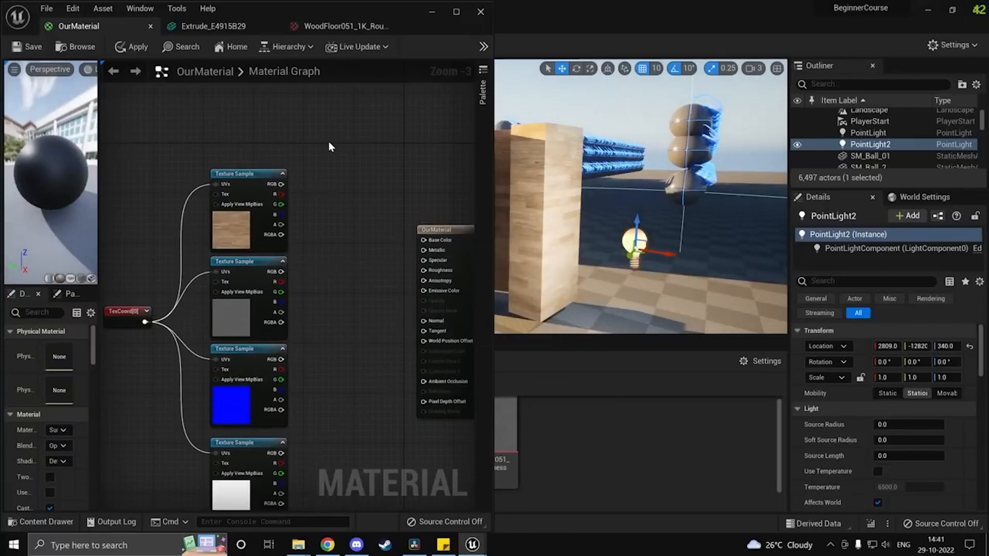
# Step: Add a Constant3Vector node, set its colour to bright lime green (R 0.352636, G 1.0, B 0.0), and connect it to OurMaterial's Base Color
pyautogui.rightClick(330, 146)
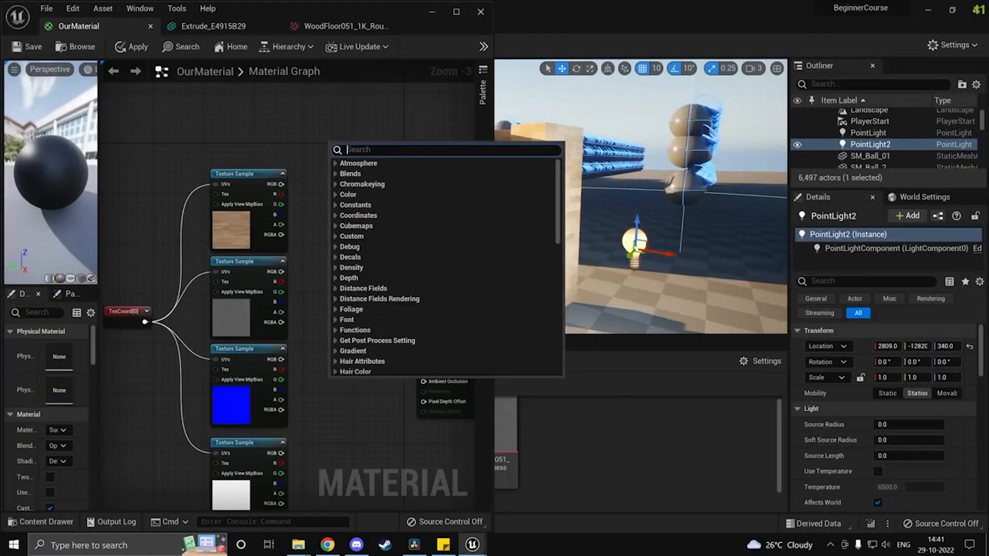
pyautogui.write('const 3')
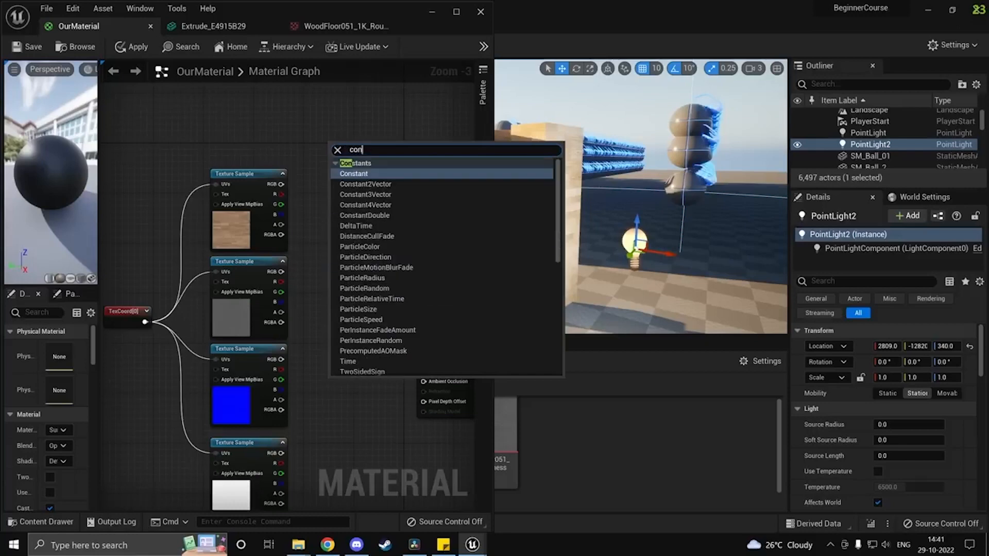
pyautogui.press('Return')
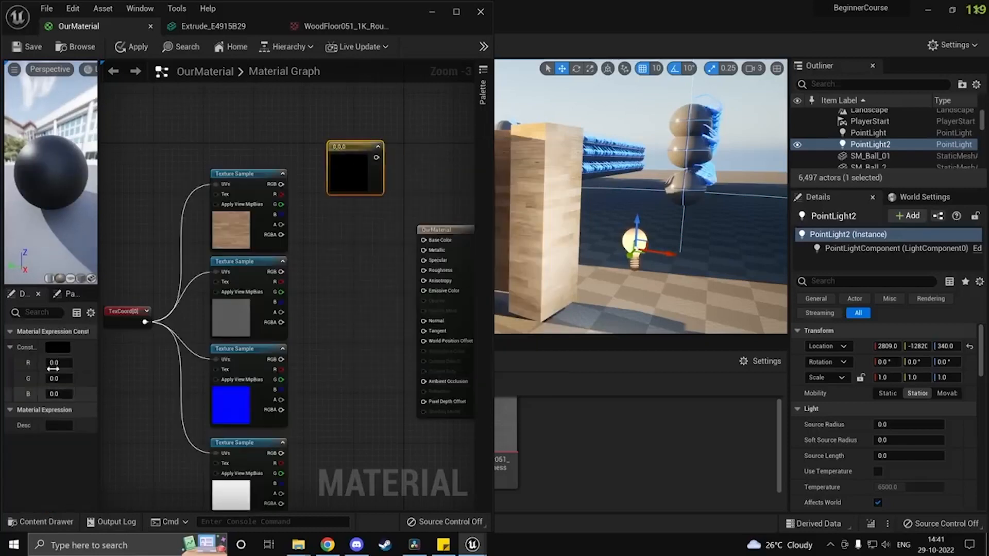
pyautogui.click(61, 350)
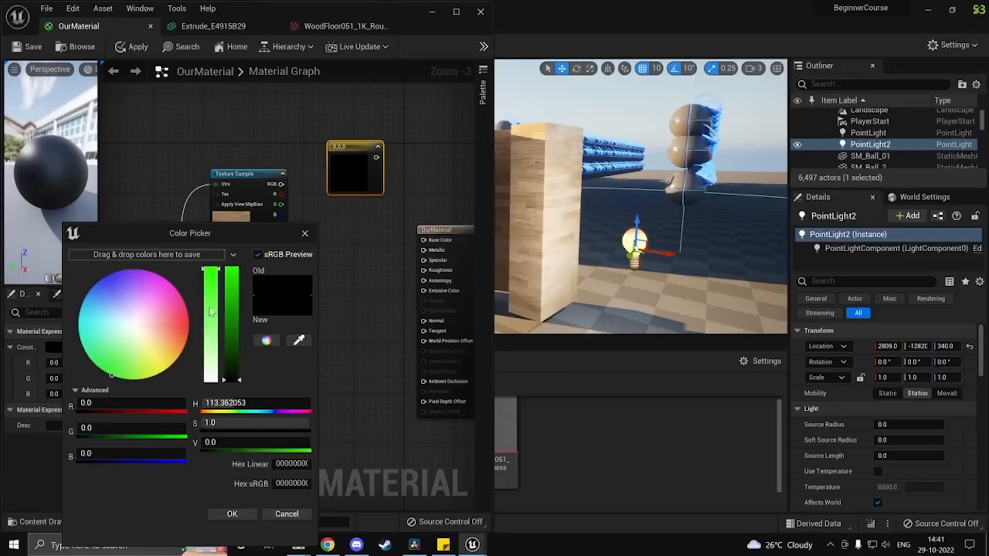
pyautogui.moveTo(211, 312); pyautogui.dragTo(247, 201)
pyautogui.moveTo(94, 375); pyautogui.dragTo(123, 406)
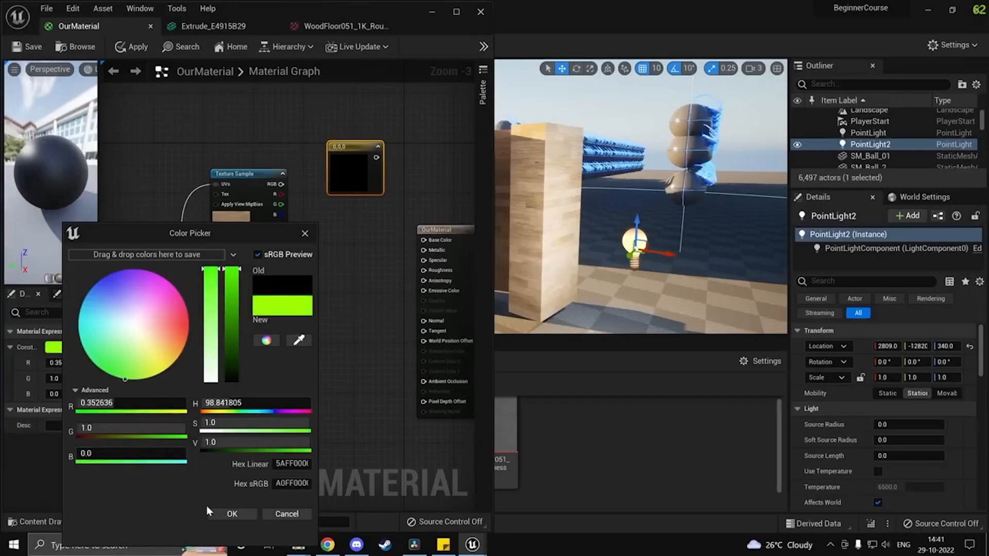
pyautogui.click(229, 514)
pyautogui.moveTo(376, 157); pyautogui.dragTo(424, 240)
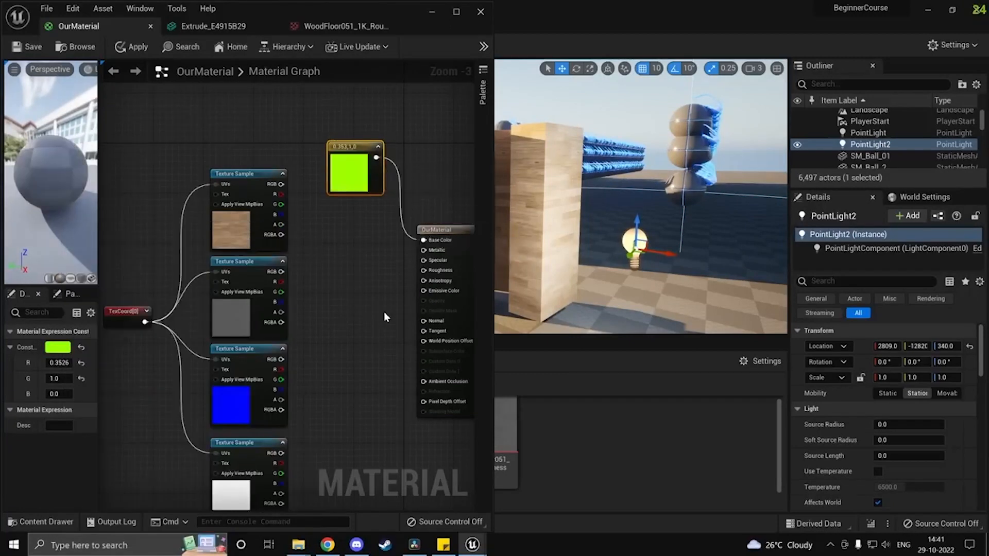
# Step: Add a Constant node connected to OurMaterial's Emissive Color input and set its value to 10
pyautogui.moveTo(384, 311); pyautogui.dragTo(371, 264, button='right')
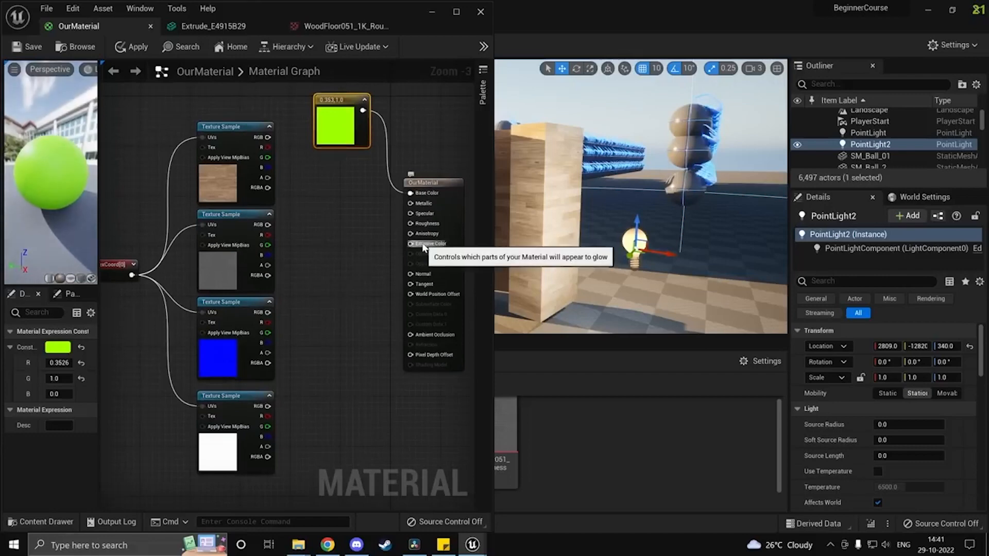
pyautogui.moveTo(422, 246); pyautogui.dragTo(359, 263)
pyautogui.write('con')
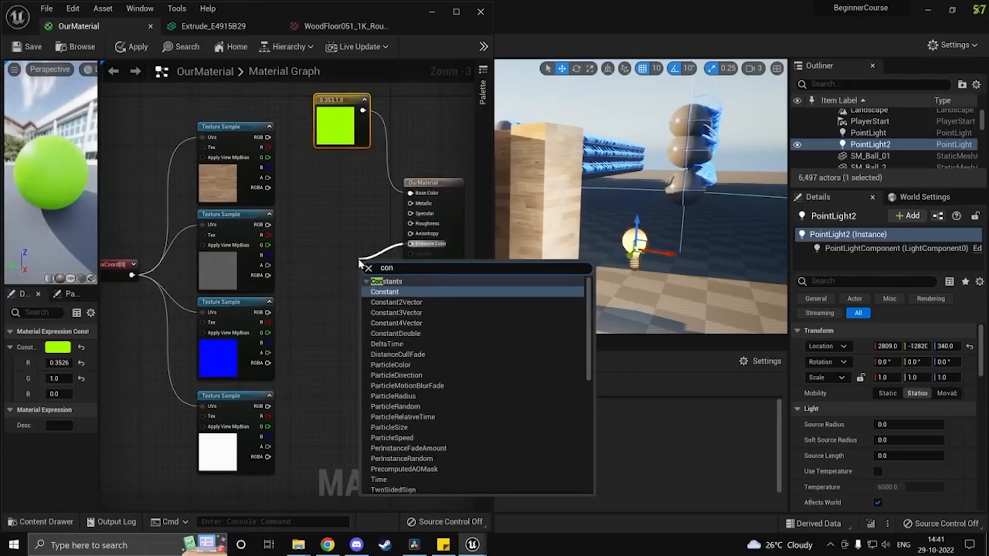
pyautogui.press('Return')
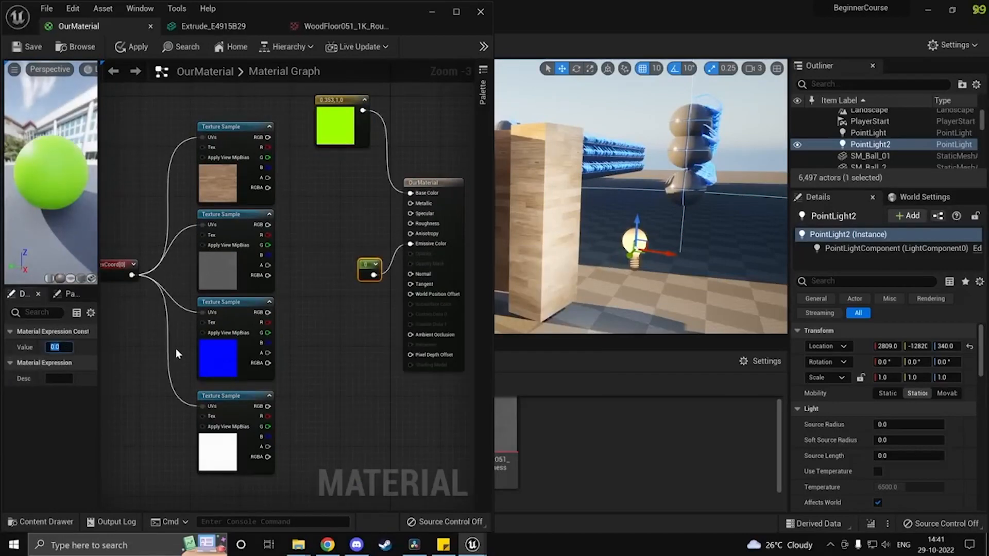
pyautogui.write('10')
pyautogui.press('Return')
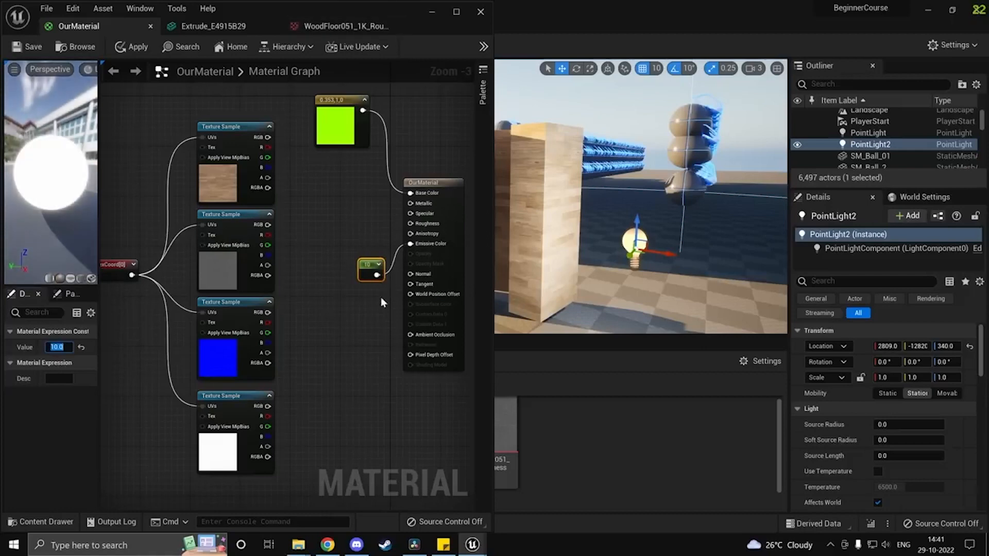
# Step: Set the emissive Constant's value to 2, save the material, and check the Extrude mesh in the level
pyautogui.write('2')
pyautogui.press('Return')
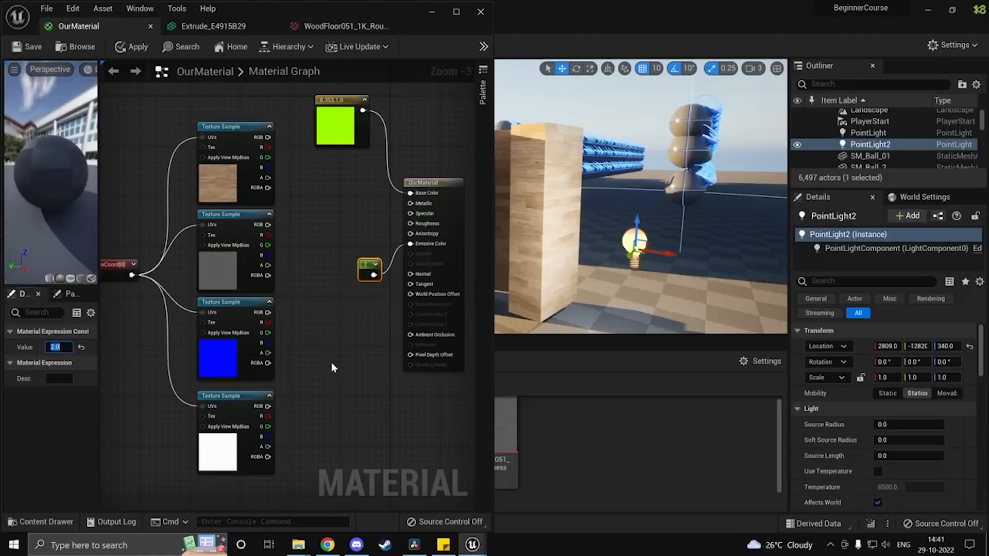
pyautogui.hotkey('ctrl', 's')
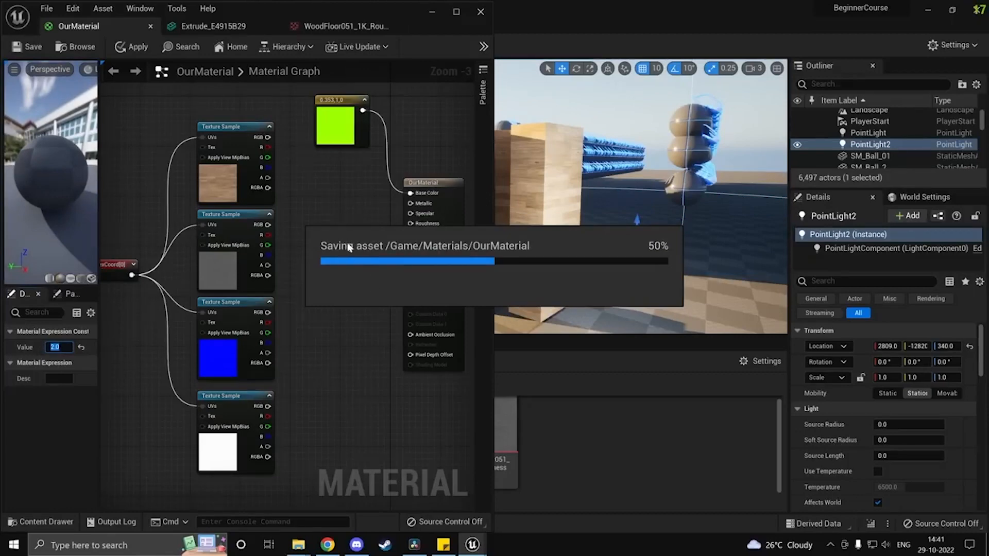
pyautogui.moveTo(632, 198)
pyautogui.mouseDown(button='right')
pyautogui.moveTo(644, 201)
pyautogui.moveTo(571, 198)
pyautogui.moveTo(613, 198)
pyautogui.moveTo(623, 231)
pyautogui.moveTo(592, 227)
pyautogui.moveTo(639, 215)
pyautogui.mouseUp(button='right')
# Step: Feed the lime green colour and the Constant through a Multiply node into OurMaterial's Emissive Color, and save the material
pyautogui.moveTo(370, 263); pyautogui.dragTo(305, 243)
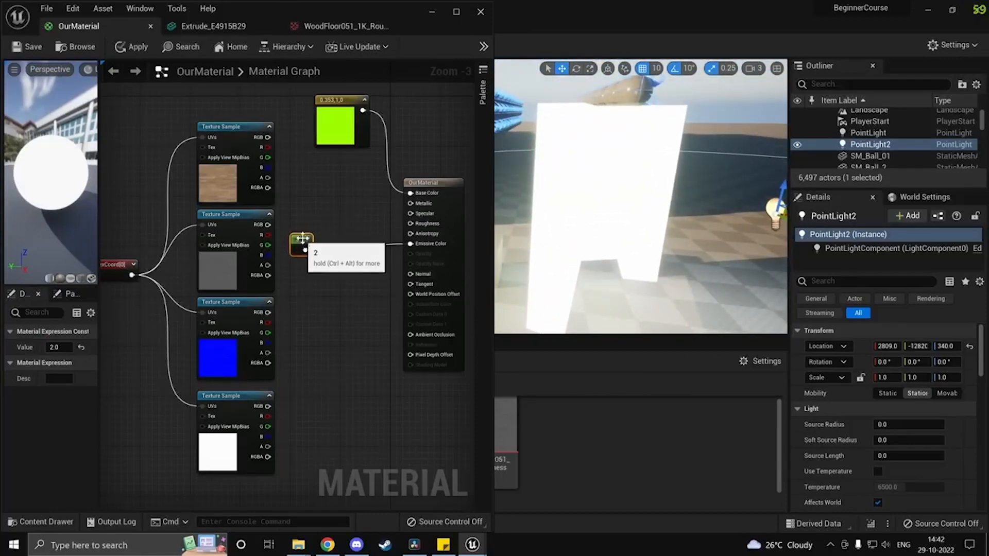
pyautogui.moveTo(363, 110); pyautogui.dragTo(340, 241)
pyautogui.write('mult')
pyautogui.press('Return')
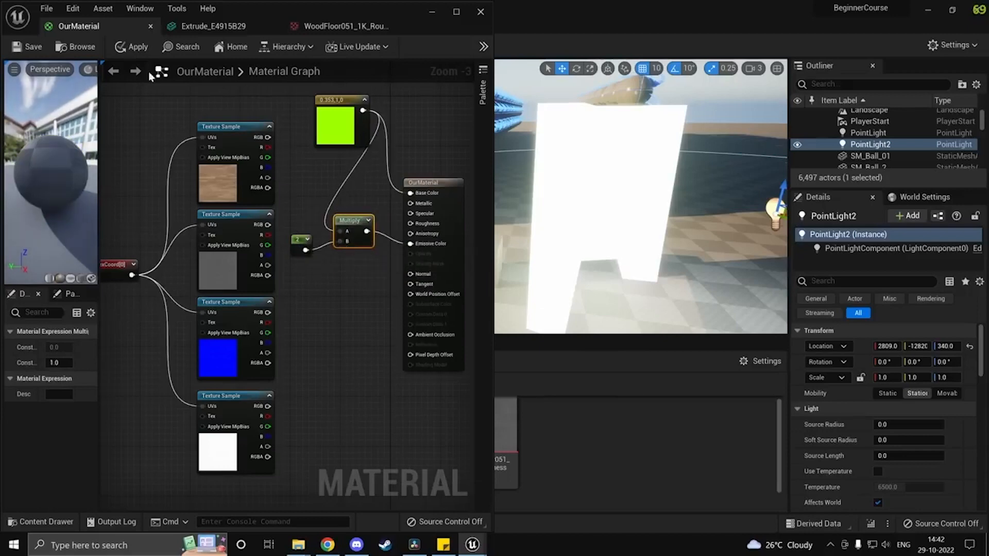
pyautogui.click(21, 47)
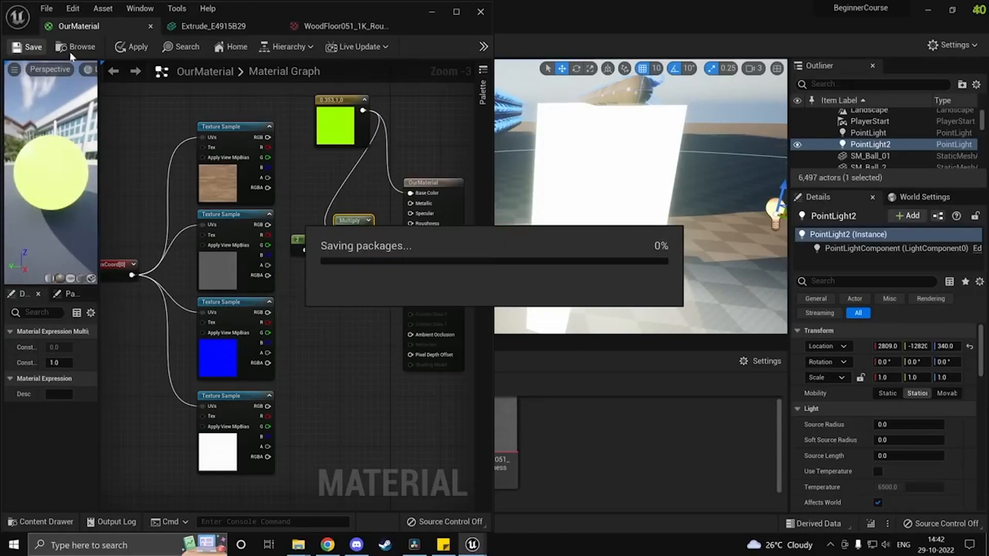
# Step: Inspect the Extrude mesh's glow in the level and close the material editor
pyautogui.moveTo(677, 213); pyautogui.dragTo(616, 214, button='right')
pyautogui.click(480, 12)
pyautogui.moveTo(659, 252); pyautogui.dragTo(667, 254, button='right')
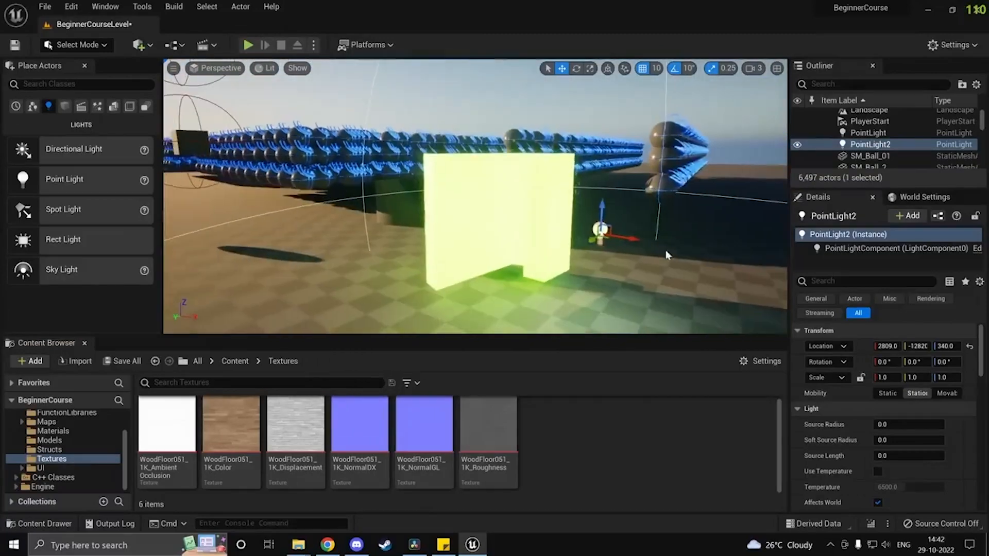
pyautogui.hotkey('alt', 'Tab')
pyautogui.click(884, 26)
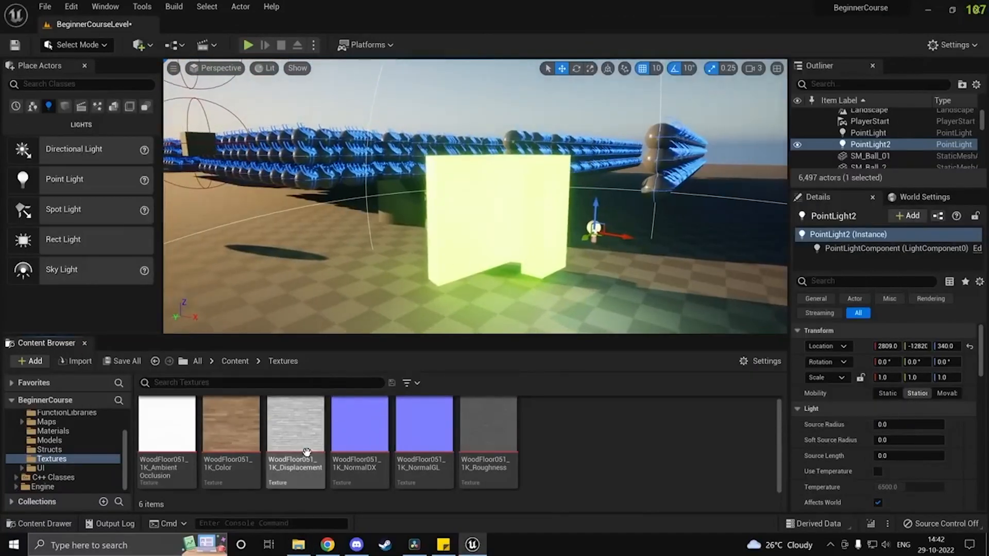
# Step: Reopen OurMaterial for editing from the Materials folder under Content
pyautogui.click(234, 361)
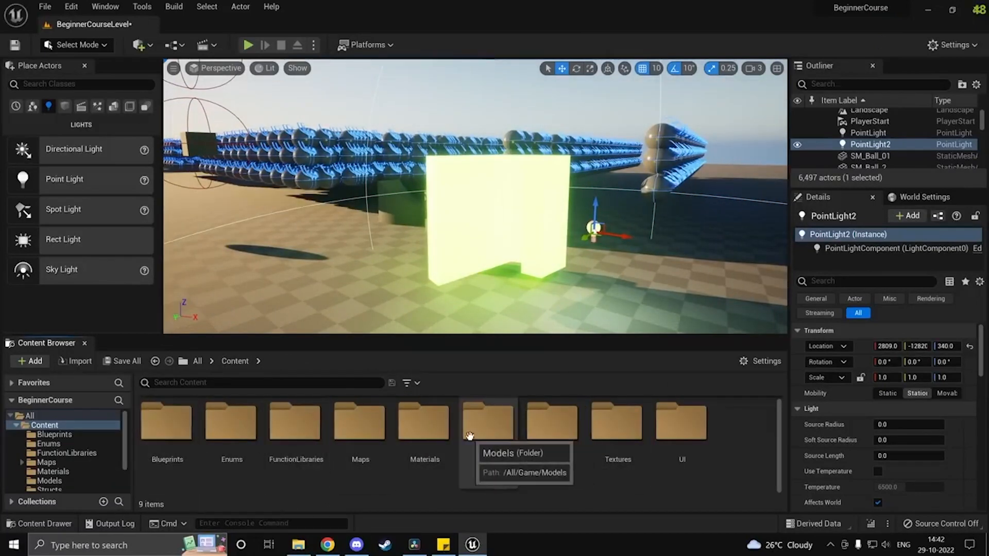
pyautogui.doubleClick(435, 437)
pyautogui.click(194, 434)
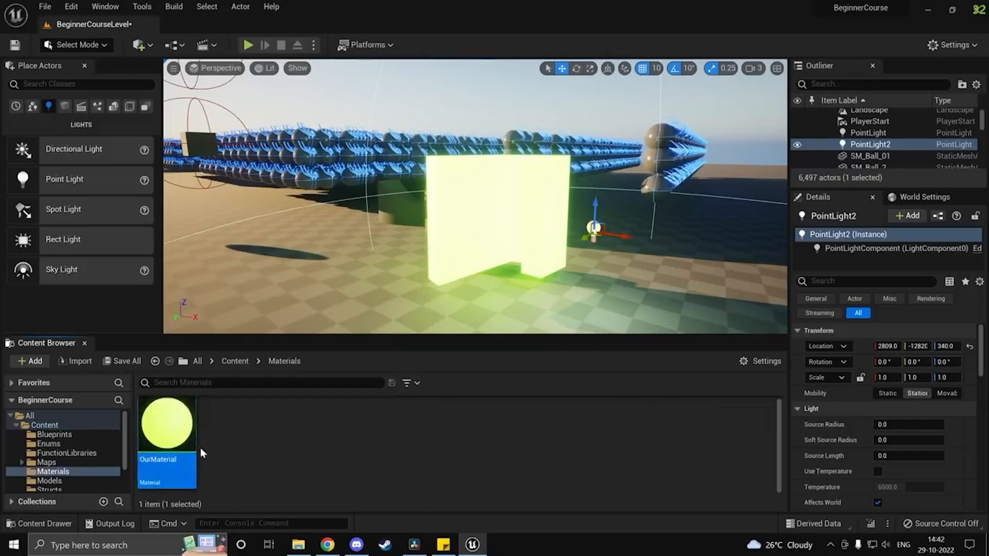
pyautogui.doubleClick(166, 424)
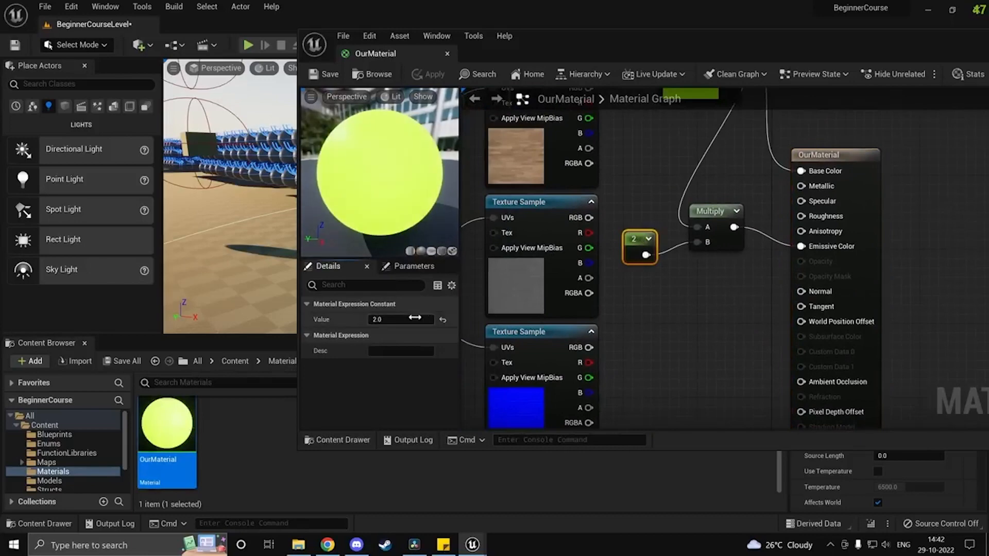
# Step: Set the Constant feeding the Multiply node to 1.5 and save the material
pyautogui.click(396, 319)
pyautogui.write('1')
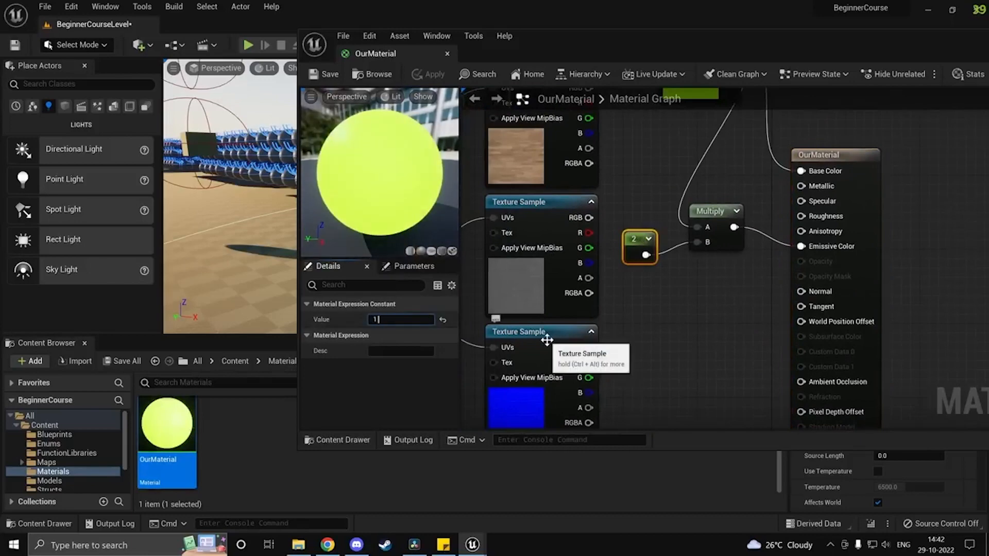
pyautogui.write('.5')
pyautogui.press('Return')
pyautogui.click(328, 76)
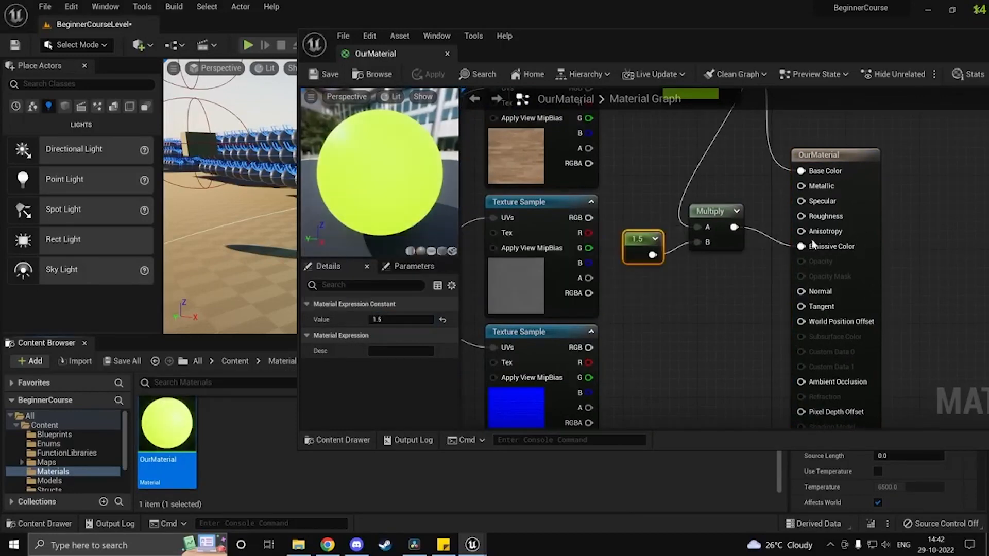
# Step: Delete the TexCoord node and all four Texture Samples from OurMaterial's graph
pyautogui.click(681, 296)
pyautogui.moveTo(651, 262); pyautogui.dragTo(719, 268, button='right')
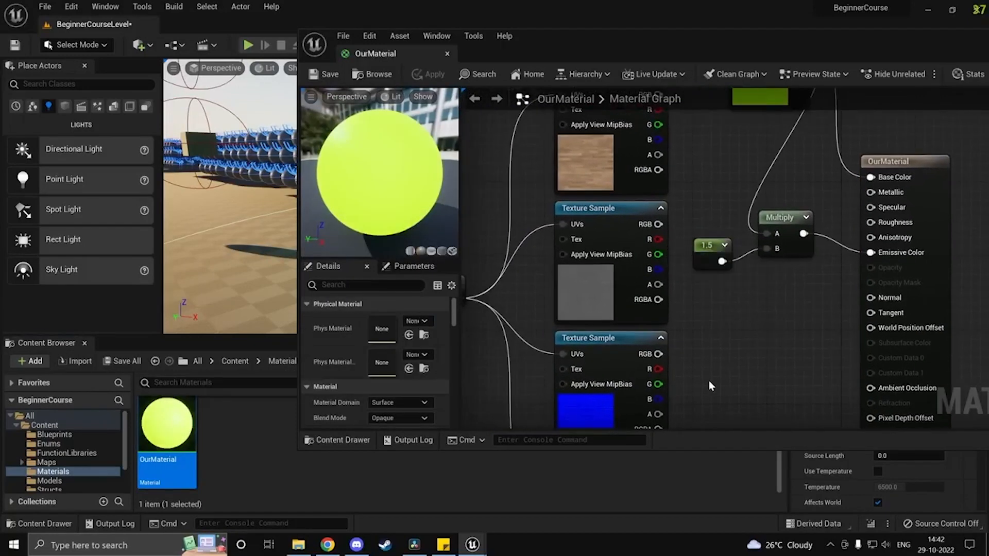
pyautogui.scroll(-5, 730, 278)
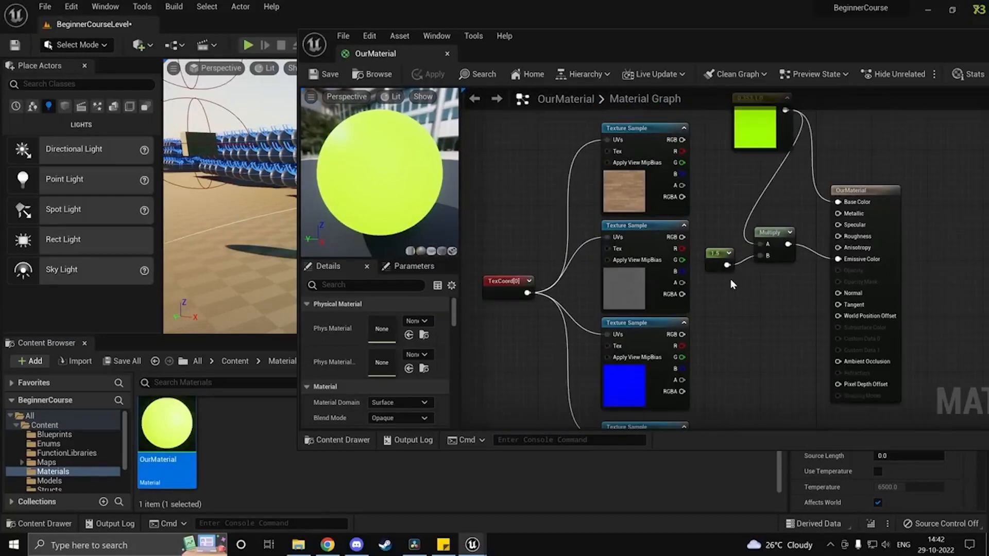
pyautogui.moveTo(698, 363); pyautogui.dragTo(720, 324, button='right')
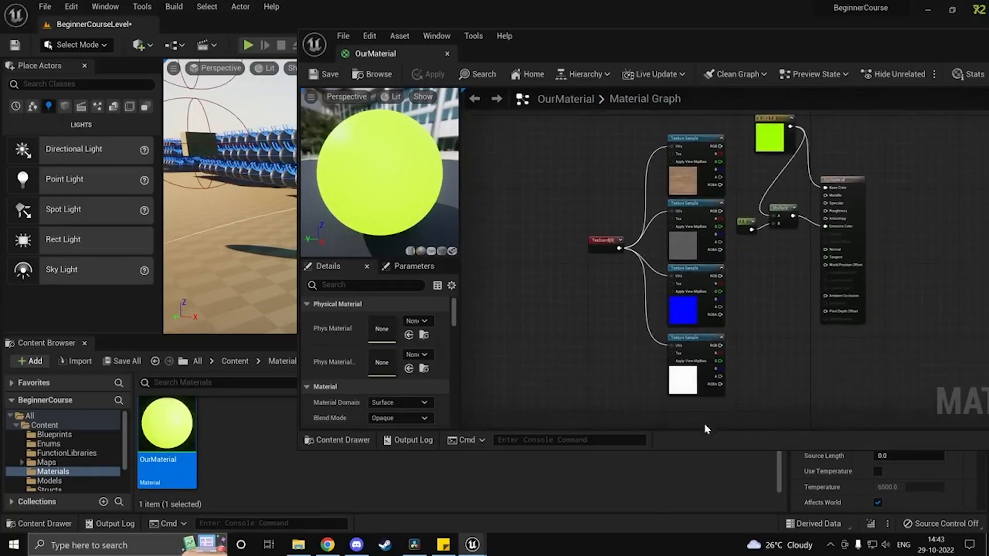
pyautogui.moveTo(682, 423); pyautogui.dragTo(584, 165)
pyautogui.press('Delete')
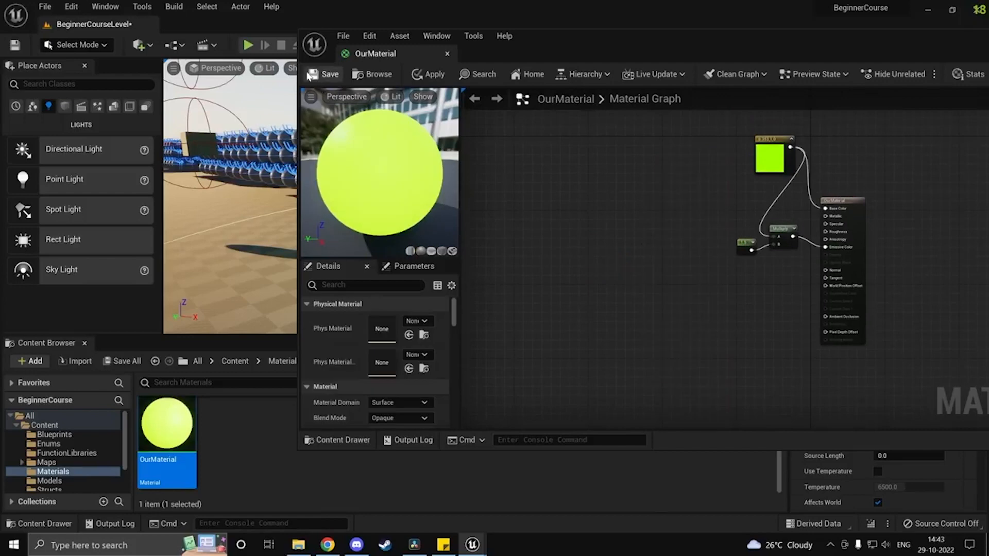
# Step: Spread out the remaining nodes, with the green colour and the Constant below it to the left of the Multiply node
pyautogui.moveTo(772, 181); pyautogui.dragTo(658, 242)
pyautogui.scroll(2, 761, 269)
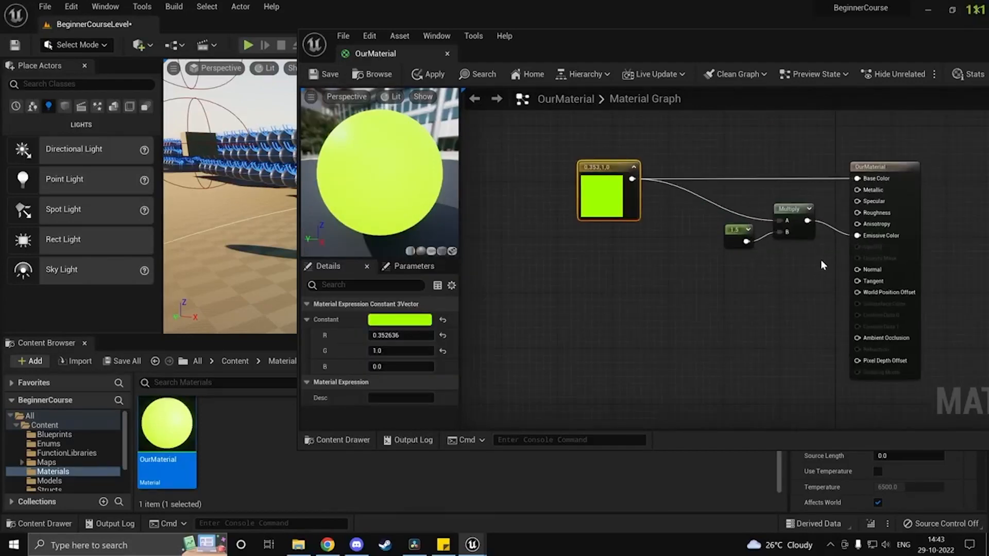
pyautogui.moveTo(821, 260); pyautogui.dragTo(724, 203)
pyautogui.moveTo(792, 216); pyautogui.dragTo(760, 254)
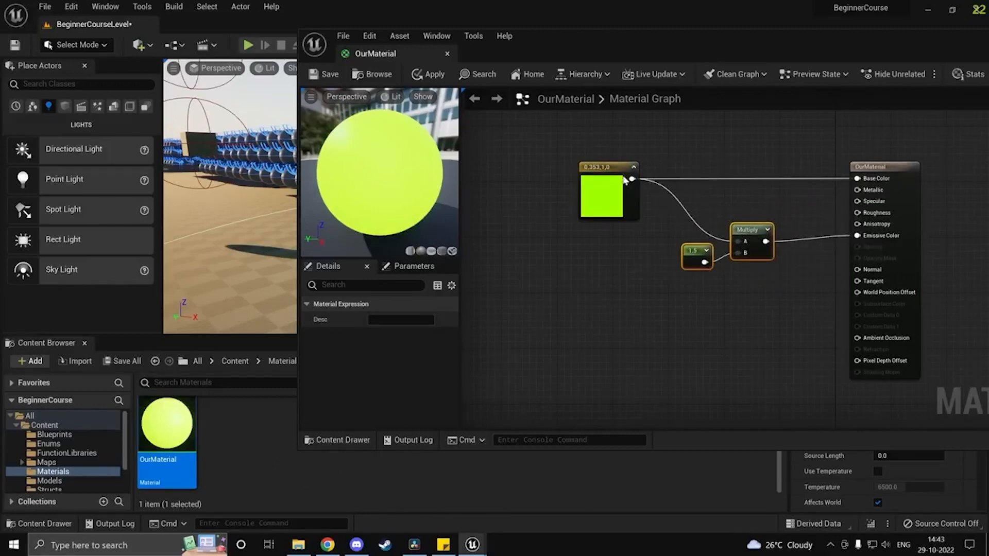
pyautogui.click(667, 298)
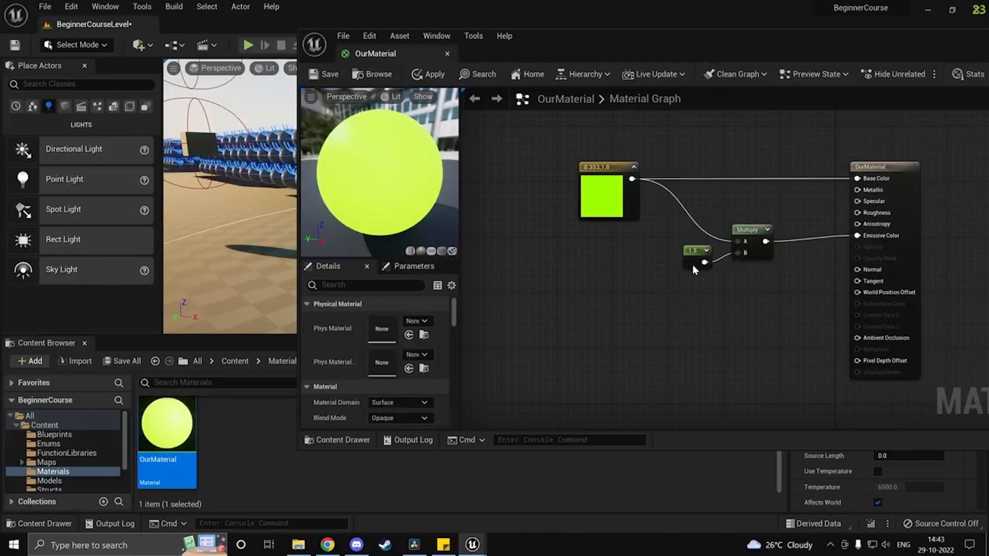
pyautogui.moveTo(692, 262); pyautogui.dragTo(642, 282)
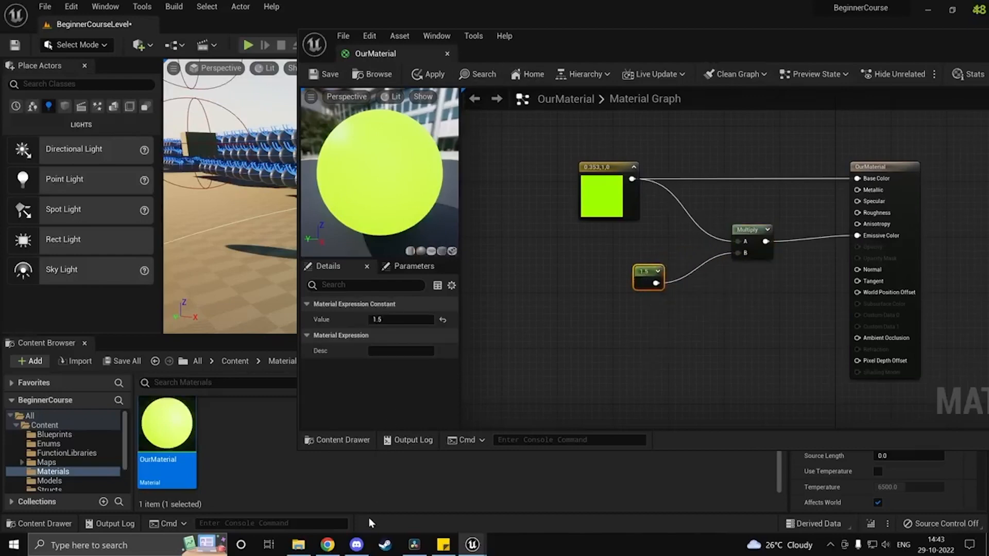
# Step: Create a Material Instance from OurMaterial in the Materials folder, keeping the default name, and minimize the material editor
pyautogui.click(326, 485)
pyautogui.rightClick(183, 432)
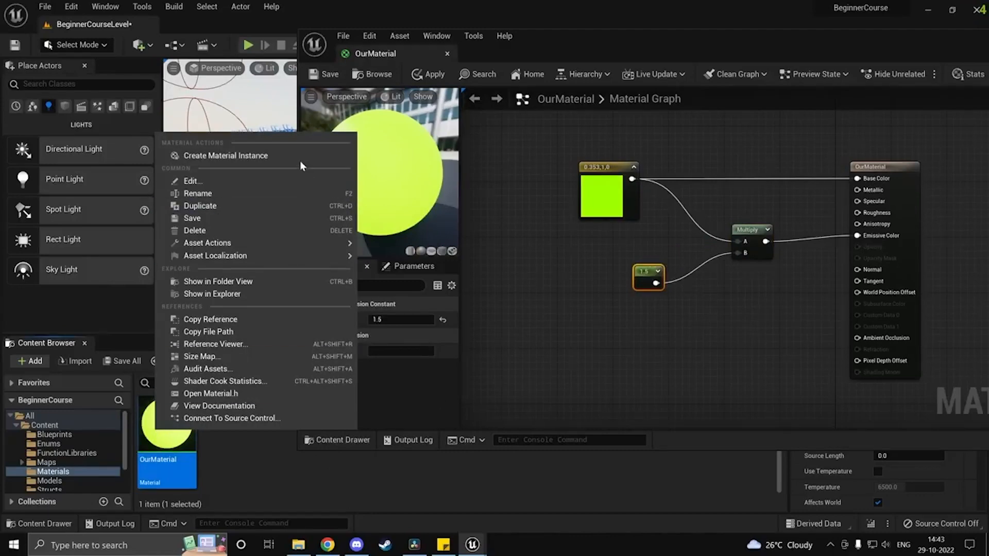
pyautogui.rightClick(173, 446)
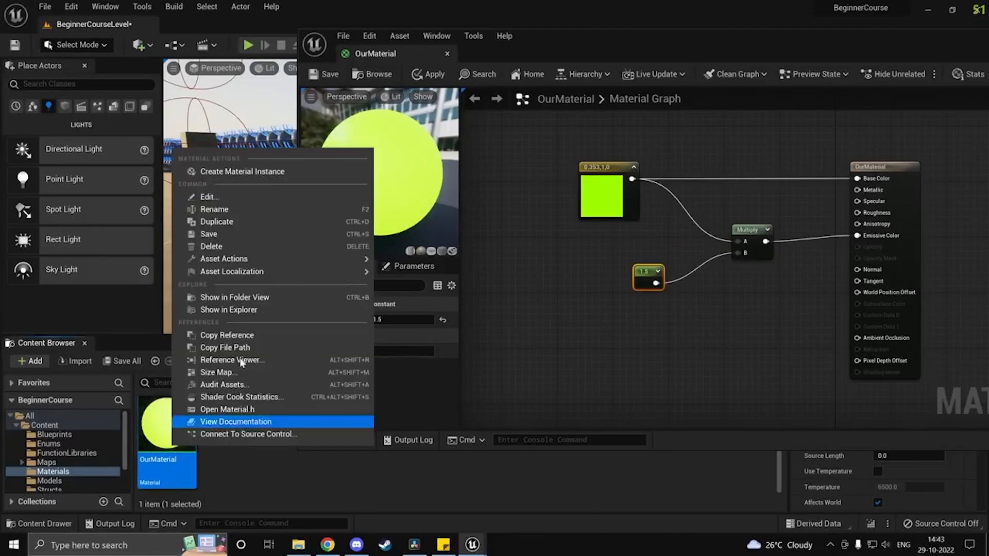
pyautogui.click(277, 177)
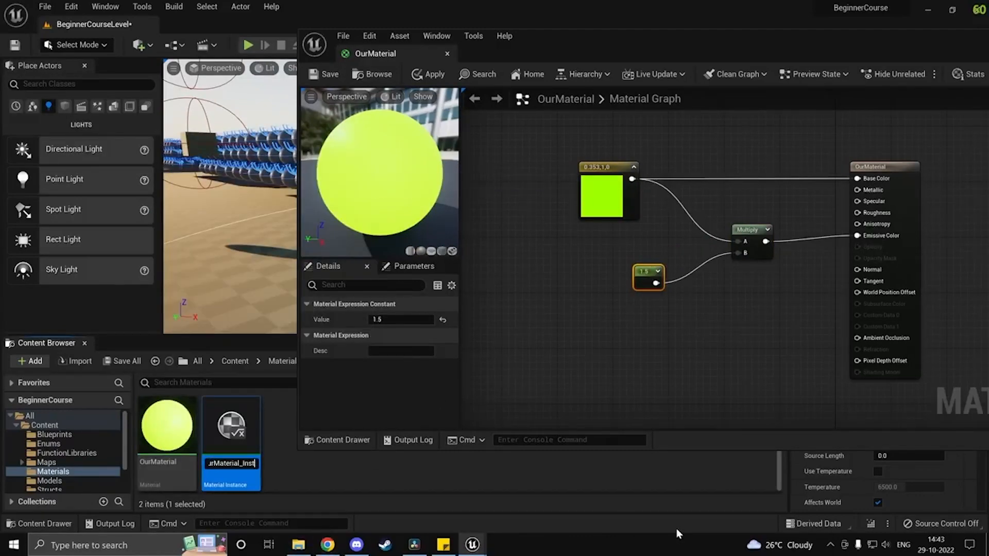
pyautogui.press('Return')
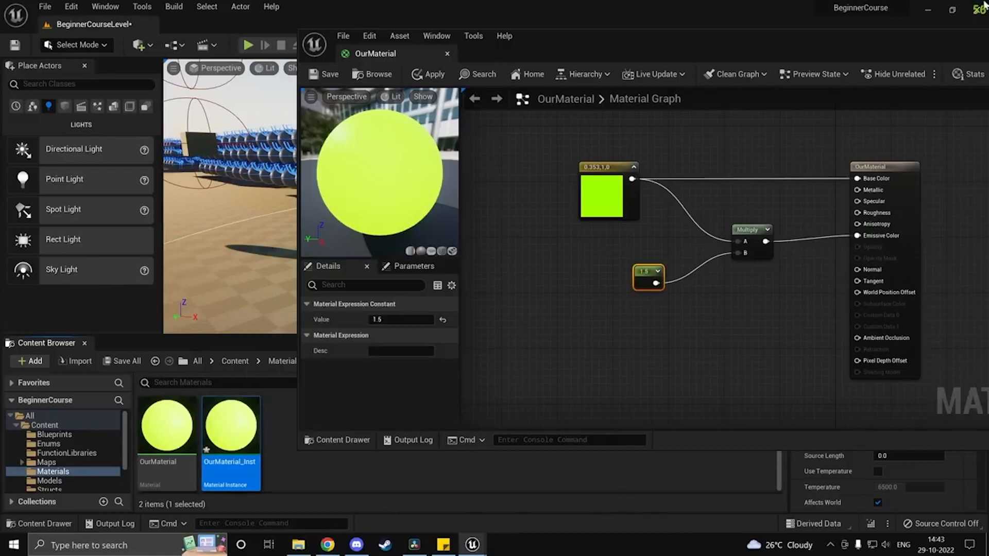
pyautogui.click(926, 39)
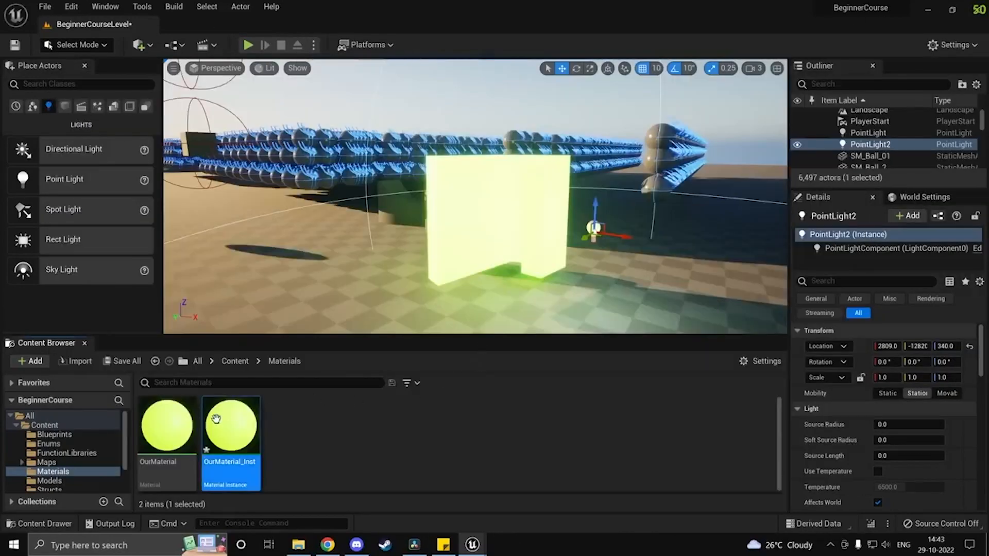
# Step: Apply OurMaterial_Inst to the glowing Extrude mesh in the level, save all modified content and minimize the material editor
pyautogui.moveTo(219, 418); pyautogui.dragTo(466, 234)
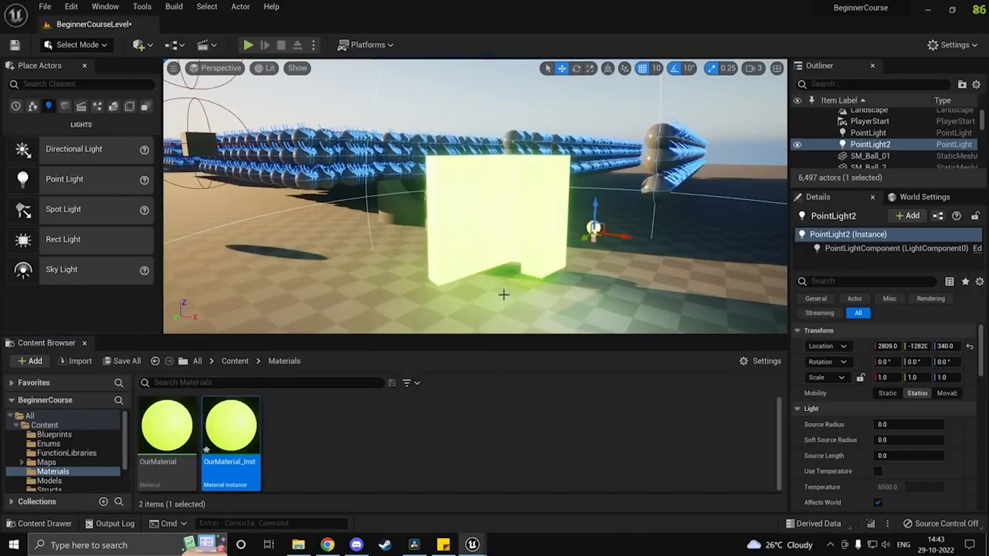
pyautogui.click(122, 361)
pyautogui.click(577, 401)
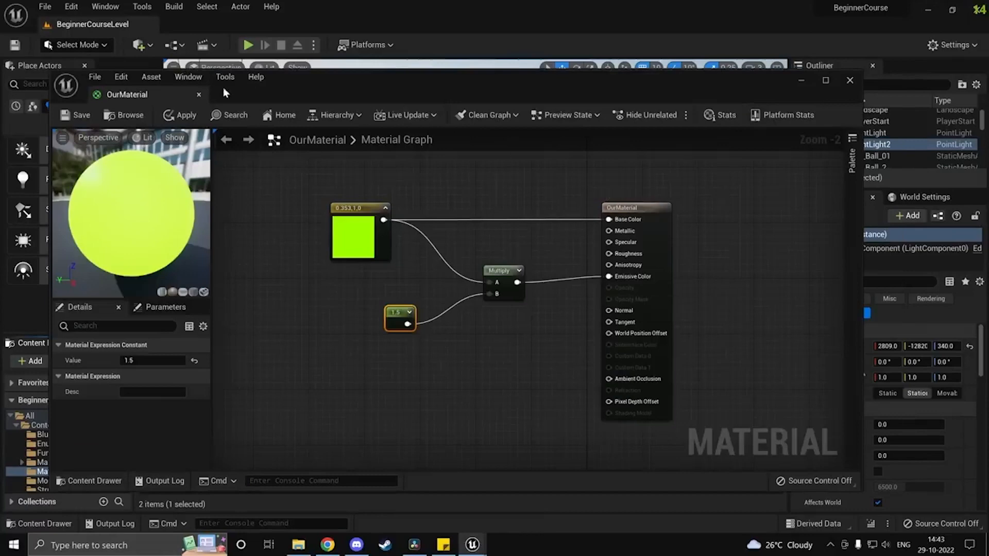
pyautogui.click(801, 80)
# Step: Open OurMaterial_Inst to examine which settings it exposes and minimize its editor
pyautogui.doubleClick(230, 427)
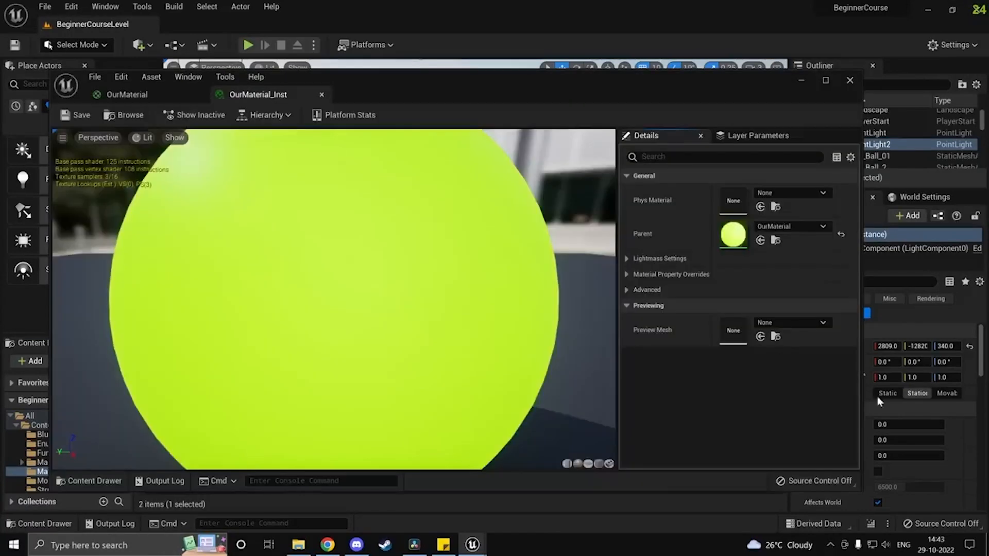
pyautogui.scroll(-5, 477, 302)
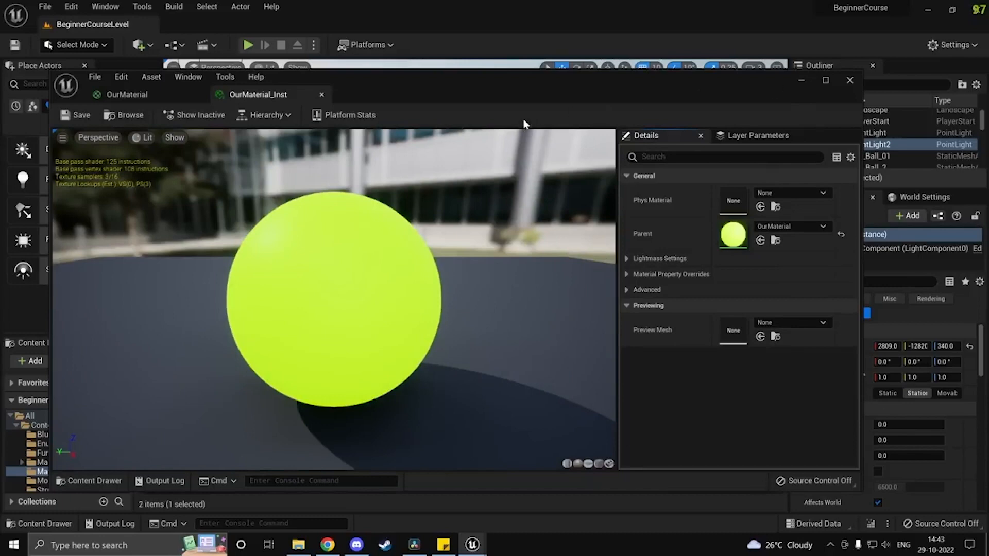
pyautogui.click(799, 81)
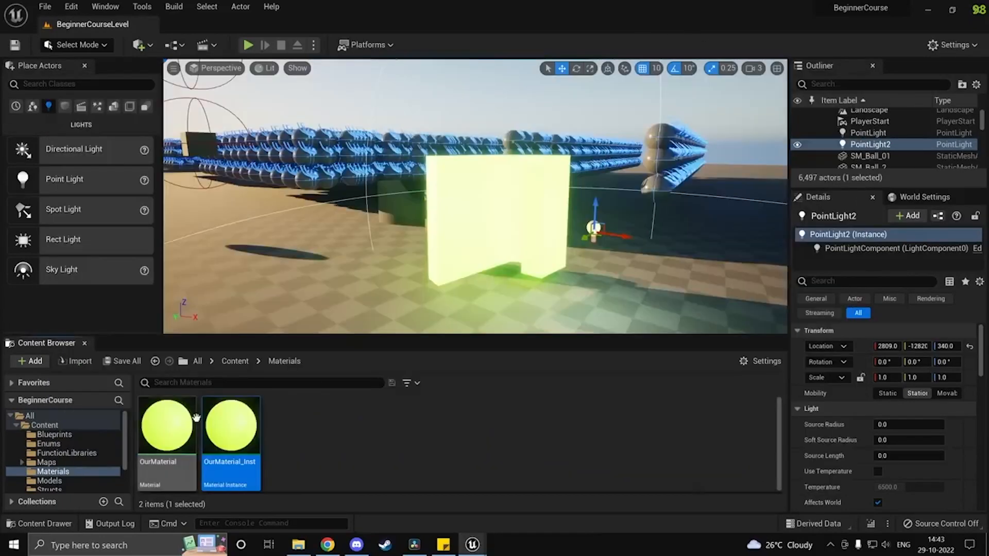
# Step: Open OurMaterial and convert the 1.5 Constant node into a parameter named Brightness
pyautogui.doubleClick(170, 445)
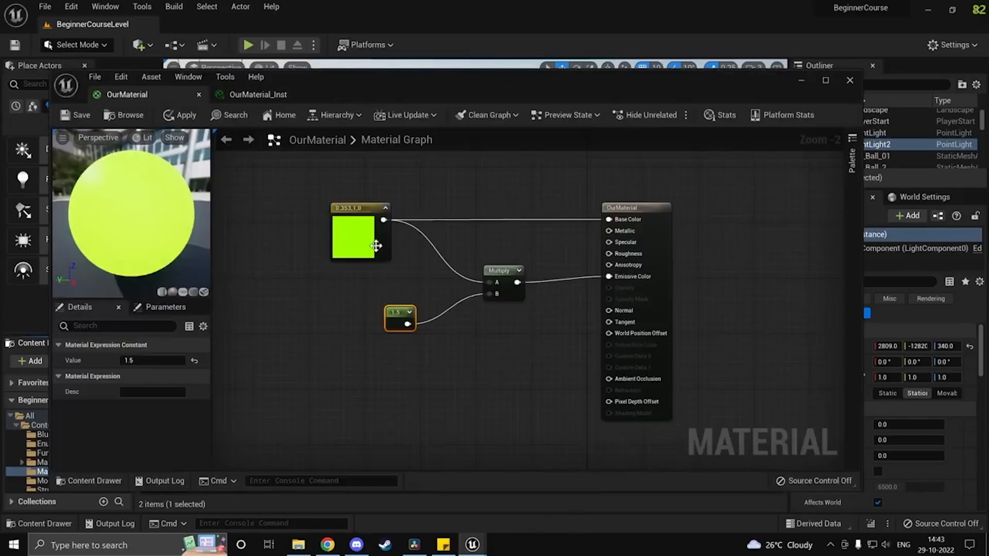
pyautogui.rightClick(397, 317)
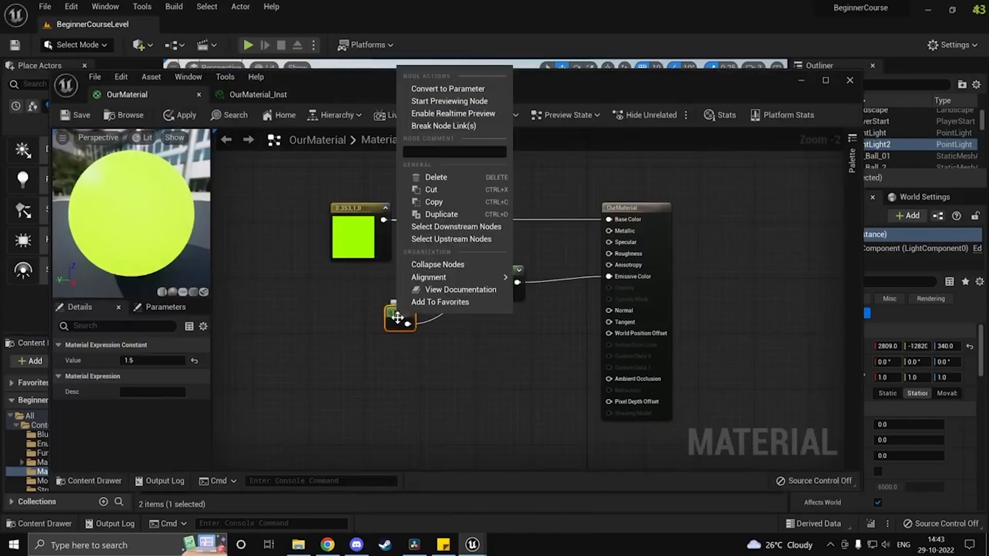
pyautogui.click(448, 88)
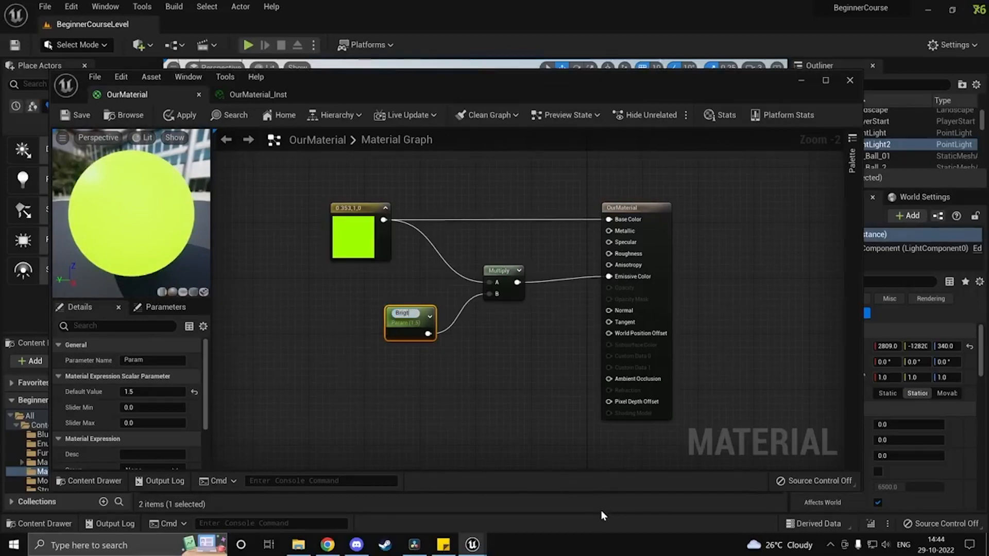
pyautogui.write('ness')
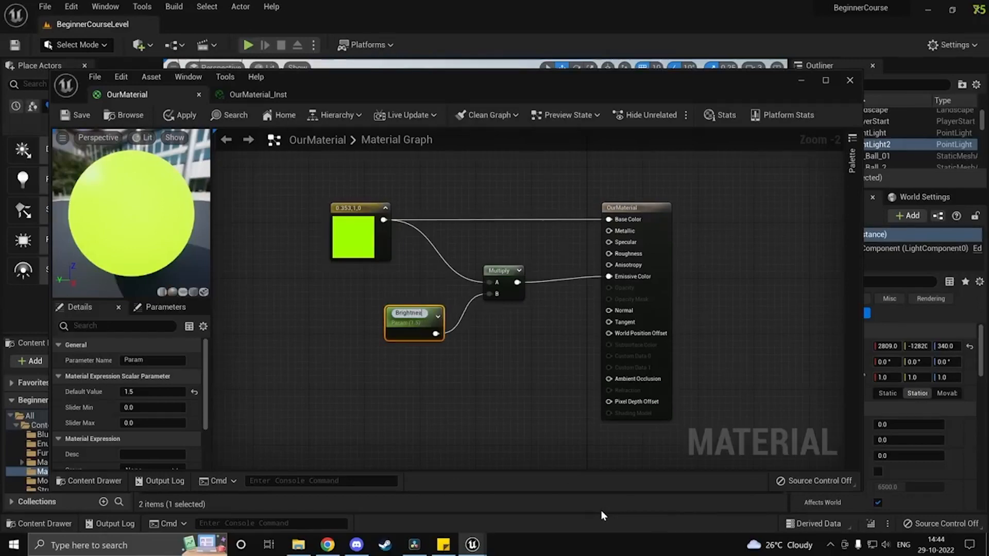
pyautogui.press('Return')
# Step: Convert the green colour constant into a parameter named Color and save the material
pyautogui.click(361, 239)
pyautogui.rightClick(362, 240)
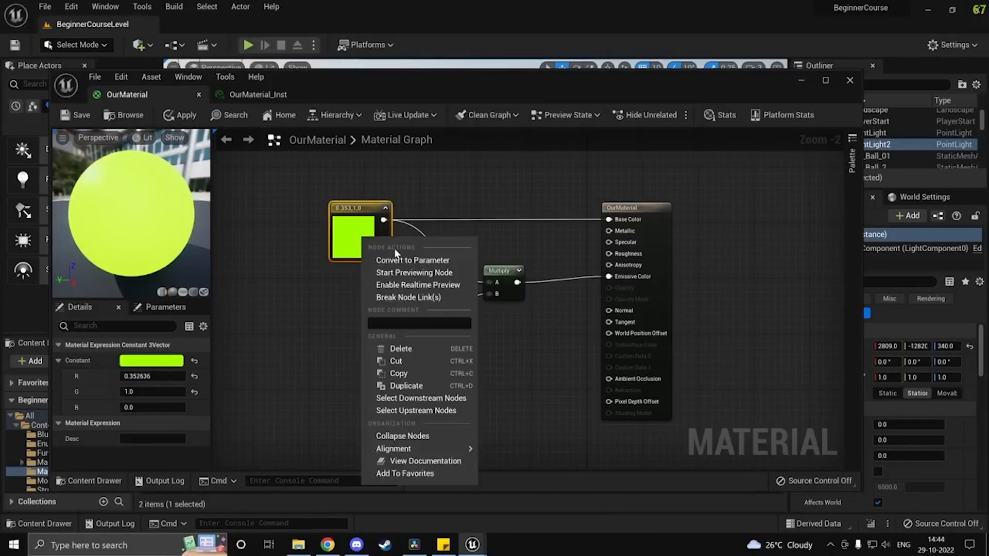
pyautogui.click(395, 261)
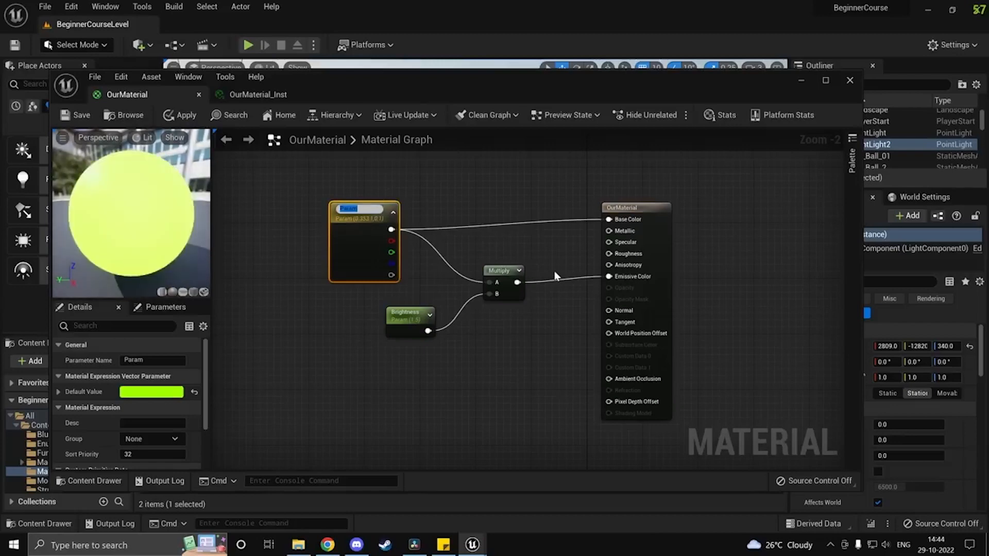
pyautogui.write('Color')
pyautogui.press('Return')
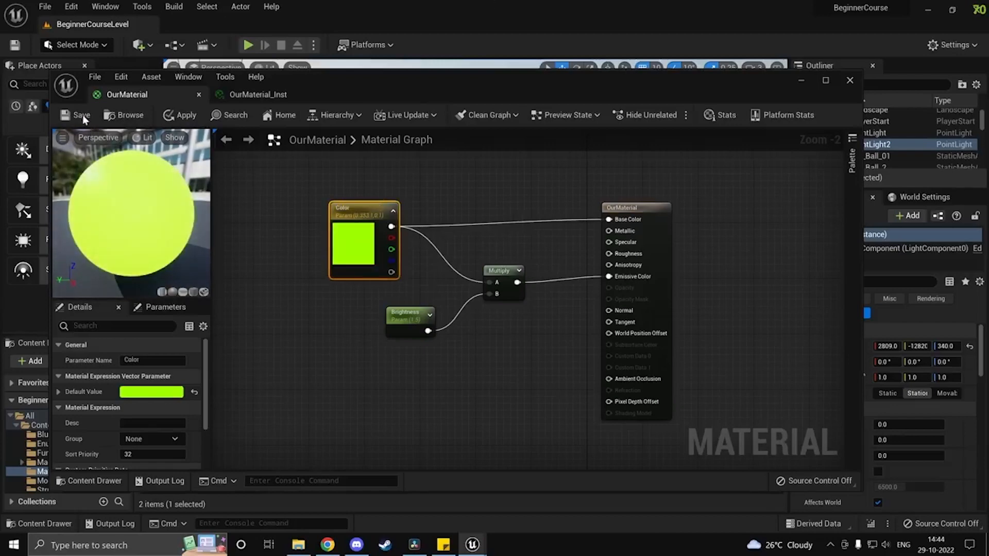
pyautogui.click(187, 123)
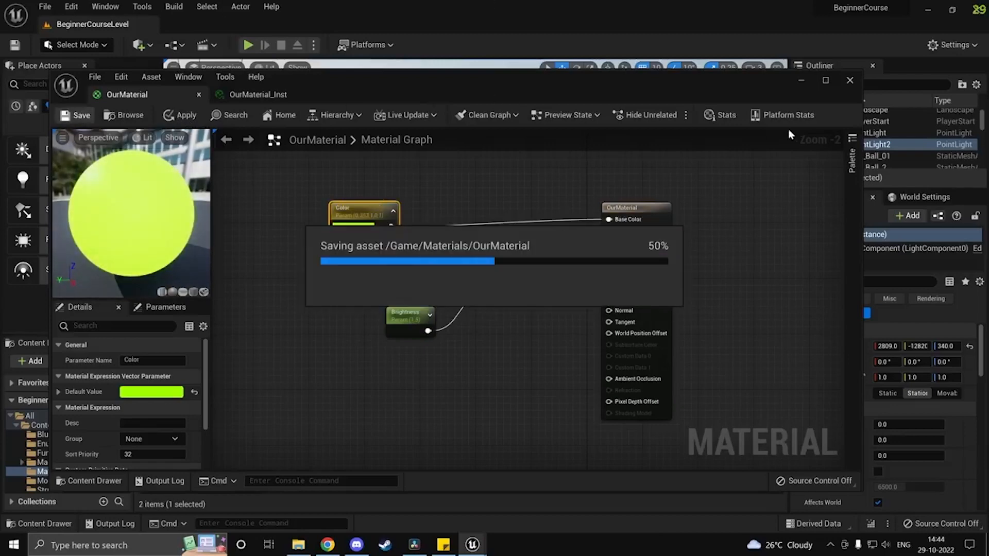
# Step: Reopen OurMaterial_Inst and narrow its editor window so the glowing mesh in the level shows beside it
pyautogui.click(803, 81)
pyautogui.doubleClick(242, 438)
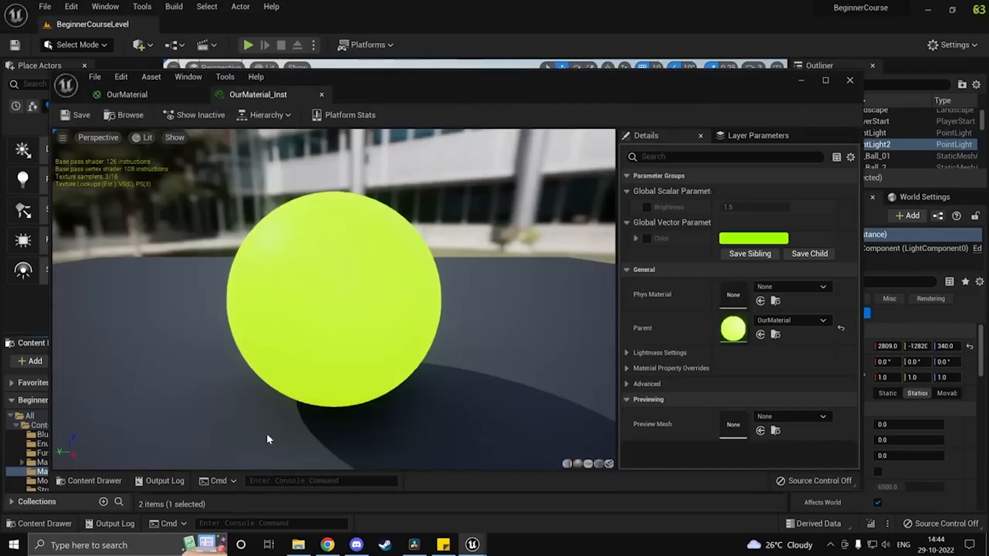
pyautogui.moveTo(859, 91); pyautogui.dragTo(421, 98)
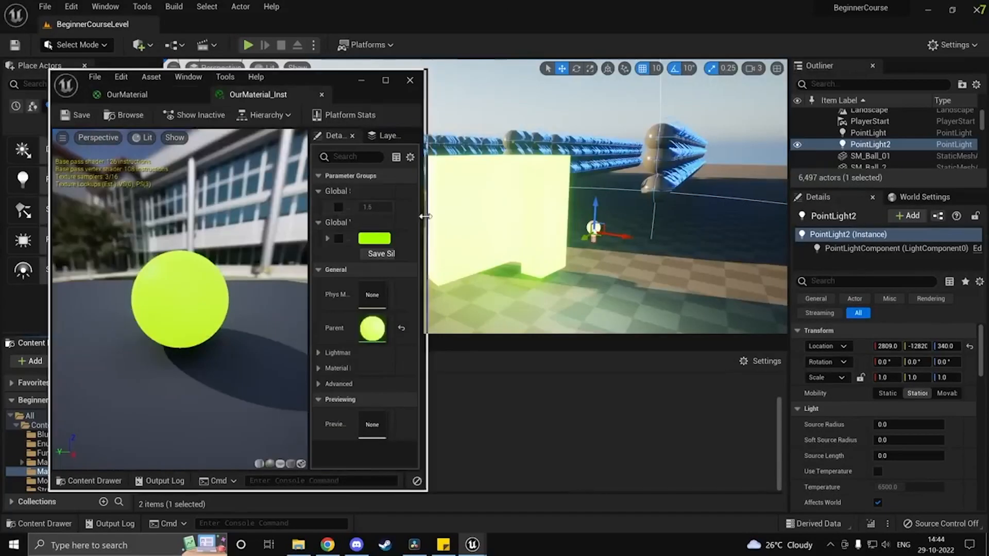
pyautogui.moveTo(423, 213); pyautogui.dragTo(443, 214)
# Step: Enable the Color and Brightness overrides in OurMaterial_Inst and set Brightness to 2
pyautogui.click(354, 238)
pyautogui.click(354, 207)
pyautogui.click(393, 206)
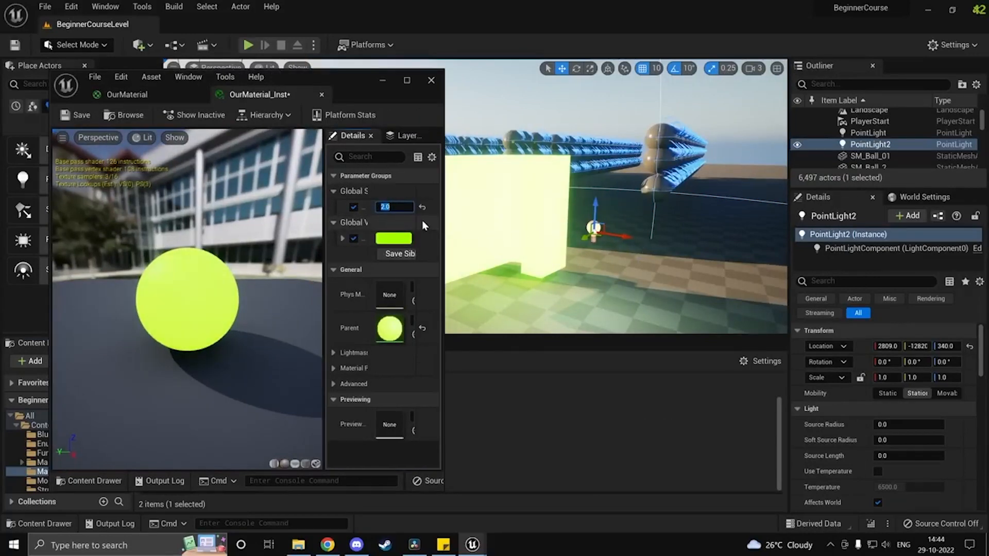
# Step: Test the instance's Brightness at 0, 1, 2, 0.3 and 5, ending on 2
pyautogui.write('0')
pyautogui.press('Return')
pyautogui.write('1')
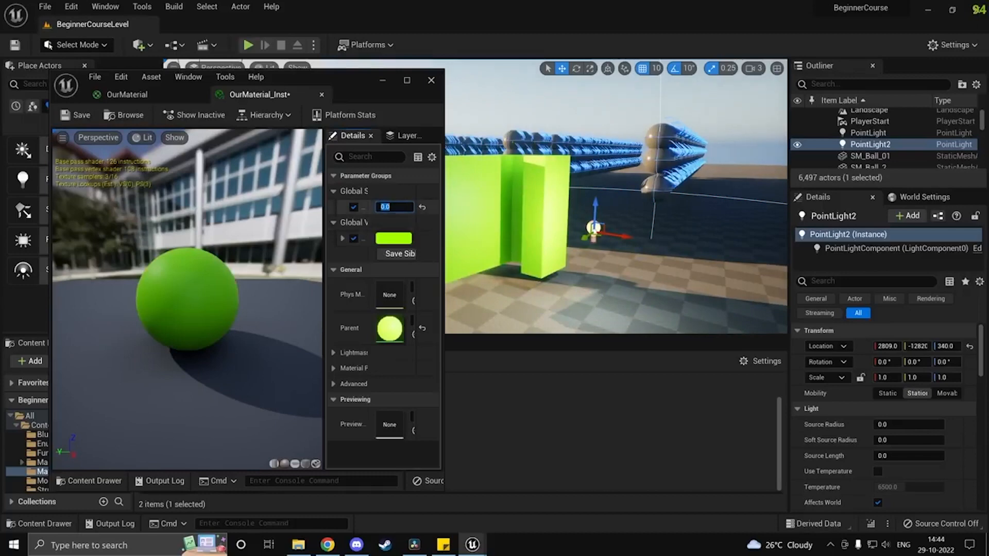
pyautogui.press('Return')
pyautogui.write('2')
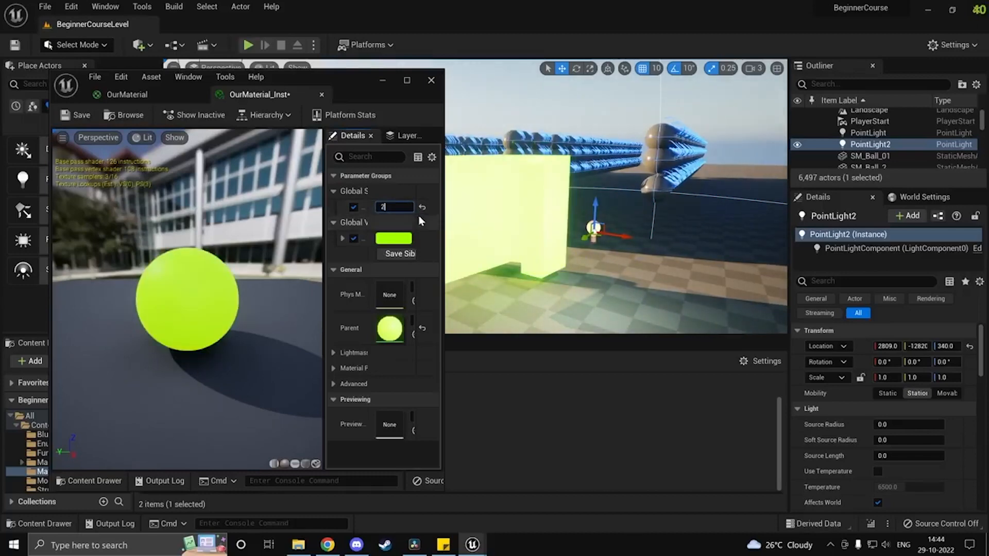
pyautogui.press('Return')
pyautogui.click(403, 202)
pyautogui.write('0.')
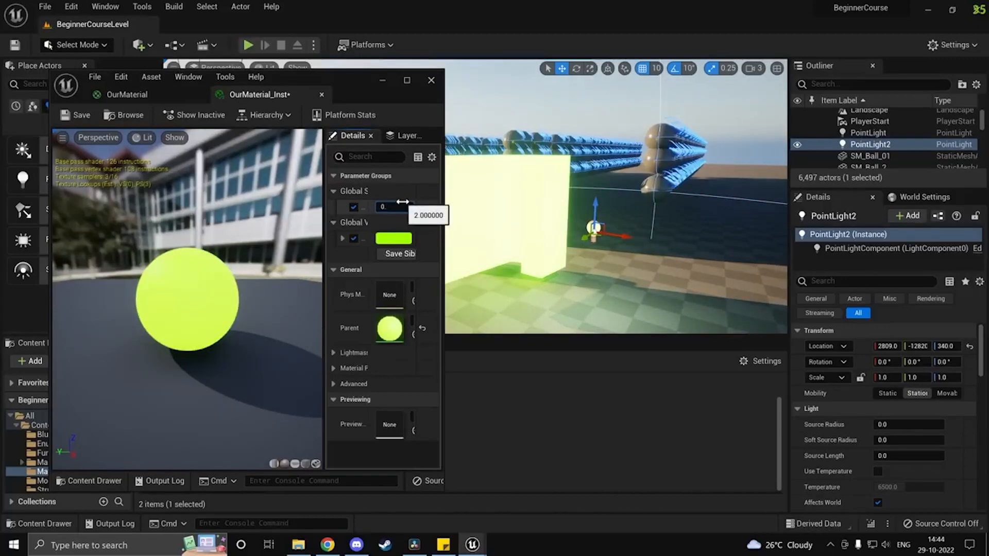
pyautogui.write('3')
pyautogui.press('Return')
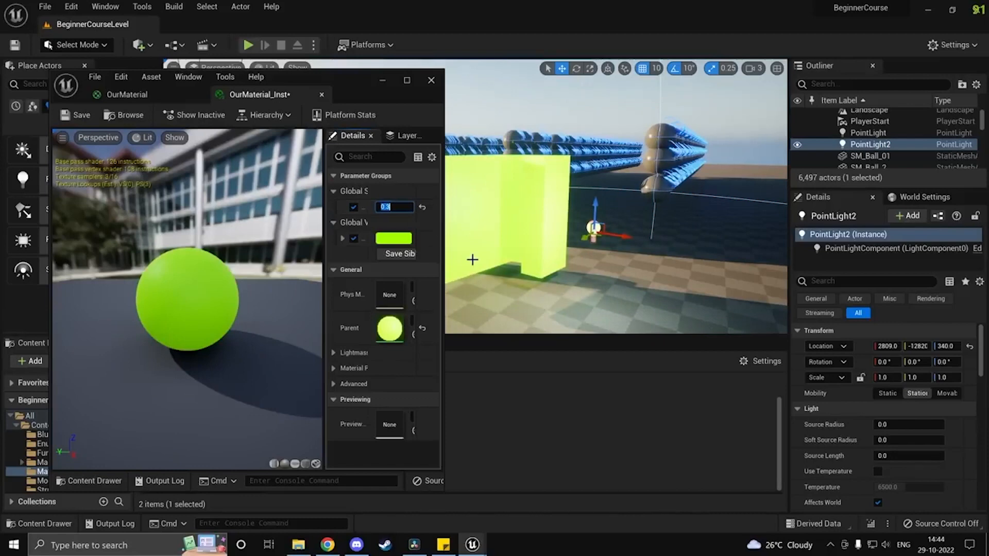
pyautogui.write('5')
pyautogui.press('Return')
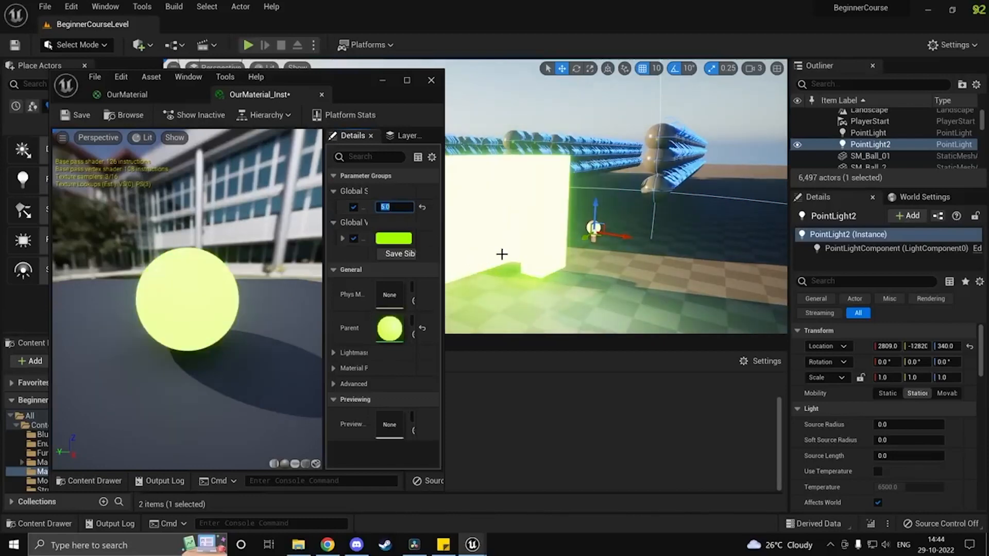
pyautogui.write('2')
pyautogui.press('Return')
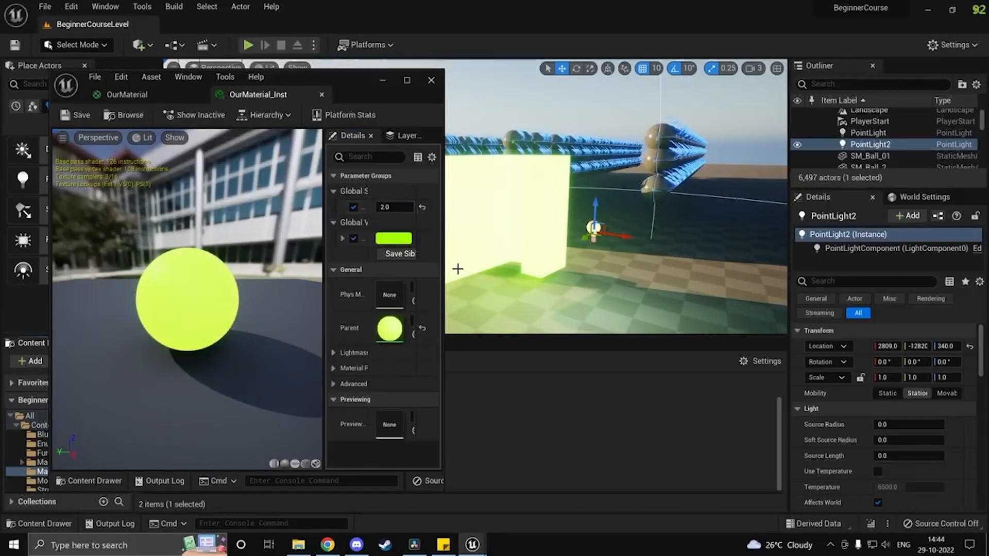
# Step: Set the instance's Color to yellow-orange (hex sRGB FFC100FF), save the instance and close its editor
pyautogui.click(393, 238)
pyautogui.moveTo(464, 322); pyautogui.dragTo(535, 373)
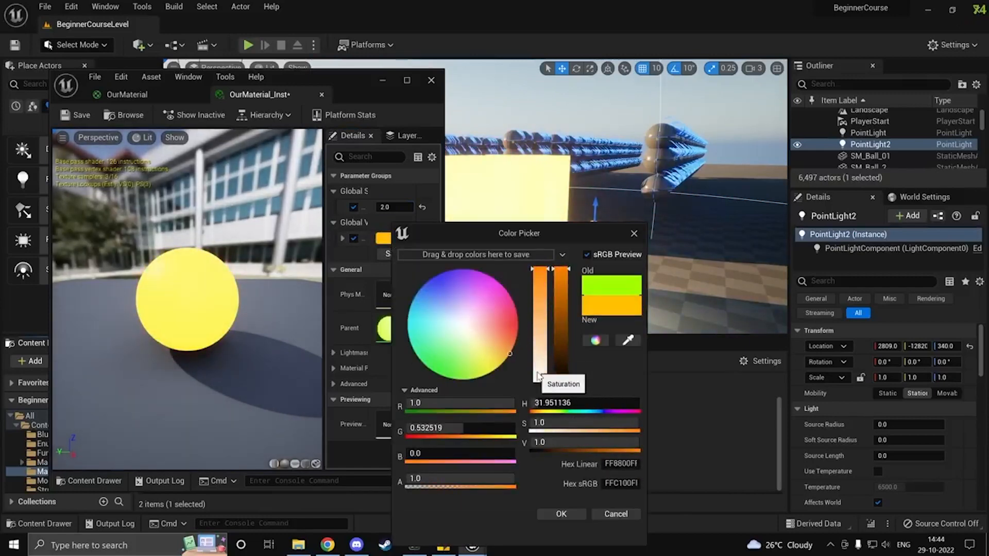
pyautogui.click(561, 514)
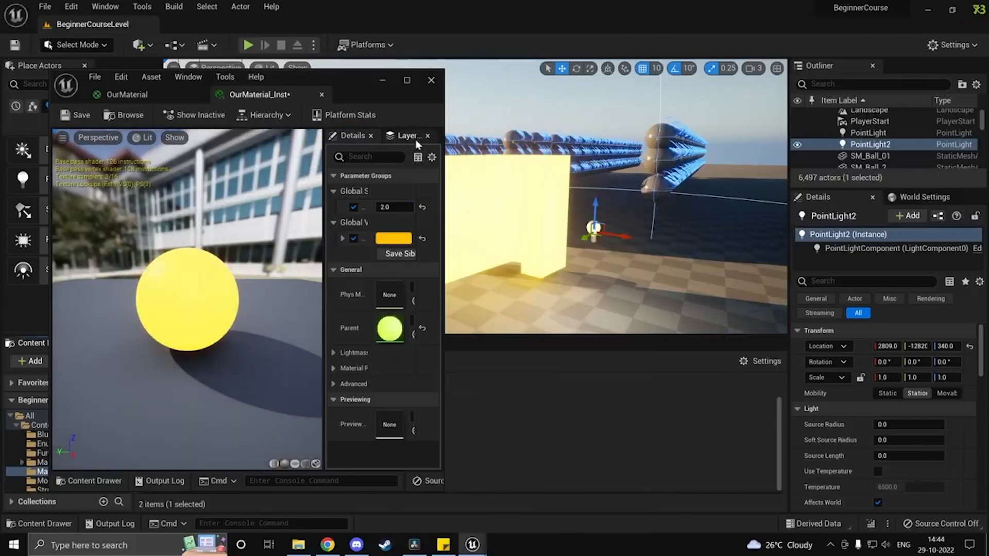
pyautogui.click(78, 115)
pyautogui.click(436, 86)
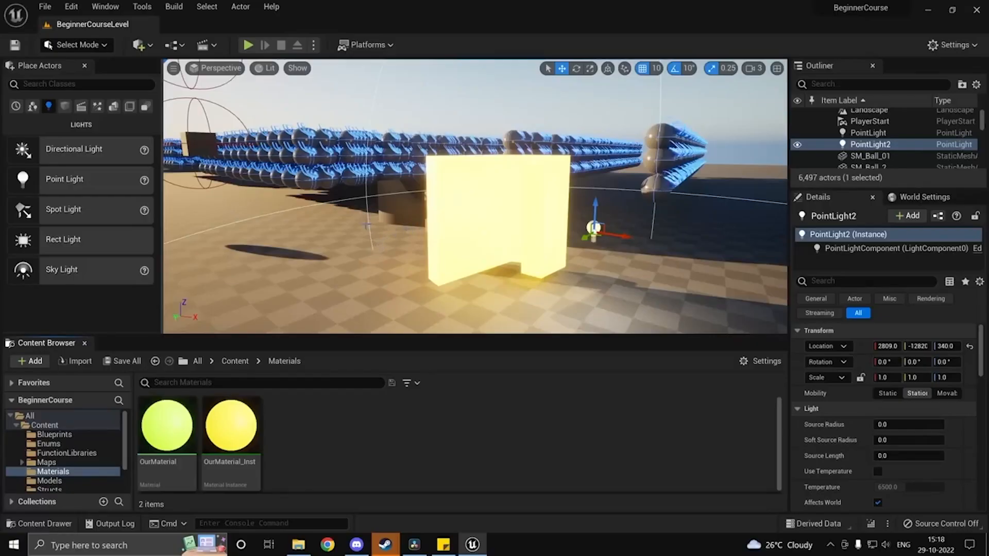
# Step: Fly through the level past the rows of balls, play-test it briefly and stop the session
pyautogui.press('w')
pyautogui.moveTo(366, 225); pyautogui.dragTo(425, 229, button='right')
pyautogui.press('s')
pyautogui.press('s')
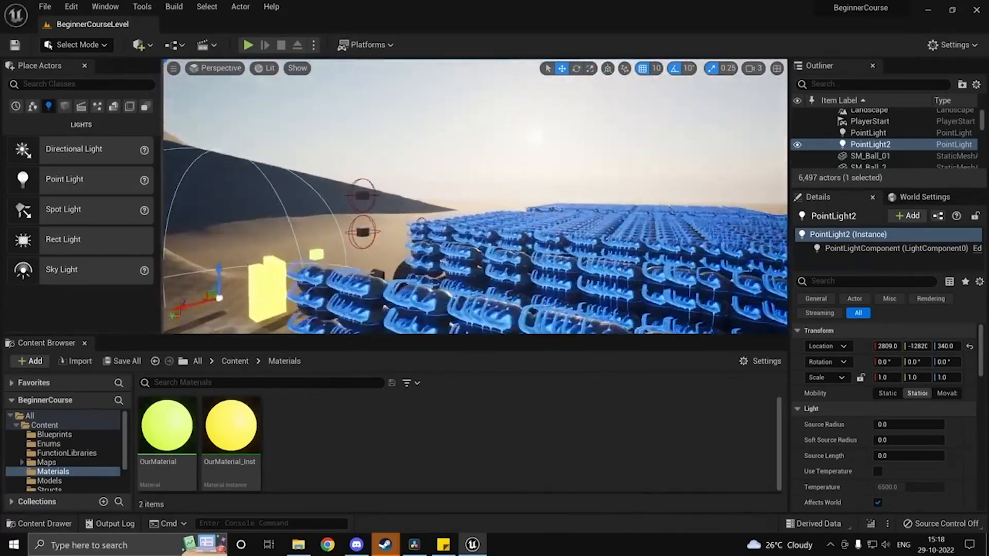
pyautogui.press('a')
pyautogui.moveTo(178, 101); pyautogui.dragTo(176, 101, button='right')
pyautogui.press('w')
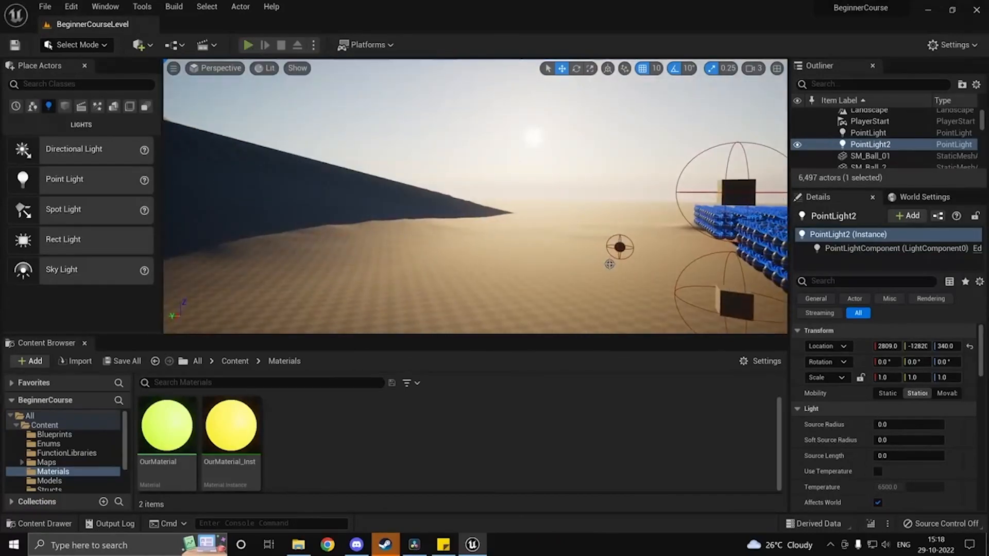
pyautogui.hotkey('alt', 'p')
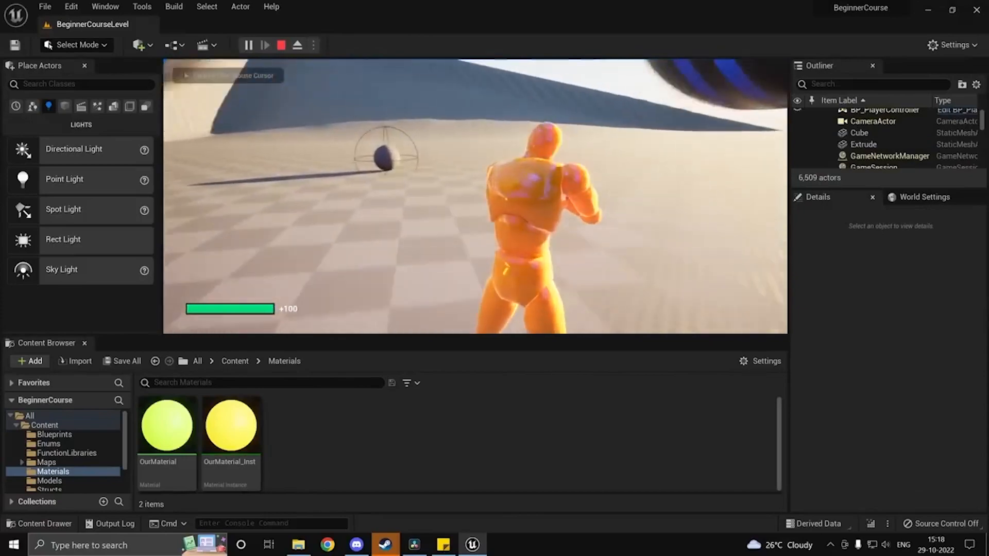
pyautogui.press('Escape')
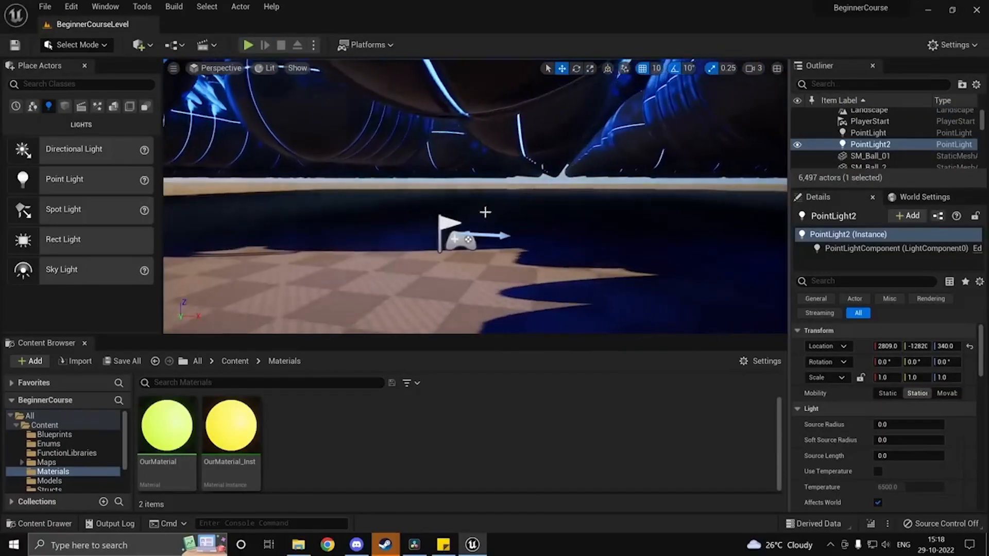
# Step: Move the PlayerStart onto the open ground beside the ball rows and play-test the level
pyautogui.click(460, 236)
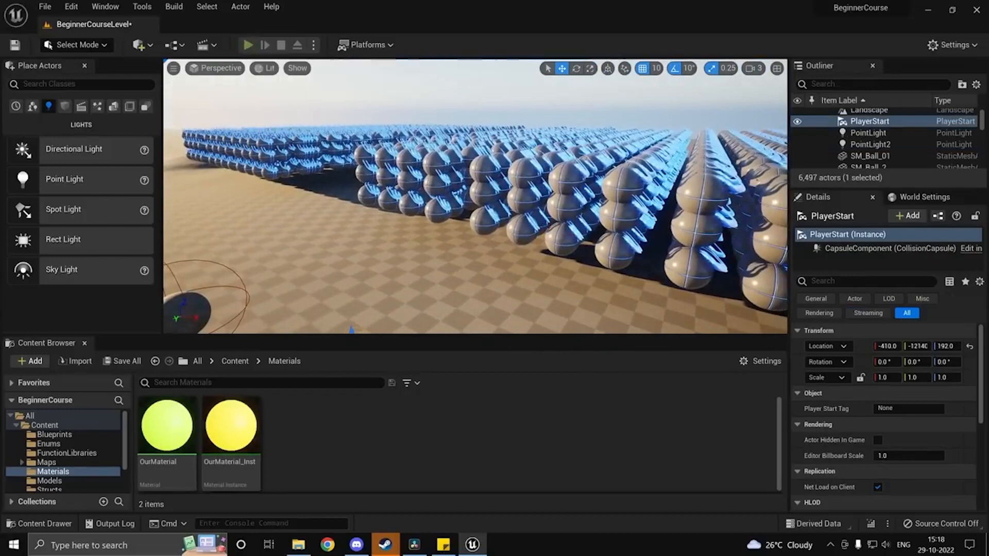
pyautogui.click(248, 45)
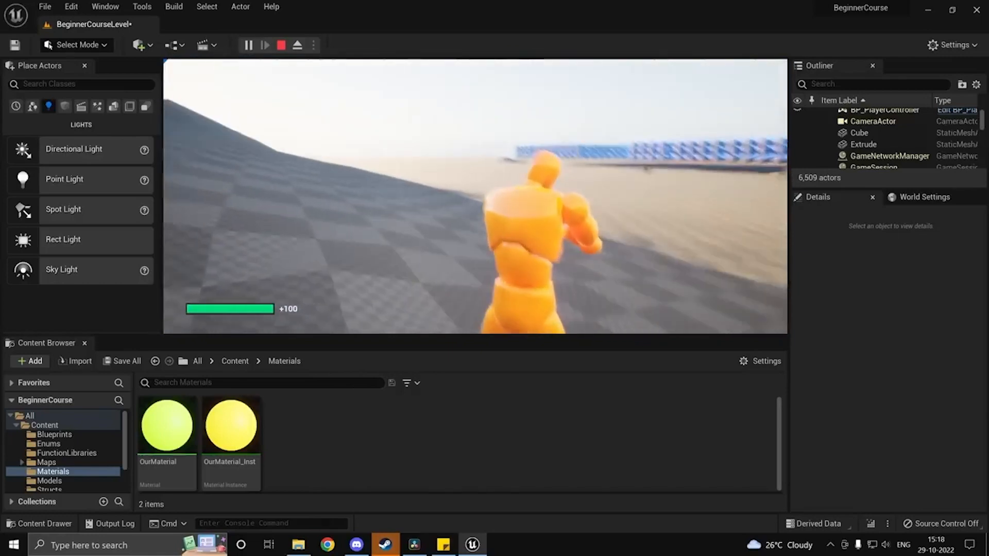
pyautogui.press('Escape')
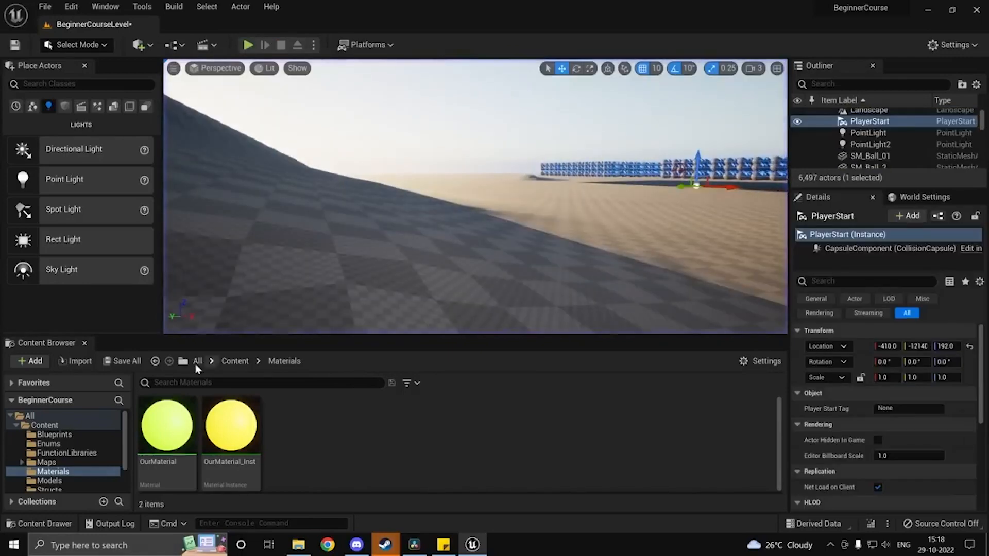
# Step: Open the BP_Character blueprint from the Content folder's Blueprints subfolder
pyautogui.click(234, 361)
pyautogui.click(166, 427)
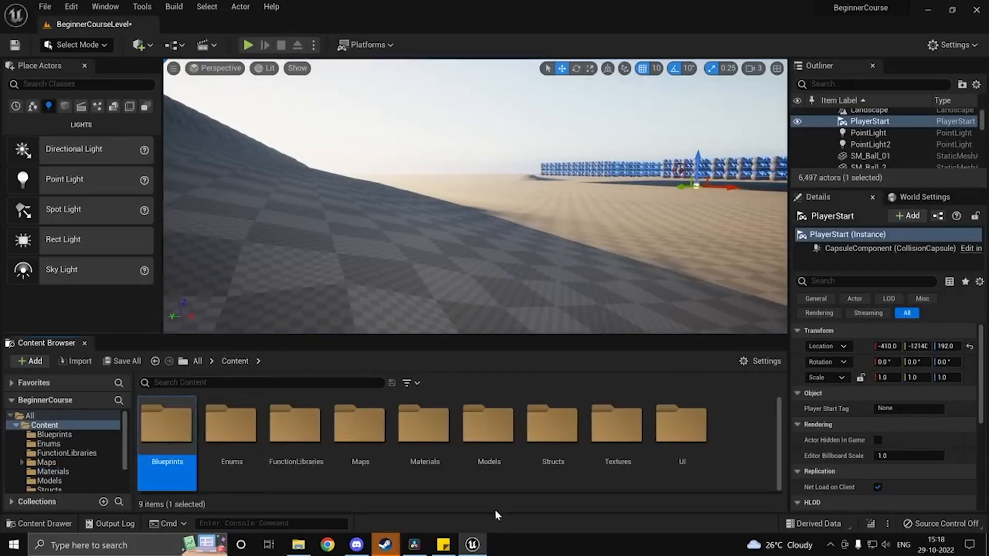
pyautogui.click(481, 482)
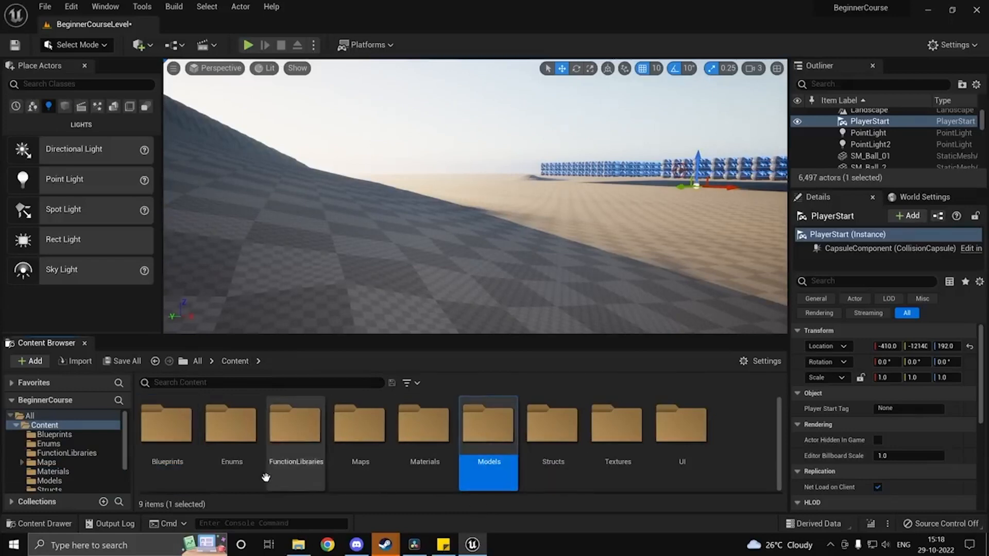
pyautogui.doubleClick(170, 442)
pyautogui.click(171, 452)
pyautogui.doubleClick(172, 456)
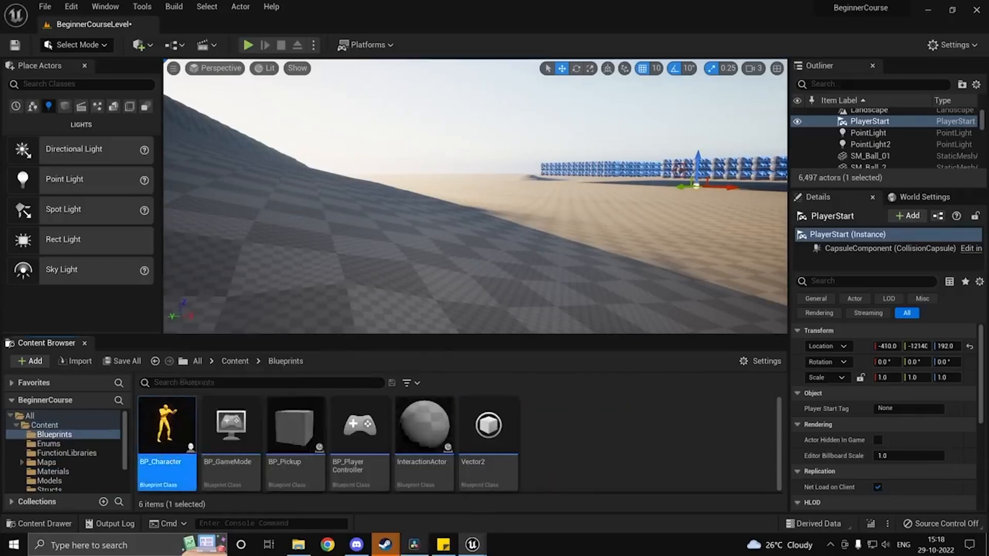
# Step: Select BP_Character's Mesh component and locate its Anim Class asset, TutorialTPP_AnimBlueprint, in the content browser
pyautogui.click(407, 80)
pyautogui.scroll(-1, 338, 265)
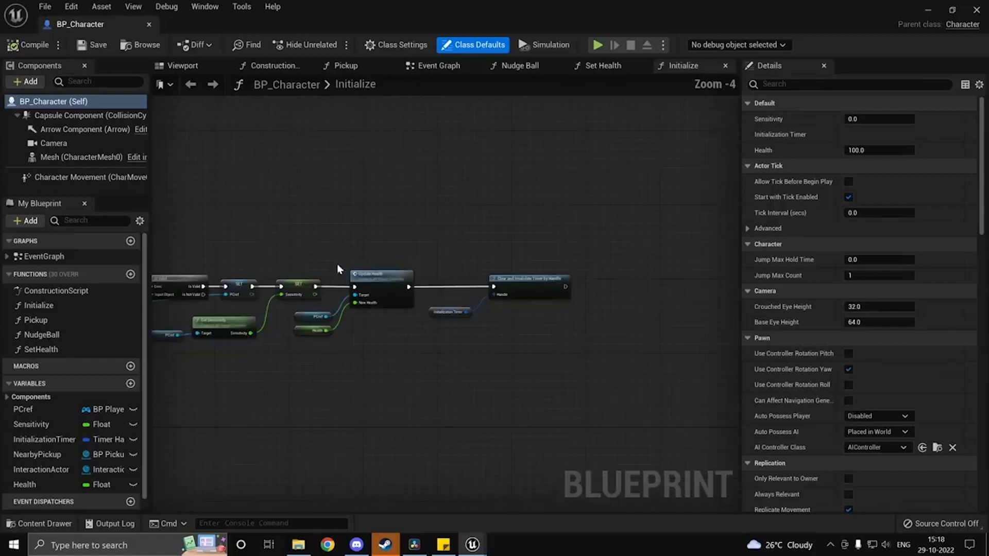
pyautogui.moveTo(337, 264); pyautogui.dragTo(489, 210, button='right')
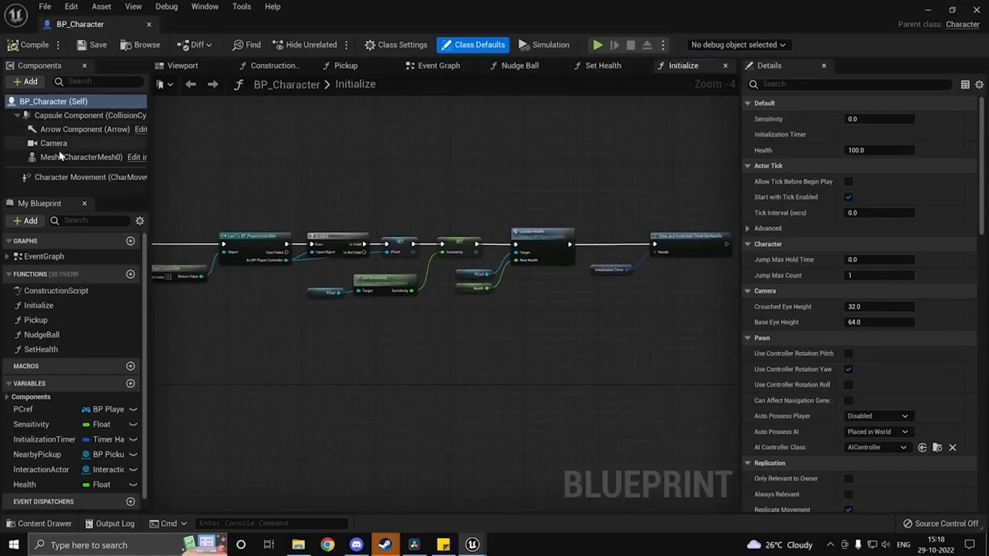
pyautogui.click(86, 159)
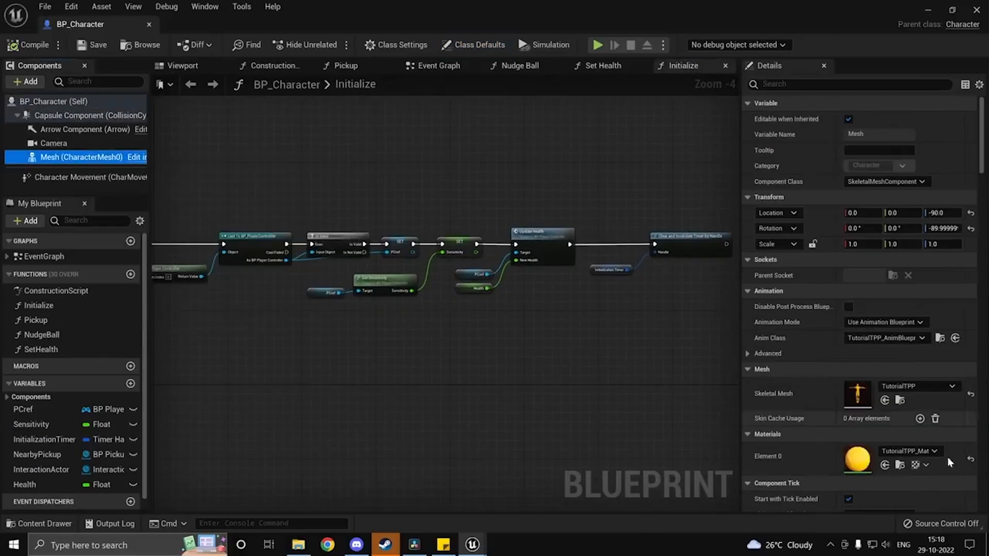
pyautogui.click(937, 339)
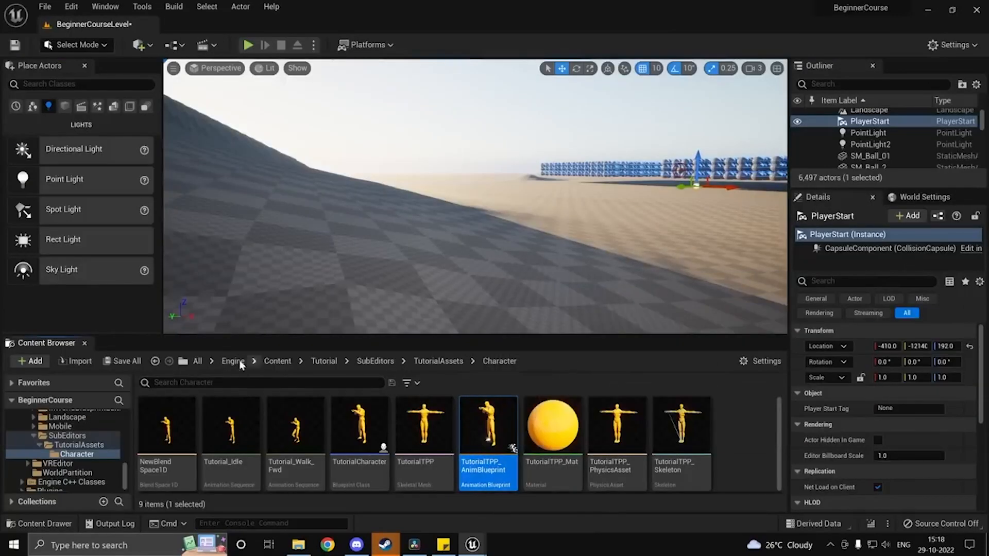
# Step: Open TutorialTPP_AnimBlueprint, examine its Event Graph and character preview, and return to the level editor
pyautogui.doubleClick(479, 428)
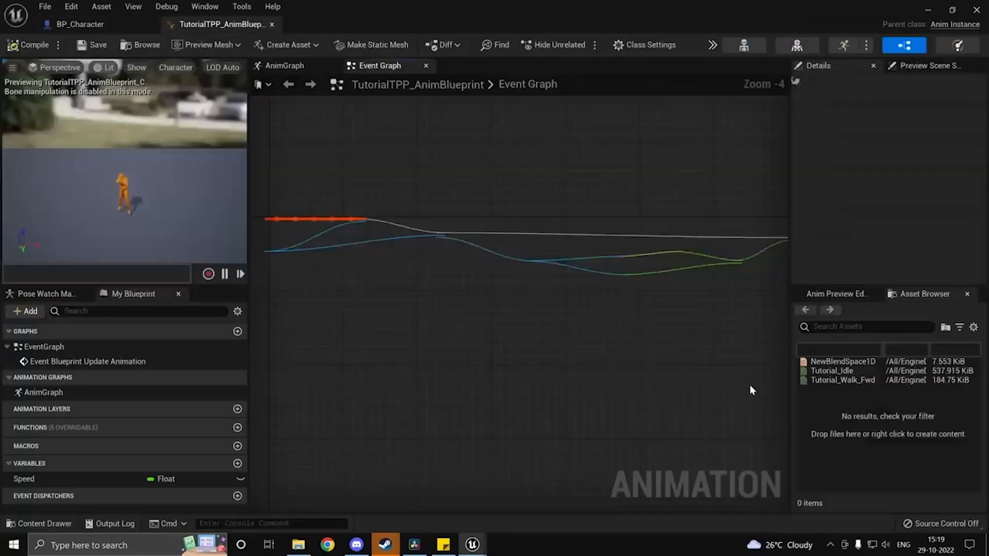
pyautogui.moveTo(697, 354); pyautogui.dragTo(643, 357, button='right')
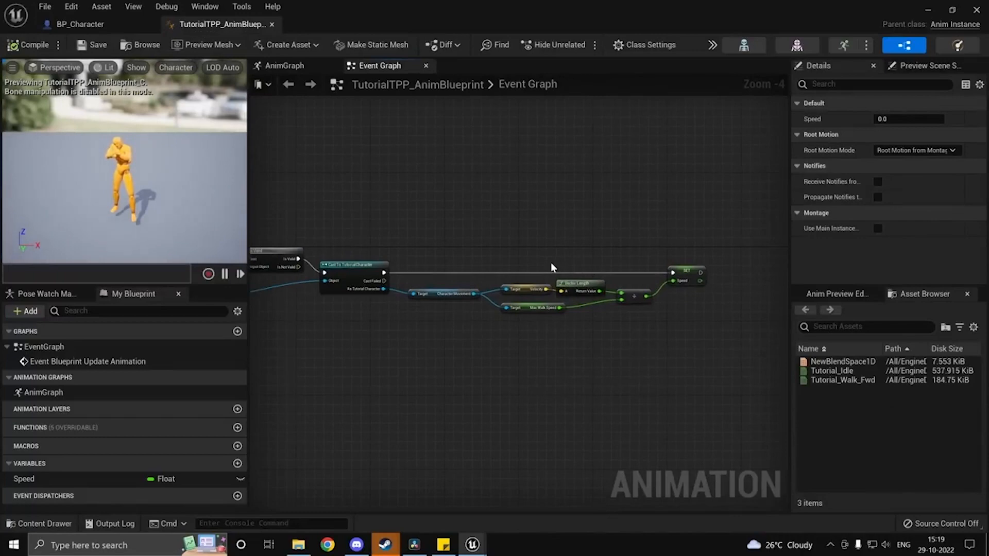
pyautogui.moveTo(552, 267); pyautogui.dragTo(665, 303, button='right')
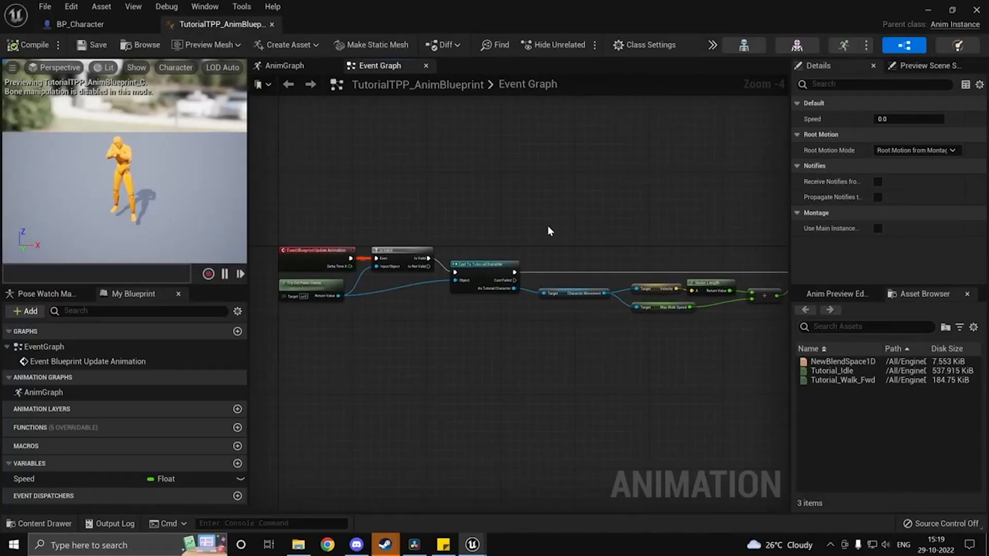
pyautogui.moveTo(143, 185); pyautogui.dragTo(220, 165, button='right')
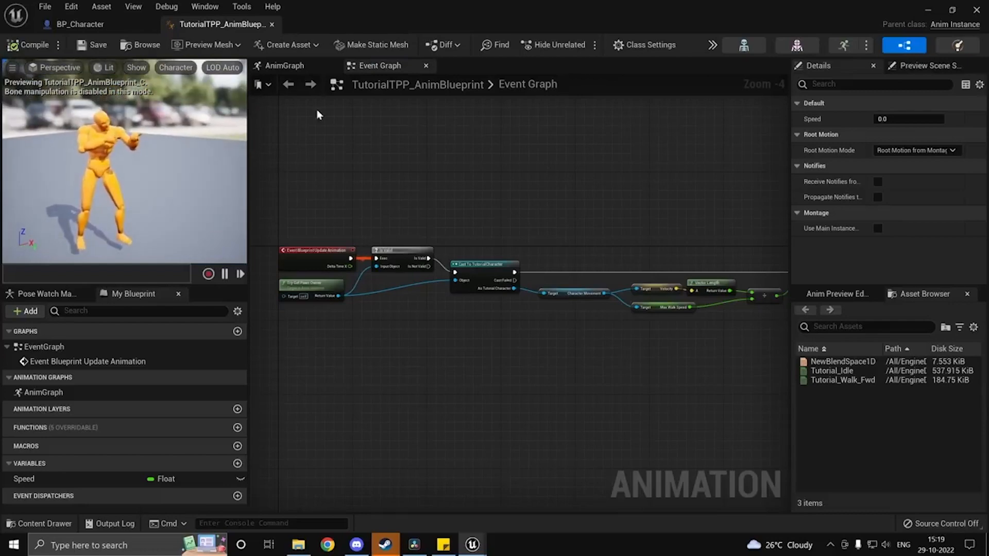
pyautogui.click(927, 10)
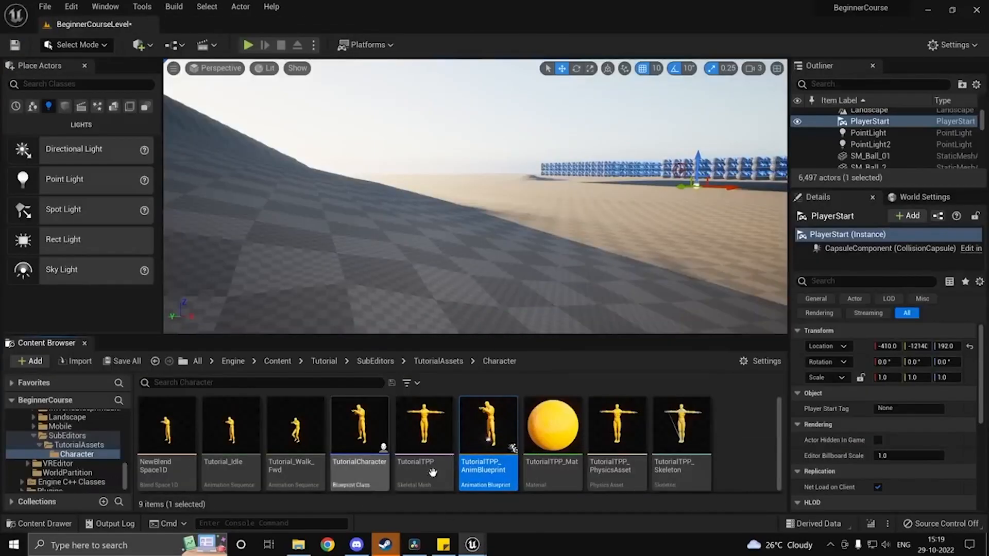
# Step: Create a folder named TutorialTPP inside the project's Content/Models folder
pyautogui.click(273, 361)
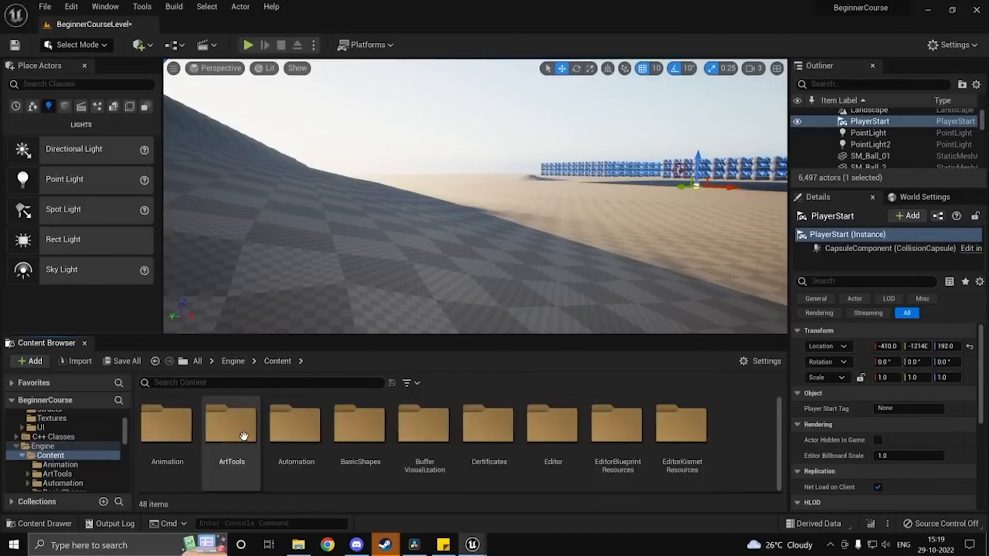
pyautogui.click(233, 361)
pyautogui.click(197, 361)
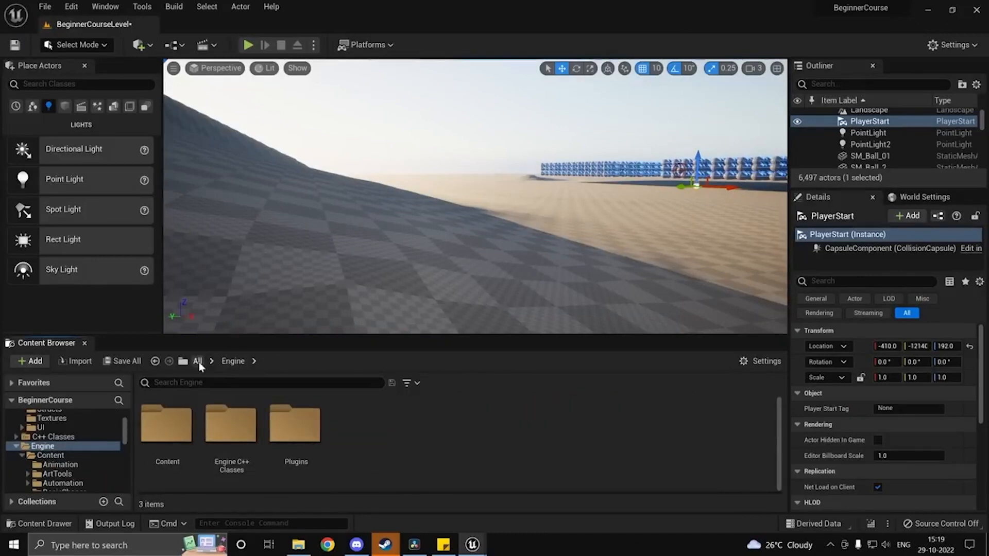
pyautogui.doubleClick(229, 427)
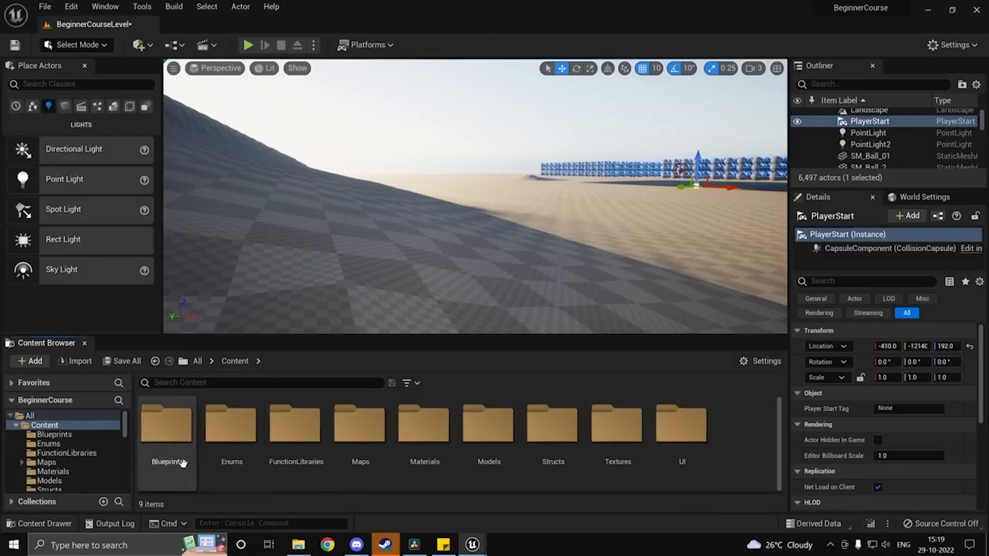
pyautogui.doubleClick(503, 452)
pyautogui.rightClick(266, 439)
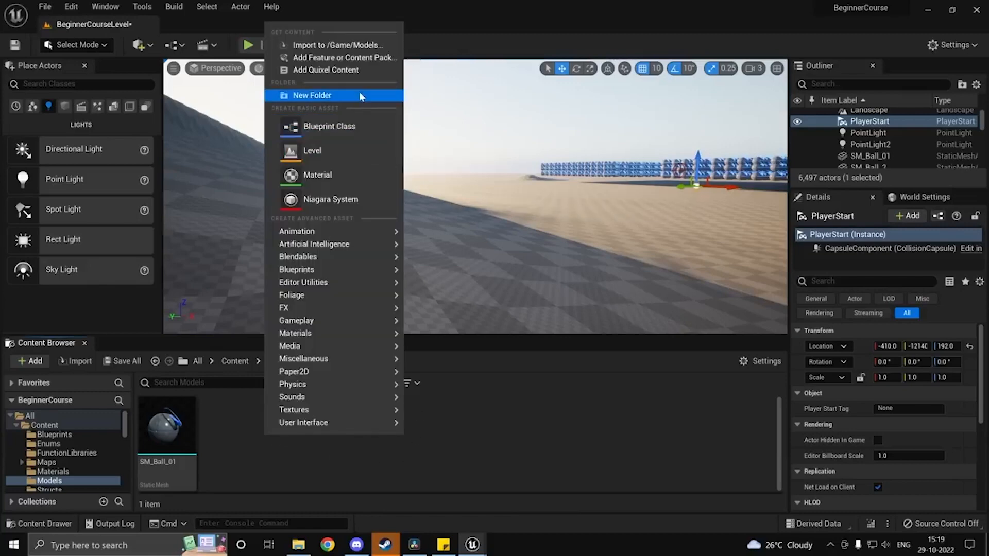
pyautogui.click(309, 95)
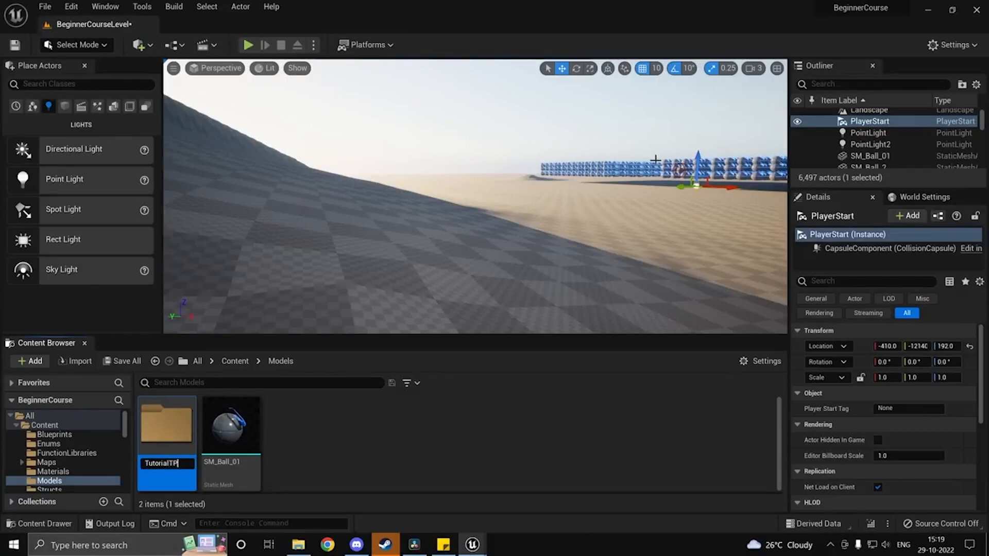
# Step: Create an Animation Blueprint in the TutorialTPP folder, targeting TutorialTPP_Skeleton with parent class AnimInstance
pyautogui.doubleClick(140, 458)
pyautogui.rightClick(278, 463)
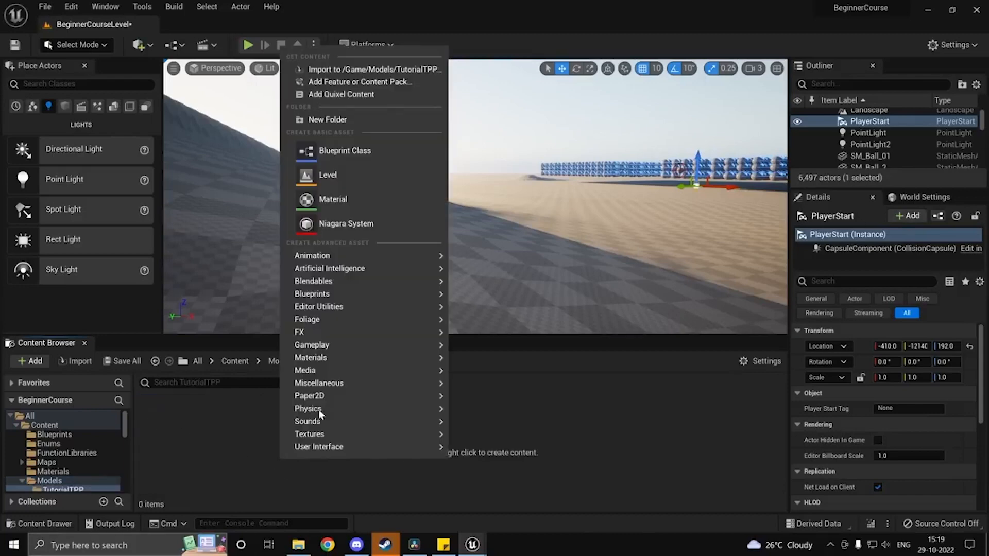
pyautogui.moveTo(351, 254)
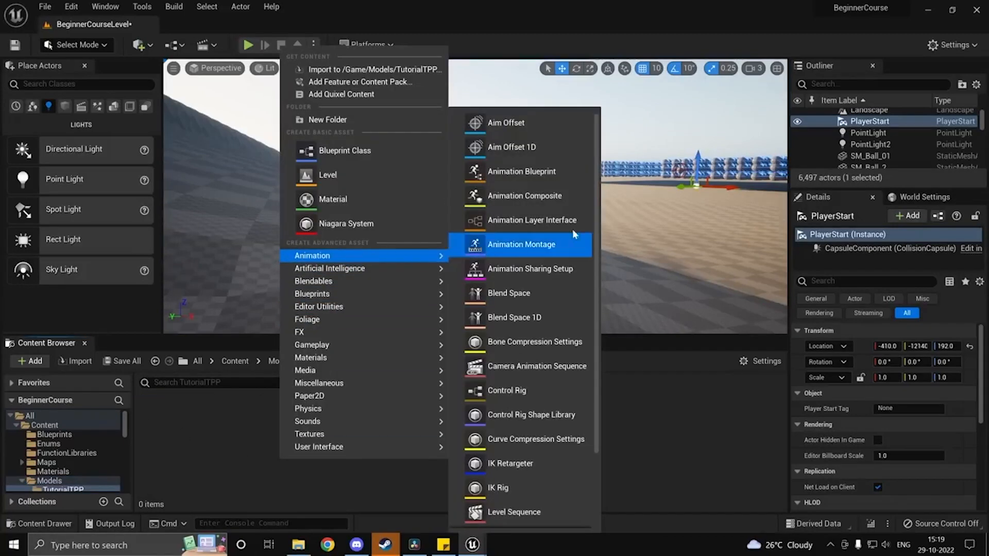
pyautogui.click(569, 170)
pyautogui.click(309, 93)
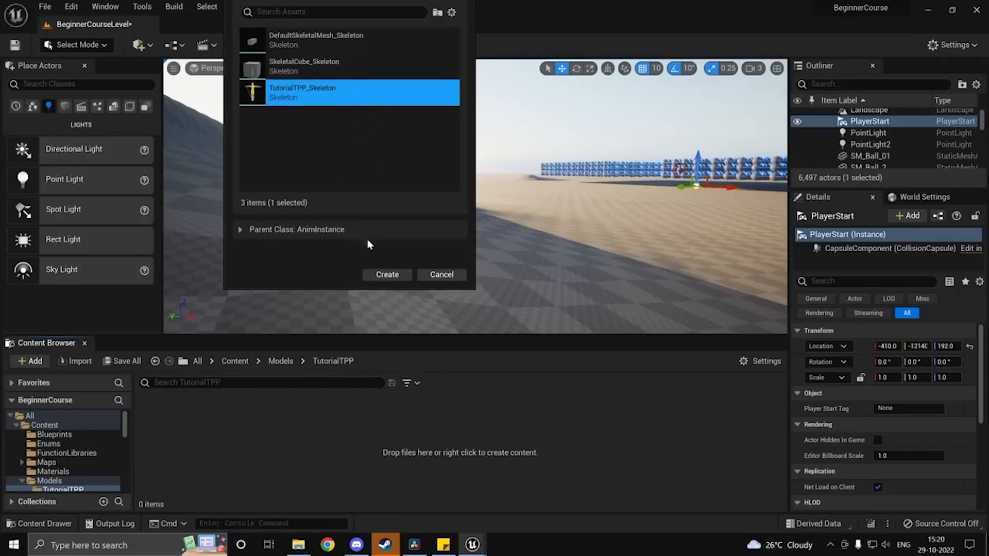
pyautogui.click(391, 274)
# Step: Open the new animation blueprint to view its AnimGraph, and return to the content browser keeping the asset's default name
pyautogui.doubleClick(175, 425)
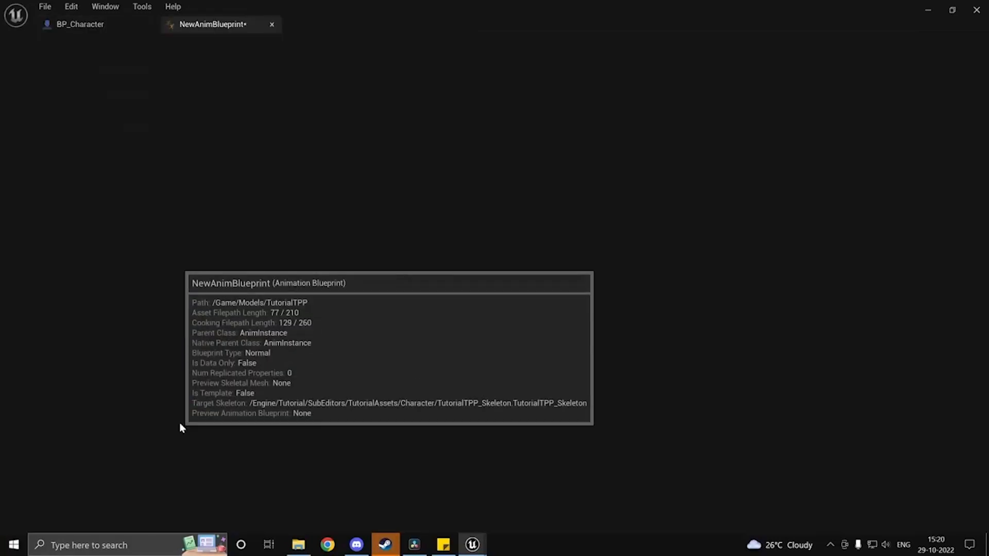
pyautogui.click(951, 9)
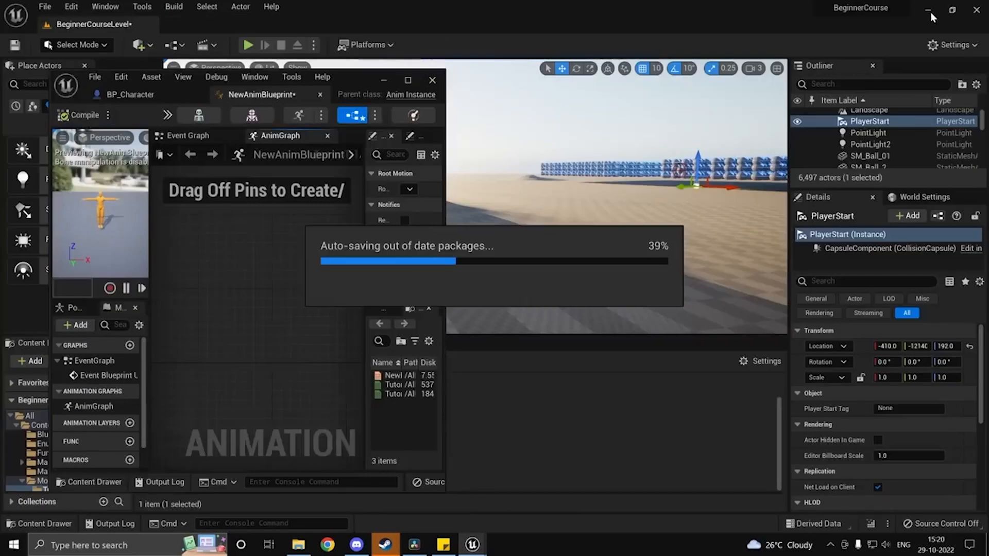
pyautogui.click(407, 80)
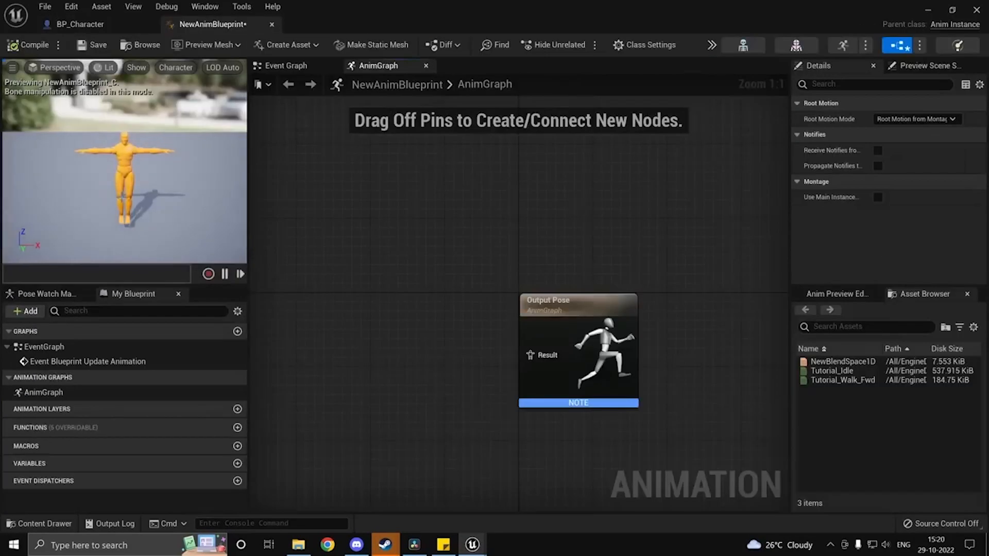
pyautogui.click(930, 9)
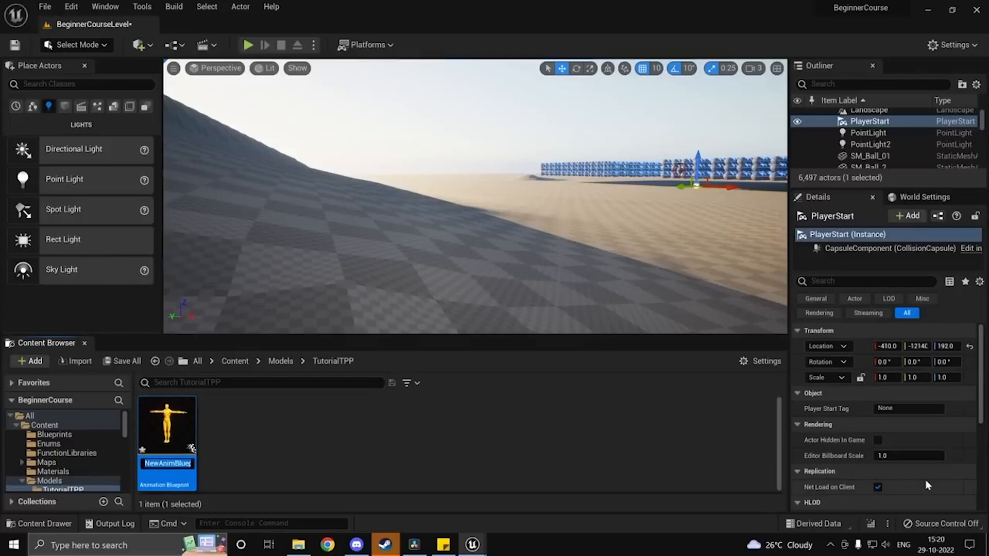
pyautogui.click(484, 461)
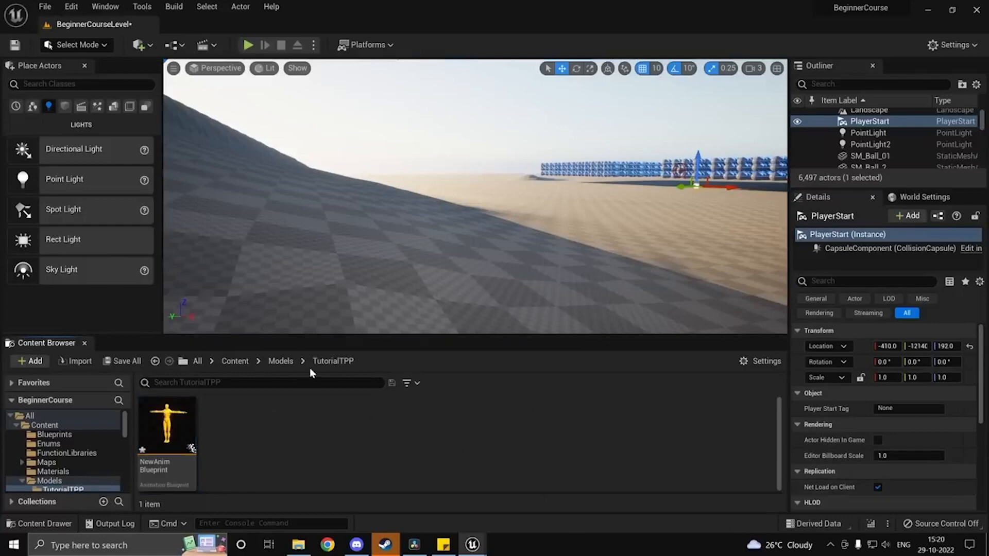
# Step: Search all content for "tpp", open the TutorialTPP skeletal mesh and view the character up close
pyautogui.click(227, 362)
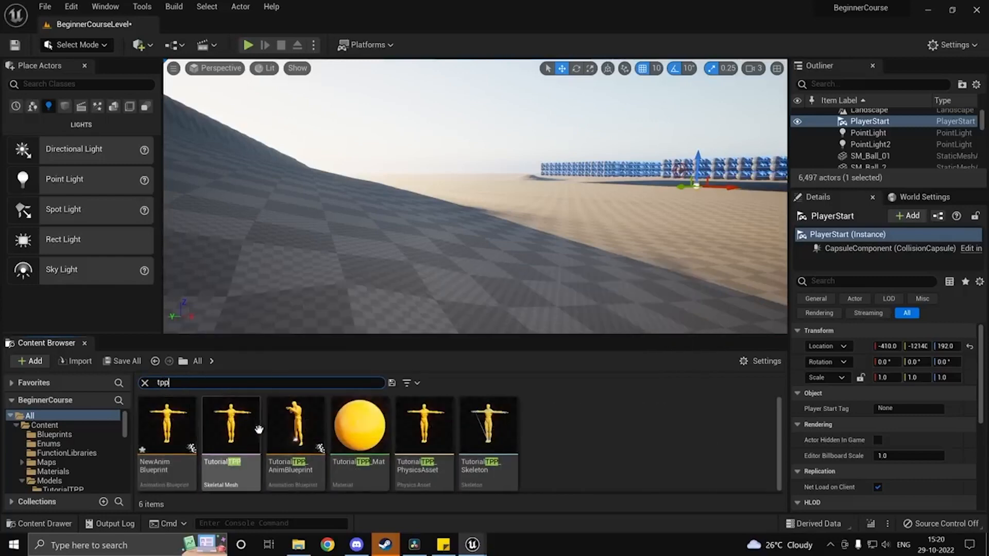
pyautogui.doubleClick(259, 430)
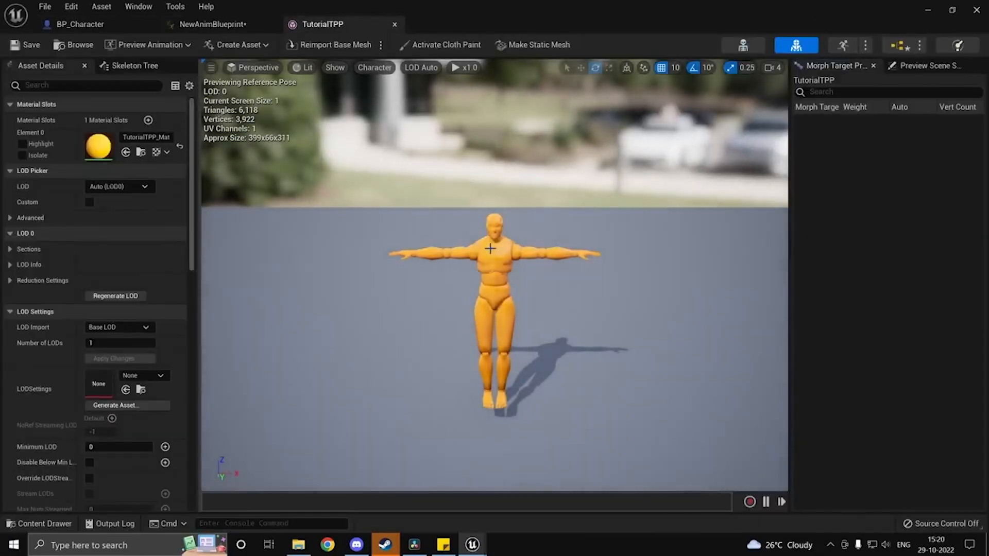
pyautogui.press('w')
pyautogui.moveTo(489, 248)
pyautogui.mouseDown(button='right')
pyautogui.moveTo(513, 257)
pyautogui.moveTo(505, 255)
pyautogui.mouseUp(button='right')
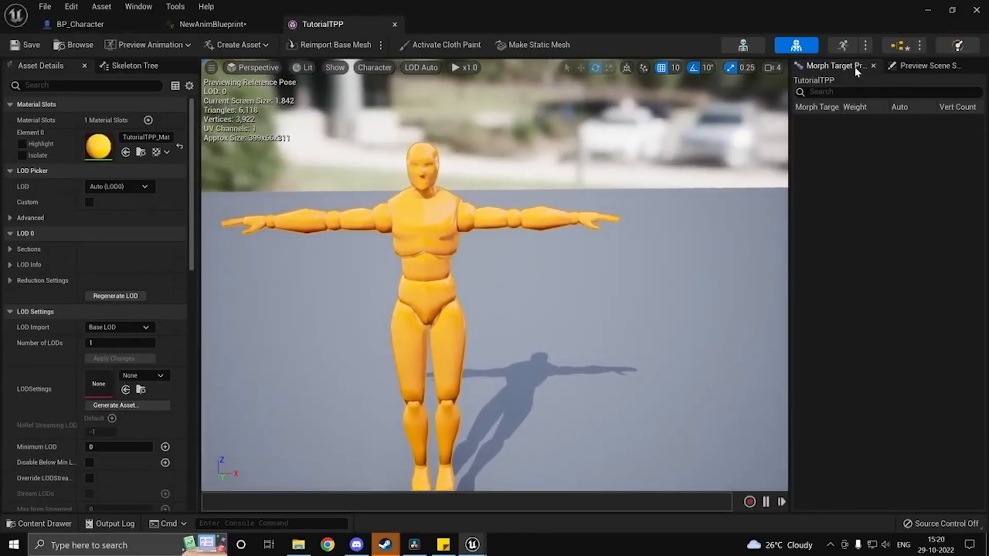
# Step: Switch to the mesh's skeleton, focus on the index_01_l finger bone and bend the index_02_l bone by -20°
pyautogui.click(743, 46)
pyautogui.click(123, 287)
pyautogui.press('f')
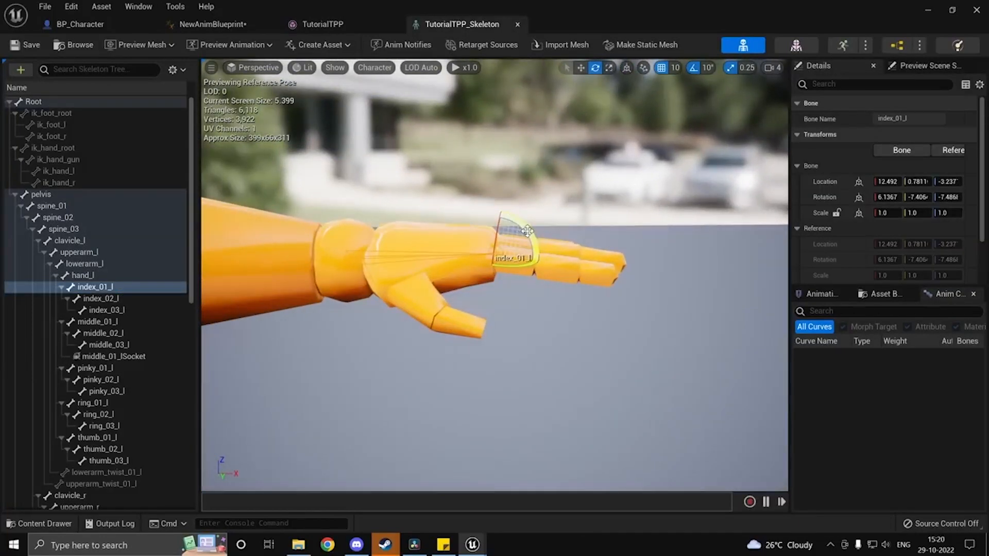
pyautogui.moveTo(527, 231)
pyautogui.mouseDown()
pyautogui.moveTo(536, 289)
pyautogui.moveTo(520, 293)
pyautogui.moveTo(531, 219)
pyautogui.moveTo(531, 278)
pyautogui.moveTo(518, 250)
pyautogui.moveTo(530, 237)
pyautogui.mouseUp()
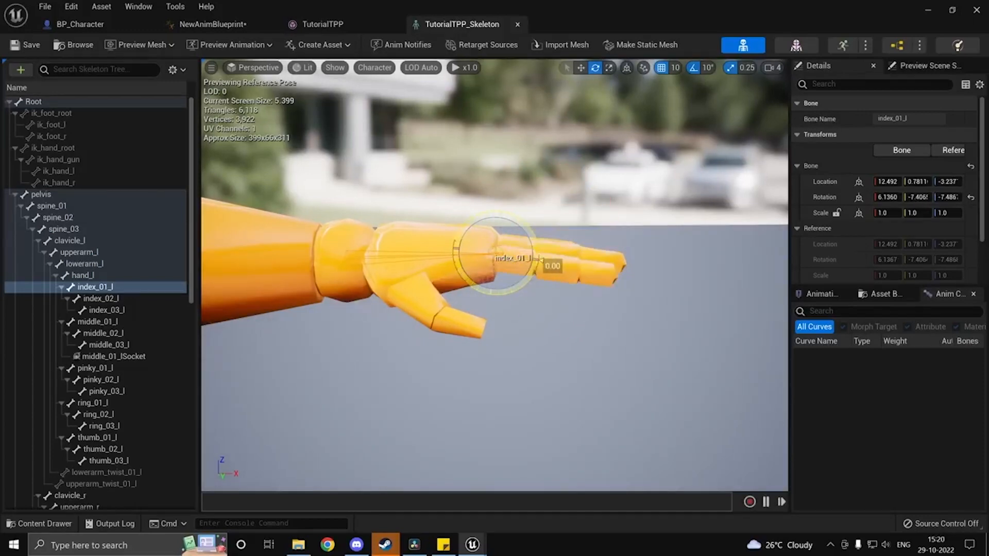
pyautogui.click(129, 299)
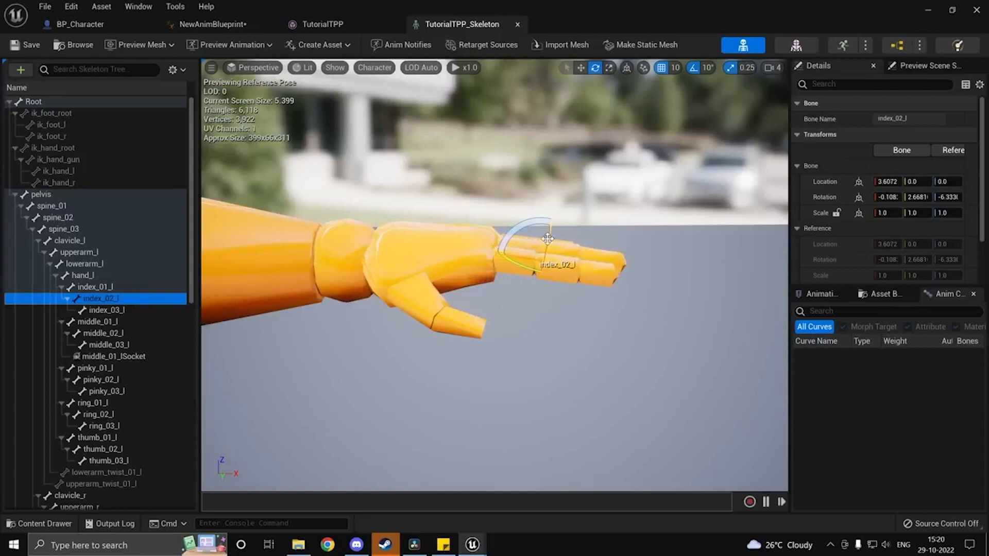
pyautogui.moveTo(523, 221); pyautogui.dragTo(584, 283)
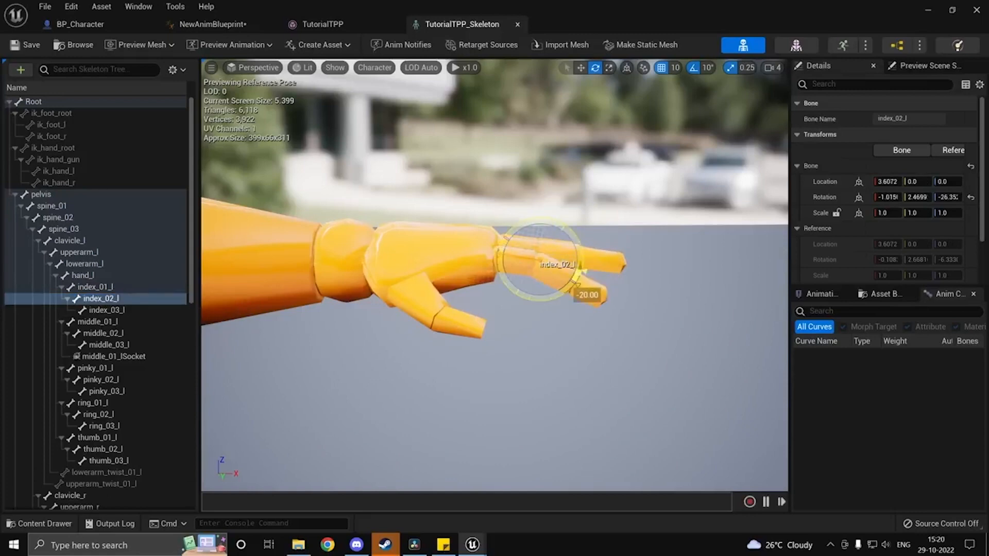
# Step: Try rotating the pelvis bone of the skeleton and undo that rotation
pyautogui.scroll(-10, 440, 334)
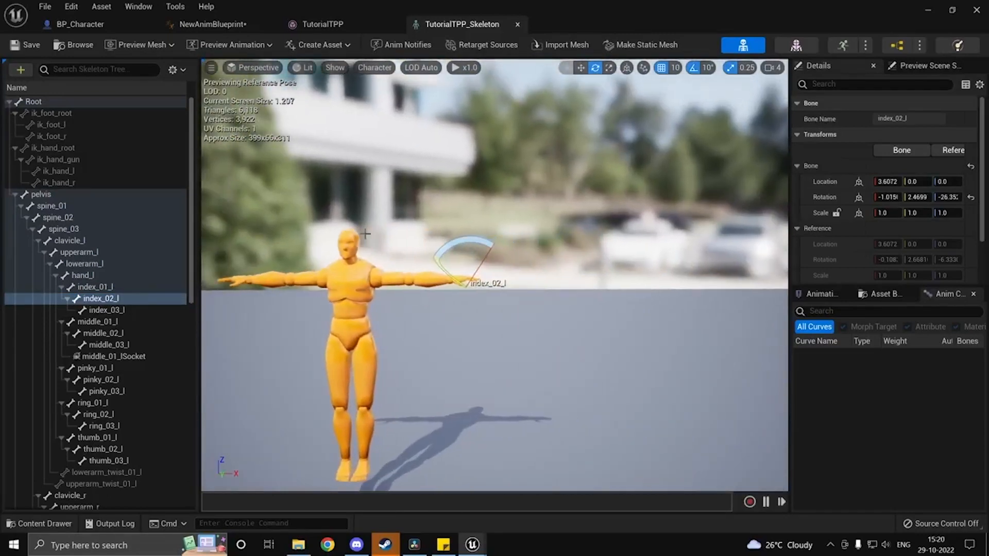
pyautogui.moveTo(428, 251); pyautogui.dragTo(394, 242, button='right')
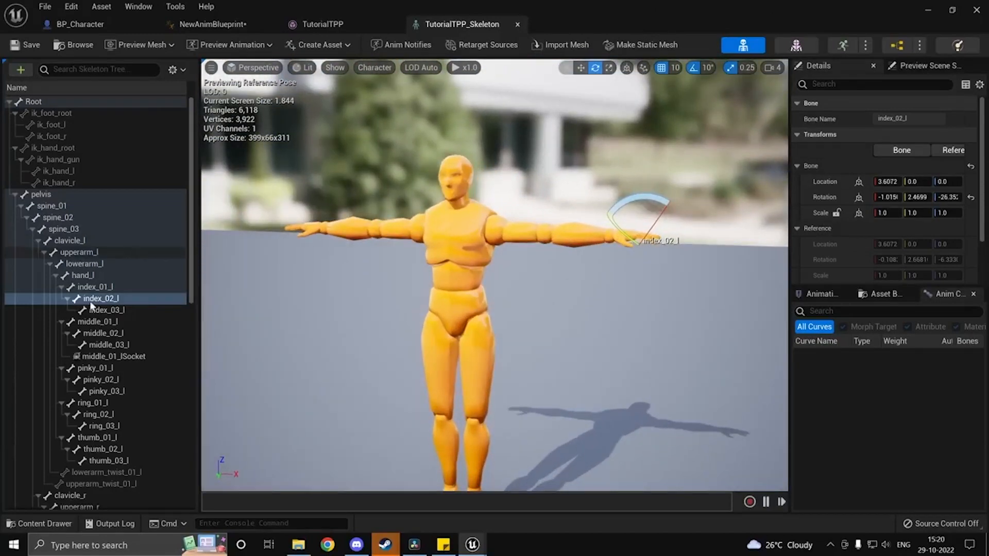
pyautogui.click(68, 148)
pyautogui.click(72, 195)
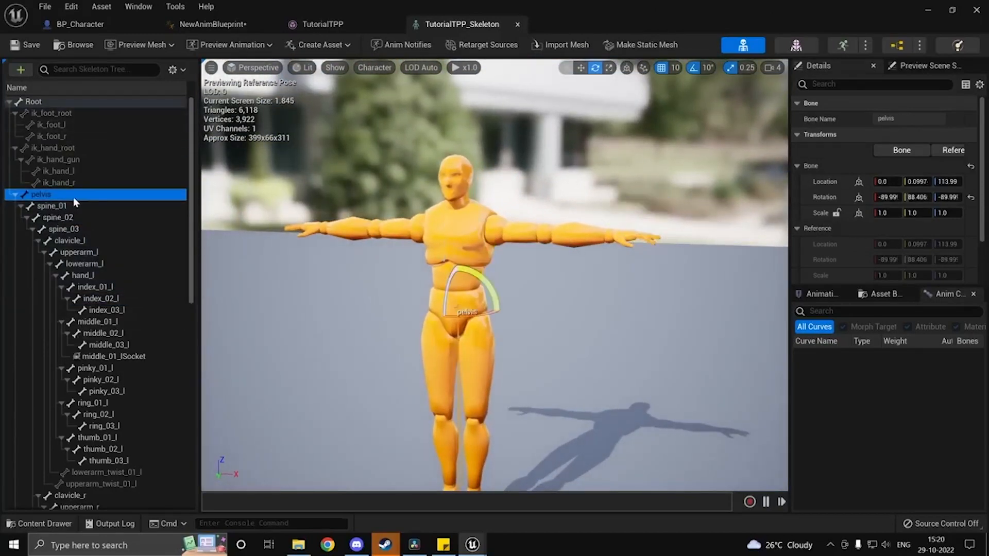
pyautogui.moveTo(448, 287)
pyautogui.mouseDown()
pyautogui.moveTo(495, 296)
pyautogui.moveTo(445, 286)
pyautogui.mouseUp()
pyautogui.hotkey('ctrl', 'z')
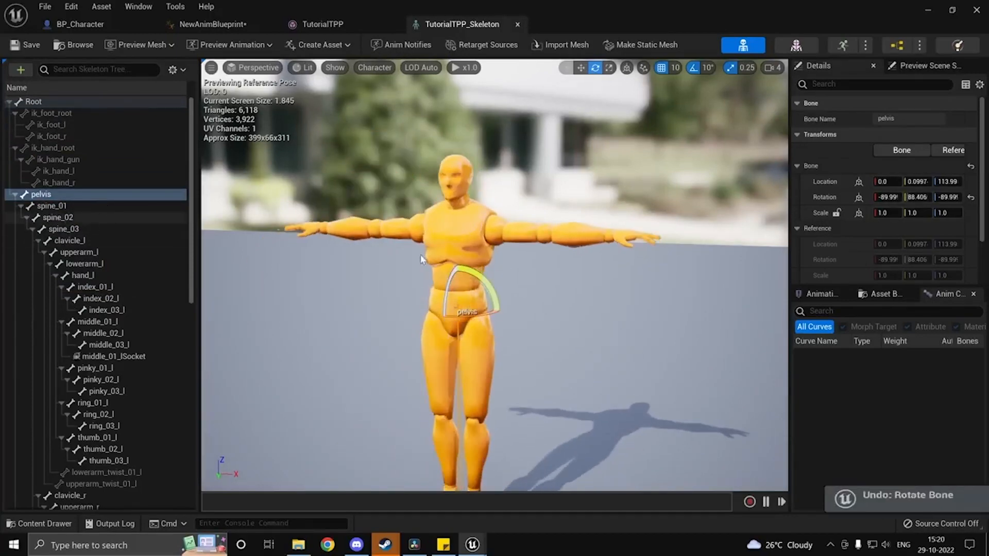
# Step: Rotate the spine_01 bone to a Z rotation of about -11.25°
pyautogui.click(109, 206)
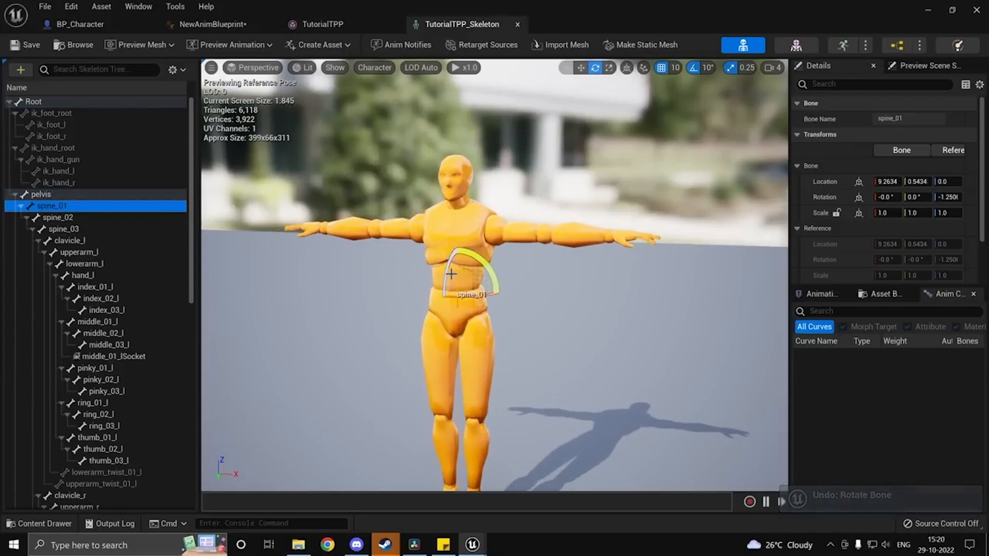
pyautogui.moveTo(456, 257)
pyautogui.mouseDown()
pyautogui.moveTo(453, 273)
pyautogui.moveTo(458, 243)
pyautogui.moveTo(452, 256)
pyautogui.mouseUp()
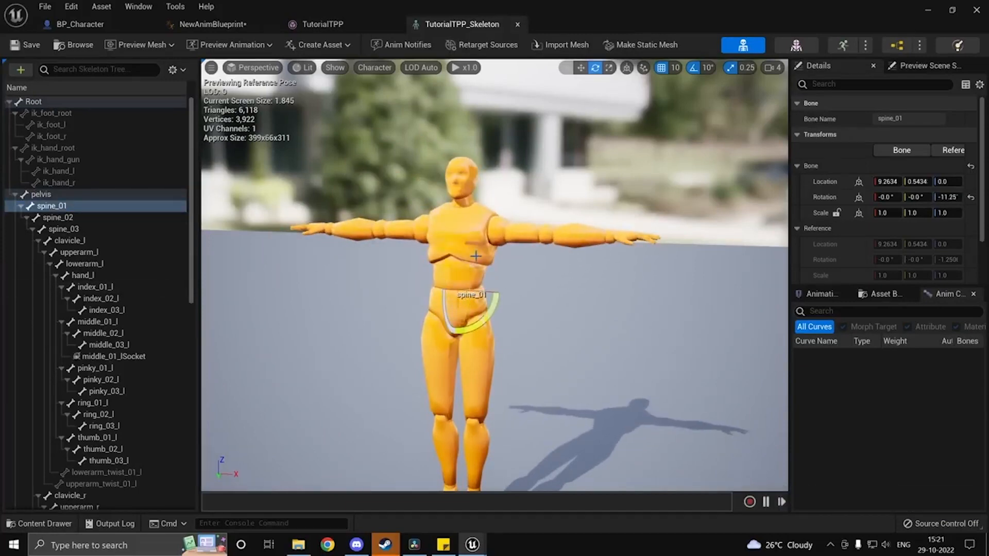
# Step: Rotate the spine_03 bone to a Z rotation of about 11.23° and view the character's outstretched arm
pyautogui.click(80, 218)
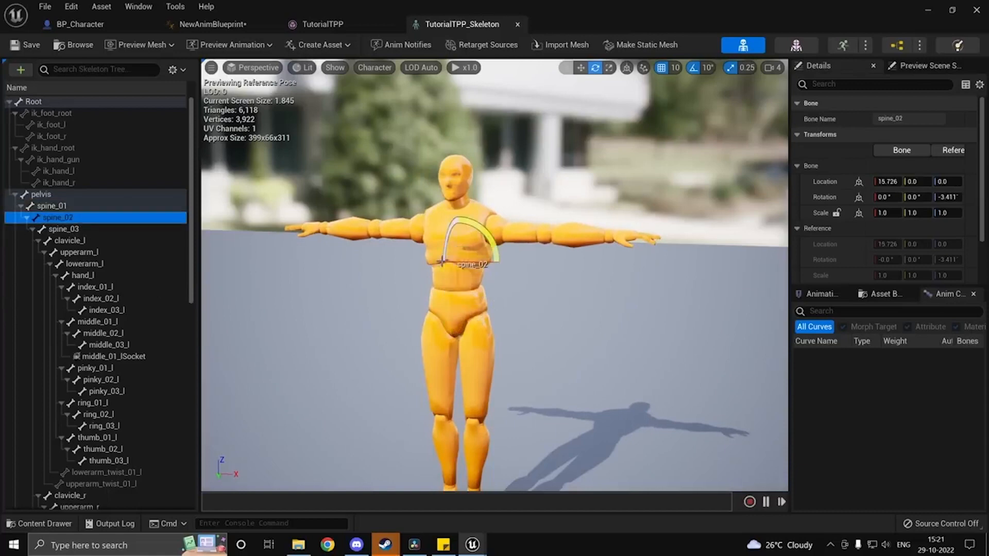
pyautogui.moveTo(449, 237); pyautogui.dragTo(445, 243)
pyautogui.click(84, 229)
pyautogui.moveTo(445, 244); pyautogui.dragTo(329, 244, button='right')
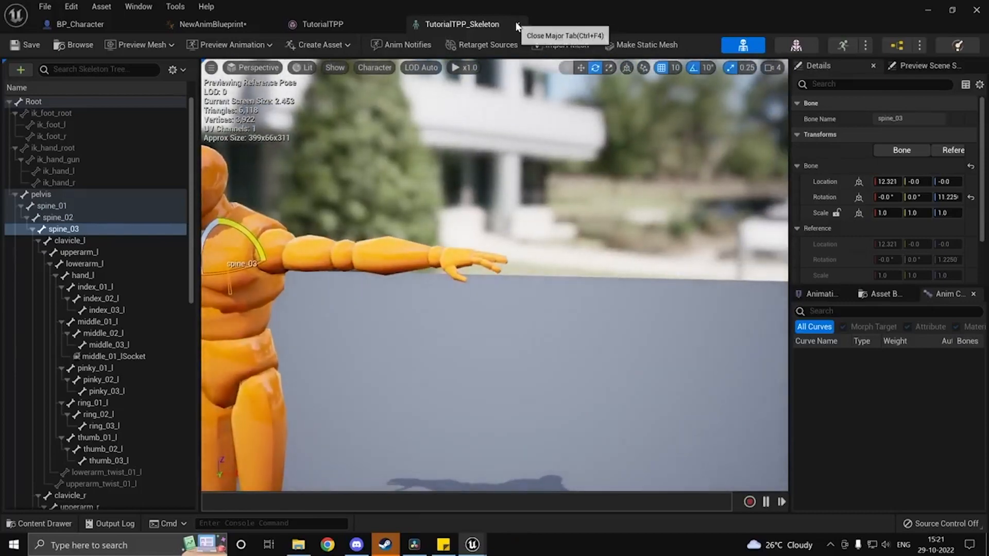
# Step: Close the TutorialTPP skeleton and skeletal mesh editors and show the Output Pose node in NewAnimBlueprint's AnimGraph
pyautogui.click(517, 24)
pyautogui.click(395, 24)
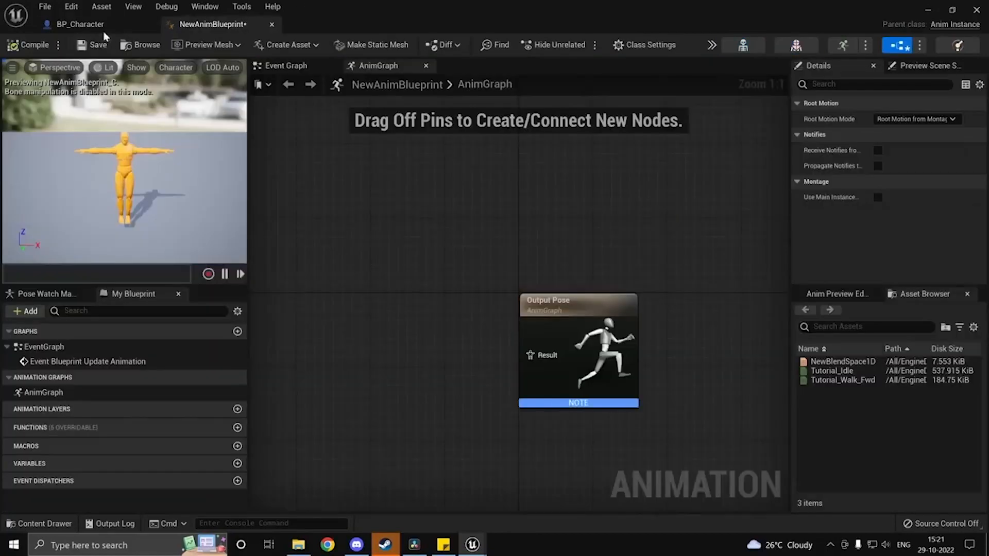
pyautogui.moveTo(548, 286); pyautogui.dragTo(659, 233, button='right')
pyautogui.click(668, 266)
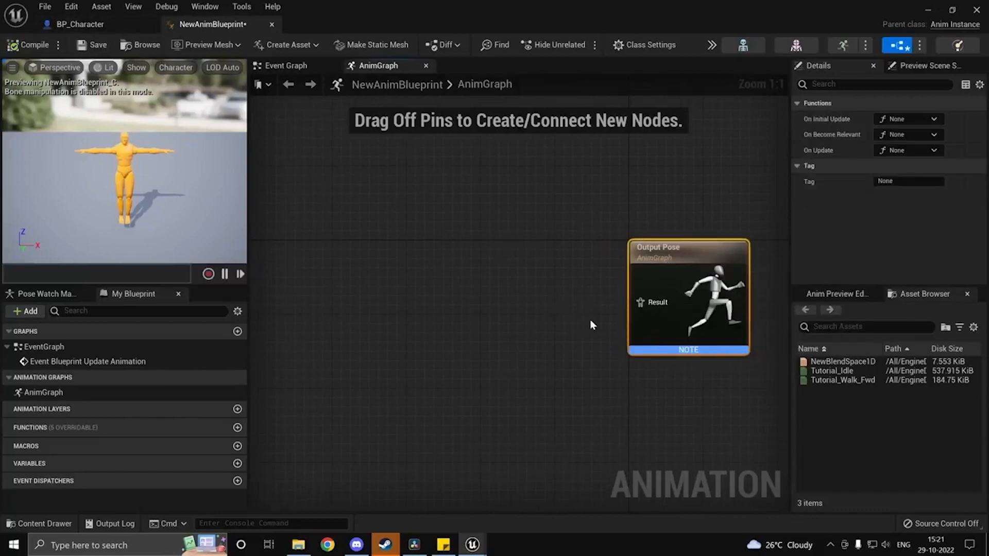
pyautogui.moveTo(543, 305); pyautogui.dragTo(543, 274, button='right')
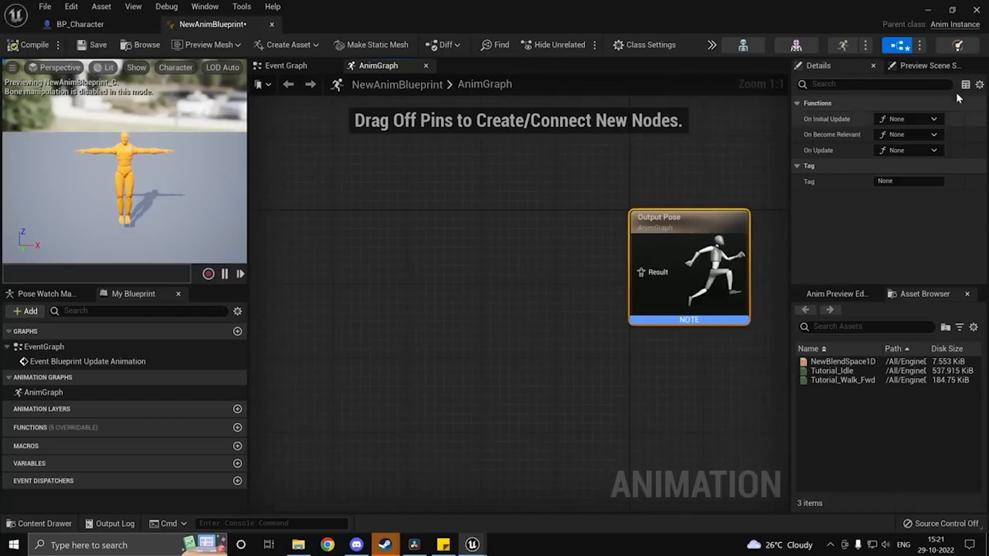
# Step: Return to the level editor and open BP_Character from the Blueprints folder
pyautogui.click(929, 10)
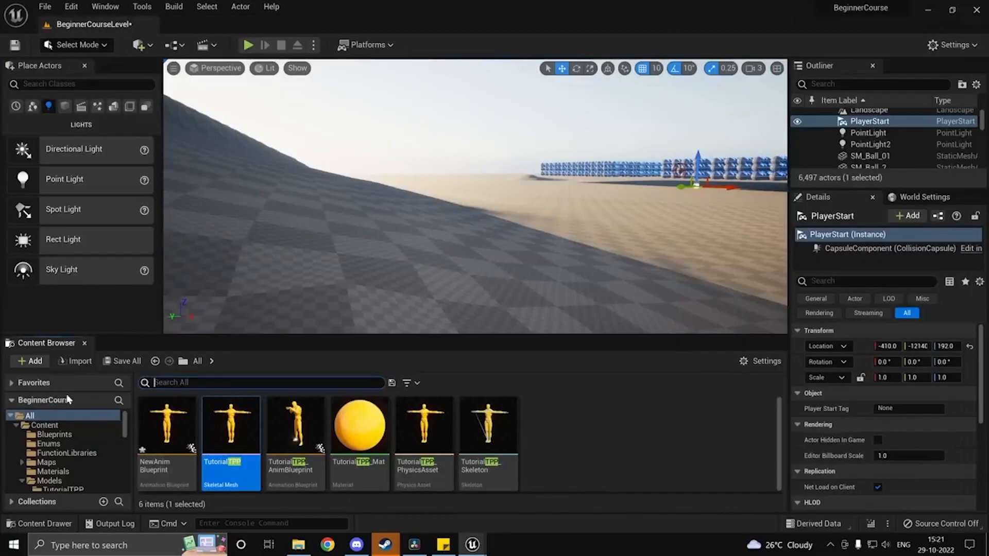
pyautogui.doubleClick(222, 442)
pyautogui.doubleClick(168, 441)
pyautogui.doubleClick(166, 440)
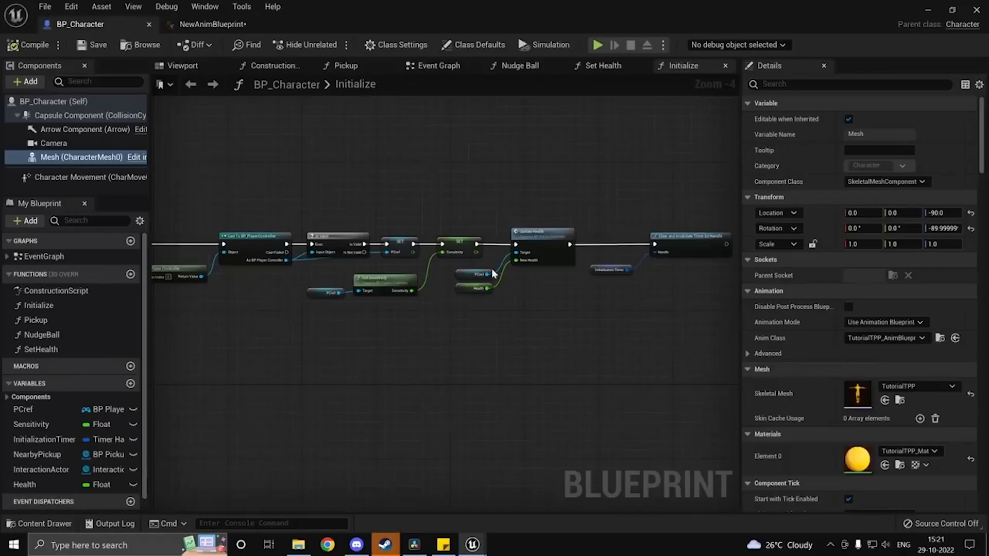
# Step: Set the Anim Class of BP_Character's Mesh component to NewAnimBlueprint and compile the blueprint
pyautogui.click(83, 157)
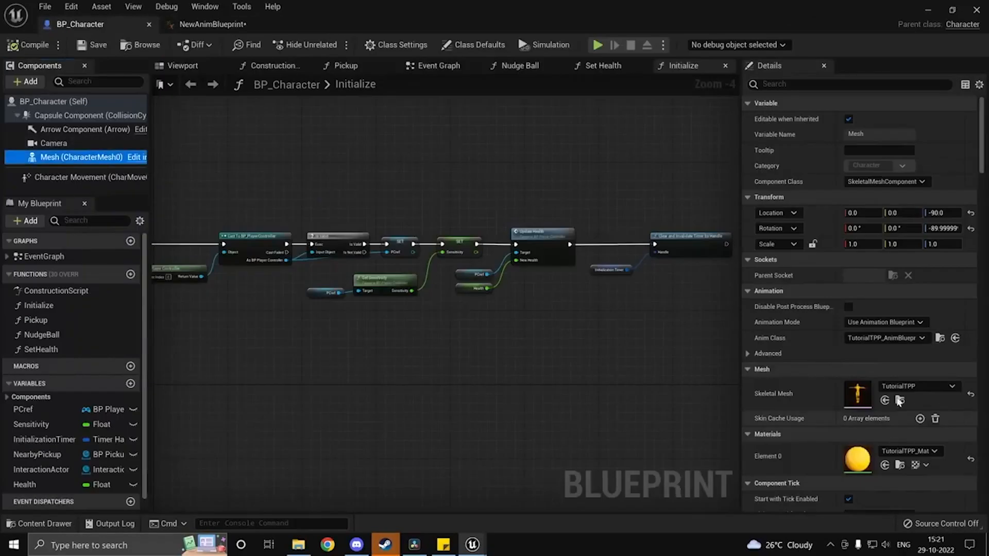
pyautogui.scroll(-4, 905, 389)
pyautogui.click(893, 247)
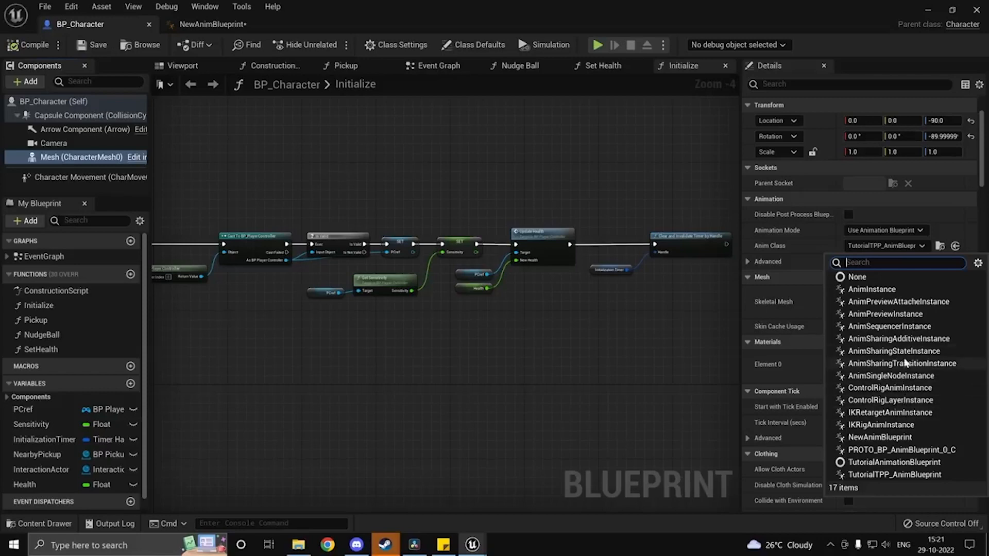
pyautogui.click(882, 437)
pyautogui.click(30, 45)
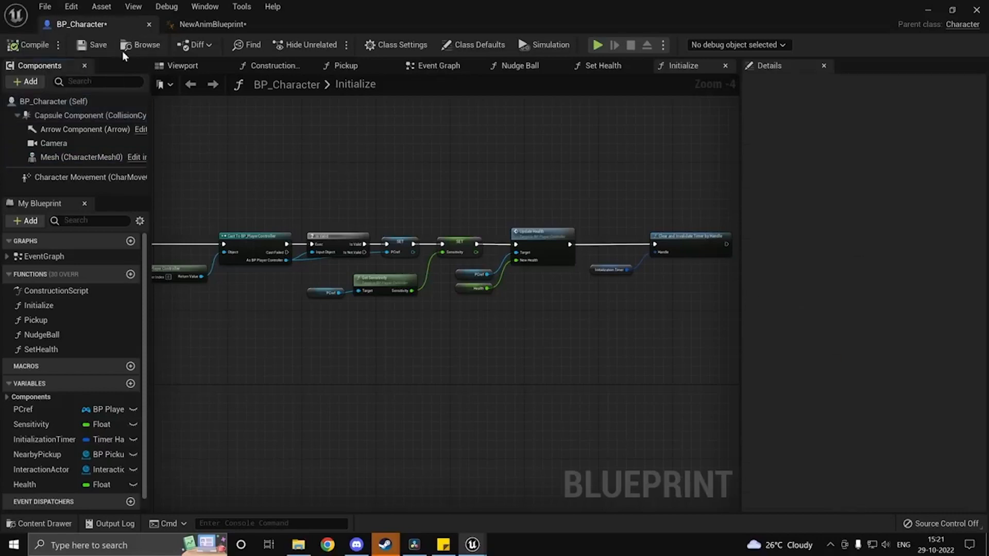
# Step: Check the character in BP_Character's viewport, play-test the level to see its pose and stop the session
pyautogui.click(178, 65)
pyautogui.click(978, 9)
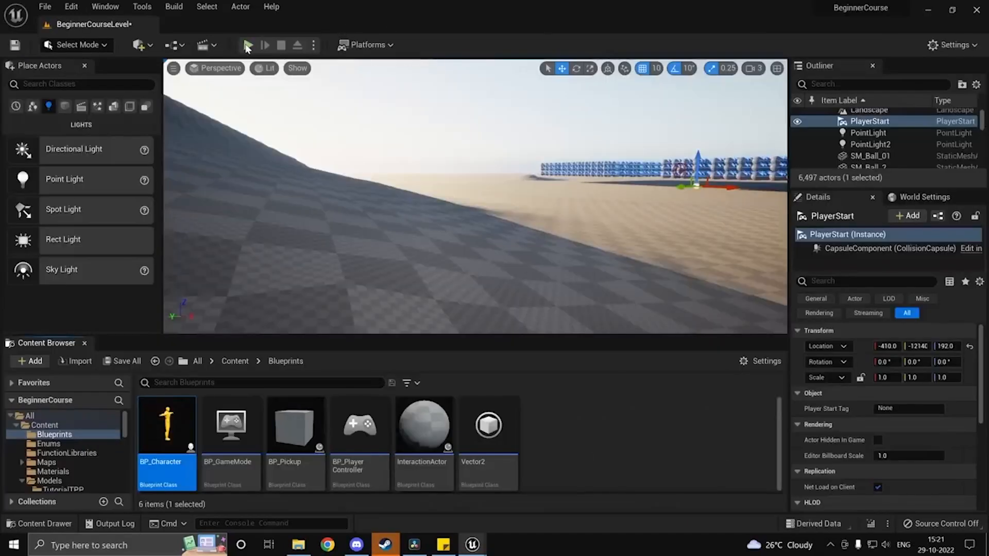
pyautogui.click(247, 46)
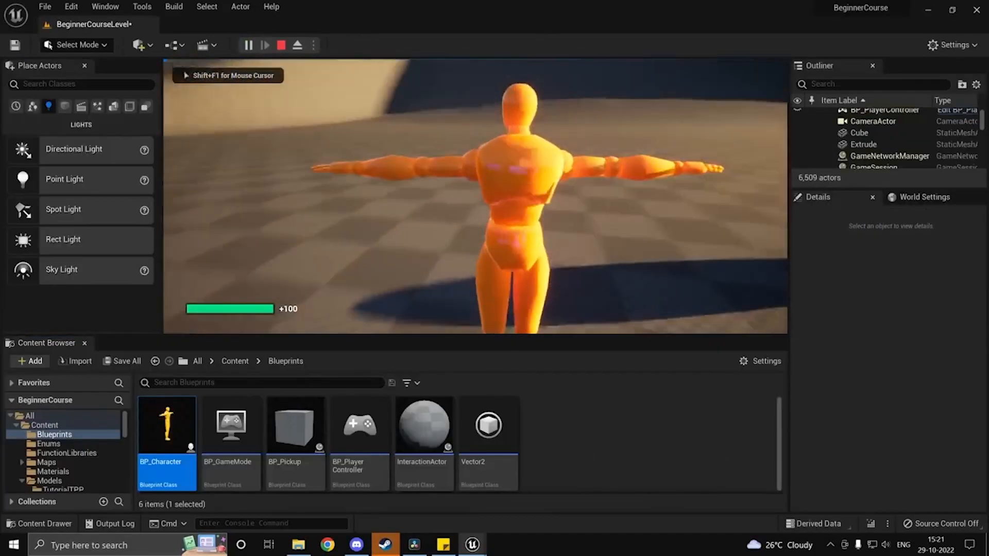
pyautogui.press('Escape')
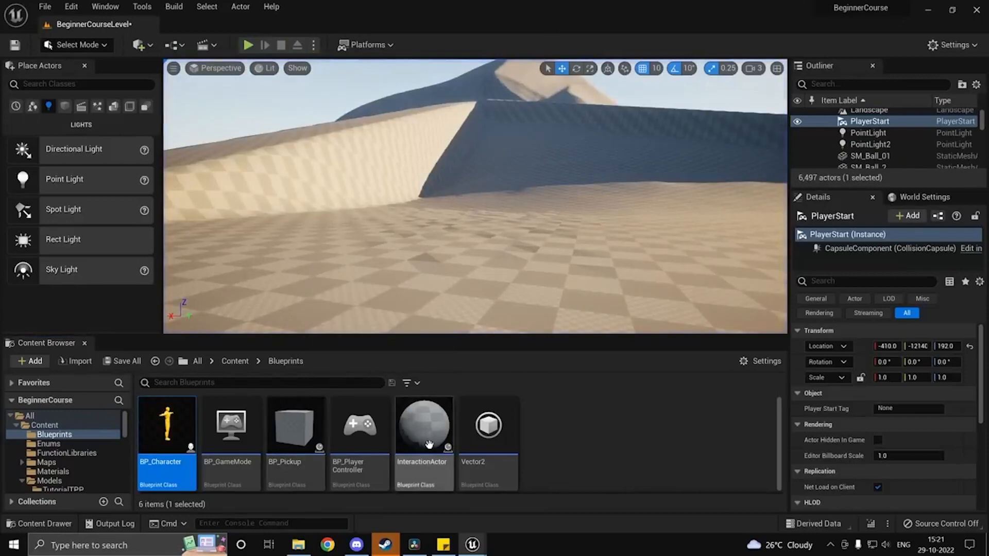
# Step: Add the Tutorial_Idle animation to NewAnimBlueprint's AnimGraph, connect it to the Output Pose result and compile
pyautogui.doubleClick(166, 427)
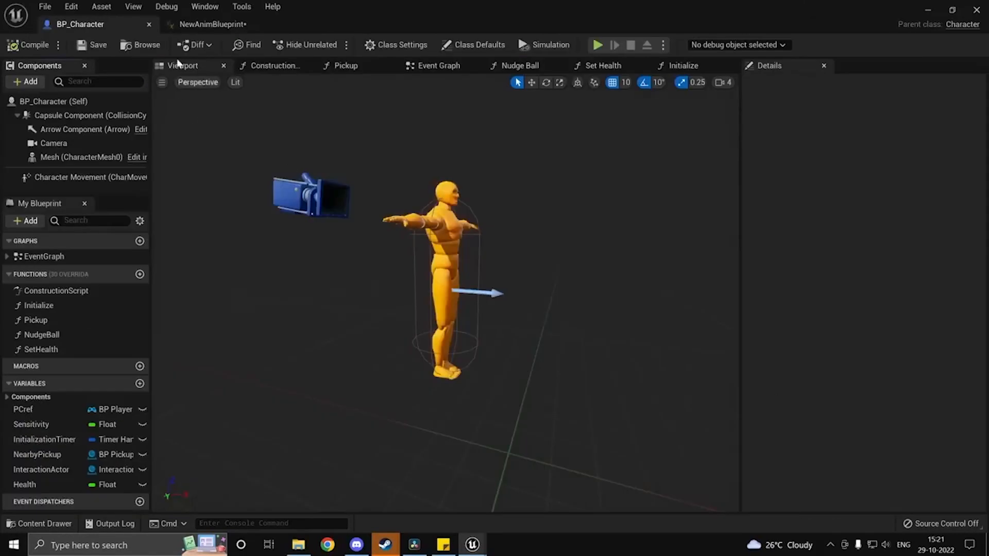
pyautogui.click(211, 24)
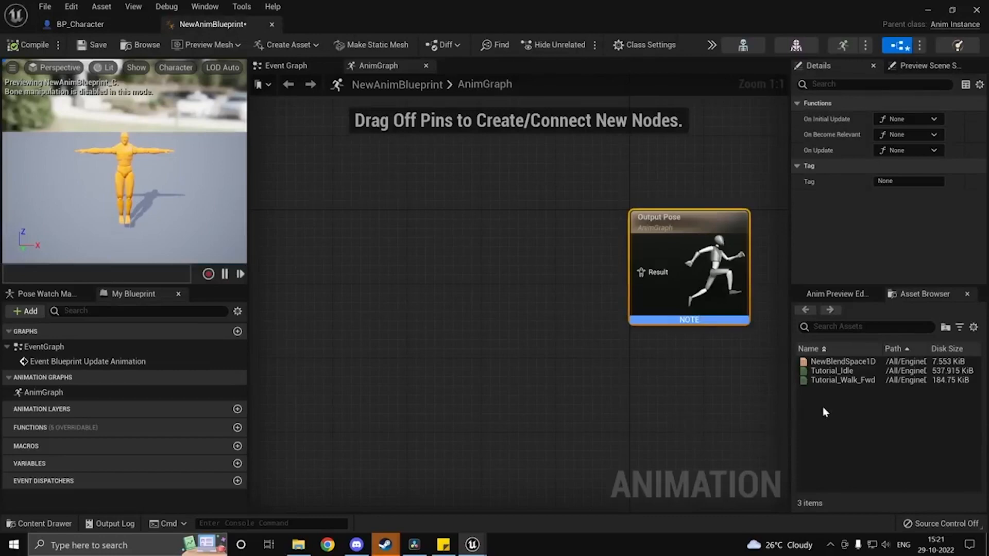
pyautogui.moveTo(865, 372); pyautogui.dragTo(427, 257)
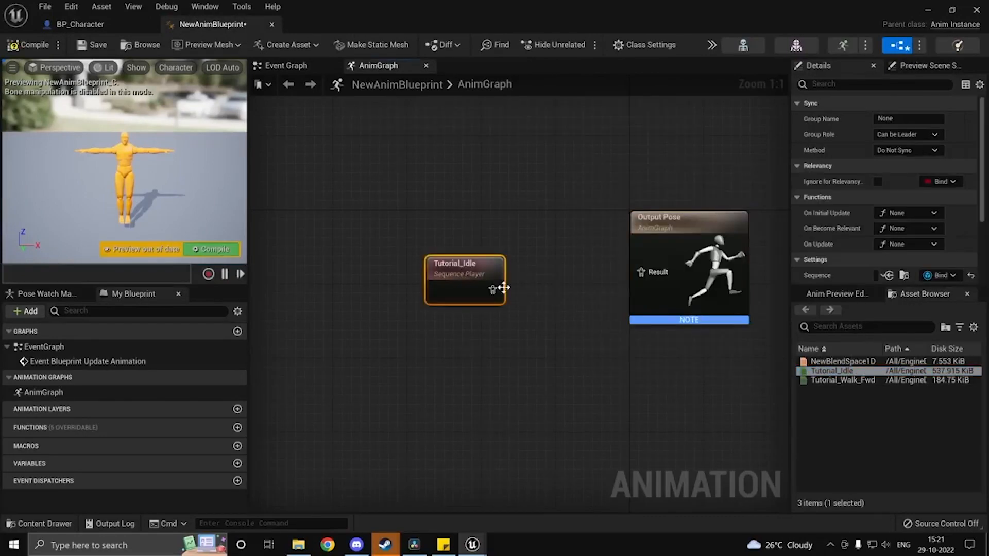
pyautogui.moveTo(493, 290); pyautogui.dragTo(641, 272)
pyautogui.click(28, 45)
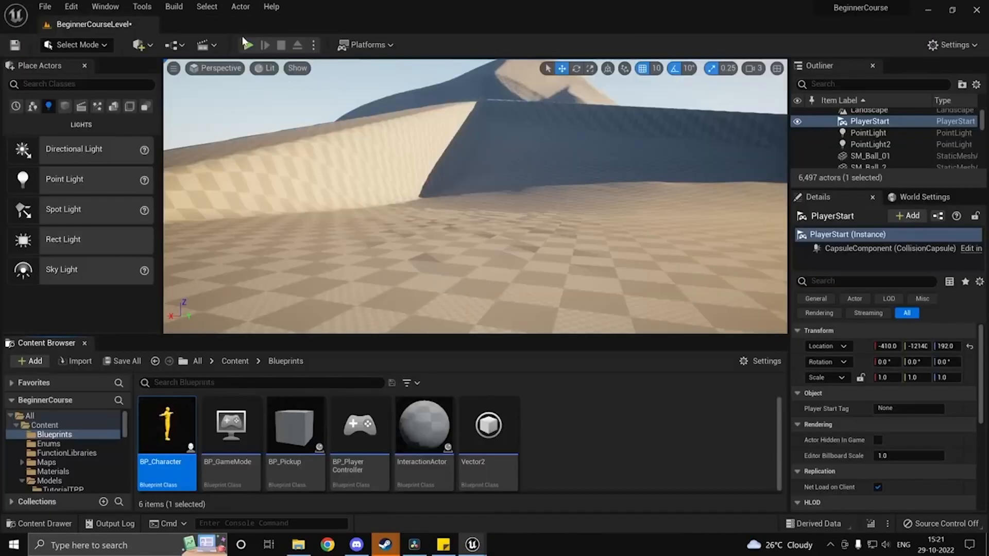
# Step: Play-test the level to examine the character's idle animation, stop, and pick Tutorial_Idle among NewAnimBlueprint's assets
pyautogui.click(247, 44)
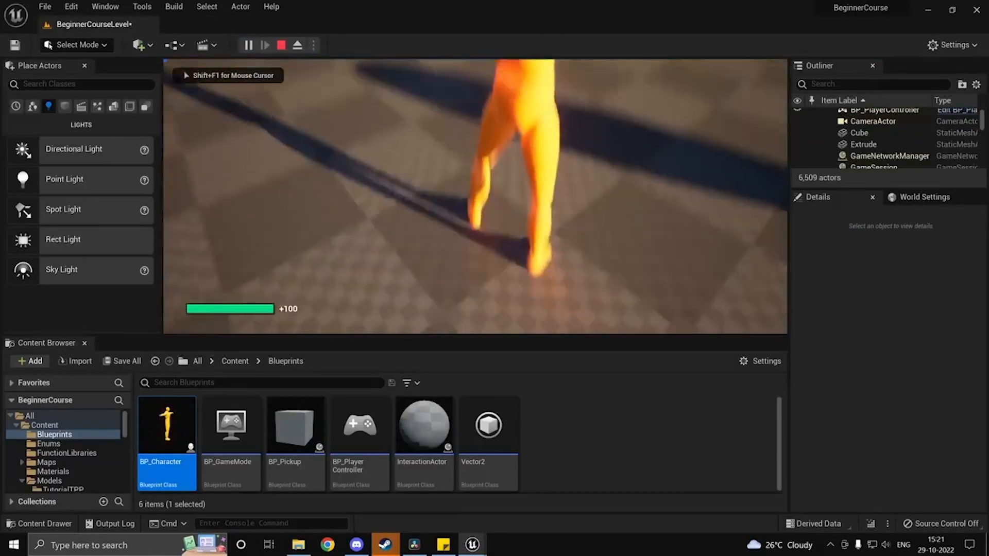
pyautogui.press('Escape')
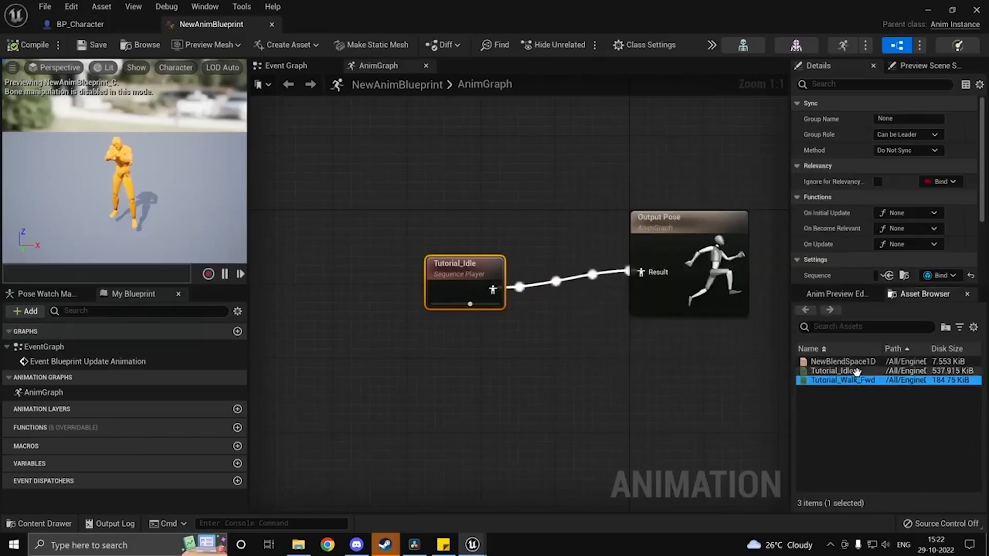
pyautogui.click(845, 370)
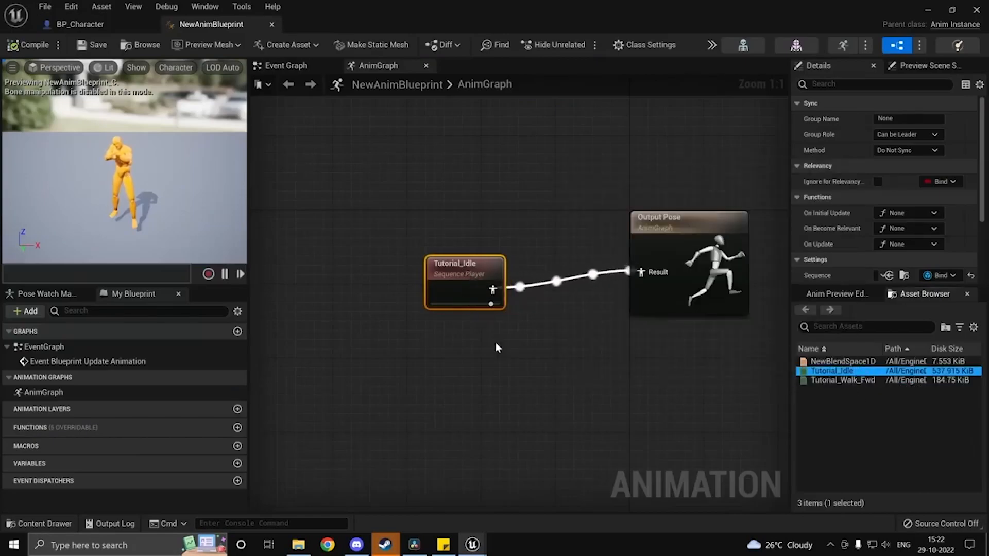
# Step: Line up the Tutorial_Idle node with Output Pose and delete it from the AnimGraph
pyautogui.rightClick(628, 358)
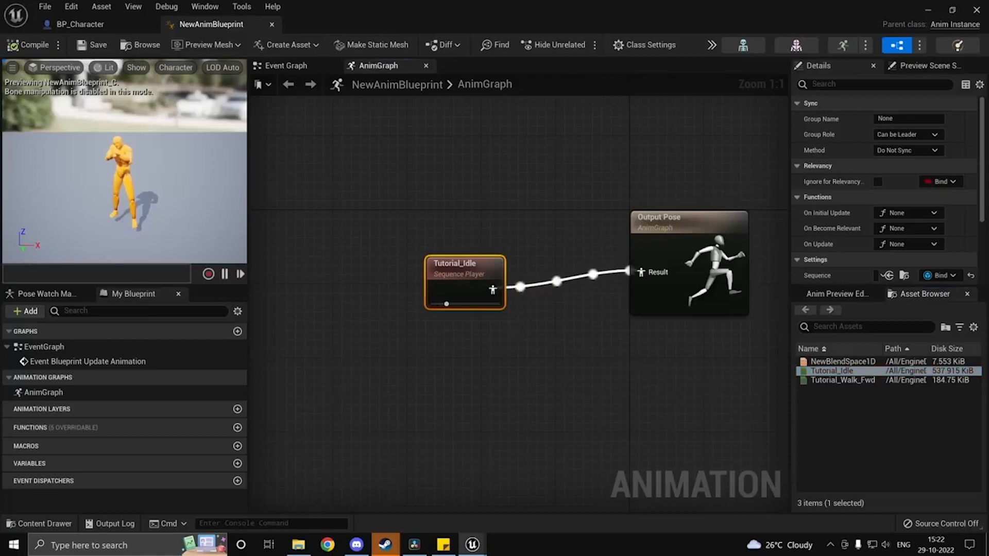
pyautogui.moveTo(629, 358); pyautogui.dragTo(620, 402, button='right')
pyautogui.moveTo(547, 385); pyautogui.dragTo(398, 284)
pyautogui.click(573, 449)
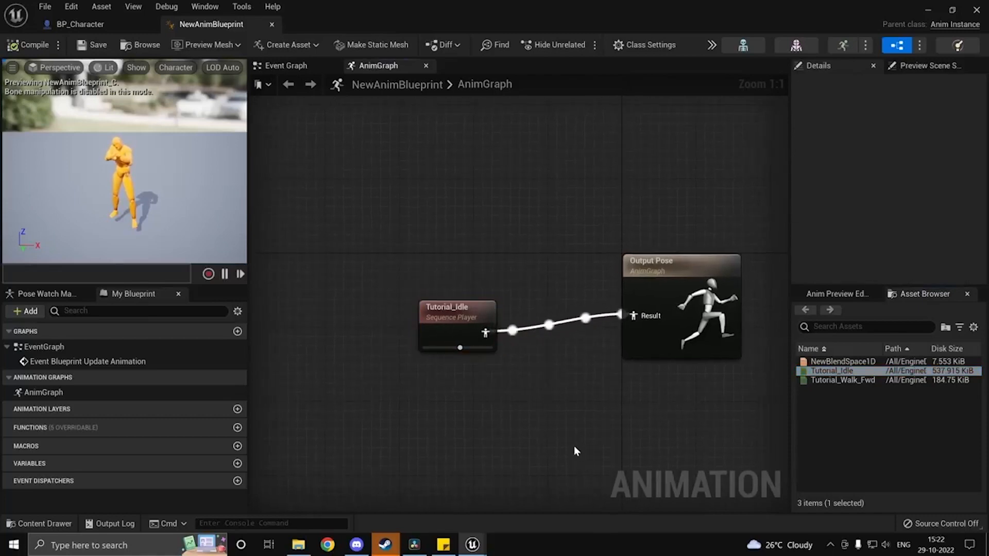
pyautogui.moveTo(505, 423); pyautogui.dragTo(617, 377, button='right')
pyautogui.moveTo(552, 318); pyautogui.dragTo(567, 300)
pyautogui.moveTo(677, 376); pyautogui.dragTo(582, 370, button='right')
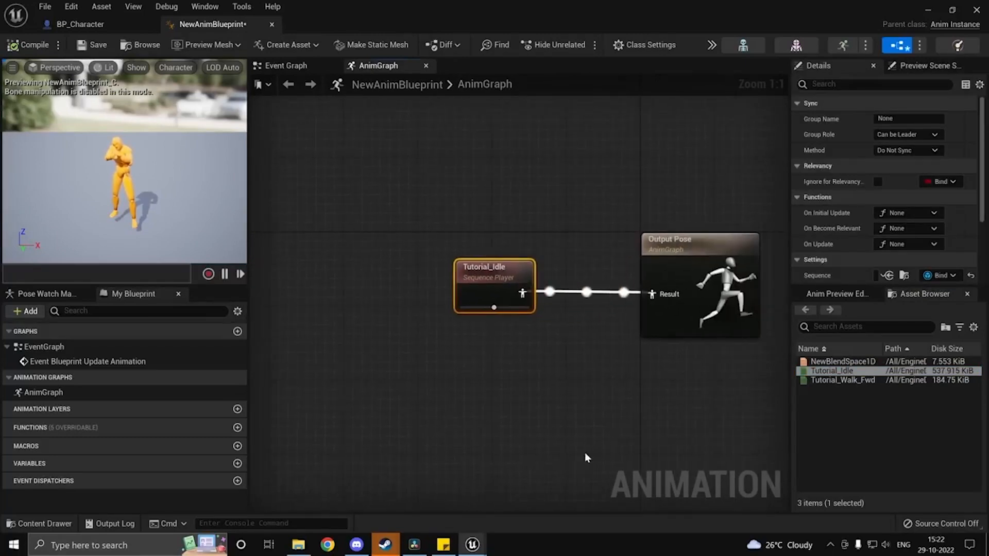
pyautogui.press('Delete')
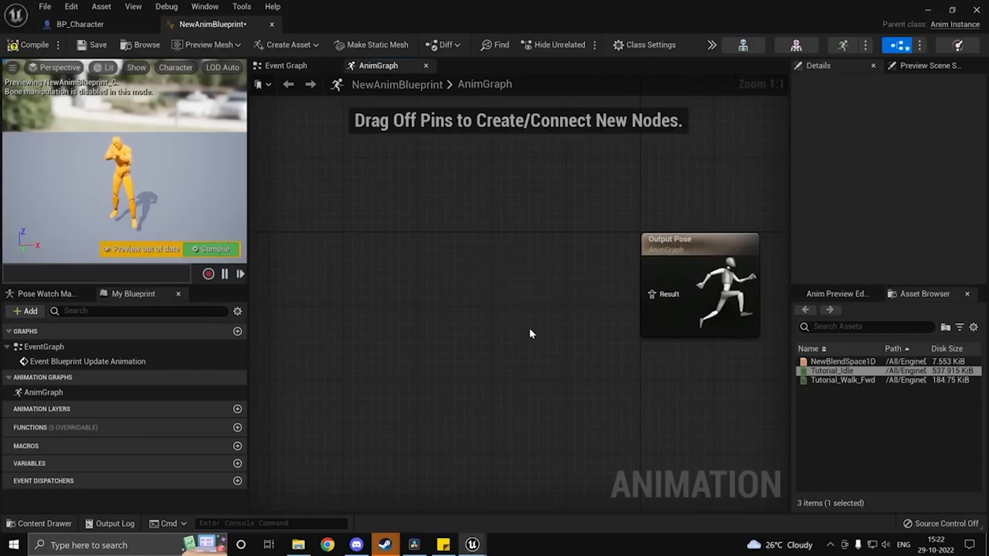
# Step: Add a new state machine node to the AnimGraph and place it to the left of the Output Pose node
pyautogui.rightClick(547, 294)
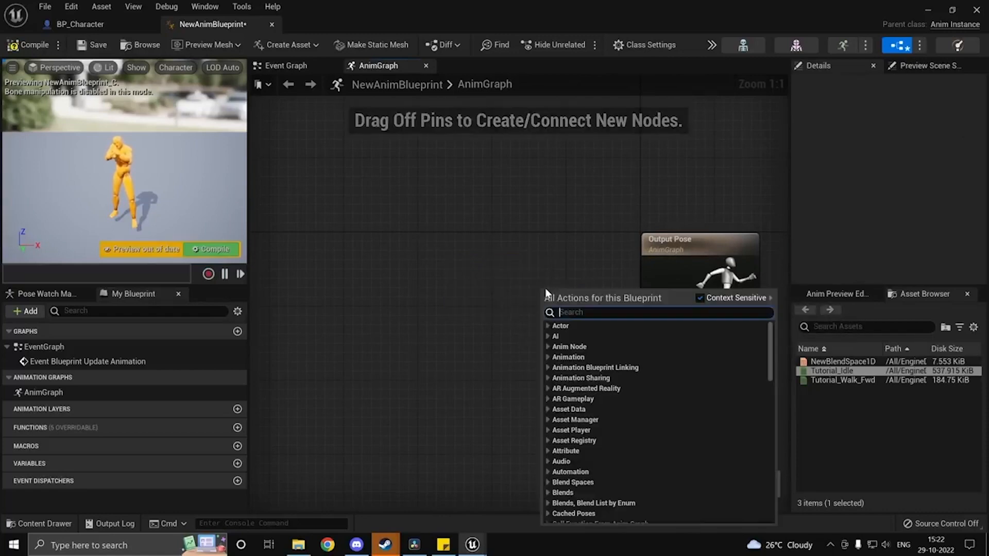
pyautogui.write('state ma')
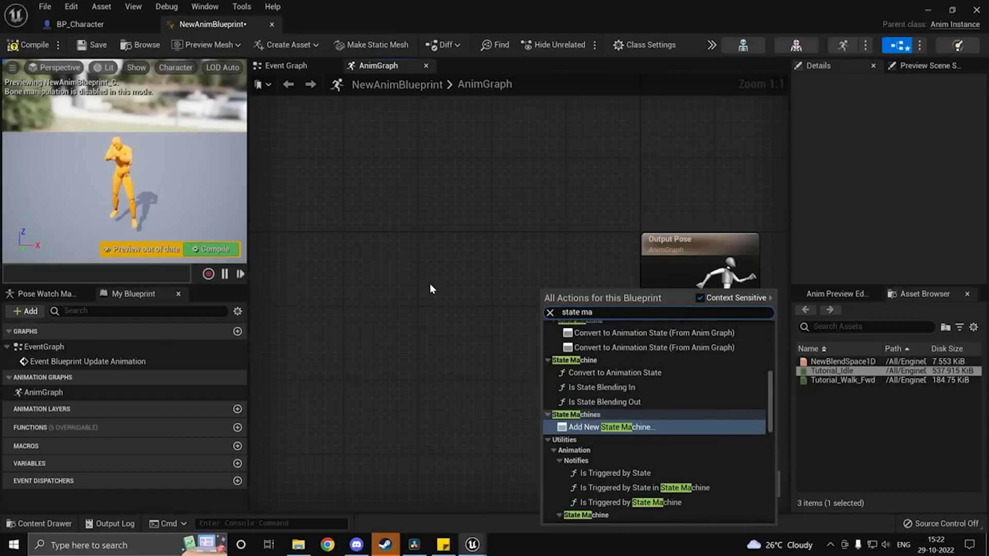
pyautogui.press('Return')
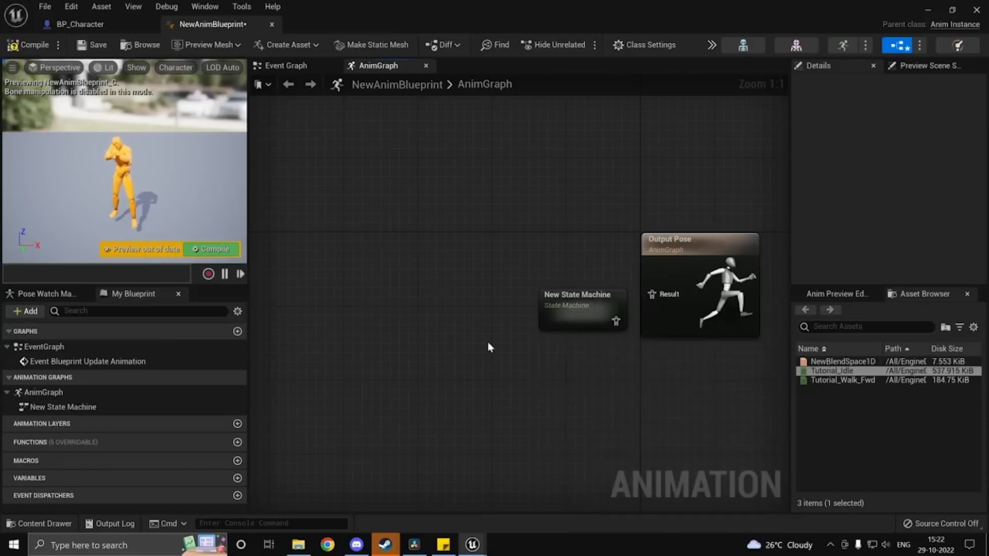
pyautogui.moveTo(591, 317); pyautogui.dragTo(523, 301)
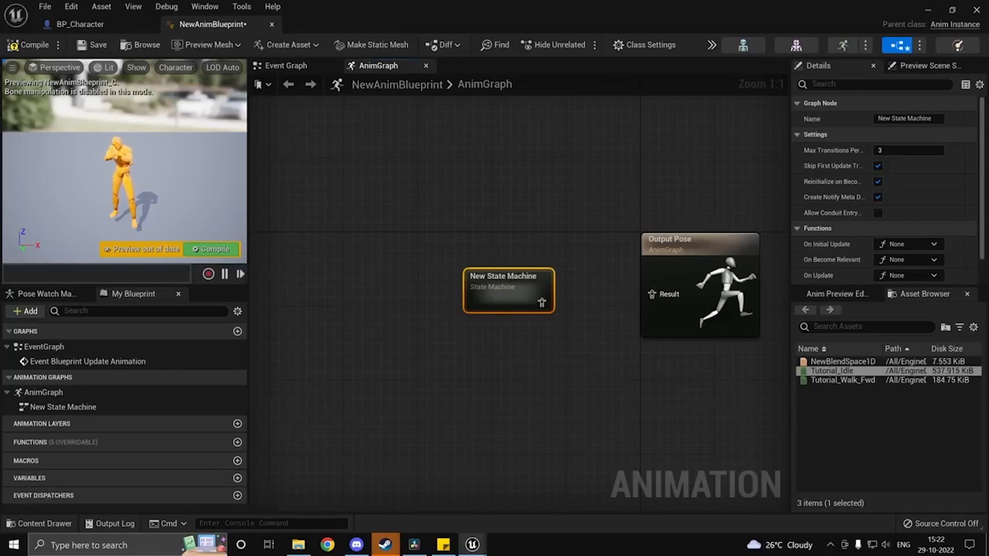
# Step: Rename the new state machine as IdleWalkRun
pyautogui.press('F2')
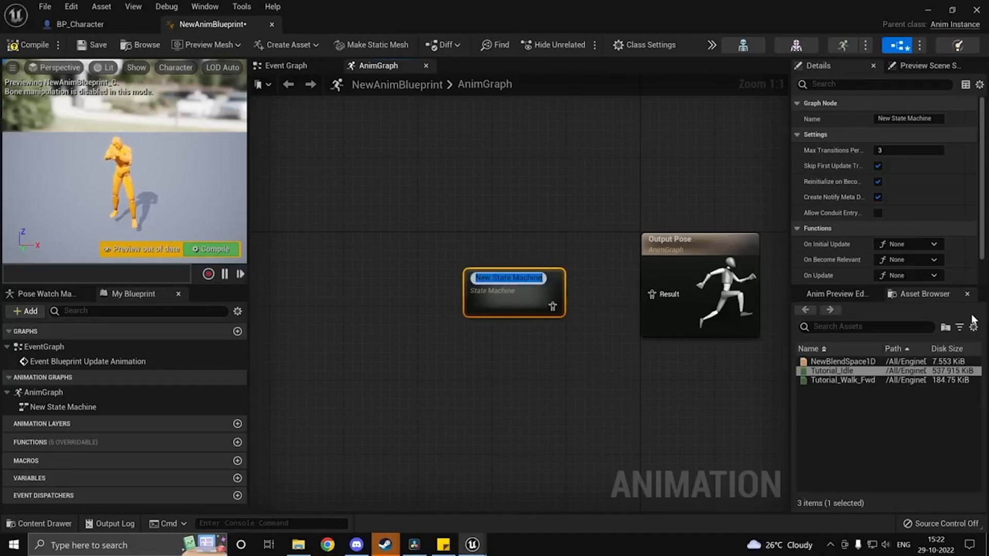
pyautogui.click(620, 347)
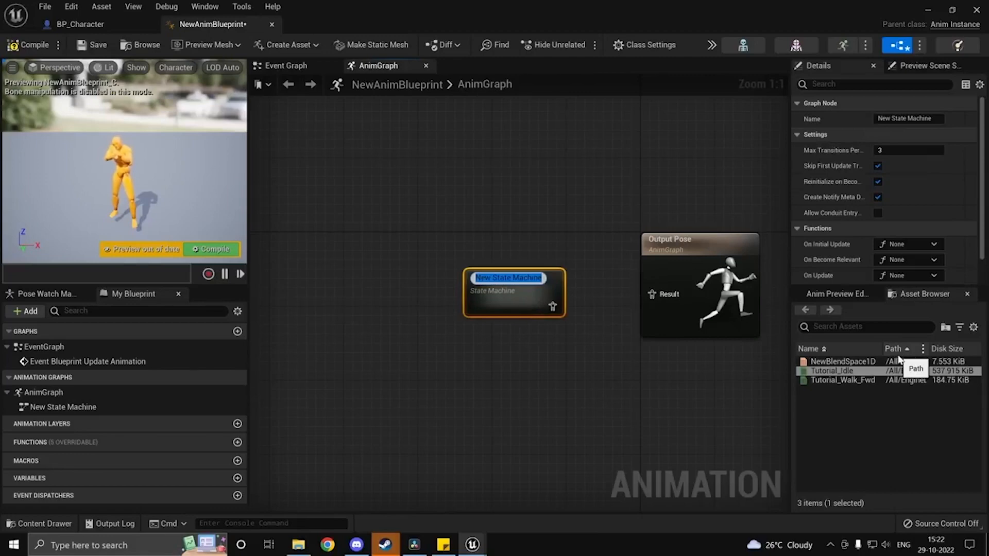
pyautogui.write('W')
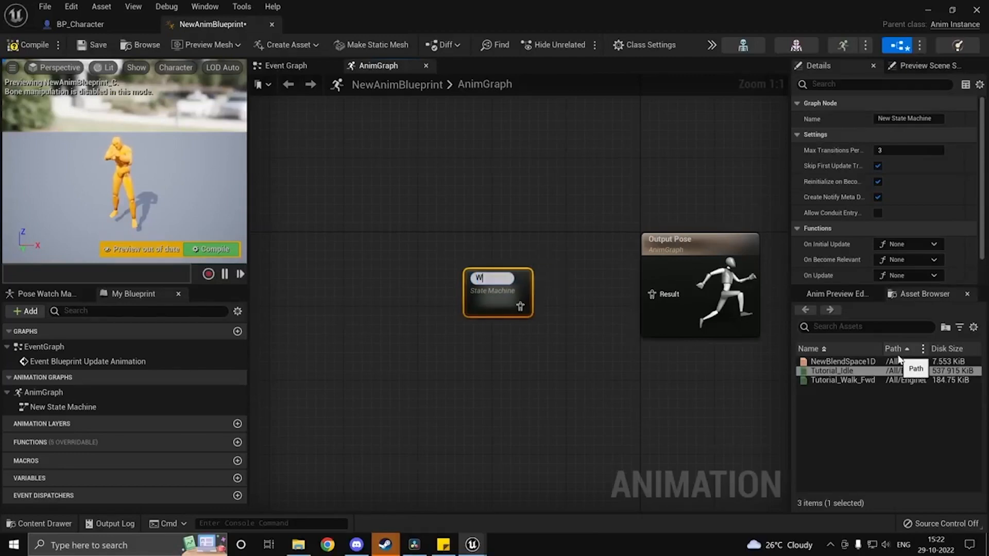
pyautogui.write('alkRun')
pyautogui.press('Return')
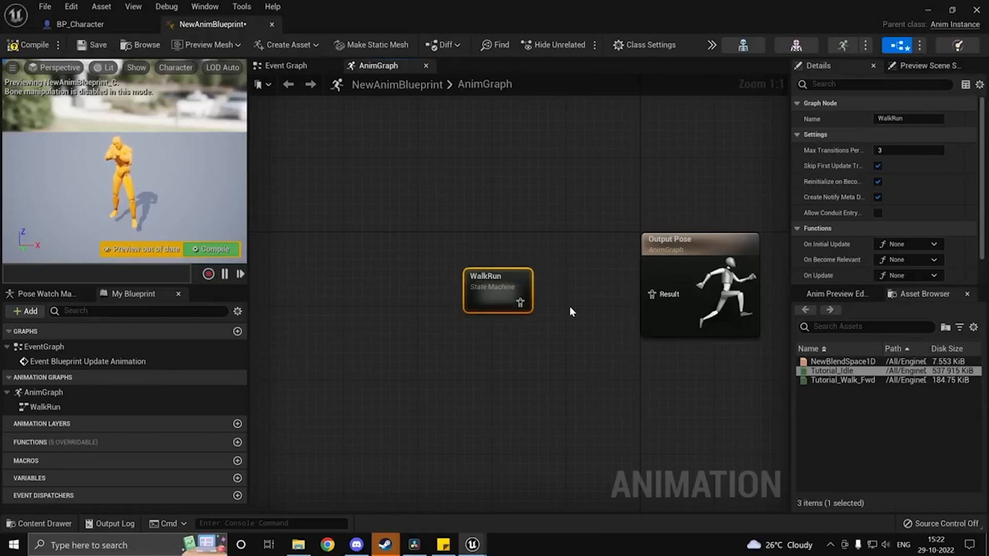
pyautogui.click(482, 276)
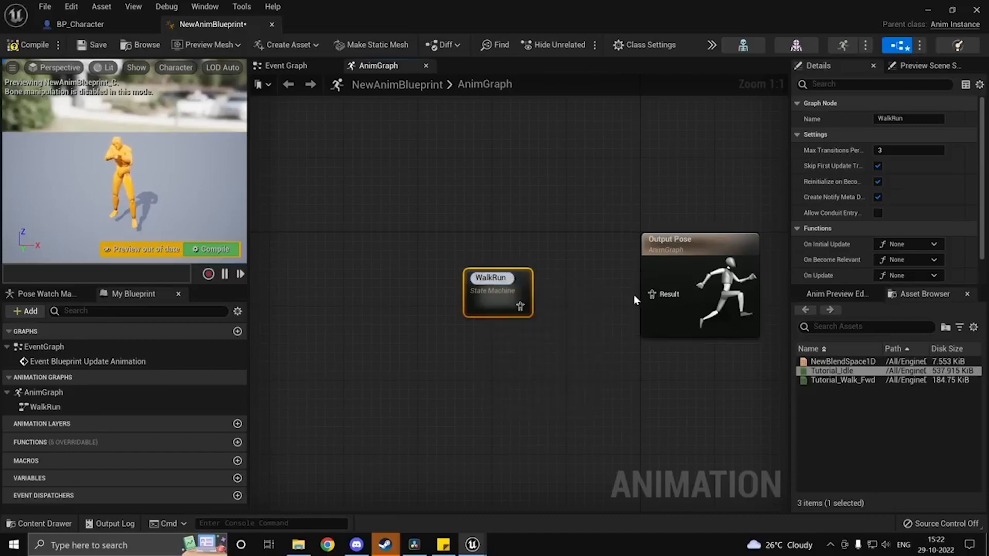
pyautogui.press('Home')
pyautogui.write('Idle')
pyautogui.press('Return')
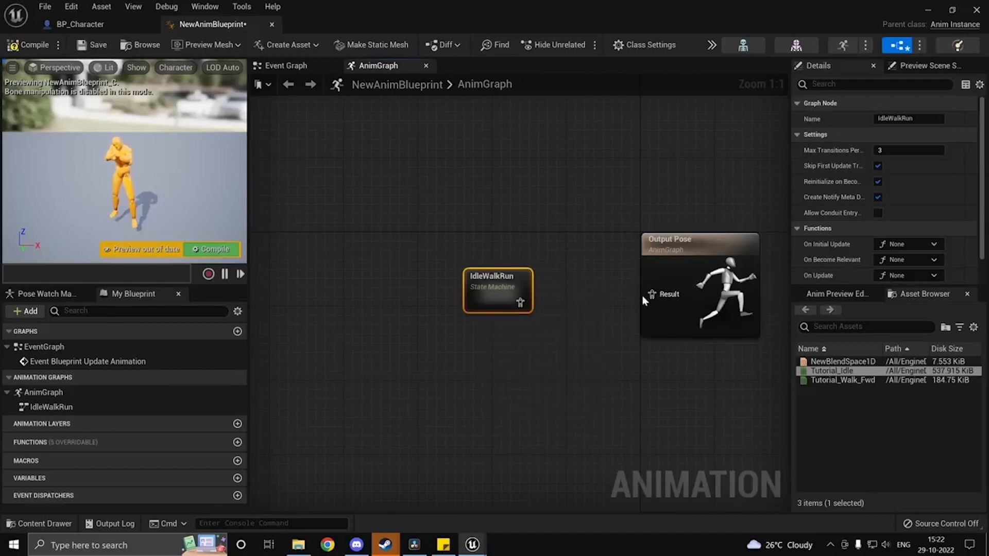
# Step: Connect the IdleWalkRun state machine to the Result input of Output Pose and compile the animation blueprint
pyautogui.moveTo(535, 302); pyautogui.dragTo(651, 294)
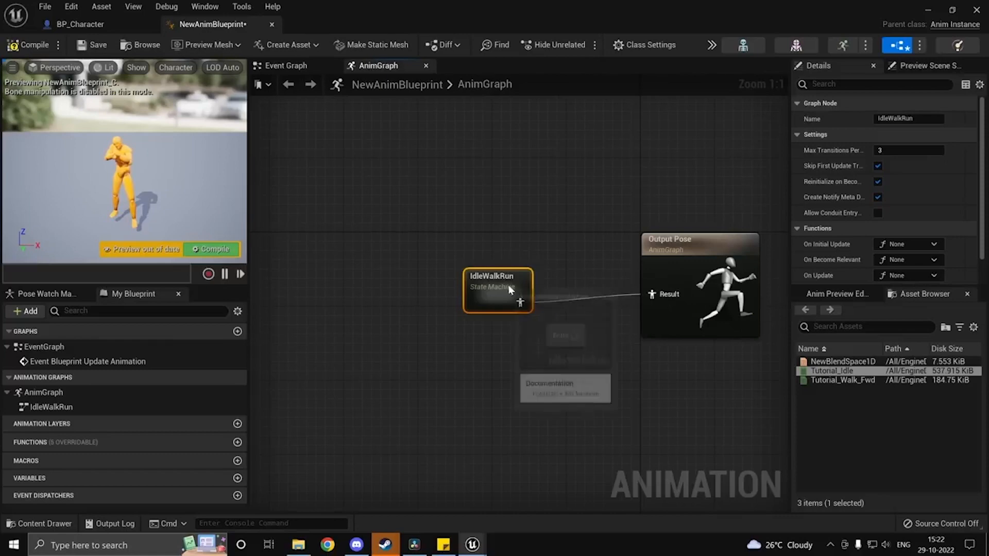
pyautogui.moveTo(494, 277); pyautogui.dragTo(532, 268)
pyautogui.click(27, 48)
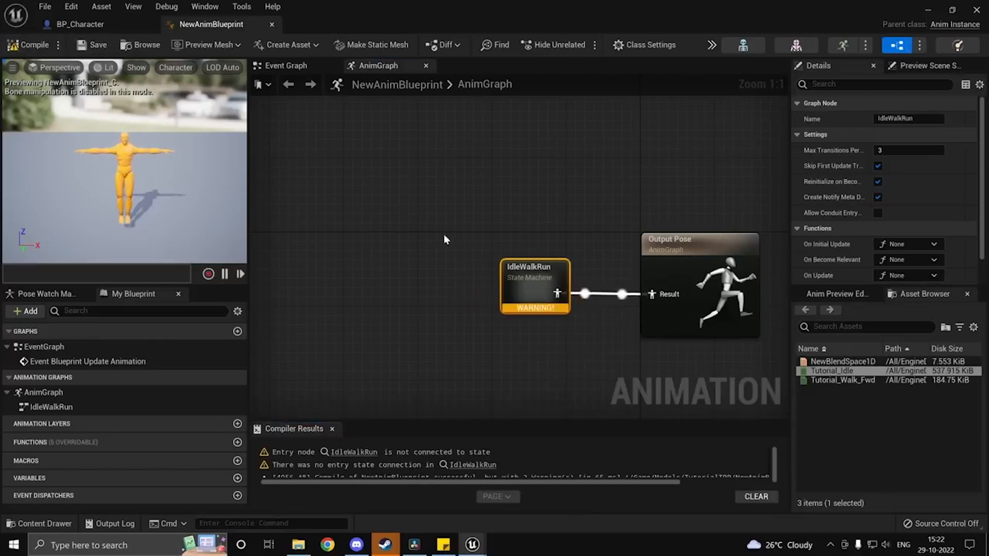
# Step: Inside the IdleWalkRun state machine, add the Tutorial_Idle animation as a state and link Entry to it
pyautogui.doubleClick(555, 292)
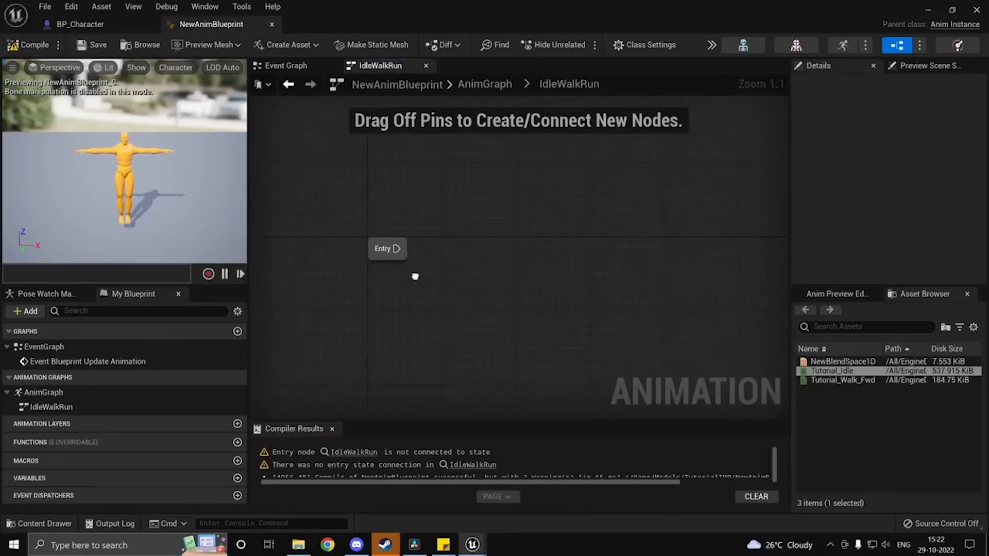
pyautogui.moveTo(369, 248); pyautogui.dragTo(443, 249)
pyautogui.press('Escape')
pyautogui.moveTo(863, 371); pyautogui.dragTo(441, 240)
pyautogui.press('Return')
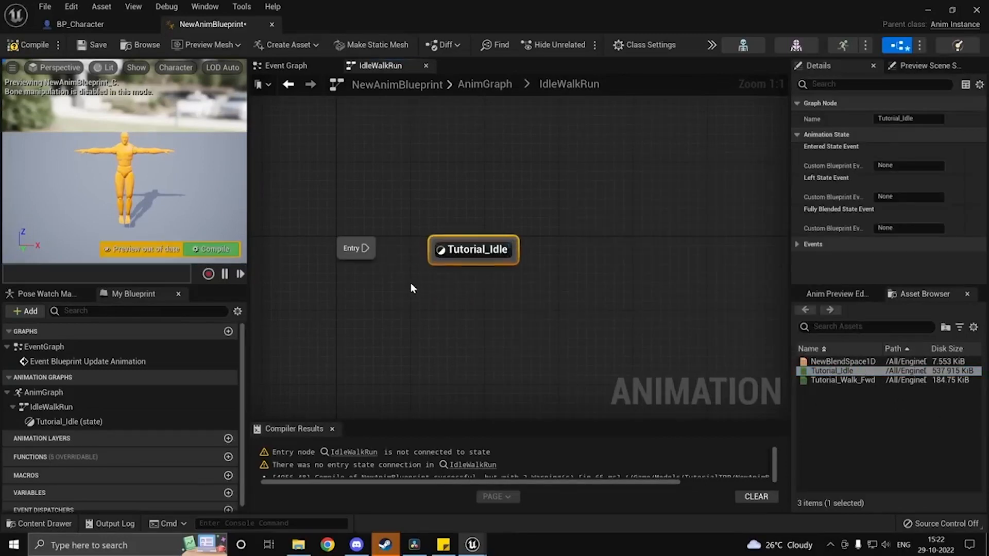
pyautogui.click(409, 283)
pyautogui.moveTo(367, 248); pyautogui.dragTo(447, 260)
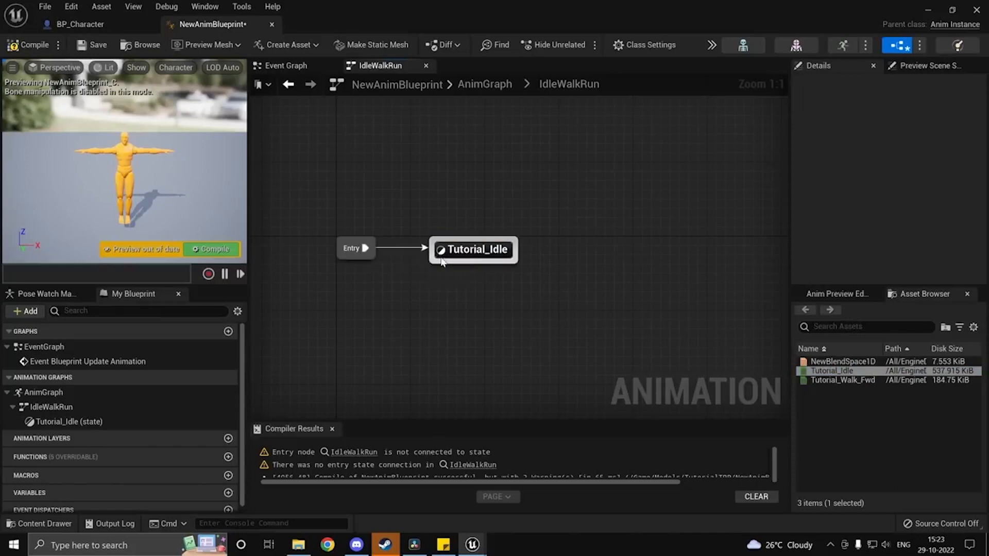
# Step: Inspect the Tutorial_Idle state's inner graph and the Event Graph, and return to the IdleWalkRun state machine
pyautogui.doubleClick(477, 250)
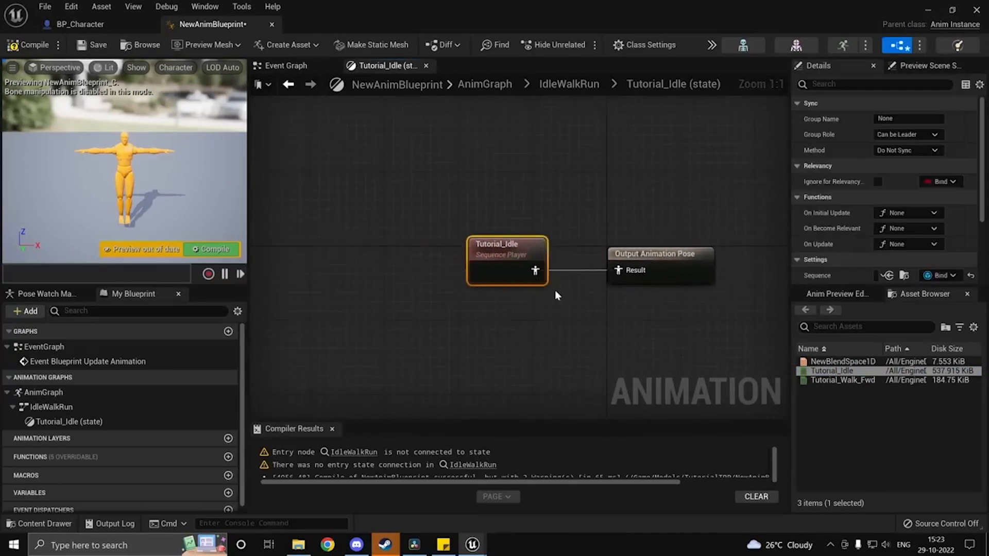
pyautogui.click(576, 275)
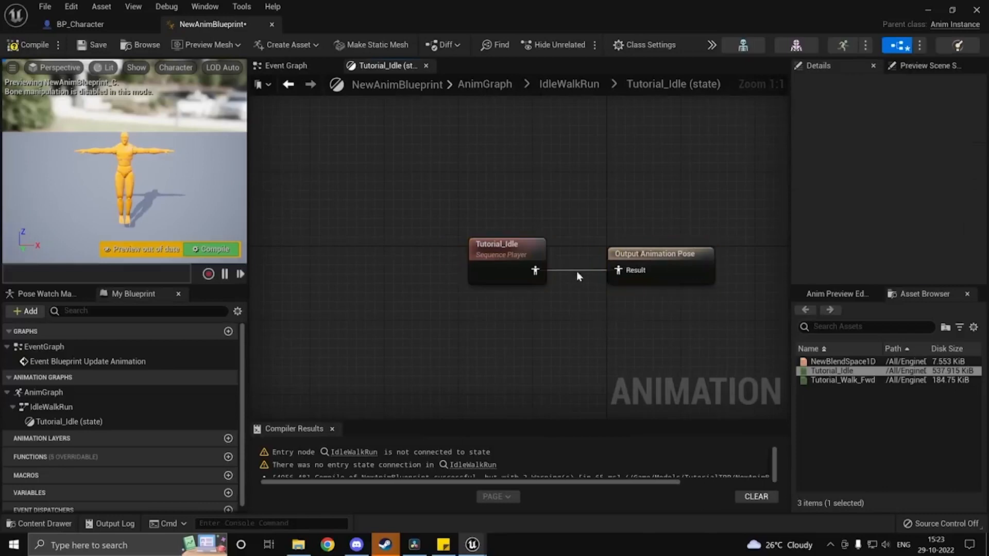
pyautogui.click(287, 66)
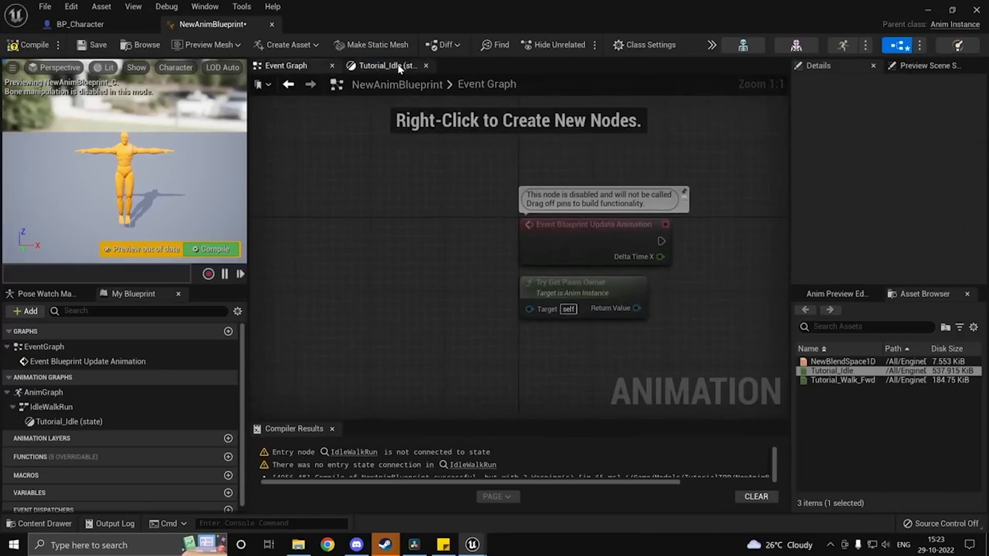
pyautogui.click(384, 65)
pyautogui.click(569, 85)
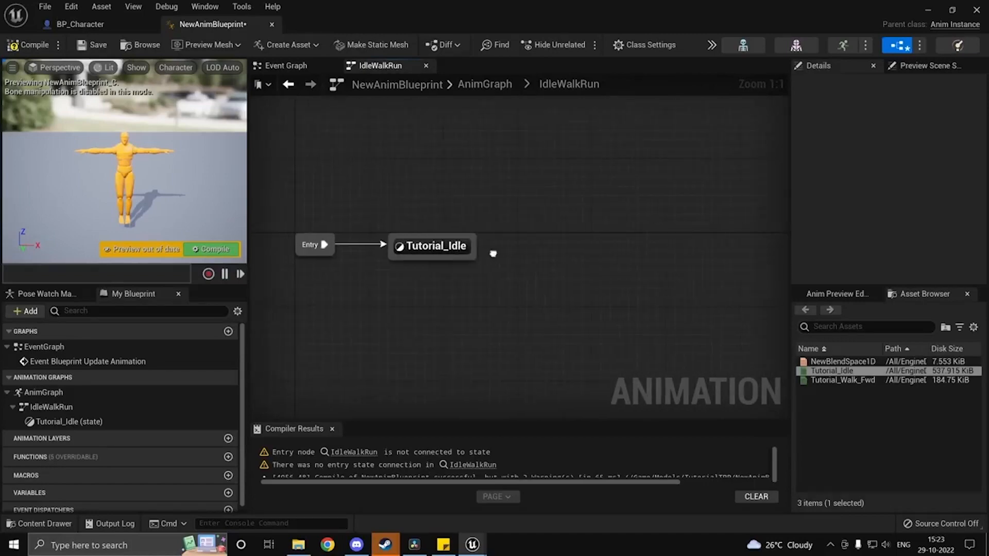
# Step: Compile the animation blueprint and play the level to check the character's idle animation
pyautogui.click(29, 44)
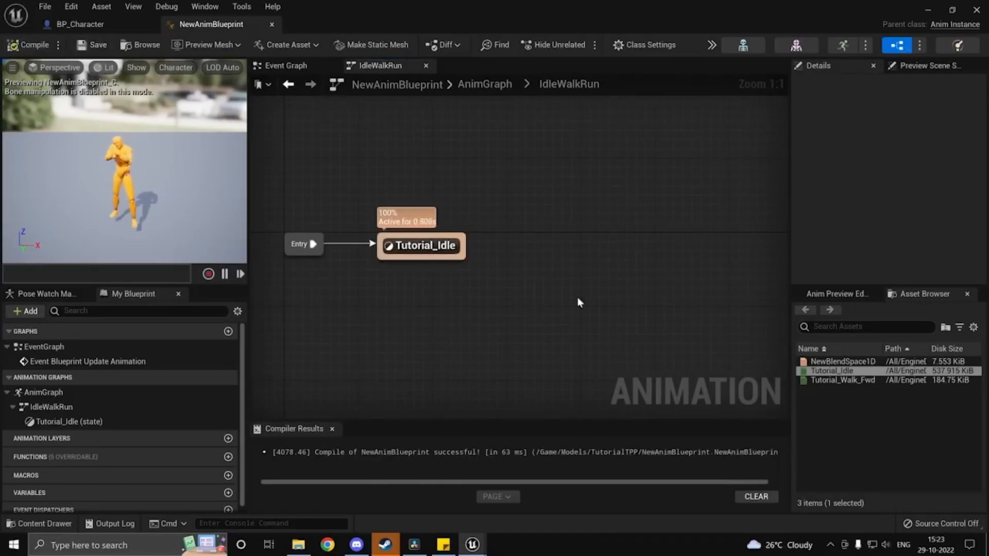
pyautogui.moveTo(90, 180); pyautogui.dragTo(136, 180, button='right')
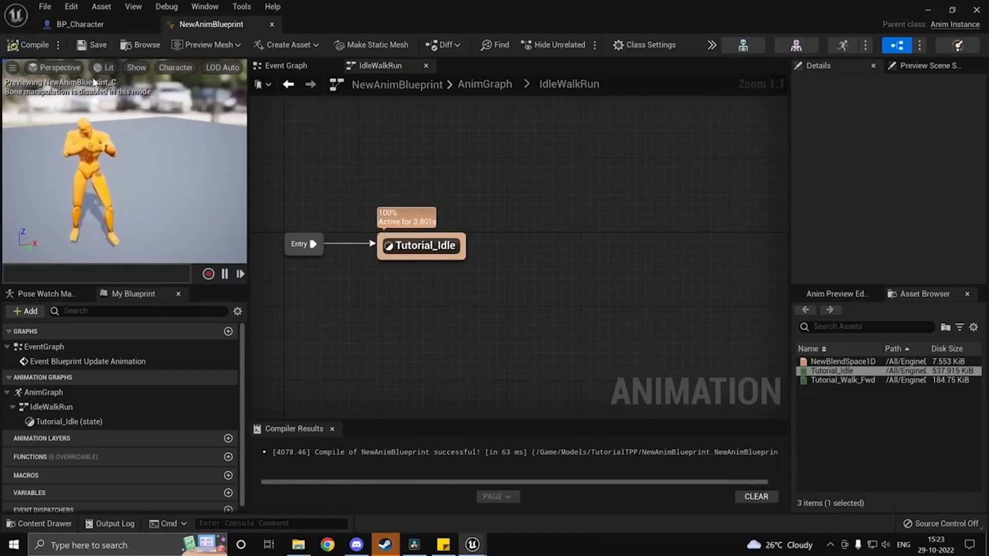
pyautogui.click(928, 10)
pyautogui.click(250, 46)
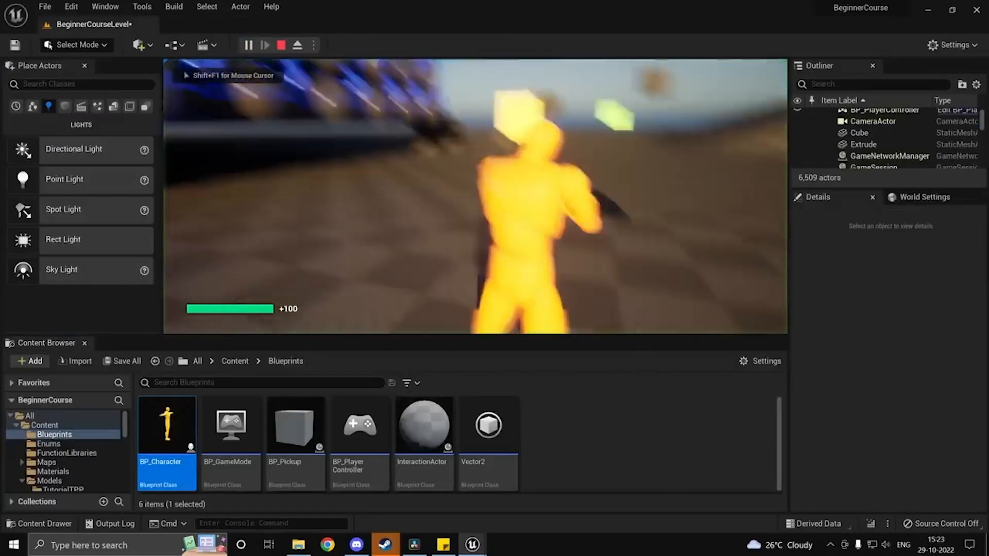
pyautogui.hotkey('alt', 'Tab')
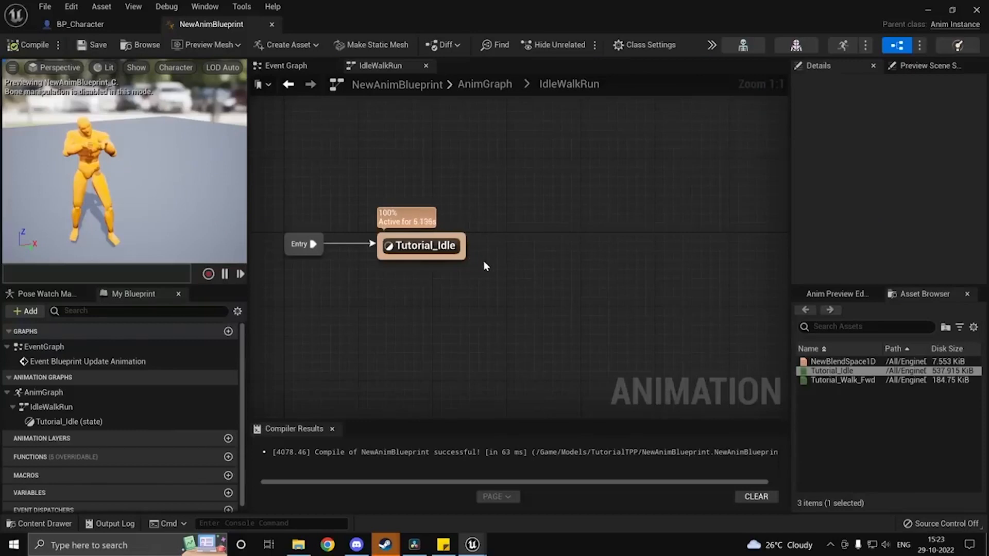
# Step: Add a second state named Walk/Run to the IdleWalkRun state machine
pyautogui.rightClick(532, 242)
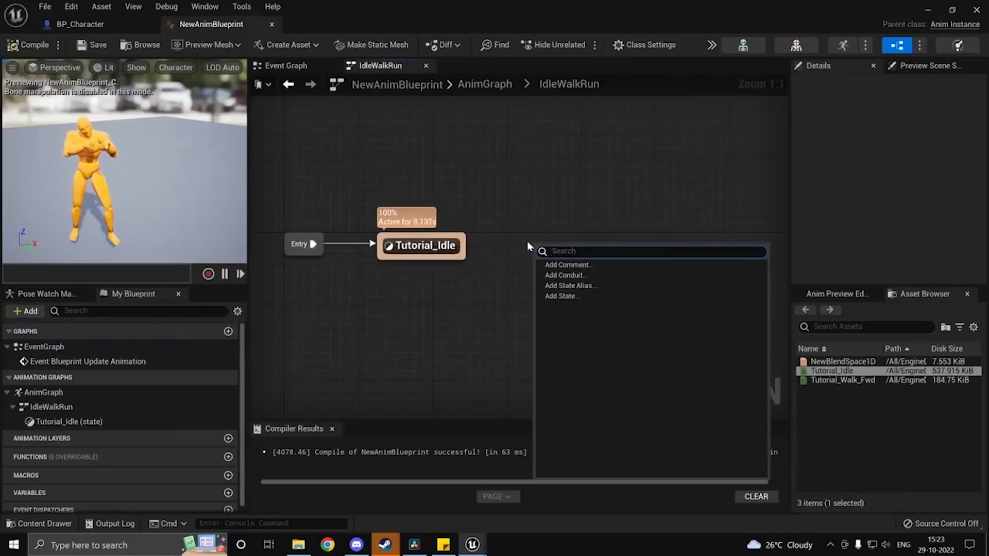
pyautogui.click(551, 295)
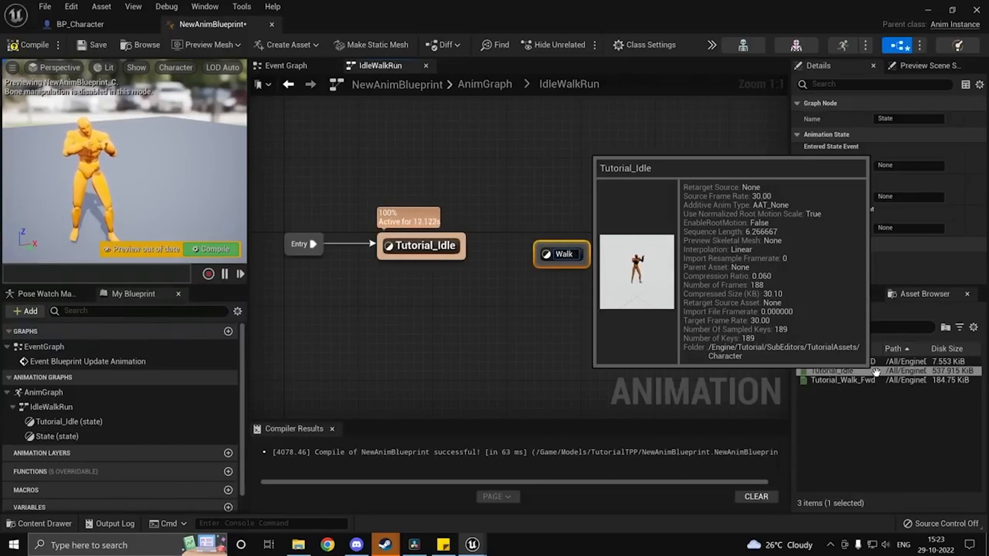
pyautogui.press('Return')
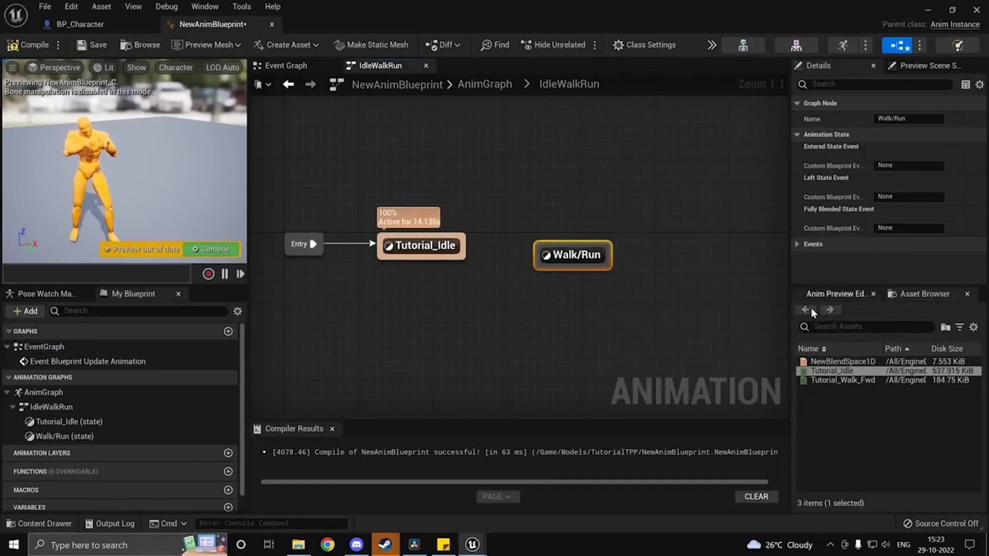
pyautogui.click(603, 297)
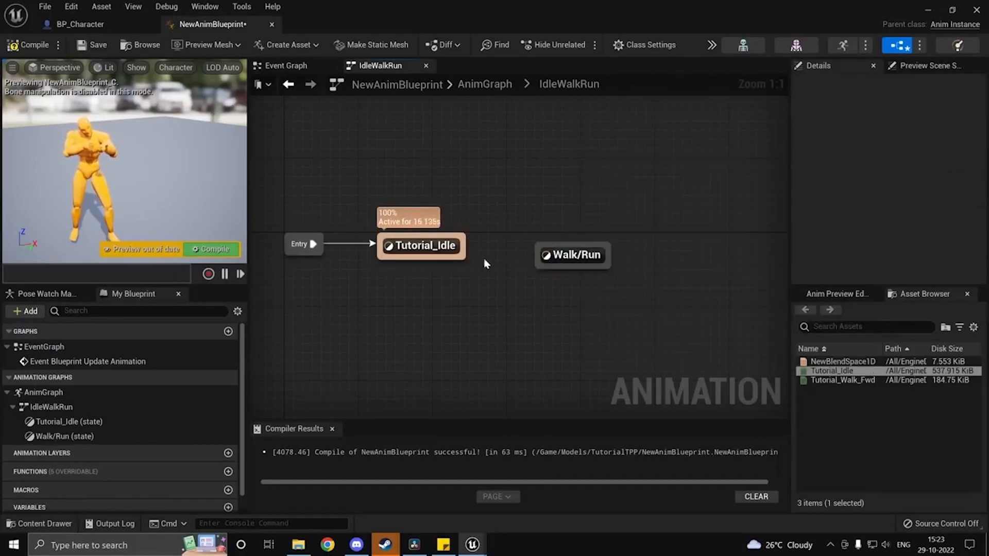
# Step: Align the Walk/Run state with Tutorial_Idle and create a transition from Tutorial_Idle to Walk/Run
pyautogui.moveTo(581, 260); pyautogui.dragTo(618, 251)
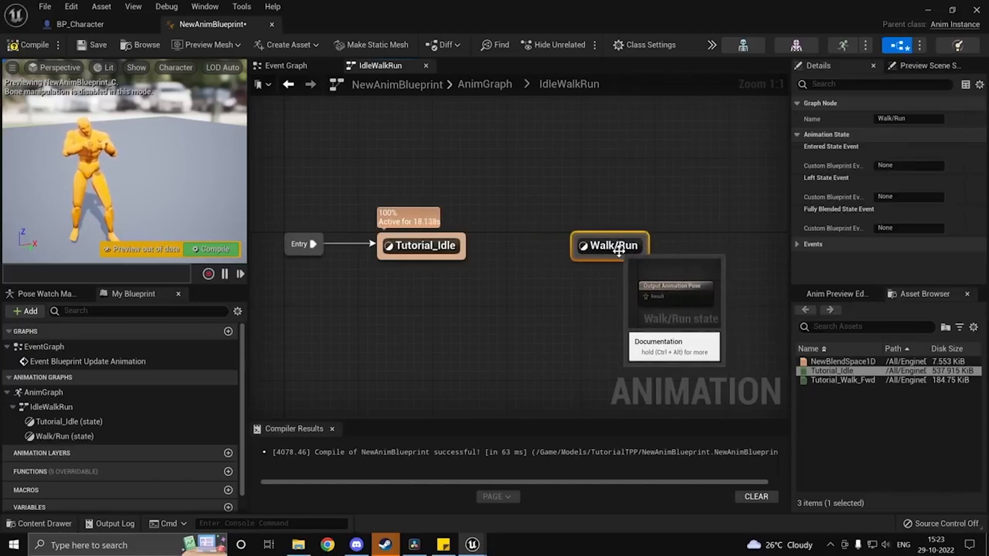
pyautogui.moveTo(465, 247); pyautogui.dragTo(584, 246)
pyautogui.click(500, 303)
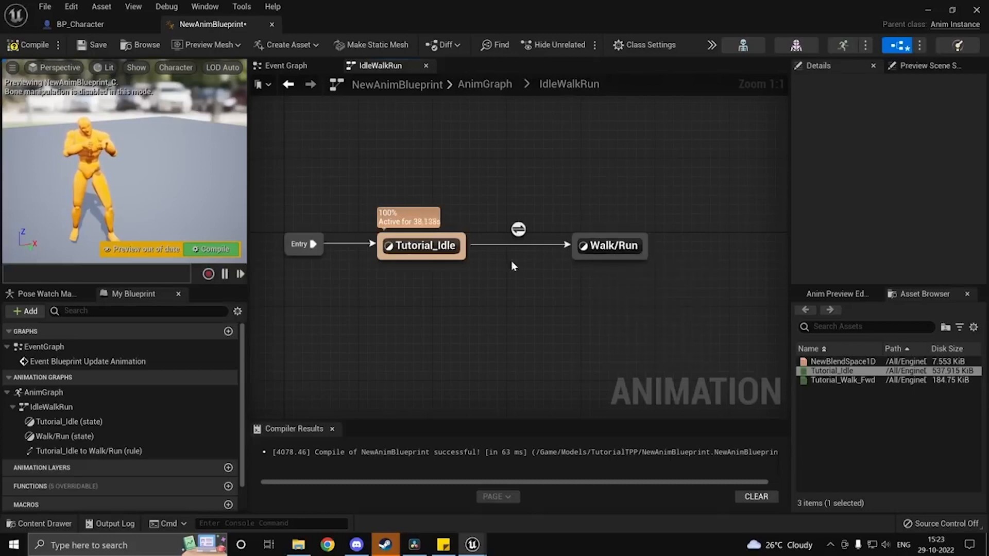
# Step: Inside the Walk/Run state, connect the Tutorial_Walk_Fwd animation to Output Animation Pose, and compile and save the blueprint
pyautogui.doubleClick(606, 246)
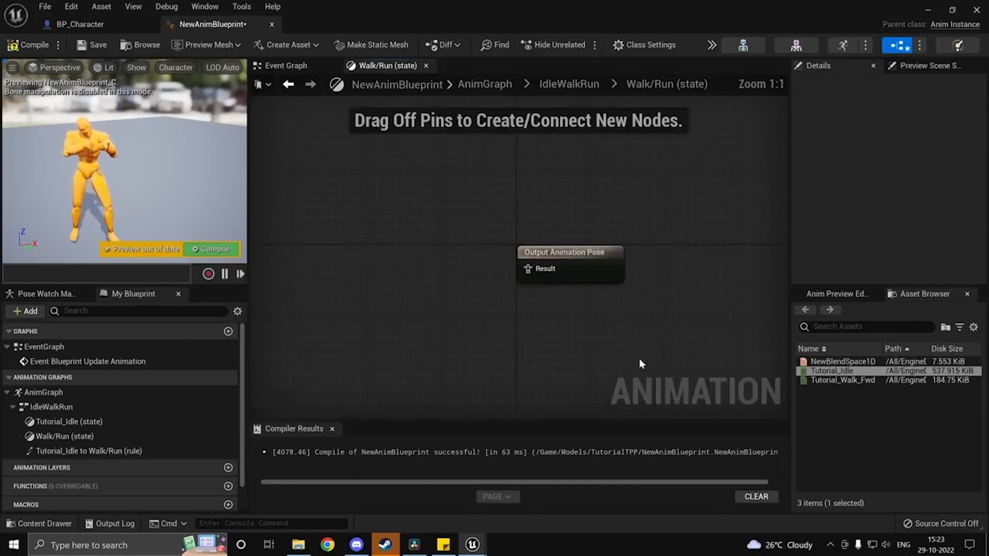
pyautogui.click(839, 380)
pyautogui.moveTo(839, 380); pyautogui.dragTo(341, 268)
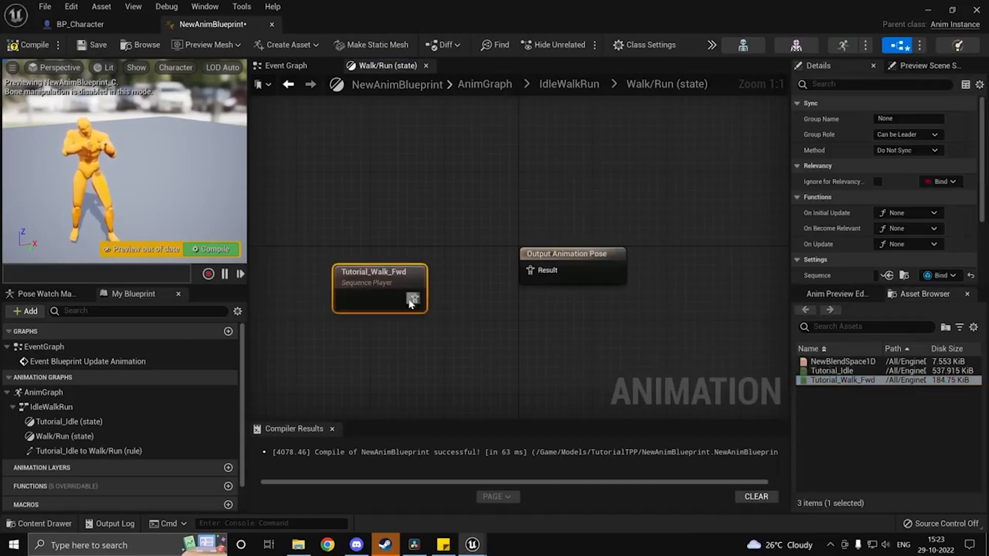
pyautogui.moveTo(415, 298); pyautogui.dragTo(535, 272)
pyautogui.click(29, 45)
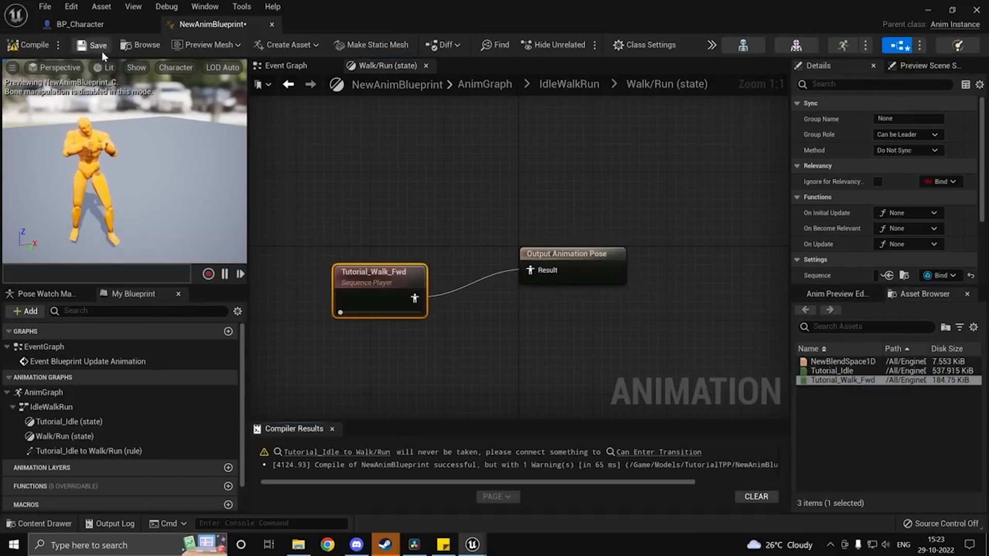
# Step: Look at the Event Graph and go back through the Walk/Run state to the IdleWalkRun state machine
pyautogui.click(285, 66)
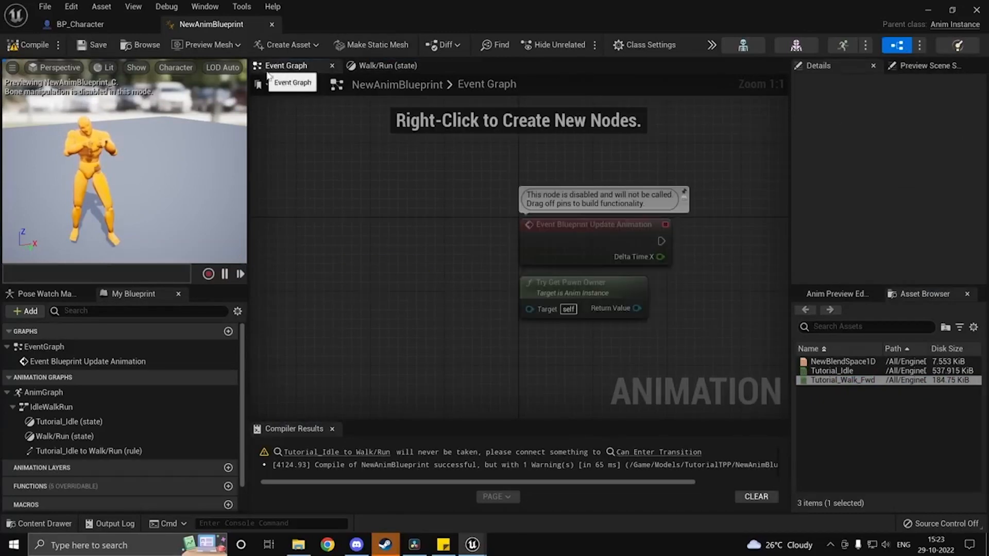
pyautogui.click(378, 66)
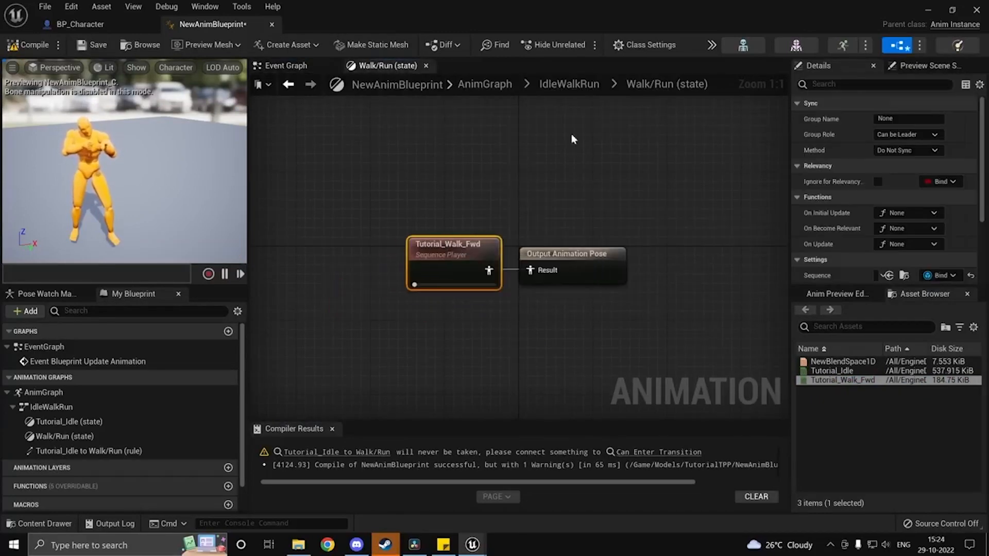
pyautogui.click(569, 84)
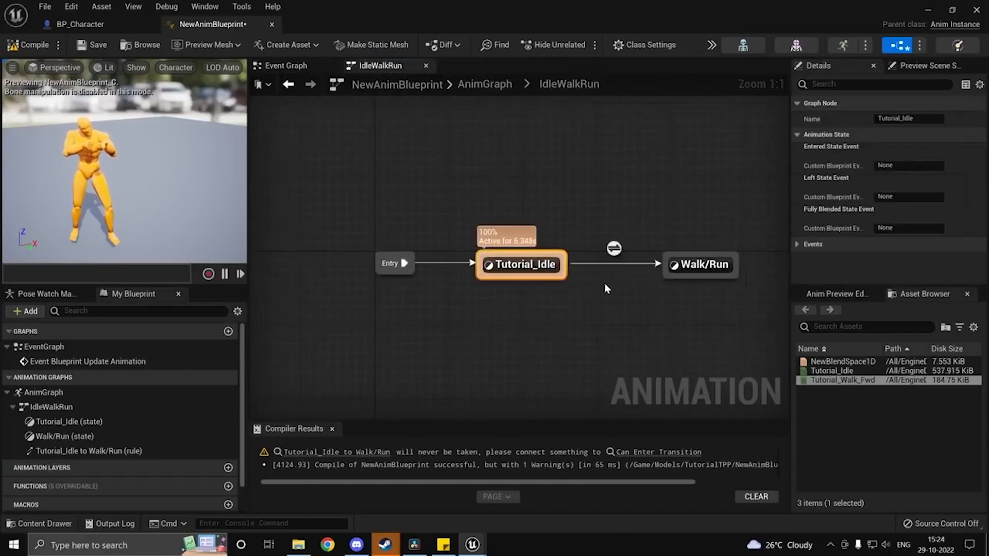
# Step: Enable Can Enter Transition in the Tutorial_Idle to Walk/Run rule, compile, and play the level to test it
pyautogui.doubleClick(609, 248)
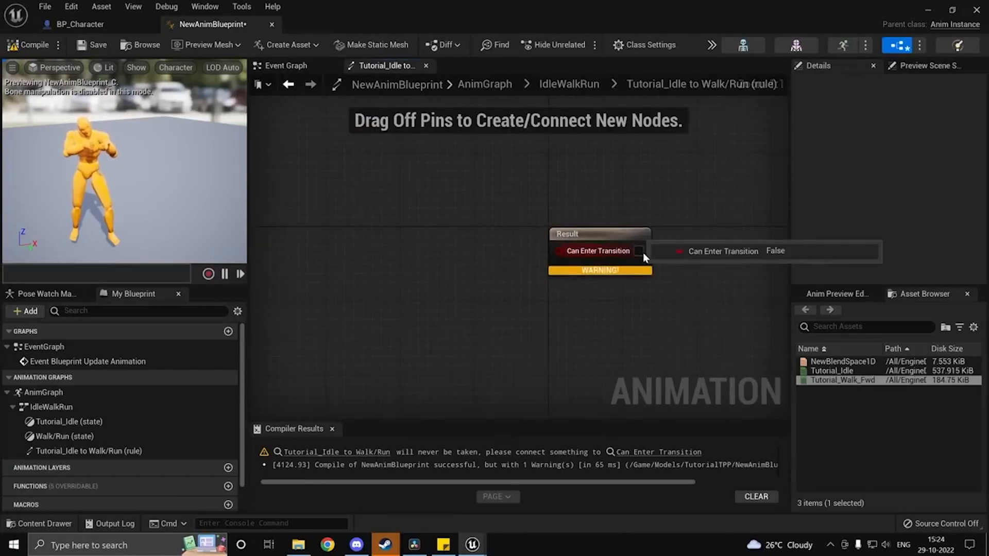
pyautogui.click(638, 250)
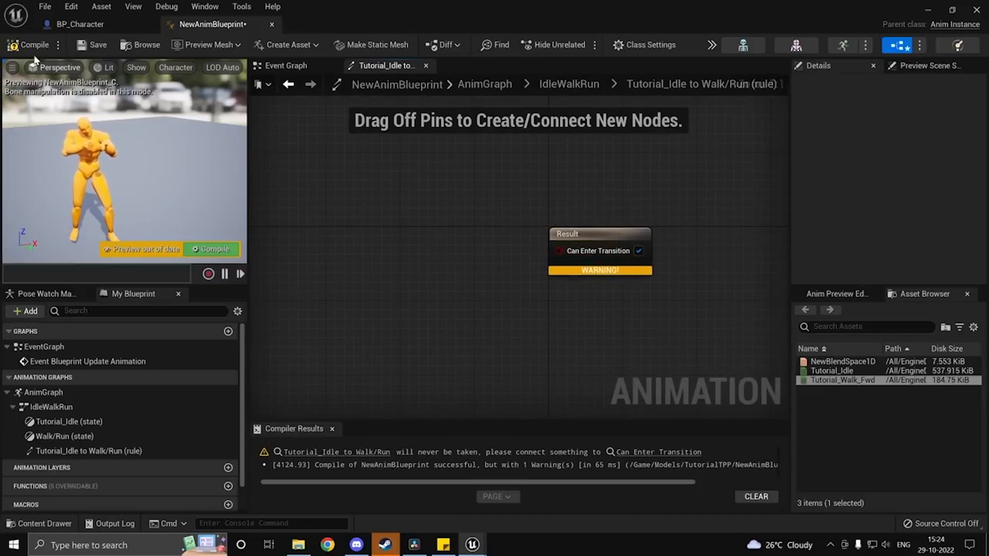
pyautogui.press('F7')
pyautogui.click(929, 10)
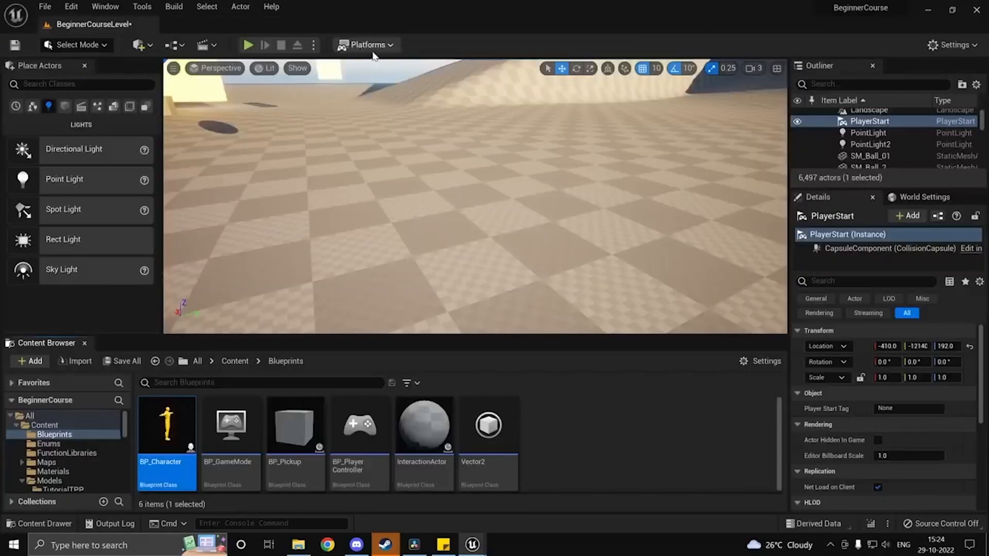
pyautogui.click(248, 47)
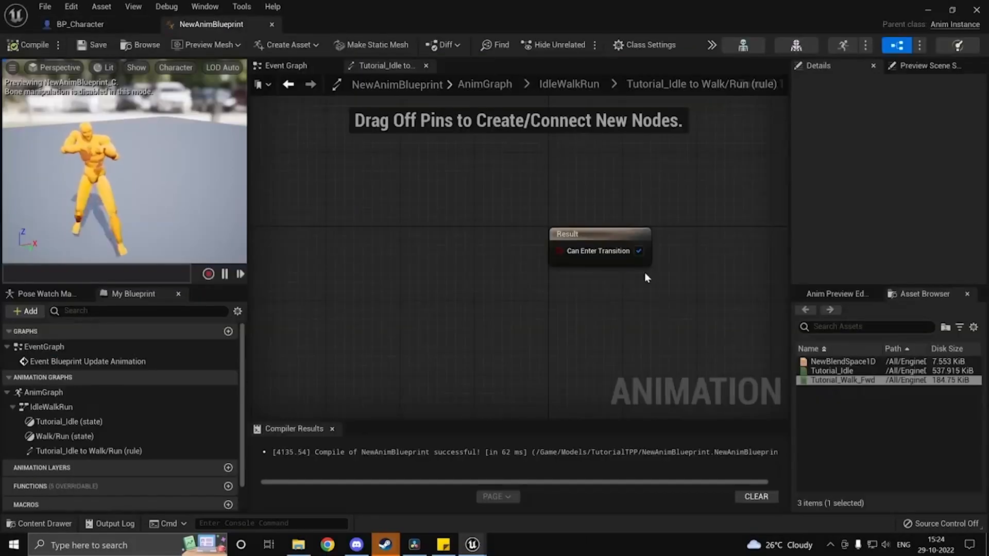
# Step: Disable Can Enter Transition in the rule, compile the blueprint, and return to the IdleWalkRun state machine
pyautogui.click(638, 251)
pyautogui.click(32, 46)
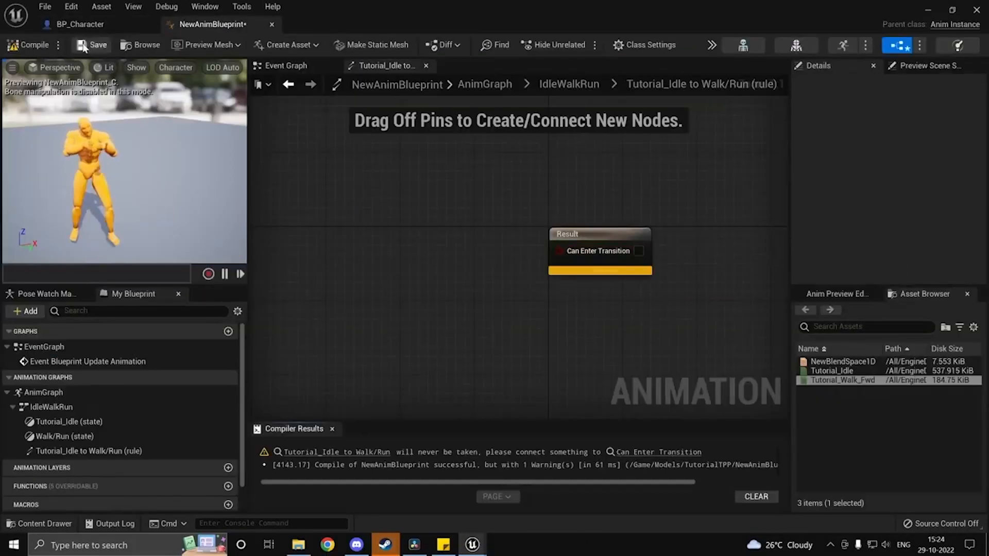
pyautogui.click(595, 238)
pyautogui.click(569, 84)
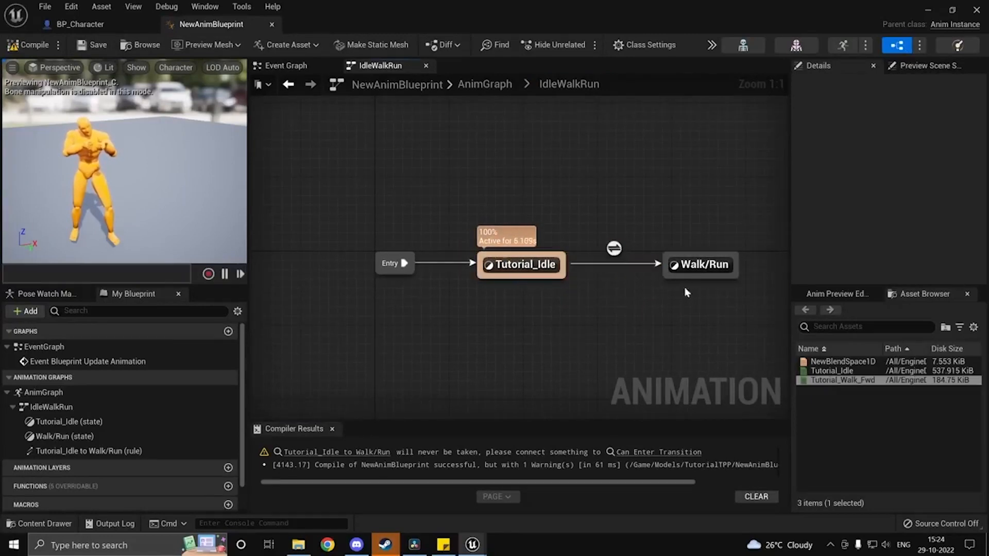
pyautogui.click(535, 269)
pyautogui.click(717, 265)
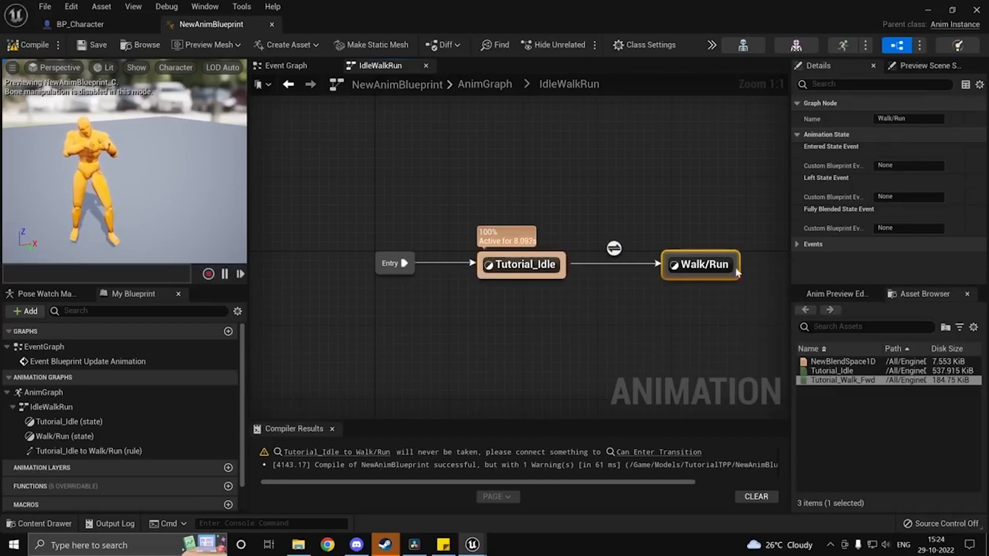
pyautogui.click(627, 338)
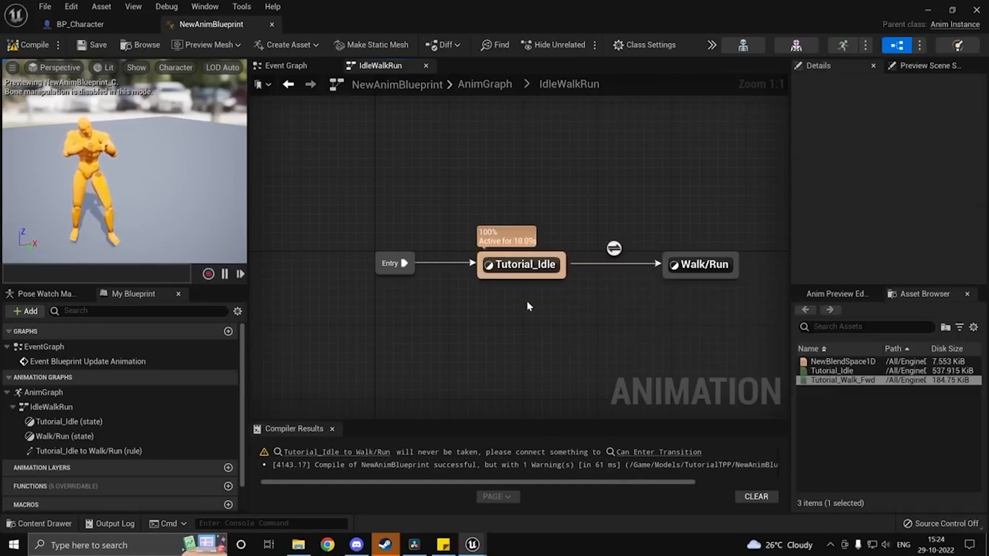
# Step: Add a Boolean variable named IsMoving to the animation blueprint, and compile and save it
pyautogui.scroll(-2, 201, 390)
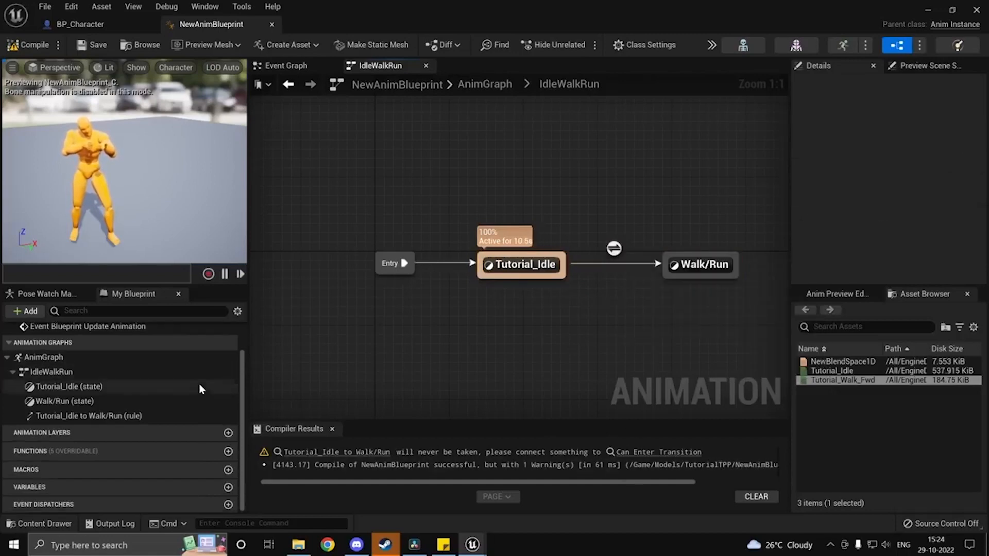
pyautogui.click(228, 487)
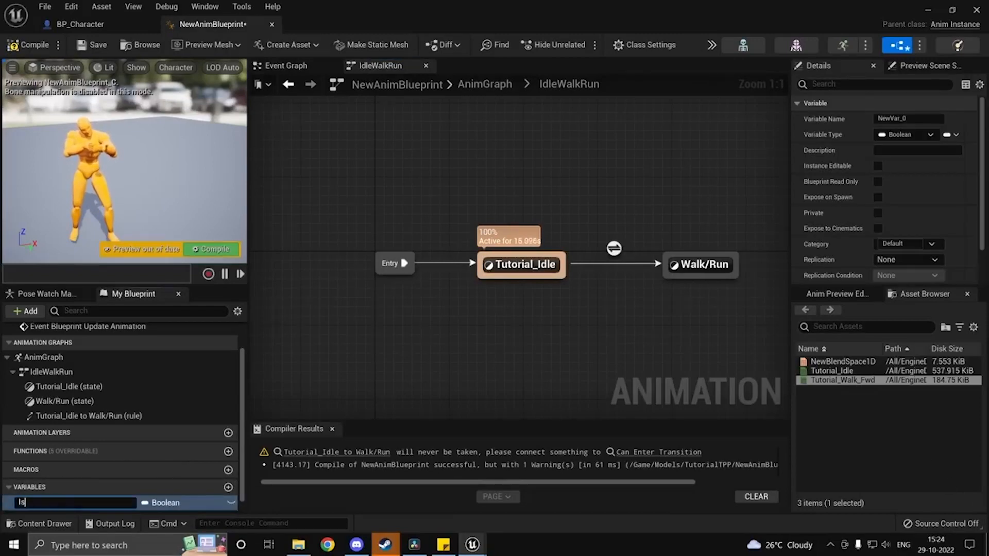
pyautogui.write('IsMovin')
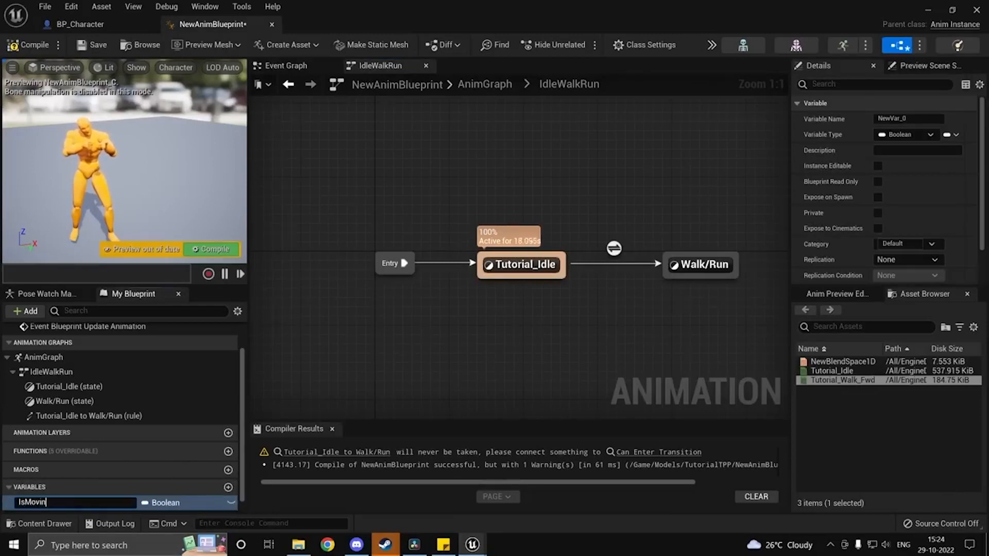
pyautogui.write('g')
pyautogui.press('Return')
pyautogui.click(29, 45)
pyautogui.click(93, 45)
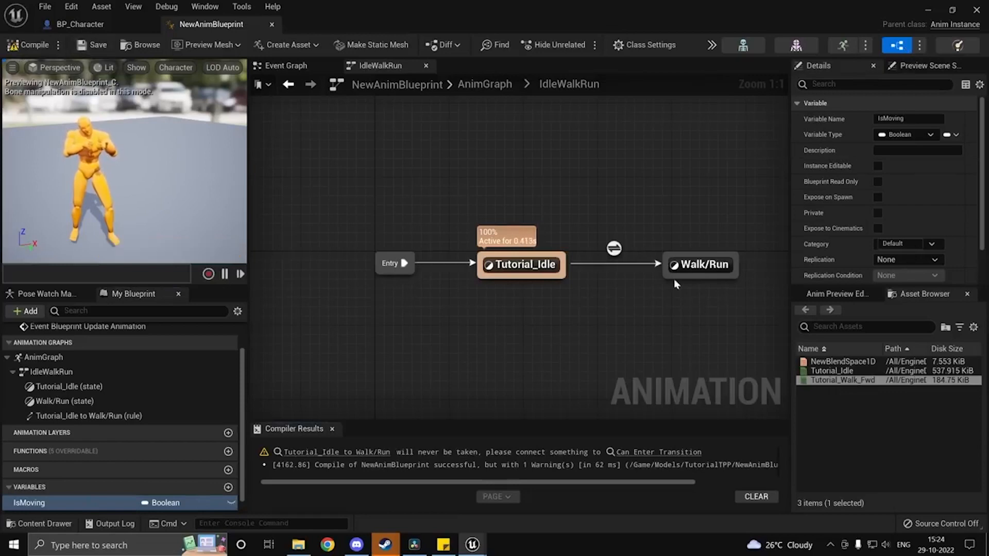
# Step: In the Tutorial_Idle to Walk/Run rule, connect a Get IsMoving node to Can Enter Transition, and compile and save the blueprint
pyautogui.doubleClick(613, 249)
pyautogui.moveTo(29, 502); pyautogui.dragTo(372, 266)
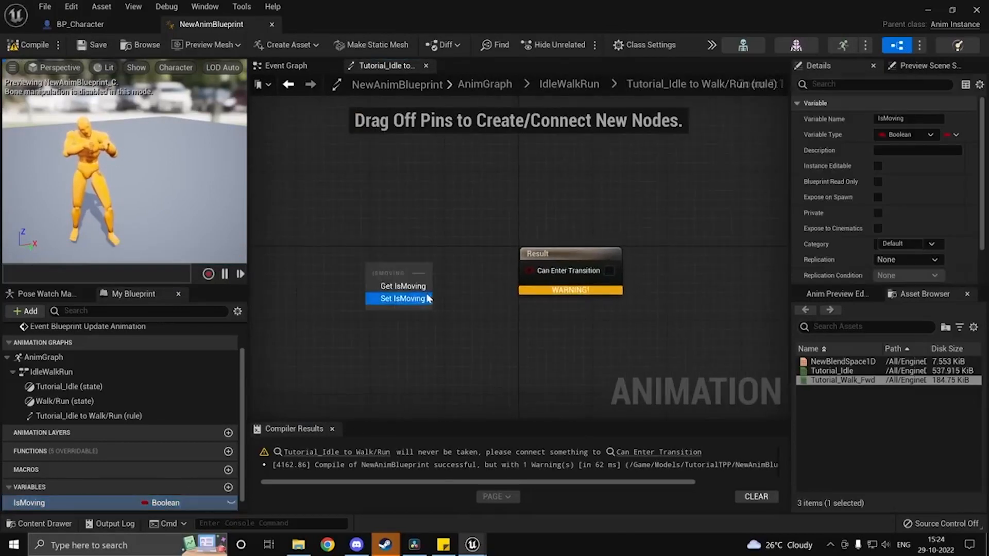
pyautogui.click(407, 284)
pyautogui.moveTo(434, 275); pyautogui.dragTo(529, 270)
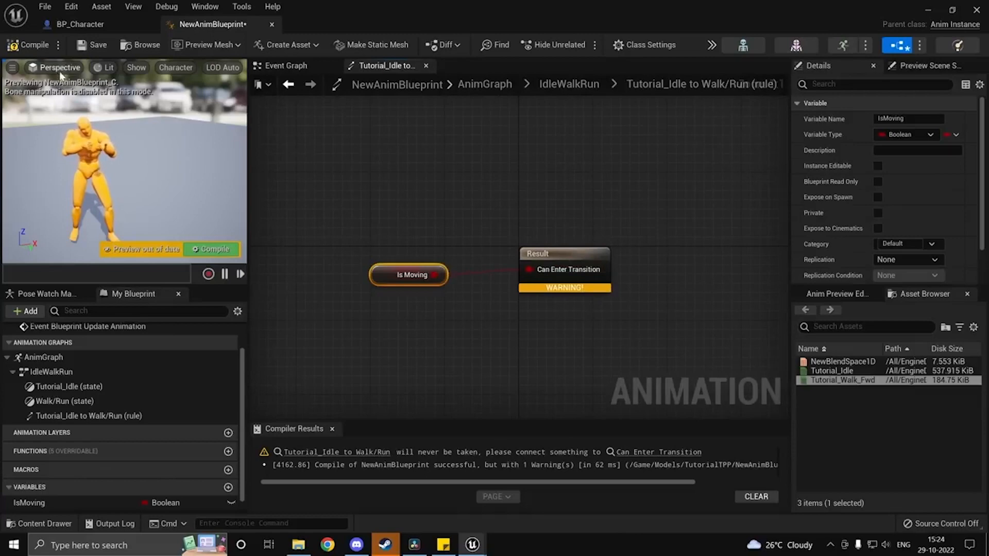
pyautogui.click(29, 45)
pyautogui.click(93, 44)
pyautogui.click(569, 84)
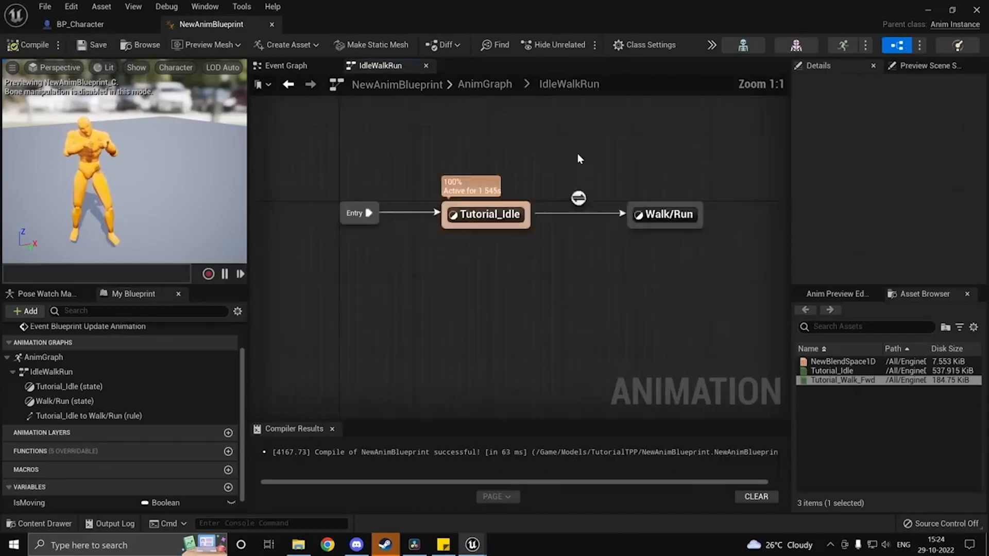
pyautogui.doubleClick(700, 258)
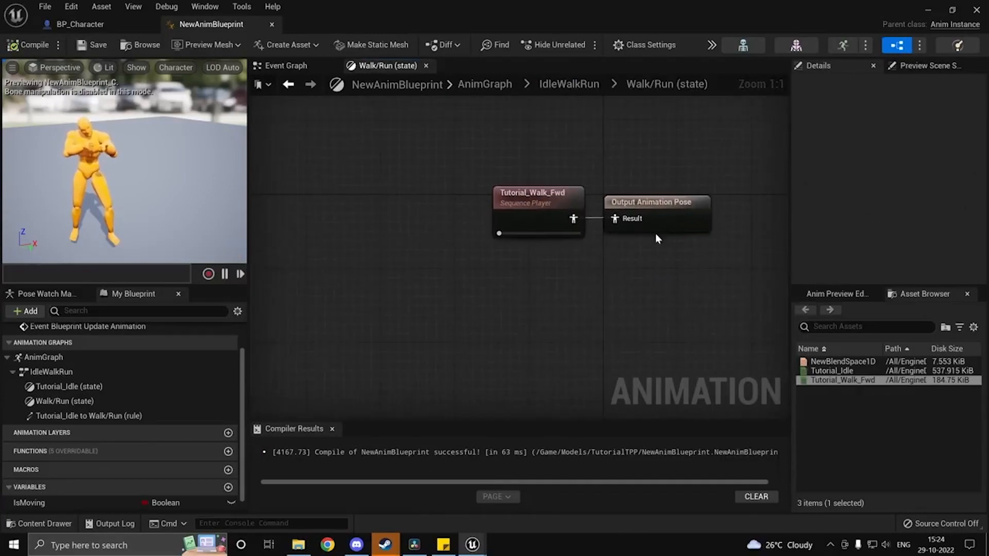
pyautogui.moveTo(547, 220); pyautogui.dragTo(515, 216)
pyautogui.click(455, 183)
pyautogui.click(582, 84)
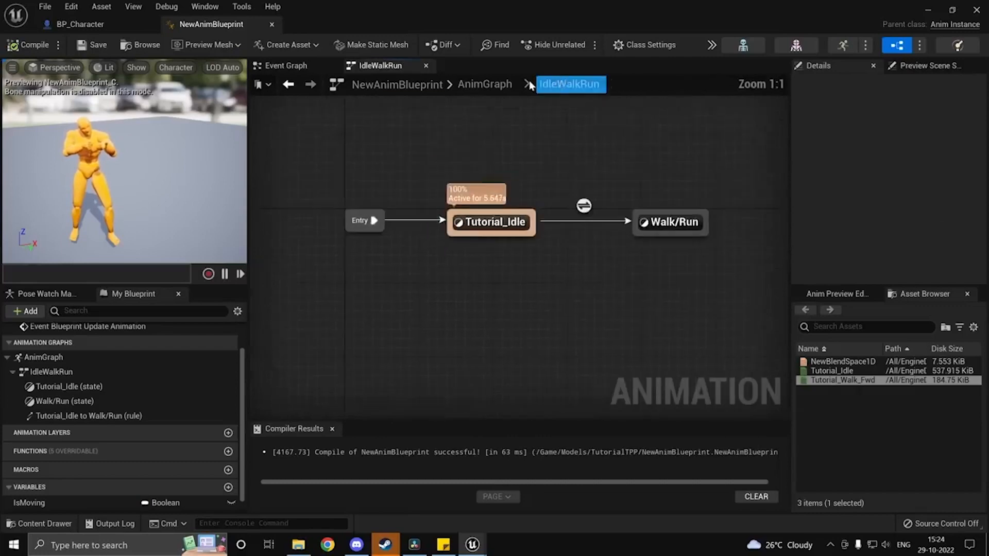
# Step: In the Event Graph, move Try Get Pawn Owner lower and add a Set IsMoving node level with Event Blueprint Update Animation
pyautogui.click(492, 83)
pyautogui.click(304, 67)
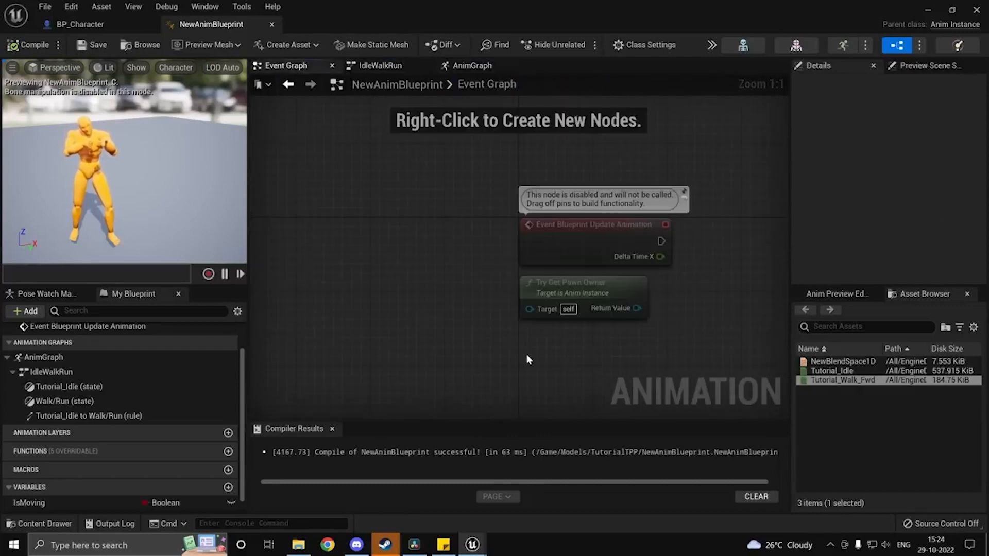
pyautogui.moveTo(375, 243); pyautogui.dragTo(413, 293)
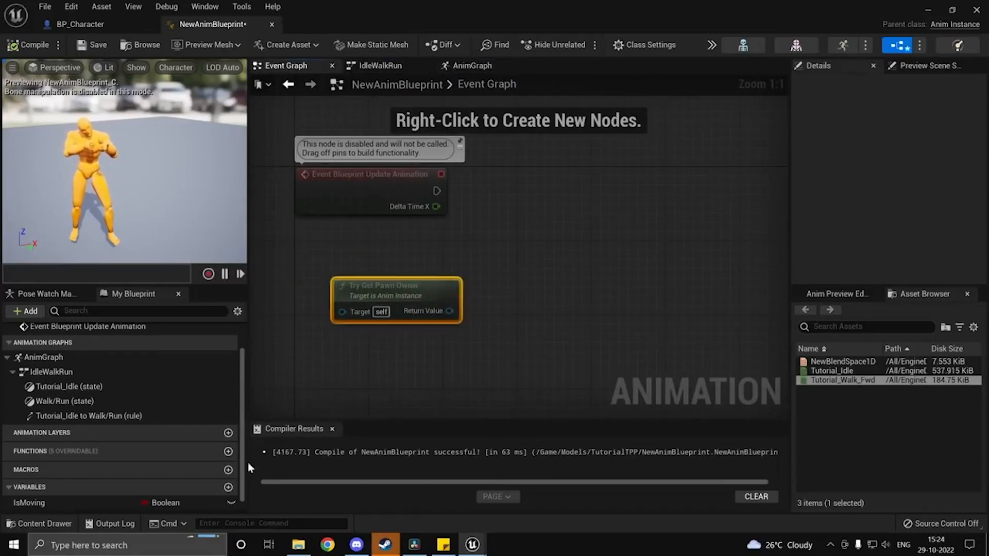
pyautogui.click(63, 504)
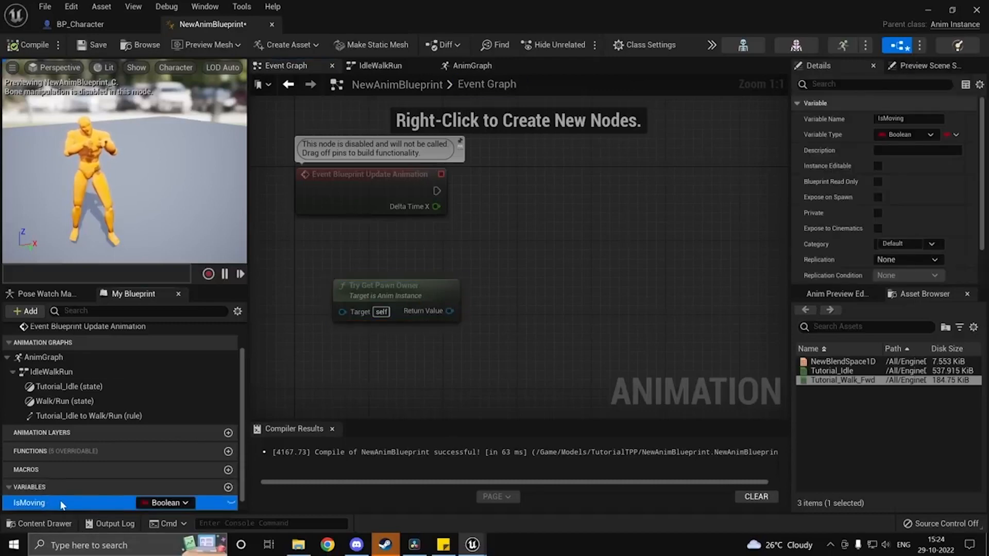
pyautogui.keyDown('ctrl'); pyautogui.moveTo(62, 505); pyautogui.dragTo(495, 242); pyautogui.keyUp('ctrl')
pyautogui.moveTo(621, 267); pyautogui.dragTo(624, 194)
pyautogui.click(650, 218)
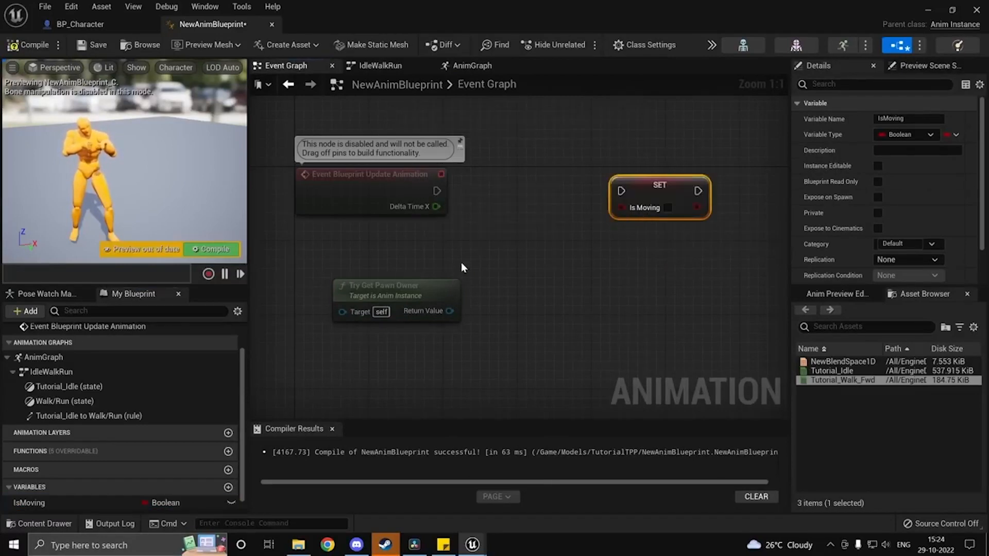
# Step: Add a Cast To BP_Character node fed by the Return Value of Try Get Pawn Owner
pyautogui.moveTo(567, 315); pyautogui.dragTo(614, 332, button='right')
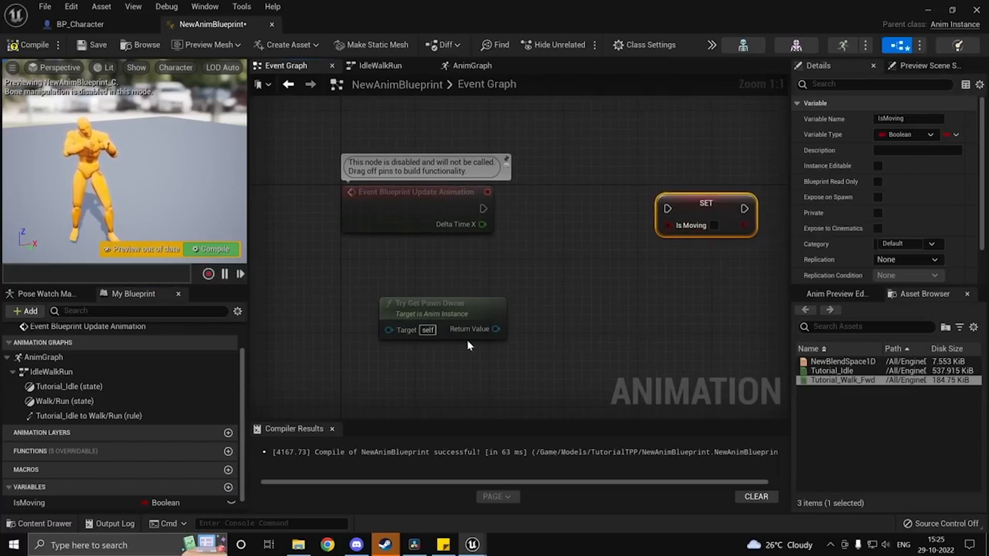
pyautogui.moveTo(446, 307); pyautogui.dragTo(426, 316)
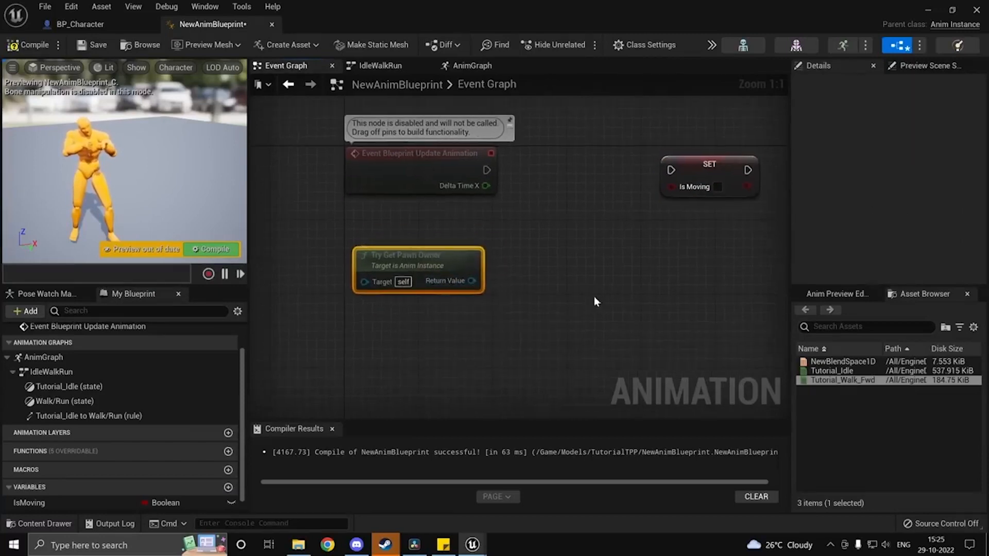
pyautogui.moveTo(472, 281)
pyautogui.mouseDown()
pyautogui.moveTo(515, 274)
pyautogui.moveTo(460, 294)
pyautogui.mouseUp()
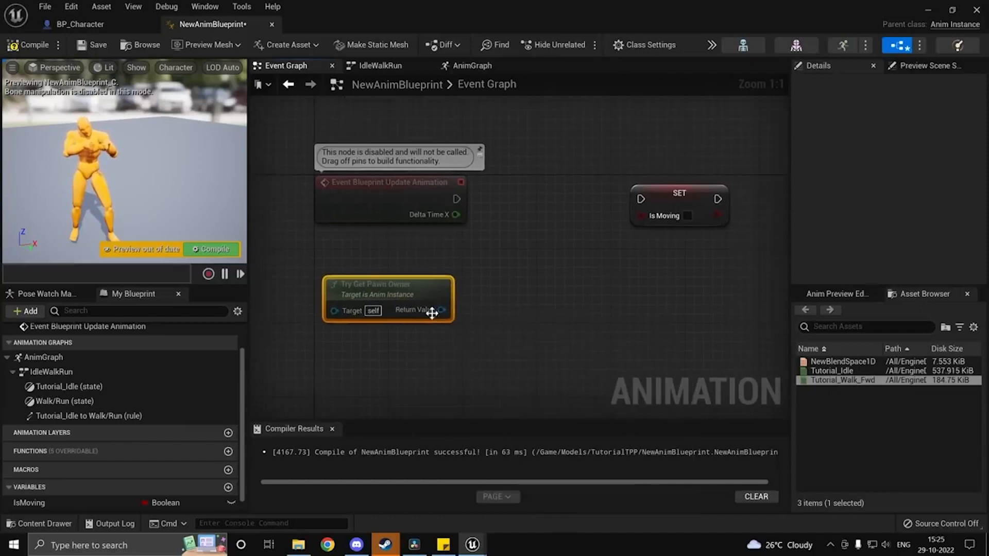
pyautogui.moveTo(441, 310); pyautogui.dragTo(515, 298)
pyautogui.write('cast to')
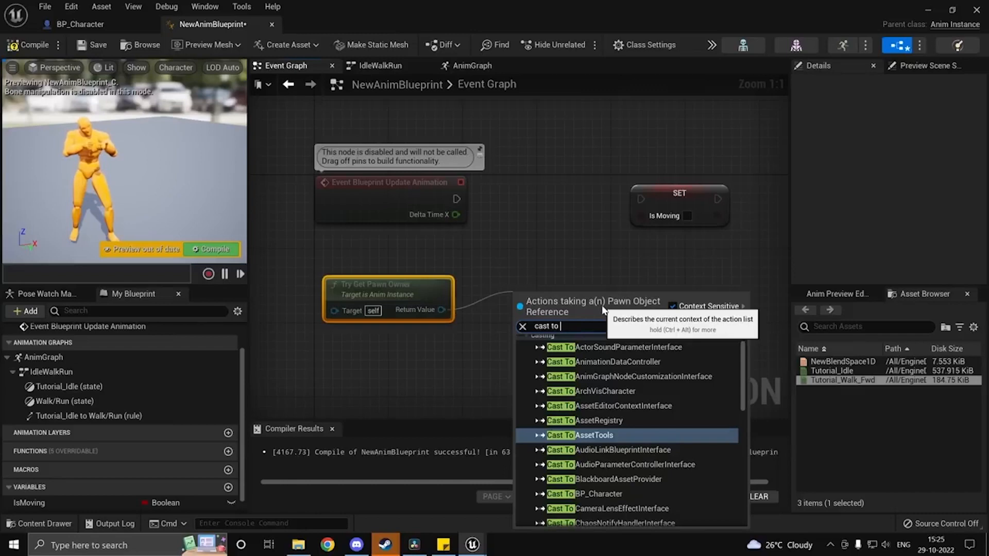
pyautogui.write('bp')
pyautogui.press('Return')
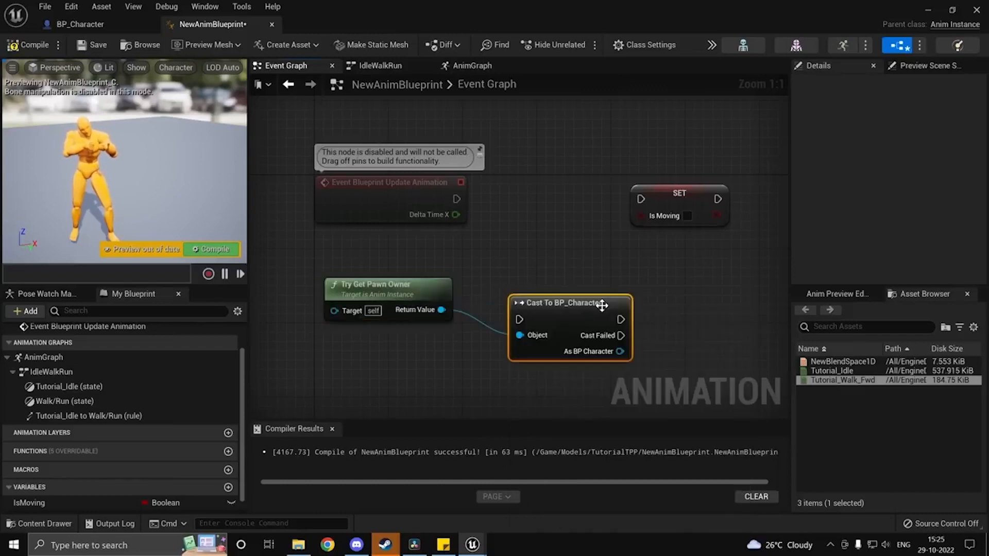
# Step: Place the cast node beside Event Blueprint Update Animation, connect the event's execution output to it, and move the Set IsMoving node farther along
pyautogui.moveTo(579, 307); pyautogui.dragTo(454, 200)
pyautogui.moveTo(656, 238); pyautogui.dragTo(563, 248, button='right')
pyautogui.moveTo(625, 202); pyautogui.dragTo(710, 211)
pyautogui.moveTo(253, 232); pyautogui.dragTo(315, 225, button='right')
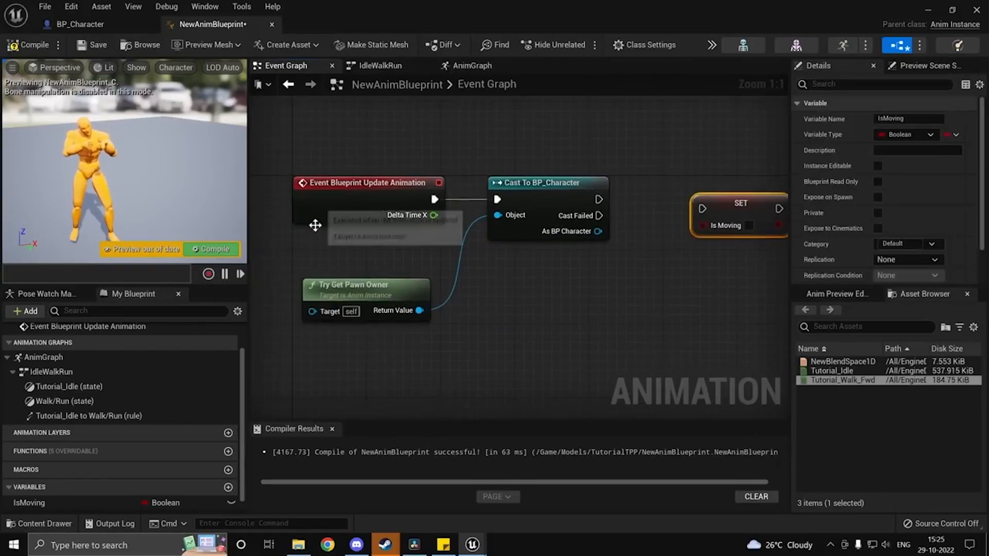
pyautogui.moveTo(436, 245); pyautogui.dragTo(476, 418, button='right')
pyautogui.moveTo(351, 233); pyautogui.dragTo(401, 385, button='right')
pyautogui.scroll(-4, 401, 385)
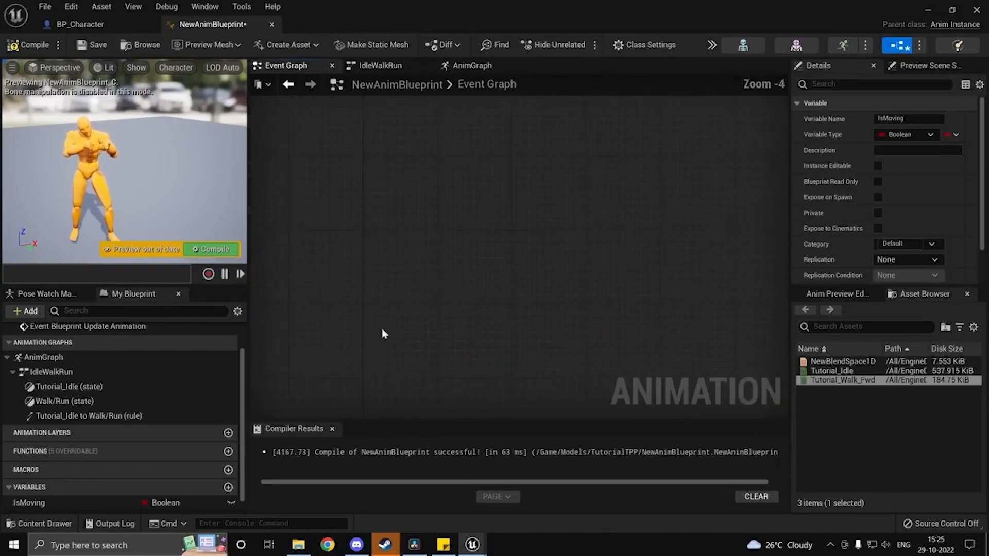
pyautogui.moveTo(382, 329); pyautogui.dragTo(385, 270, button='right')
pyautogui.rightClick(386, 271)
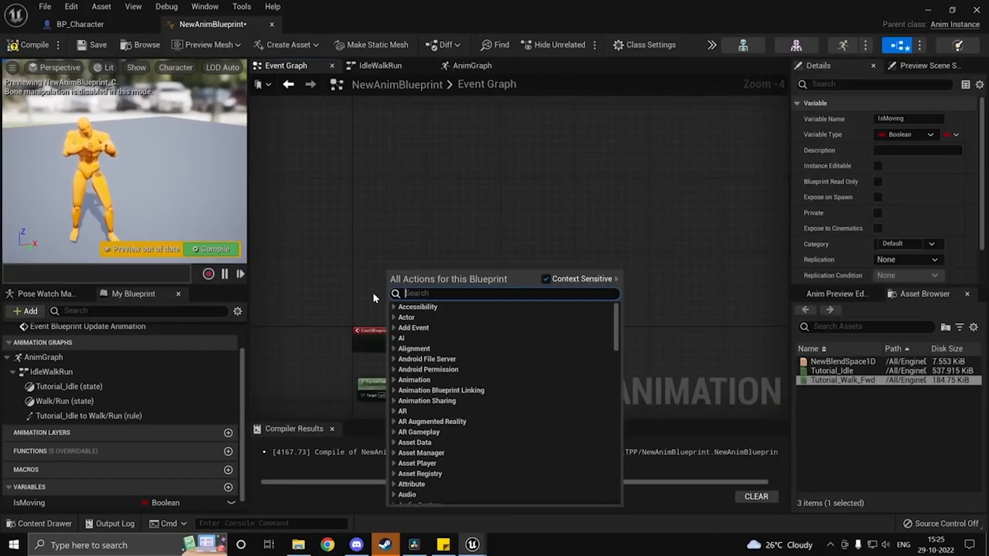
pyautogui.write('start')
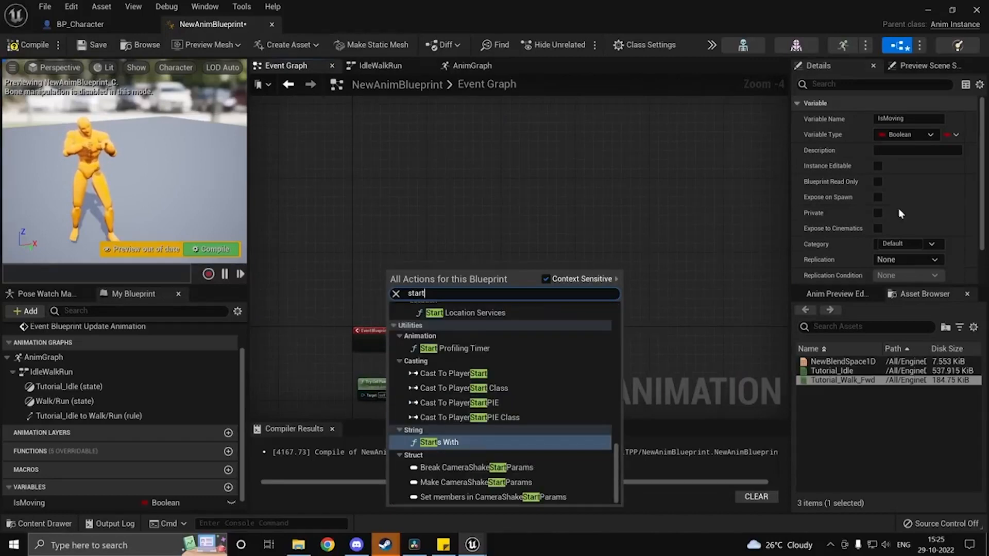
pyautogui.scroll(15, 580, 357)
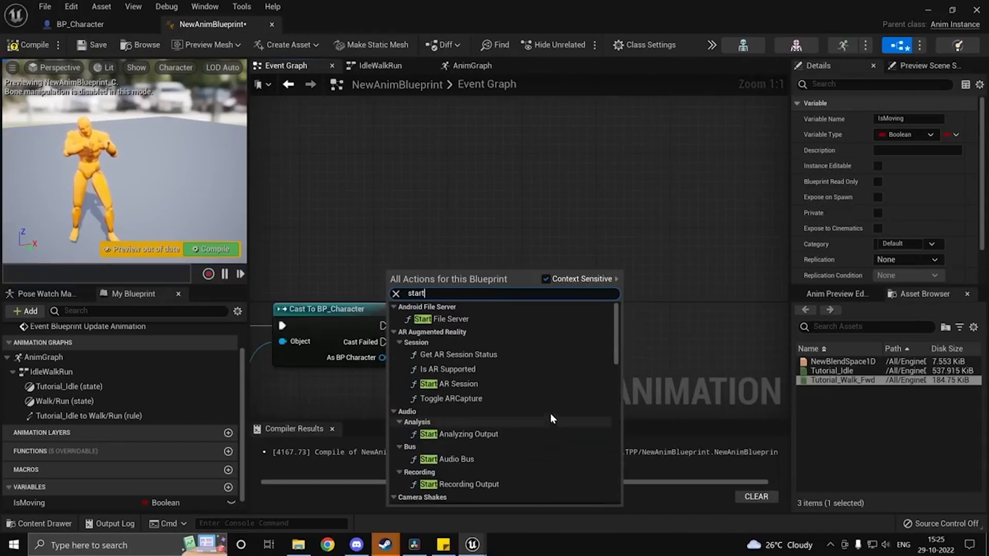
pyautogui.click(478, 210)
# Step: Add an Event Blueprint Begin Play node and place it above Event Blueprint Update Animation
pyautogui.rightClick(477, 210)
pyautogui.write('being')
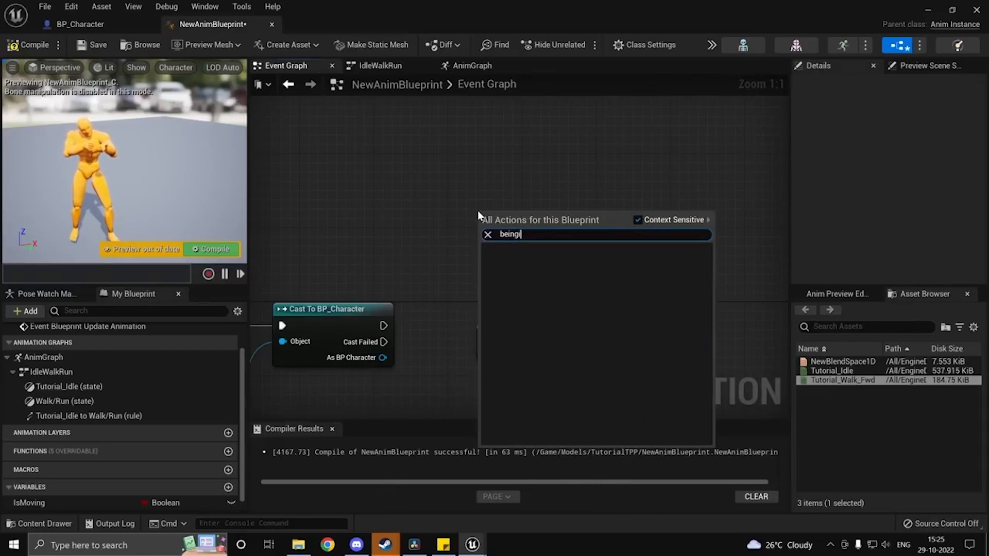
pyautogui.press('BackSpace')
pyautogui.press('BackSpace')
pyautogui.press('BackSpace')
pyautogui.write('gin')
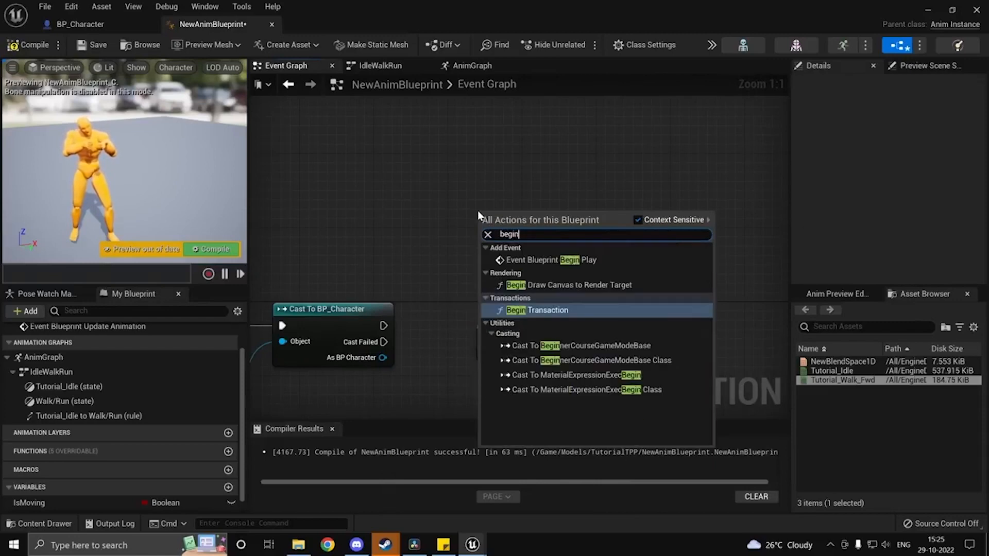
pyautogui.press('Up')
pyautogui.press('Up')
pyautogui.press('Return')
pyautogui.moveTo(565, 238); pyautogui.dragTo(692, 220, button='right')
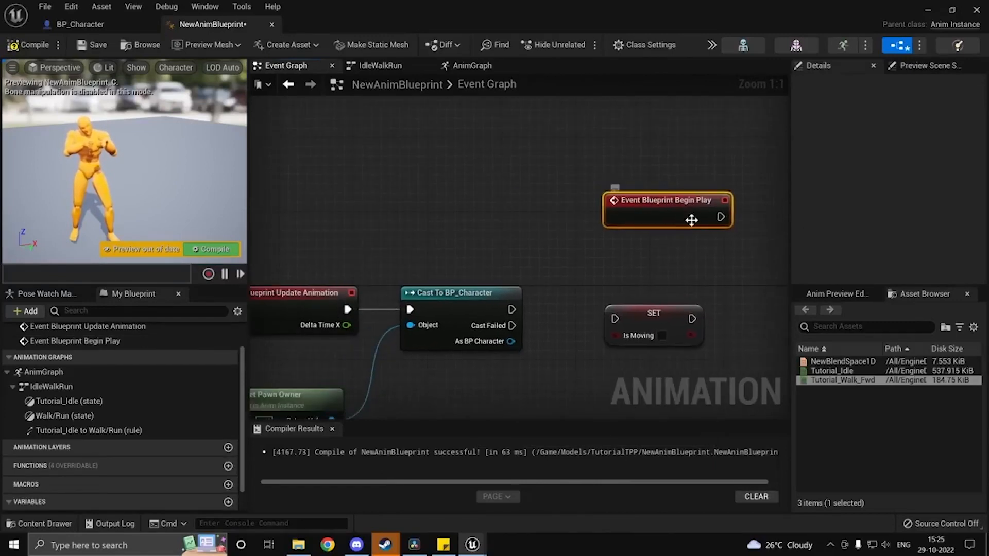
pyautogui.moveTo(691, 220); pyautogui.dragTo(394, 142)
pyautogui.moveTo(488, 185); pyautogui.dragTo(493, 219, button='right')
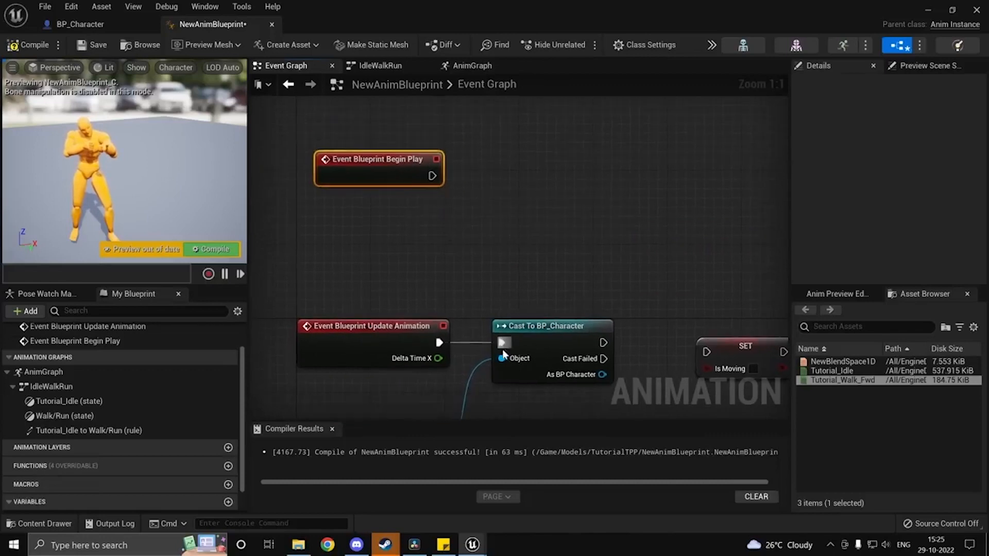
# Step: Disconnect Cast To BP_Character from Event Blueprint Update Animation and move it with Try Get Pawn Owner up beside Event Blueprint Begin Play
pyautogui.keyDown('alt'); pyautogui.click(503, 346); pyautogui.keyUp('alt')
pyautogui.scroll(-1, 510, 347)
pyautogui.moveTo(515, 356); pyautogui.dragTo(531, 303, button='right')
pyautogui.moveTo(547, 402); pyautogui.dragTo(441, 324)
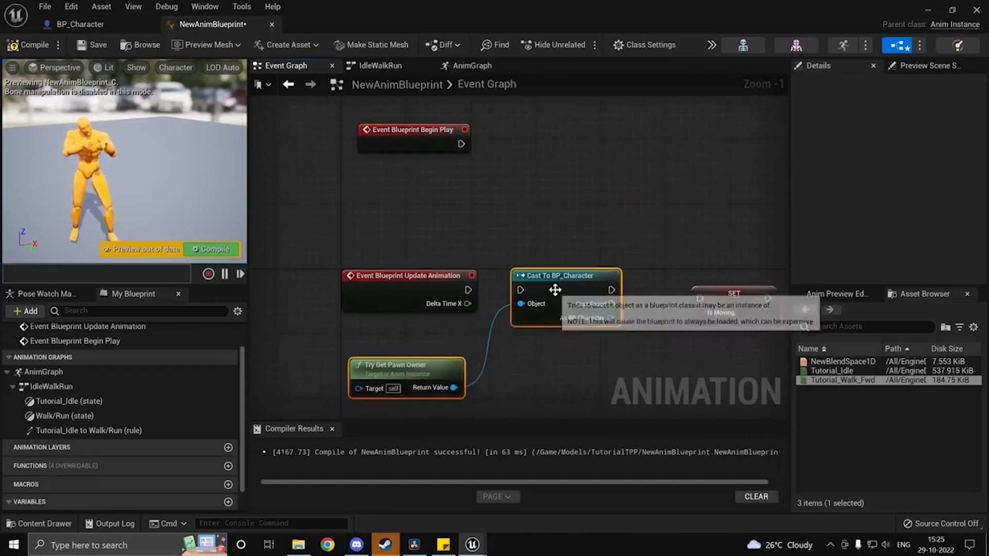
pyautogui.moveTo(555, 290); pyautogui.dragTo(553, 139)
# Step: Connect Event Blueprint Begin Play's execution output to the cast node, and arrange Try Get Pawn Owner and the cast neatly around the event
pyautogui.click(561, 118)
pyautogui.moveTo(528, 144); pyautogui.dragTo(461, 144)
pyautogui.moveTo(471, 217); pyautogui.dragTo(527, 158)
pyautogui.moveTo(546, 170); pyautogui.dragTo(509, 198, button='right')
pyautogui.moveTo(541, 158)
pyautogui.mouseDown()
pyautogui.moveTo(517, 158)
pyautogui.moveTo(526, 163)
pyautogui.mouseUp()
# Step: Promote the cast's As BP Character output to a variable, keeping the default name
pyautogui.moveTo(571, 201); pyautogui.dragTo(622, 187)
pyautogui.write('pro')
pyautogui.press('Return')
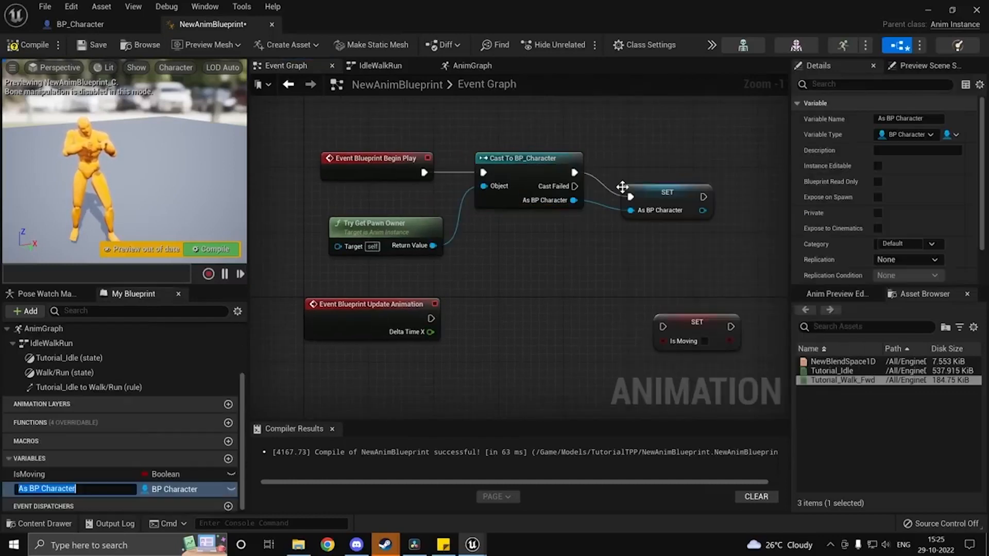
pyautogui.press('Return')
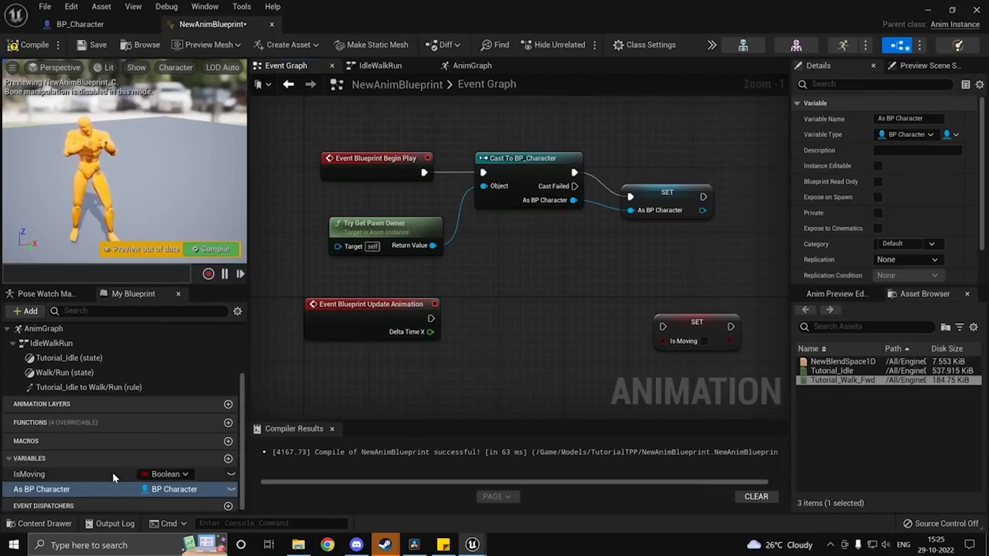
# Step: Rename the As BP Character variable to CharacterReference and align its Set node with the cast node
pyautogui.doubleClick(92, 483)
pyautogui.write('Character')
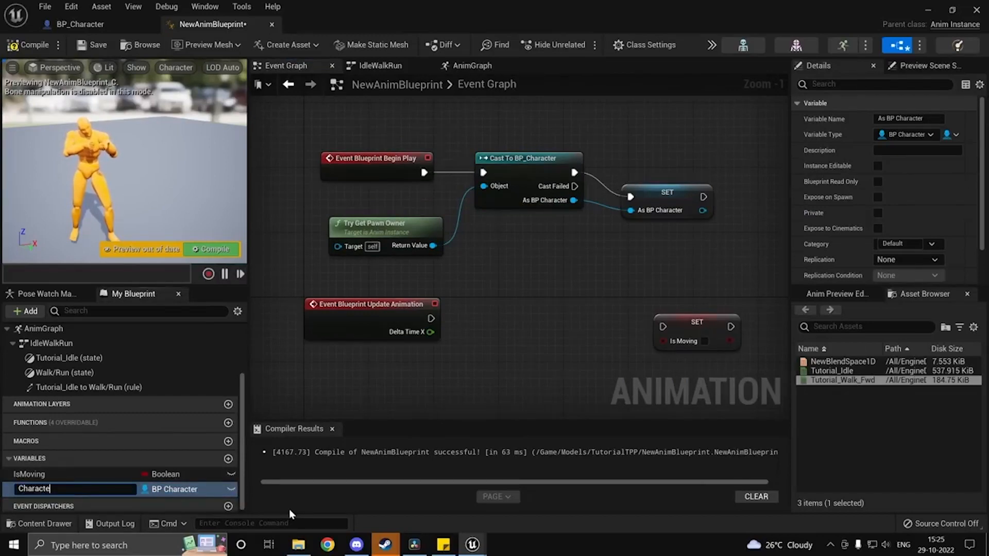
pyautogui.press('Return')
pyautogui.click(85, 490)
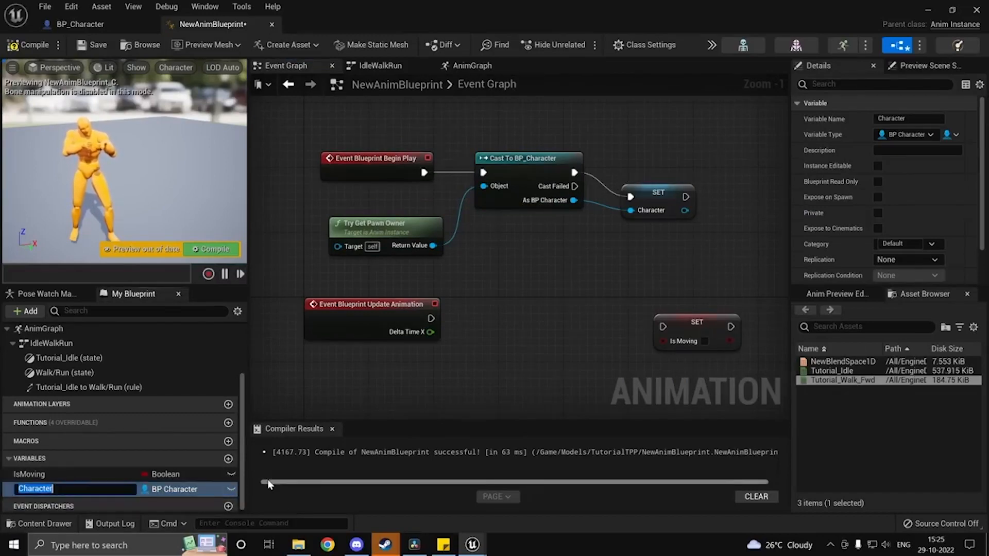
pyautogui.write('CharacterReference')
pyautogui.press('Return')
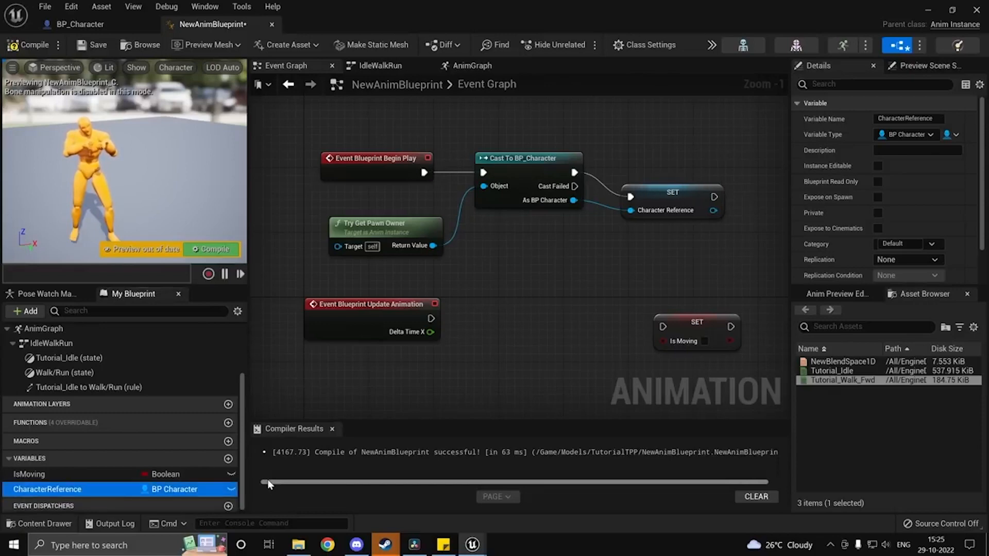
pyautogui.moveTo(697, 194); pyautogui.dragTo(682, 165)
pyautogui.click(637, 280)
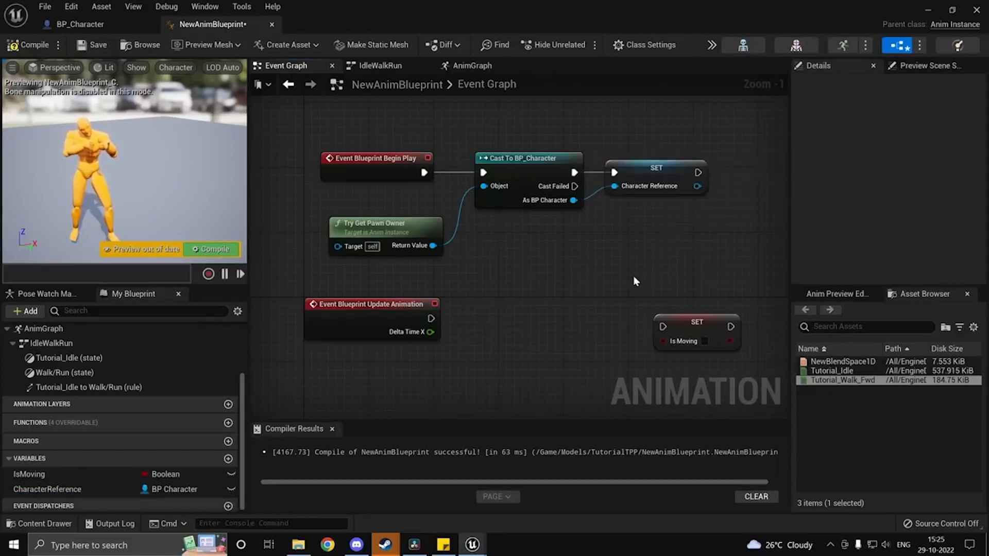
# Step: Add a CharacterReference getter, convert it to a validated get, and connect it to Event Blueprint Update Animation's execution output
pyautogui.moveTo(636, 280); pyautogui.dragTo(534, 291, button='right')
pyautogui.keyDown('ctrl'); pyautogui.moveTo(78, 489); pyautogui.dragTo(383, 360); pyautogui.keyUp('ctrl')
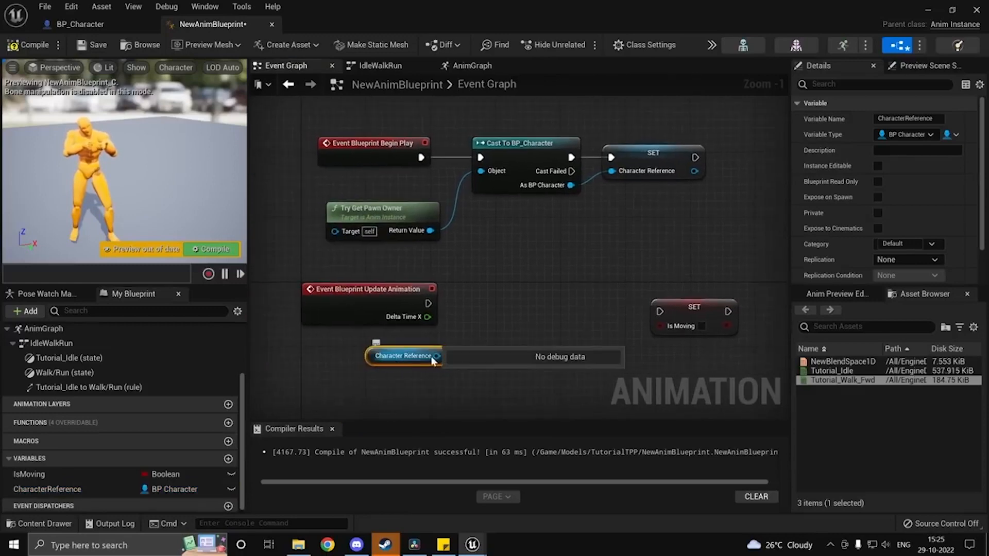
pyautogui.rightClick(406, 357)
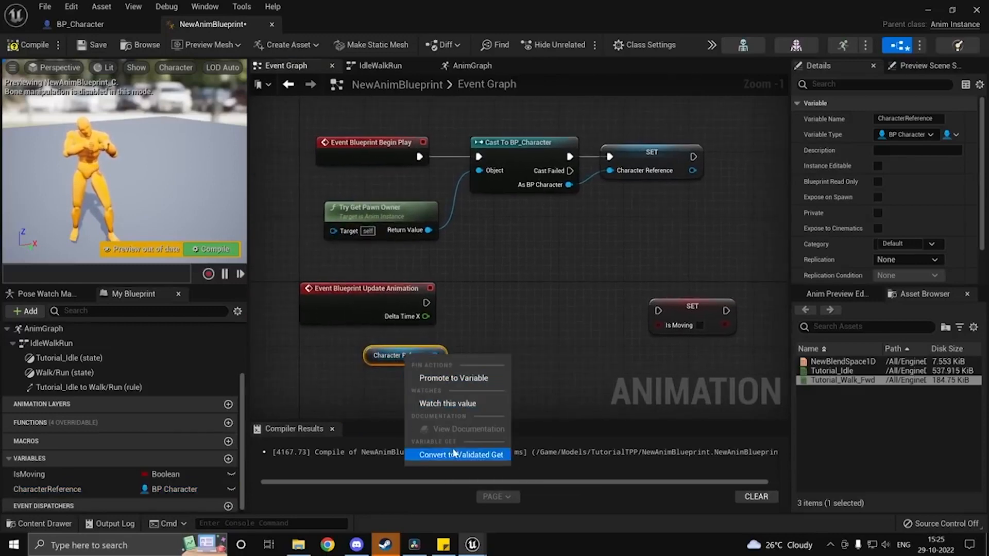
pyautogui.click(454, 454)
pyautogui.moveTo(400, 353); pyautogui.dragTo(489, 287)
pyautogui.moveTo(426, 303); pyautogui.dragTo(463, 303)
# Step: Add a Get Velocity node fed by the Character Reference output of the validated get
pyautogui.moveTo(659, 331); pyautogui.dragTo(512, 306, button='right')
pyautogui.moveTo(401, 305); pyautogui.dragTo(436, 355)
pyautogui.click(392, 355)
pyautogui.moveTo(380, 366); pyautogui.dragTo(435, 368, button='right')
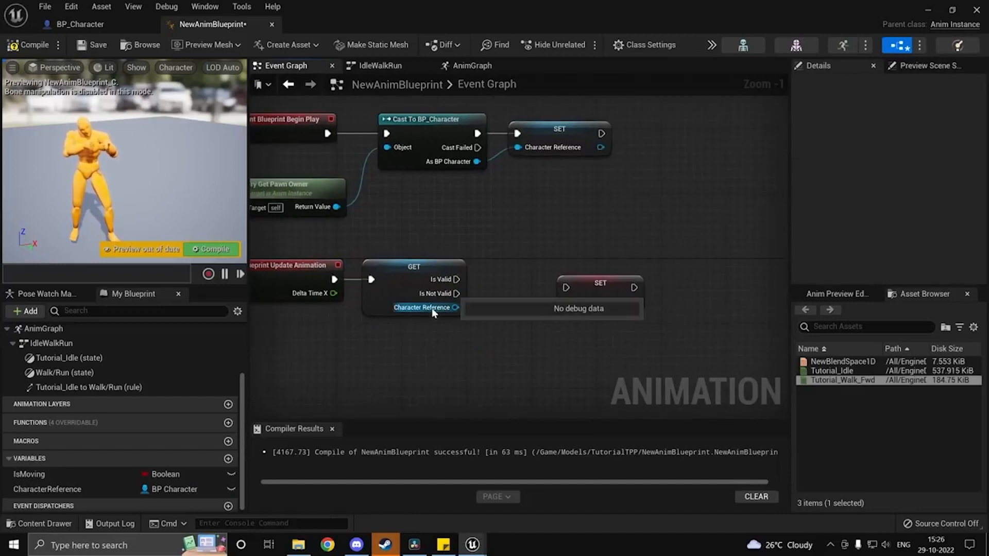
pyautogui.moveTo(432, 312); pyautogui.dragTo(483, 344)
pyautogui.write('get spe')
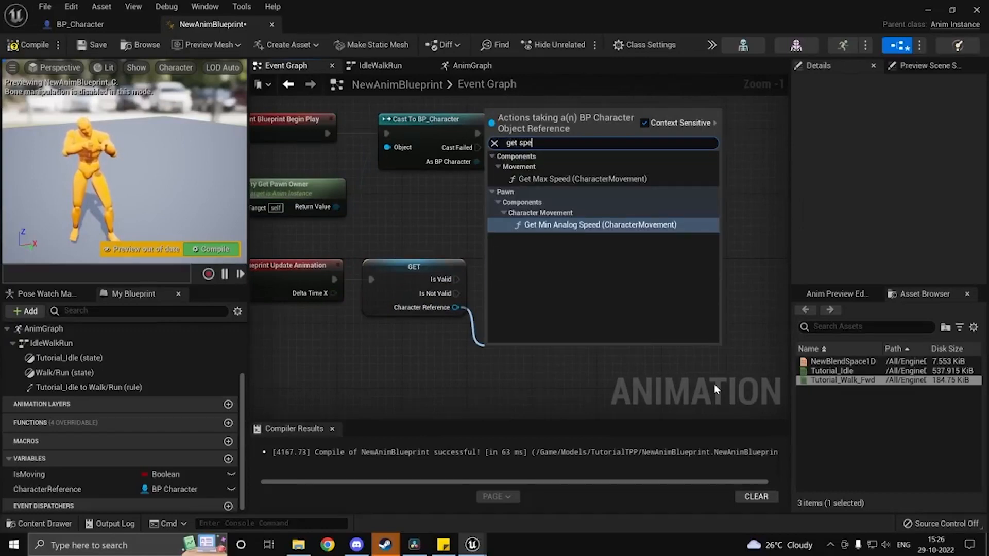
pyautogui.press('BackSpace')
pyautogui.press('BackSpace')
pyautogui.press('BackSpace')
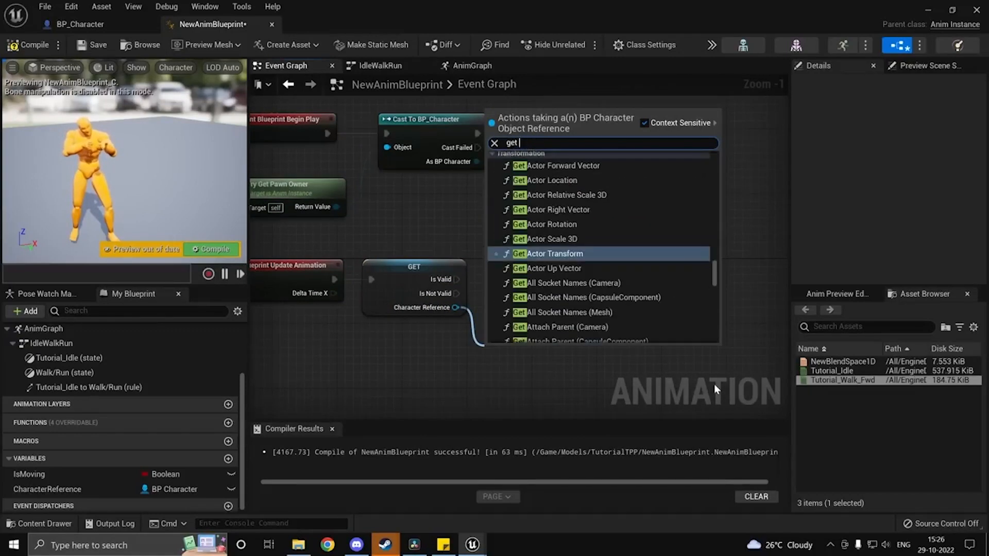
pyautogui.write('veloc')
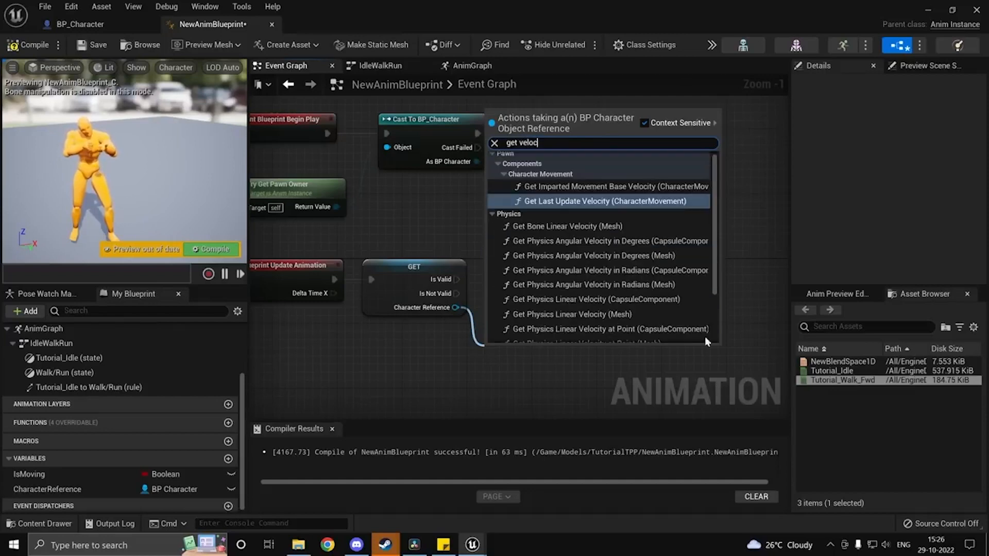
pyautogui.scroll(-3, 671, 323)
pyautogui.click(598, 338)
# Step: Add a Vector Length node fed by Get Velocity's Return Value
pyautogui.moveTo(526, 360); pyautogui.dragTo(505, 363)
pyautogui.write('l')
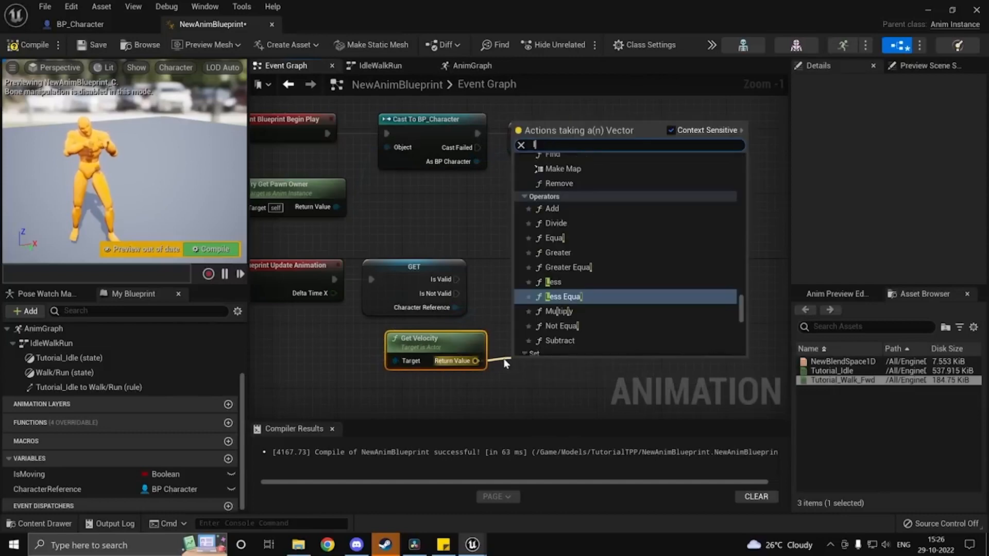
pyautogui.write('ength')
pyautogui.press('Return')
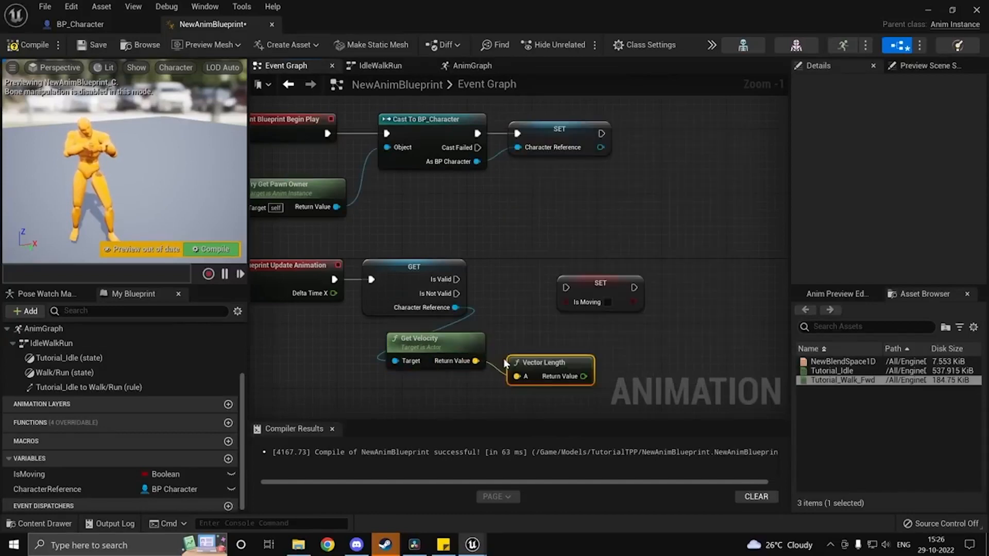
# Step: Feed the vector length through a greater-than-0.0 comparison into Set IsMoving, run that node from Is Valid, and compile
pyautogui.moveTo(550, 359); pyautogui.dragTo(621, 355)
pyautogui.write('>')
pyautogui.press('Return')
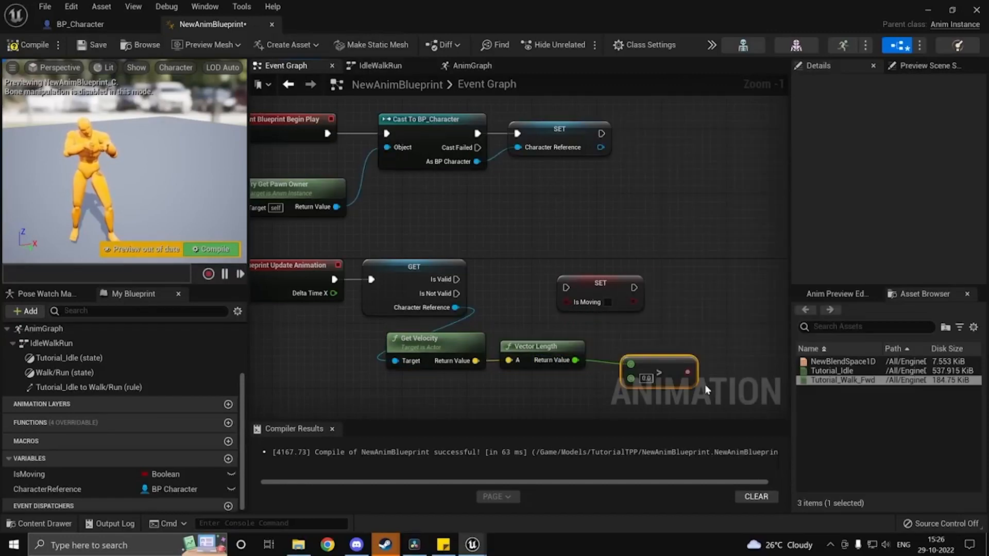
pyautogui.moveTo(687, 372); pyautogui.dragTo(456, 279)
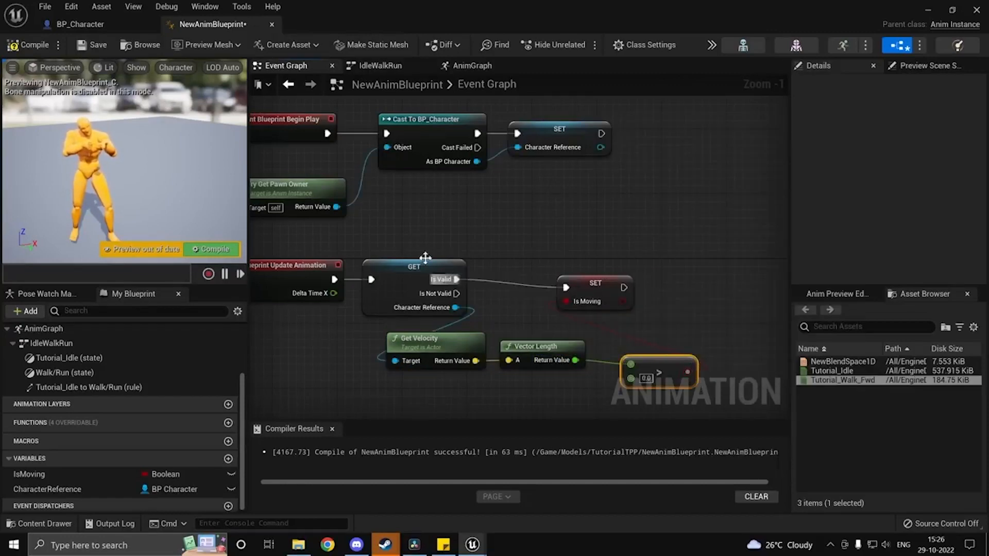
pyautogui.click(19, 44)
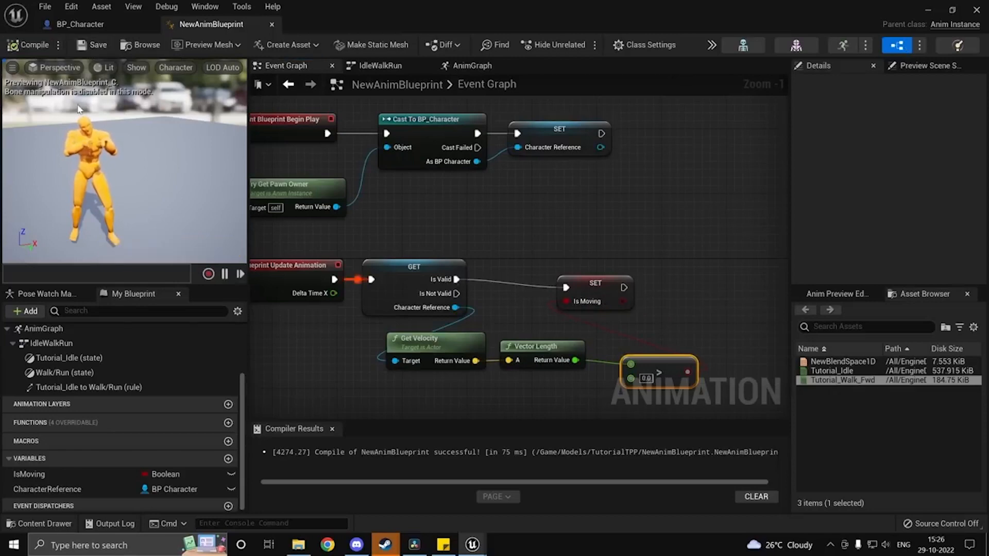
# Step: Play the level and walk the character forward to test the switch between idle and walk animations
pyautogui.click(93, 30)
pyautogui.click(927, 11)
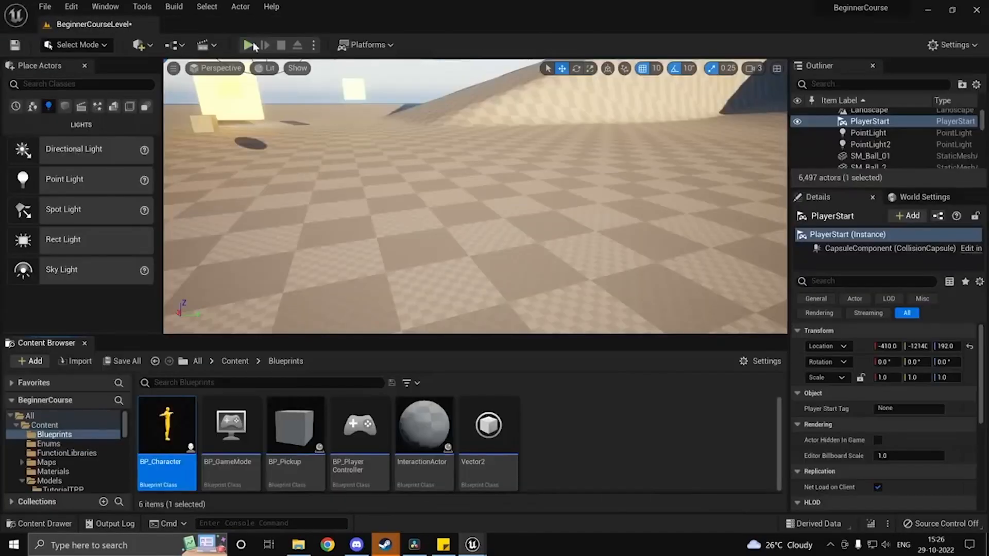
pyautogui.click(249, 45)
pyautogui.click(517, 152)
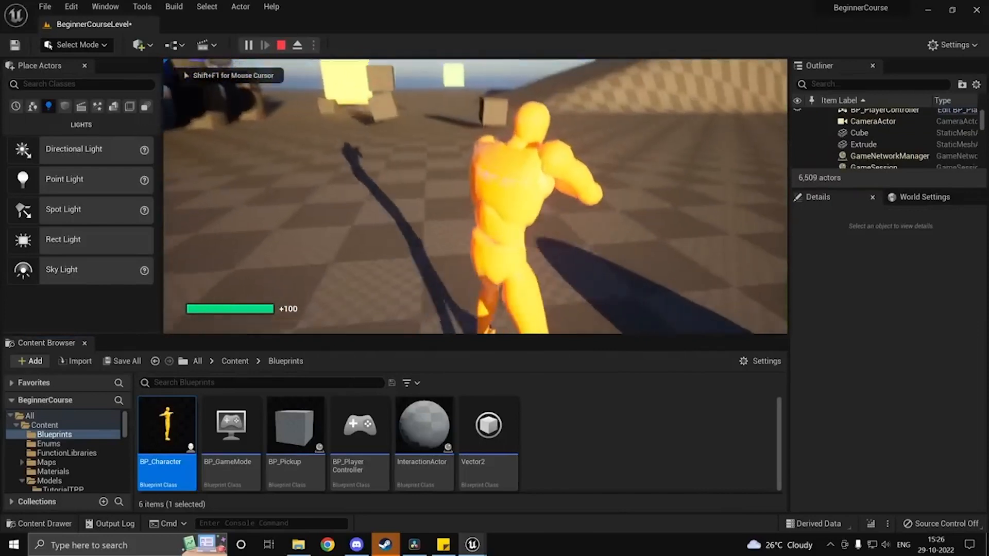
pyautogui.press('w')
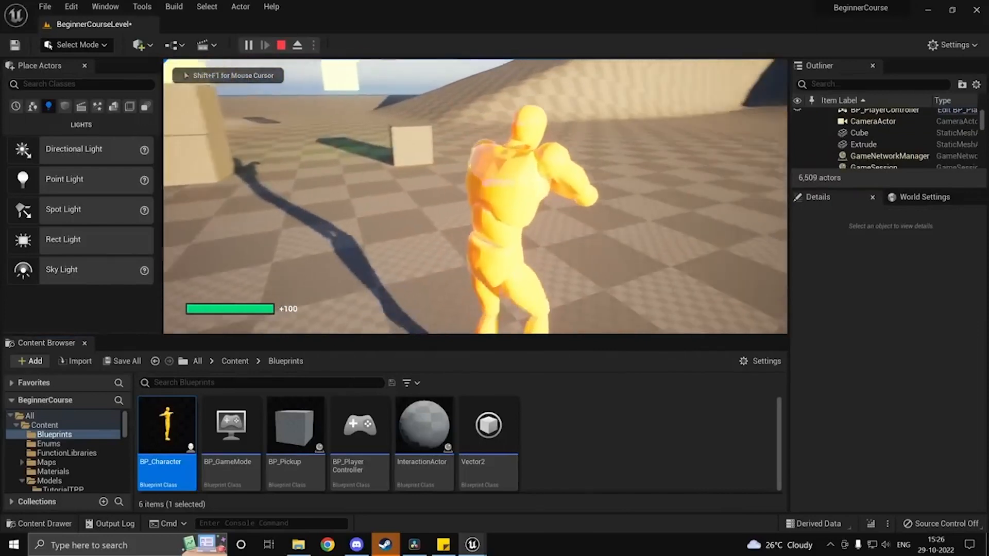
pyautogui.press('w')
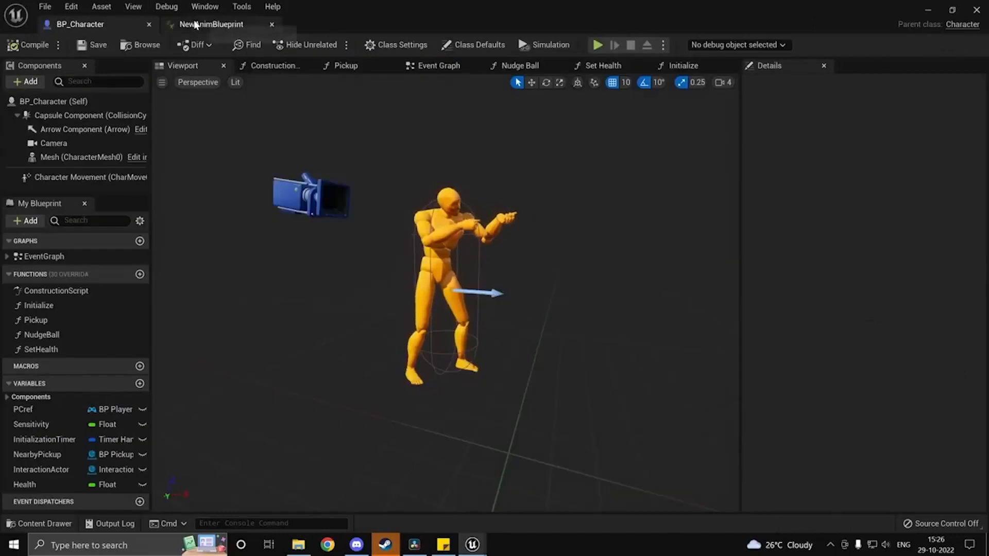
# Step: In the IdleWalkRun state machine, add a transition from Walk/Run back to Tutorial_Idle
pyautogui.click(211, 25)
pyautogui.click(380, 66)
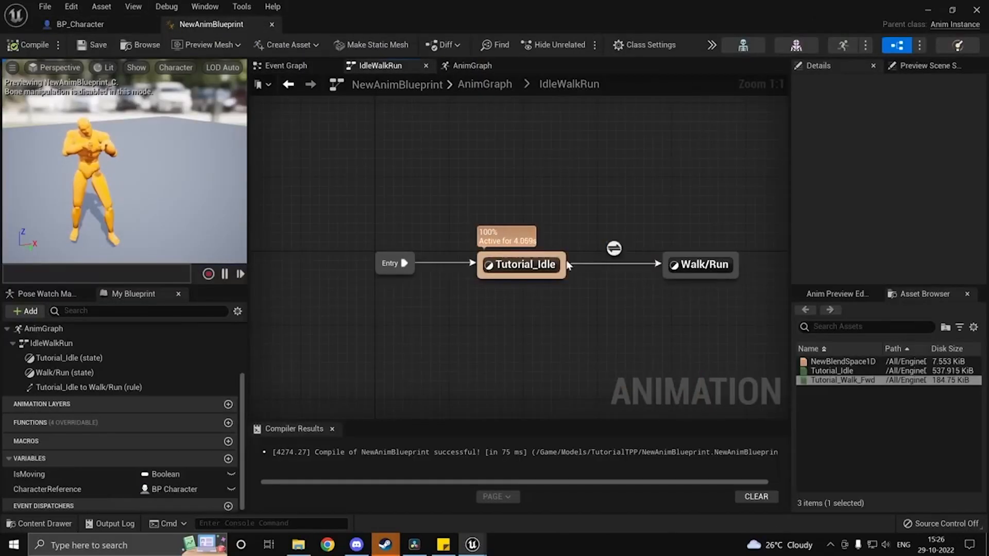
pyautogui.click(531, 273)
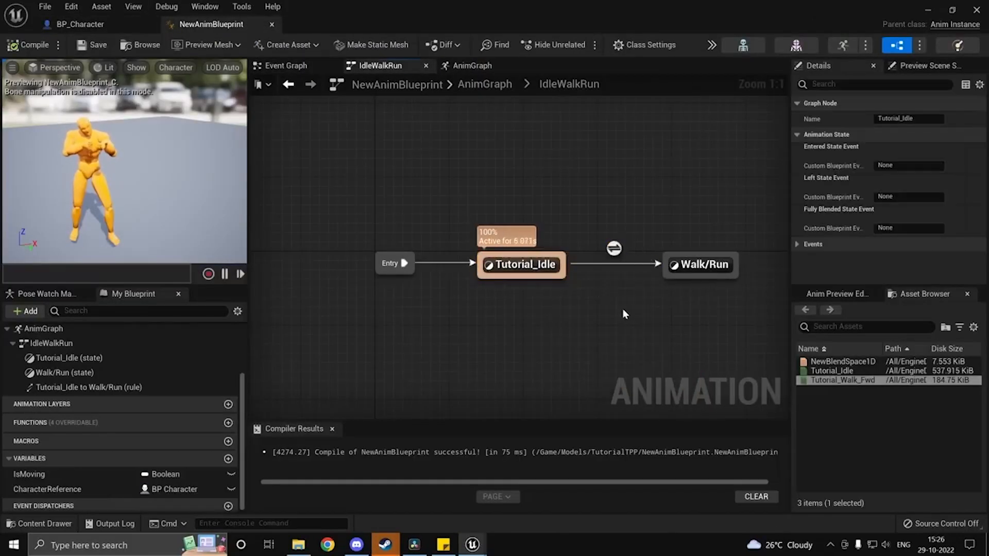
pyautogui.click(515, 294)
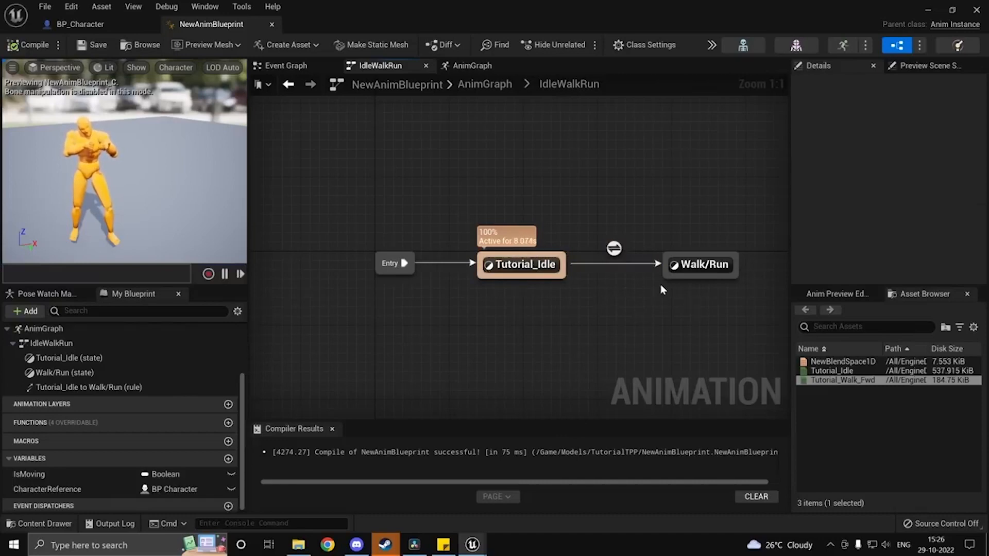
pyautogui.moveTo(669, 276); pyautogui.dragTo(554, 272)
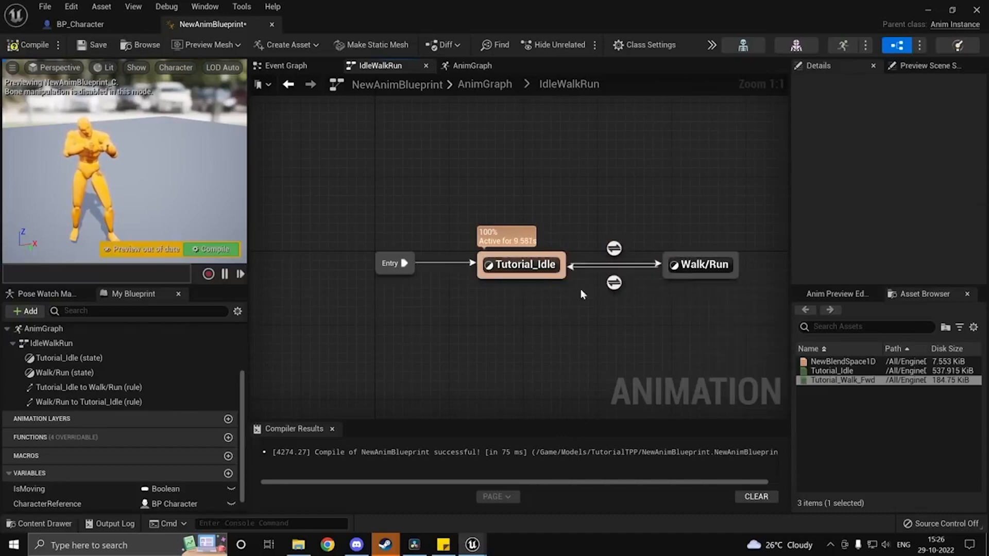
# Step: In the Walk/Run to Tutorial_Idle rule, feed IsMoving through a NOT Boolean node into Can Enter Transition, and compile and save
pyautogui.doubleClick(613, 283)
pyautogui.moveTo(147, 490); pyautogui.dragTo(511, 267)
pyautogui.write('!')
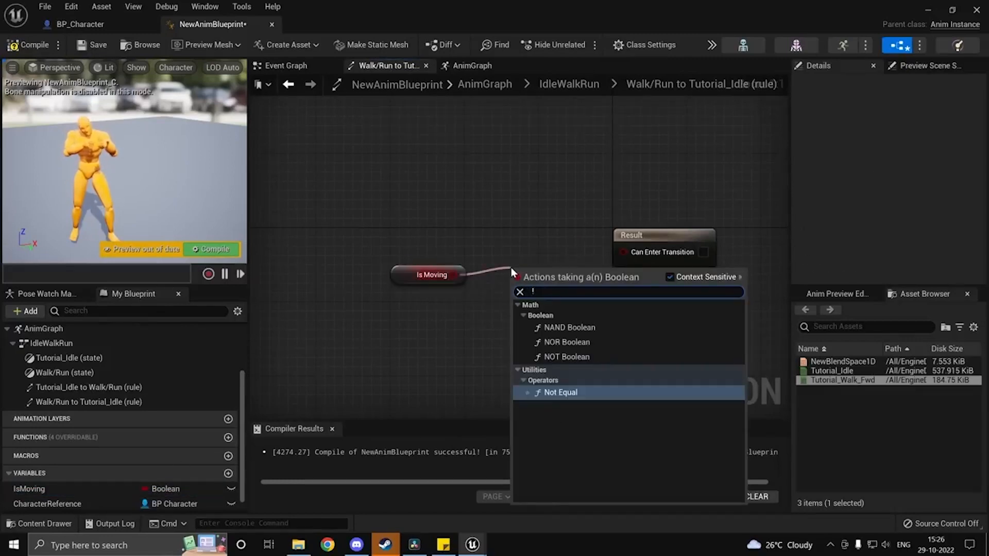
pyautogui.press('Up')
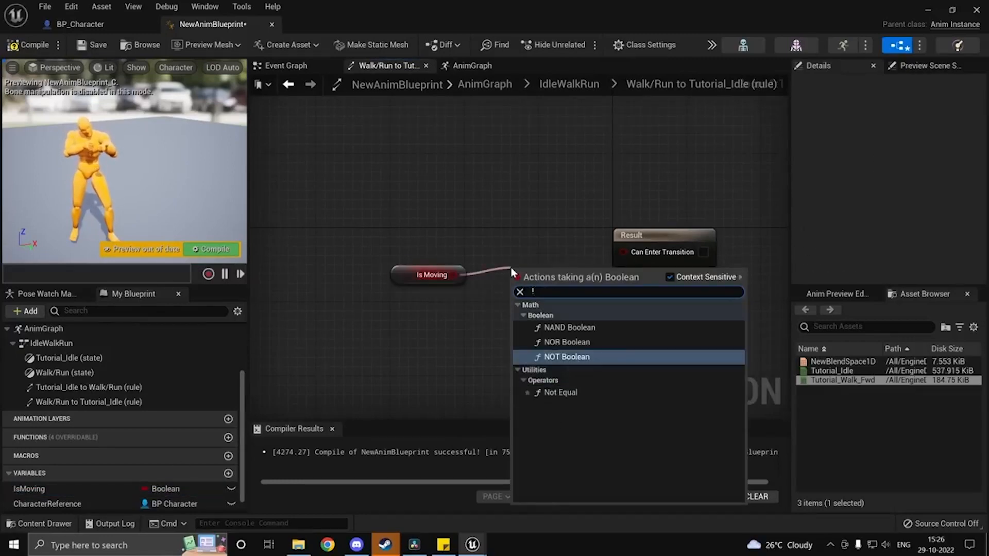
pyautogui.press('Return')
pyautogui.moveTo(597, 277); pyautogui.dragTo(625, 256)
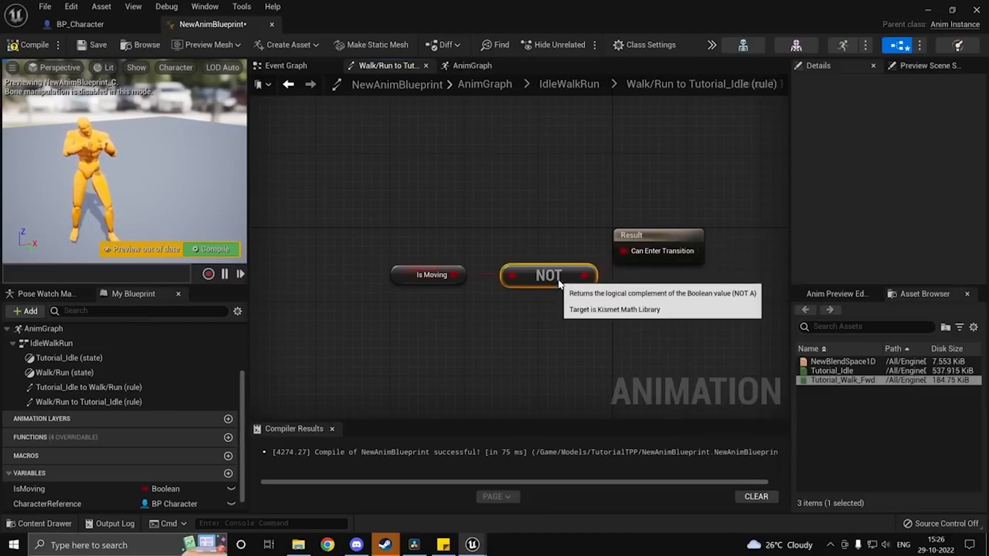
pyautogui.moveTo(558, 276); pyautogui.dragTo(530, 275)
pyautogui.click(31, 45)
pyautogui.click(93, 44)
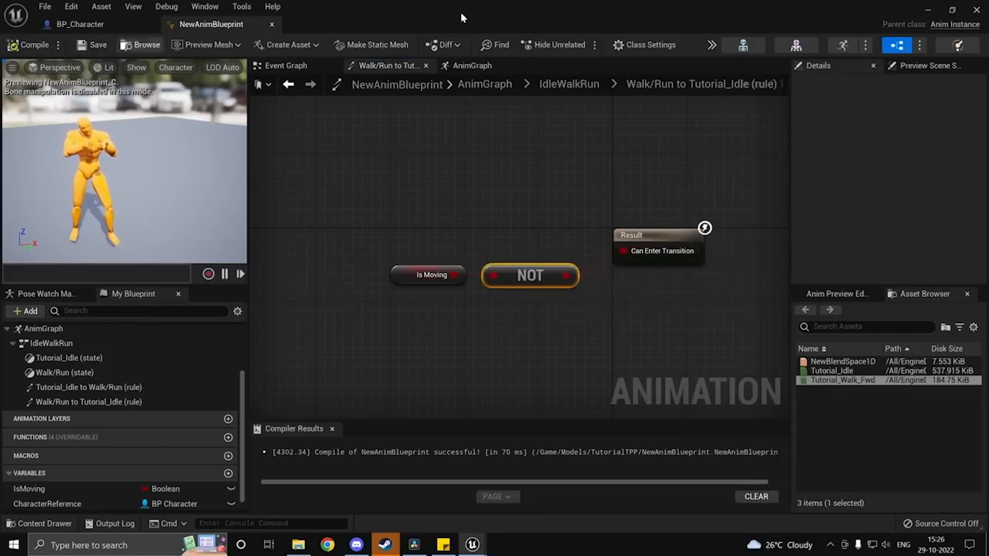
# Step: Play the level again and walk the character to check the return from walking to idle
pyautogui.click(928, 10)
pyautogui.click(248, 45)
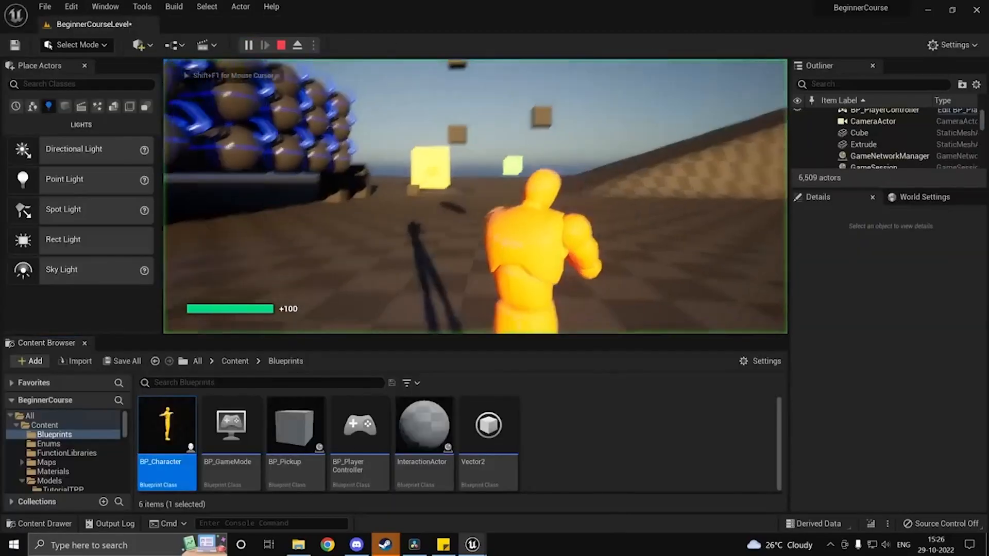
pyautogui.press('w')
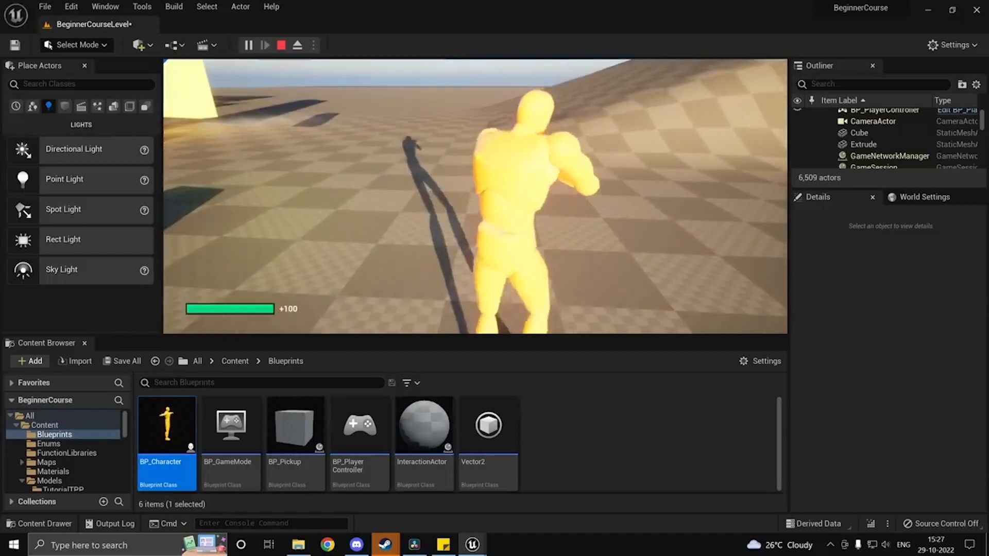
pyautogui.press('Escape')
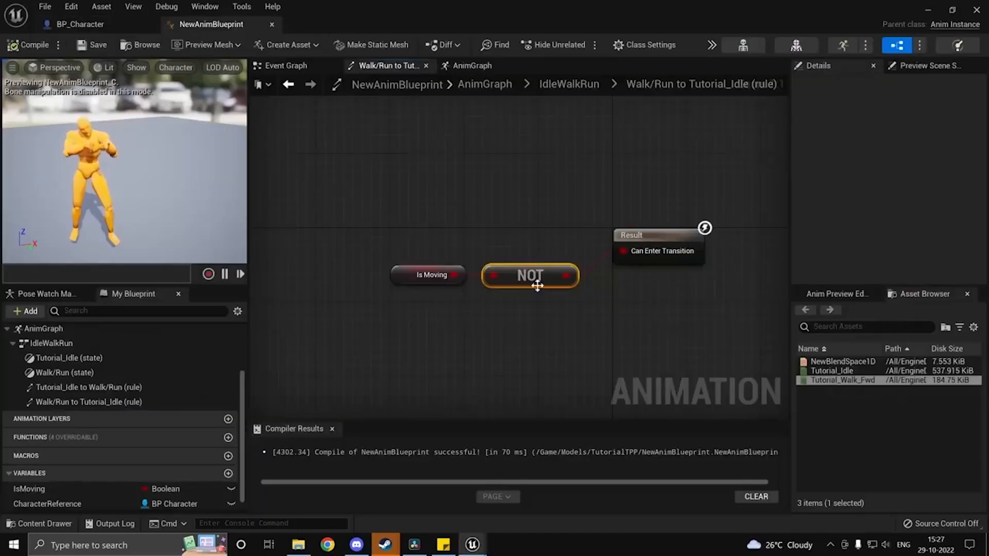
# Step: Move the IsMoving and NOT nodes together so they line up with the Result node
pyautogui.moveTo(560, 304); pyautogui.dragTo(552, 284, button='right')
pyautogui.keyDown('ctrl'); pyautogui.click(424, 250); pyautogui.keyUp('ctrl')
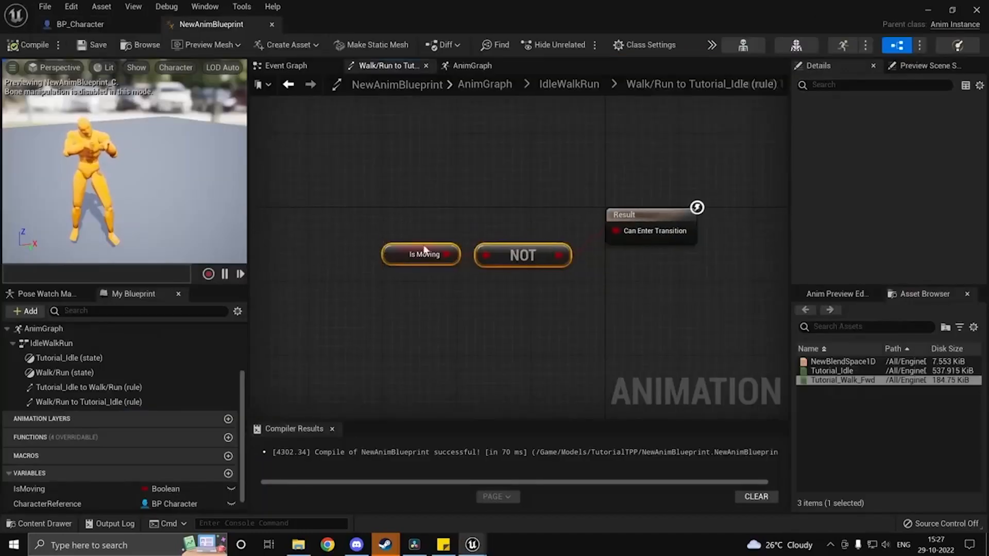
pyautogui.moveTo(522, 262); pyautogui.dragTo(529, 236)
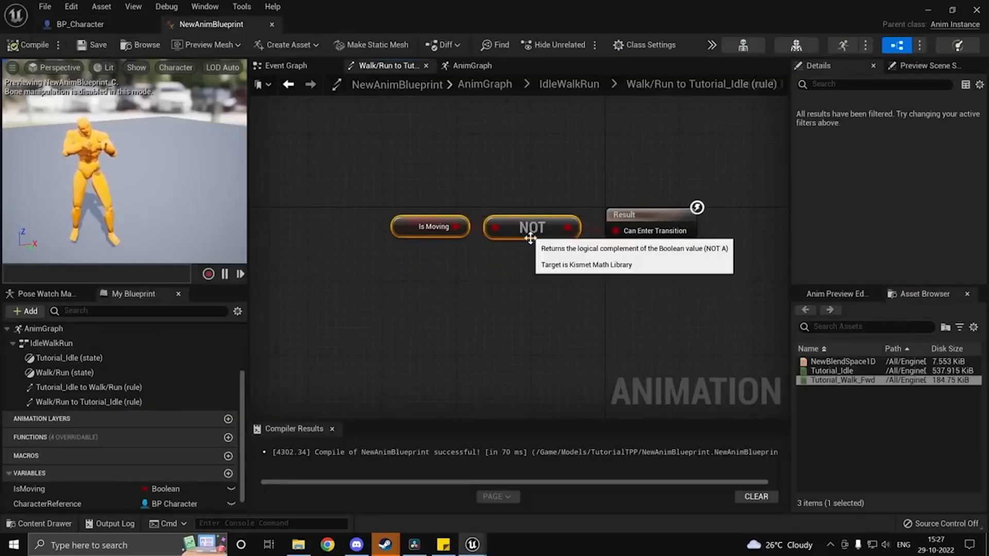
# Step: Deselect the IsMoving and NOT nodes and compile the animation blueprint
pyautogui.click(494, 242)
pyautogui.click(24, 48)
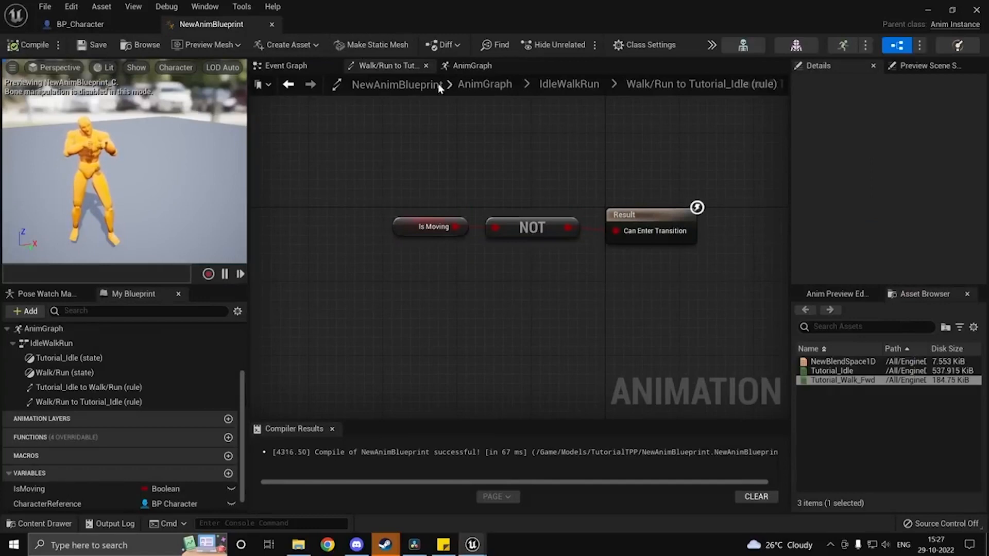
pyautogui.click(467, 67)
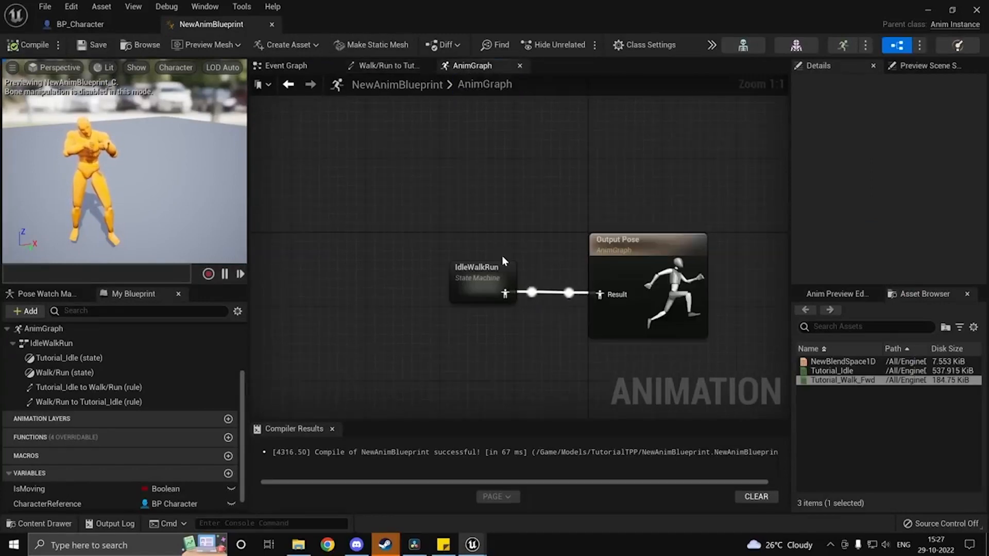
pyautogui.click(849, 416)
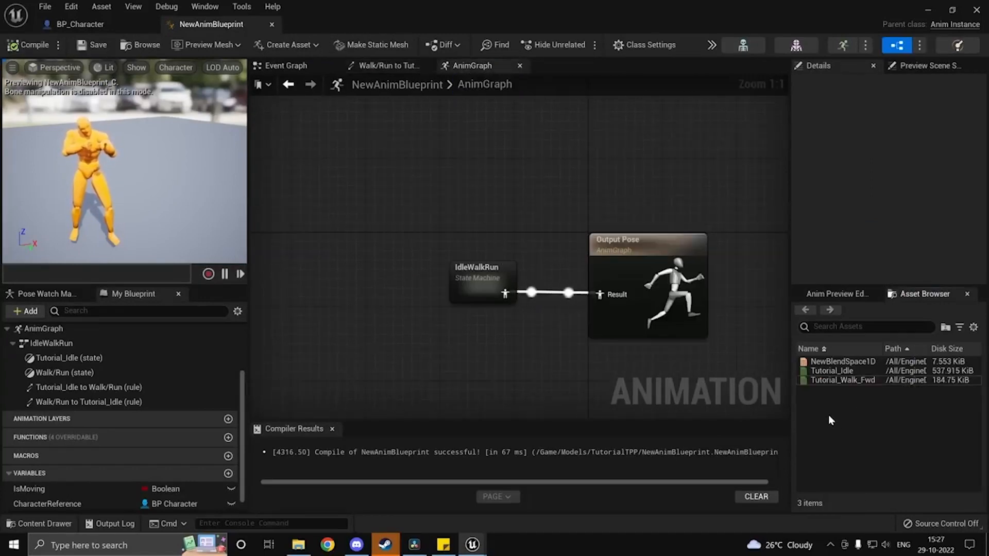
pyautogui.click(927, 17)
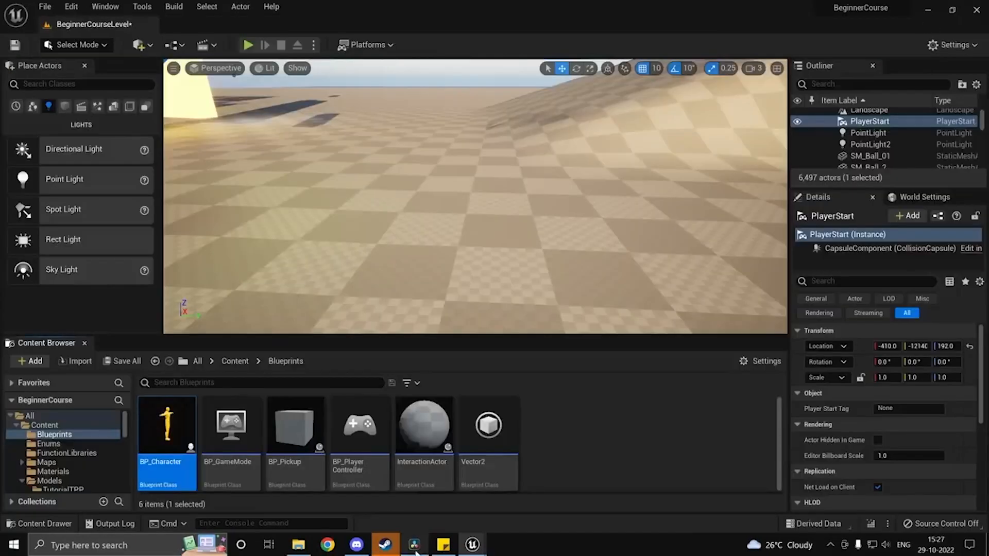
pyautogui.click(604, 468)
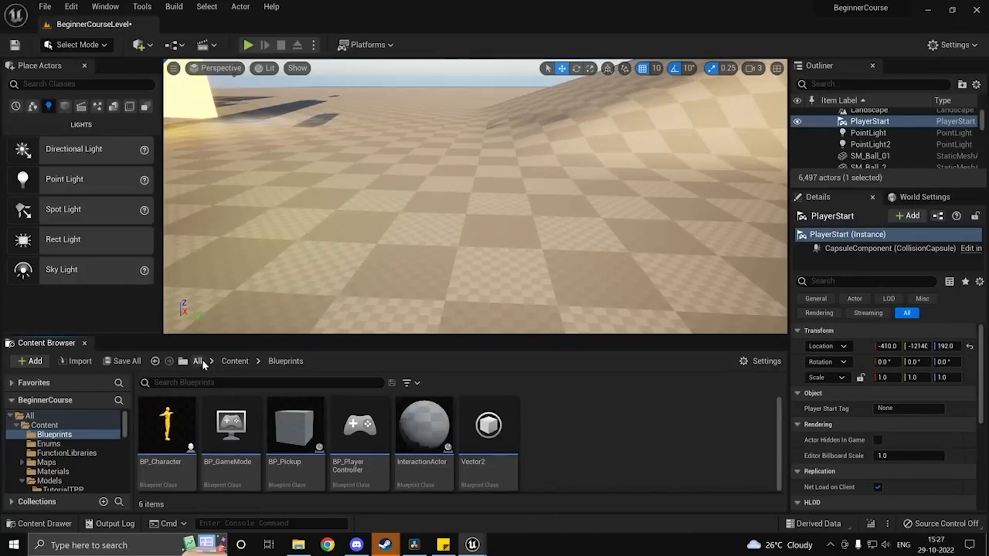
pyautogui.click(234, 361)
pyautogui.click(489, 442)
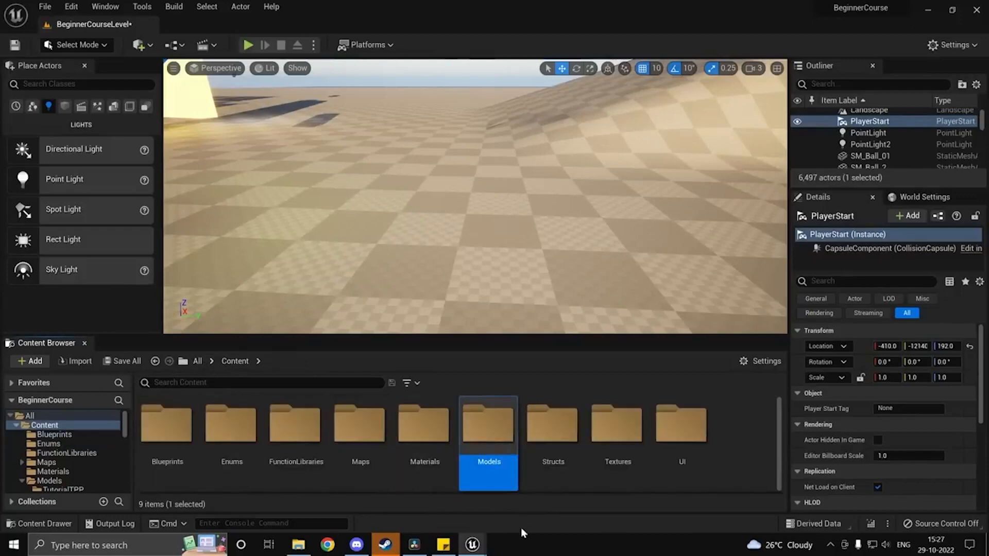
pyautogui.hotkey('alt', 'Tab')
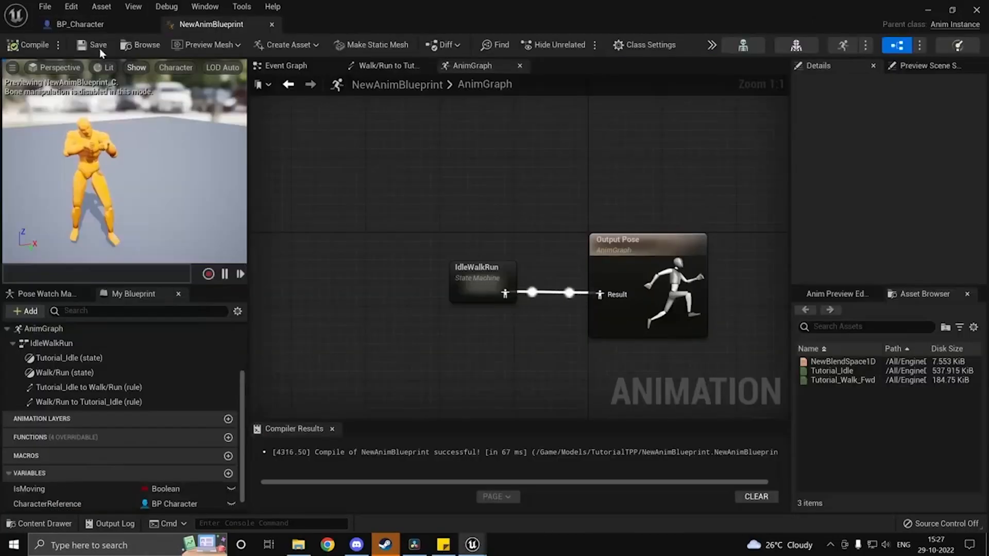
pyautogui.click(387, 65)
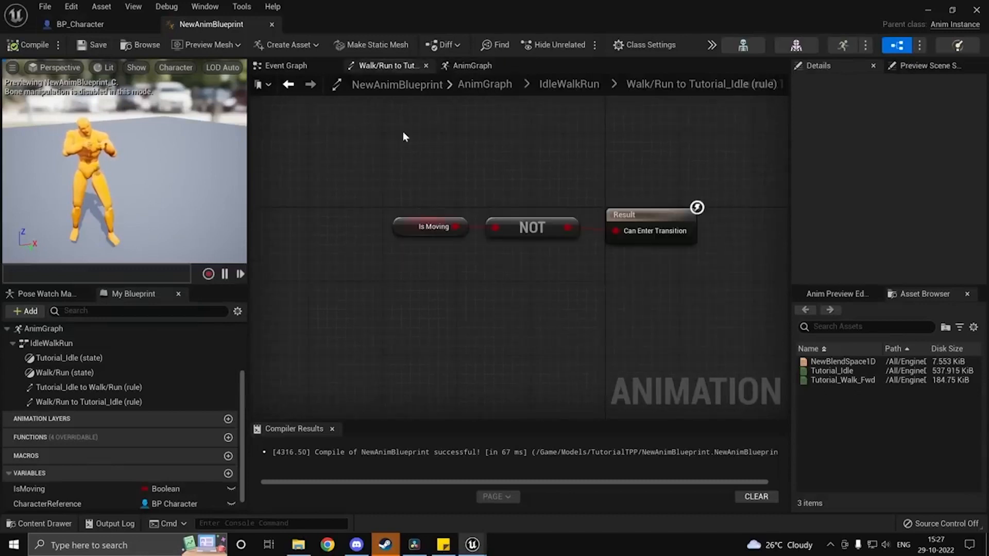
pyautogui.click(289, 66)
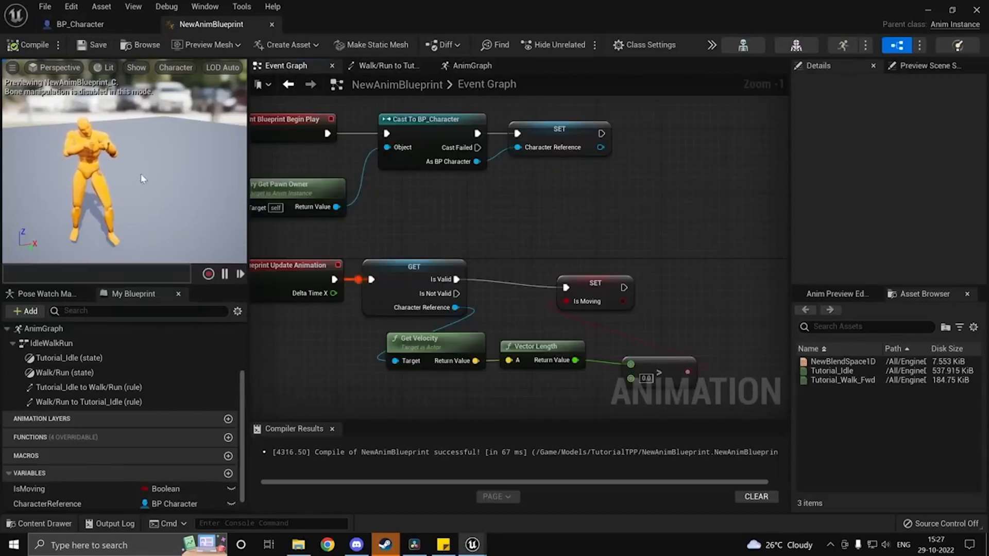
pyautogui.click(386, 65)
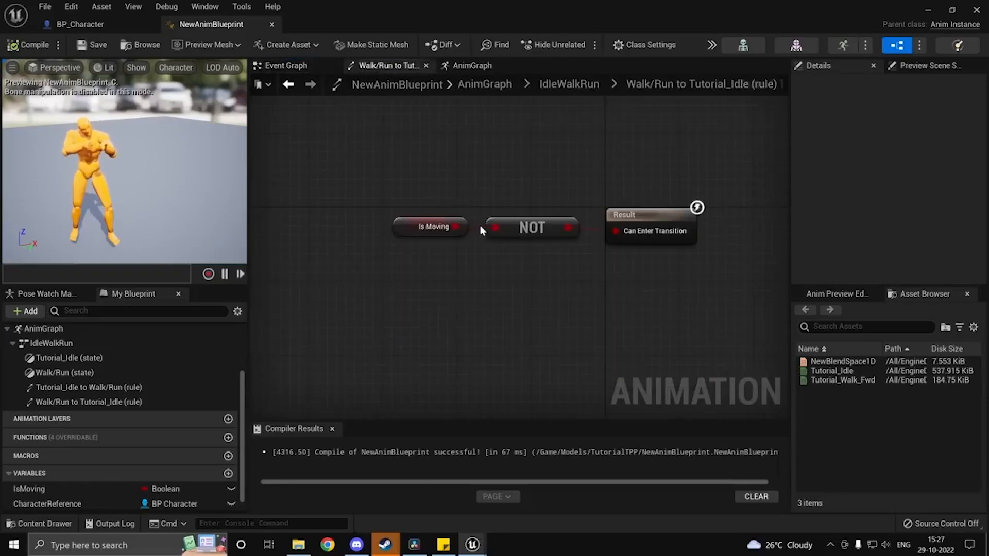
# Step: In the IdleWalkRun state machine, add a state named Jumping and a transition to it from Tutorial_Idle
pyautogui.click(486, 84)
pyautogui.moveTo(493, 201); pyautogui.dragTo(503, 197, button='right')
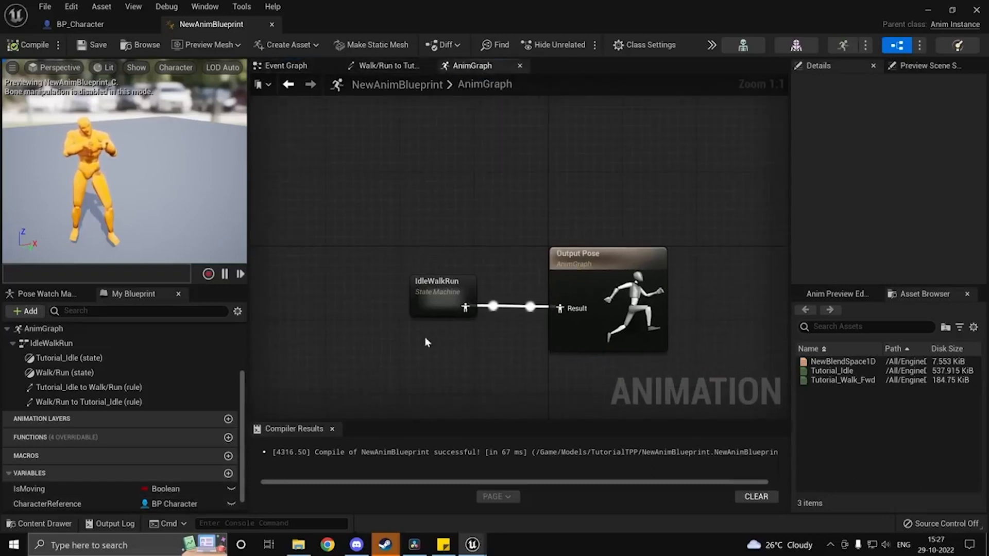
pyautogui.moveTo(393, 225); pyautogui.dragTo(471, 181, button='right')
pyautogui.doubleClick(517, 242)
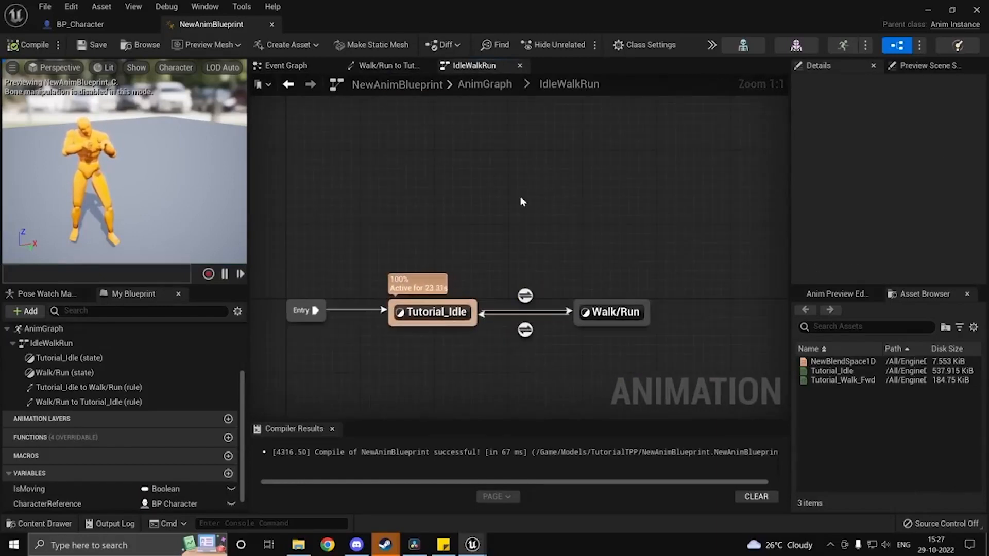
pyautogui.rightClick(520, 201)
pyautogui.click(566, 238)
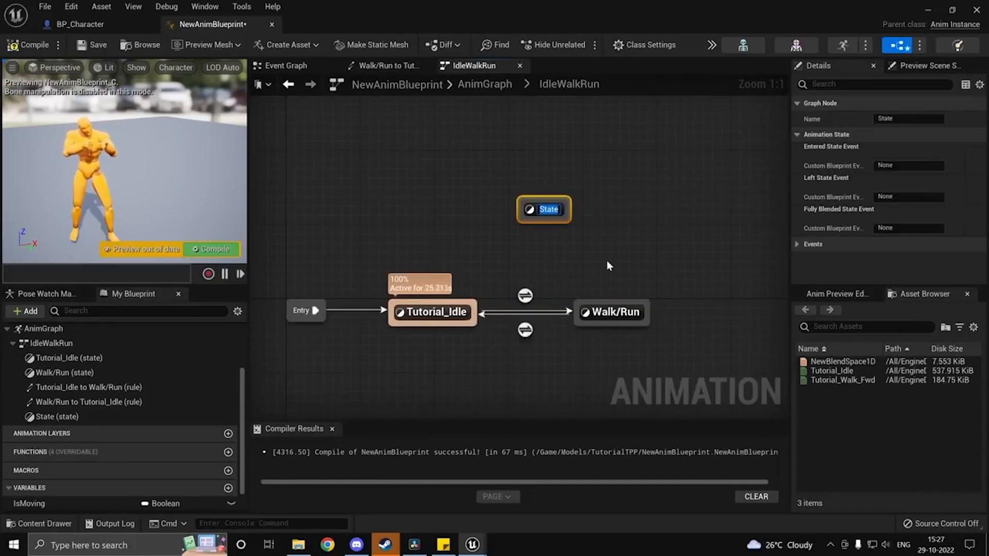
pyautogui.write('Jumping')
pyautogui.press('Return')
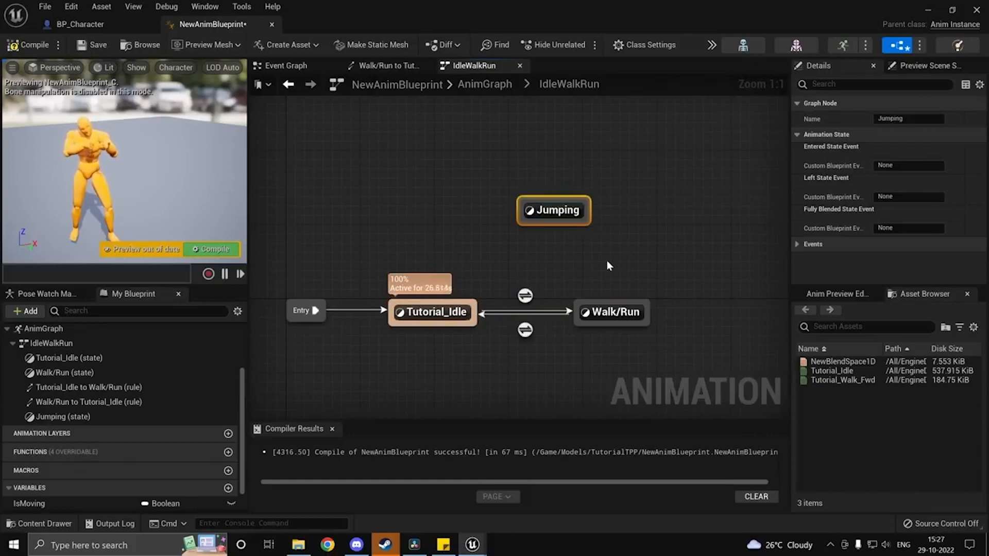
pyautogui.click(648, 279)
pyautogui.moveTo(477, 302); pyautogui.dragTo(523, 219)
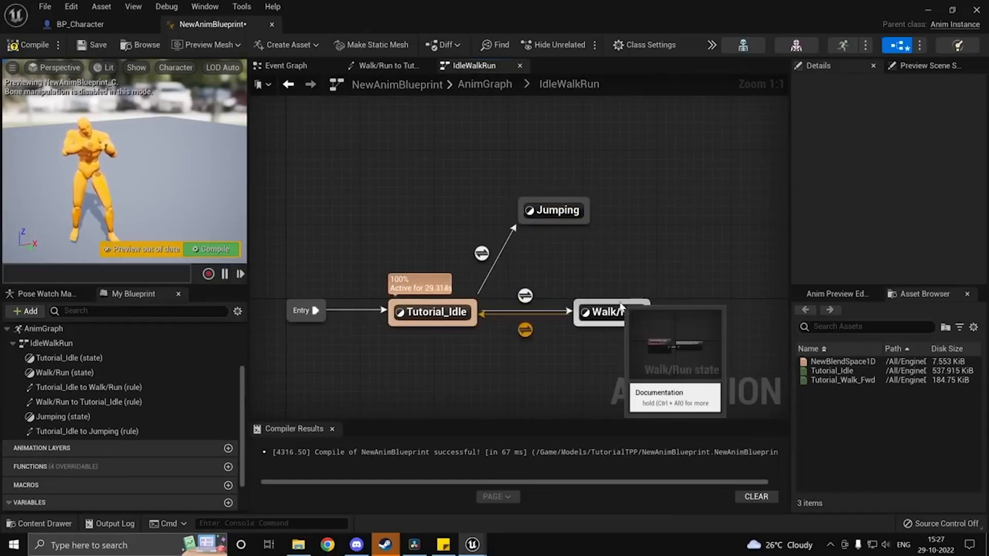
# Step: Delete the Jumping state together with its transition, and compile and save the animation blueprint
pyautogui.moveTo(620, 307); pyautogui.dragTo(593, 305)
pyautogui.moveTo(635, 192); pyautogui.dragTo(472, 228)
pyautogui.press('Delete')
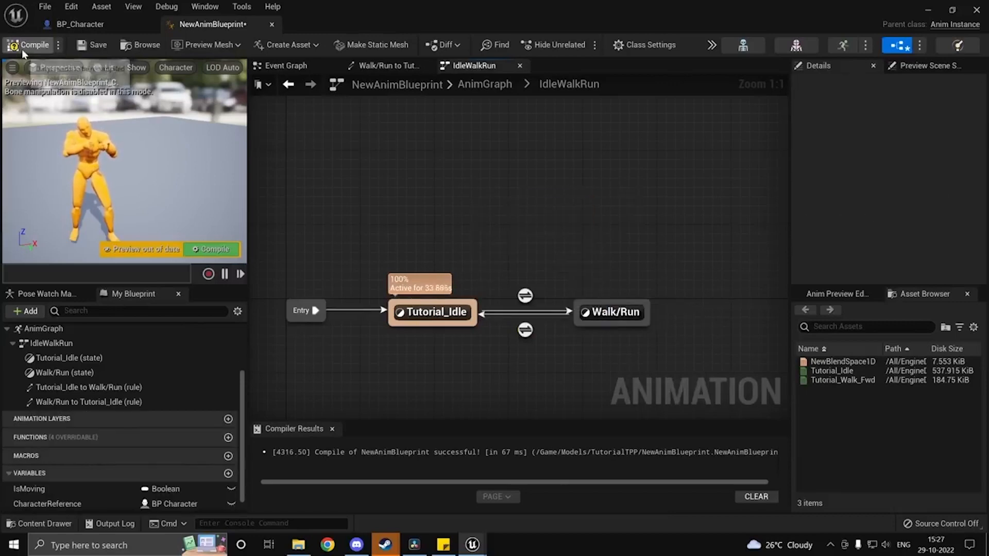
pyautogui.click(28, 45)
pyautogui.click(91, 45)
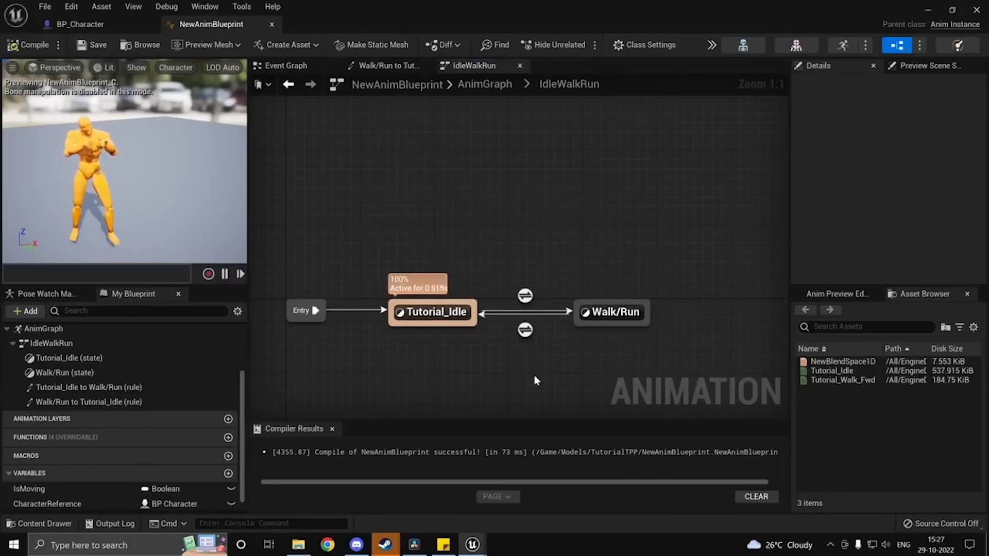
# Step: Return to the level editor and open the Models/TutorialTPP folder in the project content
pyautogui.click(616, 312)
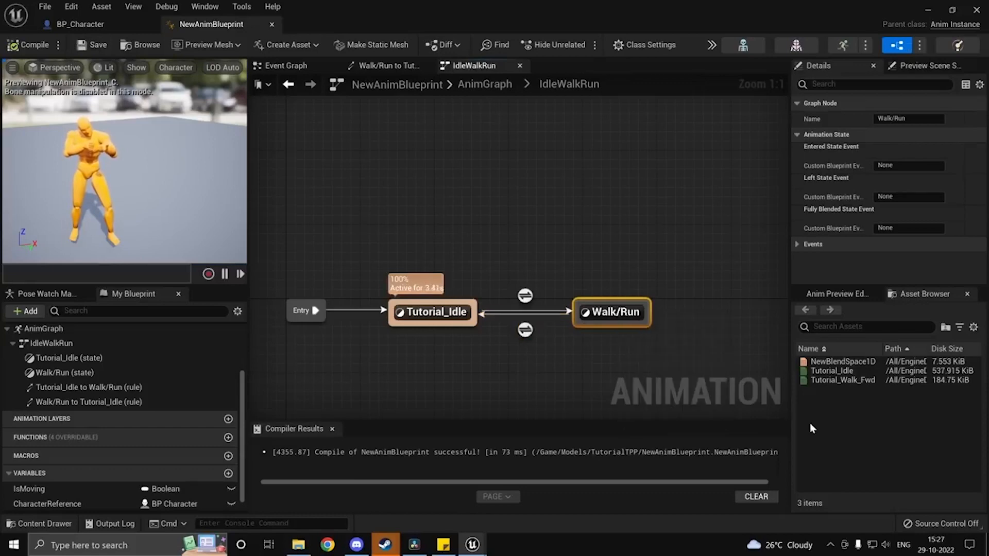
pyautogui.click(976, 10)
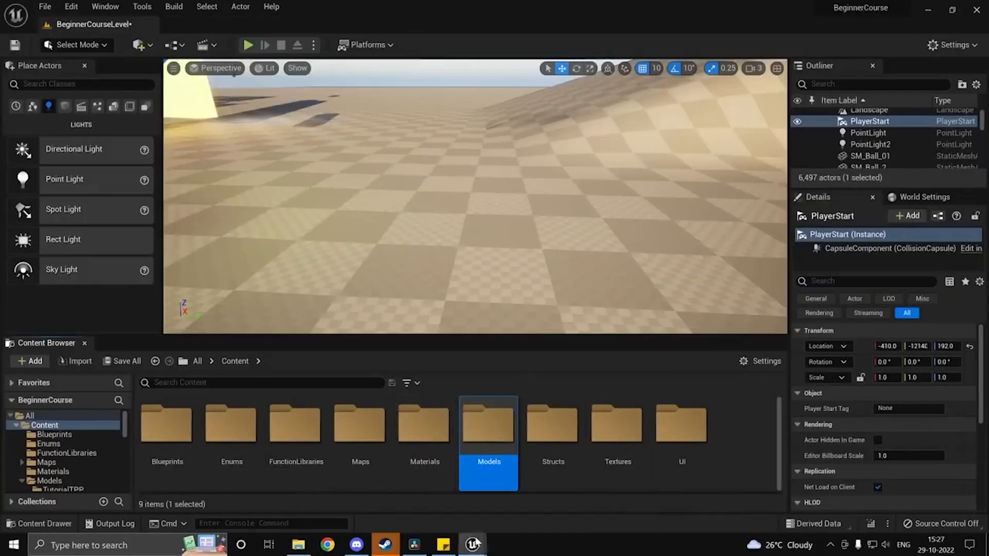
pyautogui.click(415, 484)
pyautogui.doubleClick(502, 448)
pyautogui.doubleClick(166, 424)
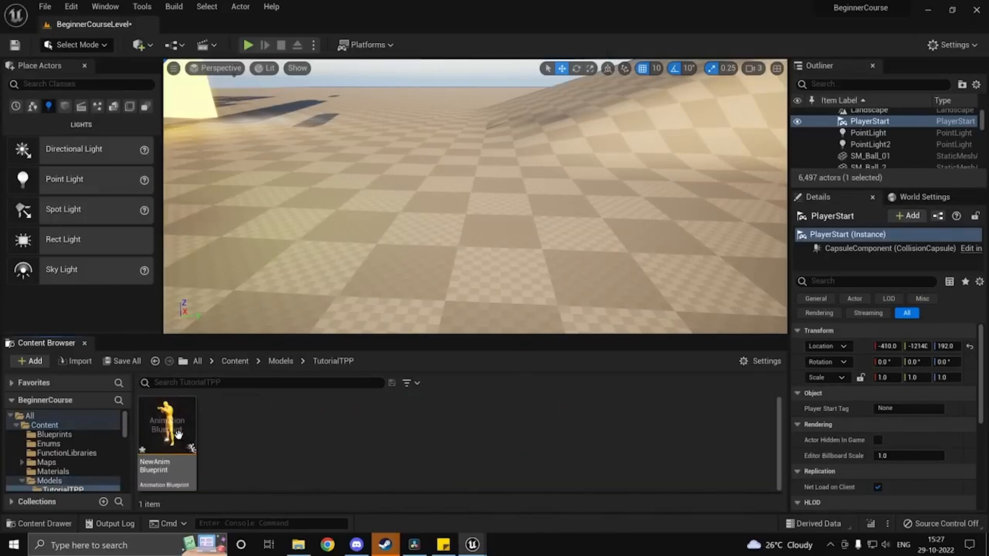
pyautogui.rightClick(281, 444)
pyautogui.write('a')
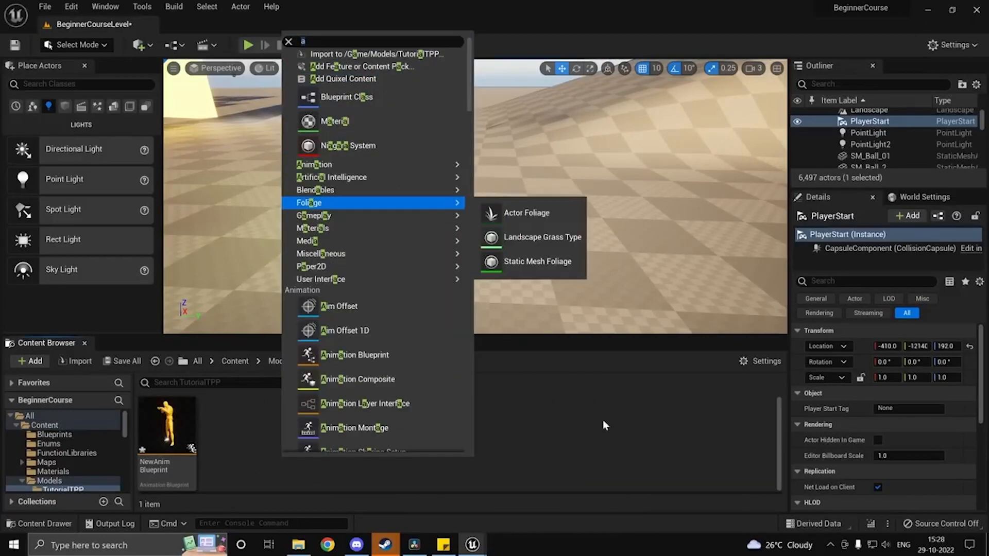
pyautogui.click(539, 410)
# Step: Create a Blend Space in the TutorialTPP folder using TutorialTPP_Skeleton and name it WalkRun
pyautogui.rightClick(538, 411)
pyautogui.moveTo(624, 332)
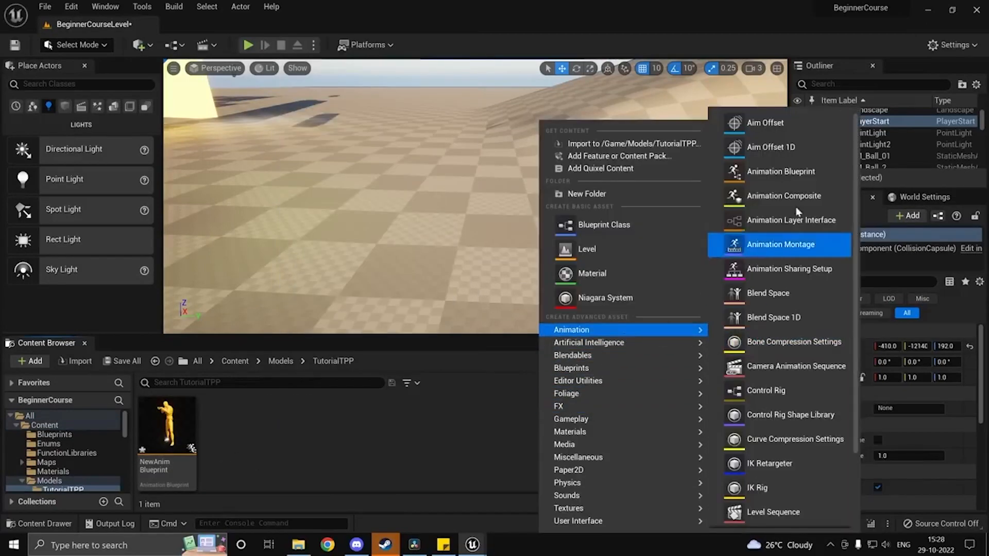
pyautogui.click(809, 293)
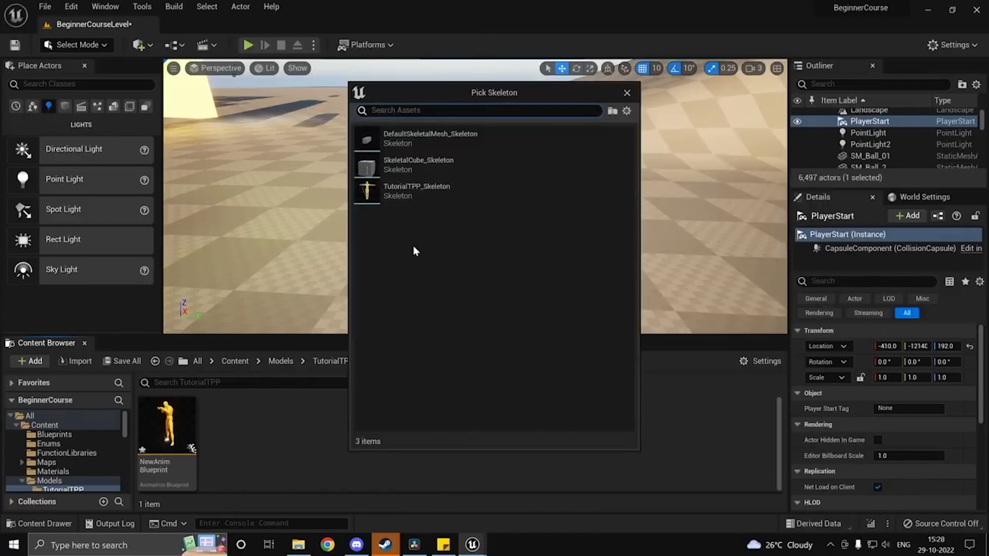
pyautogui.click(412, 192)
pyautogui.moveTo(801, 542)
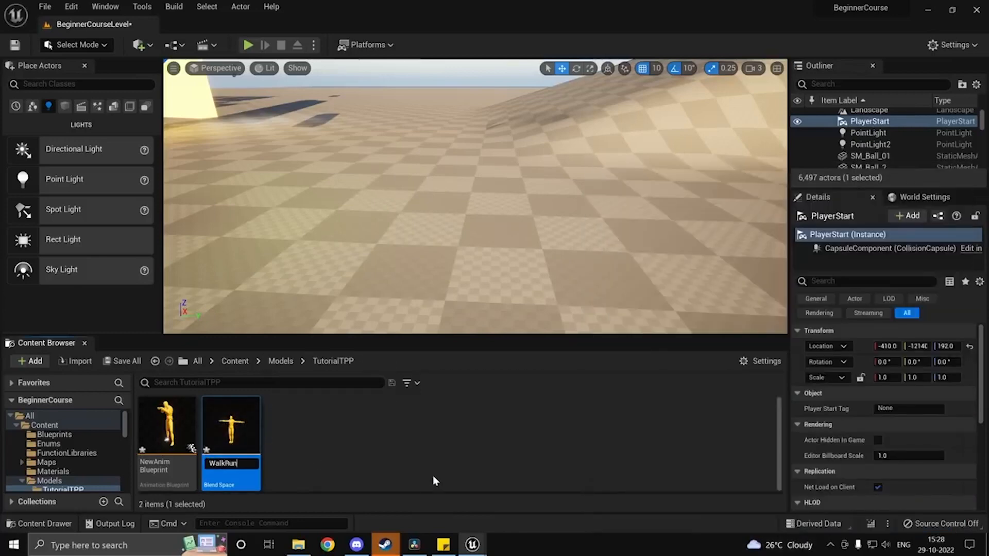
pyautogui.press('Return')
# Step: Open the WalkRun blend space and name its vertical axis Speed
pyautogui.doubleClick(229, 428)
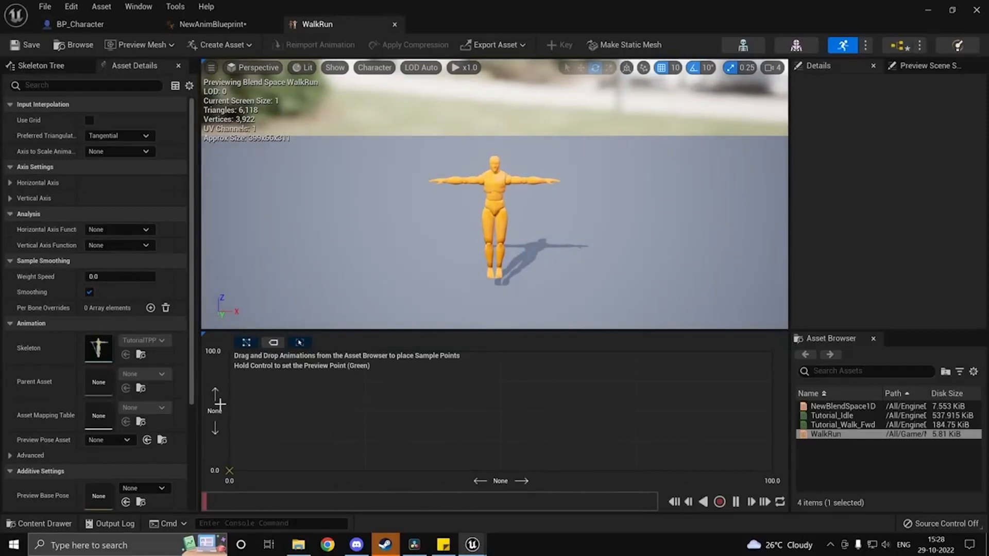
pyautogui.click(11, 183)
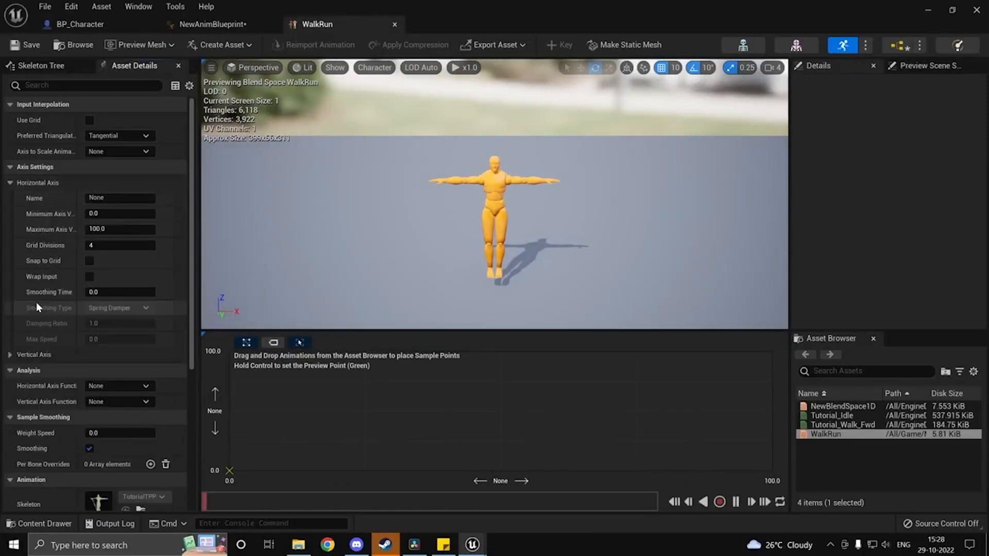
pyautogui.click(12, 355)
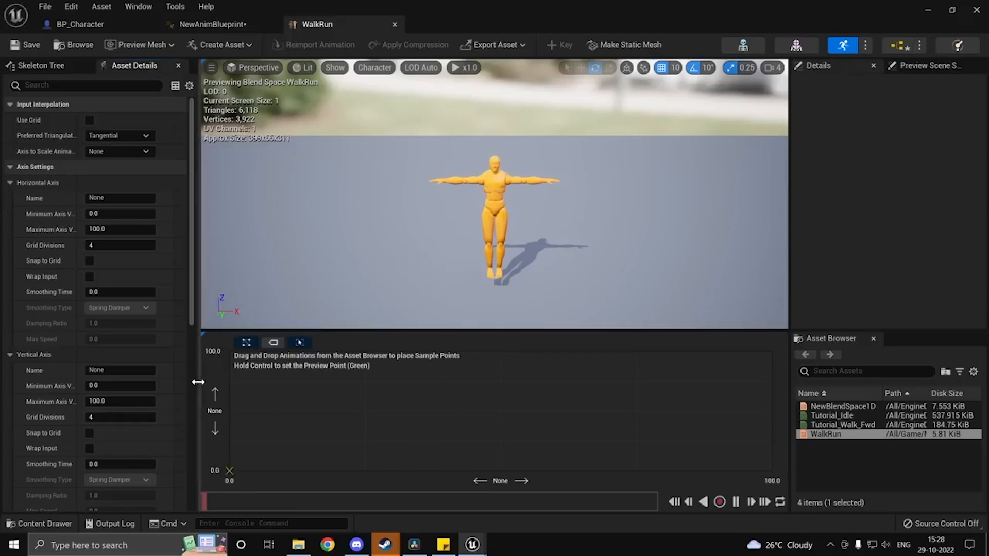
pyautogui.click(119, 370)
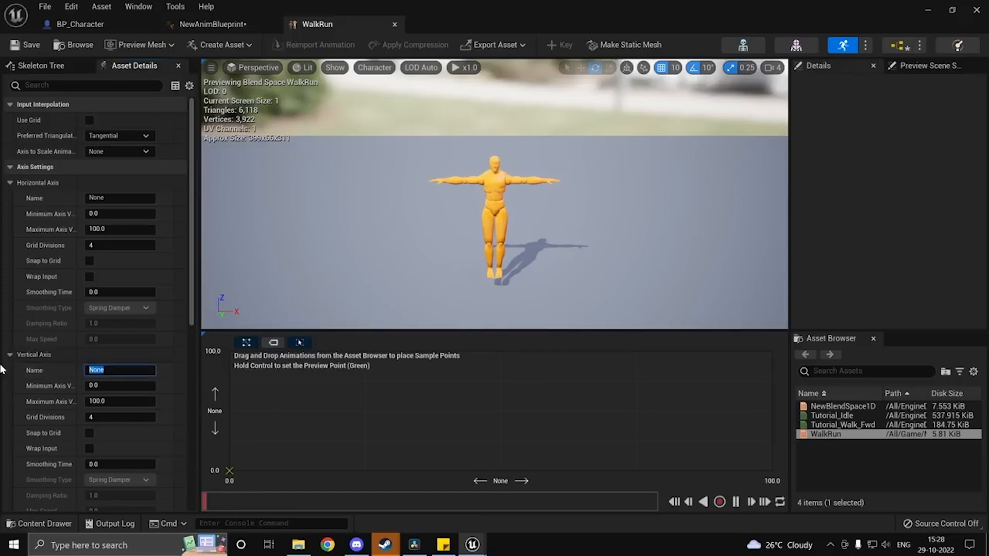
pyautogui.write('Speed')
pyautogui.press('Return')
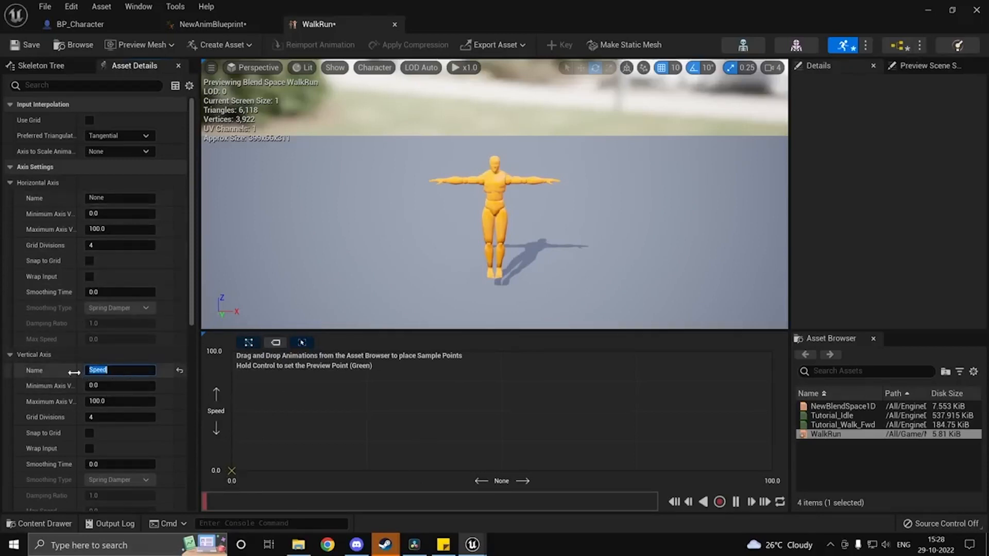
# Step: Name the horizontal axis Direction with a range of -180 to 180, set the Speed axis maximum to 600, and save
pyautogui.click(119, 198)
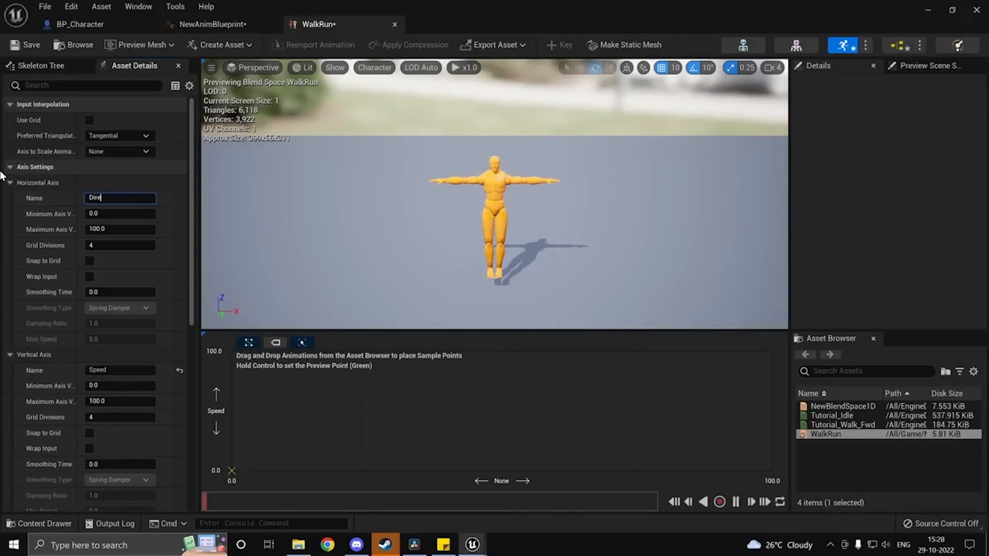
pyautogui.press('Tab')
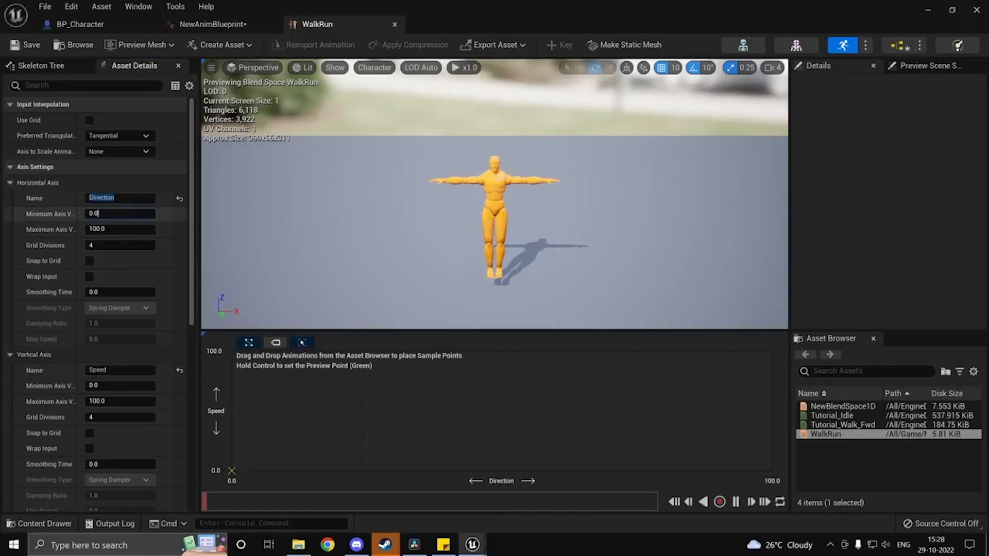
pyautogui.write('-180')
pyautogui.press('Tab')
pyautogui.hotkey('ctrl', 's')
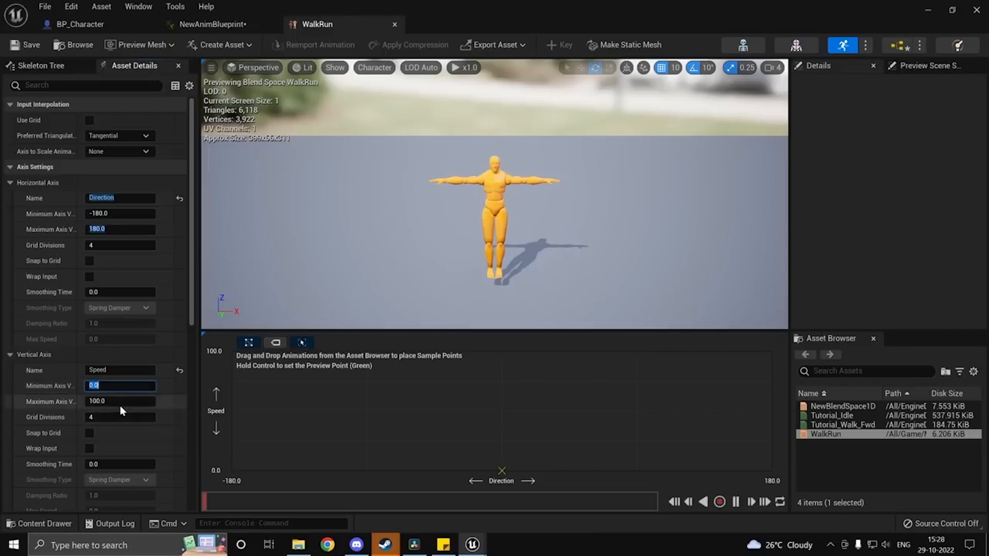
pyautogui.click(152, 405)
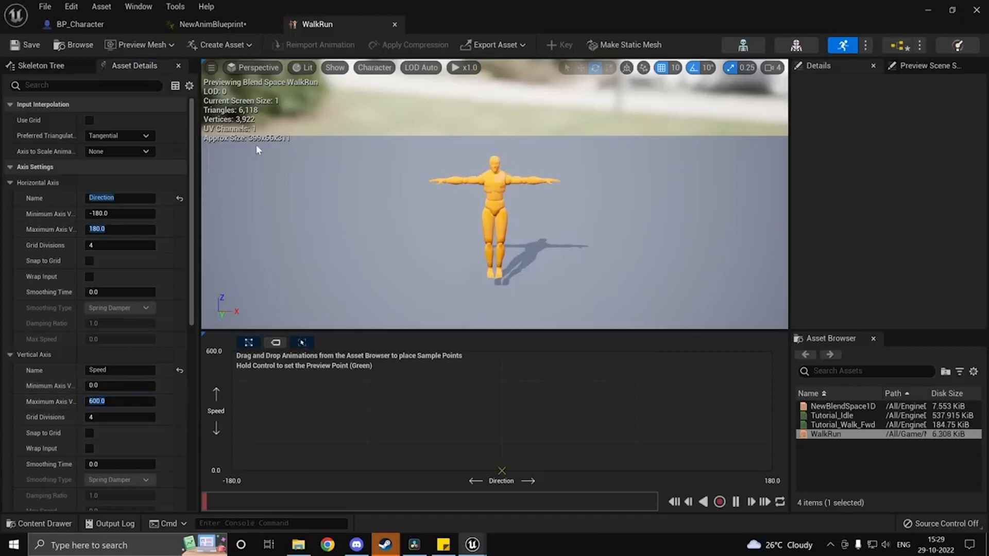
pyautogui.click(24, 44)
# Step: Place the Tutorial_Idle animation as a sample point at Direction 0 and Speed 0 in the blend space
pyautogui.click(857, 462)
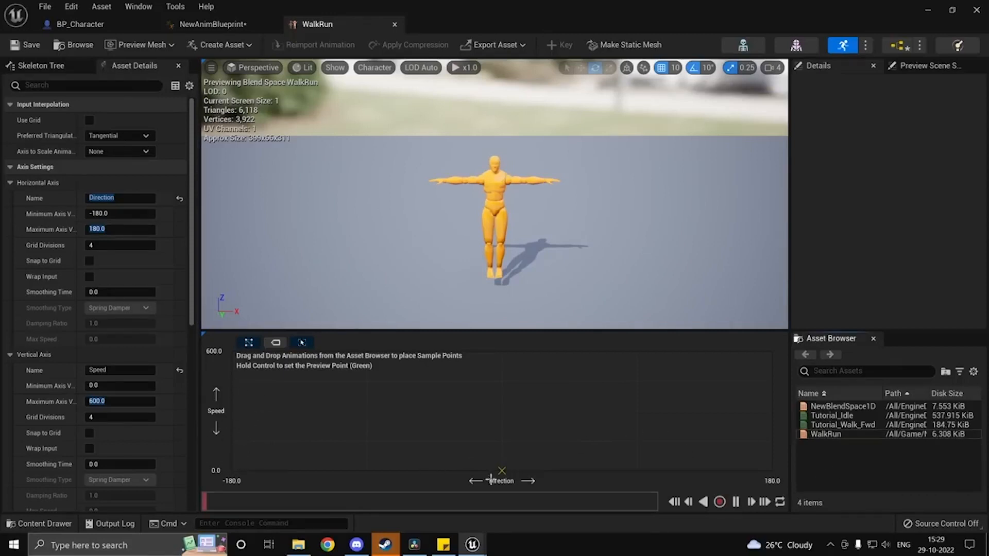
pyautogui.moveTo(819, 412); pyautogui.dragTo(501, 472)
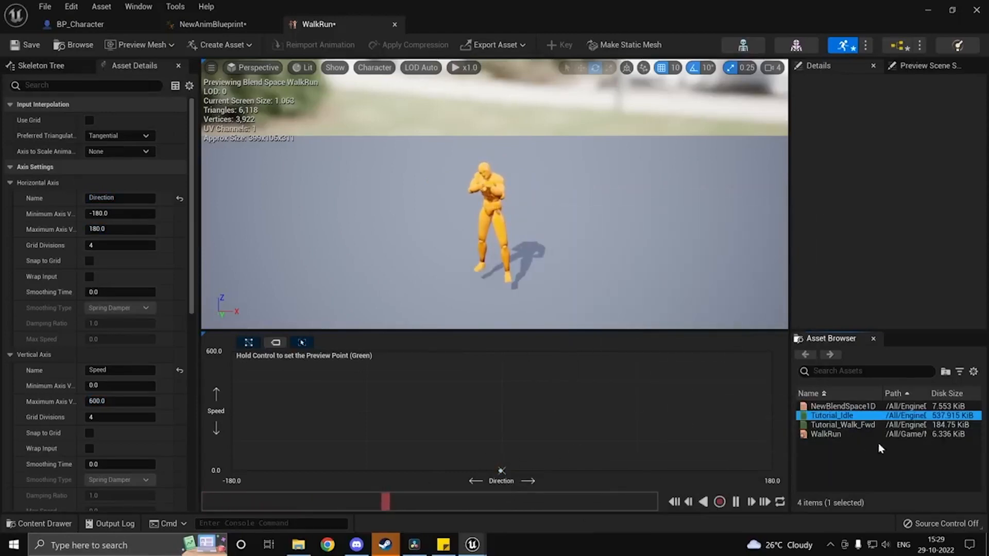
# Step: Place the Tutorial_Walk_Fwd animation as a sample point at Direction 0 and Speed 600 in the blend space
pyautogui.moveTo(831, 425); pyautogui.dragTo(502, 350)
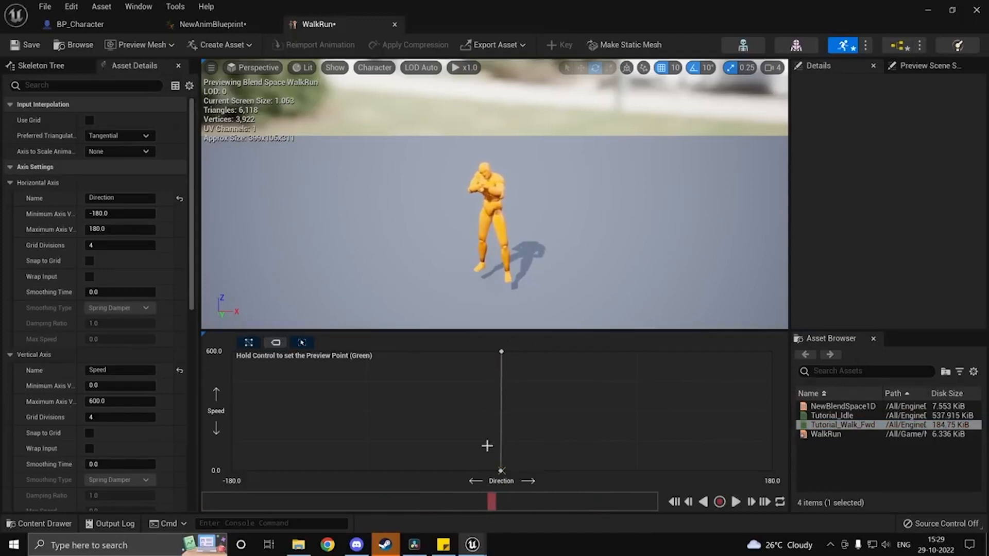
pyautogui.moveTo(501, 469)
pyautogui.mouseDown()
pyautogui.moveTo(502, 361)
pyautogui.moveTo(500, 470)
pyautogui.mouseUp()
pyautogui.hotkey('ctrl', 'z')
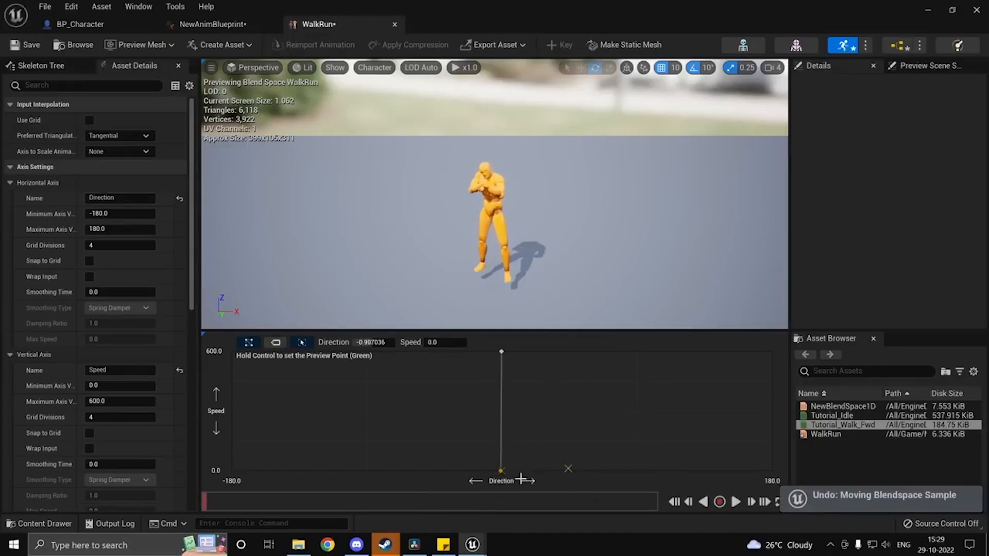
pyautogui.hotkey('ctrl', 'z')
pyautogui.hotkey('ctrl', 'z')
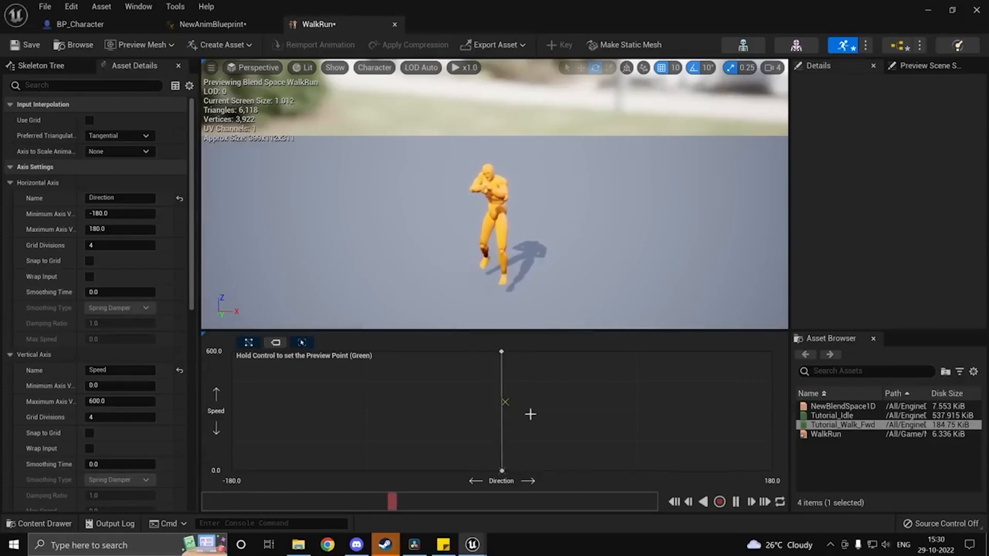
# Step: Save the blend space and replace Tutorial_Walk_Fwd in NewAnimBlueprint's Walk/Run state with the WalkRun blend space, connected to the output pose
pyautogui.click(26, 45)
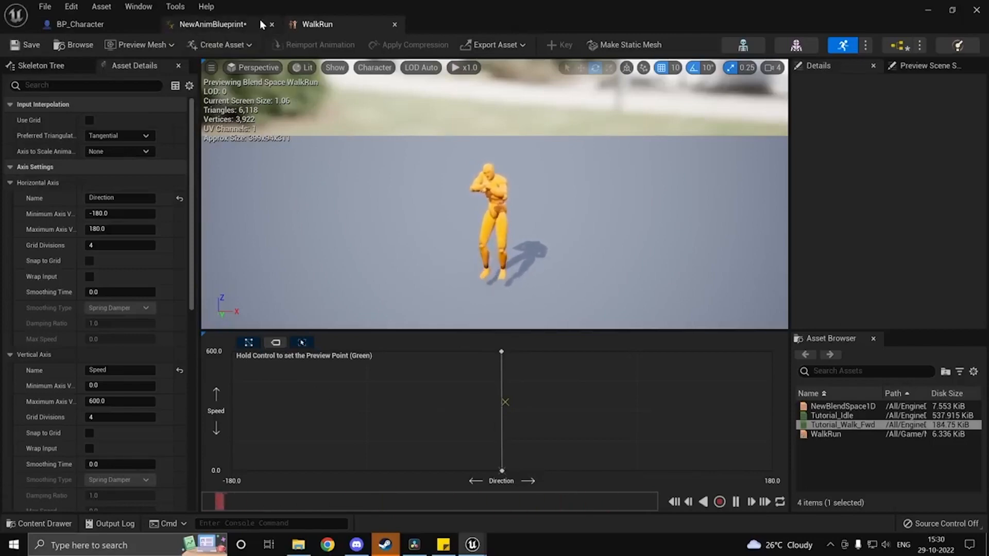
pyautogui.click(233, 27)
pyautogui.doubleClick(610, 315)
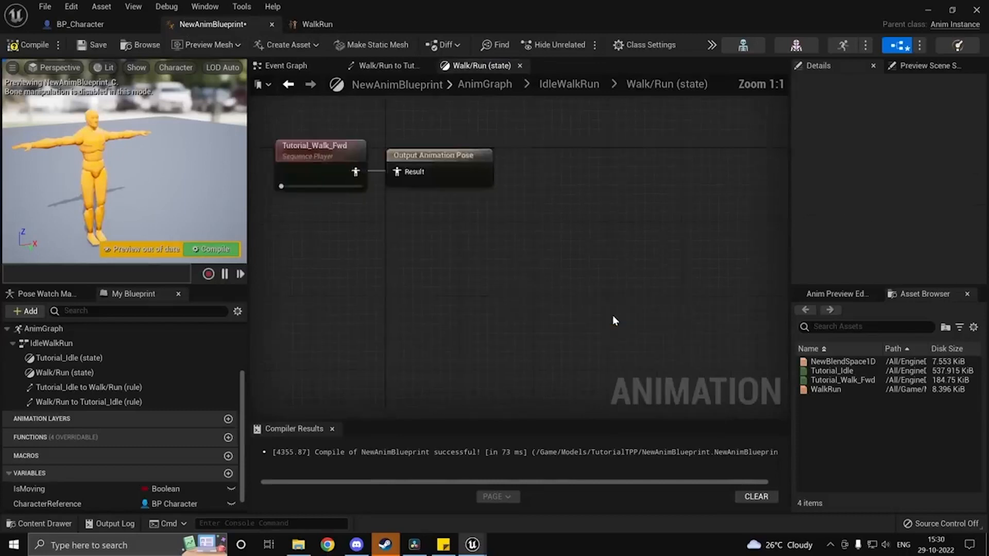
pyautogui.click(479, 248)
pyautogui.press('Delete')
pyautogui.moveTo(825, 389); pyautogui.dragTo(629, 296)
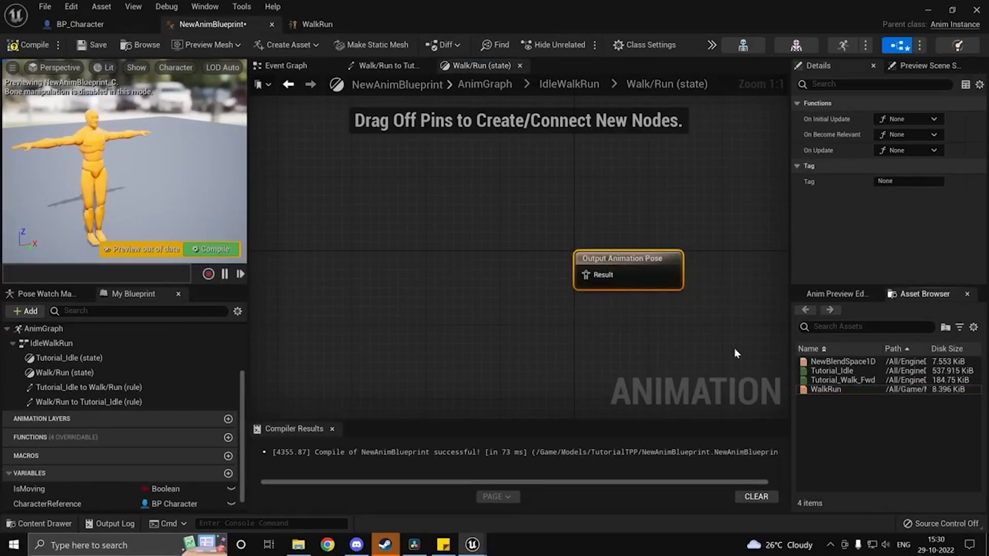
pyautogui.moveTo(818, 390); pyautogui.dragTo(430, 262)
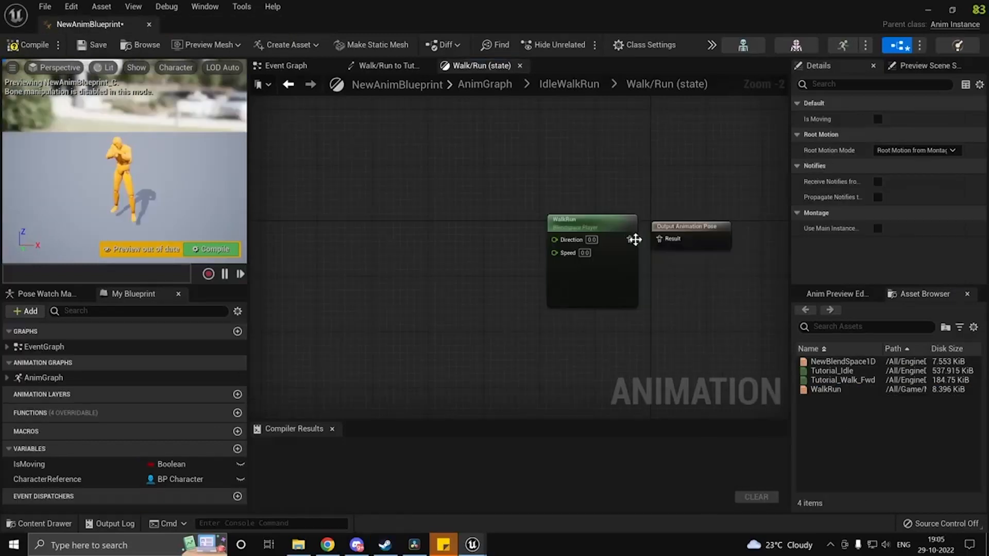
pyautogui.moveTo(630, 239); pyautogui.dragTo(722, 245)
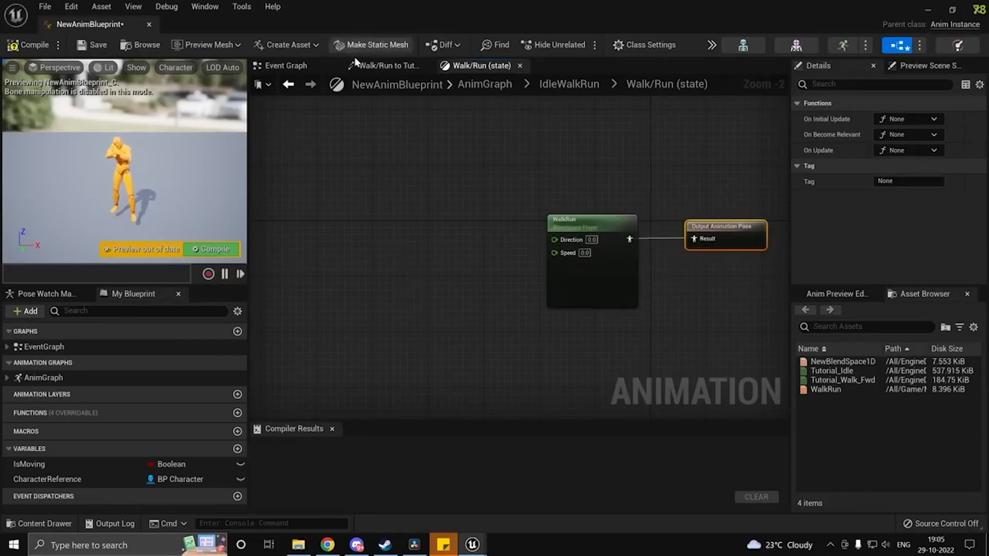
# Step: In the Event Graph, add a Get Velocity node from the validated Character Reference output
pyautogui.click(285, 65)
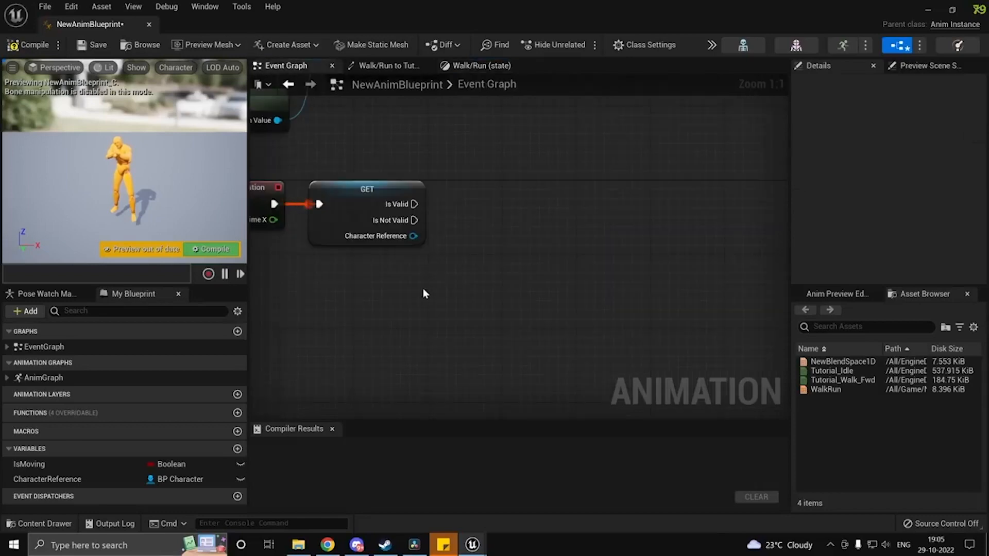
pyautogui.moveTo(422, 290); pyautogui.dragTo(507, 304, button='right')
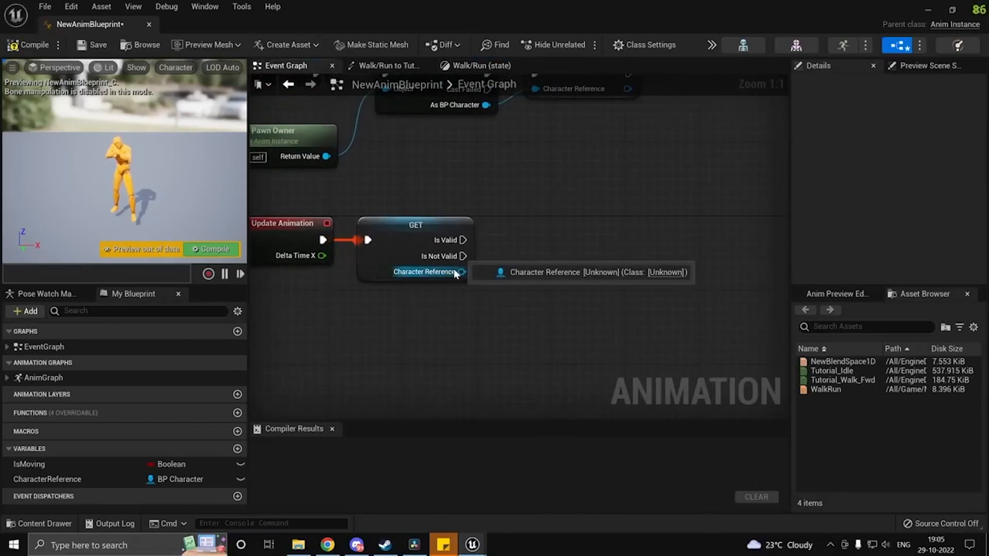
pyautogui.moveTo(460, 271); pyautogui.dragTo(551, 312)
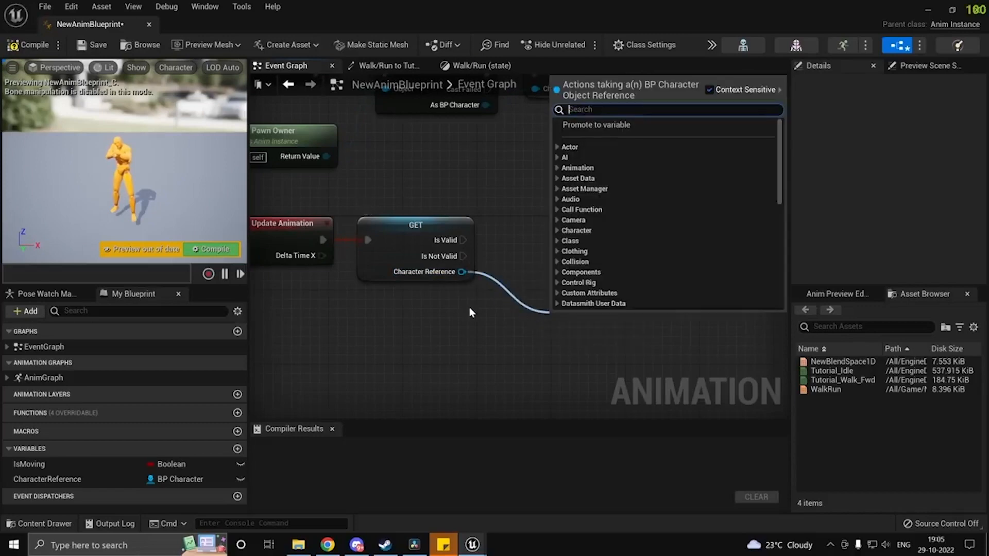
pyautogui.write('get vel;')
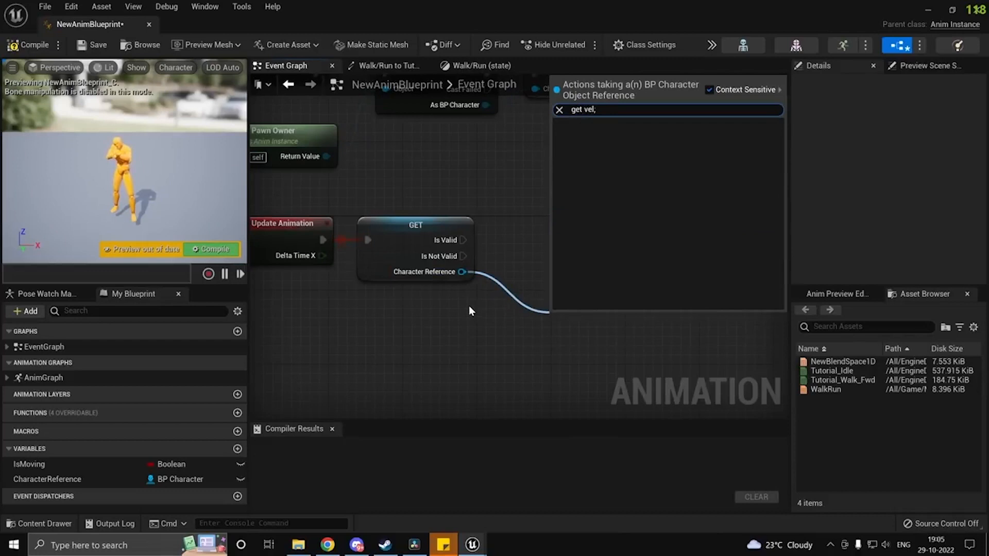
pyautogui.press('BackSpace')
pyautogui.write('ocit')
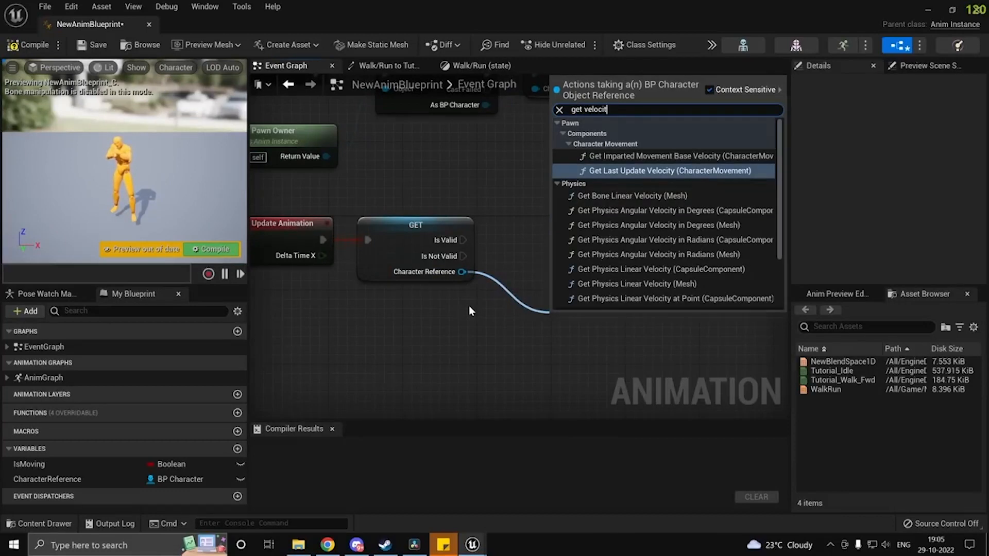
pyautogui.scroll(-1, 742, 336)
pyautogui.scroll(-3, 711, 283)
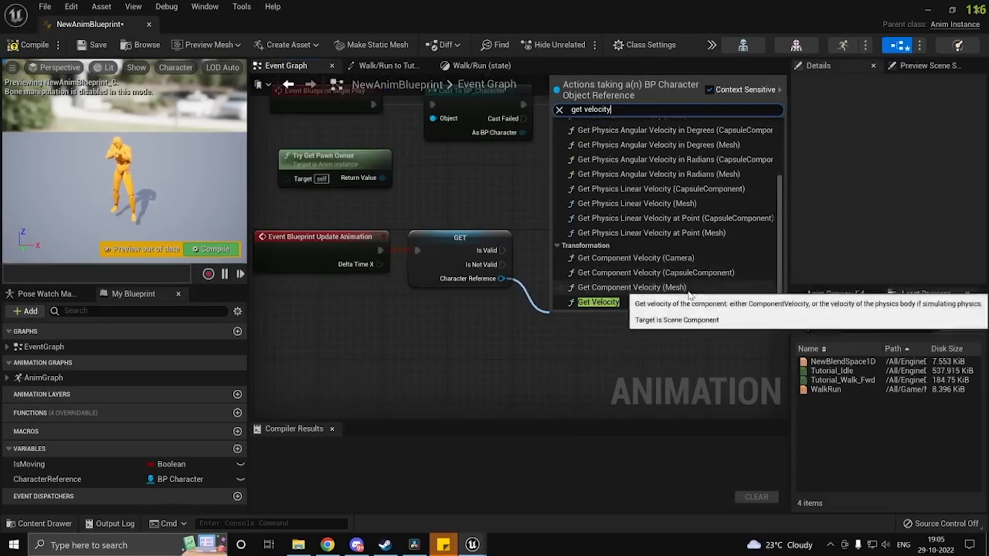
pyautogui.click(664, 300)
pyautogui.click(665, 301)
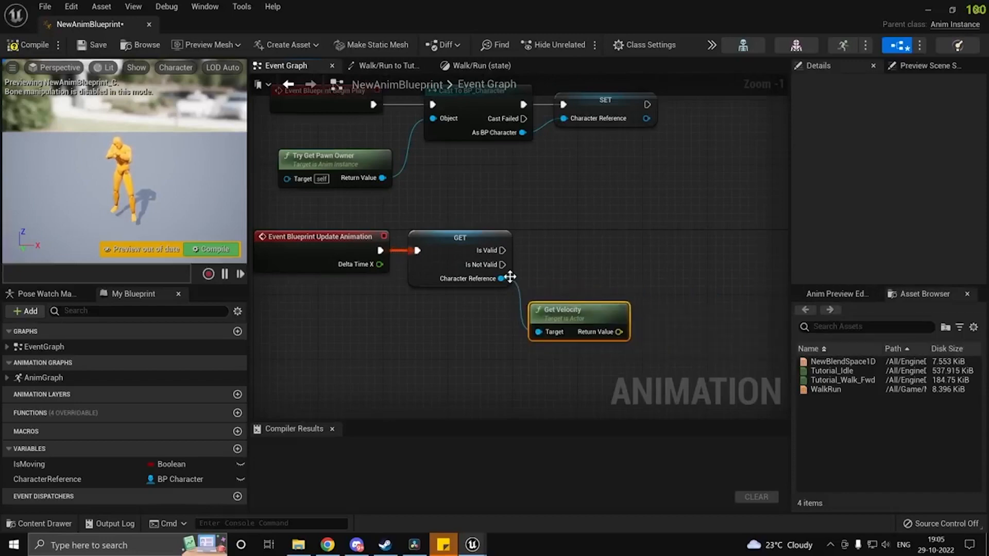
# Step: Add a Vector Length node fed by the Get Velocity return value and place it beside that node
pyautogui.moveTo(619, 332); pyautogui.dragTo(693, 332)
pyautogui.write('ve')
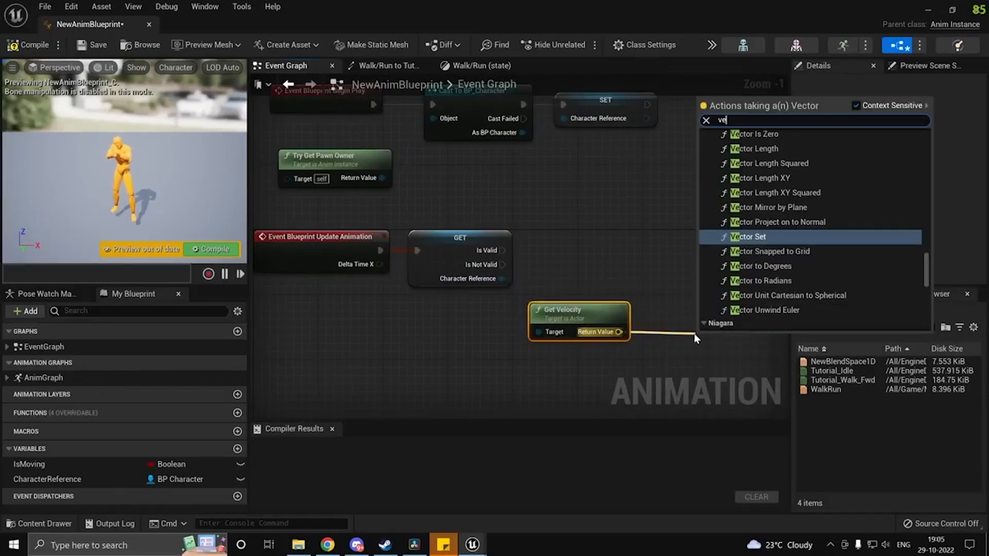
pyautogui.write('ctor k')
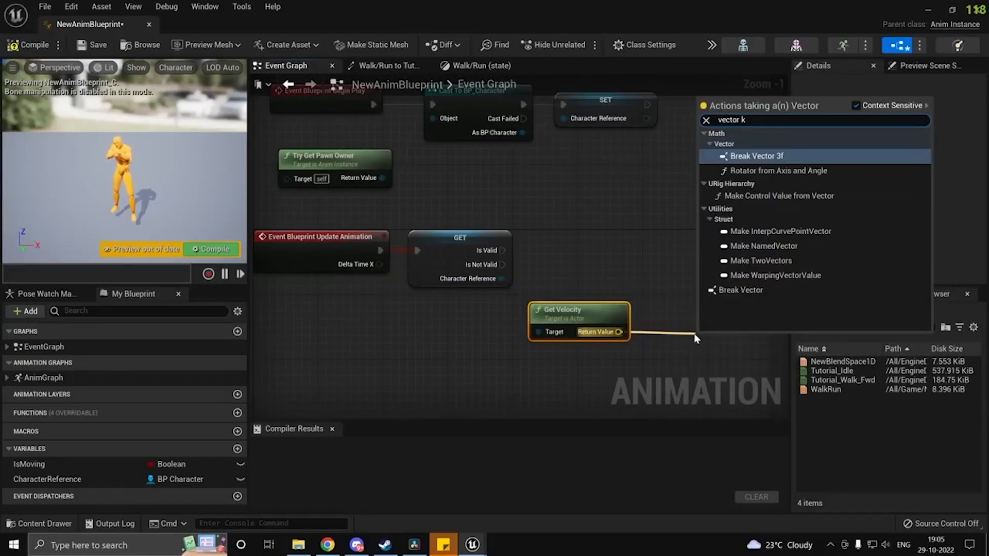
pyautogui.press('BackSpace')
pyautogui.write('leng')
pyautogui.press('Return')
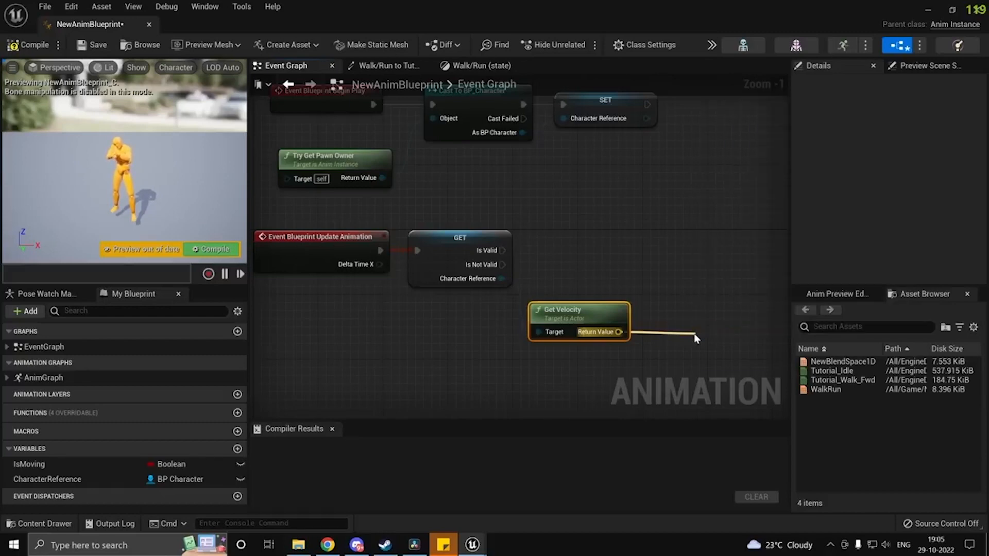
pyautogui.moveTo(731, 344); pyautogui.dragTo(676, 321)
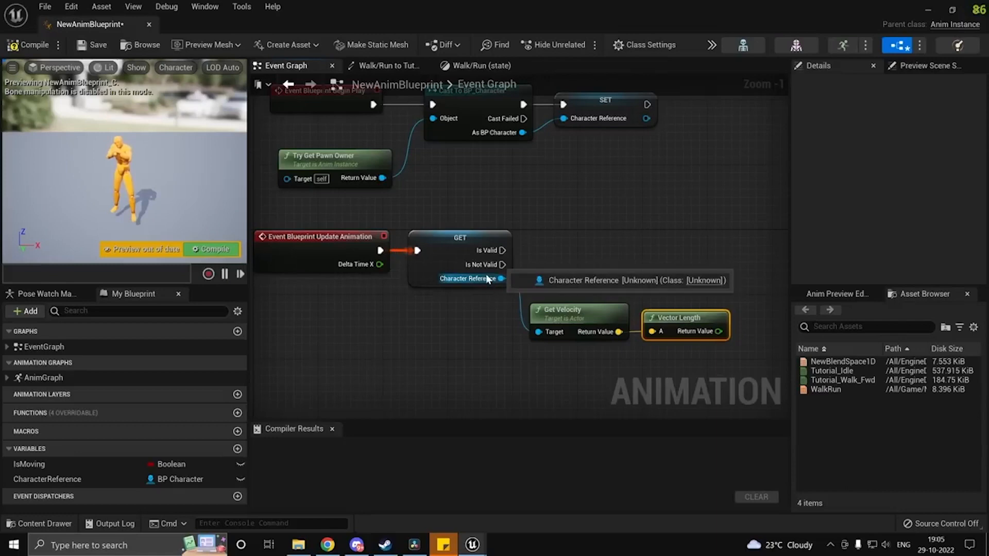
# Step: Add a Calculate Direction node and place it just below the Vector Length node
pyautogui.moveTo(574, 297); pyautogui.dragTo(500, 277, button='right')
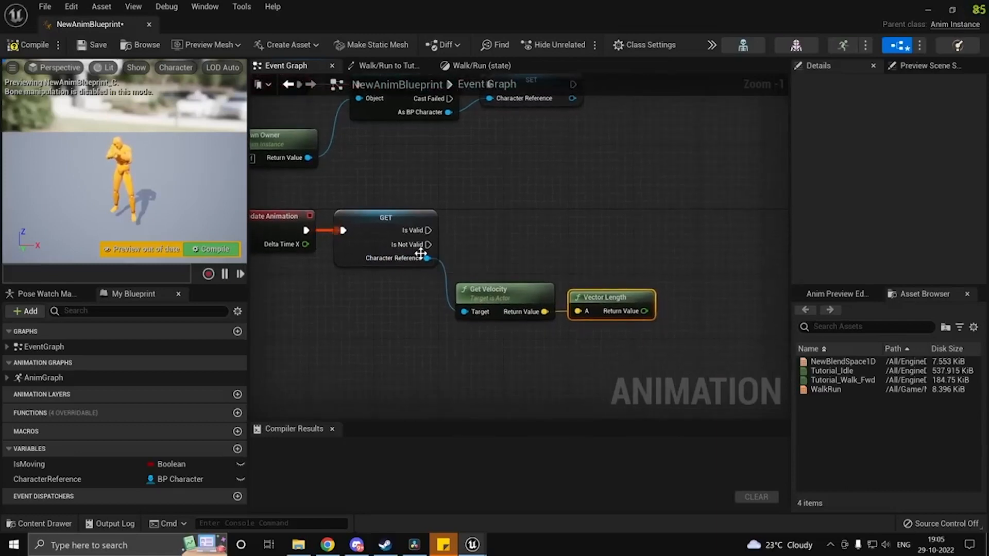
pyautogui.rightClick(573, 235)
pyautogui.write('calcula')
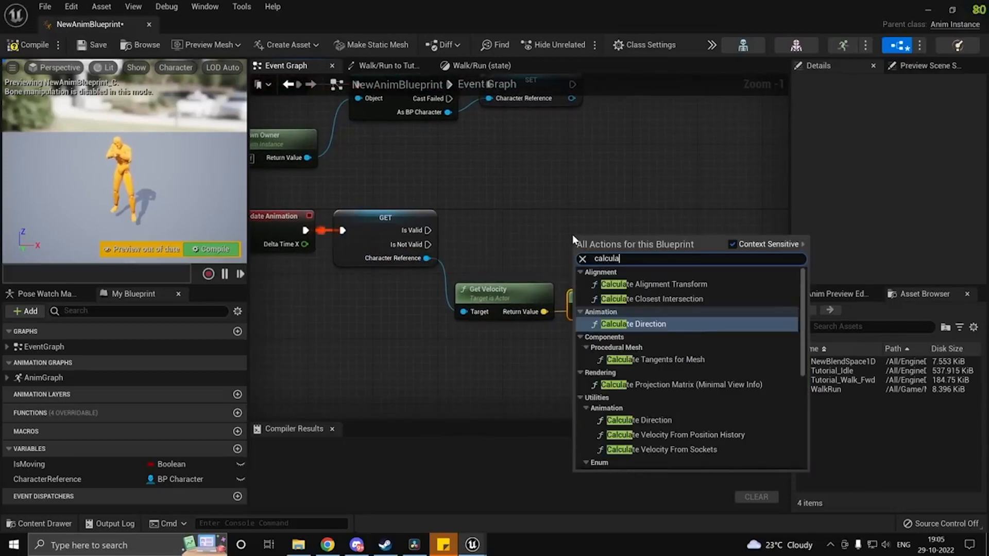
pyautogui.press('Return')
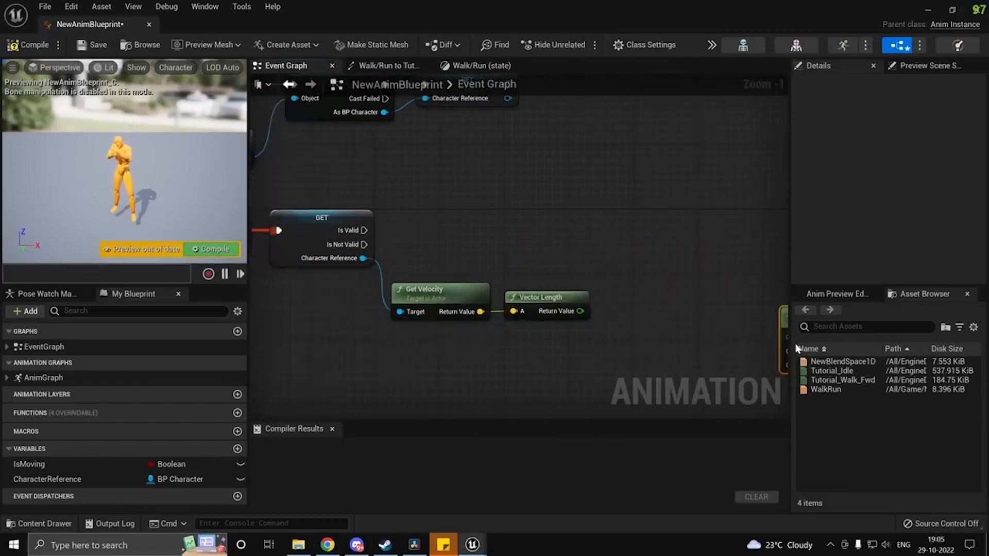
pyautogui.moveTo(604, 303); pyautogui.dragTo(629, 312)
pyautogui.moveTo(545, 321); pyautogui.dragTo(555, 344, button='right')
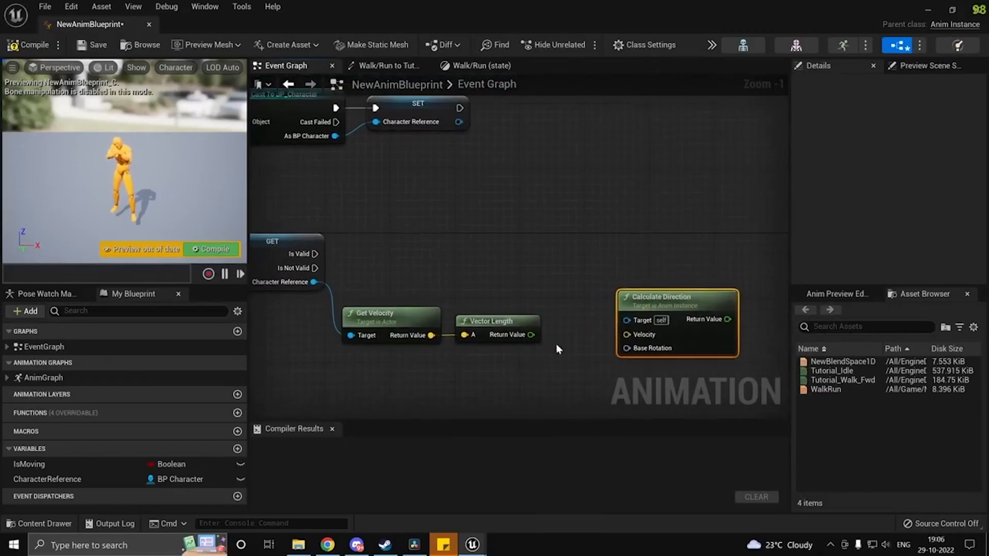
pyautogui.moveTo(667, 316); pyautogui.dragTo(514, 371)
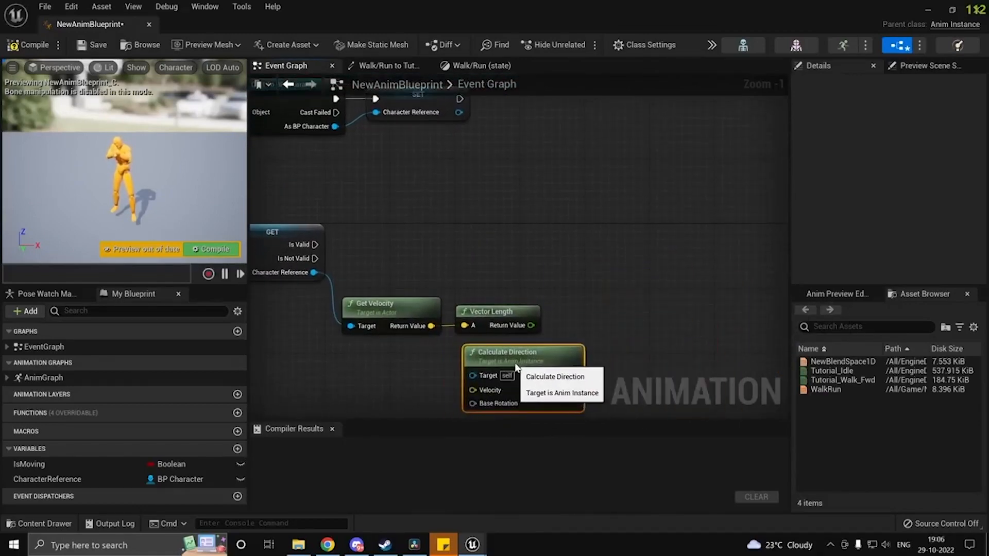
pyautogui.click(385, 68)
pyautogui.click(474, 66)
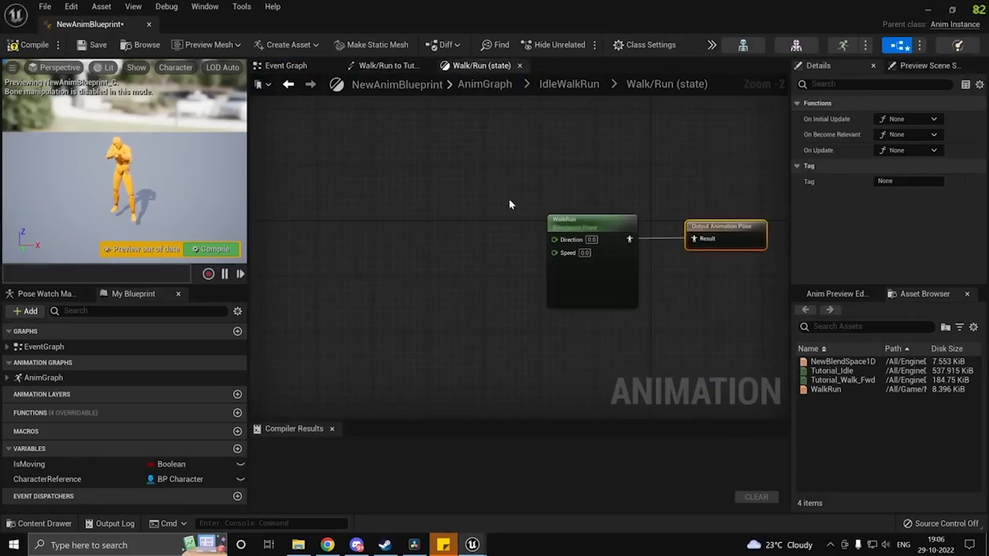
pyautogui.click(278, 65)
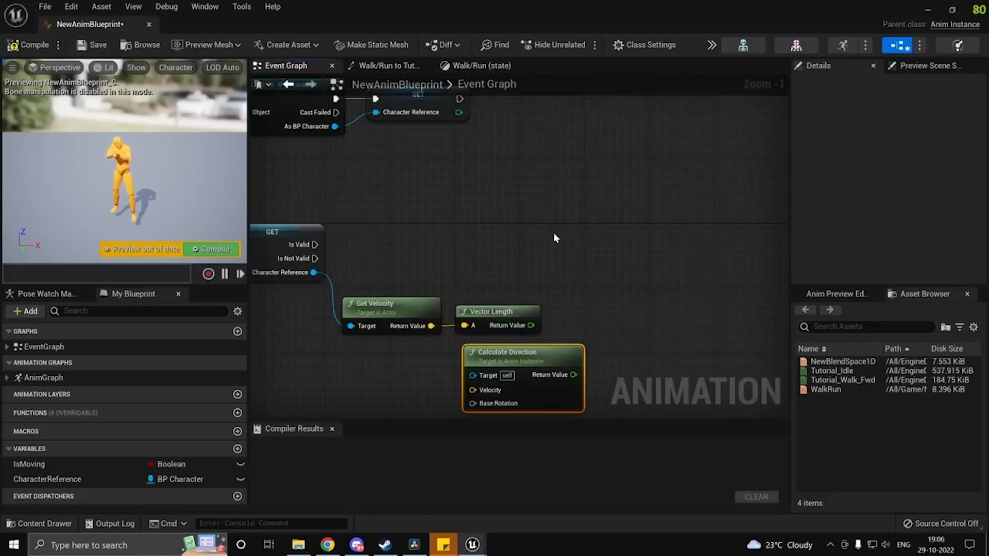
# Step: Promote the return value of Calculate Direction to a new variable named Direction
pyautogui.moveTo(578, 370); pyautogui.dragTo(631, 291)
pyautogui.write('pro')
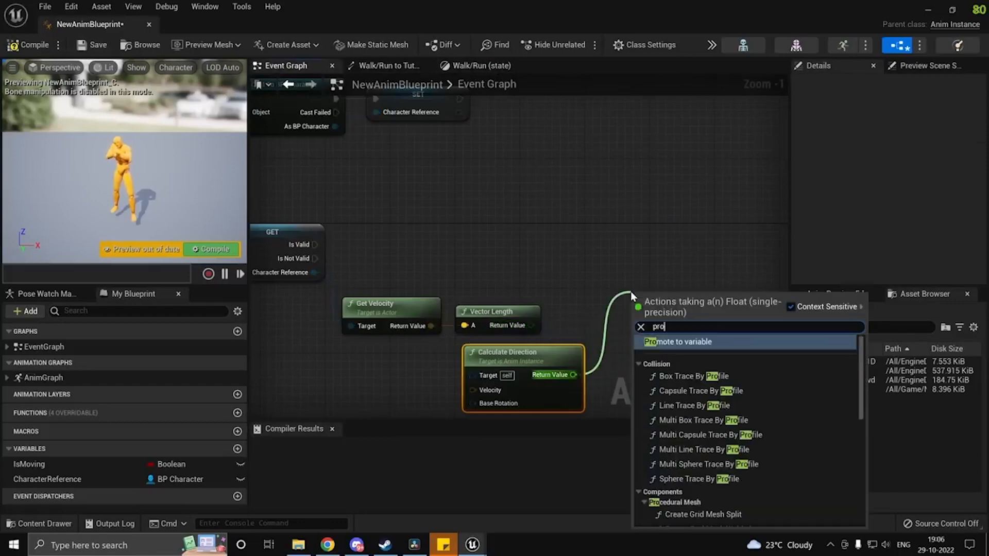
pyautogui.press('Return')
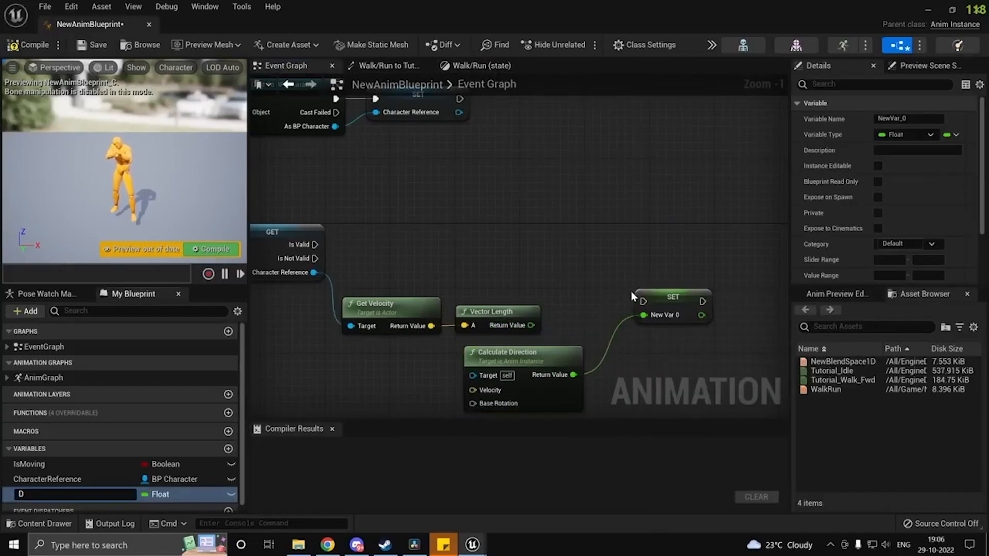
pyautogui.write('Direction')
pyautogui.press('Return')
# Step: Promote the return value of Vector Length to a new float variable named Speed
pyautogui.moveTo(615, 390); pyautogui.dragTo(587, 364, button='right')
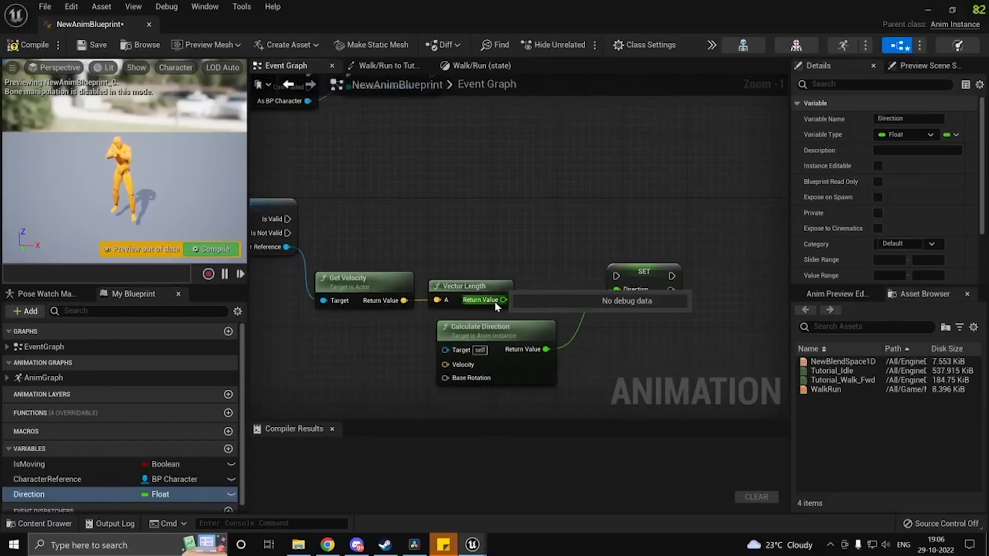
pyautogui.moveTo(496, 303); pyautogui.dragTo(537, 267)
pyautogui.write('prom')
pyautogui.press('Return')
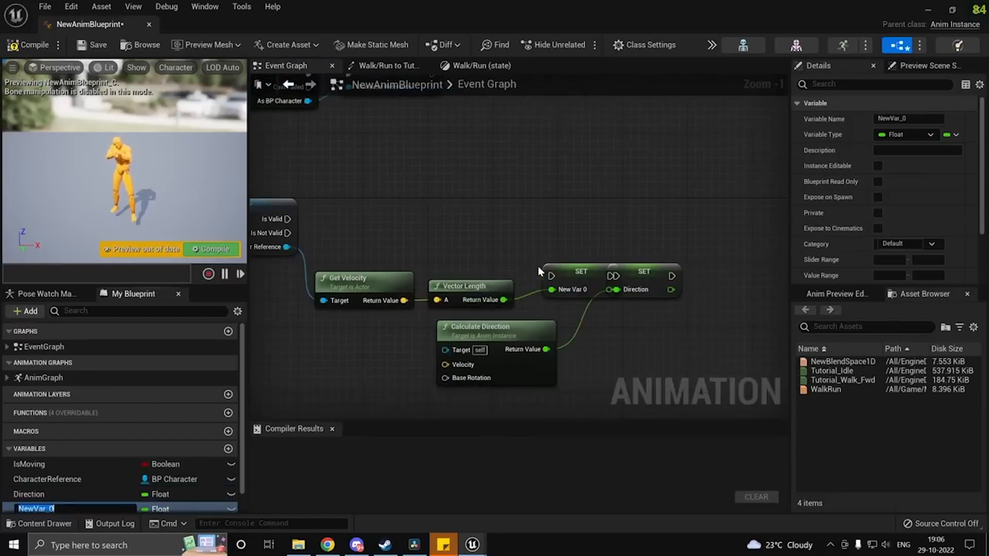
pyautogui.write('Speedd')
pyautogui.press('Return')
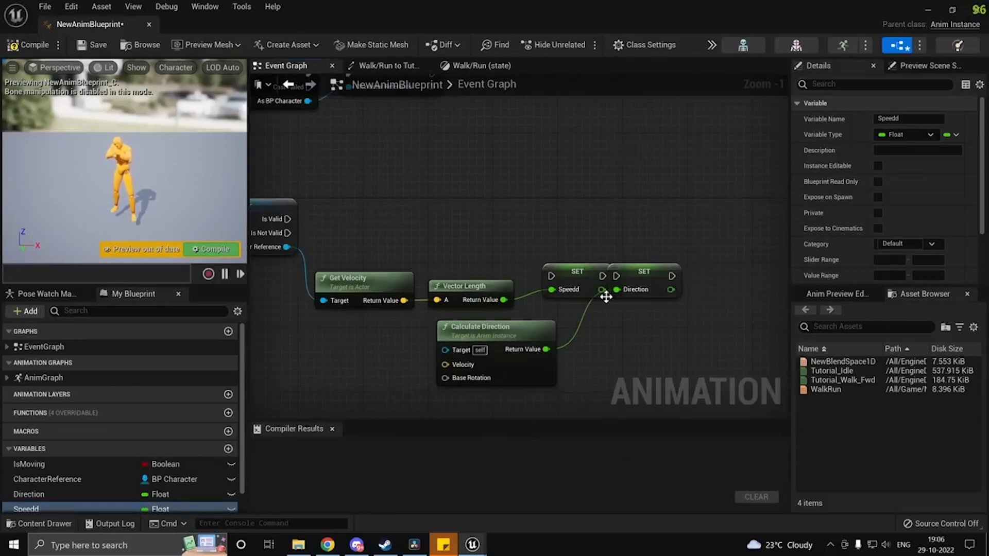
pyautogui.click(567, 283)
pyautogui.doubleClick(31, 509)
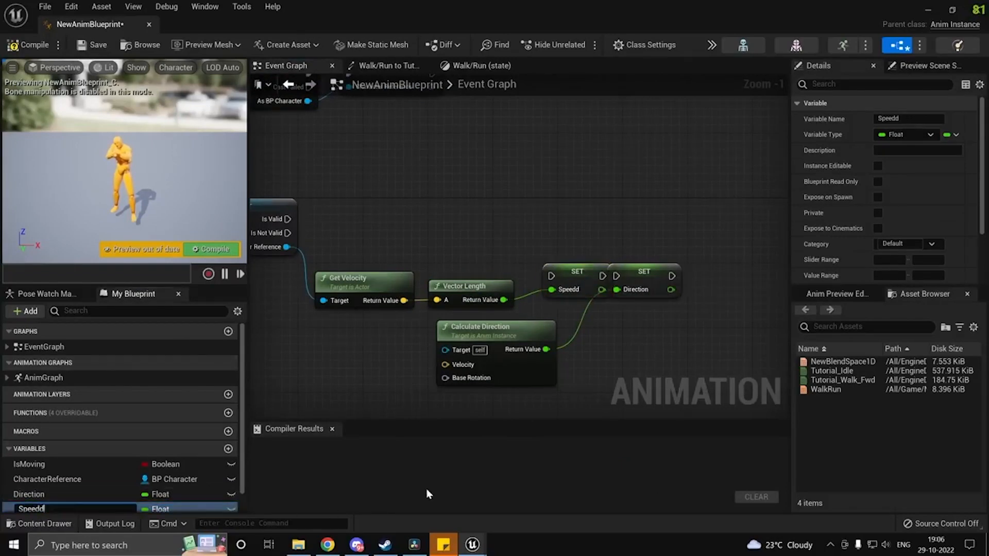
pyautogui.press('BackSpace')
pyautogui.press('Return')
# Step: Wire Is Valid to the Set Speed node and on to Set Direction, spacing the two Set nodes well apart
pyautogui.moveTo(558, 277); pyautogui.dragTo(505, 220)
pyautogui.moveTo(646, 259); pyautogui.dragTo(513, 235, button='right')
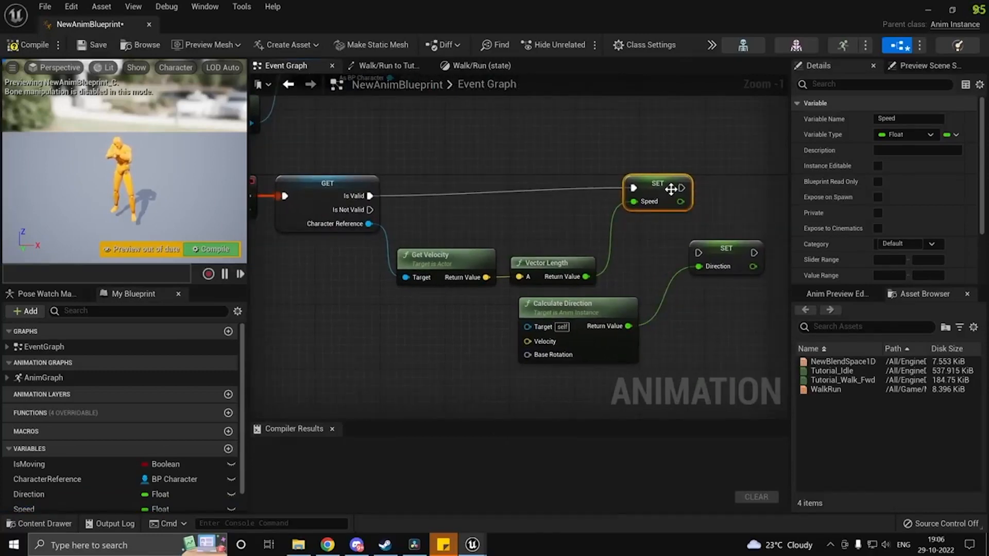
pyautogui.moveTo(671, 190); pyautogui.dragTo(671, 198)
pyautogui.moveTo(736, 260); pyautogui.dragTo(723, 197)
pyautogui.moveTo(755, 279); pyautogui.dragTo(504, 344, button='right')
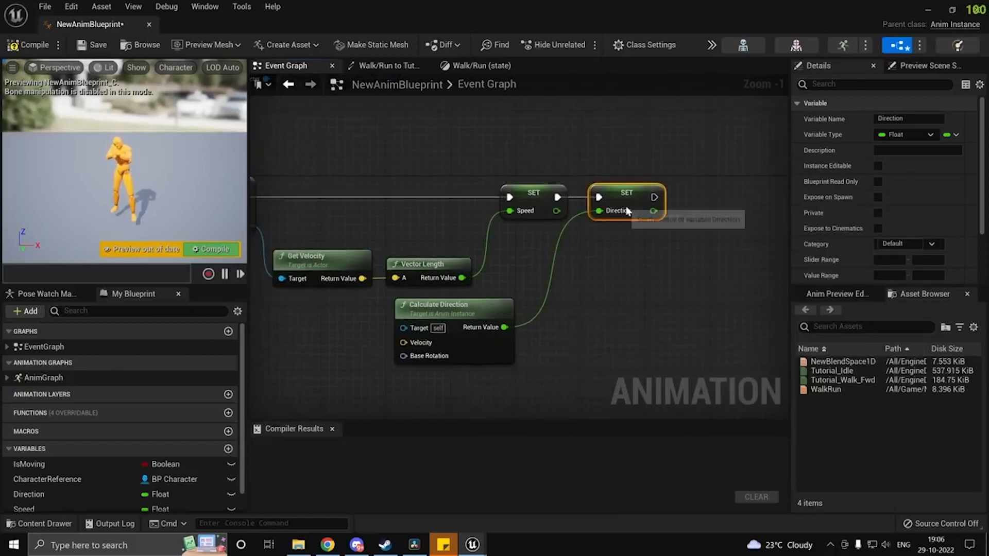
pyautogui.moveTo(627, 209); pyautogui.dragTo(795, 200)
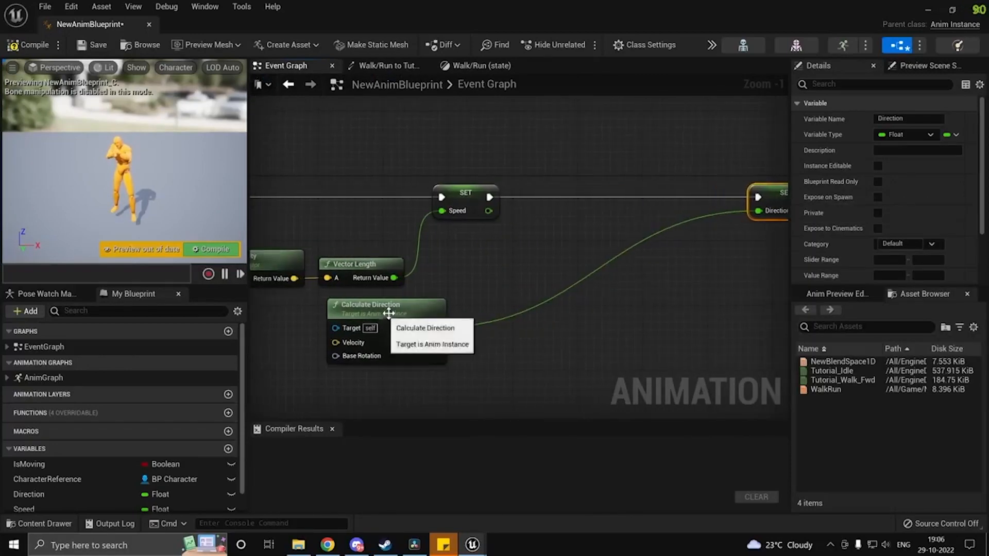
# Step: Move Calculate Direction next to the Set Direction node and wire Get Velocity's return value into its Velocity input
pyautogui.moveTo(371, 308); pyautogui.dragTo(647, 251)
pyautogui.moveTo(436, 297); pyautogui.dragTo(504, 304, button='right')
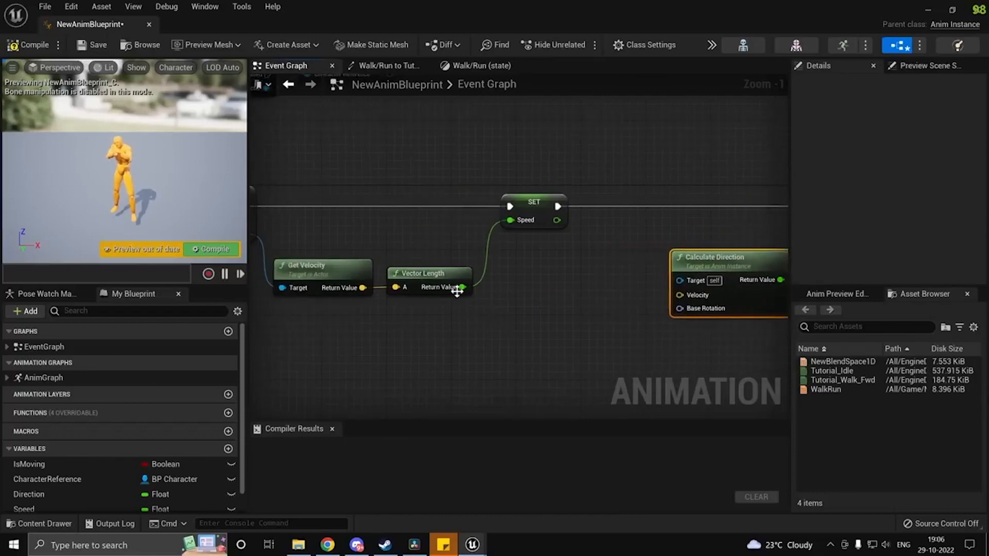
pyautogui.moveTo(347, 290); pyautogui.dragTo(711, 300)
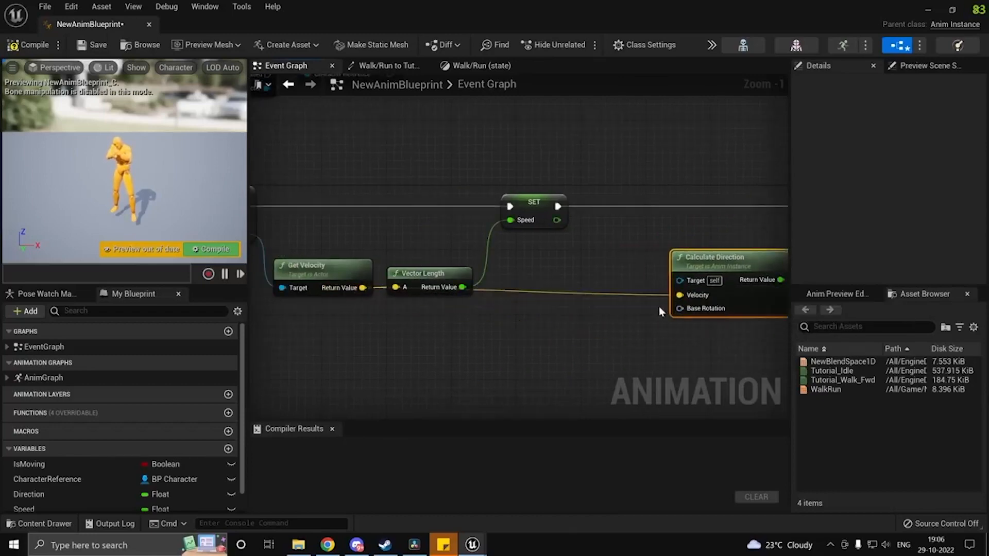
# Step: Feed Get Actor Rotation from Character Reference into Calculate Direction's Base Rotation, and save and compile the blueprint
pyautogui.moveTo(484, 334); pyautogui.dragTo(617, 338, button='right')
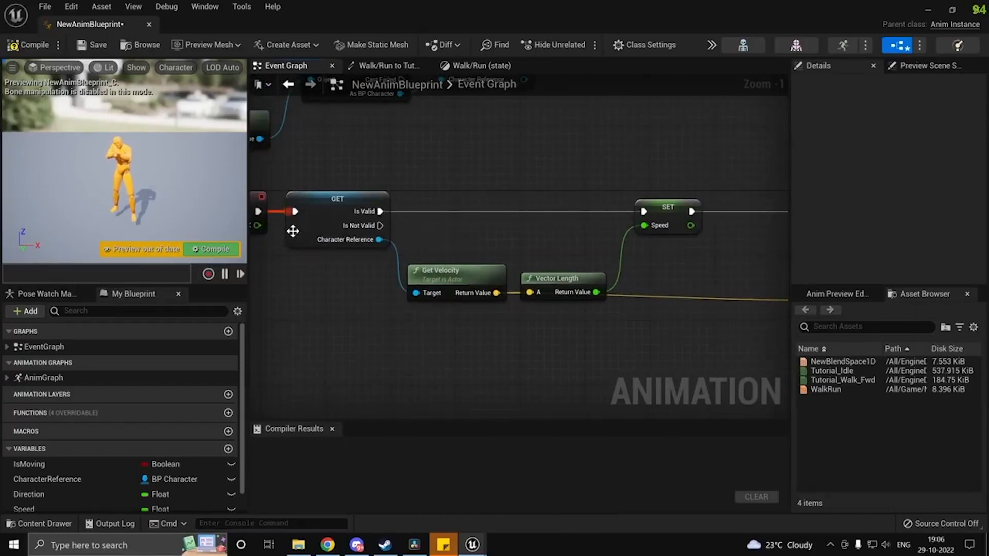
pyautogui.moveTo(380, 240); pyautogui.dragTo(417, 326)
pyautogui.write('get ac')
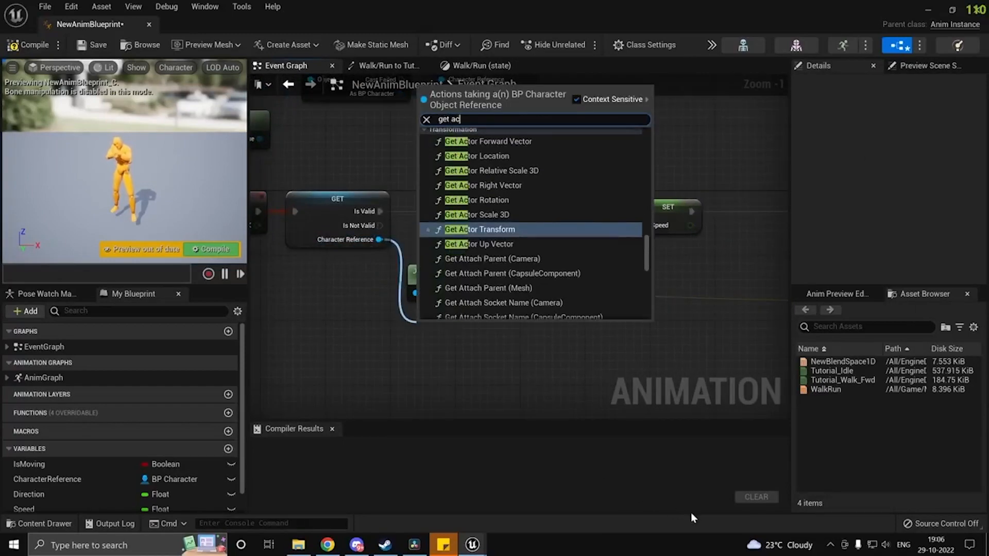
pyautogui.write('tor rota')
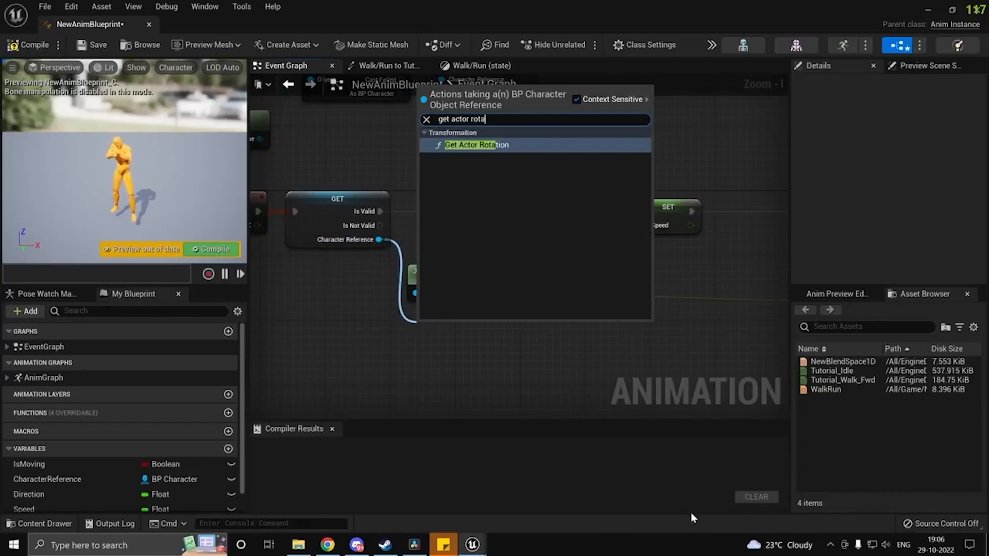
pyautogui.press('Return')
pyautogui.moveTo(533, 353); pyautogui.dragTo(453, 367, button='right')
pyautogui.moveTo(423, 363); pyautogui.dragTo(421, 333)
pyautogui.moveTo(442, 348); pyautogui.dragTo(581, 338, button='right')
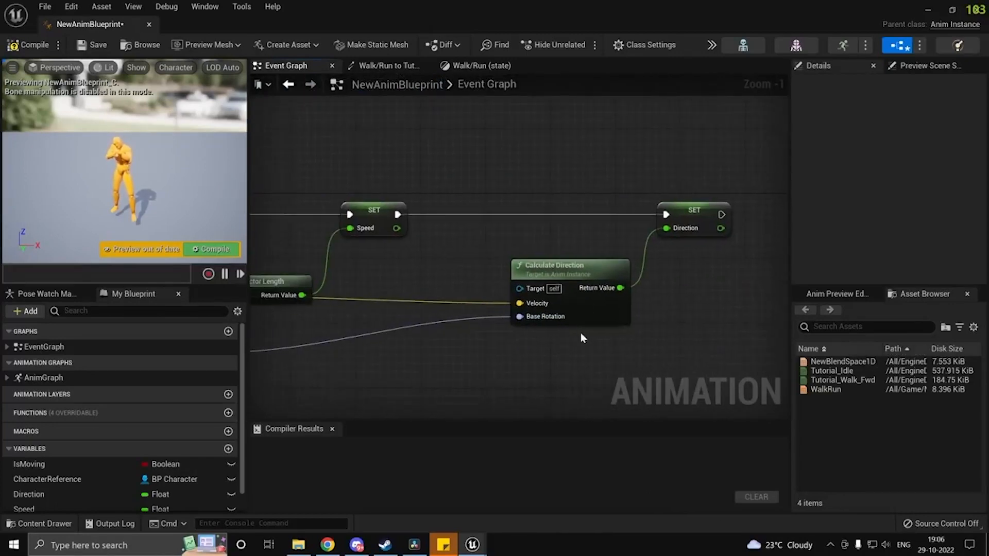
pyautogui.hotkey('ctrl', 's')
pyautogui.click(32, 46)
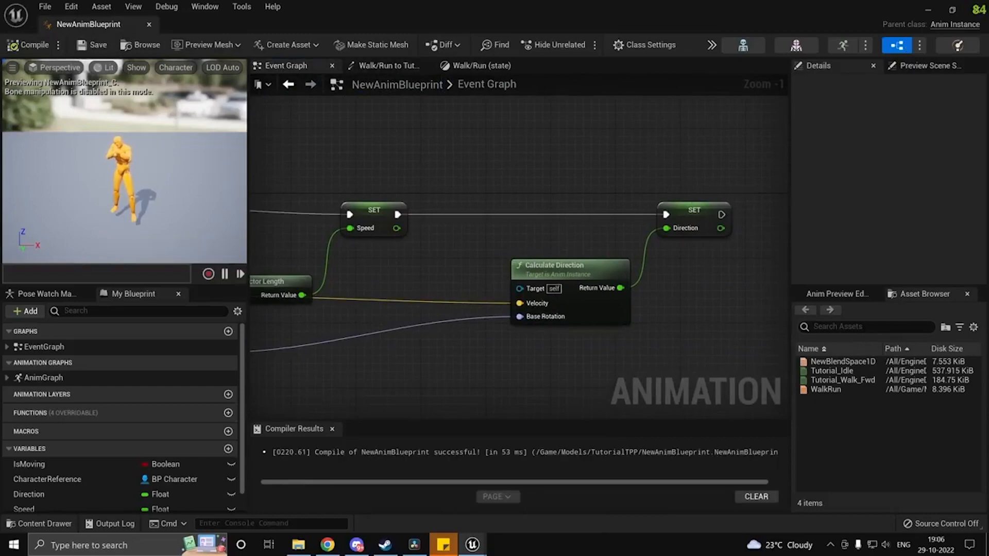
# Step: In the Walk/Run state, connect the Direction and Speed variables to the matching inputs of the WalkRun blend space player
pyautogui.click(387, 65)
pyautogui.click(479, 66)
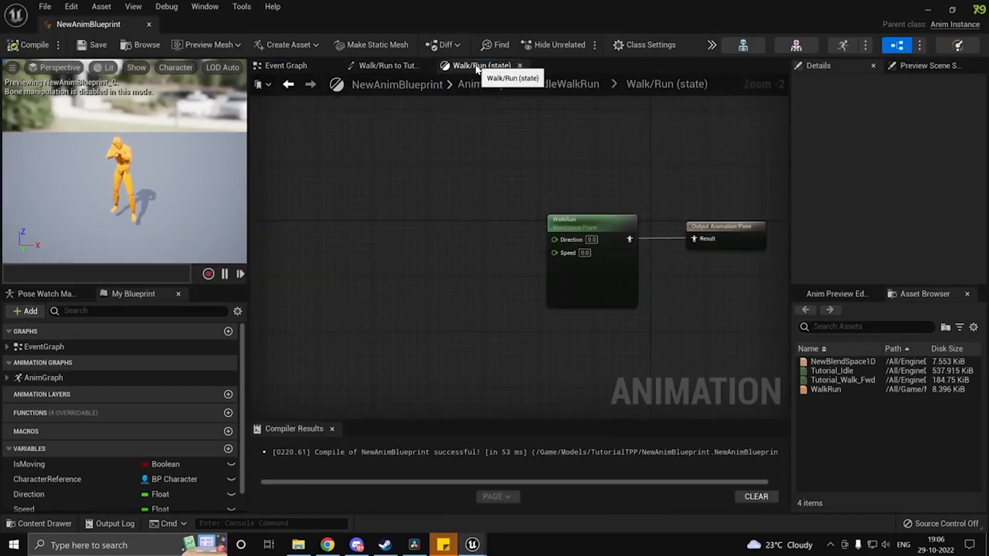
pyautogui.moveTo(29, 494); pyautogui.dragTo(555, 238)
pyautogui.moveTo(76, 509); pyautogui.dragTo(554, 251)
pyautogui.moveTo(489, 245); pyautogui.dragTo(490, 264)
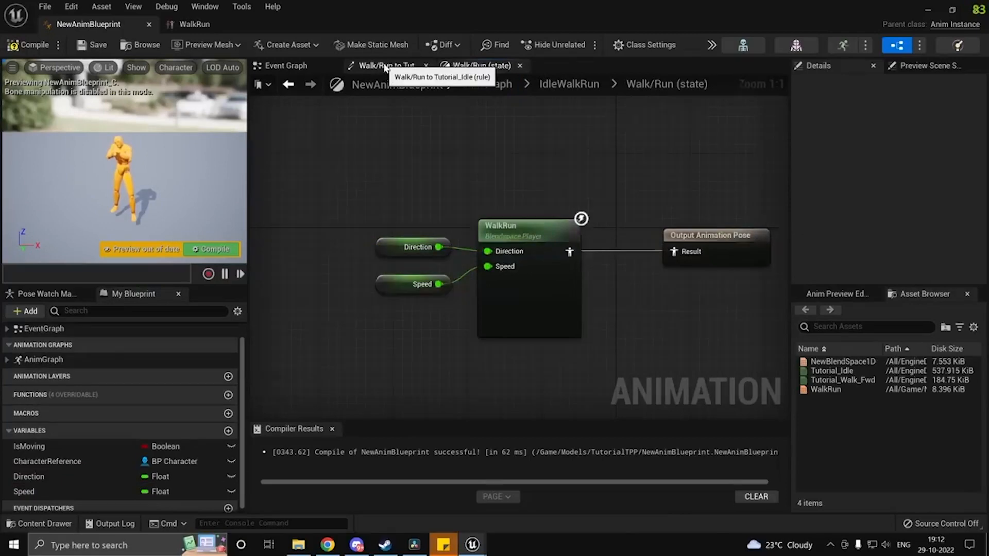
# Step: In the Walk/Run to Tutorial_Idle rule, add a Speed getter feeding a Less node that compares it with 10
pyautogui.click(383, 65)
pyautogui.doubleClick(624, 84)
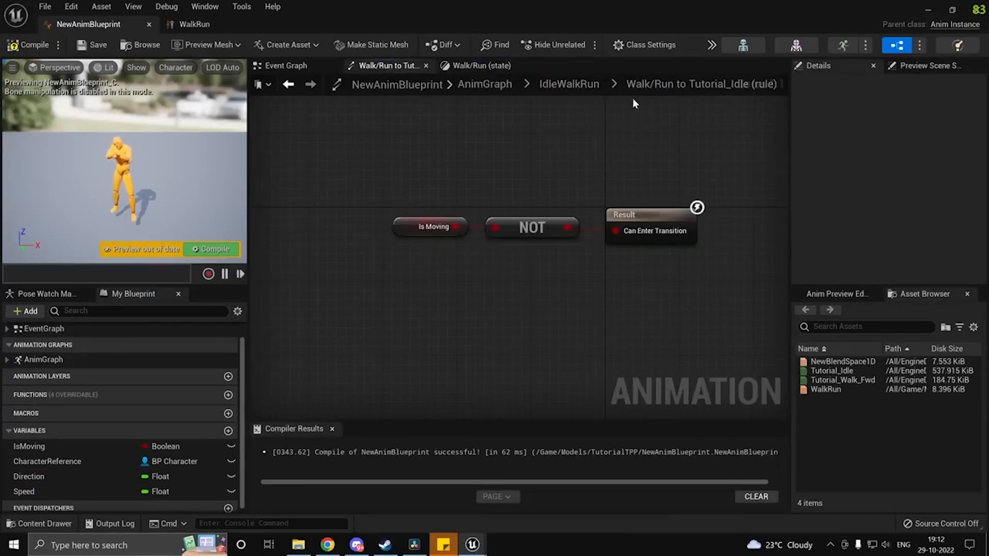
pyautogui.moveTo(482, 344); pyautogui.dragTo(624, 353, button='right')
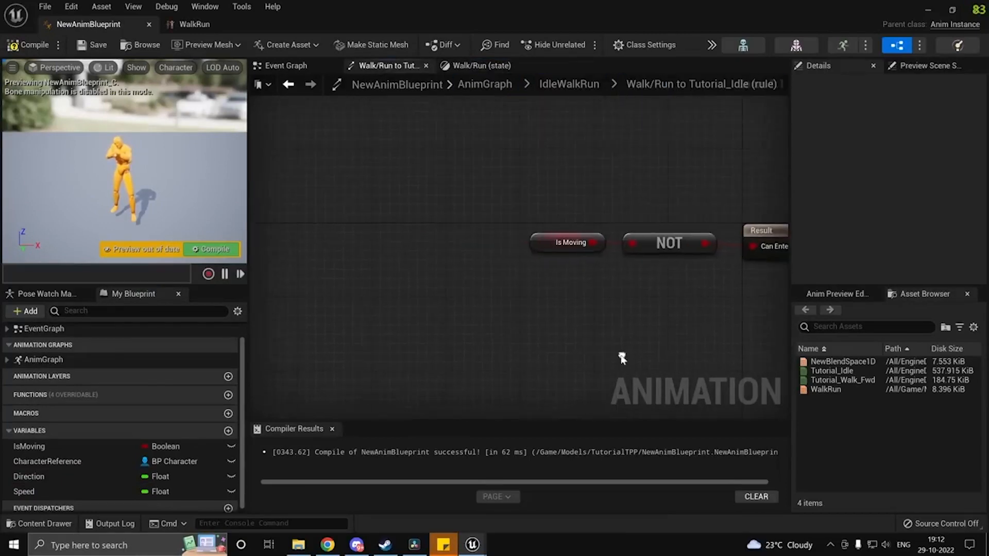
pyautogui.moveTo(646, 322); pyautogui.dragTo(527, 326, button='right')
pyautogui.keyDown('ctrl'); pyautogui.moveTo(24, 491); pyautogui.dragTo(383, 308); pyautogui.keyUp('ctrl')
pyautogui.moveTo(490, 326); pyautogui.dragTo(501, 320)
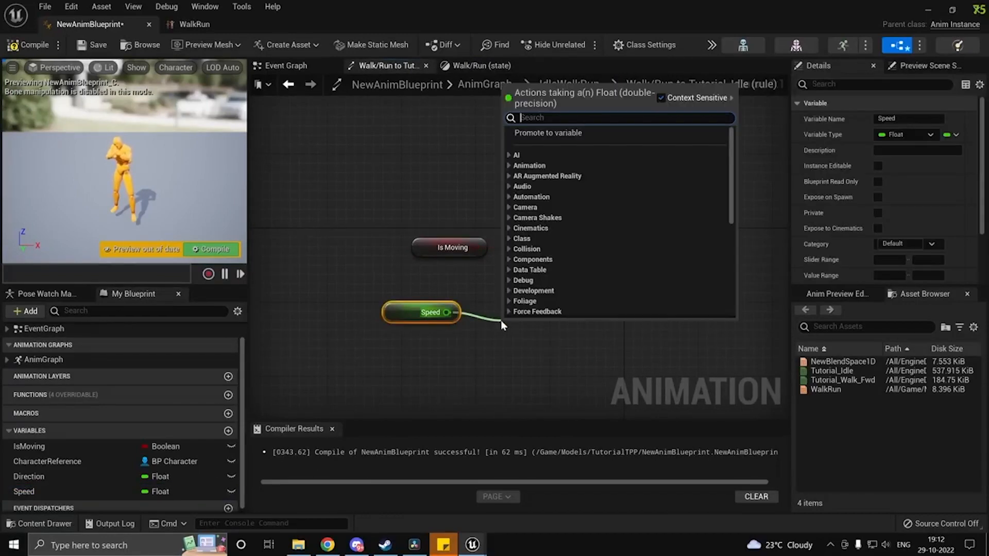
pyautogui.write('<')
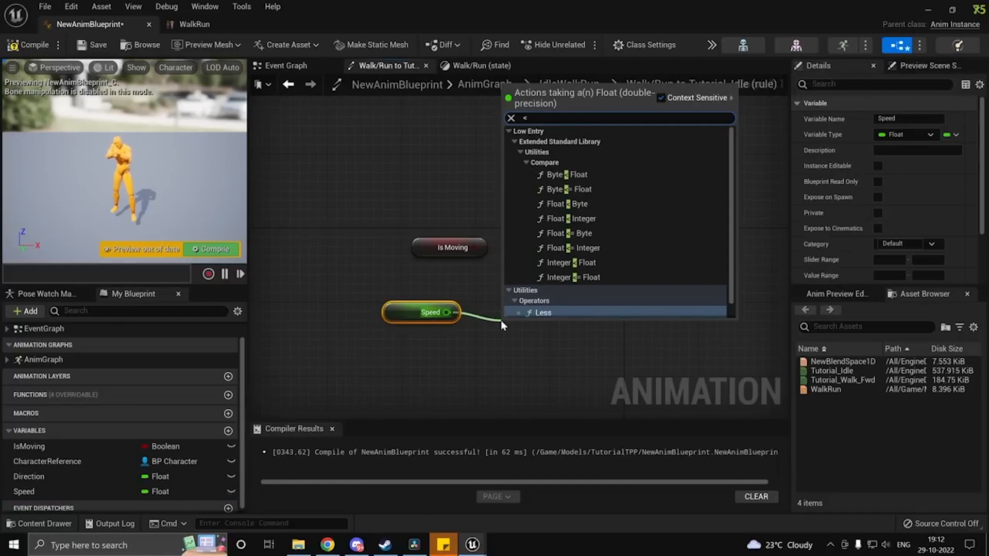
pyautogui.press('Return')
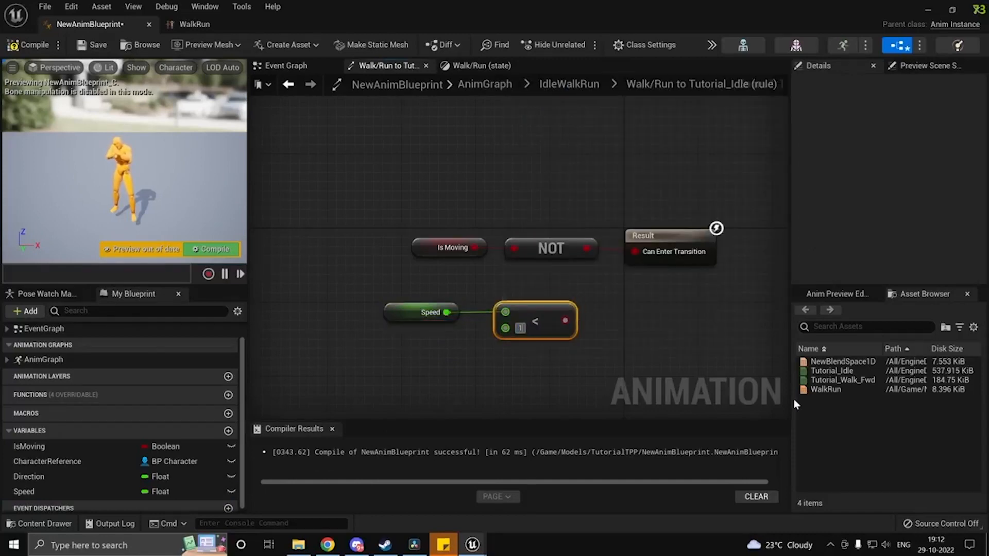
# Step: Connect the Less result to Can Enter Transition, replacing the Is Moving and NOT nodes, and line the new nodes up with Result
pyautogui.moveTo(575, 321); pyautogui.dragTo(654, 257)
pyautogui.press('Delete')
pyautogui.moveTo(532, 353); pyautogui.dragTo(436, 294)
pyautogui.moveTo(547, 323); pyautogui.dragTo(547, 258)
pyautogui.click(522, 330)
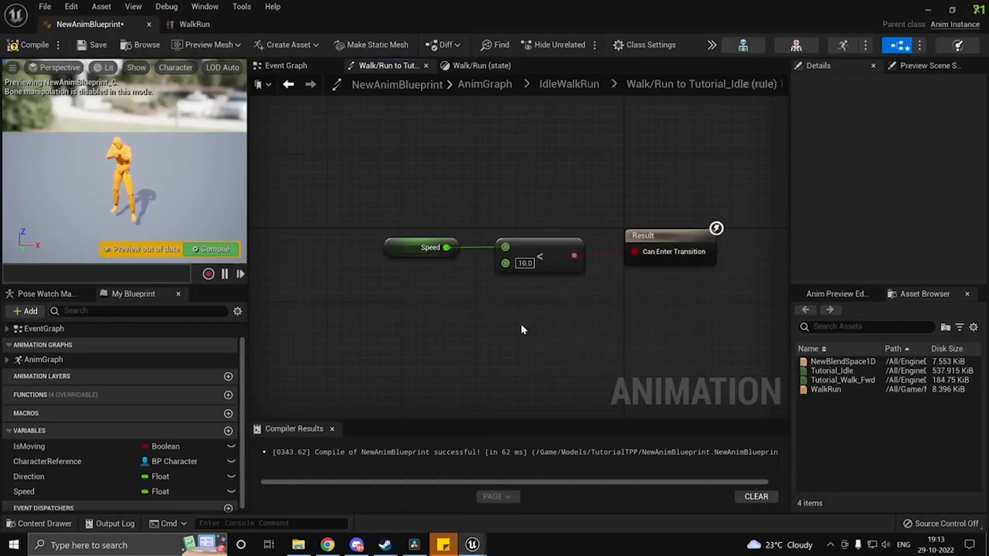
# Step: Copy the Speed getter into the Tutorial_Idle to Walk/Run rule and feed it into a Greater node comparing with 10
pyautogui.click(421, 252)
pyautogui.click(572, 84)
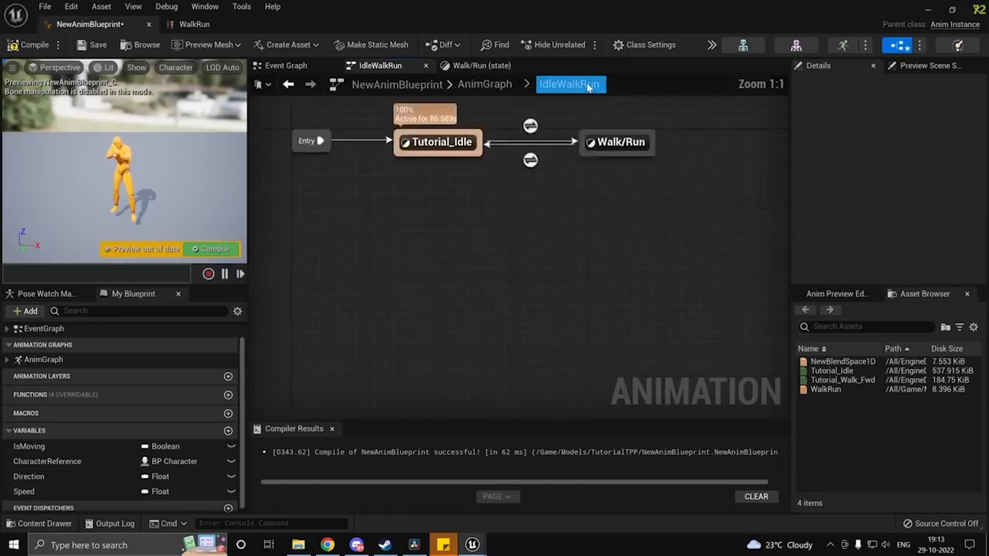
pyautogui.click(614, 237)
pyautogui.doubleClick(614, 237)
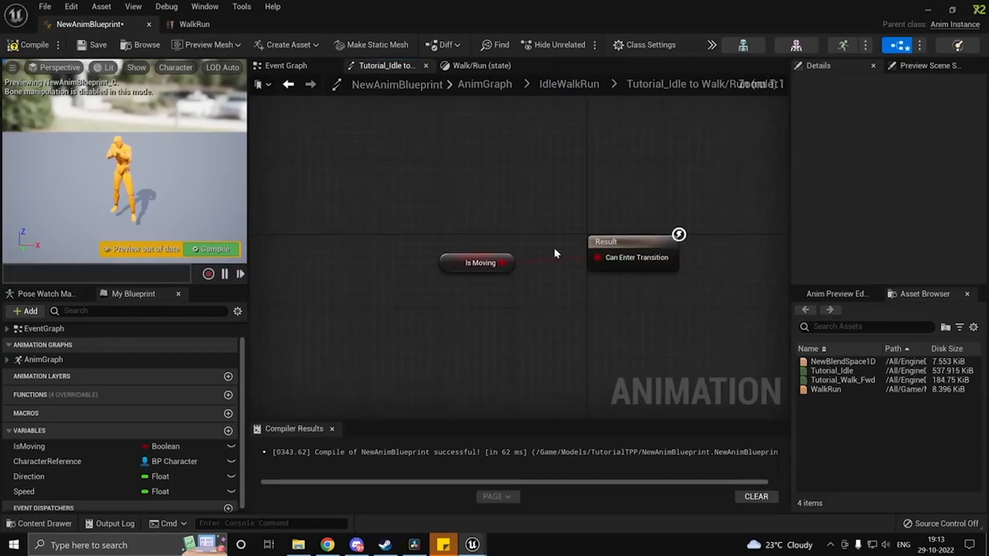
pyautogui.hotkey('ctrl', 'v')
pyautogui.moveTo(434, 331); pyautogui.dragTo(469, 336)
pyautogui.write('>')
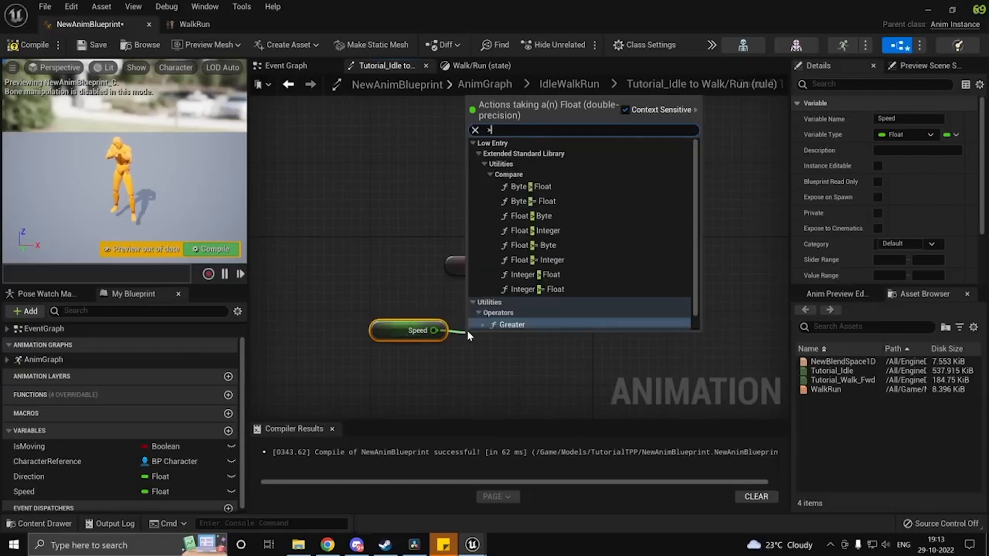
pyautogui.press('Return')
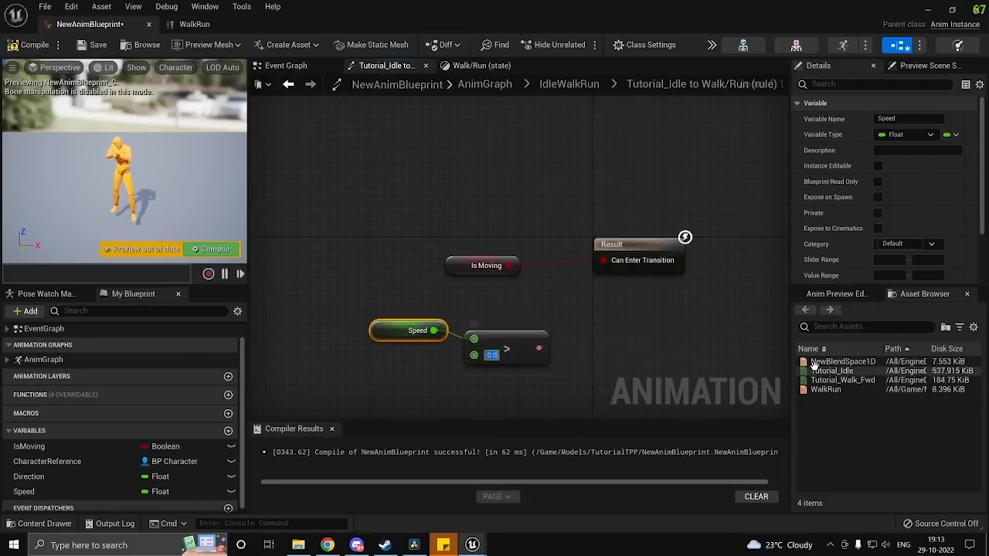
pyautogui.press('Return')
# Step: Connect the Greater result to Can Enter Transition in place of Is Moving, and compile and save the blueprint
pyautogui.moveTo(543, 348); pyautogui.dragTo(604, 261)
pyautogui.click(489, 266)
pyautogui.press('Delete')
pyautogui.click(505, 348)
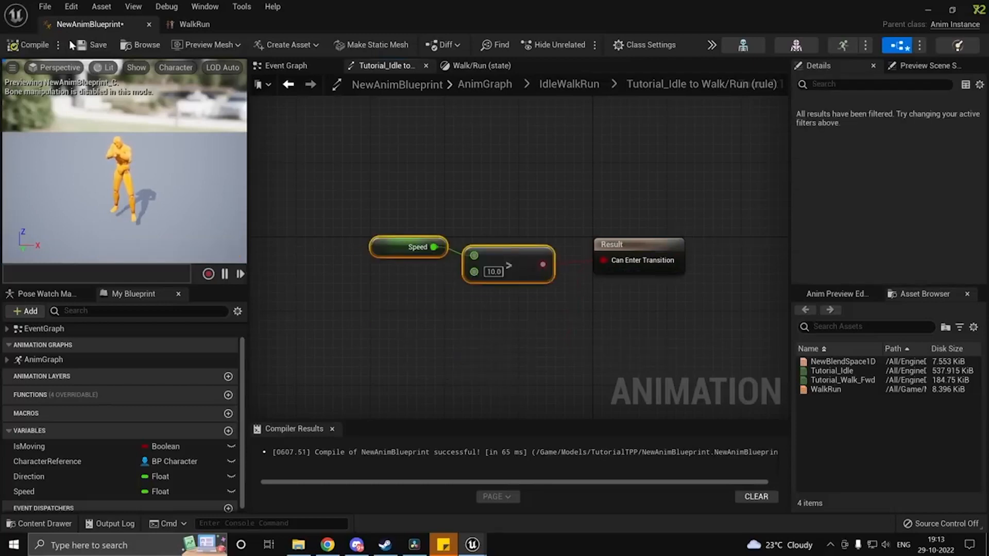
pyautogui.hotkey('ctrl', 'shift', 's')
# Step: Play the level in the editor and run the character around to check the idle and walk/run animations, ending the session
pyautogui.click(928, 10)
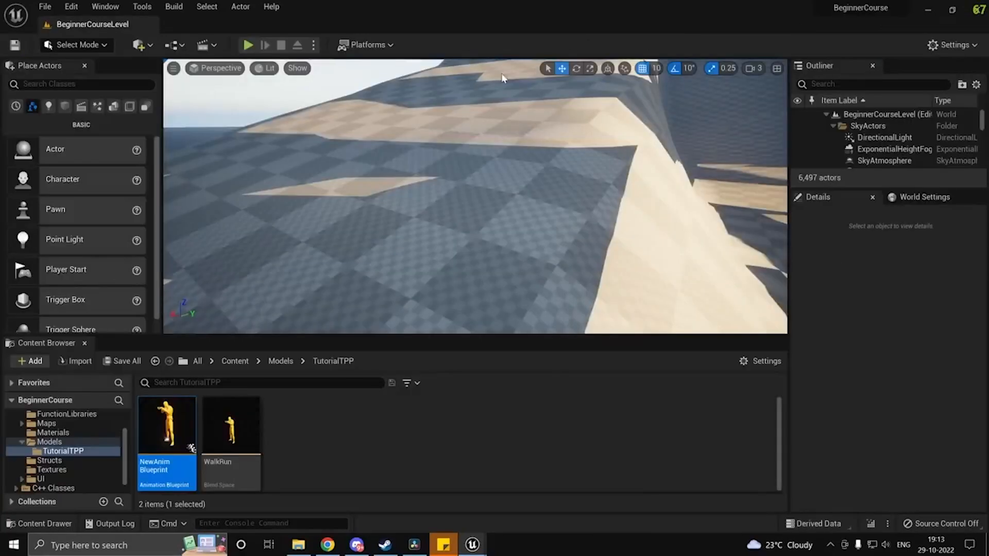
pyautogui.click(250, 47)
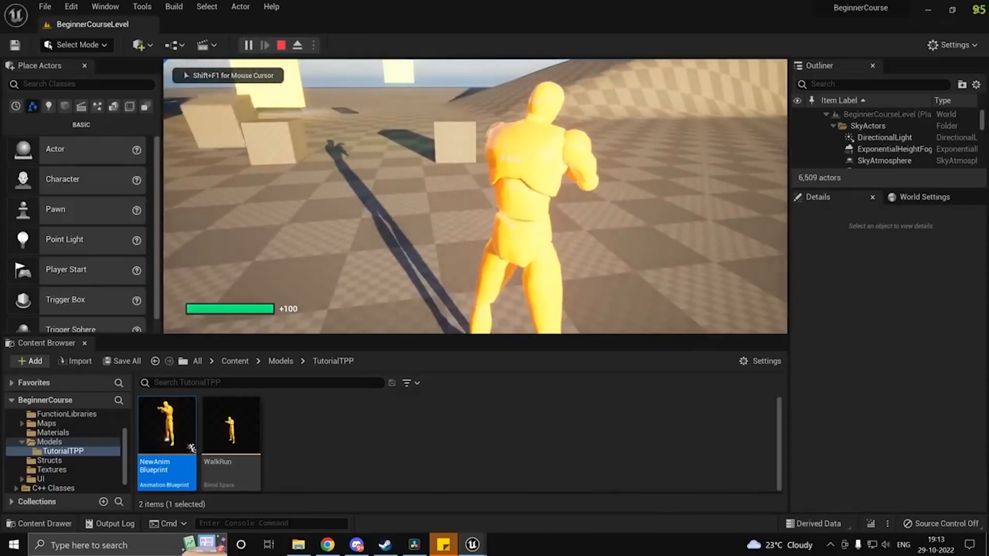
pyautogui.press('w')
pyautogui.press('w')
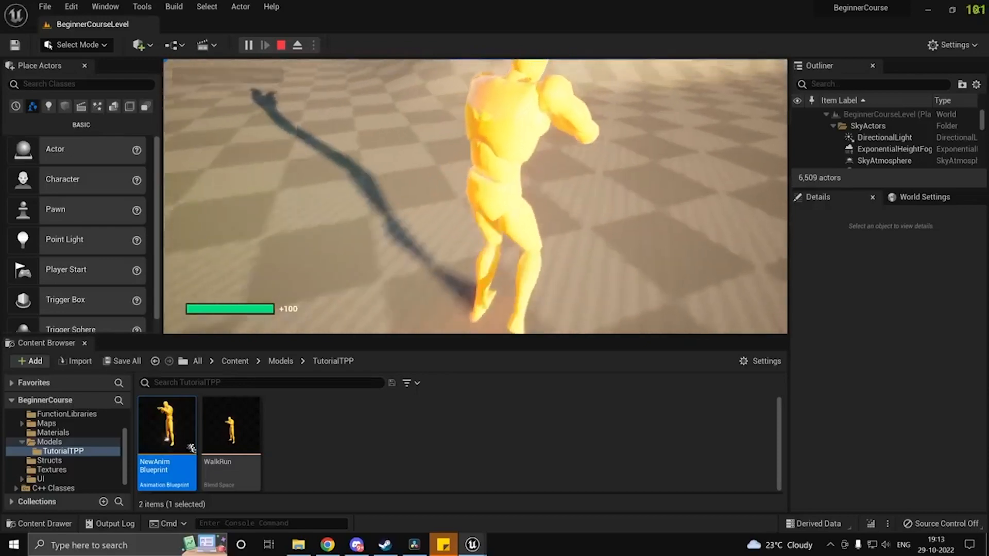
pyautogui.press('w')
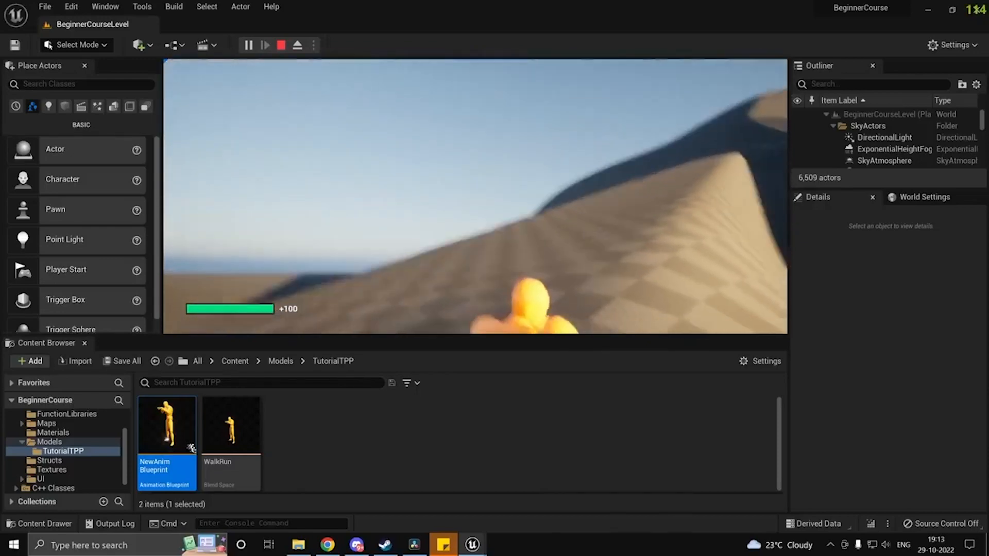
pyautogui.press('w')
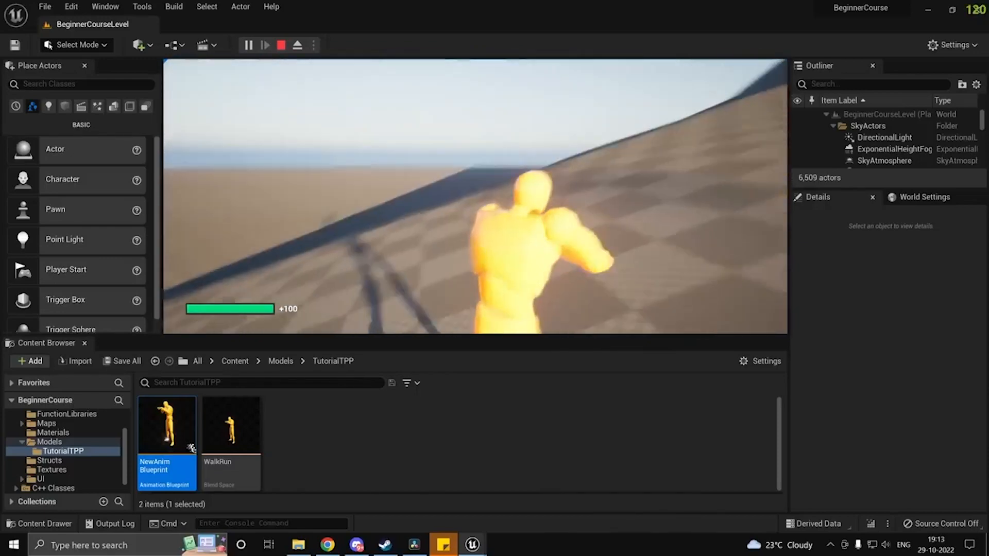
pyautogui.press('w')
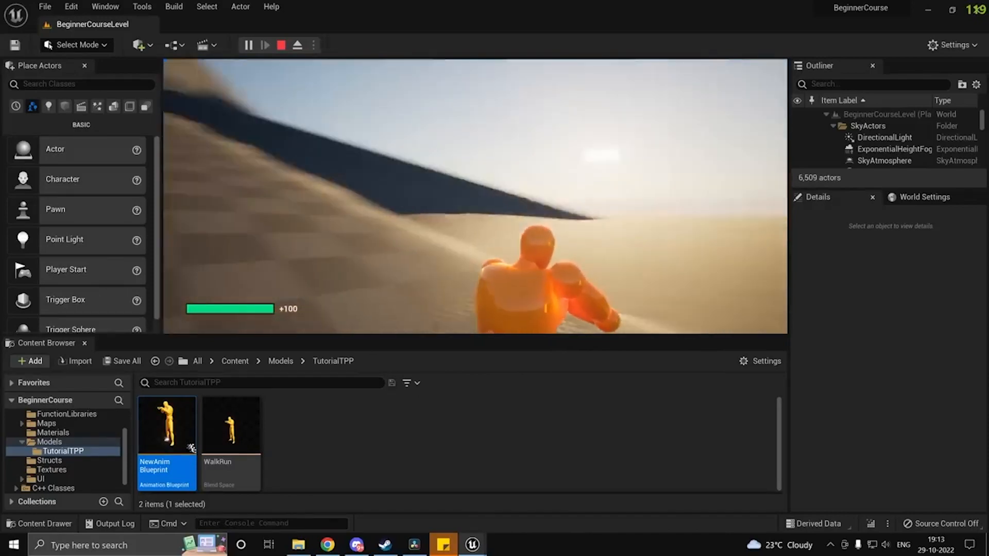
pyautogui.press('w')
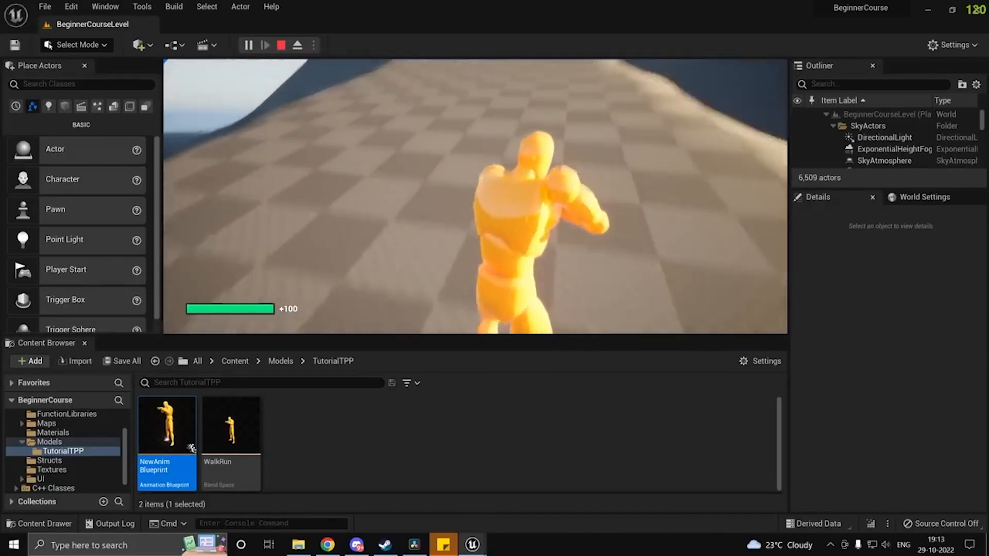
pyautogui.press('w')
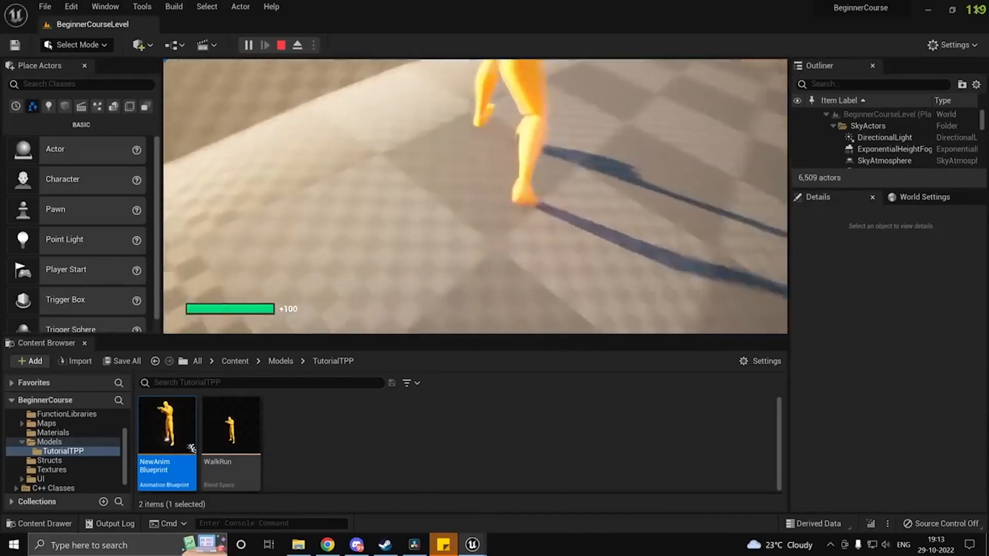
pyautogui.press('w')
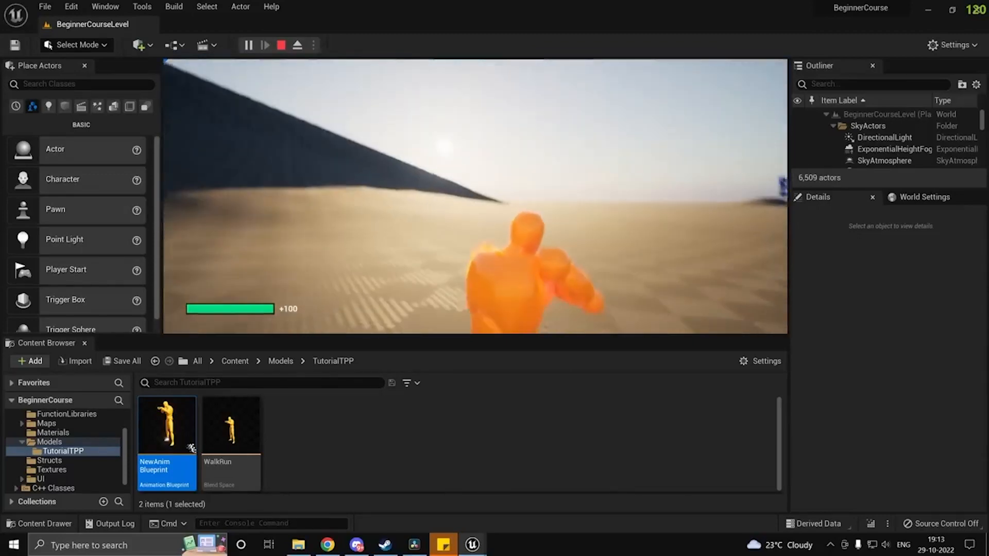
pyautogui.press('w')
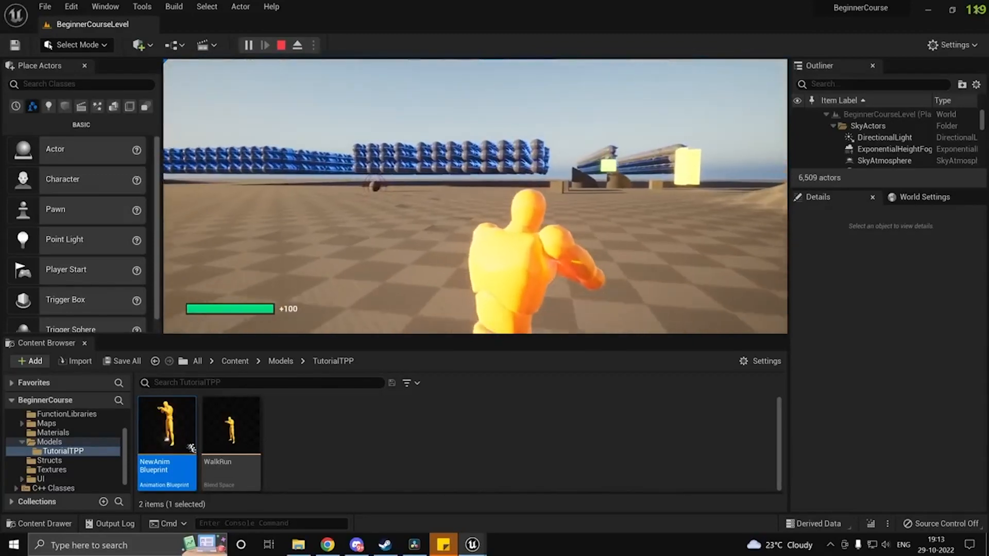
pyautogui.press('Escape')
# Step: Reopen NewAnimBlueprint and review the IdleWalkRun state machine, the Walk/Run state and the Speed and Direction logic in the Event Graph
pyautogui.doubleClick(167, 443)
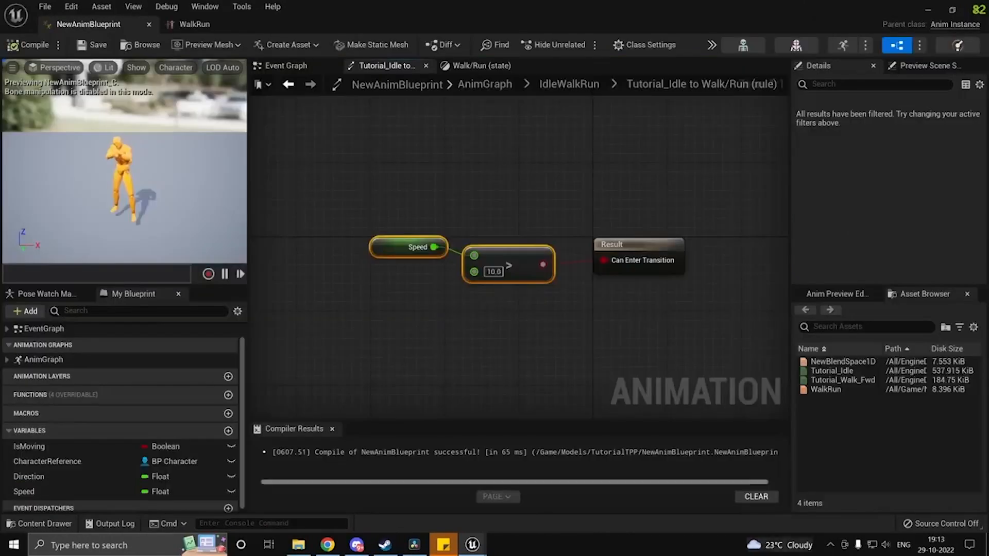
pyautogui.click(569, 84)
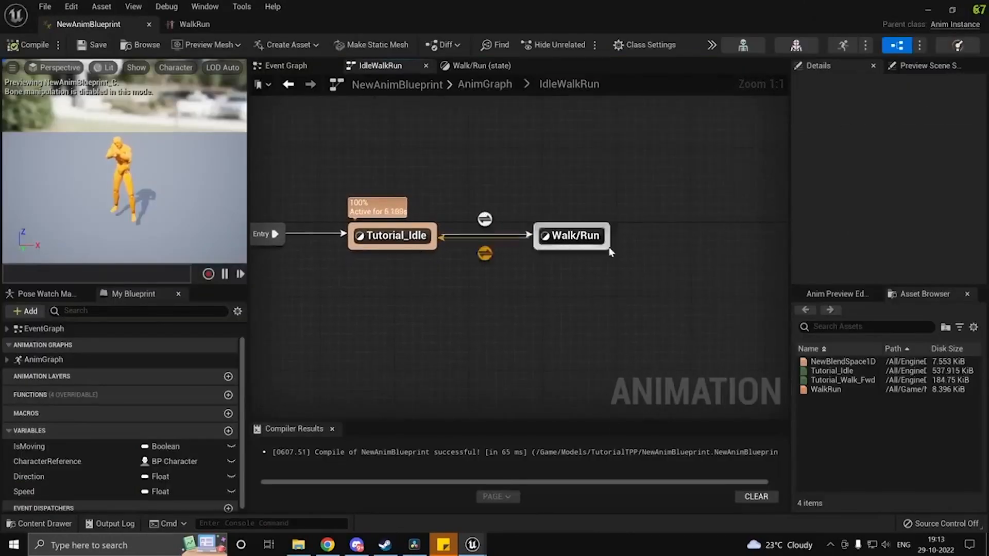
pyautogui.moveTo(573, 303); pyautogui.dragTo(547, 278, button='right')
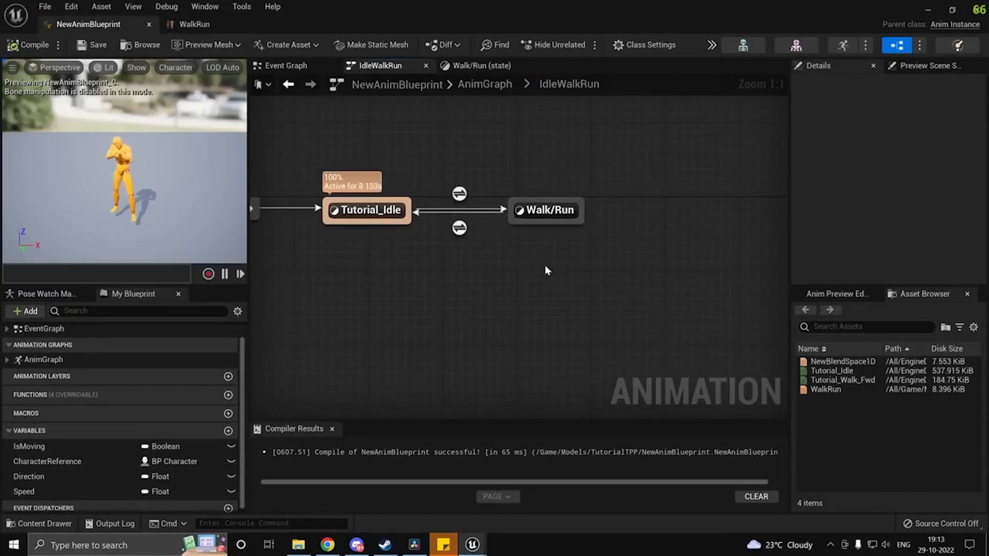
pyautogui.rightClick(437, 309)
pyautogui.click(374, 331)
pyautogui.click(481, 66)
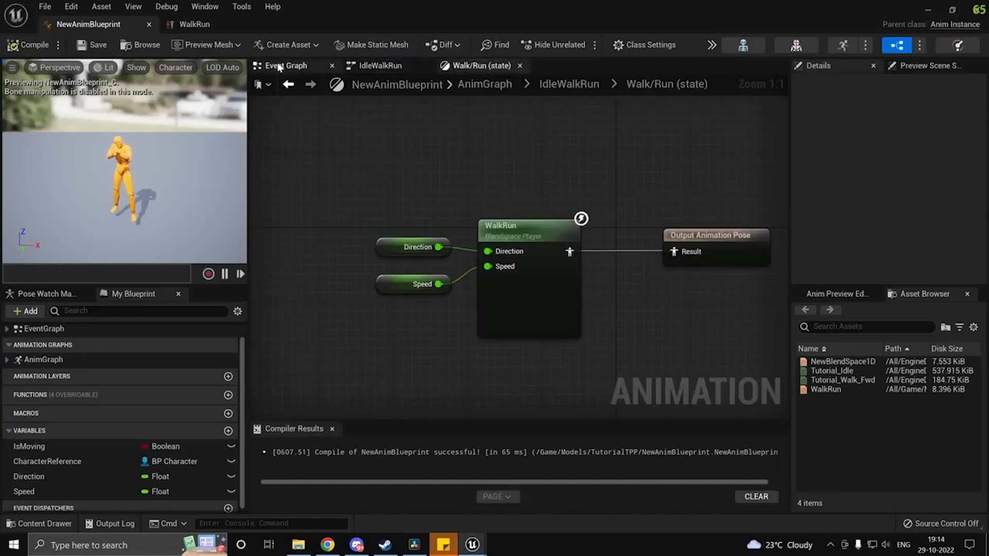
pyautogui.click(286, 65)
pyautogui.moveTo(618, 340); pyautogui.dragTo(698, 309, button='right')
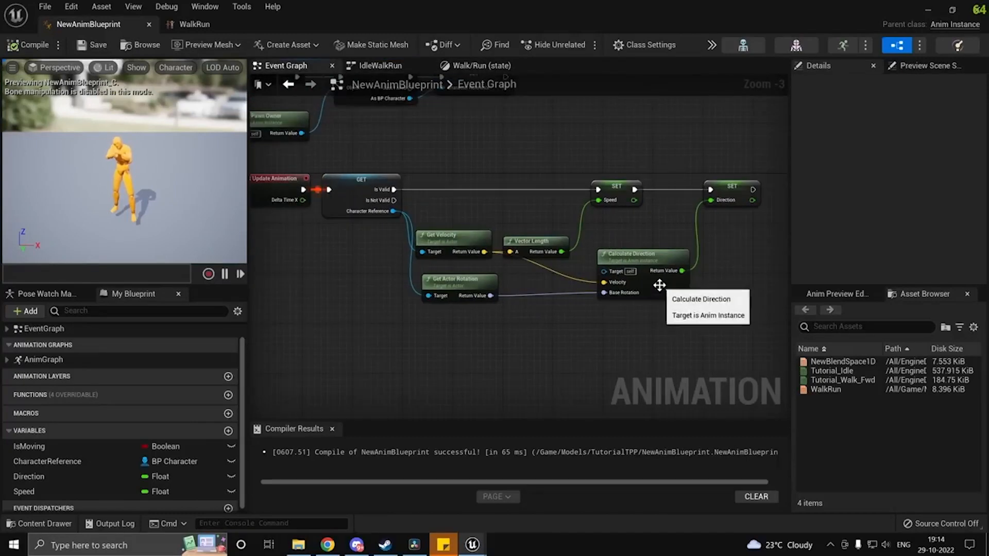
# Step: Review the Event Graph's update chain from the validated Character Reference through velocity and rotation to the Speed and Direction setters
pyautogui.moveTo(326, 250); pyautogui.dragTo(441, 277, button='right')
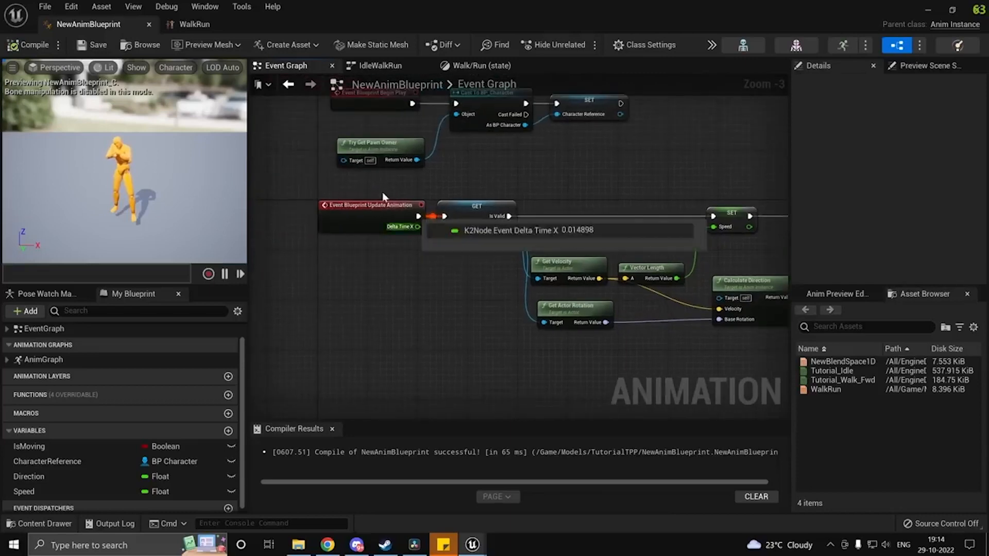
pyautogui.moveTo(744, 312)
pyautogui.moveTo(586, 278); pyautogui.dragTo(440, 281, button='right')
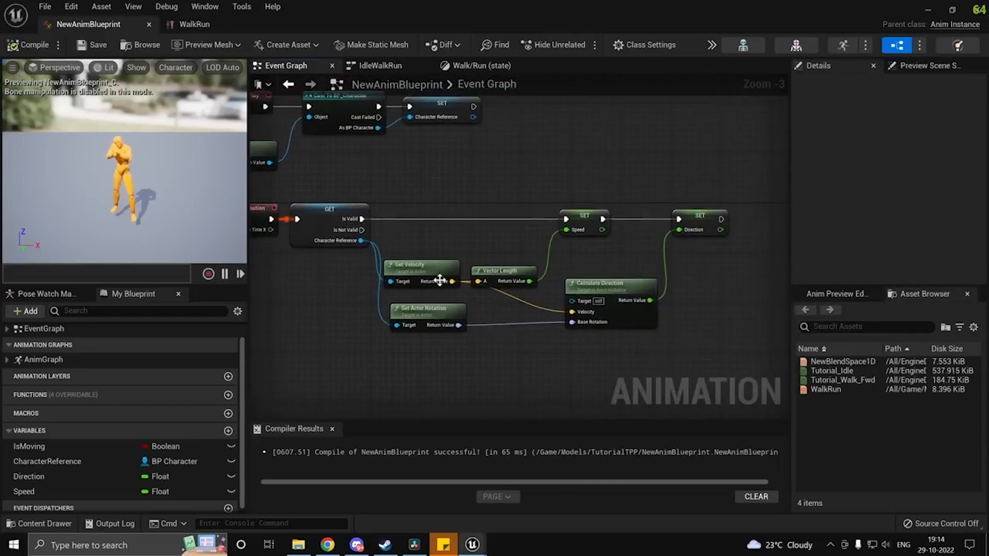
pyautogui.moveTo(593, 261); pyautogui.dragTo(668, 221, button='right')
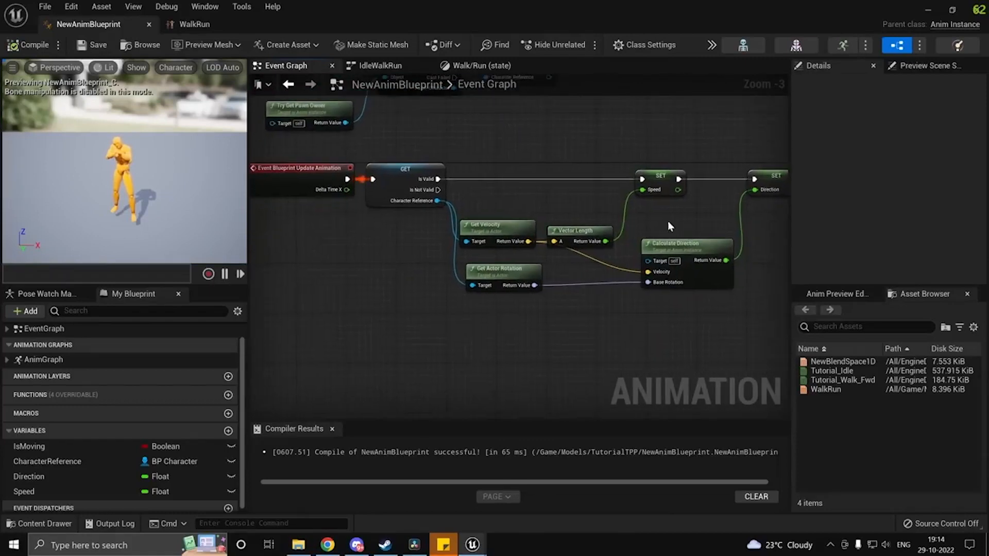
pyautogui.click(285, 184)
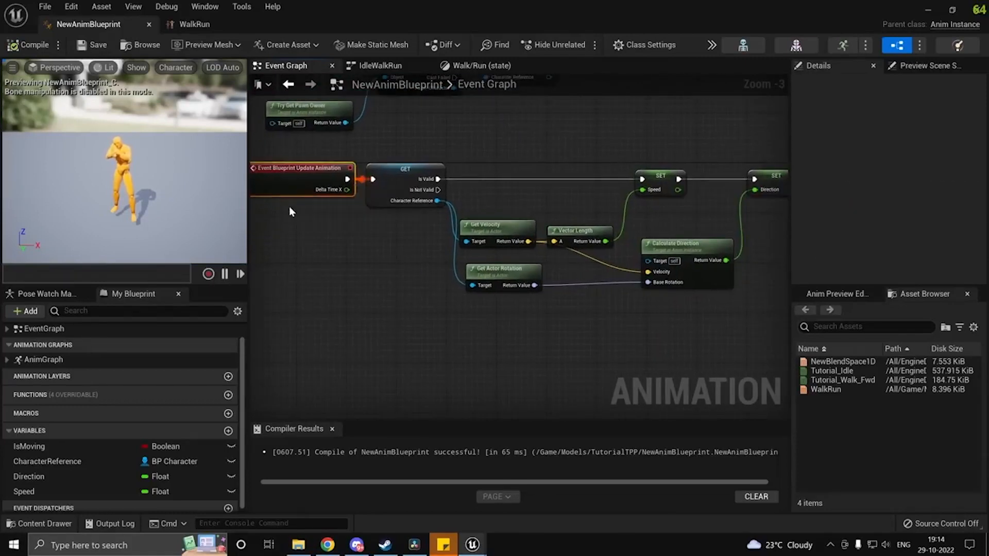
pyautogui.moveTo(304, 205); pyautogui.dragTo(373, 246, button='right')
pyautogui.scroll(1, 378, 235)
pyautogui.moveTo(481, 278); pyautogui.dragTo(461, 325, button='right')
pyautogui.scroll(-2, 454, 294)
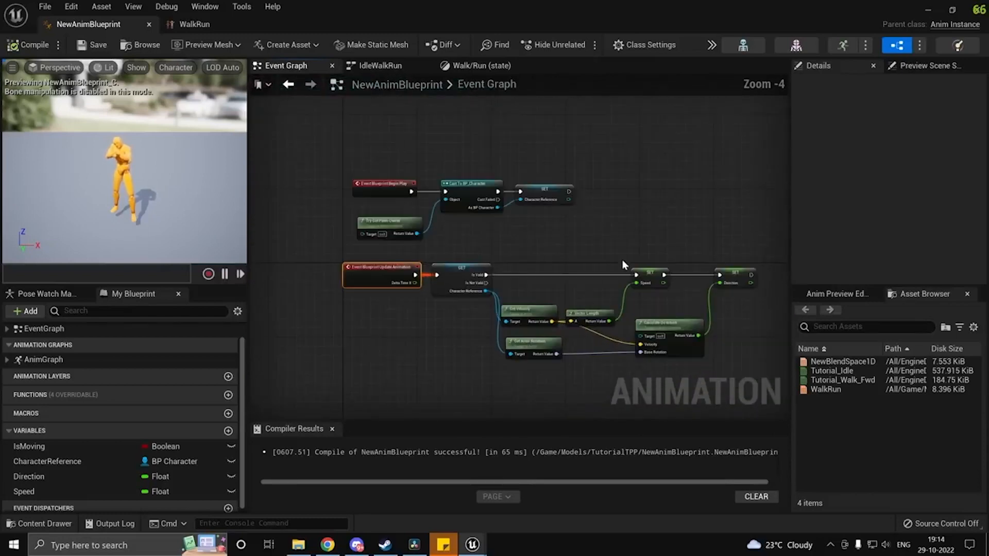
# Step: Close the animation blueprint editor and return to the level
pyautogui.click(979, 11)
pyautogui.click(400, 451)
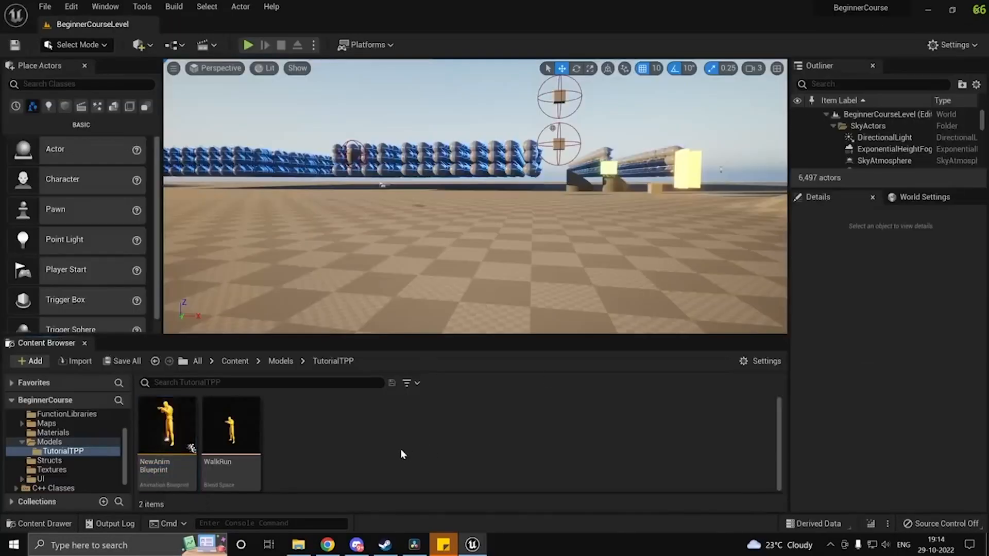
pyautogui.moveTo(633, 180); pyautogui.dragTo(370, 217, button='right')
pyautogui.moveTo(438, 206); pyautogui.dragTo(757, 206, button='right')
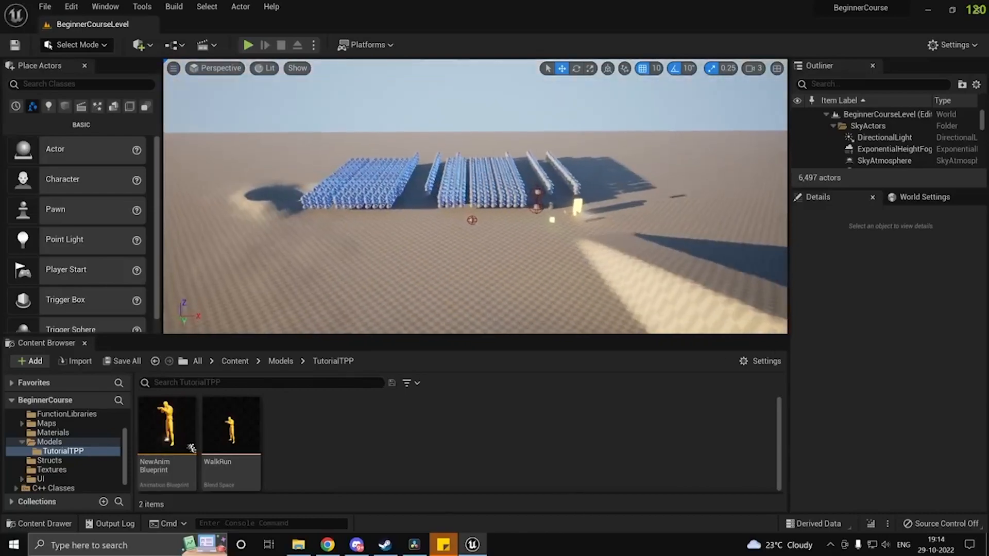
pyautogui.moveTo(757, 206); pyautogui.dragTo(674, 276, button='right')
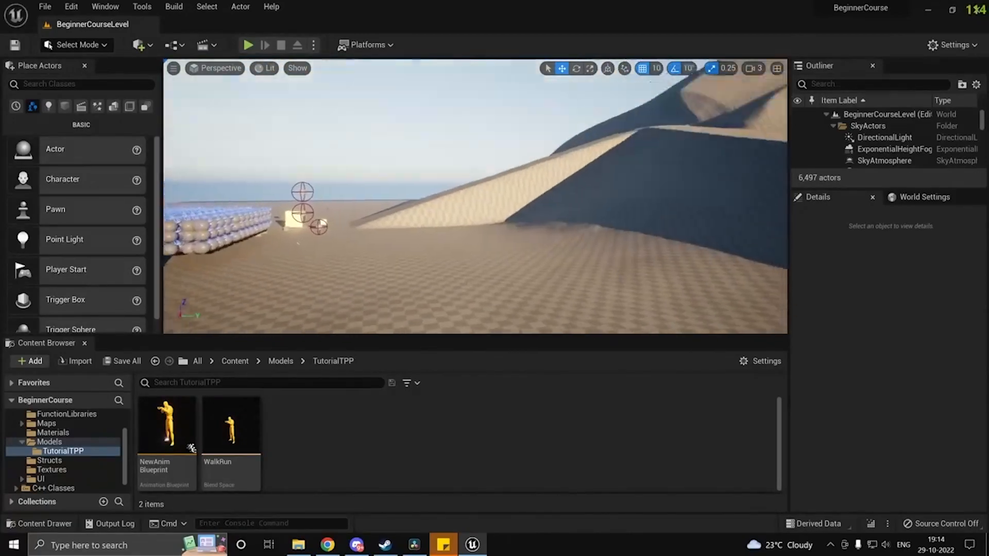
pyautogui.moveTo(474, 206)
pyautogui.mouseDown(button='right')
pyautogui.moveTo(484, 209)
pyautogui.moveTo(402, 214)
pyautogui.moveTo(458, 224)
pyautogui.moveTo(479, 253)
pyautogui.moveTo(463, 206)
pyautogui.moveTo(443, 209)
pyautogui.moveTo(474, 214)
pyautogui.moveTo(495, 234)
pyautogui.moveTo(463, 206)
pyautogui.mouseUp(button='right')
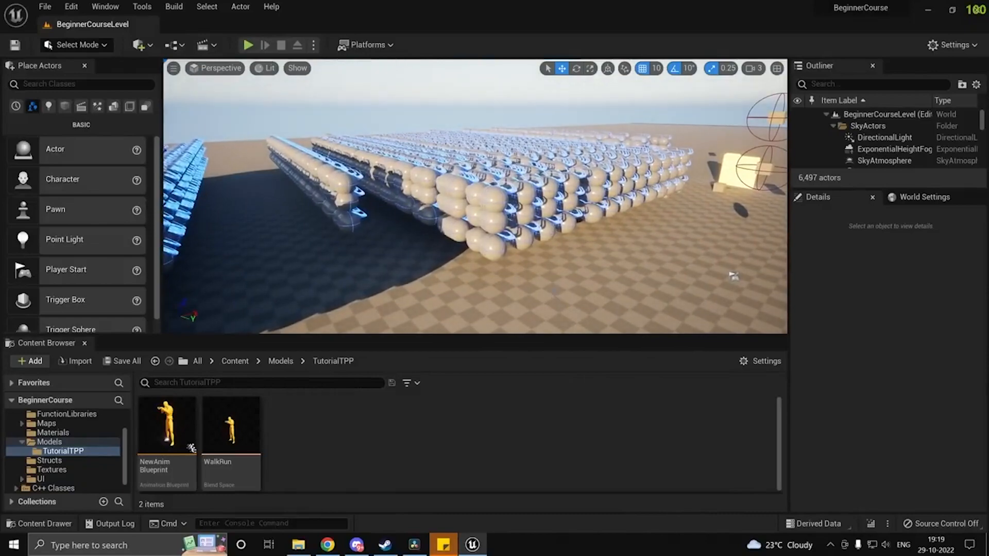
pyautogui.moveTo(439, 219); pyautogui.dragTo(536, 201, button='right')
pyautogui.press('w')
pyautogui.press('s')
pyautogui.press('s')
pyautogui.press('d')
pyautogui.press('w')
pyautogui.press('a')
pyautogui.press('w')
pyautogui.press('s')
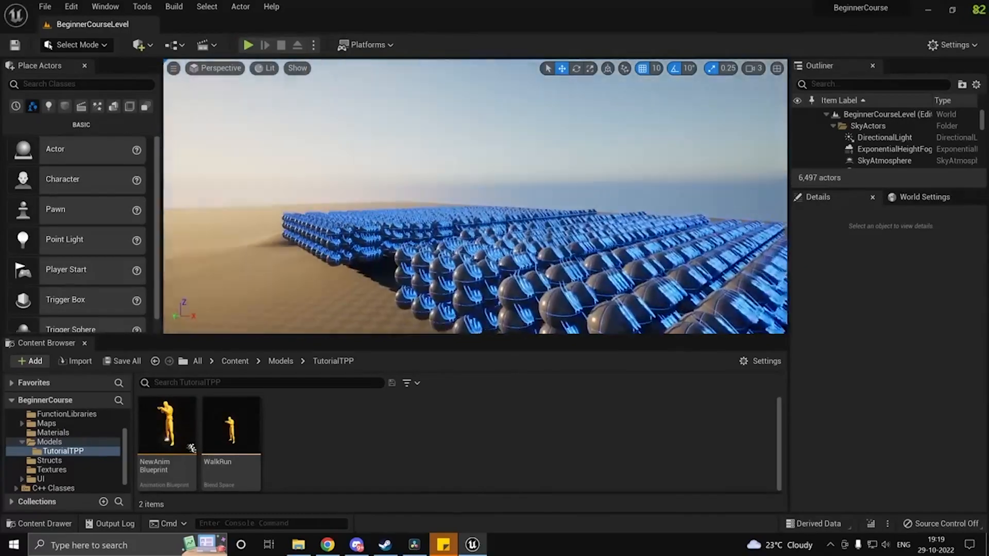
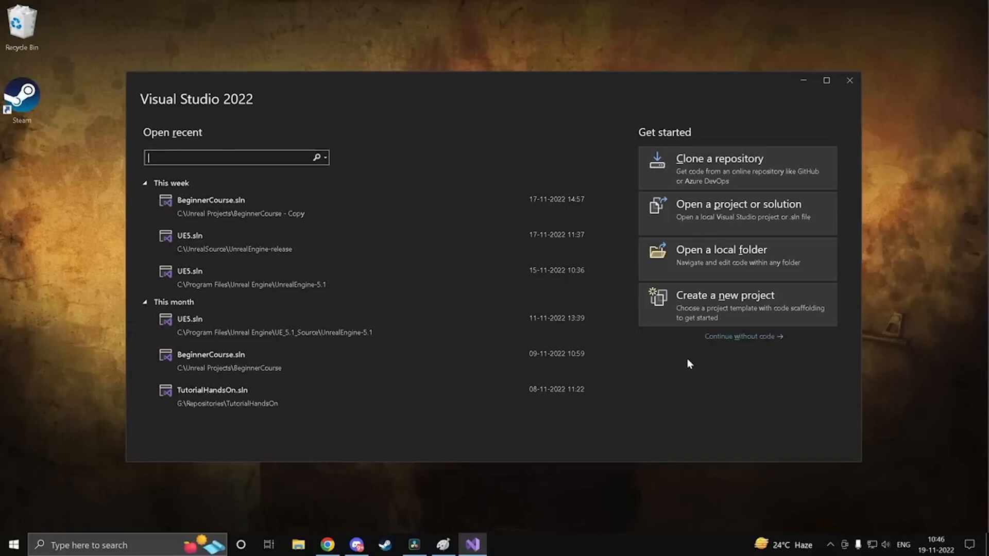
# Step: Switch to Visual Studio, start creating a new project and search the project templates for "empty"
pyautogui.click(746, 314)
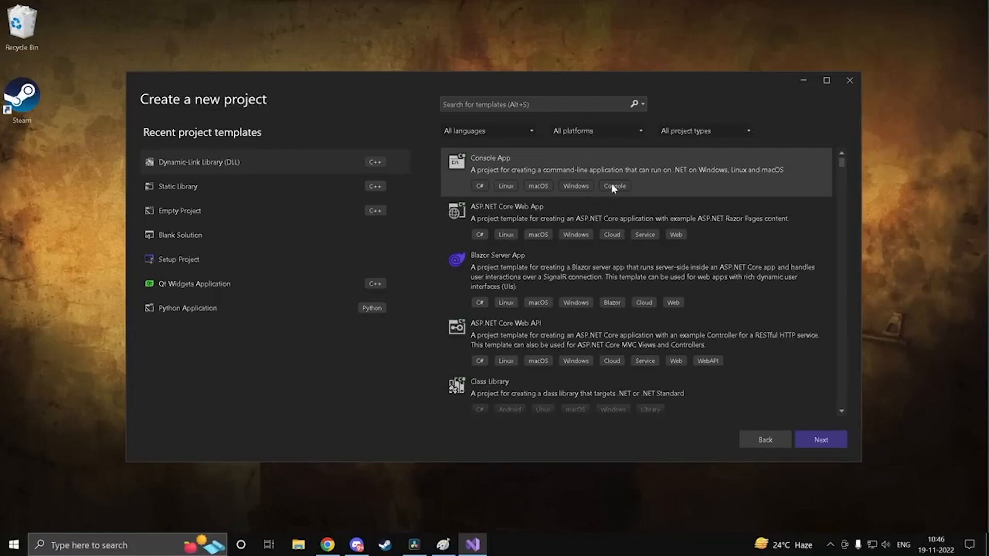
pyautogui.scroll(-2, 719, 381)
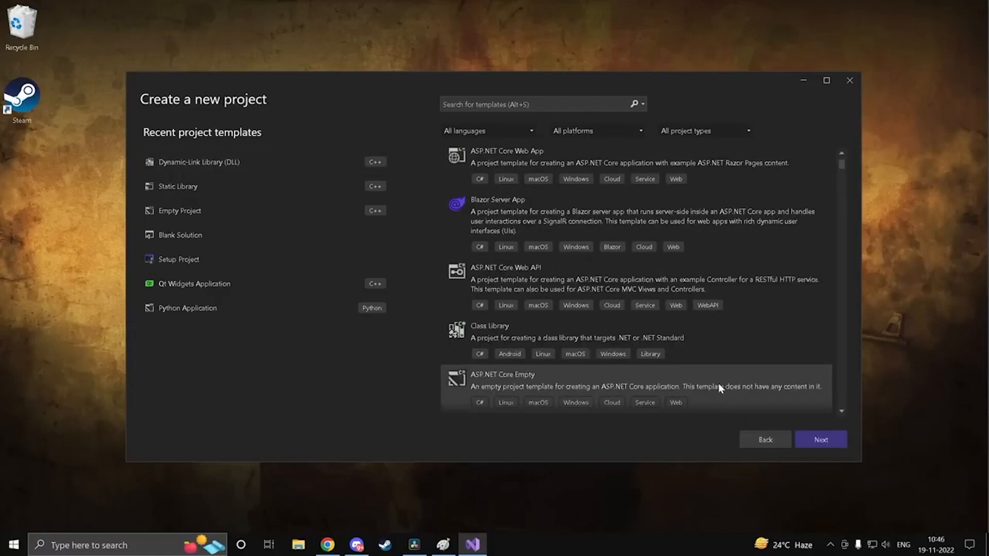
pyautogui.scroll(-4, 720, 387)
pyautogui.scroll(6, 670, 350)
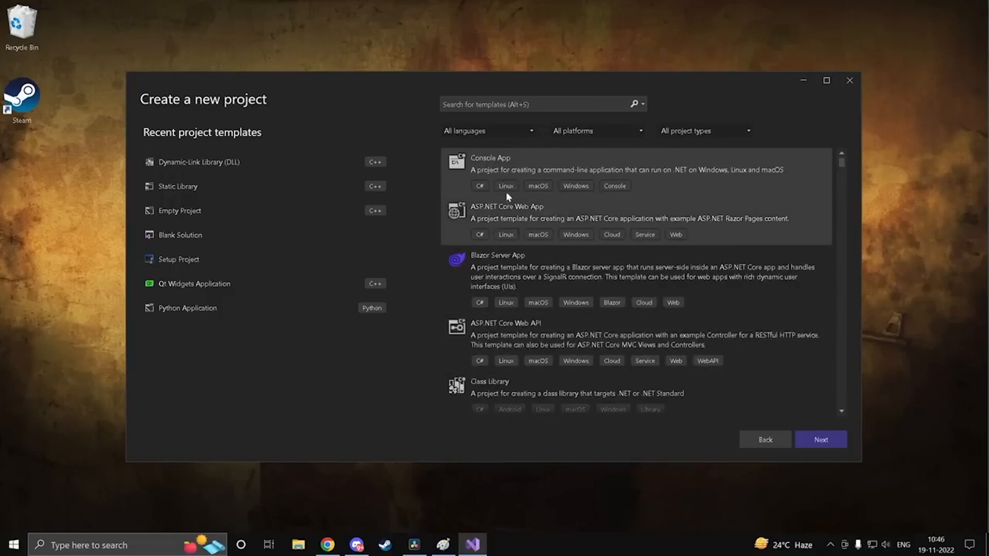
pyautogui.click(510, 107)
pyautogui.write('emp')
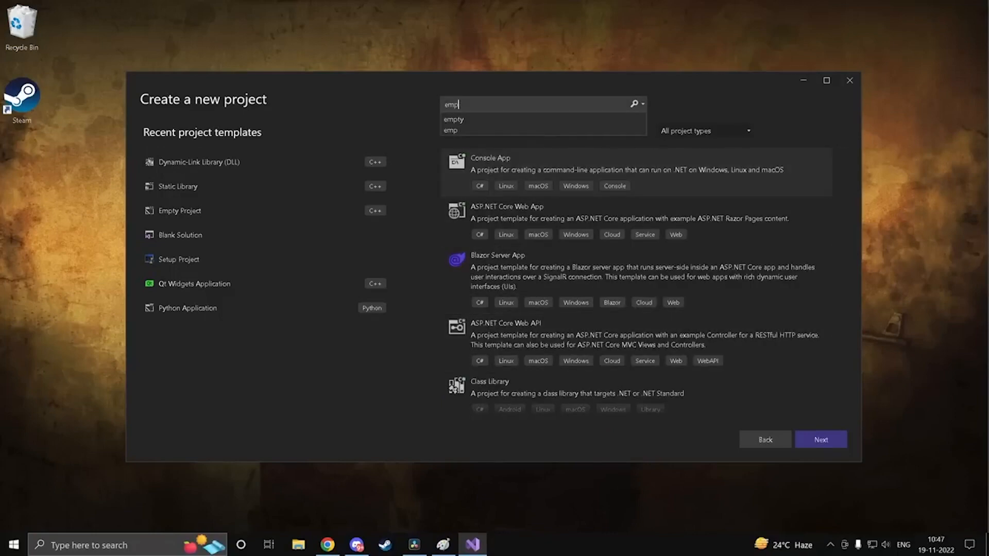
pyautogui.write('ty')
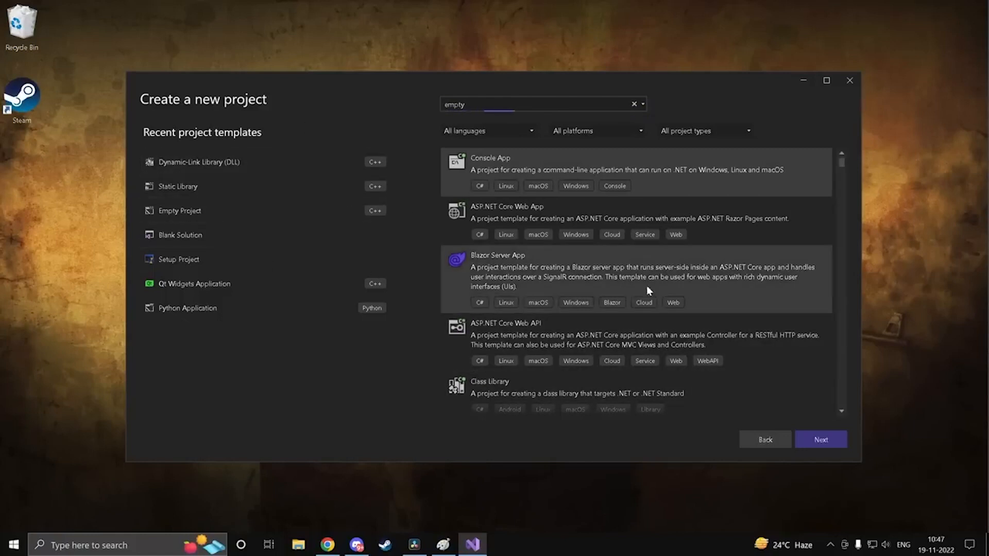
# Step: Create a project from the recent C++ Empty Project template, with its location set to G:\Repositories\
pyautogui.click(266, 210)
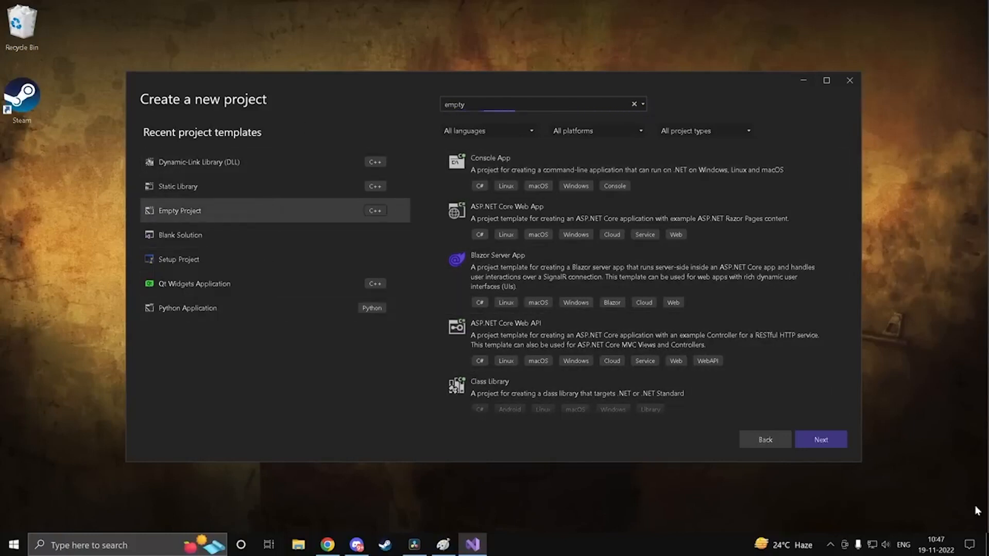
pyautogui.click(824, 440)
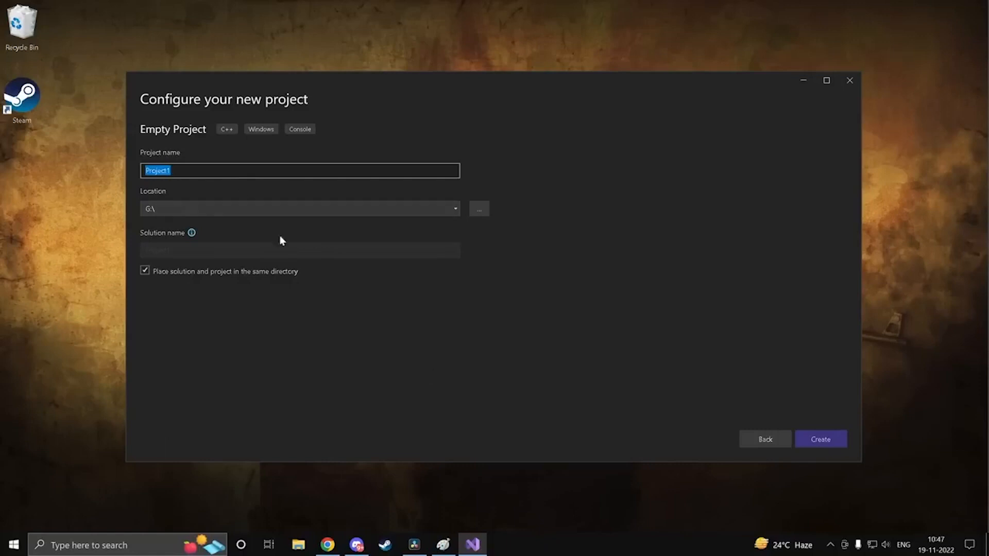
pyautogui.click(479, 210)
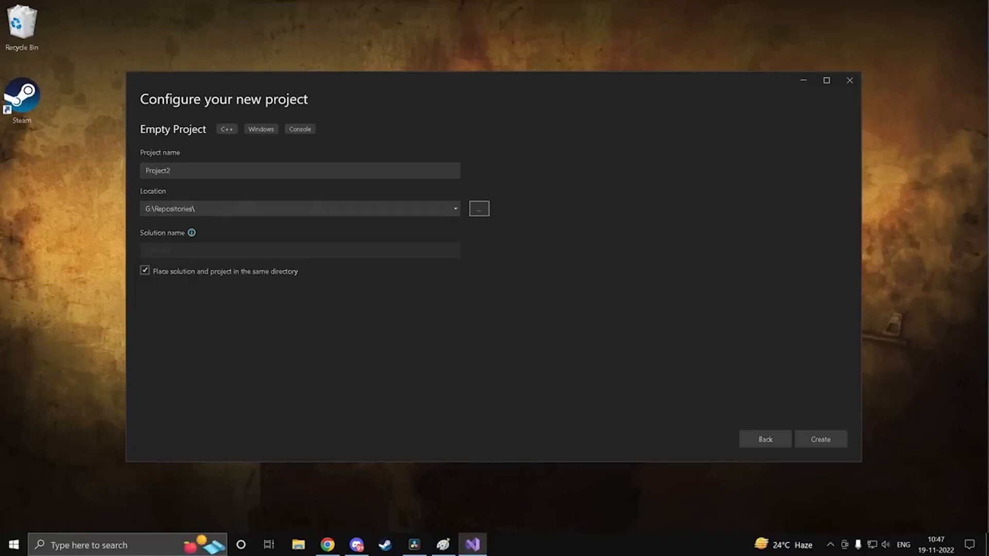
pyautogui.click(820, 440)
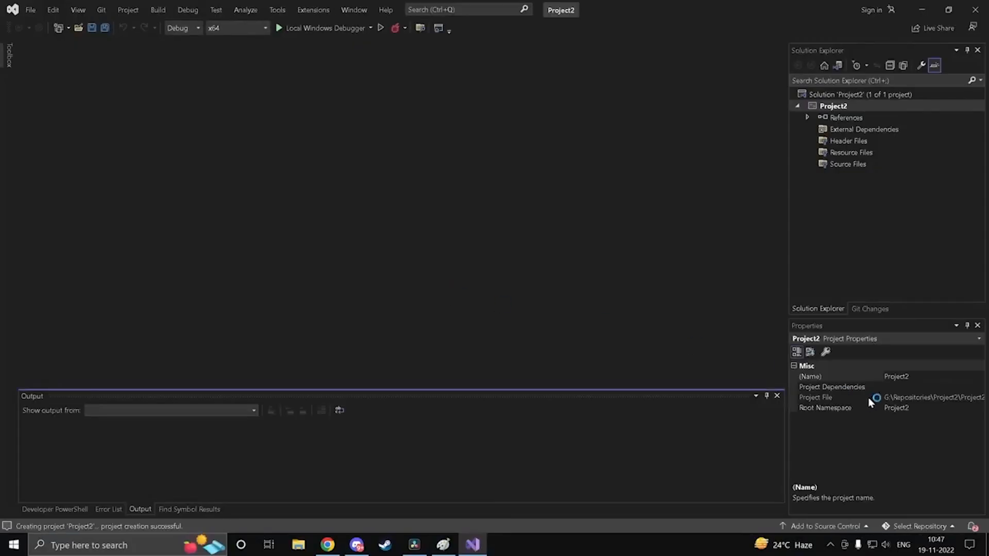
# Step: Add a new C++ file named main.cpp to the project's Source Files
pyautogui.rightClick(865, 166)
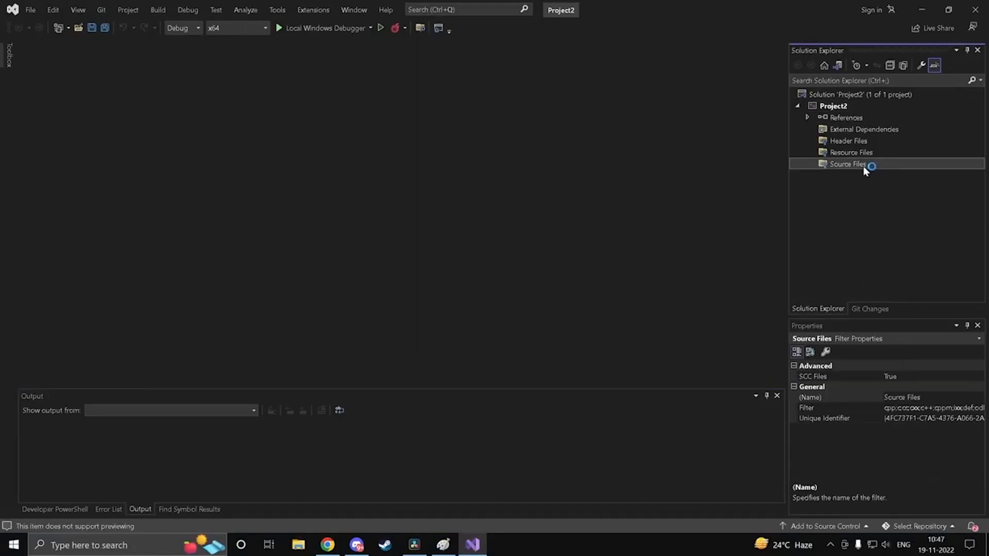
pyautogui.moveTo(859, 175)
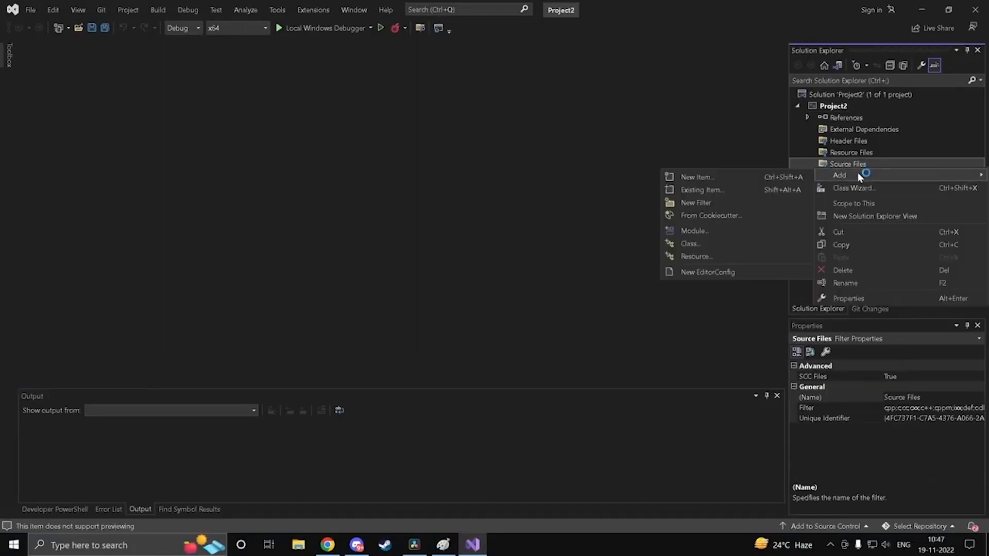
pyautogui.click(737, 175)
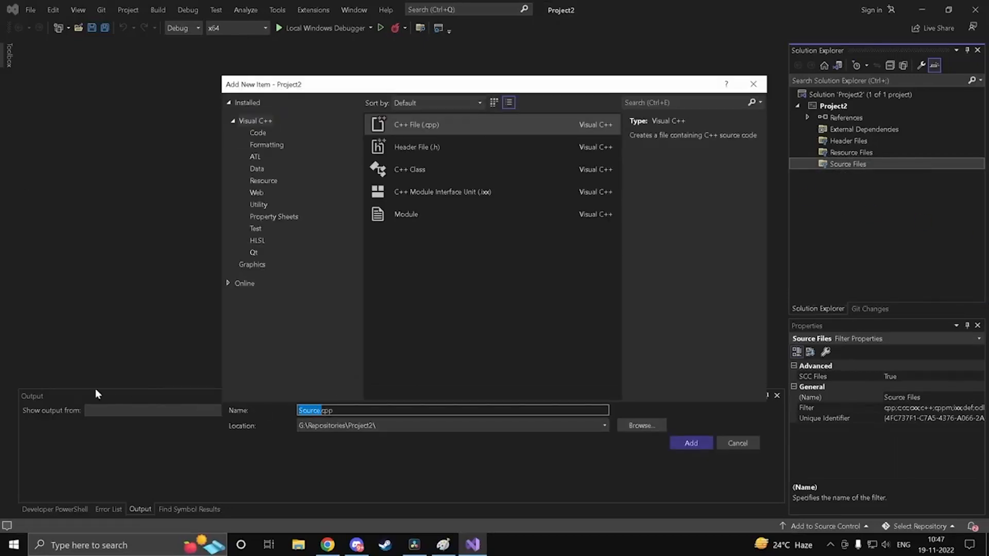
pyautogui.write('main')
pyautogui.click(440, 129)
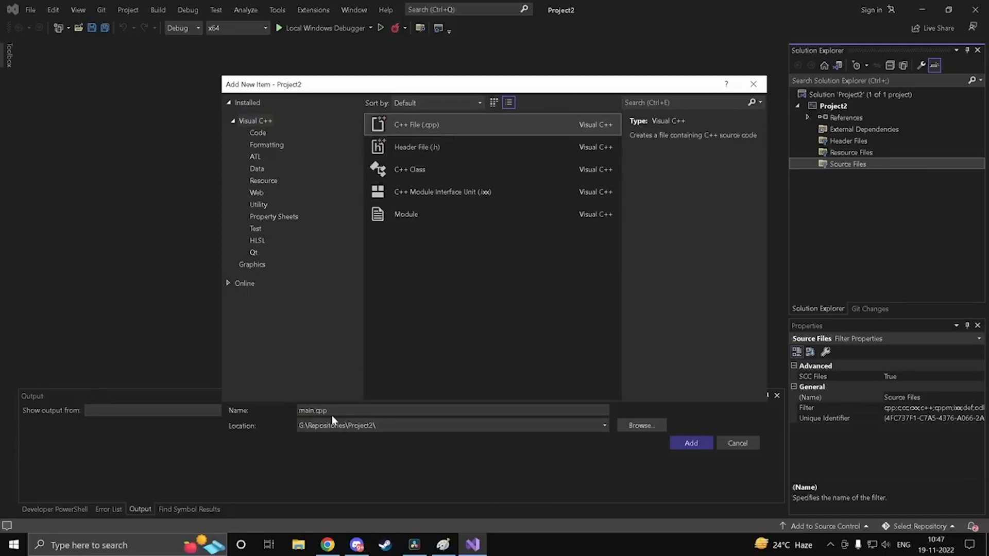
pyautogui.click(710, 442)
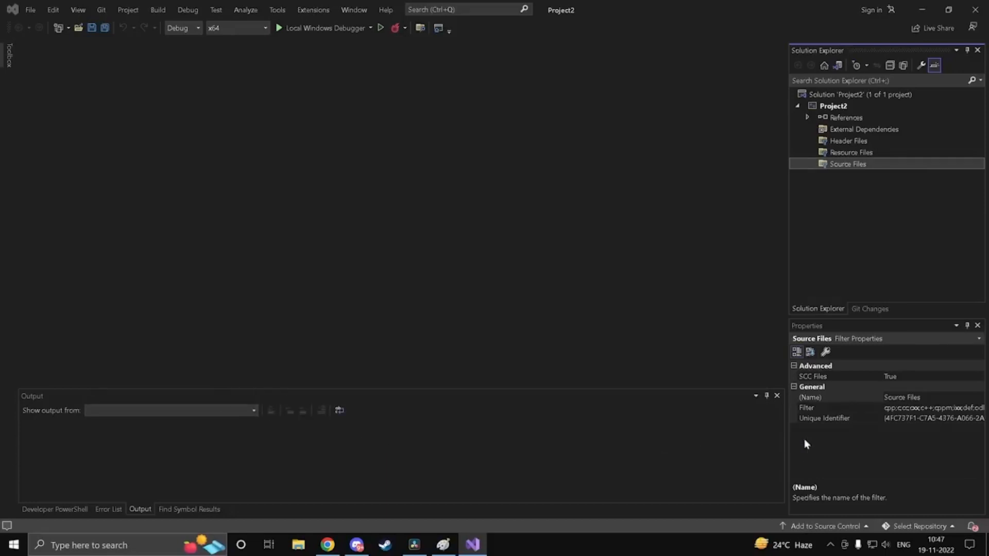
# Step: Write an int main() function that returns 0, starting on the second line of main.cpp, and save the file
pyautogui.press('Return')
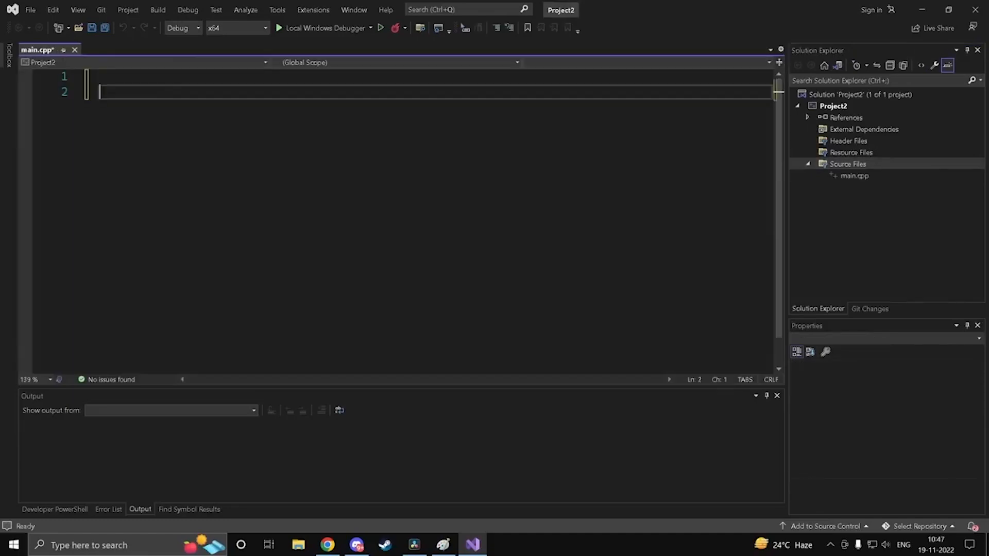
pyautogui.write('int main()')
pyautogui.press('Return')
pyautogui.write('{')
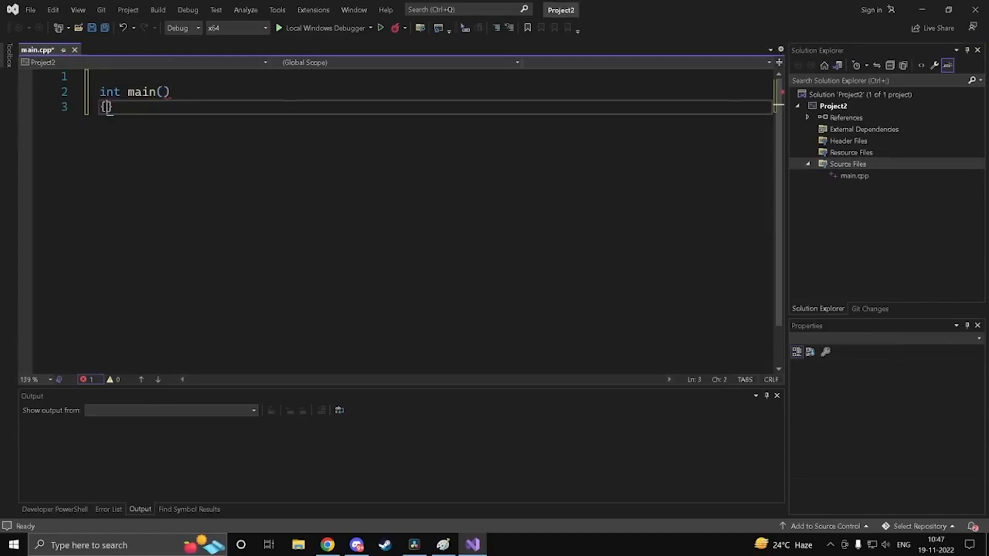
pyautogui.press('Return')
pyautogui.write('retur')
pyautogui.press('Escape')
pyautogui.write('n 0;')
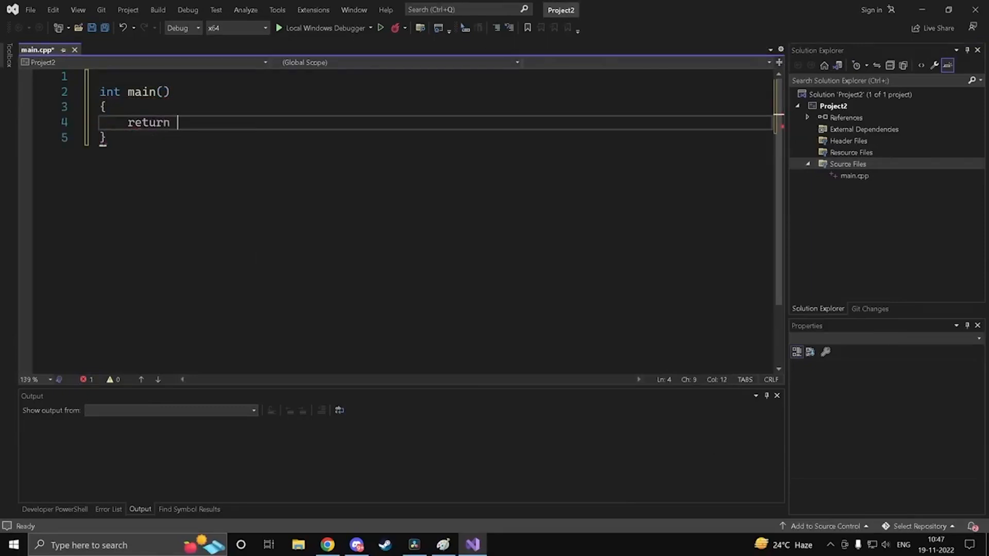
pyautogui.hotkey('ctrl', 's')
# Step: Insert three blank lines above main() and return to the first line of the file
pyautogui.click(100, 76)
pyautogui.press('Return')
pyautogui.press('Return')
pyautogui.press('Return')
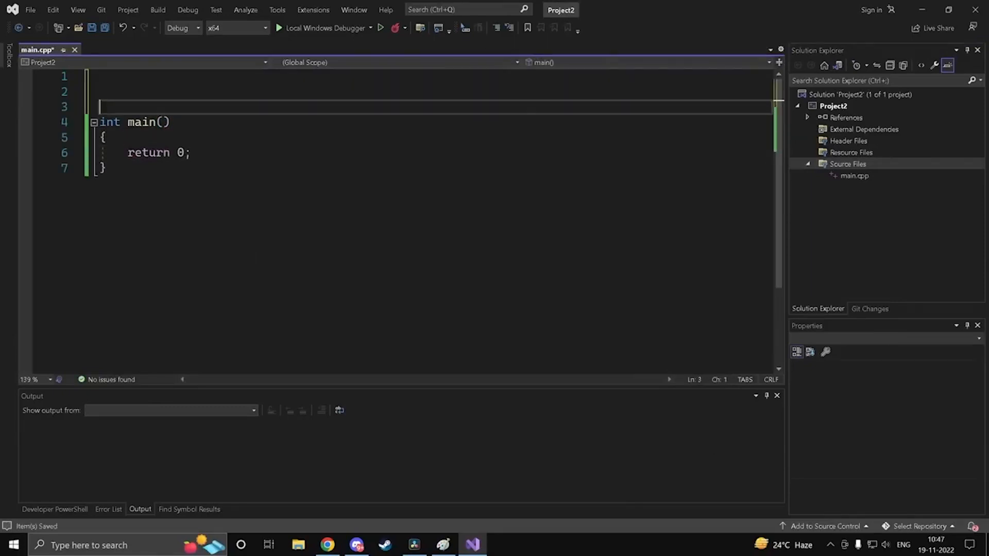
pyautogui.click(100, 92)
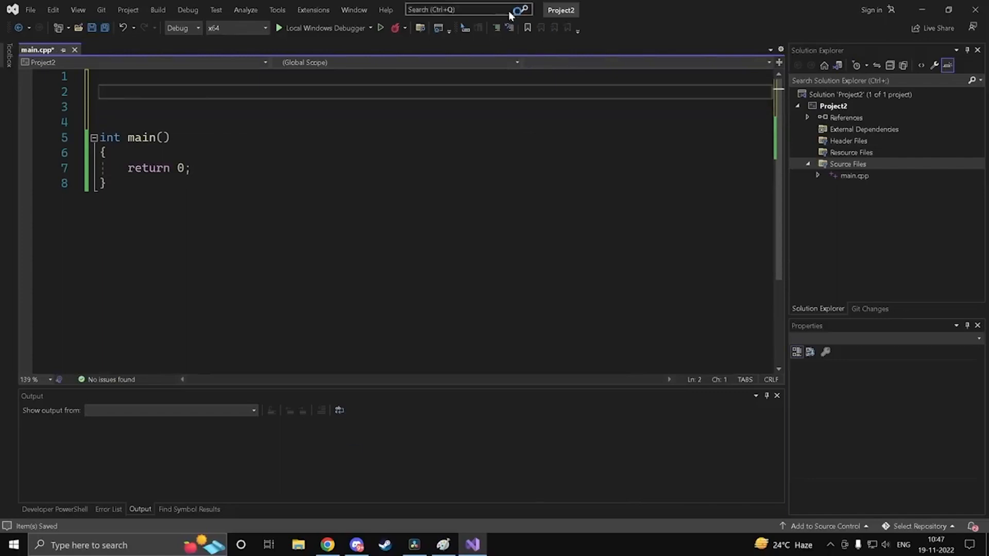
pyautogui.keyDown('ctrl'); pyautogui.scroll(2, 175, 164); pyautogui.keyUp('ctrl')
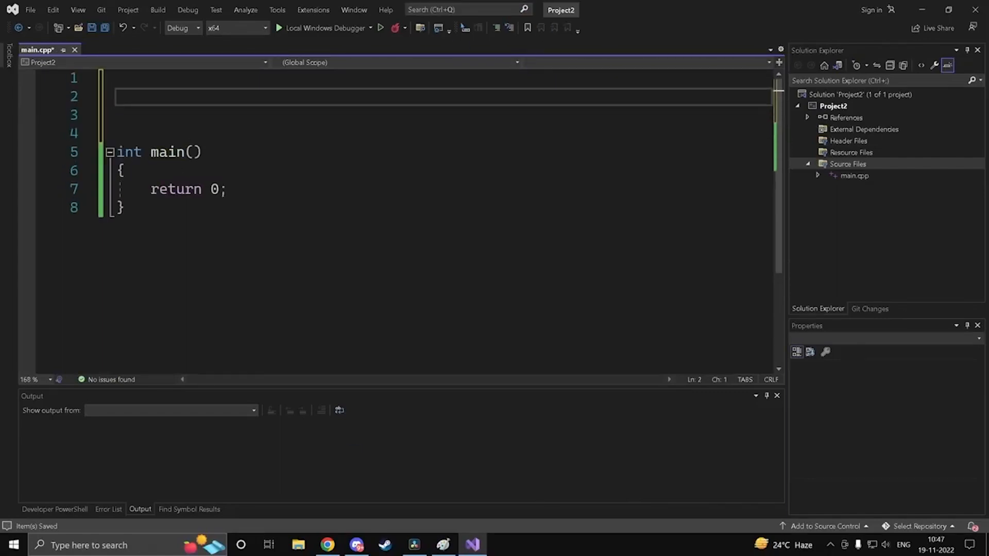
pyautogui.press('Up')
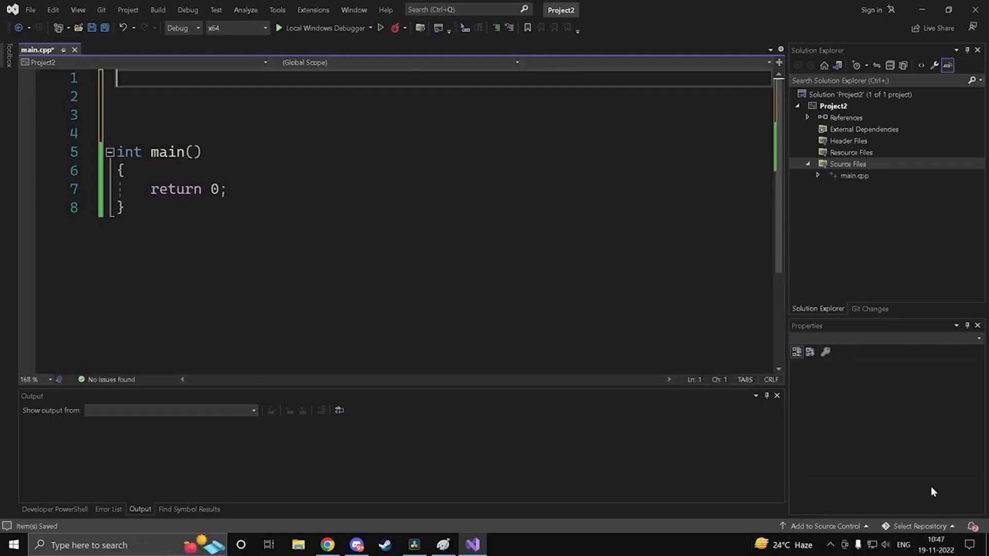
# Step: Start an #include directive on the first line of main.cpp, trying empty angle brackets and empty quotes before removing both
pyautogui.write('#include')
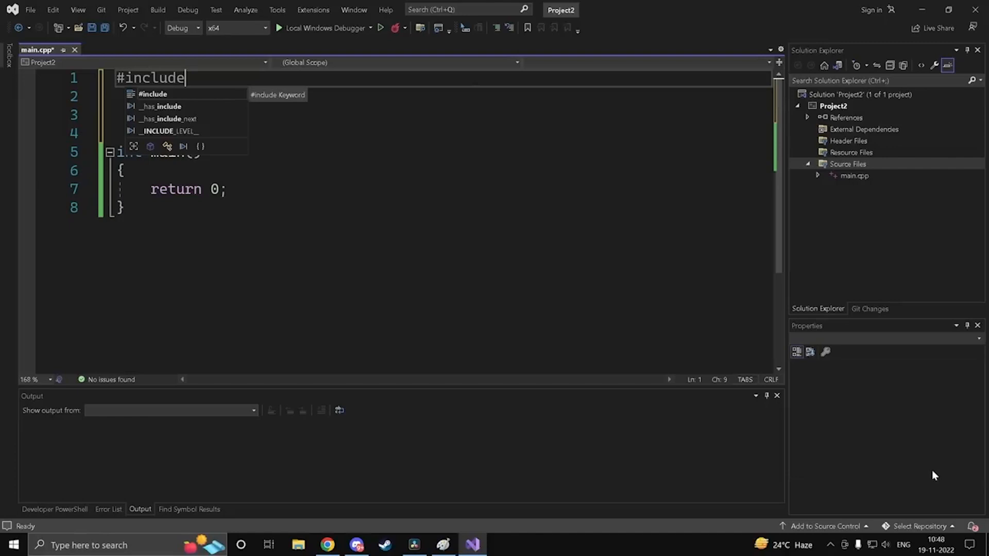
pyautogui.write('<>')
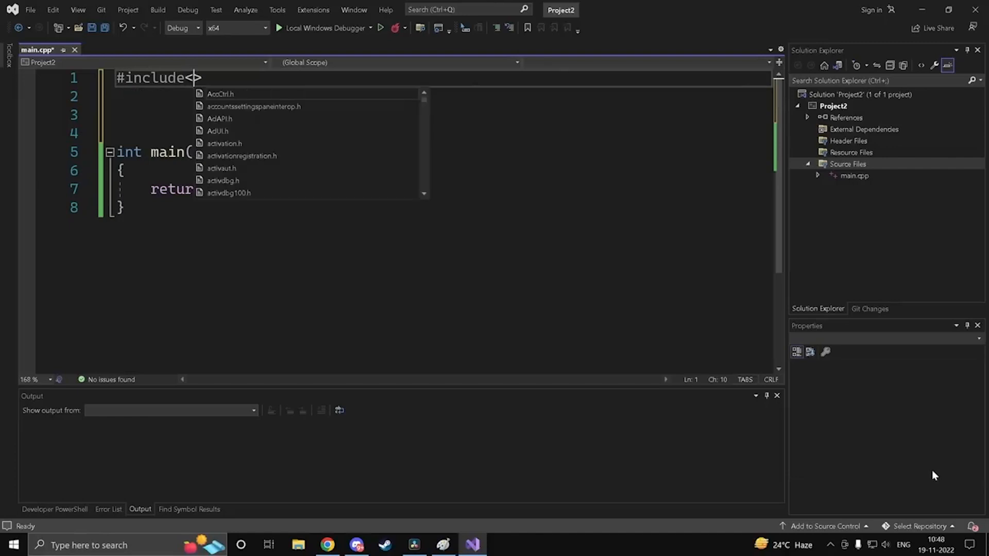
pyautogui.press('BackSpace')
pyautogui.press('BackSpace')
pyautogui.write('""')
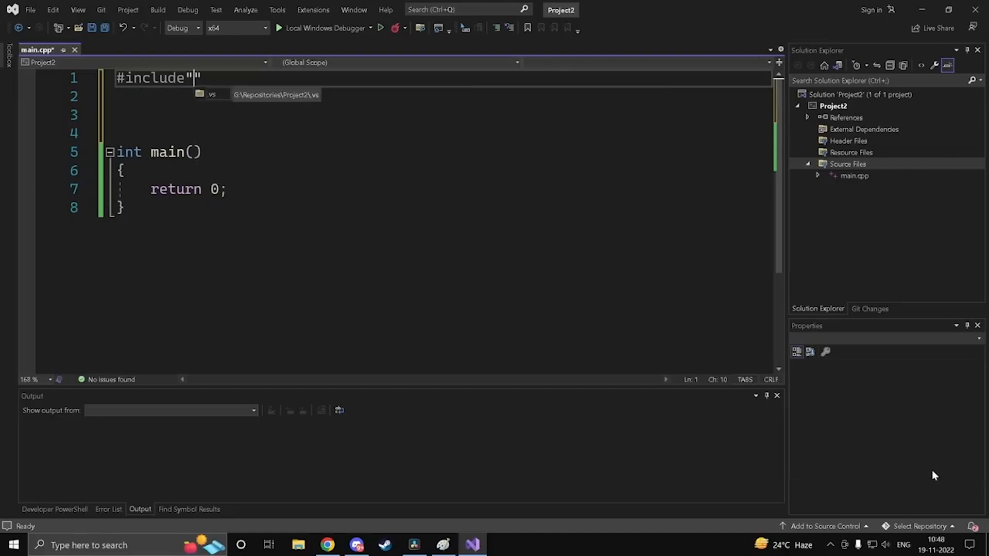
pyautogui.press('BackSpace')
pyautogui.press('BackSpace')
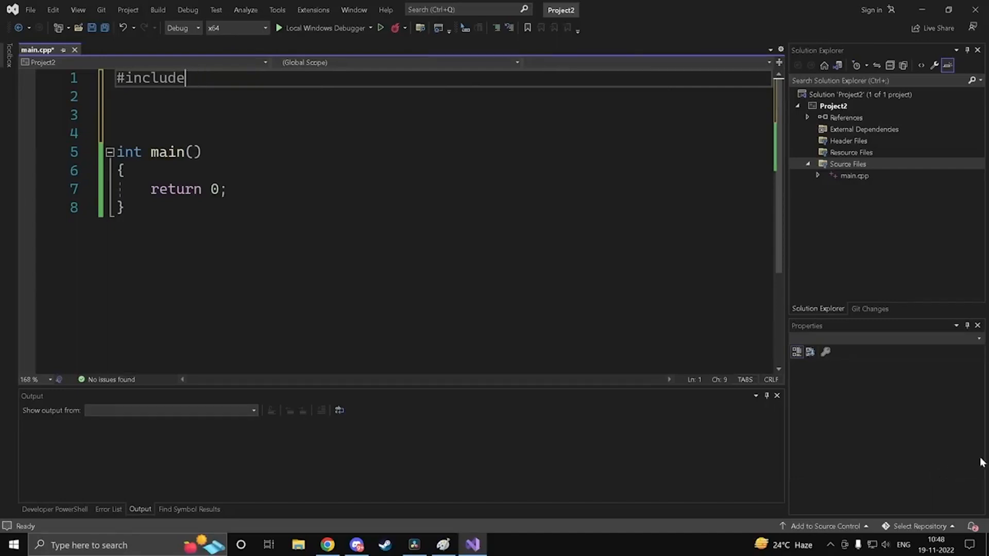
# Step: Add a new header file named Header.h to the project's Header Files
pyautogui.click(848, 145)
pyautogui.rightClick(848, 142)
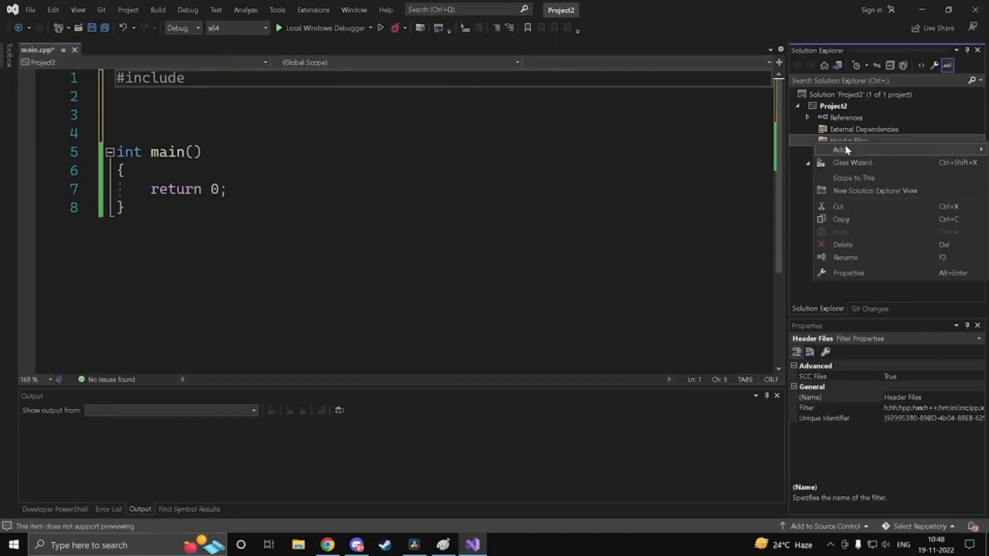
pyautogui.moveTo(827, 147)
pyautogui.click(770, 150)
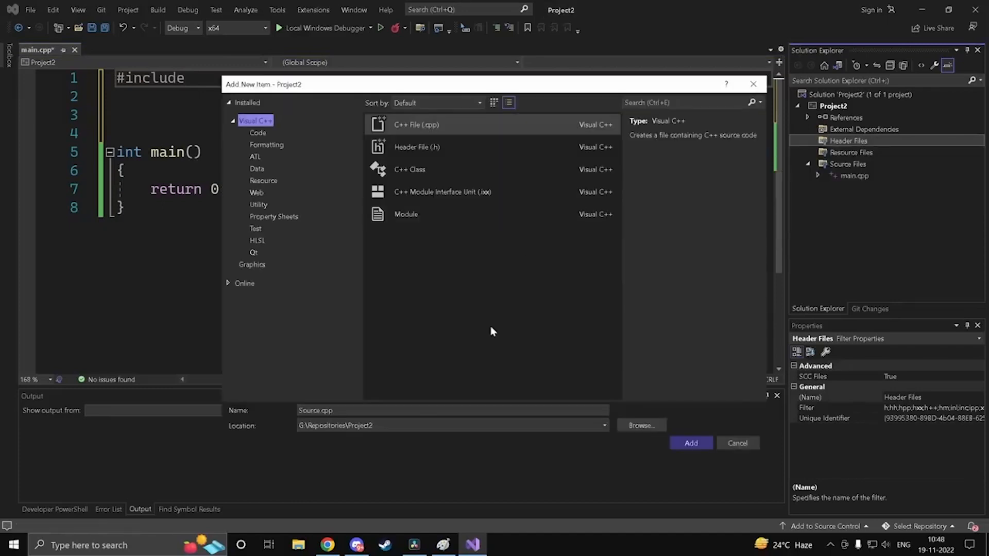
pyautogui.click(446, 150)
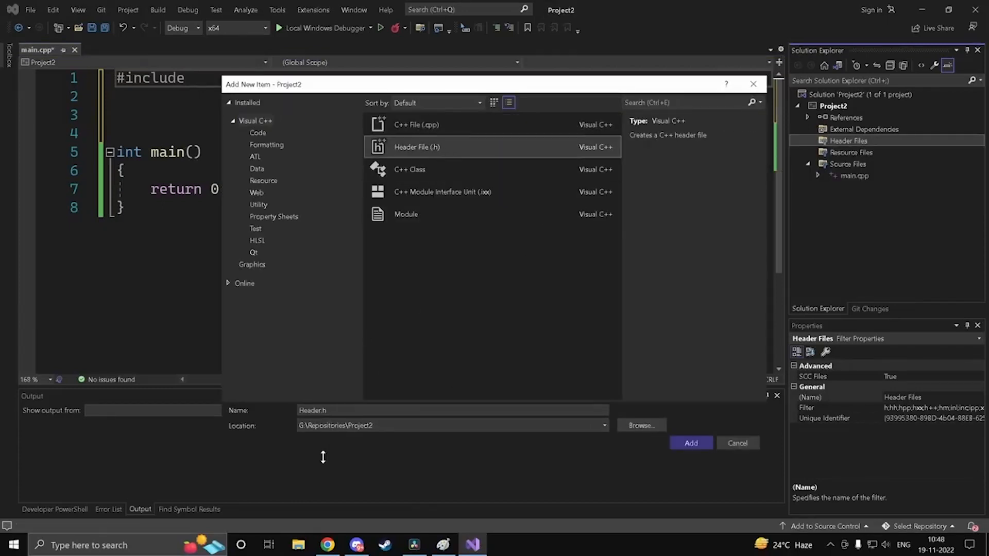
pyautogui.click(692, 442)
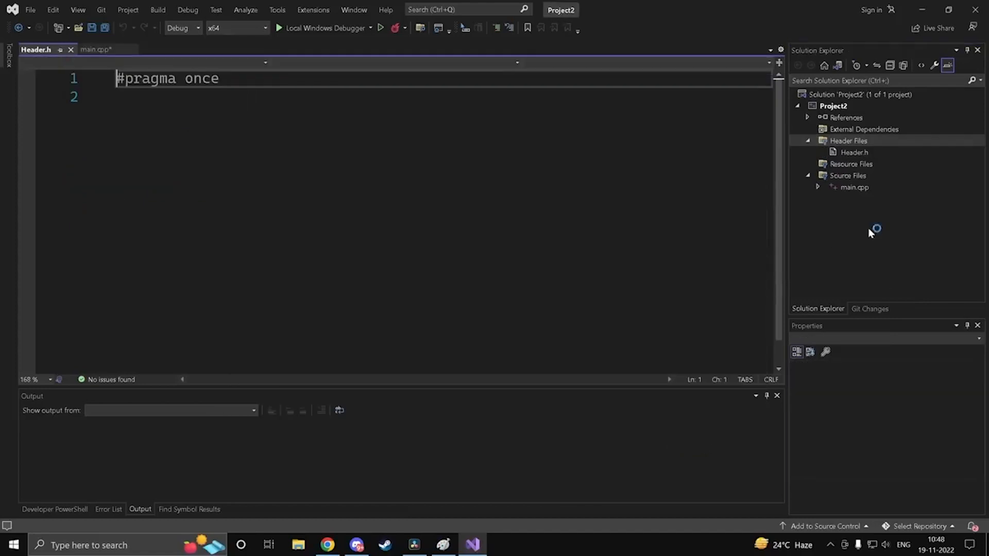
# Step: Insert a blank line below #pragma once in Header.h
pyautogui.click(117, 97)
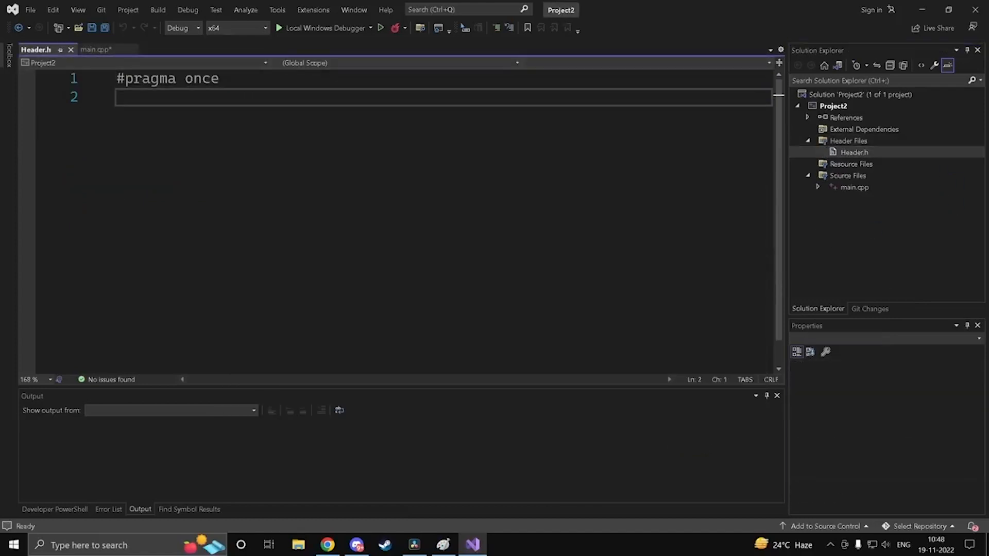
pyautogui.moveTo(220, 79); pyautogui.dragTo(117, 79)
pyautogui.click(117, 97)
pyautogui.press('Return')
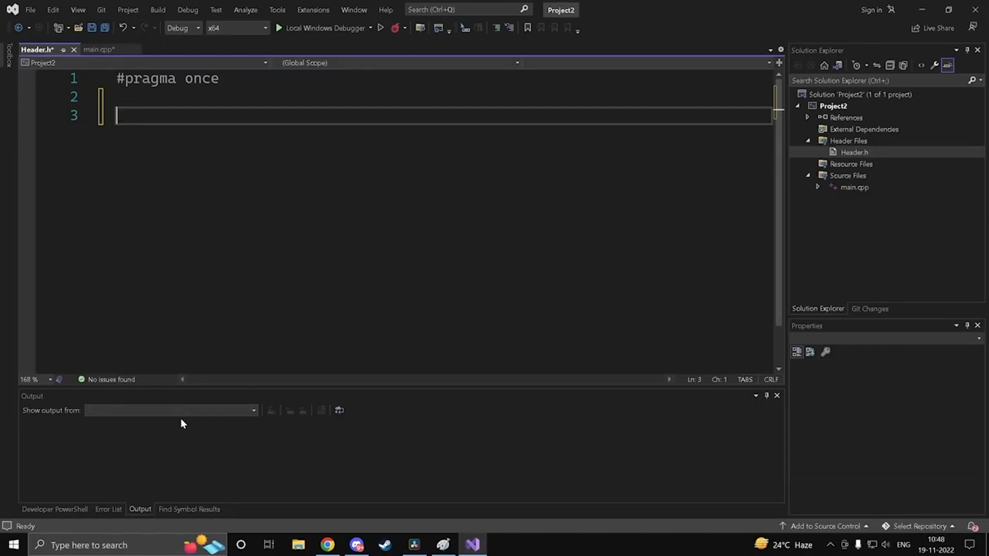
# Step: Return to main.cpp, try "Header.h" as the included file on the first line, and erase it again
pyautogui.click(98, 50)
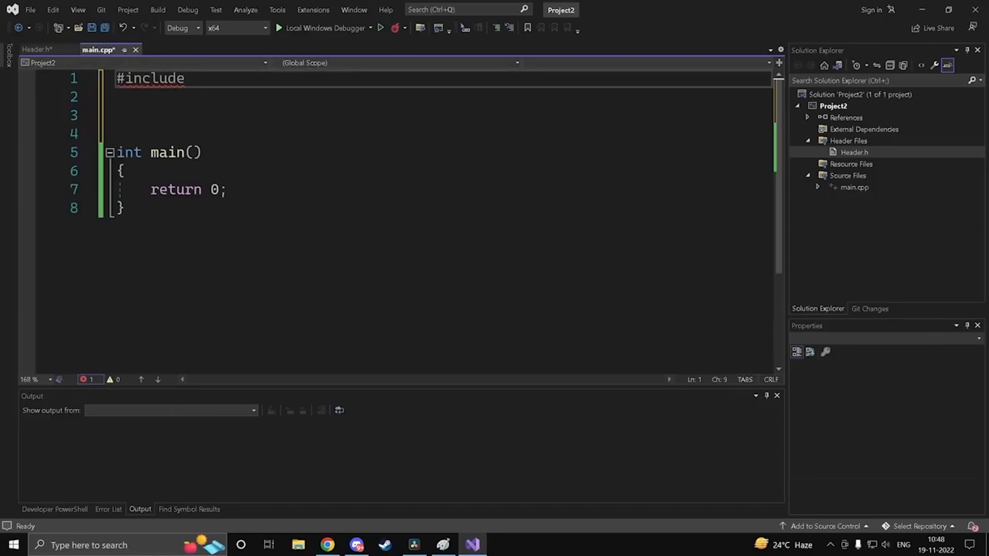
pyautogui.write('"Header.h"')
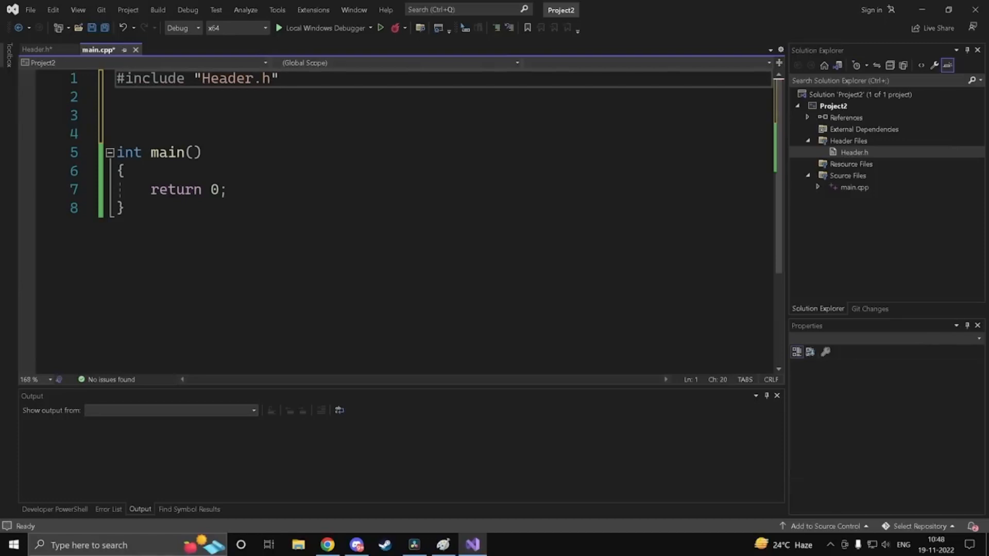
pyautogui.press('BackSpace')
pyautogui.press('BackSpace')
pyautogui.press('BackSpace')
pyautogui.press('BackSpace')
pyautogui.press('BackSpace')
pyautogui.press('BackSpace')
pyautogui.press('BackSpace')
pyautogui.press('BackSpace')
pyautogui.press('BackSpace')
pyautogui.press('BackSpace')
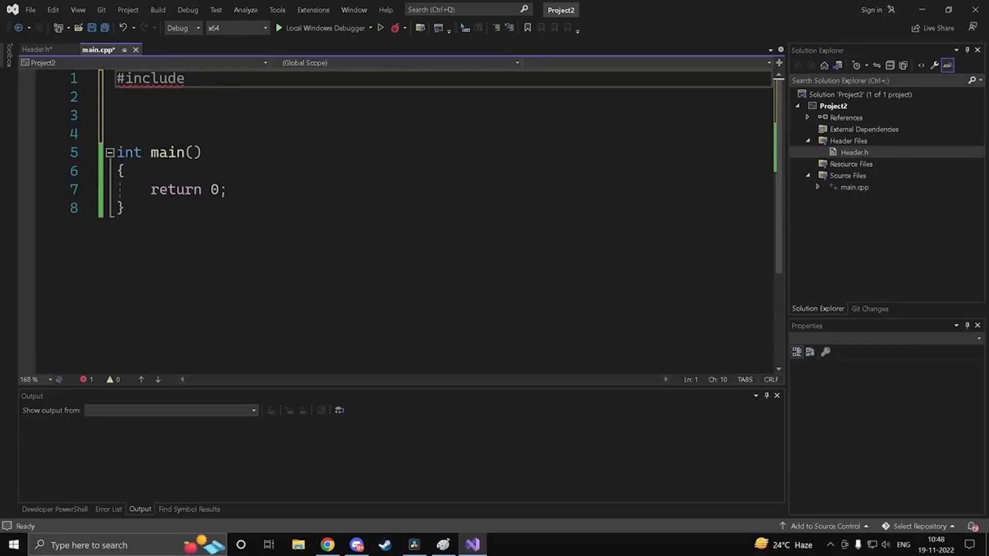
# Step: Complete the first line of main.cpp as #include <iostream>, correcting the spelling of the library name
pyautogui.write('<')
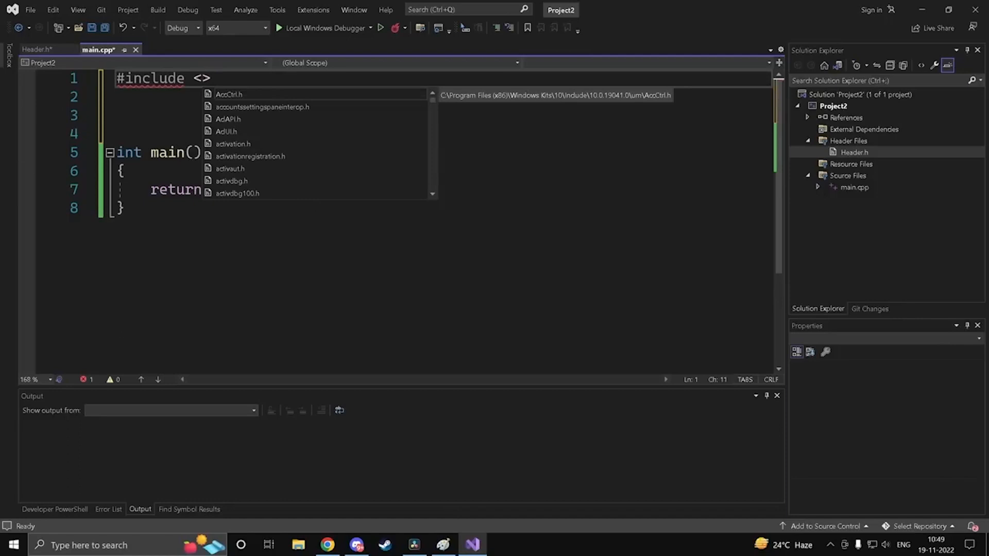
pyautogui.write('iosteam')
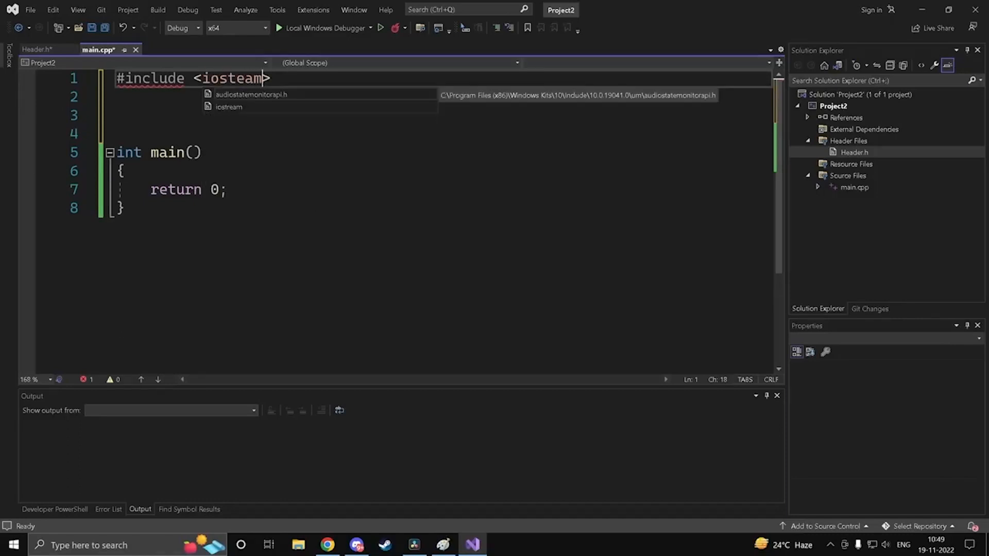
pyautogui.click(125, 208)
pyautogui.click(245, 79)
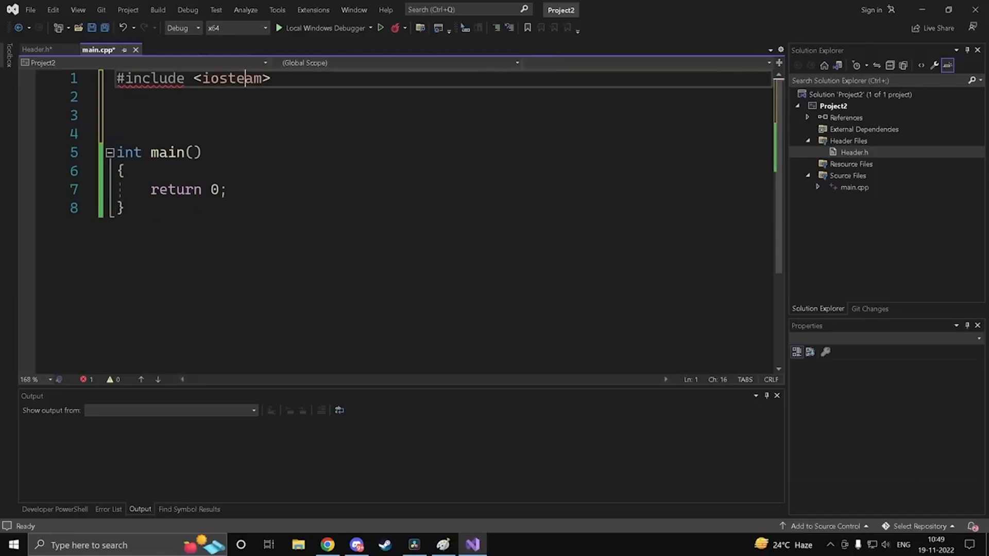
pyautogui.press('Left')
pyautogui.write('r')
pyautogui.click(118, 115)
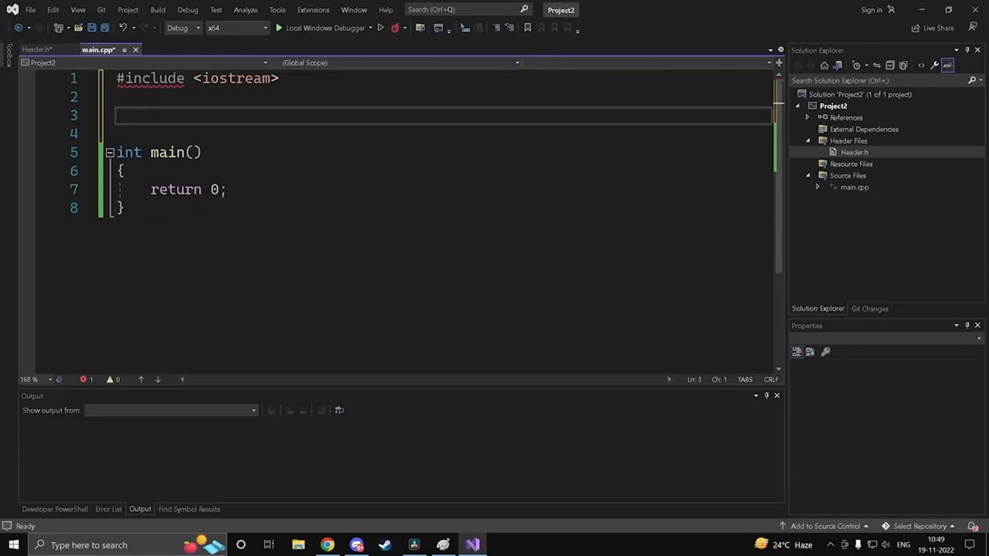
pyautogui.click(279, 79)
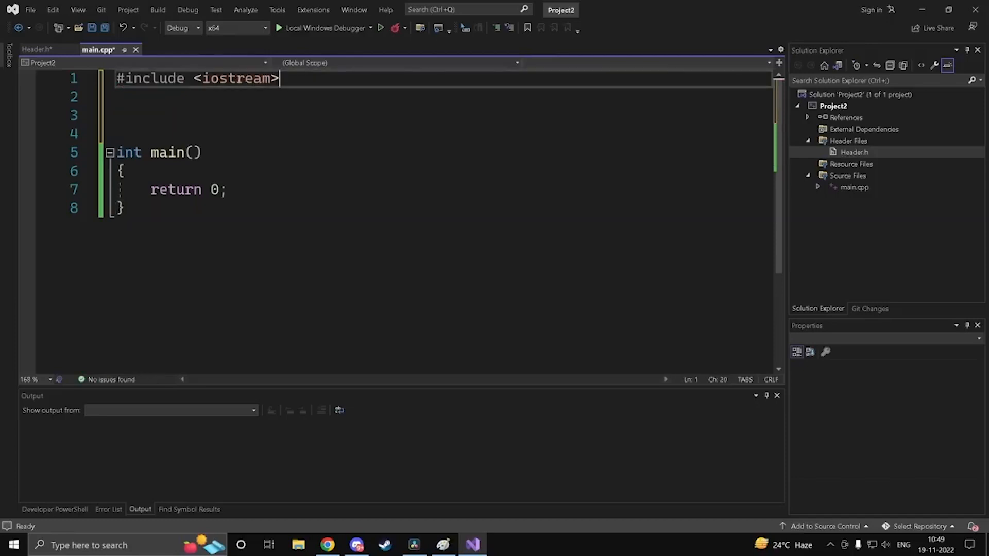
# Step: Replace iostream with windows.h inside the angle brackets of the include directive
pyautogui.moveTo(270, 79); pyautogui.dragTo(205, 82)
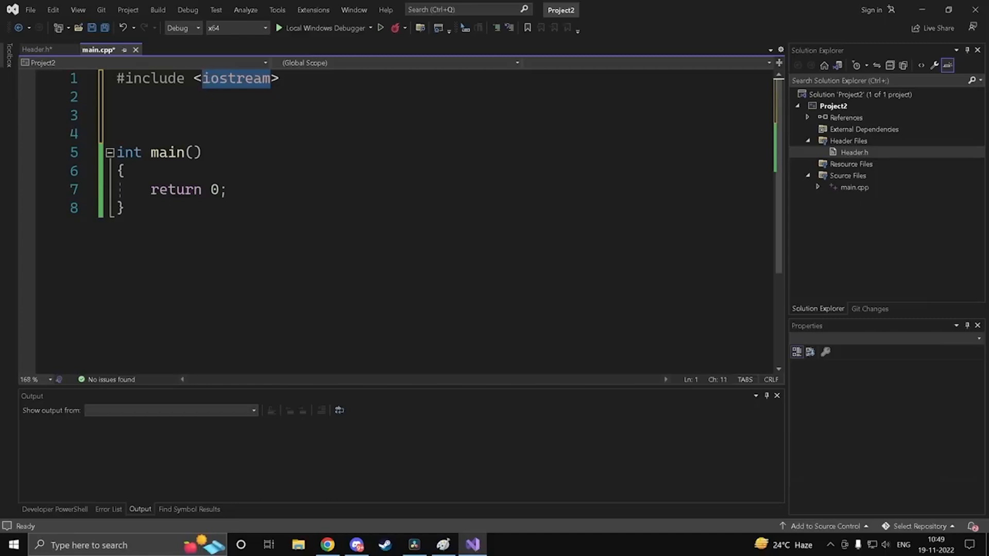
pyautogui.press('BackSpace')
pyautogui.write('woi')
pyautogui.press('BackSpace')
pyautogui.press('BackSpace')
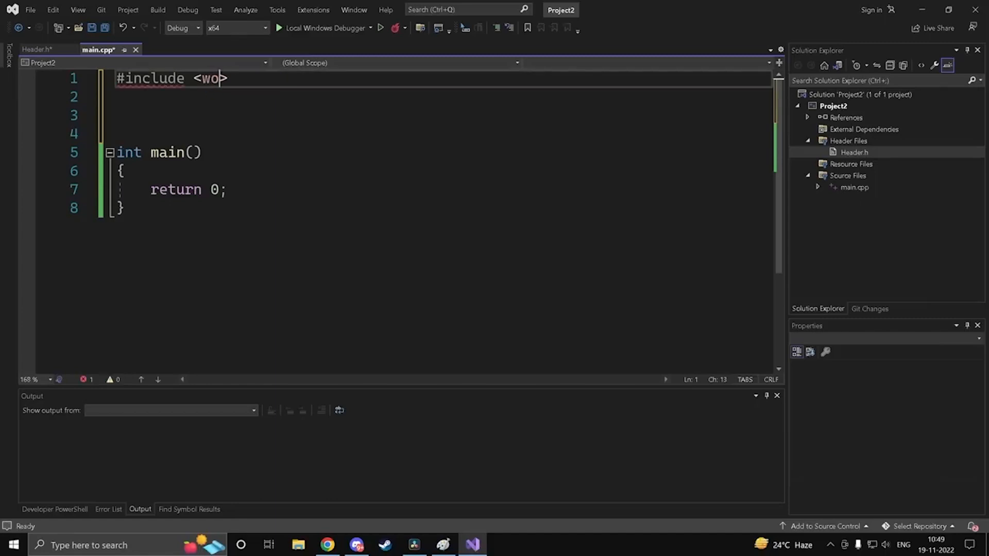
pyautogui.write('indows.h')
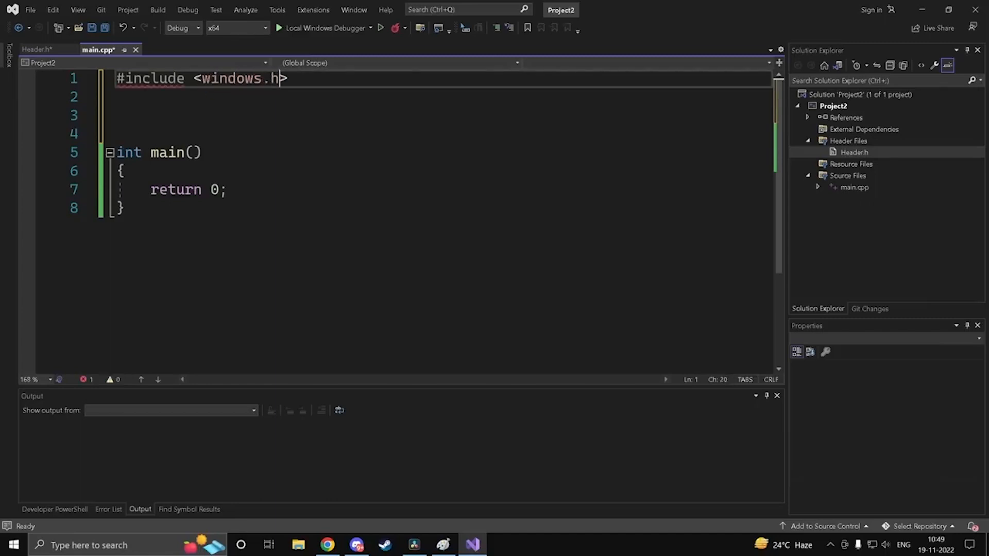
pyautogui.click(203, 152)
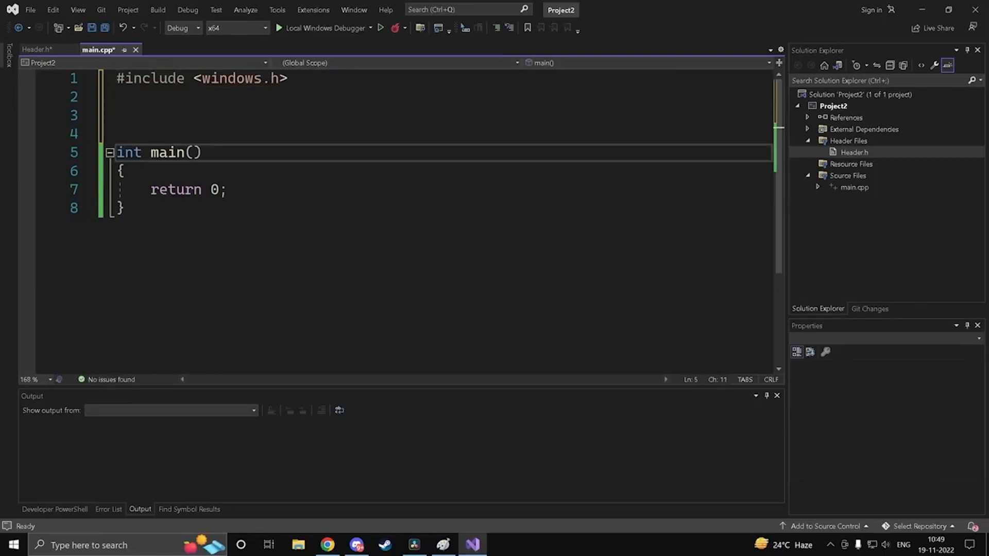
pyautogui.moveTo(279, 79); pyautogui.dragTo(201, 78)
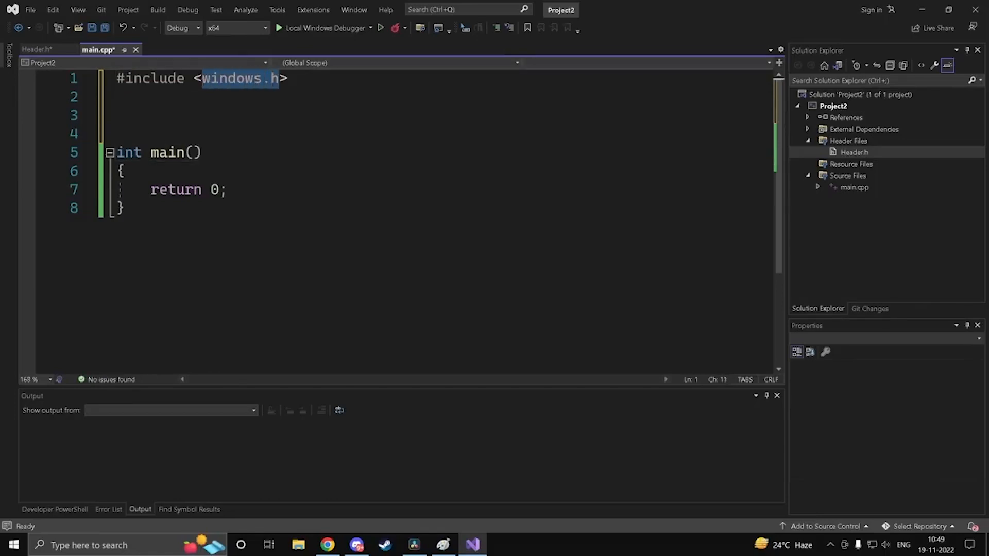
pyautogui.click(271, 78)
pyautogui.moveTo(279, 79)
pyautogui.mouseDown()
pyautogui.moveTo(227, 81)
pyautogui.moveTo(261, 83)
pyautogui.mouseUp()
pyautogui.click(268, 115)
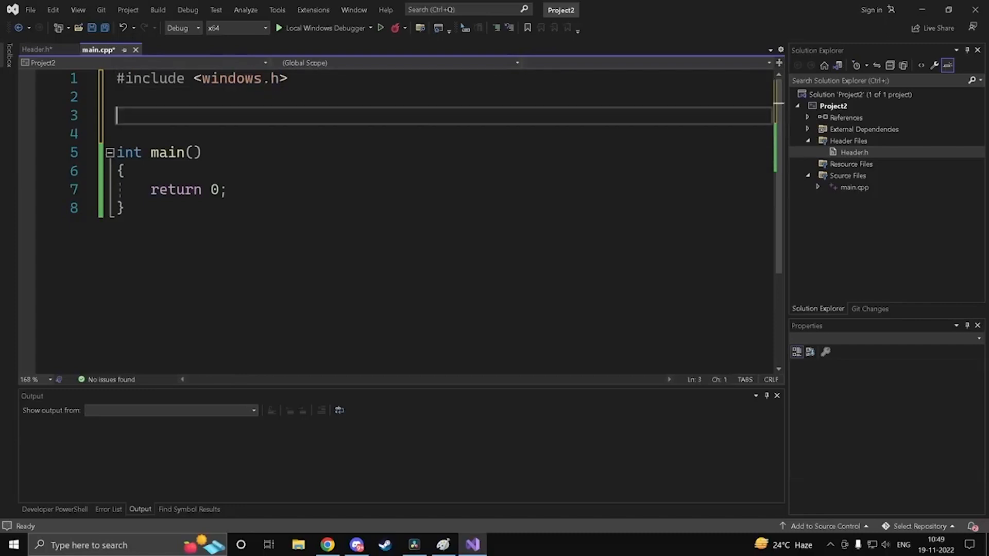
# Step: Replace windows.h with cmath in the include directive
pyautogui.moveTo(281, 78); pyautogui.dragTo(201, 79)
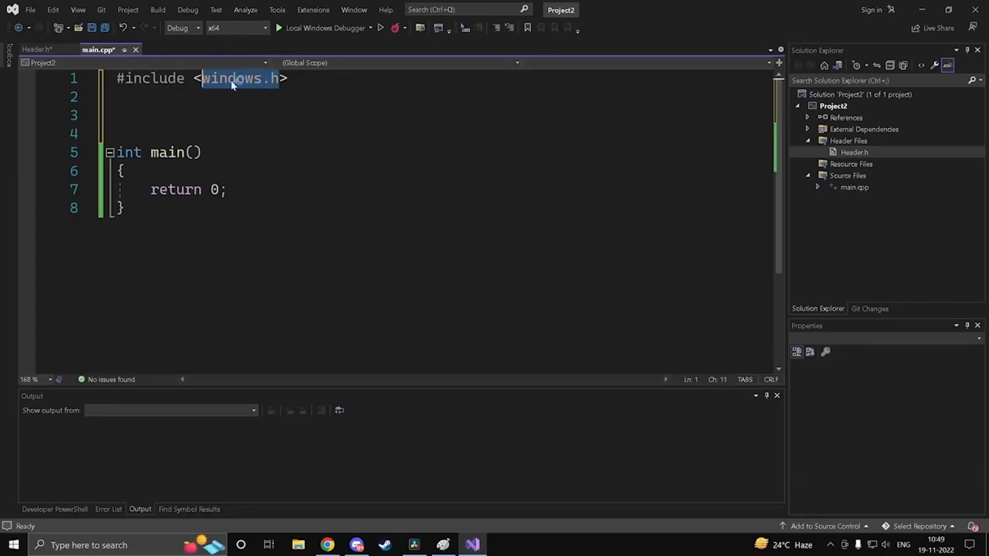
pyautogui.write('cmath')
pyautogui.click(117, 97)
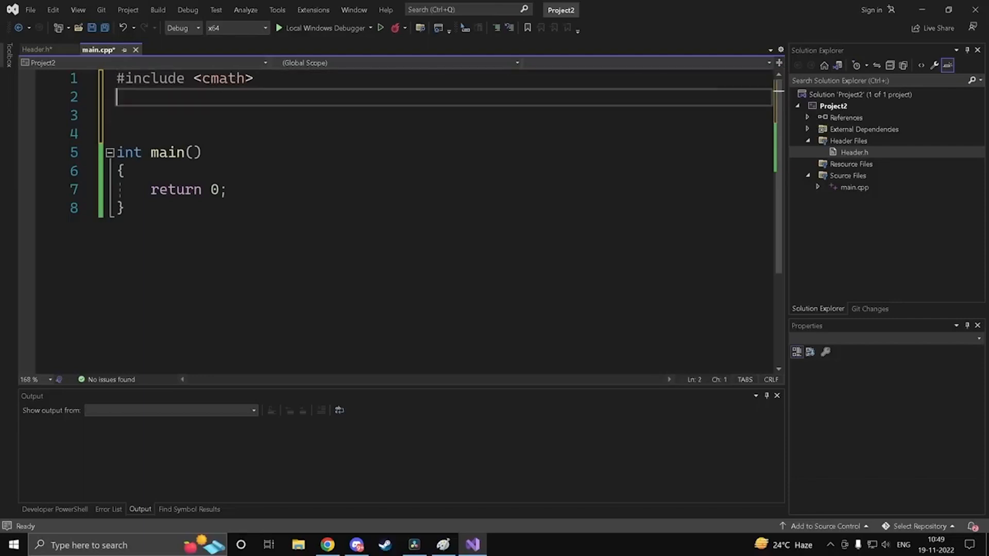
# Step: Change the included library from cmath to math.h and save main.cpp
pyautogui.click(237, 78)
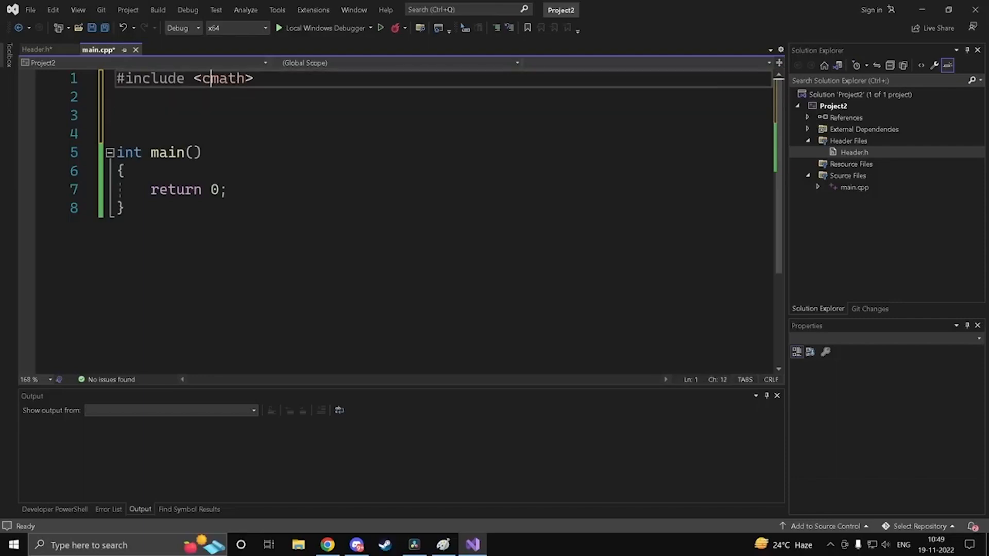
pyautogui.press('BackSpace')
pyautogui.press('Right')
pyautogui.press('Right')
pyautogui.press('Right')
pyautogui.press('Right')
pyautogui.write('.h')
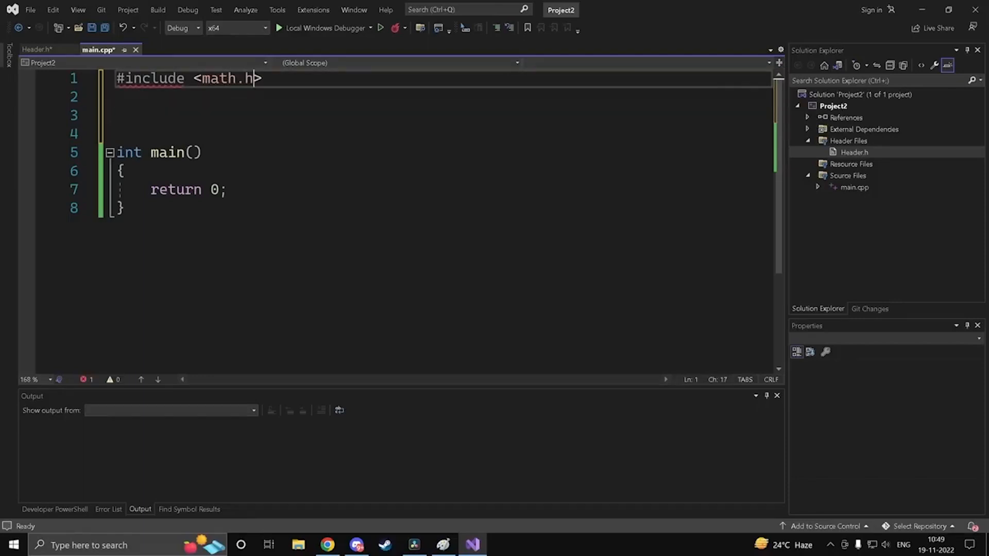
pyautogui.click(117, 134)
pyautogui.hotkey('ctrl', 's')
# Step: Replace <math.h> with "Header.h" in the include directive and save main.cpp
pyautogui.click(245, 78)
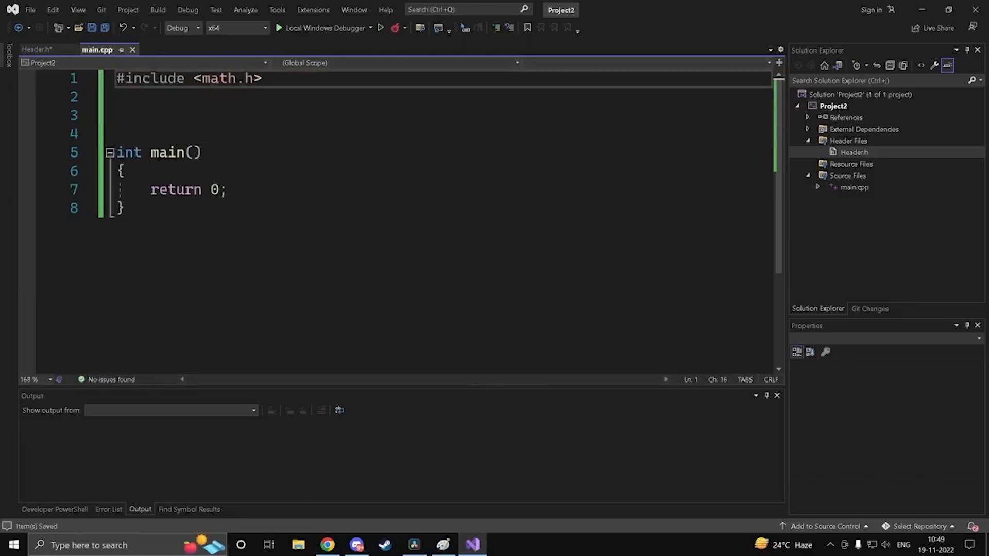
pyautogui.tripleClick(244, 78)
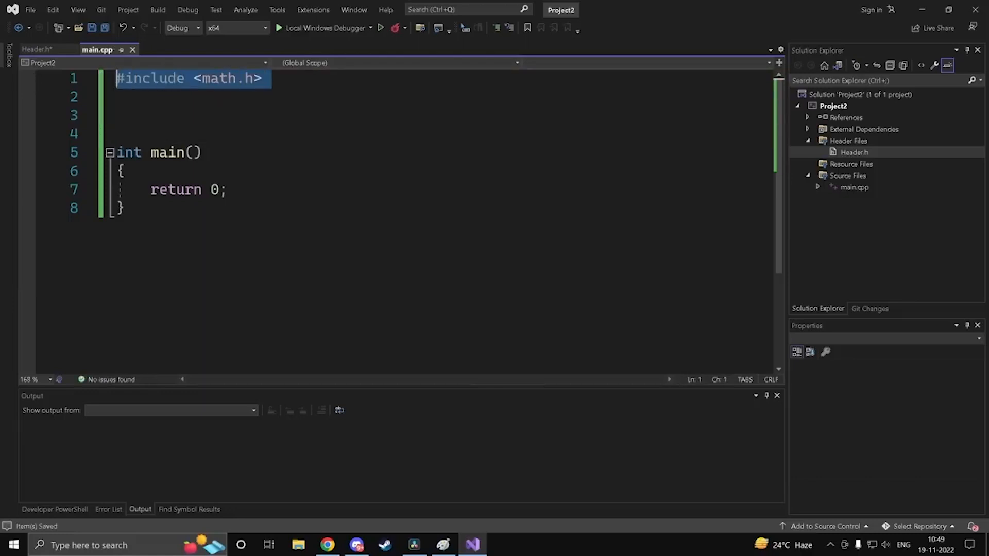
pyautogui.click(117, 96)
pyautogui.moveTo(263, 79); pyautogui.dragTo(194, 79)
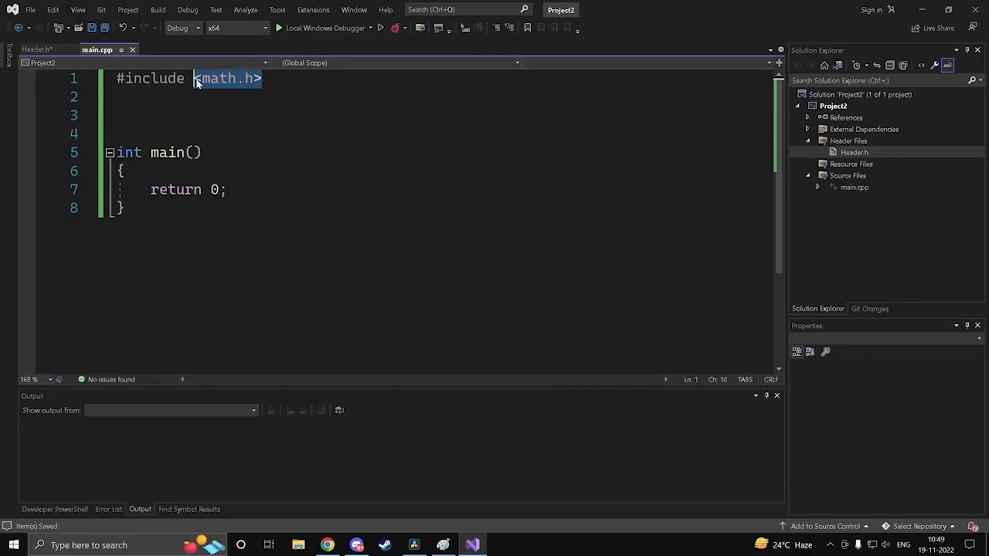
pyautogui.write('"header')
pyautogui.press('BackSpace')
pyautogui.press('BackSpace')
pyautogui.press('BackSpace')
pyautogui.press('BackSpace')
pyautogui.press('BackSpace')
pyautogui.press('BackSpace')
pyautogui.press('BackSpace')
pyautogui.press('BackSpace')
pyautogui.press('BackSpace')
pyautogui.press('BackSpace')
pyautogui.press('BackSpace')
pyautogui.press('BackSpace')
pyautogui.press('BackSpace')
pyautogui.press('BackSpace')
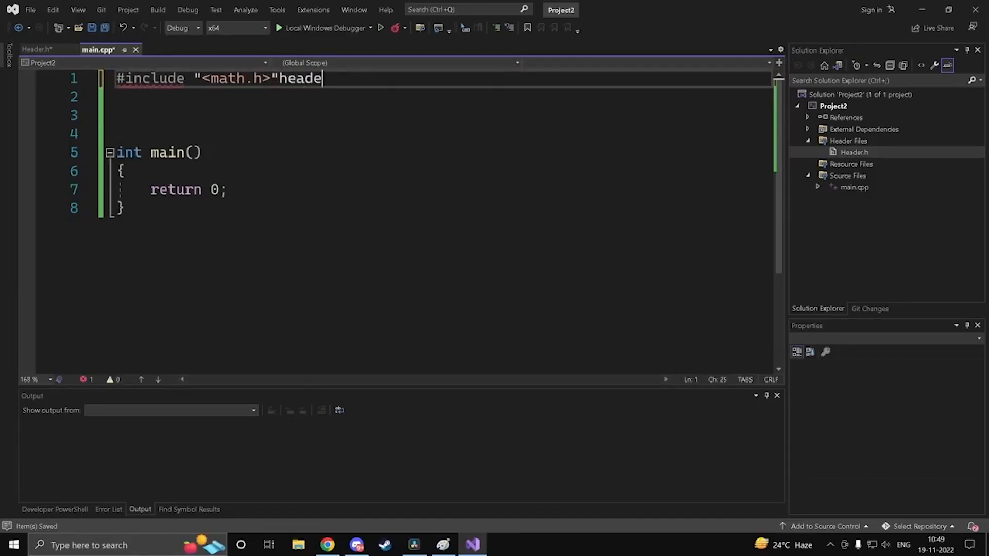
pyautogui.press('BackSpace')
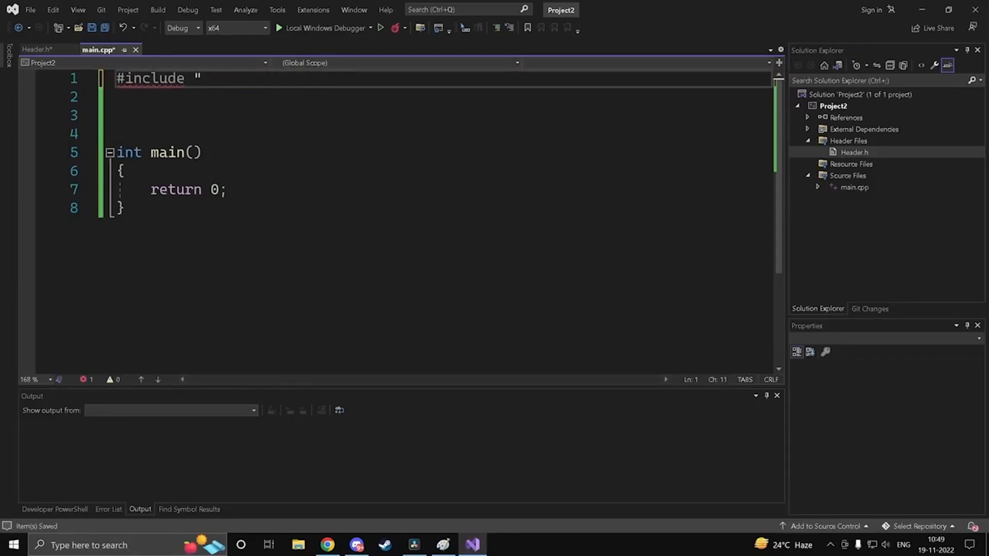
pyautogui.write('Header.h"')
pyautogui.hotkey('ctrl', 's')
# Step: Remove two of the blank lines between the include directive and main()
pyautogui.press('Down')
pyautogui.press('Down')
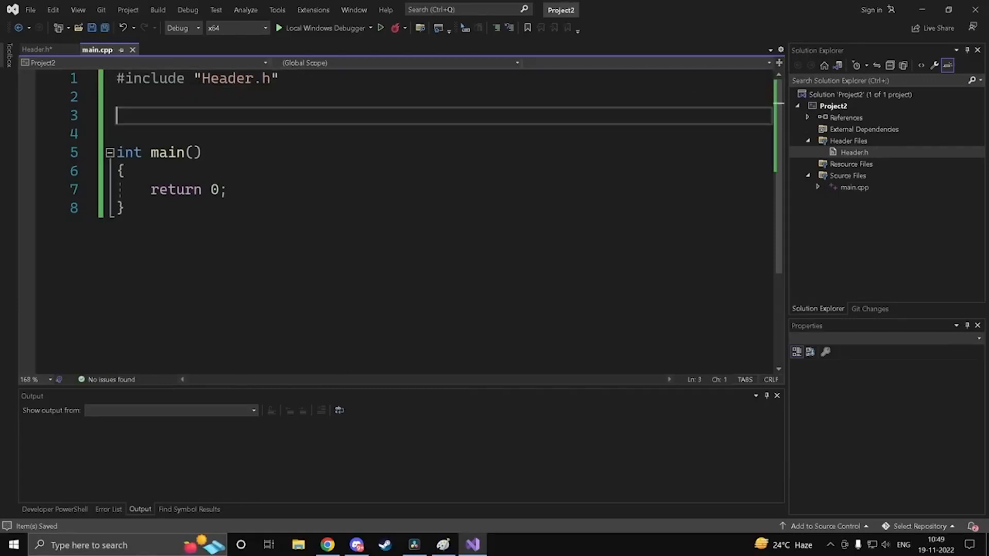
pyautogui.press('BackSpace')
pyautogui.press('Delete')
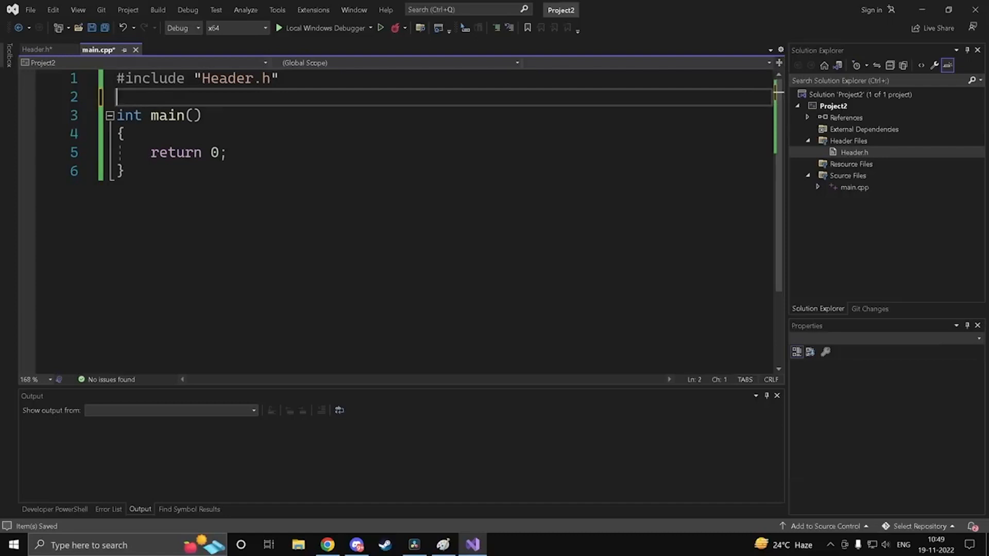
# Step: Insert an empty line in main.cpp directly below the opening brace of main()
pyautogui.click(38, 50)
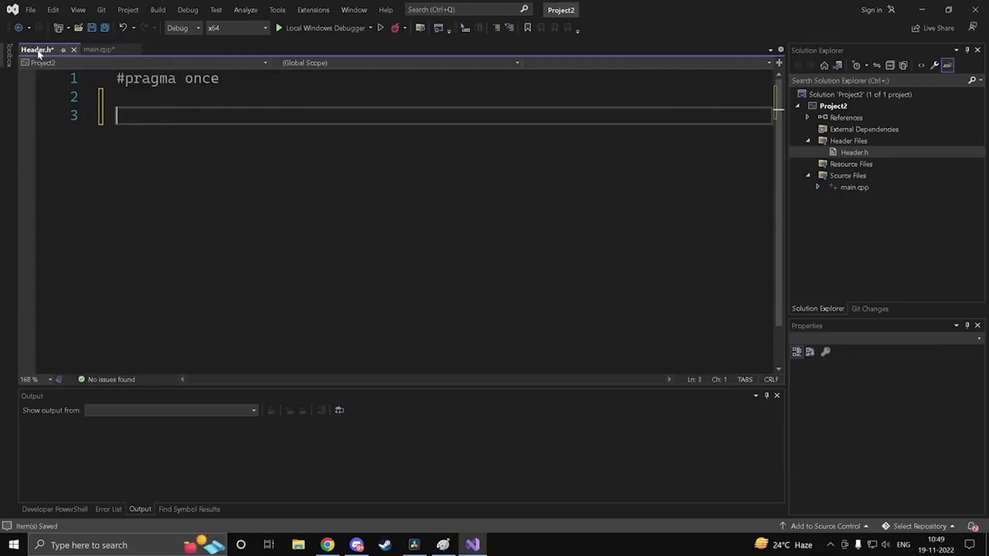
pyautogui.click(92, 49)
pyautogui.moveTo(126, 172); pyautogui.dragTo(116, 116)
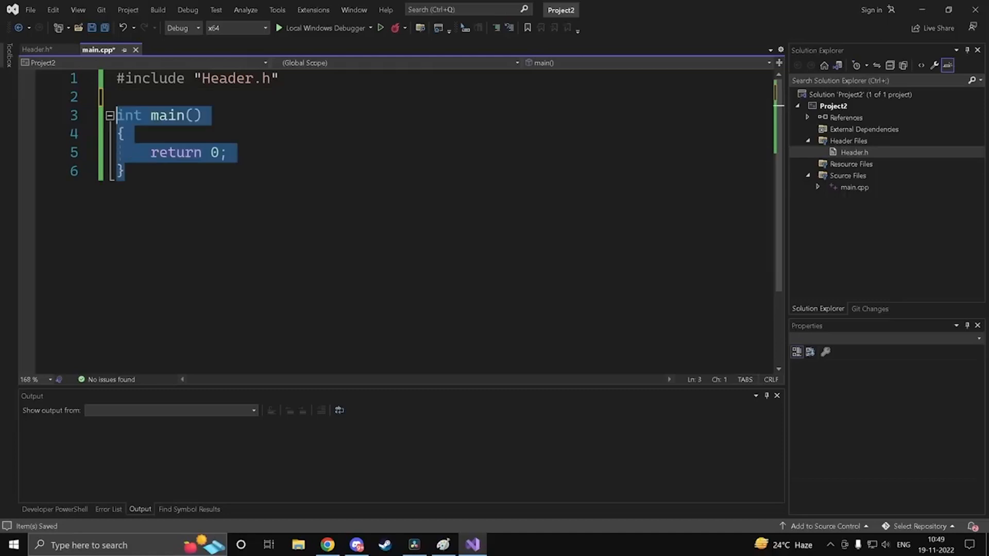
pyautogui.click(126, 172)
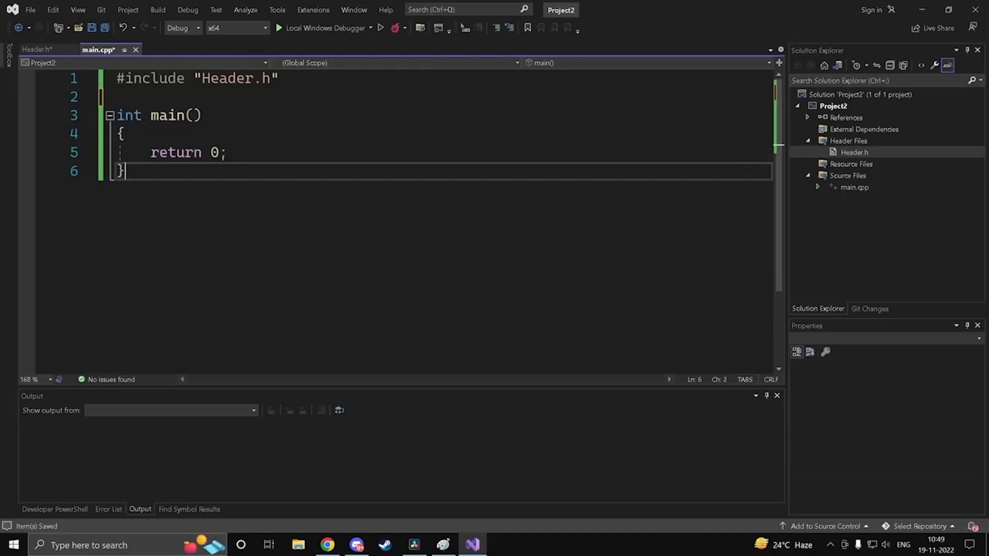
pyautogui.click(126, 134)
pyautogui.press('Return')
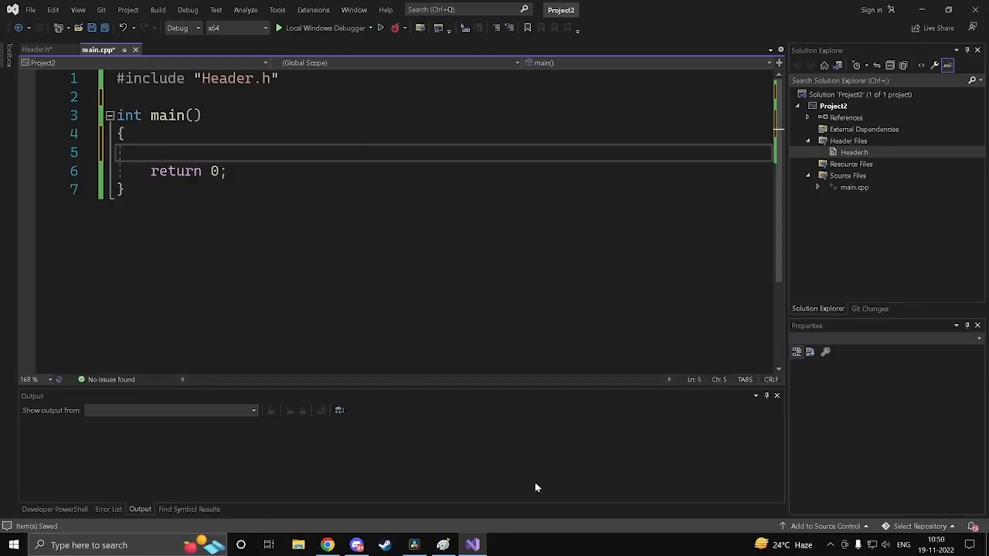
# Step: Compare the contents of Header.h with the include directive and main() function in main.cpp
pyautogui.moveTo(125, 190); pyautogui.dragTo(117, 116)
pyautogui.click(126, 190)
pyautogui.click(151, 153)
pyautogui.click(49, 51)
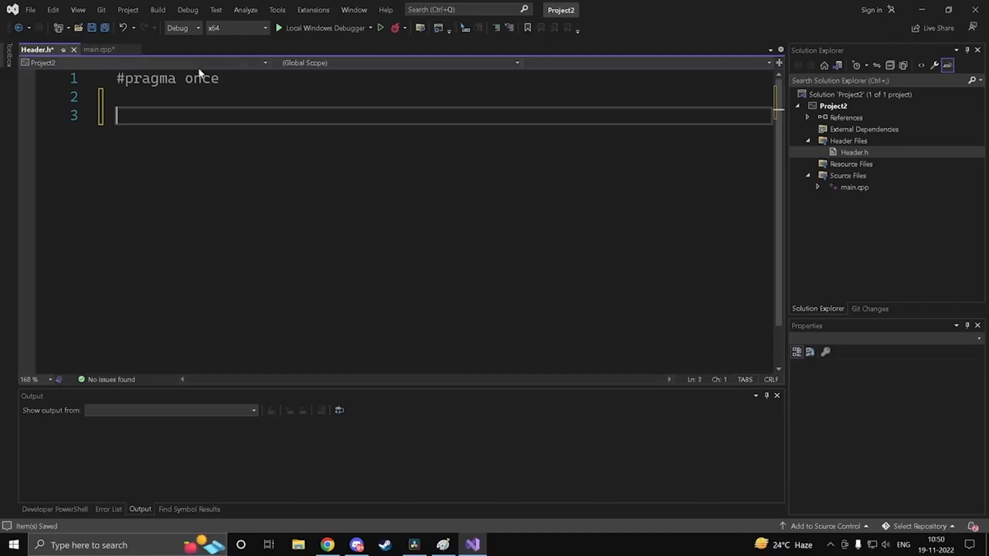
pyautogui.click(98, 50)
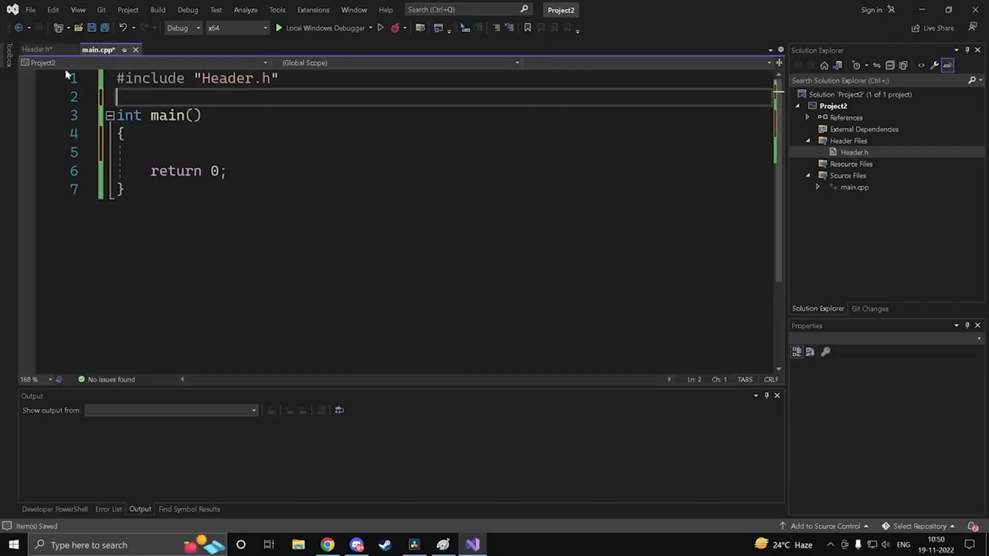
pyautogui.click(36, 50)
pyautogui.click(97, 50)
pyautogui.click(43, 51)
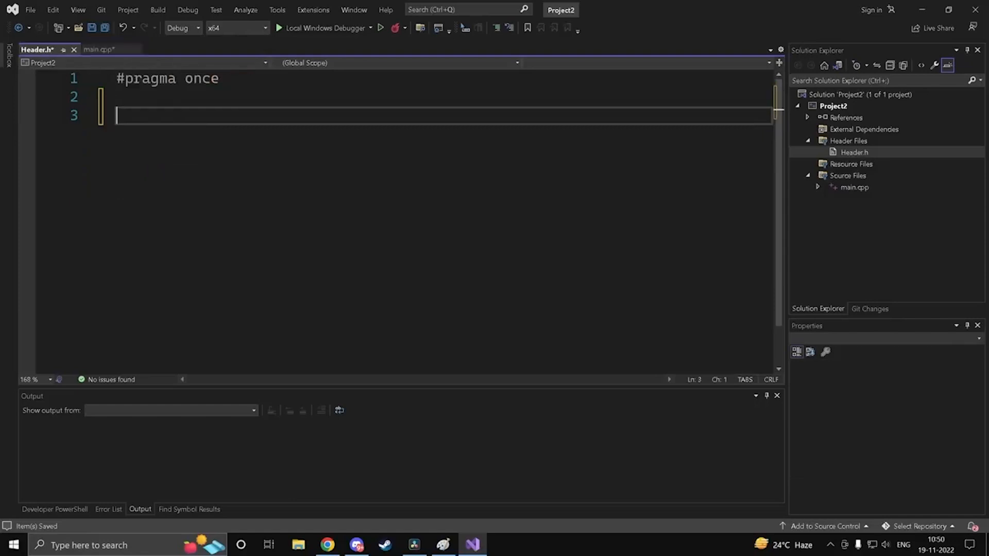
pyautogui.click(50, 51)
pyautogui.click(89, 50)
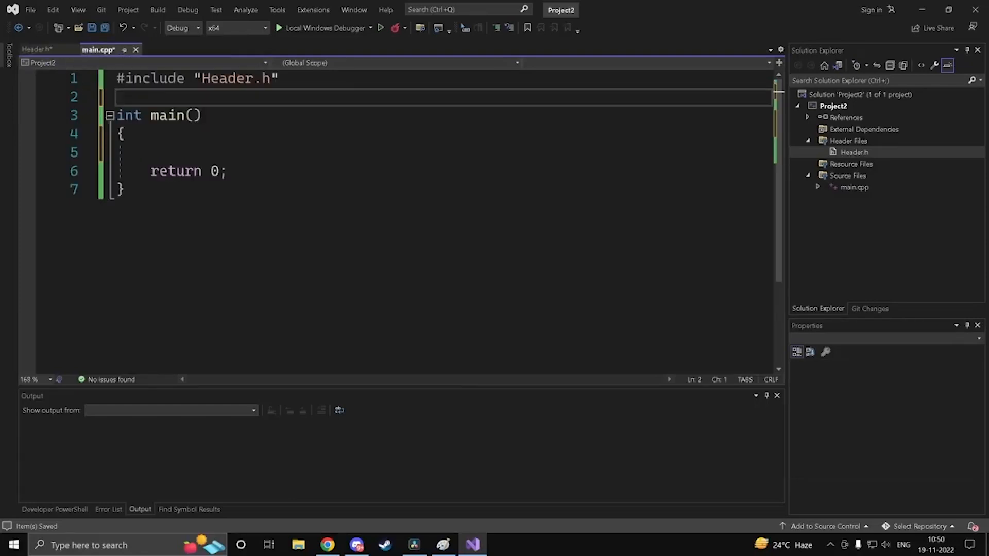
pyautogui.moveTo(289, 79); pyautogui.dragTo(116, 79)
pyautogui.click(144, 97)
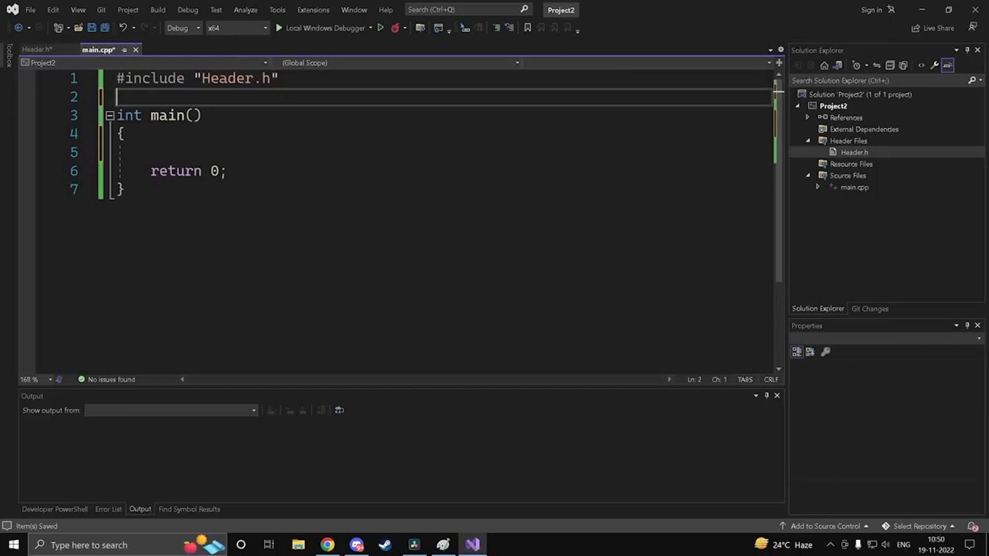
pyautogui.click(46, 53)
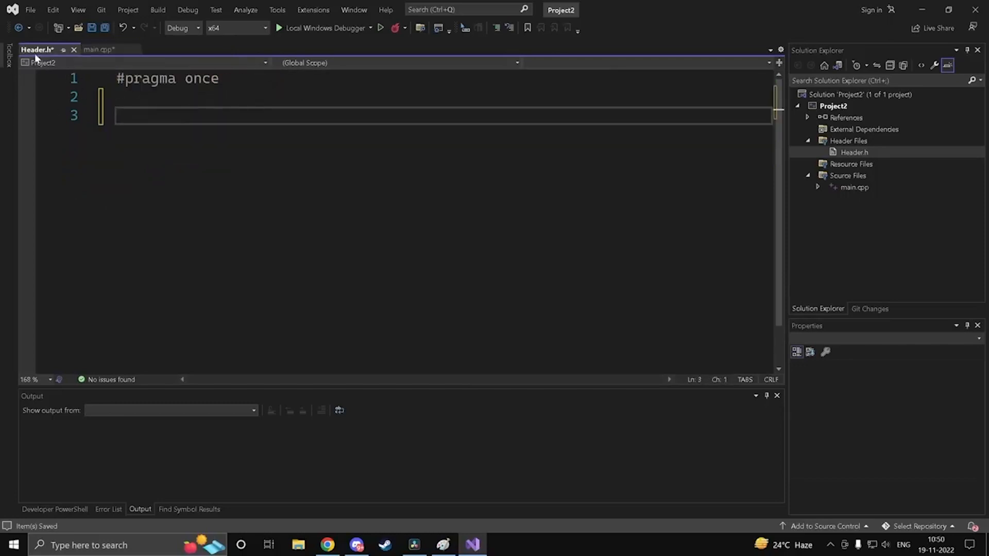
pyautogui.click(100, 50)
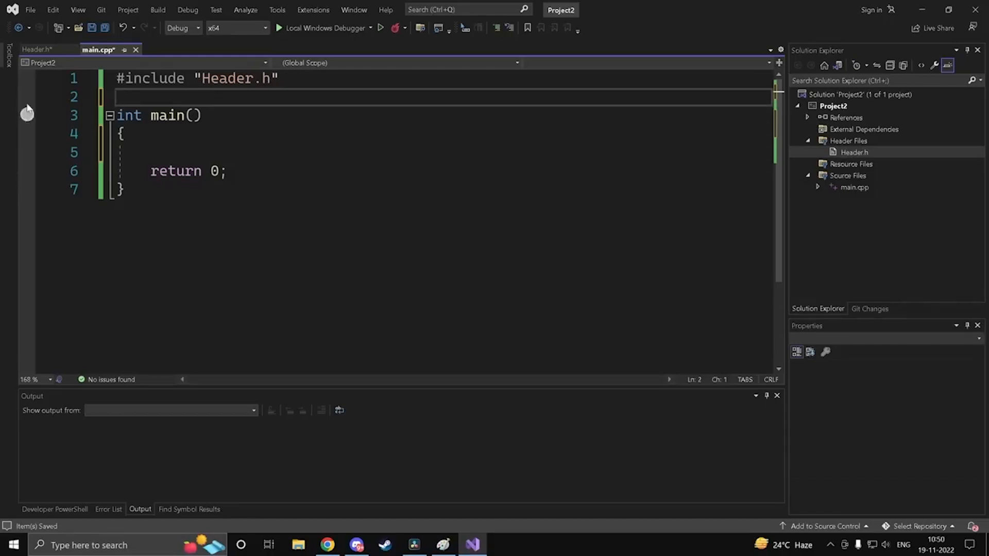
# Step: Declare int MyInteger = 12; below #pragma once in Header.h and save the file
pyautogui.click(33, 49)
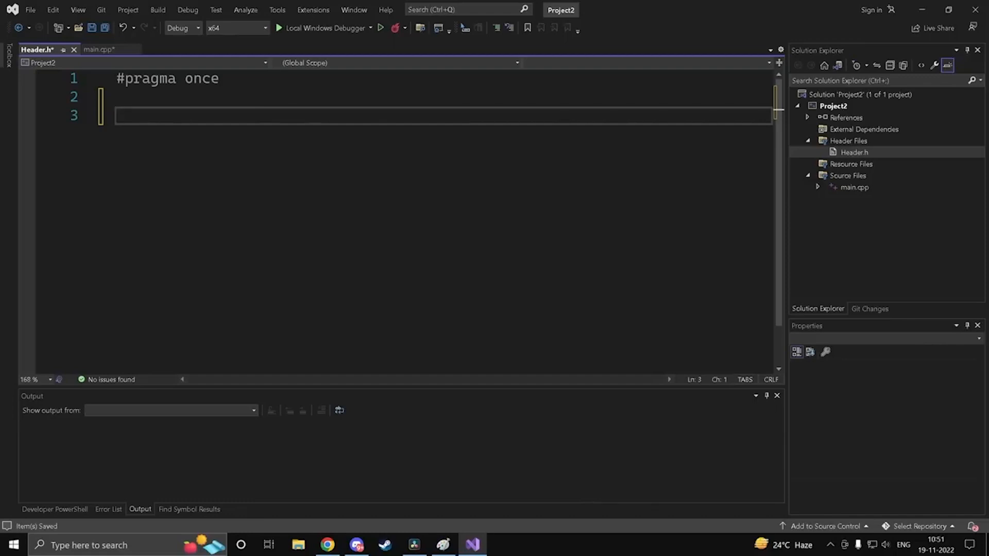
pyautogui.write('int ')
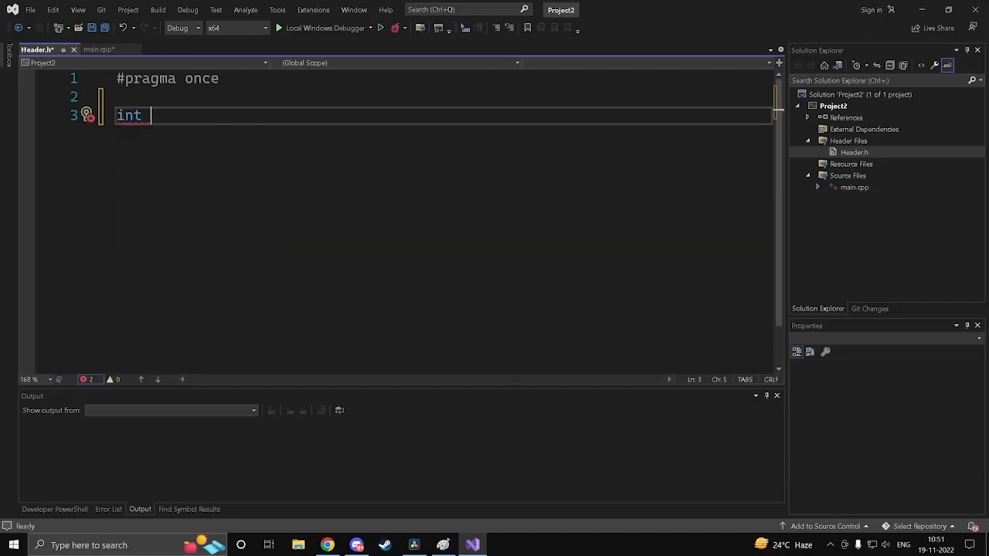
pyautogui.write('MyInteger')
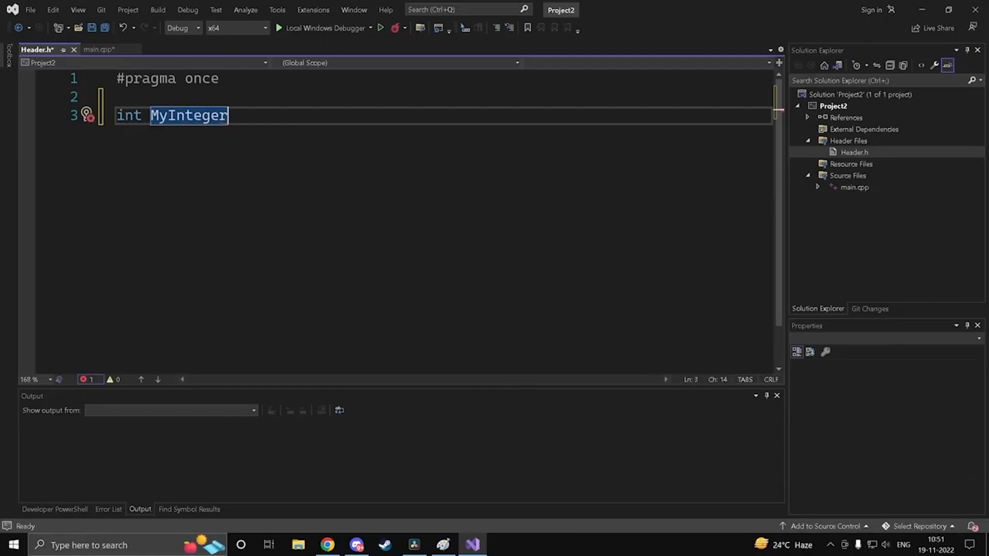
pyautogui.write(' = 12;')
pyautogui.hotkey('ctrl', 's')
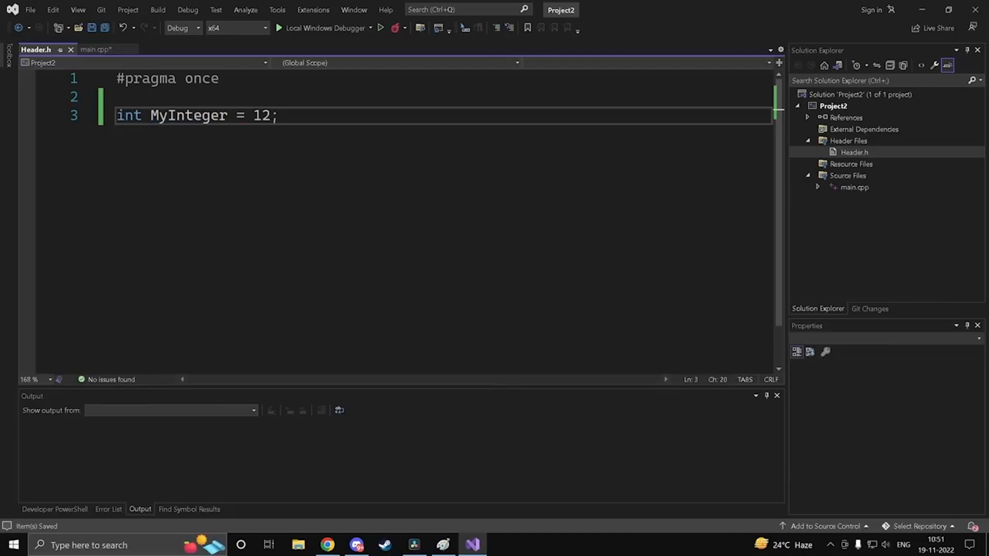
# Step: Remove the initial value from the variable declaration in Header.h so it reads int MyInteger;
pyautogui.press('BackSpace')
pyautogui.press('BackSpace')
pyautogui.press('BackSpace')
pyautogui.press('BackSpace')
pyautogui.press('BackSpace')
pyautogui.press('BackSpace')
pyautogui.write(';')
pyautogui.moveTo(151, 116)
pyautogui.mouseDown()
pyautogui.moveTo(228, 116)
pyautogui.moveTo(168, 116)
pyautogui.mouseUp()
pyautogui.click(238, 116)
pyautogui.click(237, 116)
# Step: Add the assignment MyInteger = 12; on the line below the declaration in Header.h and save the file
pyautogui.press('Return')
pyautogui.write('My')
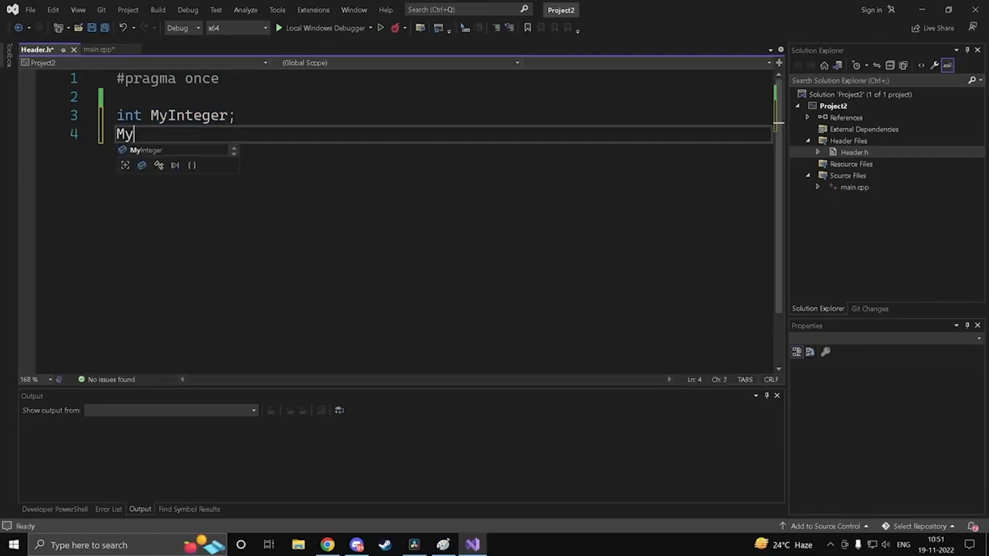
pyautogui.write('Integer = 12;')
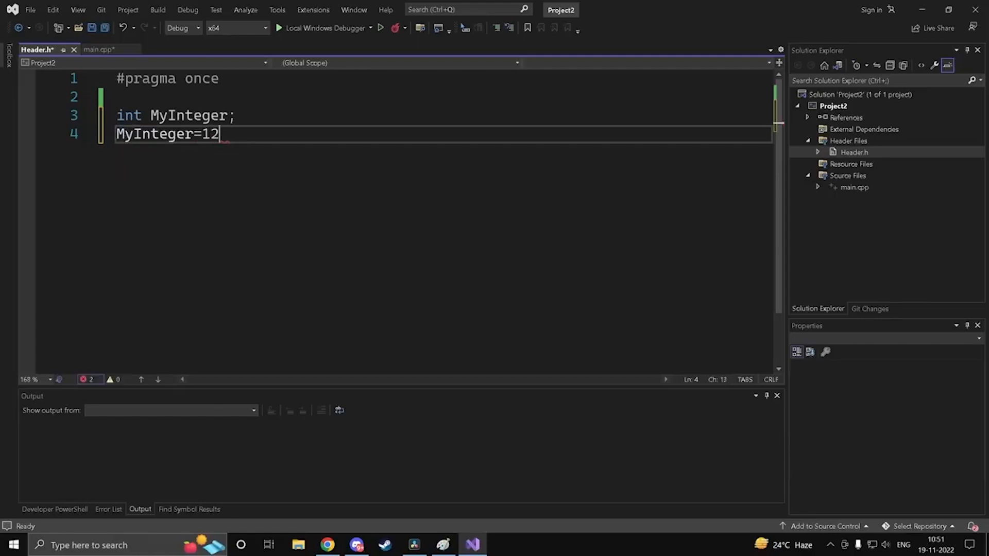
pyautogui.hotkey('ctrl', 's')
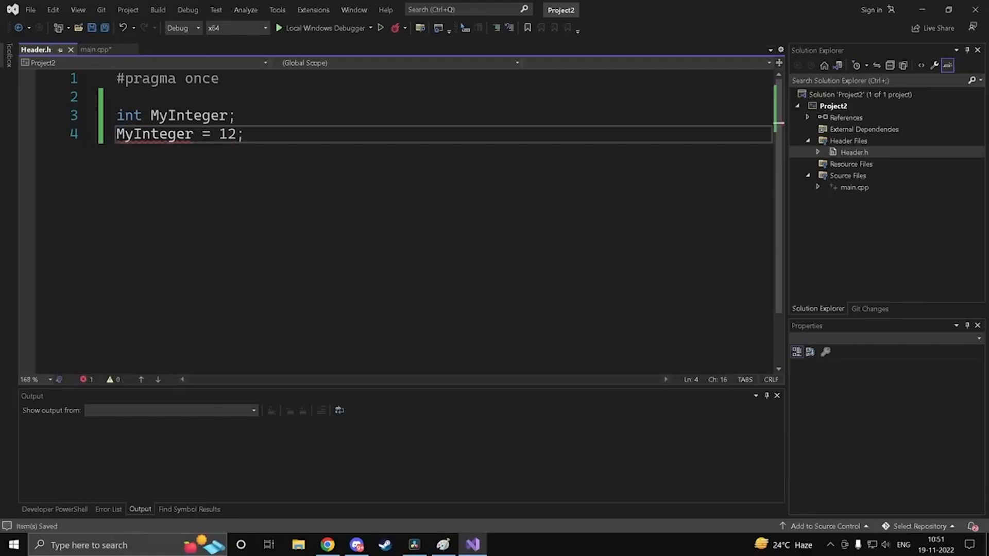
# Step: Examine the MyInteger declaration and the separate assignment statement below it in Header.h
pyautogui.click(236, 116)
pyautogui.moveTo(236, 116); pyautogui.dragTo(151, 116)
pyautogui.click(244, 134)
pyautogui.moveTo(244, 134); pyautogui.dragTo(116, 134)
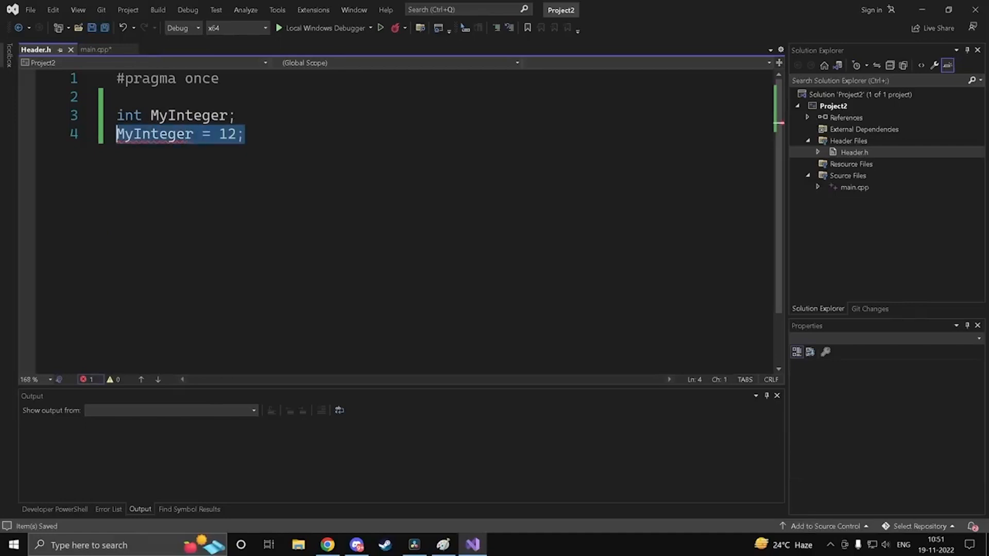
pyautogui.click(238, 135)
pyautogui.moveTo(245, 135); pyautogui.dragTo(117, 134)
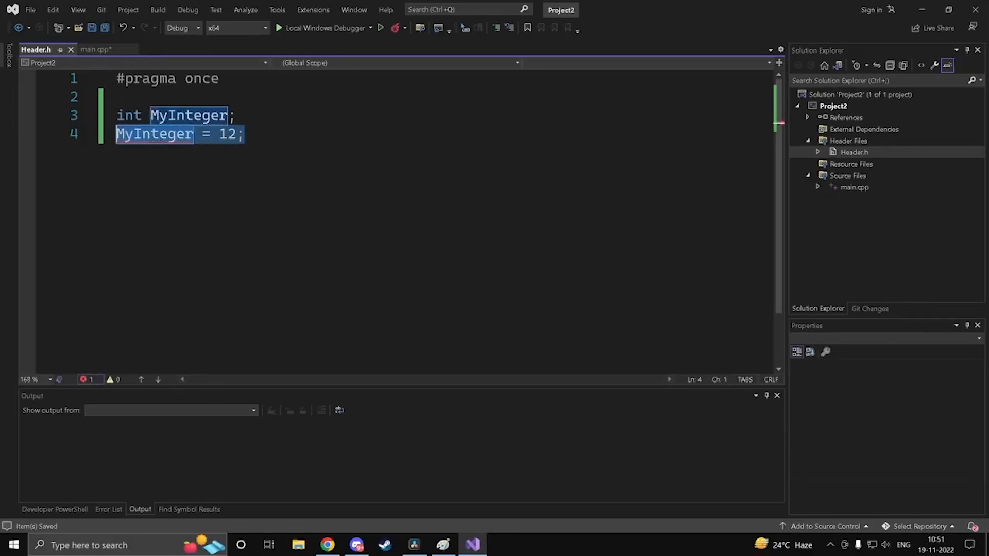
pyautogui.moveTo(245, 135); pyautogui.dragTo(117, 134)
pyautogui.click(214, 134)
# Step: Copy the MyInteger = 12; assignment and delete it from Header.h
pyautogui.moveTo(244, 135); pyautogui.dragTo(109, 135)
pyautogui.hotkey('ctrl', 'c')
pyautogui.hotkey('ctrl', 'z')
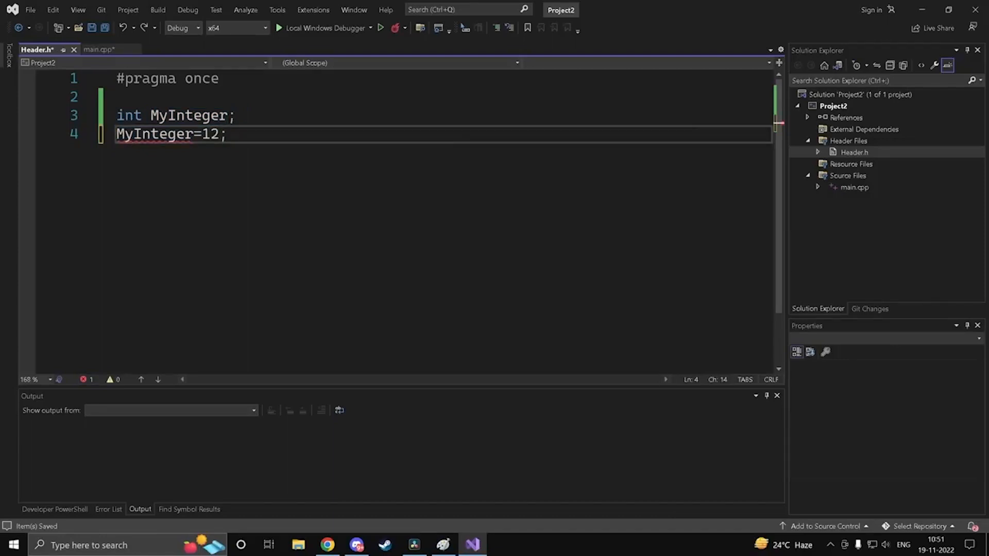
pyautogui.hotkey('shift', 'Home')
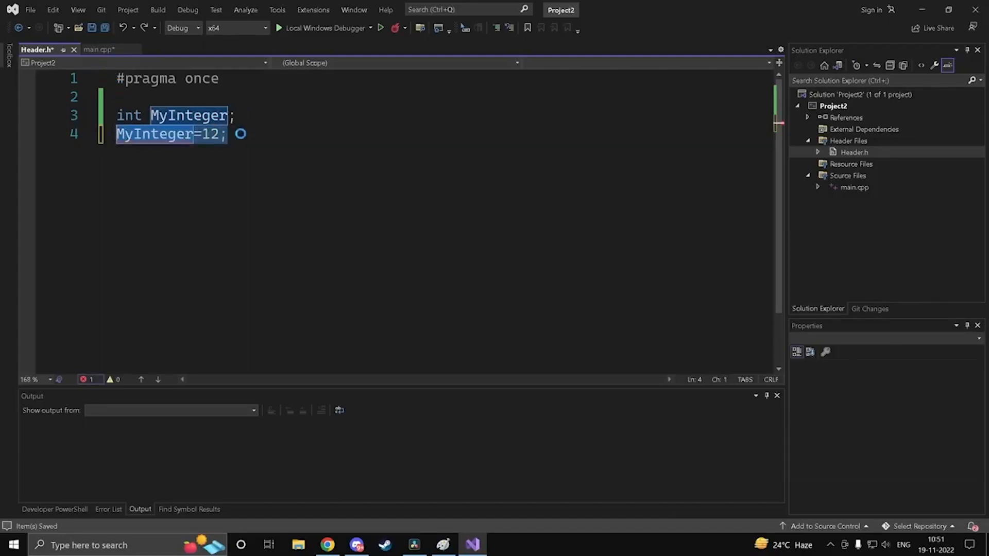
pyautogui.press('BackSpace')
# Step: Paste the assignment MyInteger = 12; into main() in main.cpp on the empty line above return 0;
pyautogui.click(109, 49)
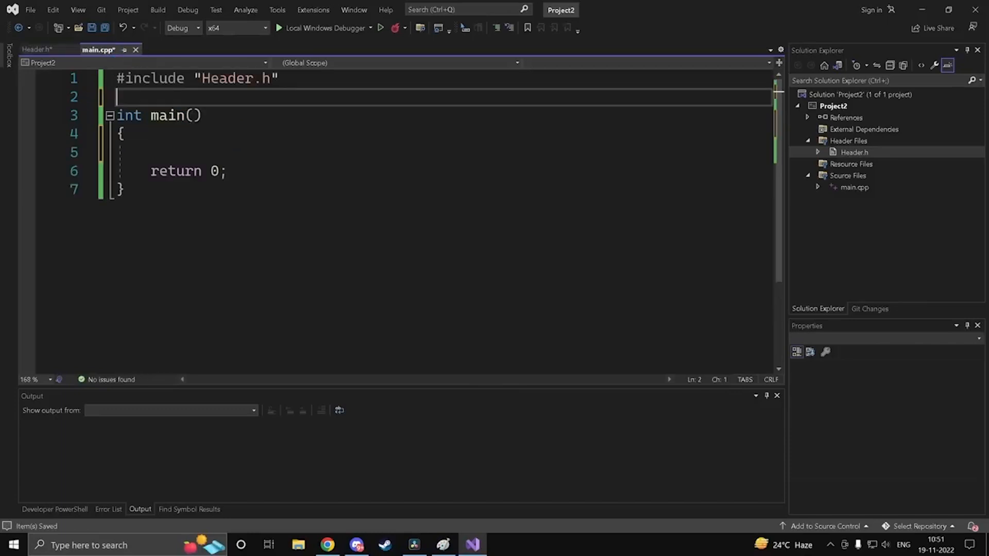
pyautogui.press('Down')
pyautogui.press('Down')
pyautogui.press('Down')
pyautogui.hotkey('ctrl', 'v')
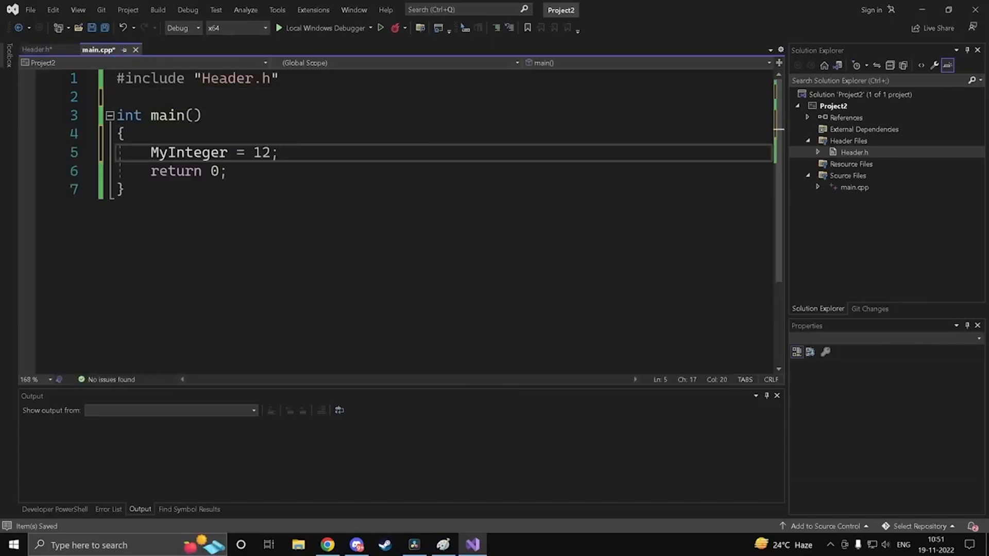
pyautogui.press('Down')
pyautogui.doubleClick(211, 153)
pyautogui.press('Down')
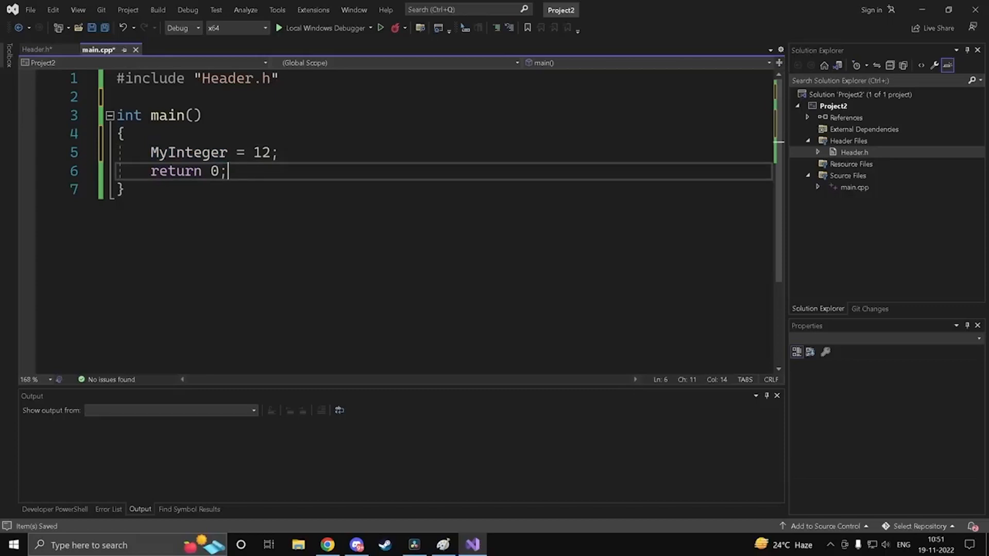
pyautogui.click(220, 153)
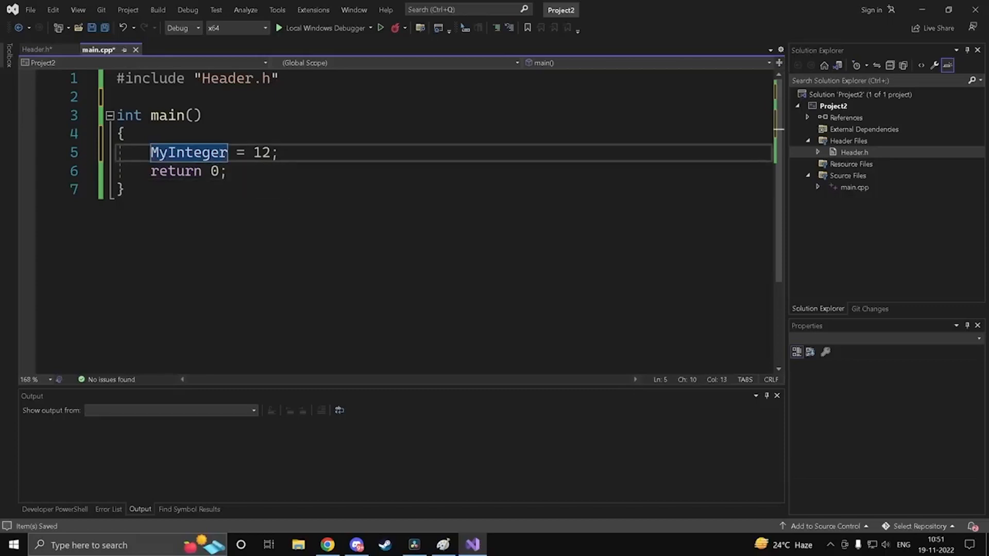
# Step: Compare the MyInteger declaration in Header.h with the include line and assignment in main.cpp
pyautogui.click(237, 79)
pyautogui.click(42, 48)
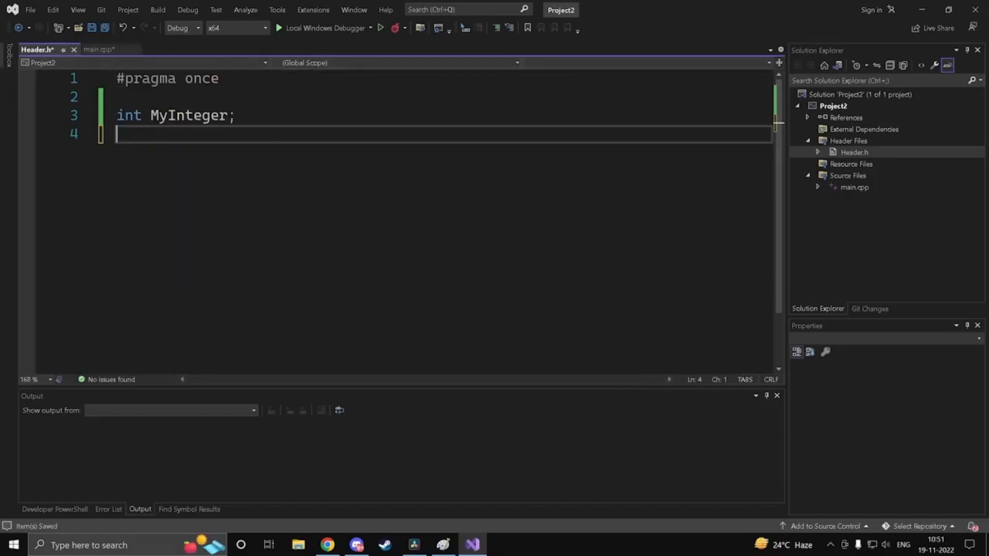
pyautogui.hotkey('ctrl', 'shift', 'Home')
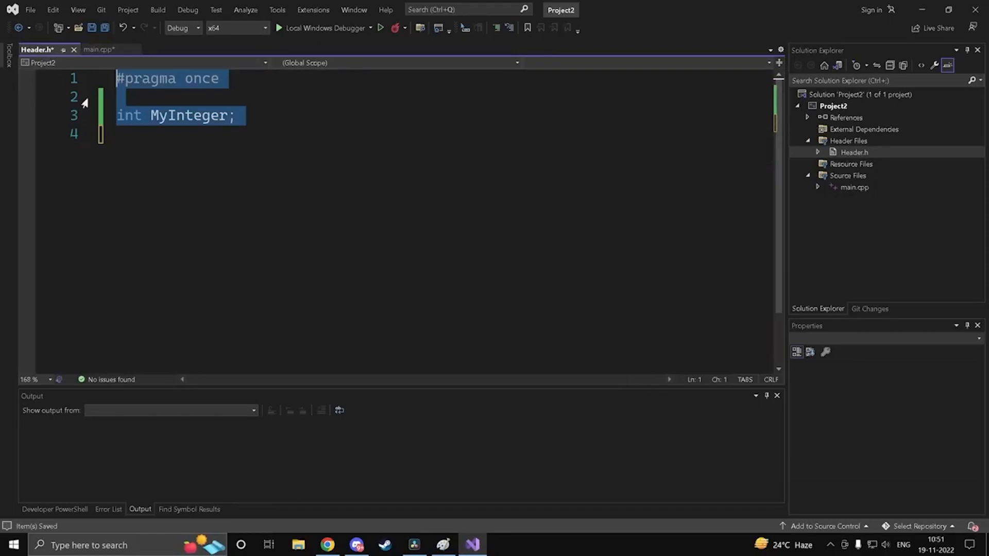
pyautogui.click(121, 49)
pyautogui.moveTo(216, 97); pyautogui.dragTo(117, 79)
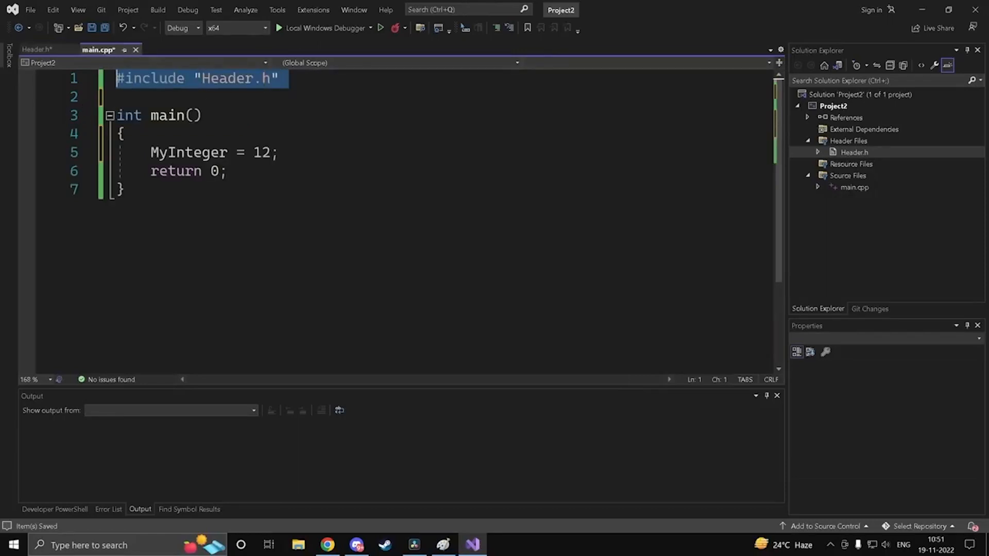
pyautogui.click(280, 153)
# Step: Declare a float variable x on a new line below MyInteger in Header.h
pyautogui.click(34, 51)
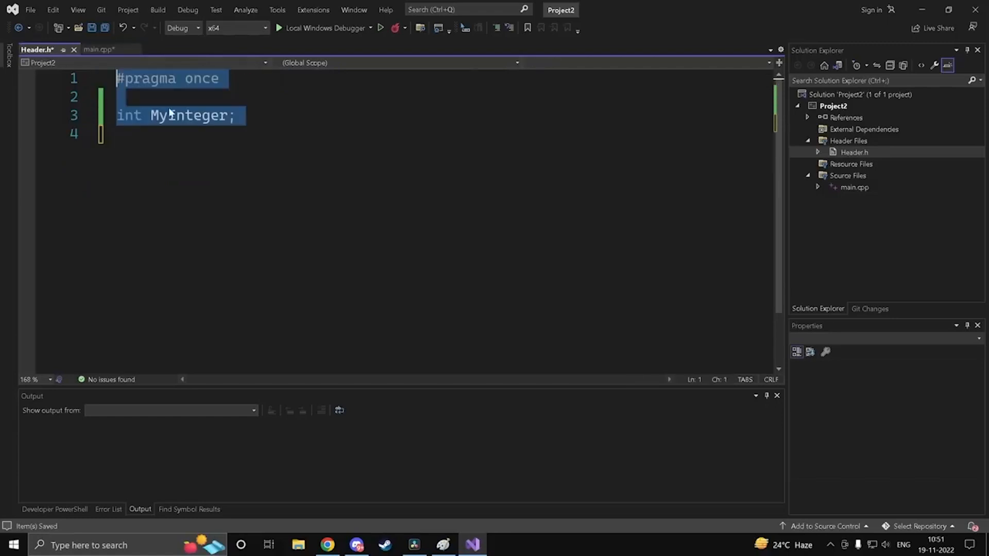
pyautogui.click(206, 136)
pyautogui.click(237, 116)
pyautogui.press('Return')
pyautogui.write('floa')
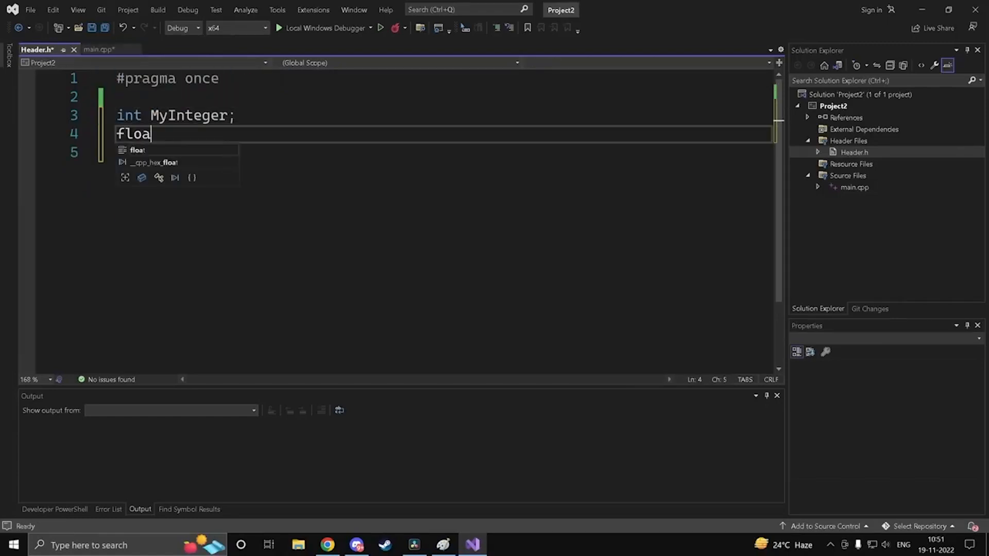
pyautogui.write('t x;')
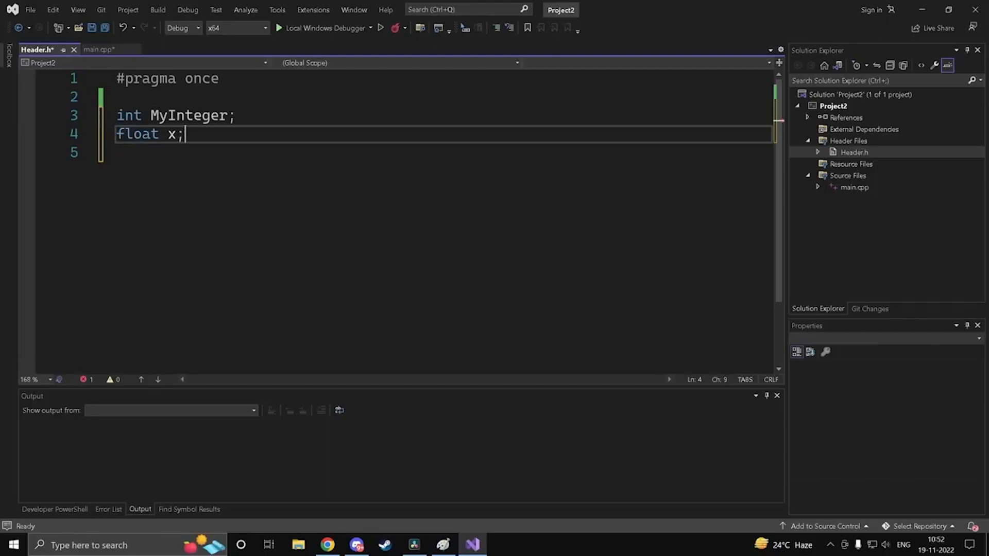
# Step: Begin a std::string declaration below float x and add #include<string> under the pragma line
pyautogui.press('Return')
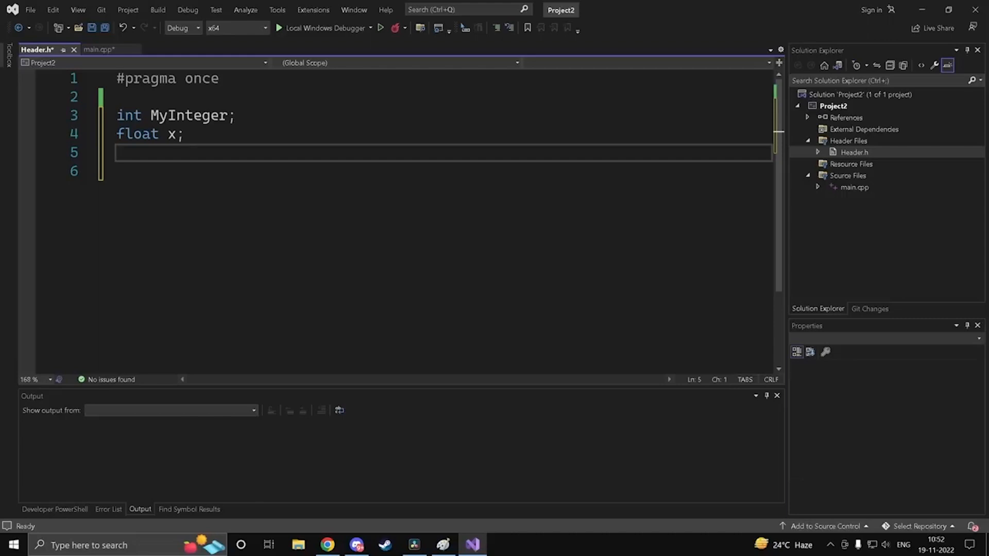
pyautogui.write('std::string')
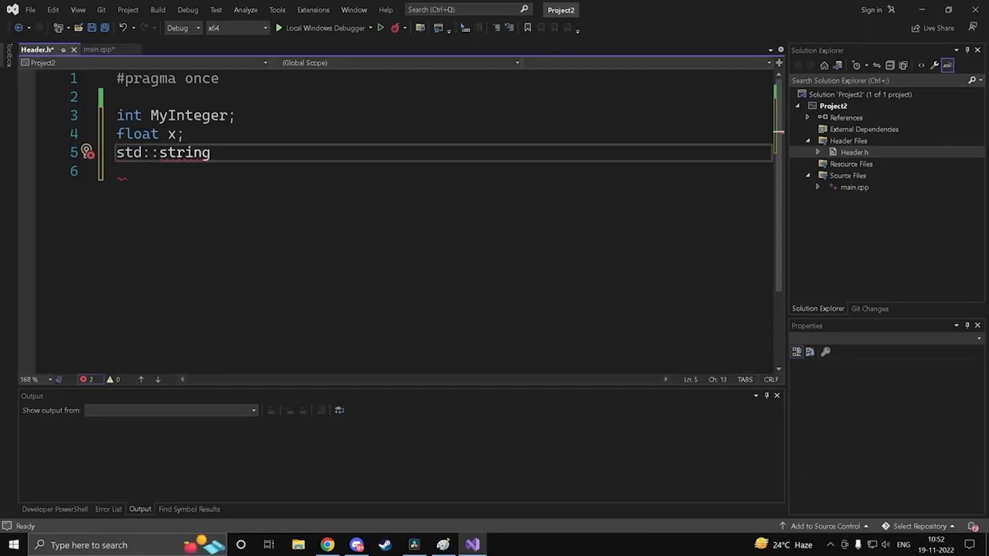
pyautogui.click(117, 97)
pyautogui.write('#')
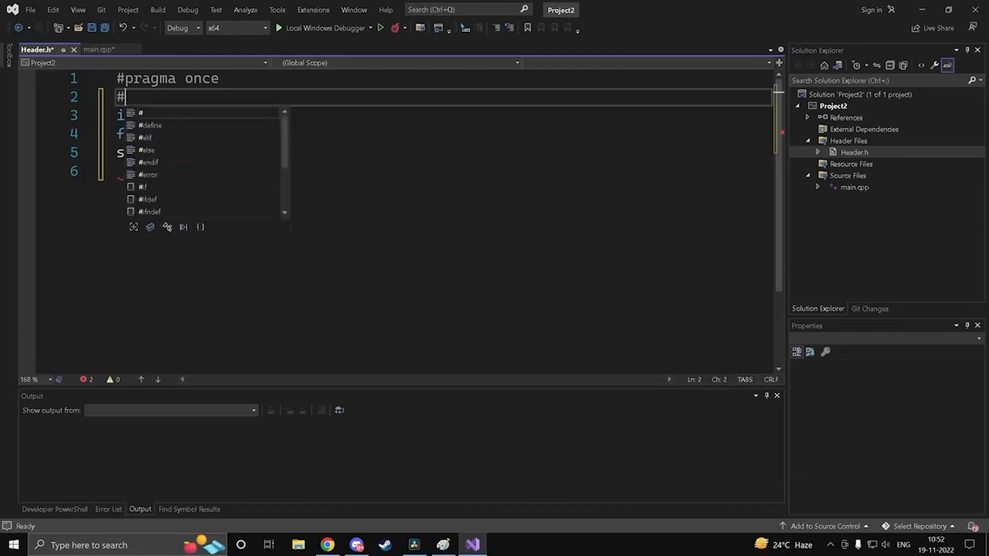
pyautogui.write('include<string')
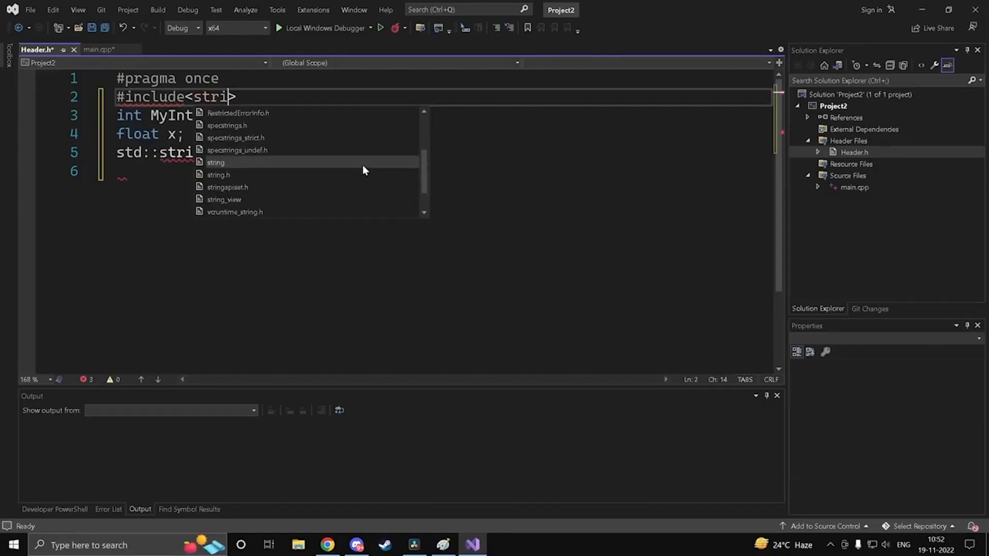
pyautogui.press('Return')
pyautogui.press('Return')
# Step: Complete the std::string declaration as MyString initialized to "Test String" and save Header.h
pyautogui.click(220, 171)
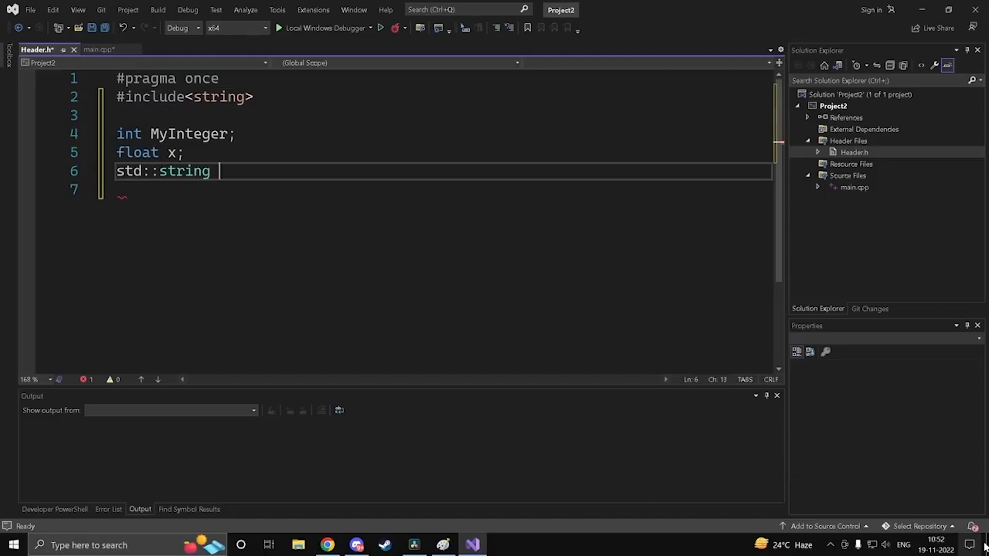
pyautogui.write('My')
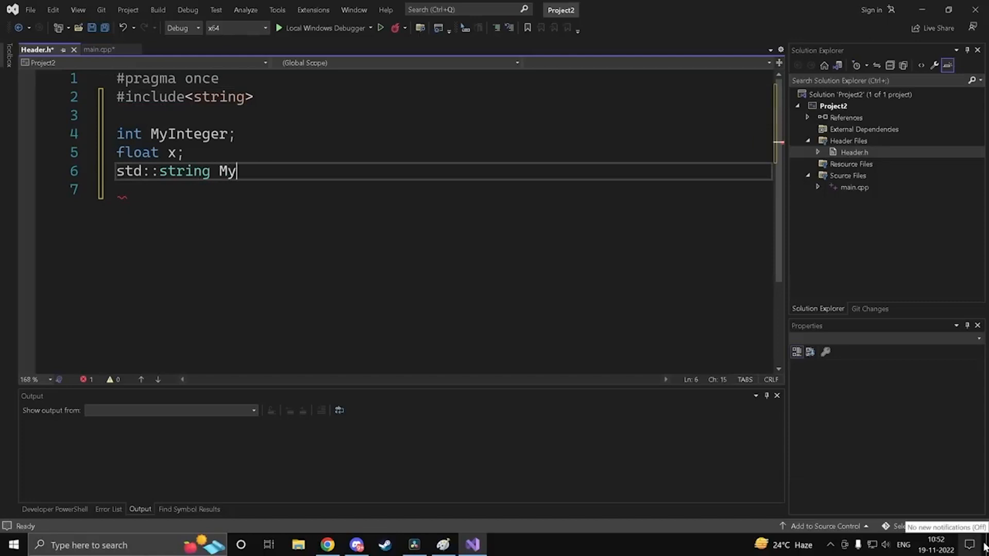
pyautogui.write('String = "T')
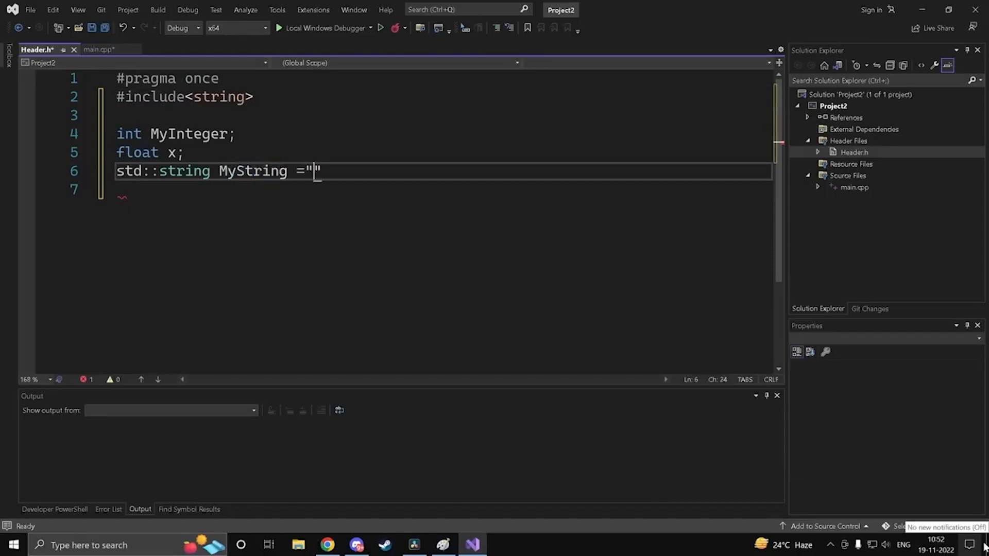
pyautogui.write('est String"')
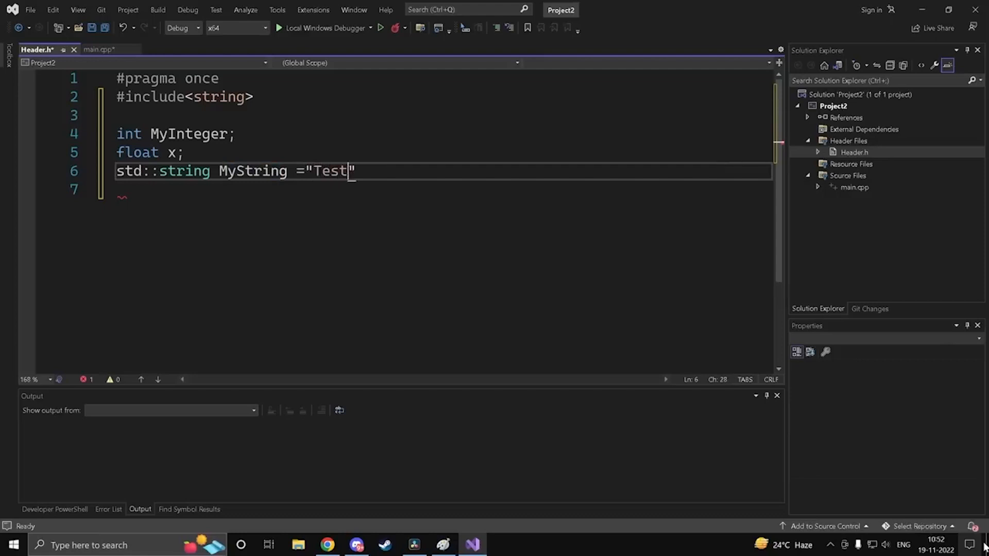
pyautogui.write(';')
pyautogui.hotkey('ctrl', 's')
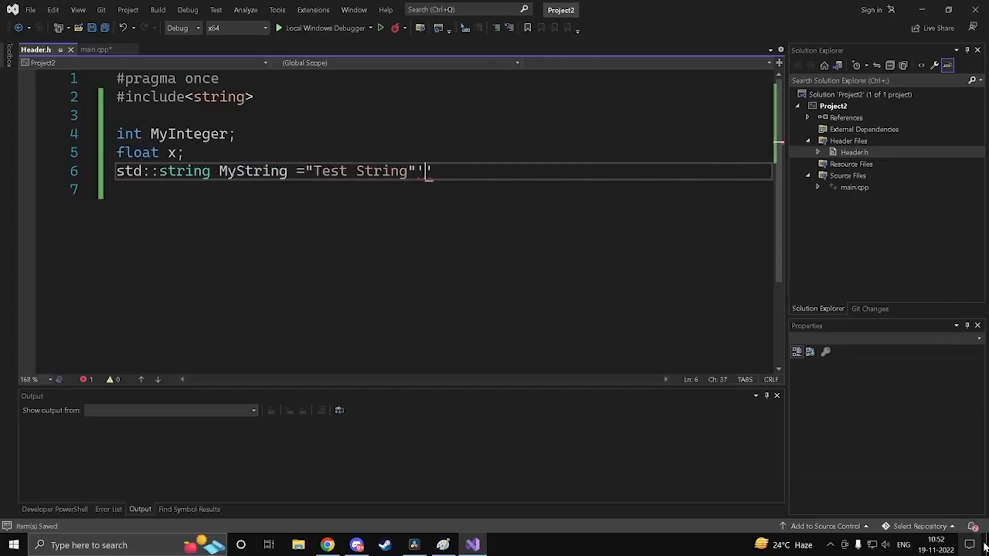
# Step: Return to main.cpp and add an empty line below the MyInteger assignment
pyautogui.hotkey('ctrl', 'Tab')
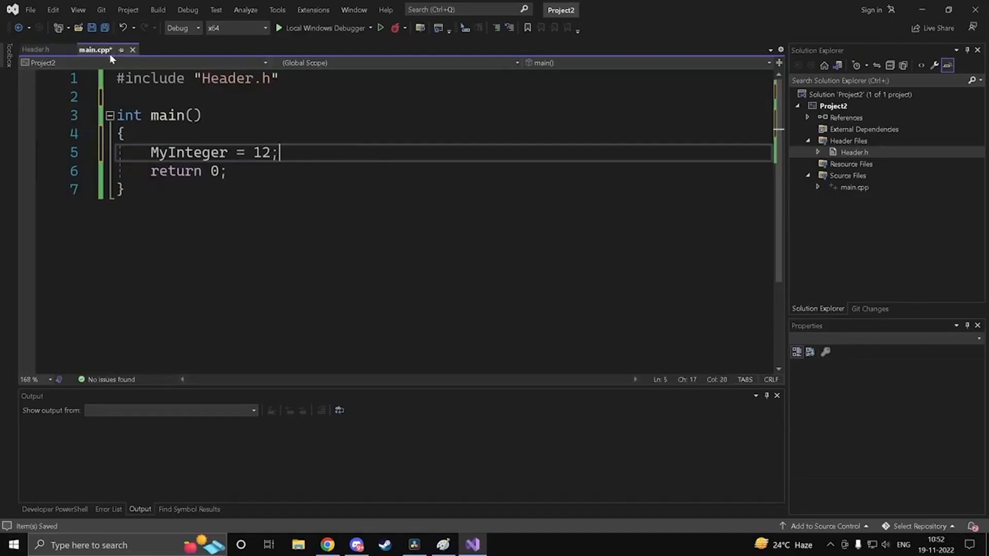
pyautogui.press('Return')
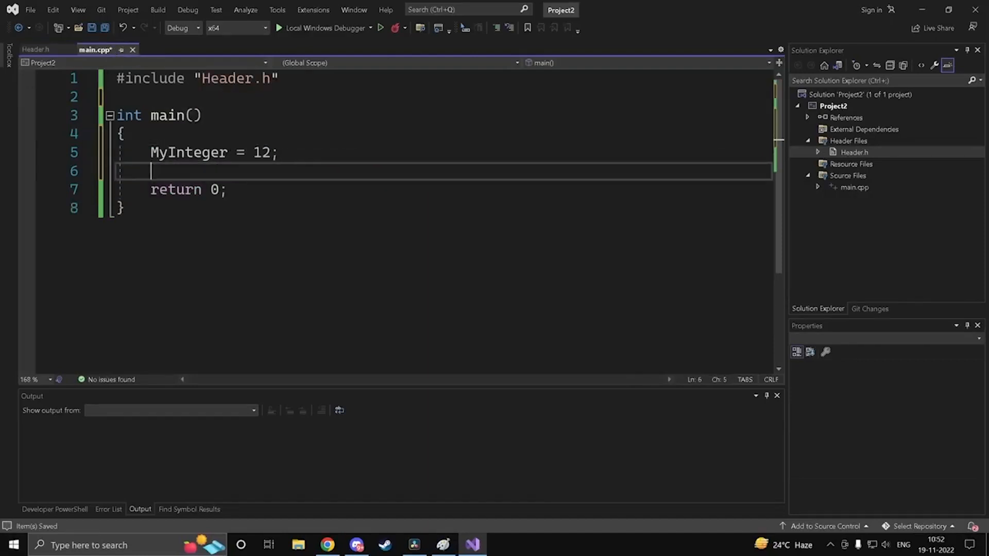
pyautogui.write('TestSt')
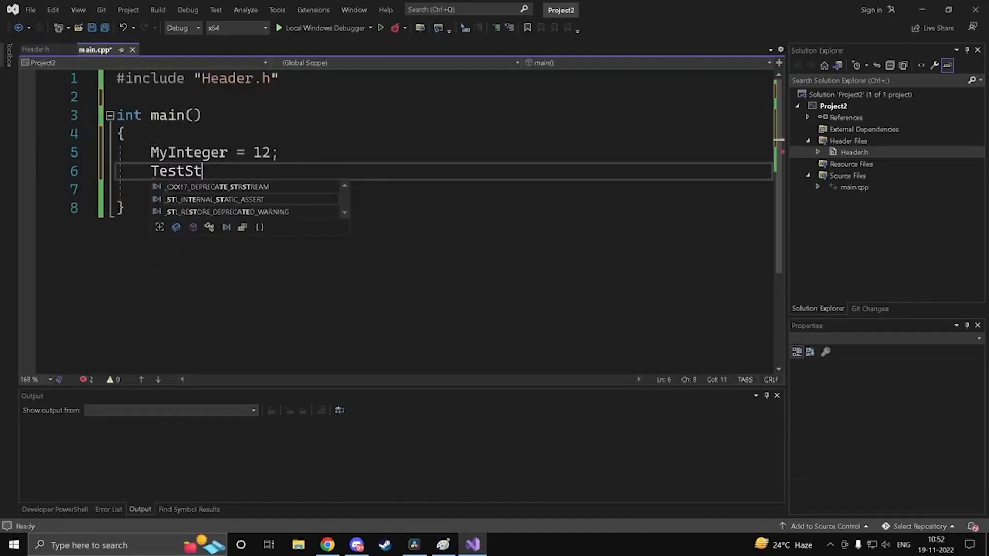
pyautogui.press('BackSpace')
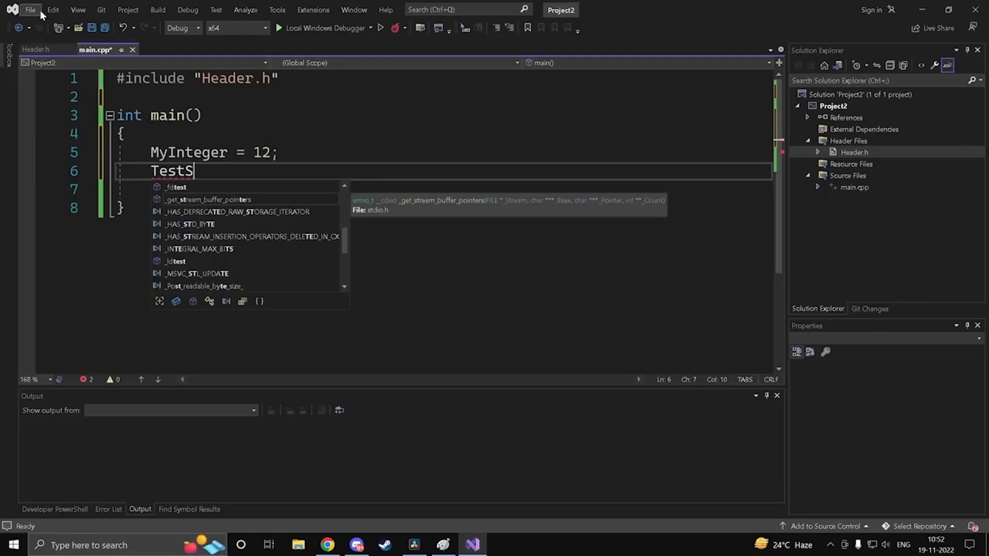
pyautogui.click(35, 49)
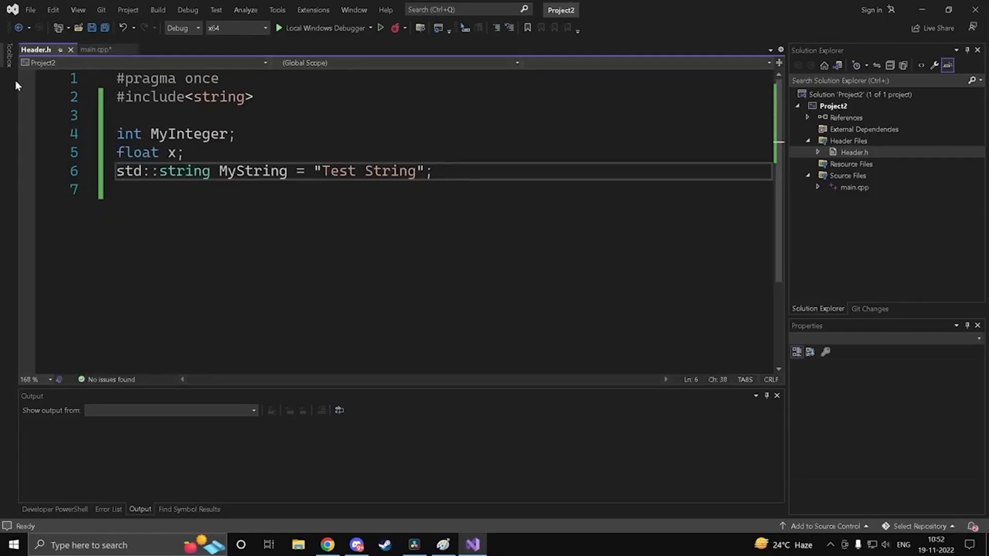
pyautogui.click(96, 49)
pyautogui.press('BackSpace')
pyautogui.press('BackSpace')
pyautogui.press('BackSpace')
pyautogui.press('BackSpace')
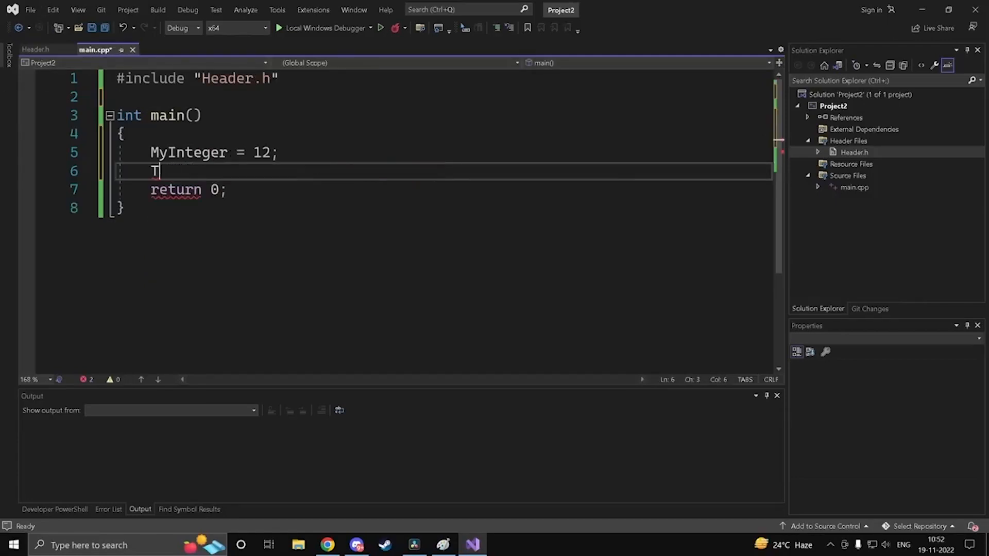
pyautogui.press('BackSpace')
# Step: Write the statement MyString = "232"; on the empty line in main() and save main.cpp
pyautogui.write('MyStr')
pyautogui.press('Return')
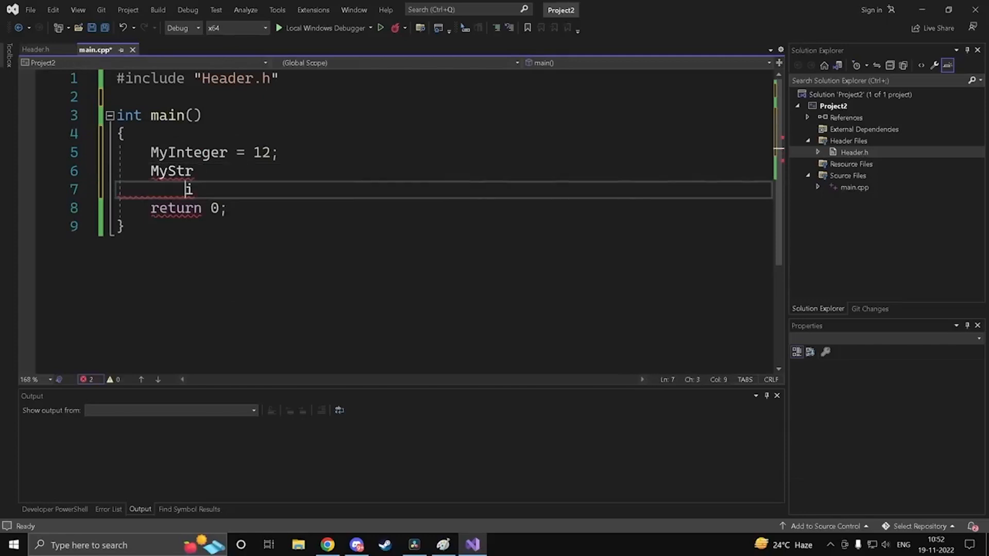
pyautogui.press('BackSpace')
pyautogui.press('BackSpace')
pyautogui.press('BackSpace')
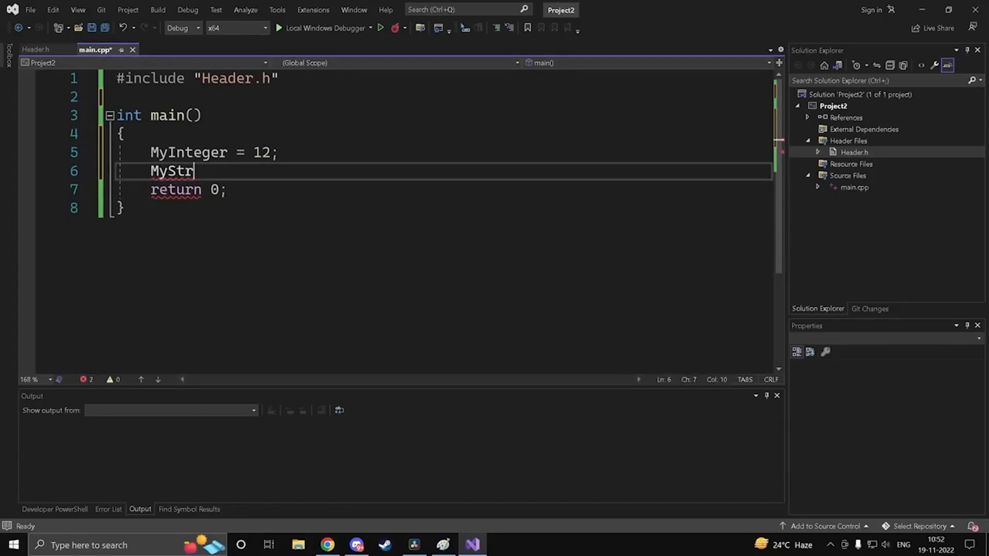
pyautogui.write('ing="232')
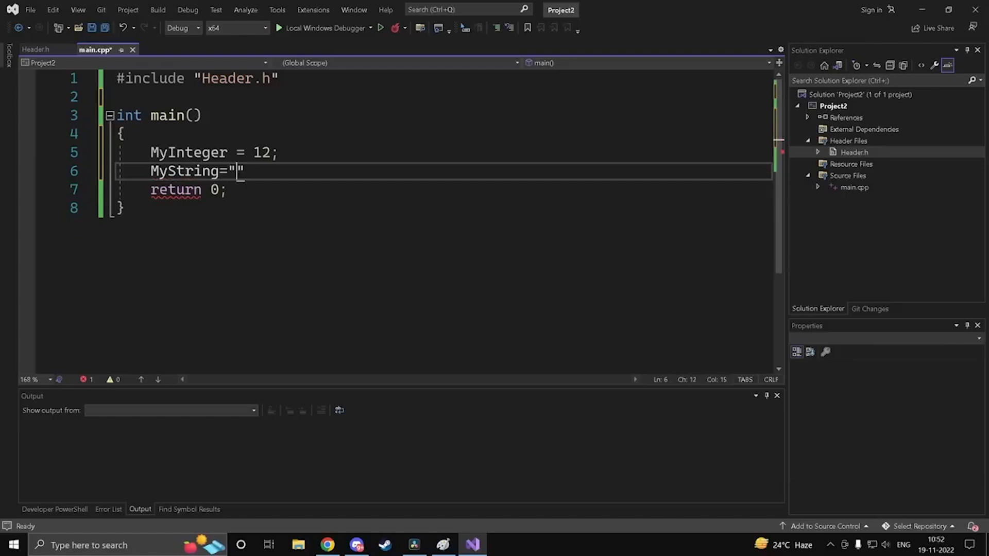
pyautogui.press('Down')
pyautogui.press('Left')
pyautogui.press('Left')
pyautogui.press('Left')
pyautogui.press('Left')
pyautogui.press('Left')
pyautogui.press('Left')
pyautogui.press('Left')
pyautogui.press('Left')
pyautogui.press('Left')
pyautogui.press('Left')
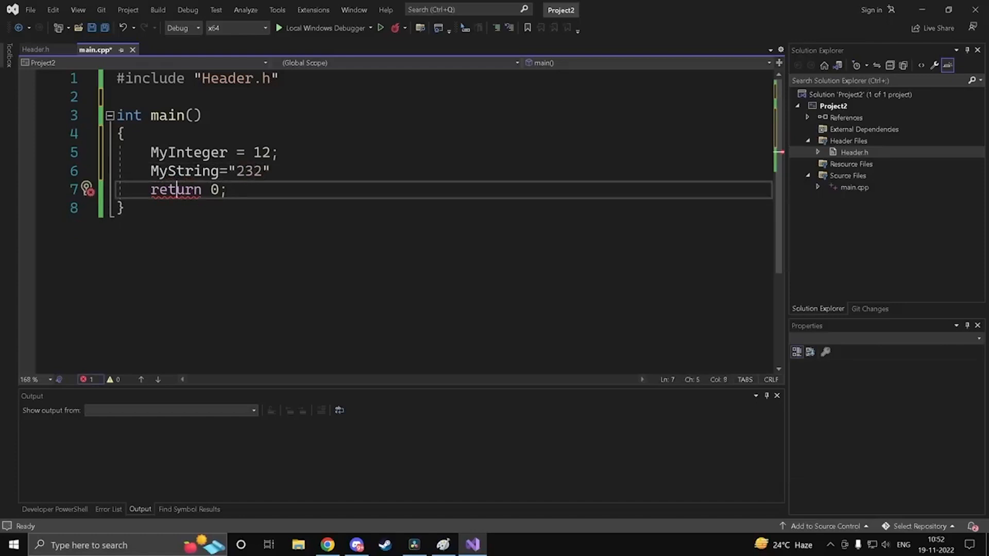
pyautogui.press('Left')
pyautogui.write(';')
pyautogui.hotkey('ctrl', 's')
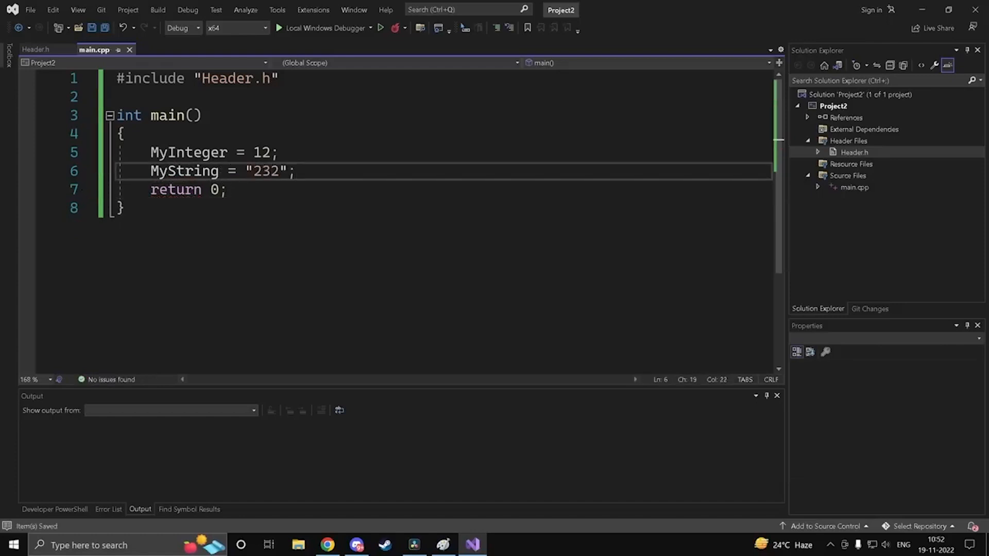
# Step: Compare the two variable assignments in main.cpp with the three variable declarations in Header.h
pyautogui.hotkey('shift', 'Up')
pyautogui.hotkey('shift', 'Home')
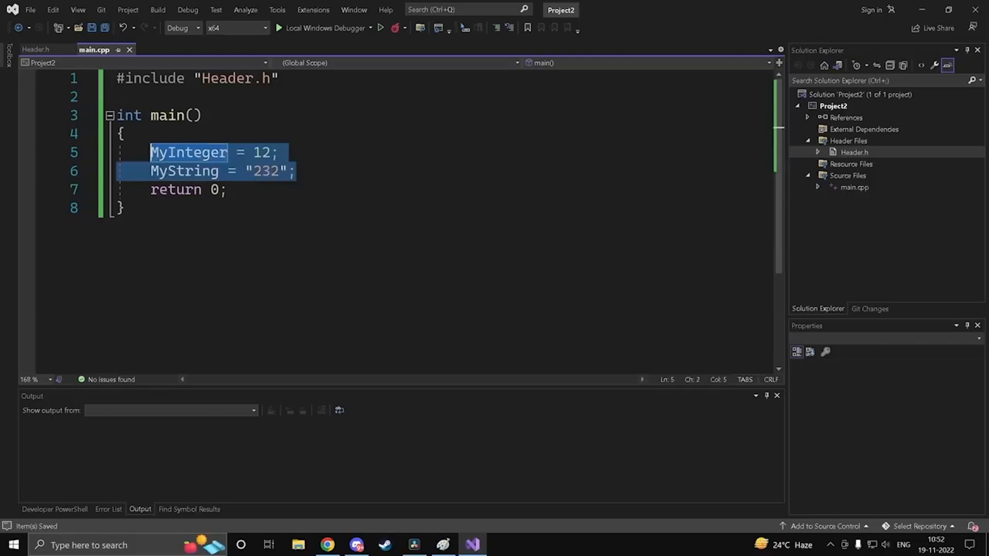
pyautogui.press('Down')
pyautogui.click(27, 50)
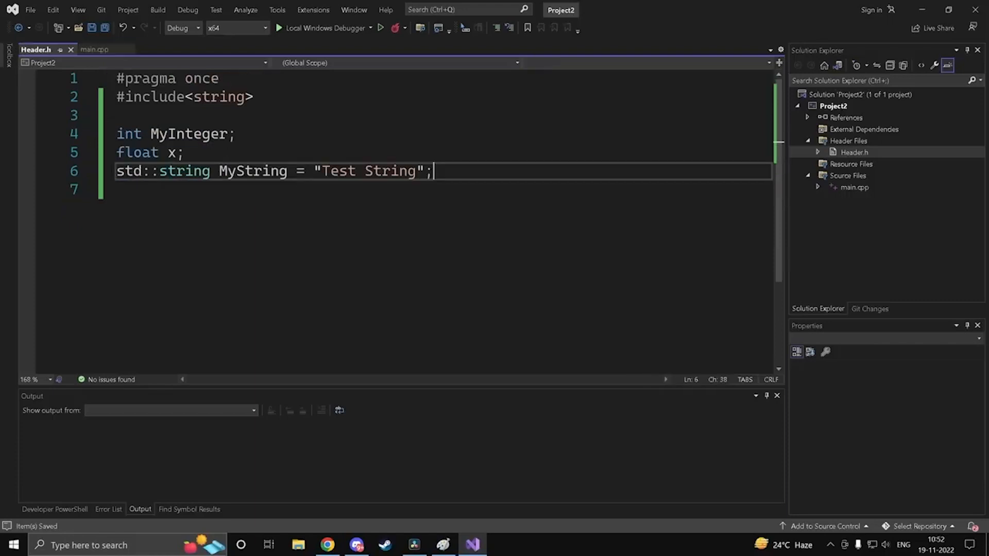
pyautogui.moveTo(434, 171); pyautogui.dragTo(116, 135)
pyautogui.click(232, 172)
pyautogui.click(176, 172)
pyautogui.click(280, 172)
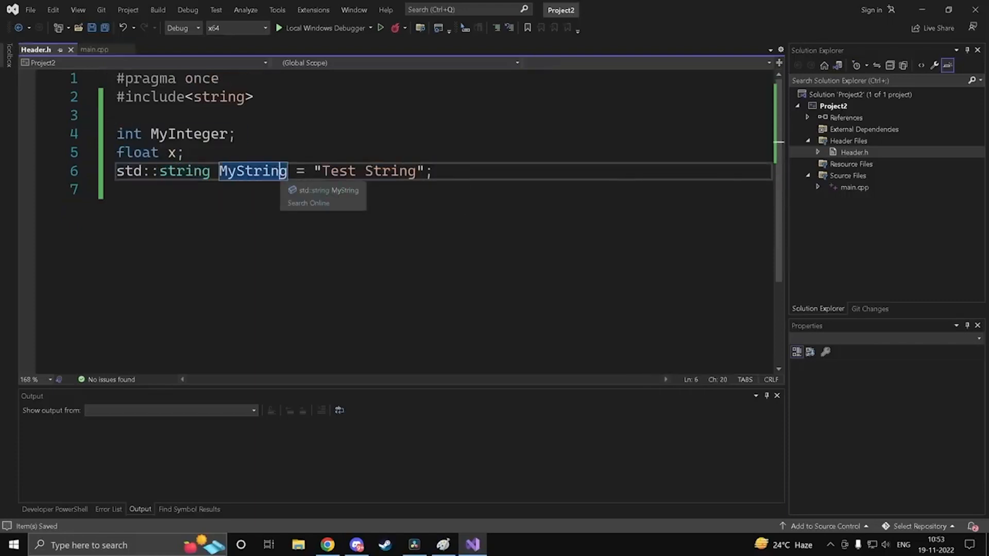
pyautogui.click(314, 172)
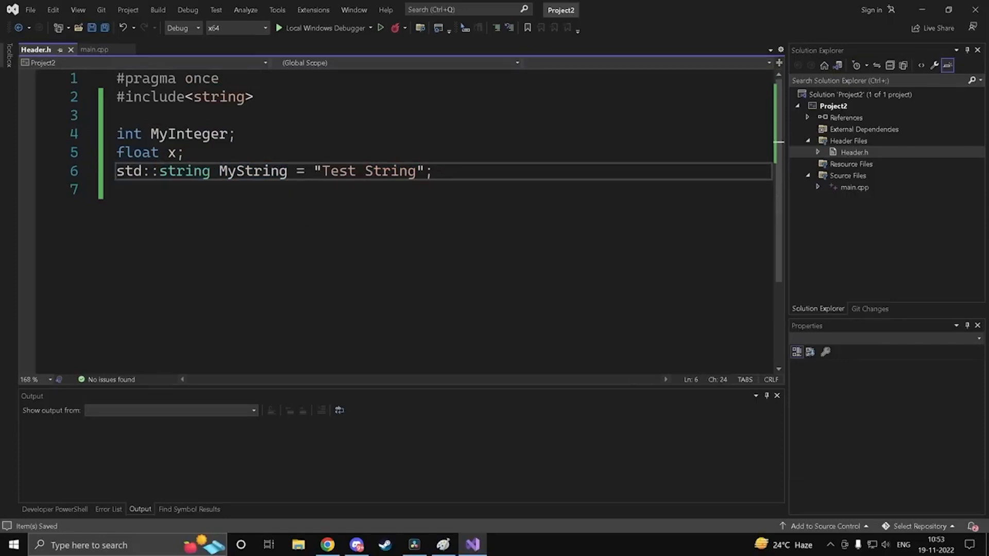
pyautogui.click(176, 153)
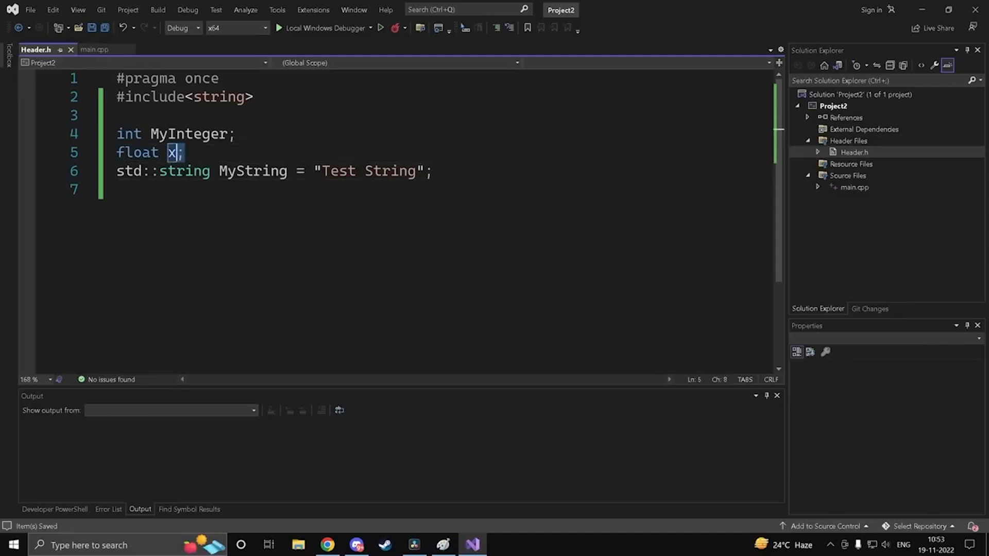
# Step: Review how main.cpp uses MyInteger and MyString from the included header
pyautogui.click(105, 51)
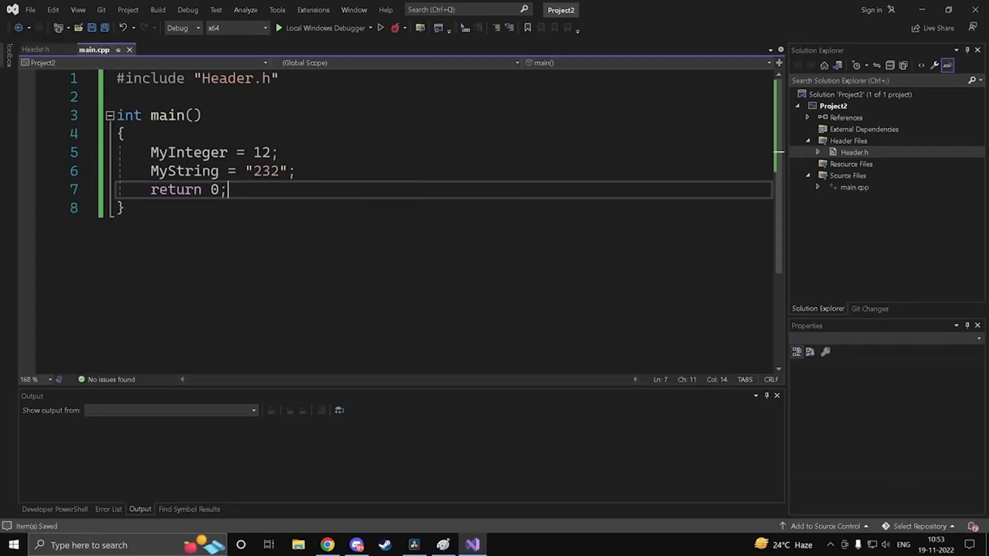
pyautogui.click(24, 49)
pyautogui.click(105, 50)
pyautogui.moveTo(288, 172); pyautogui.dragTo(151, 173)
pyautogui.click(301, 172)
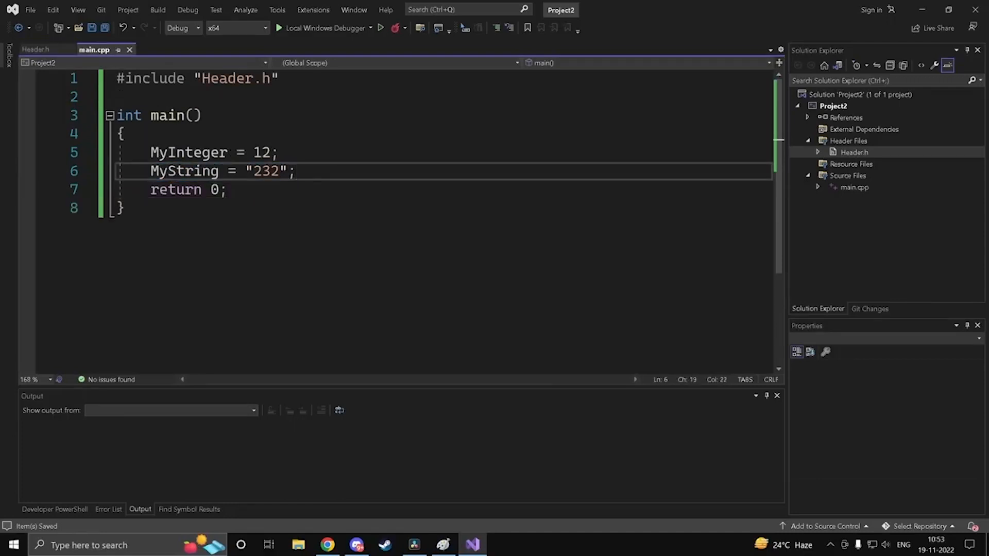
pyautogui.moveTo(299, 172); pyautogui.dragTo(152, 155)
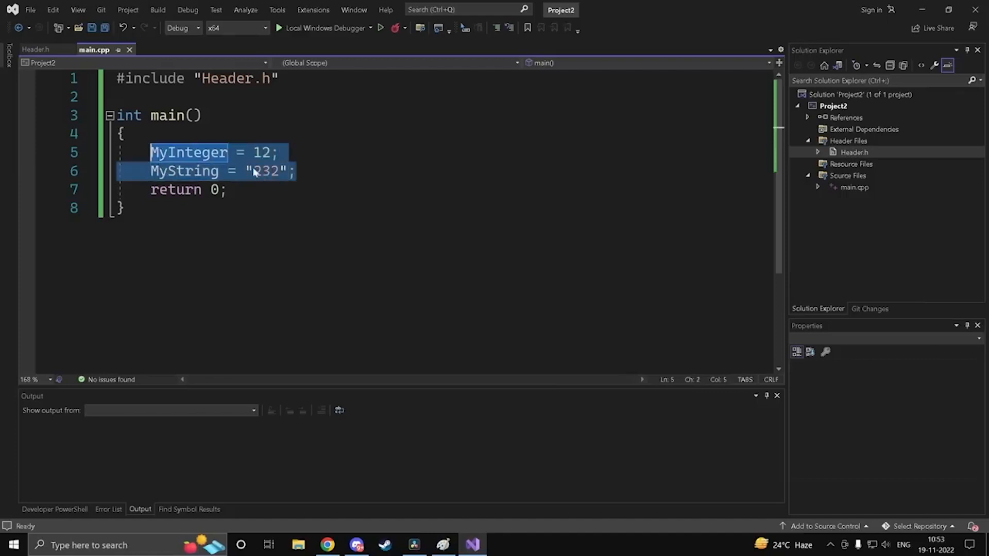
pyautogui.click(301, 173)
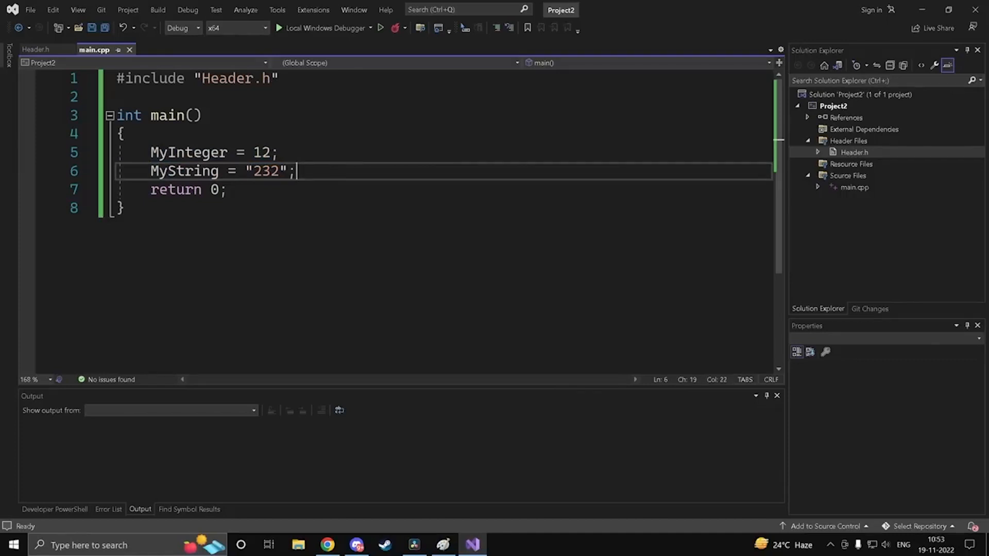
# Step: Add the statement std::cout << Mystring; on a new line below the MyString assignment and save main.cpp
pyautogui.press('Return')
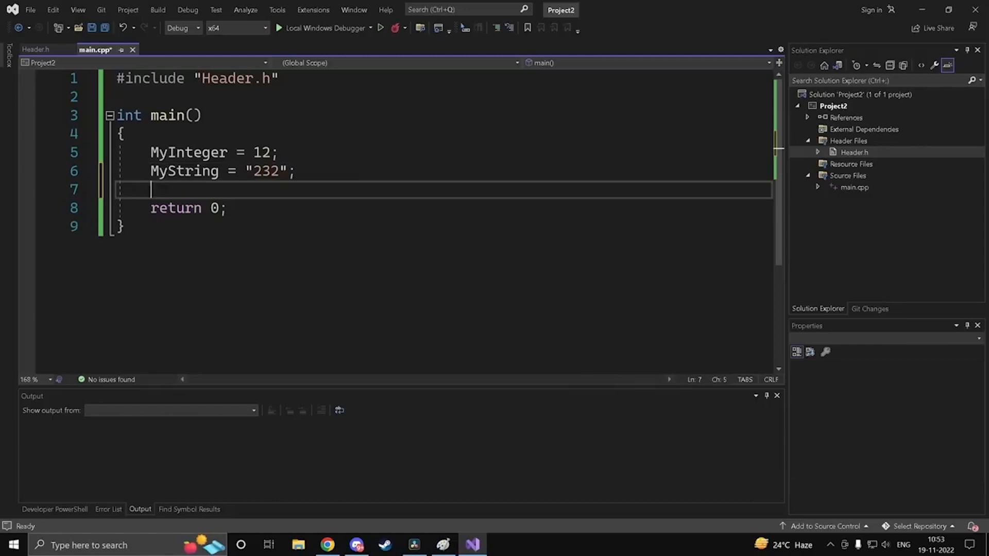
pyautogui.write('std::c')
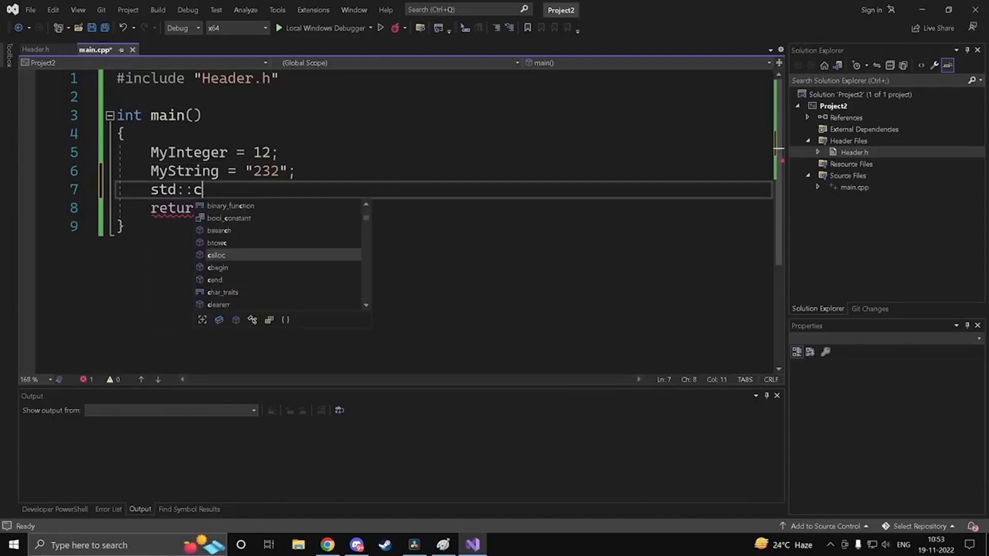
pyautogui.write('out<<')
pyautogui.press('Left')
pyautogui.press('Left')
pyautogui.press('Left')
pyautogui.press('BackSpace')
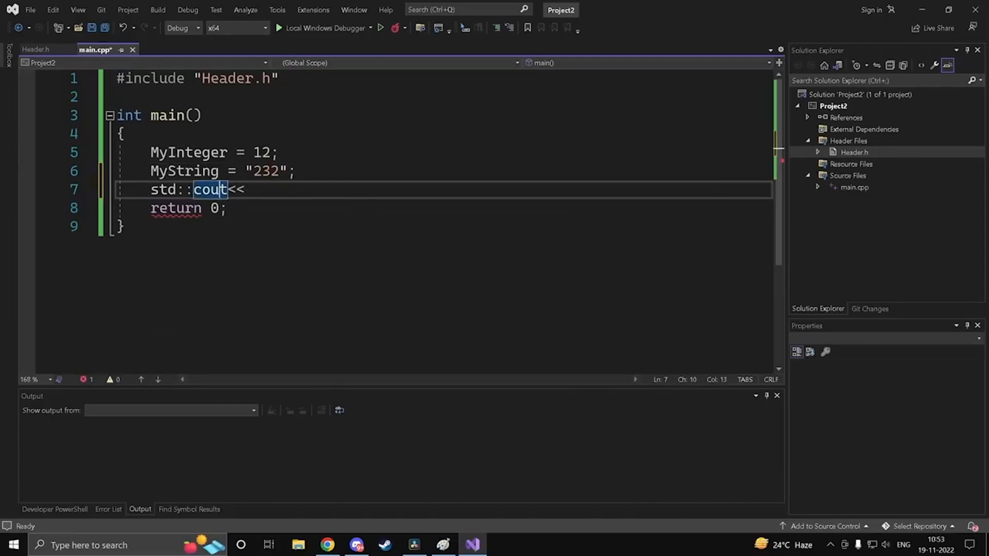
pyautogui.press('Right')
pyautogui.press('Right')
pyautogui.press('Right')
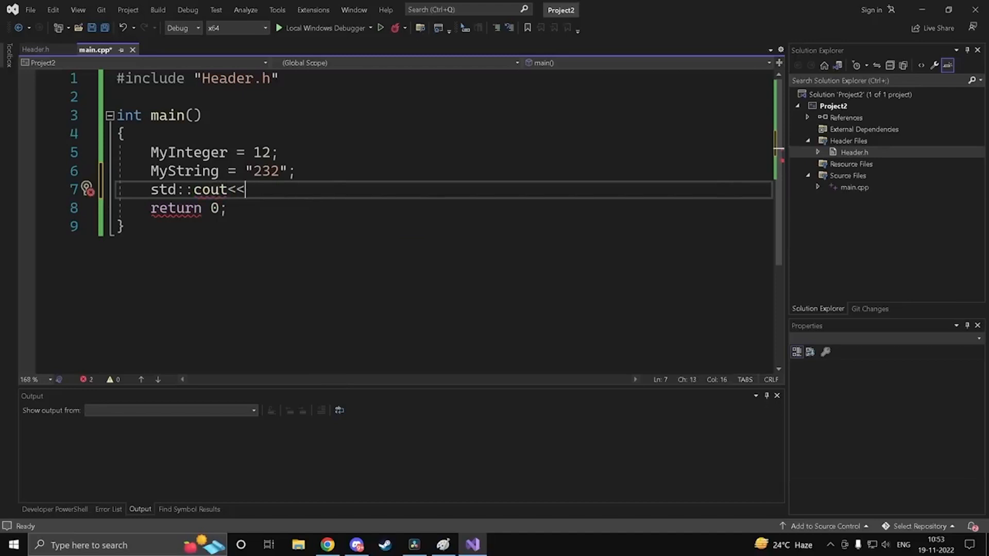
pyautogui.write('Mys')
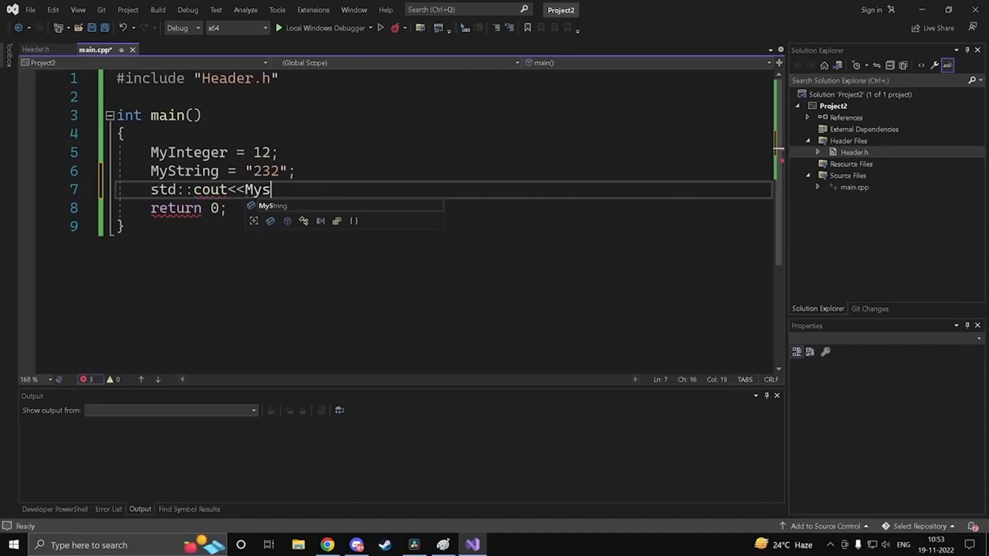
pyautogui.write('tring;')
pyautogui.hotkey('ctrl', 's')
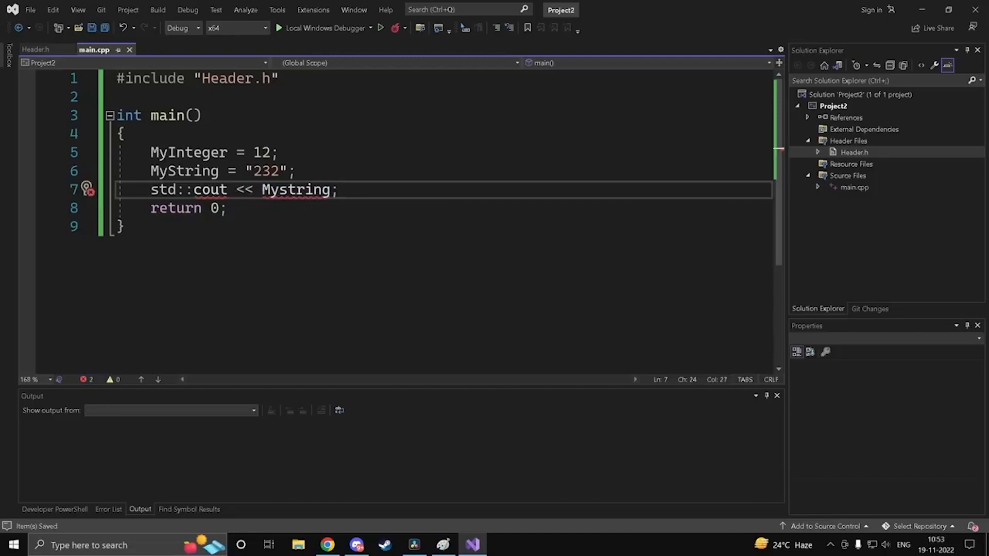
# Step: Correct the variable name in the cout statement to MyString, with a capital S
pyautogui.click(288, 190)
pyautogui.press('BackSpace')
pyautogui.write('S')
pyautogui.click(229, 208)
pyautogui.click(306, 190)
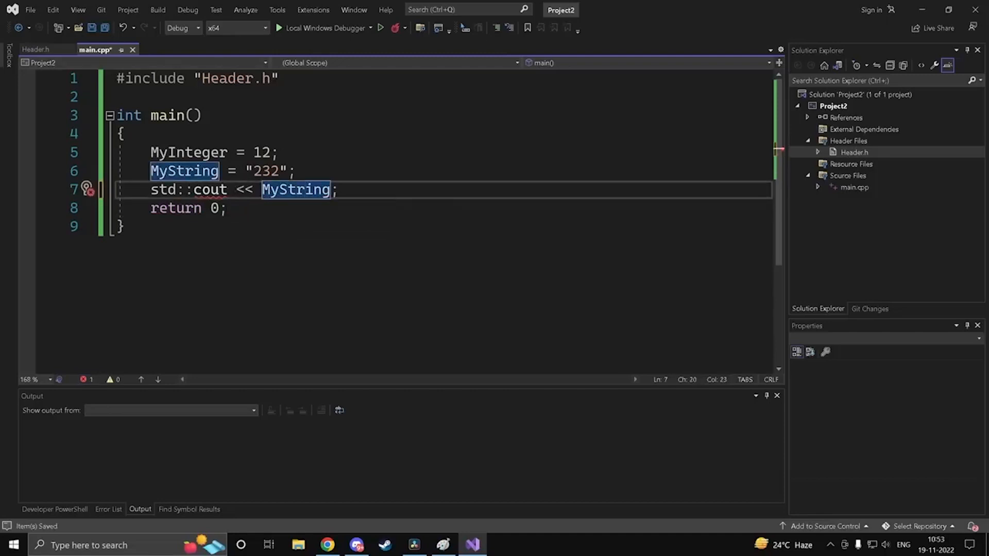
# Step: Add #include<iostream> on a new line below the Header.h include and save main.cpp
pyautogui.click(280, 79)
pyautogui.press('Return')
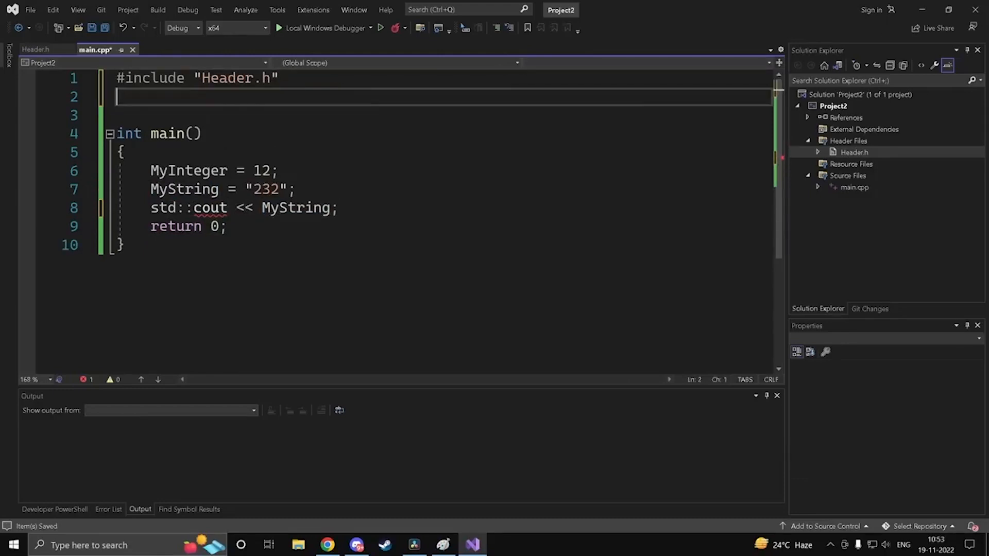
pyautogui.write('#include')
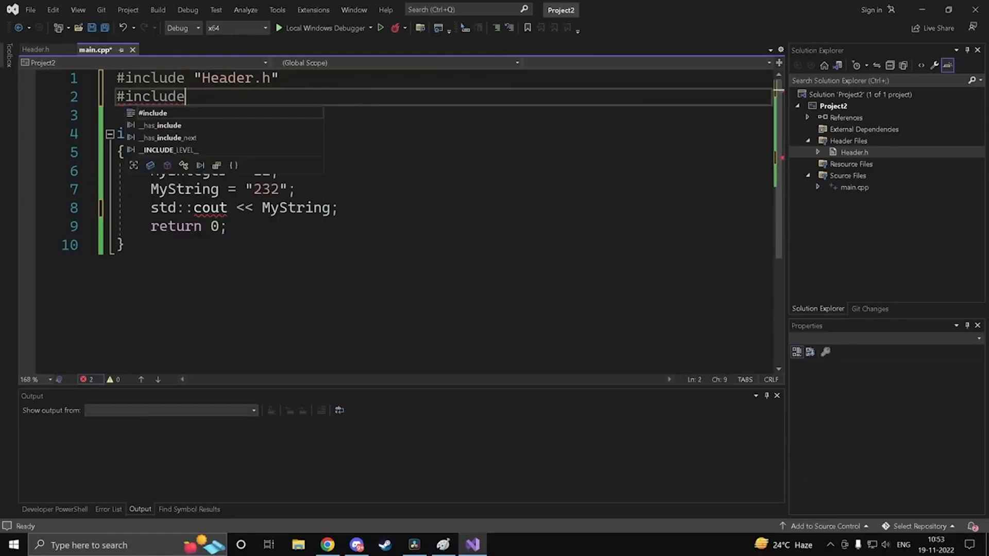
pyautogui.write('<i')
pyautogui.write('ostream>')
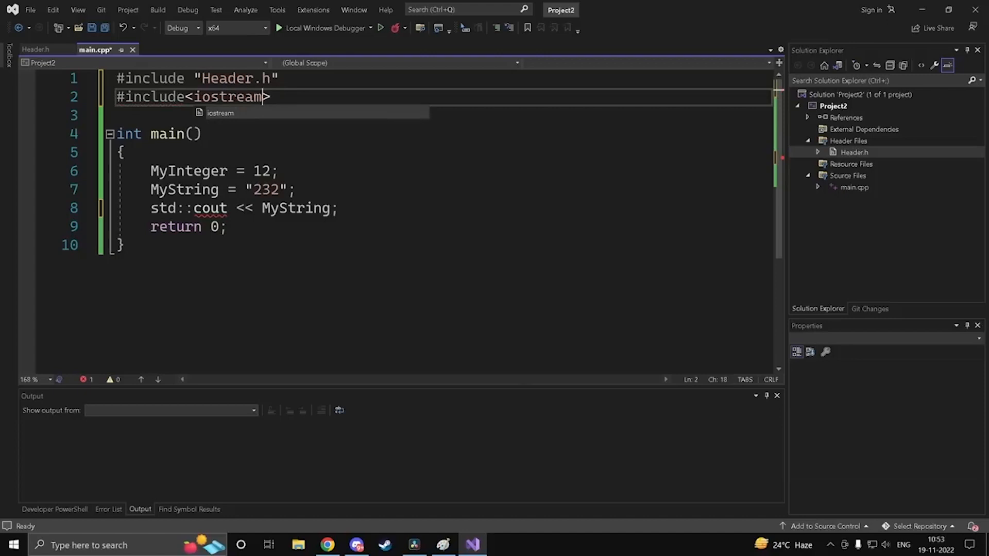
pyautogui.click(279, 171)
pyautogui.hotkey('ctrl', 's')
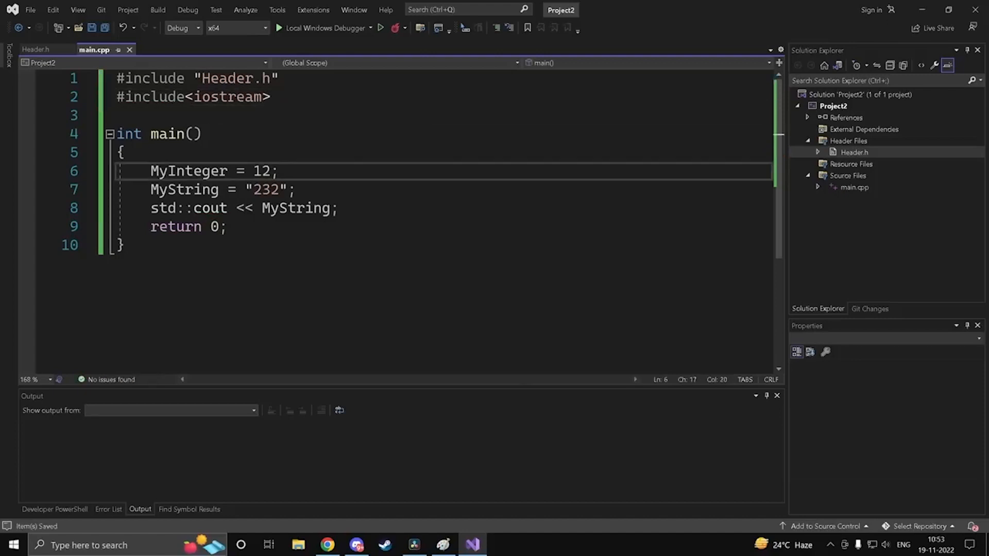
# Step: Run the program with the local debugger to check the printed MyString, and close the debug console
pyautogui.click(226, 226)
pyautogui.click(316, 29)
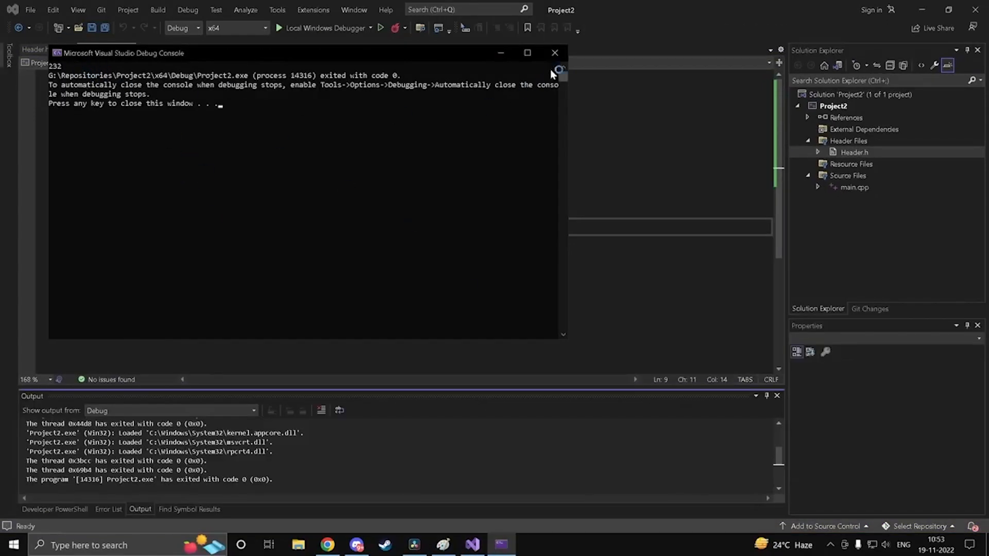
pyautogui.click(554, 53)
# Step: Delete the MyString = "232"; line from main(), then run the program to check its output and close the console
pyautogui.click(287, 190)
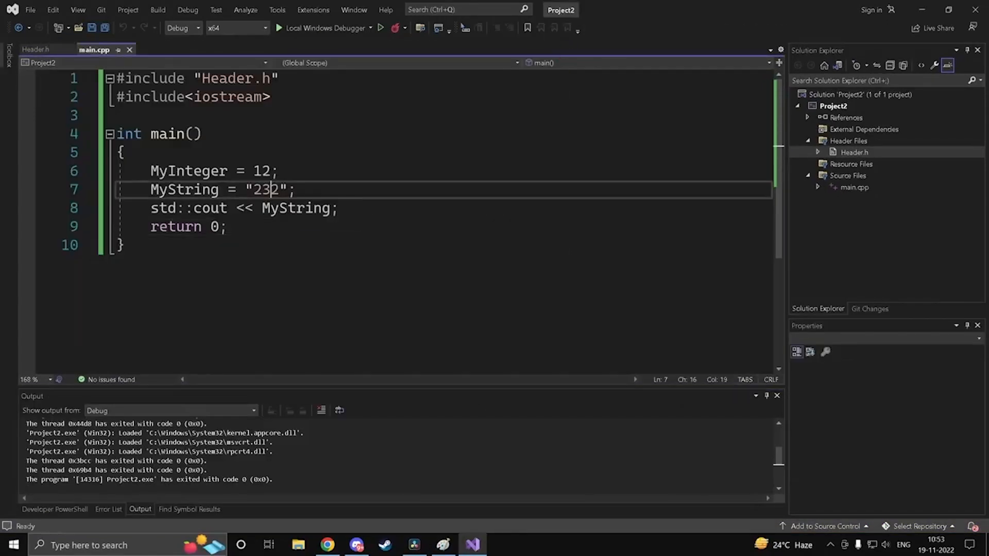
pyautogui.moveTo(288, 189); pyautogui.dragTo(151, 189)
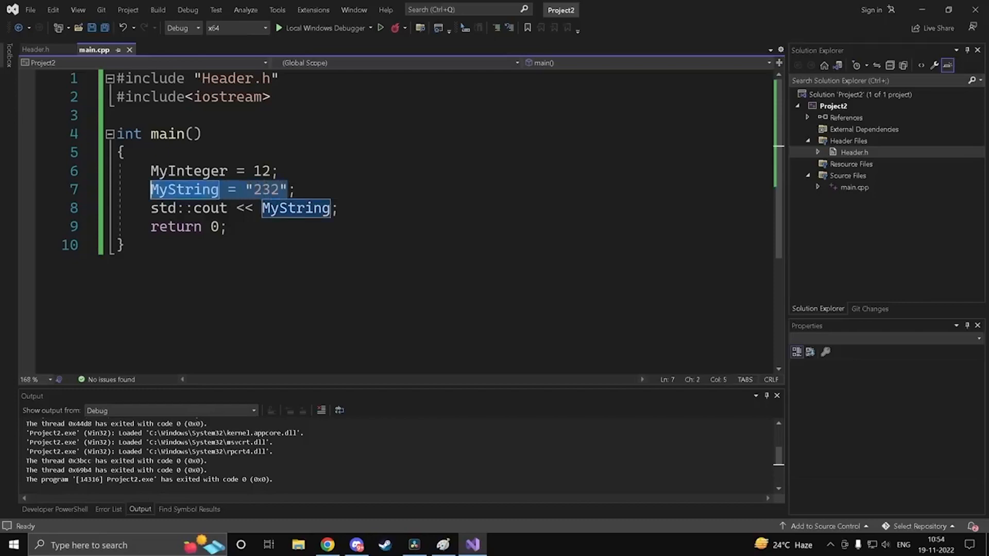
pyautogui.press('BackSpace')
pyautogui.press('Right')
pyautogui.press('BackSpace')
pyautogui.press('BackSpace')
pyautogui.press('BackSpace')
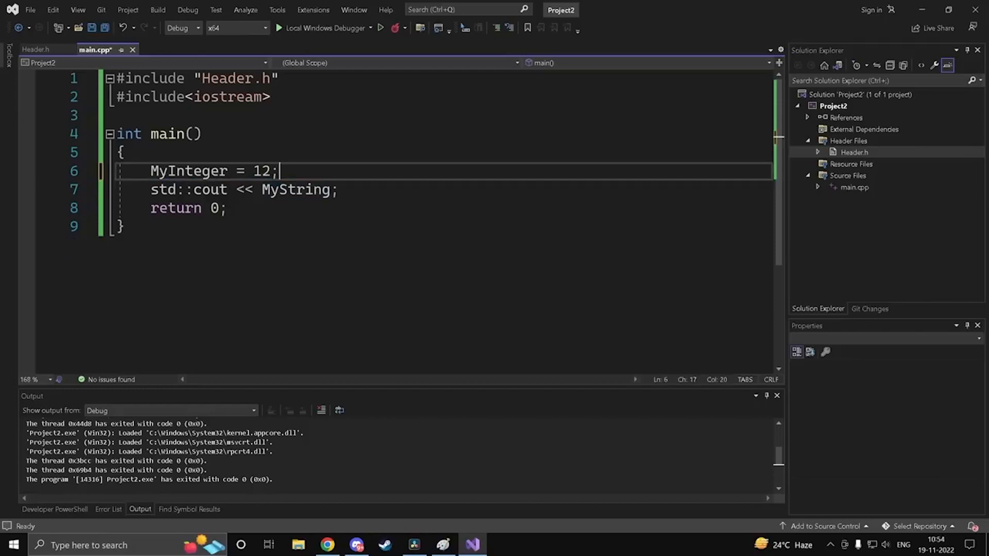
pyautogui.click(324, 28)
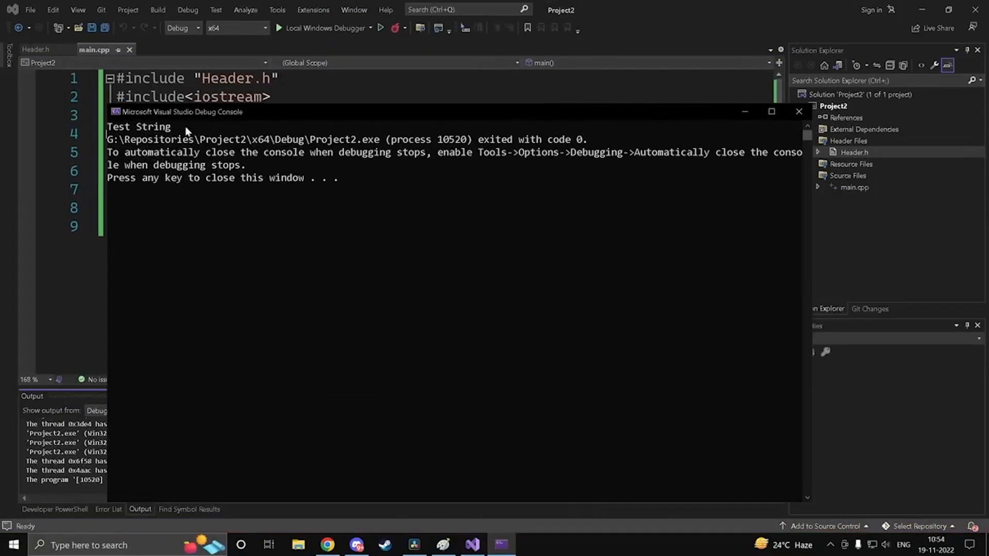
pyautogui.press('Return')
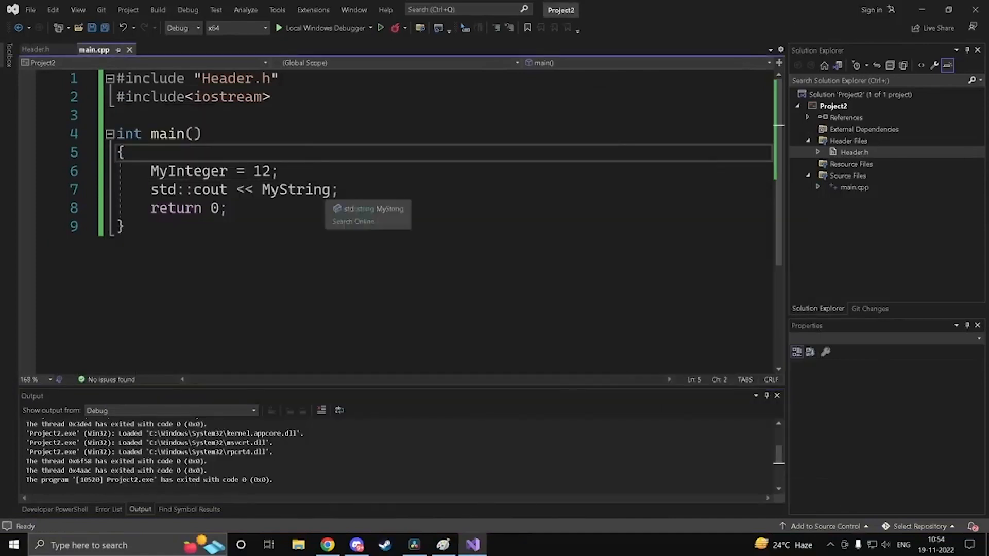
# Step: Change the variable printed by the cout statement to MyInteger and save main.cpp
pyautogui.doubleClick(295, 190)
pyautogui.write('MyIntege')
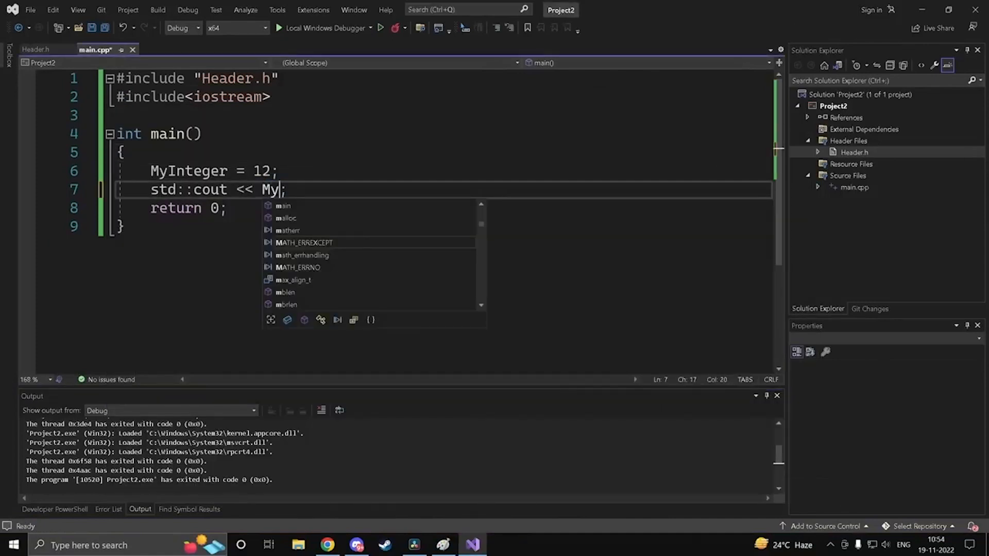
pyautogui.write('r')
pyautogui.press('Right')
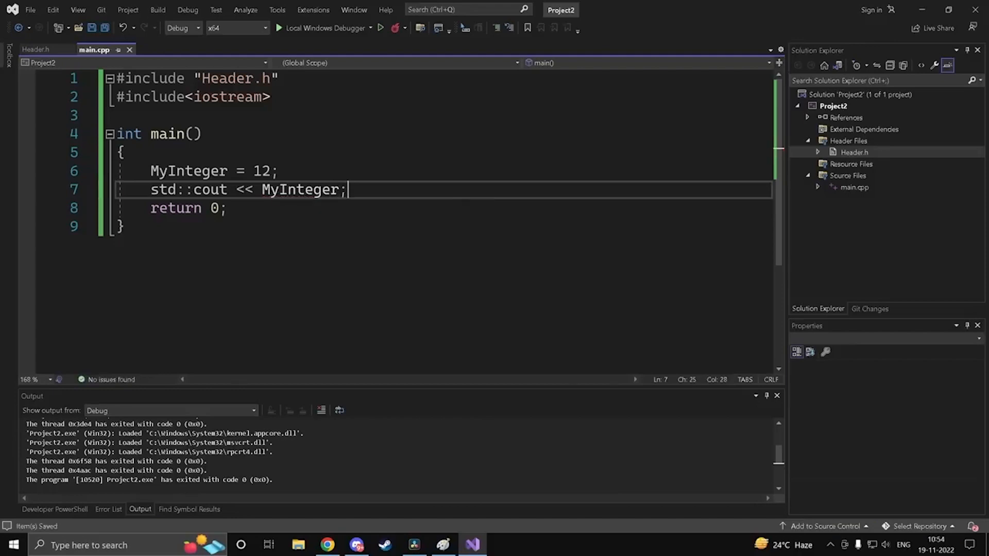
# Step: Run the program, enlarge the debug console text to read the printed MyInteger, and close the console
pyautogui.click(309, 32)
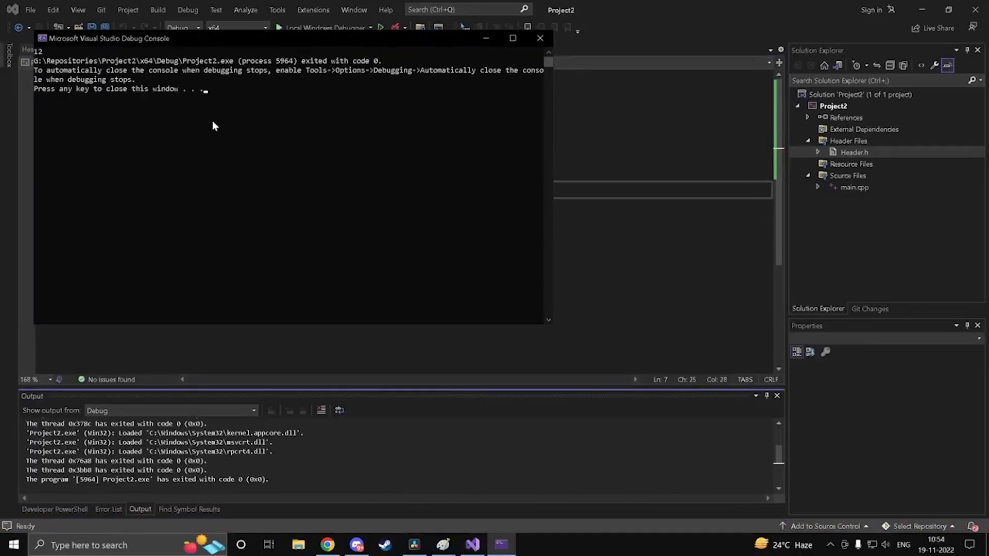
pyautogui.keyDown('ctrl'); pyautogui.scroll(4, 73, 65); pyautogui.keyUp('ctrl')
pyautogui.click(865, 49)
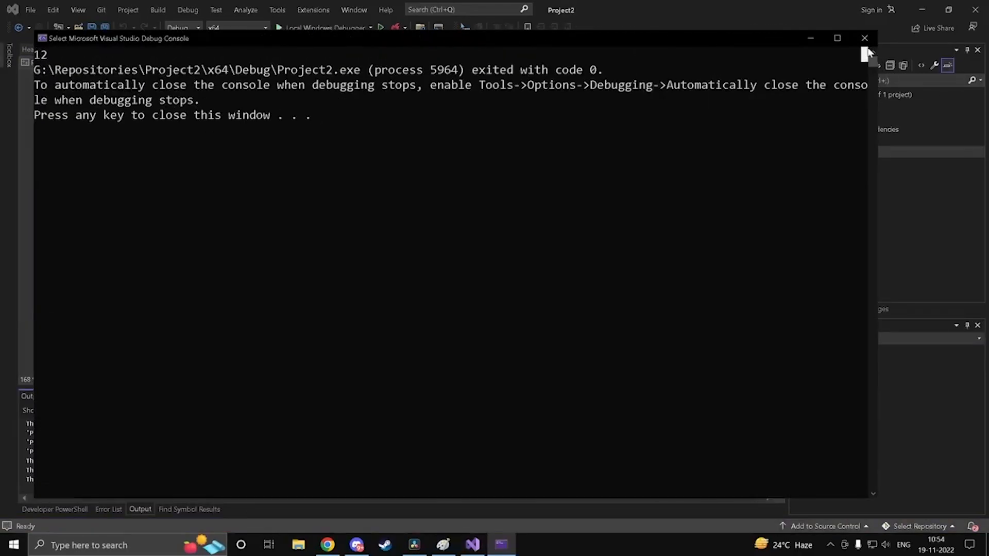
pyautogui.click(864, 38)
# Step: Delete the whole std::cout << MyInteger; line from main()
pyautogui.hotkey('ctrl', 'shift', 'Left')
pyautogui.hotkey('ctrl', 'shift', 'Left')
pyautogui.hotkey('ctrl', 'shift', 'Left')
pyautogui.hotkey('ctrl', 'shift', 'Left')
pyautogui.hotkey('ctrl', 'shift', 'Left')
pyautogui.hotkey('ctrl', 'shift', 'Left')
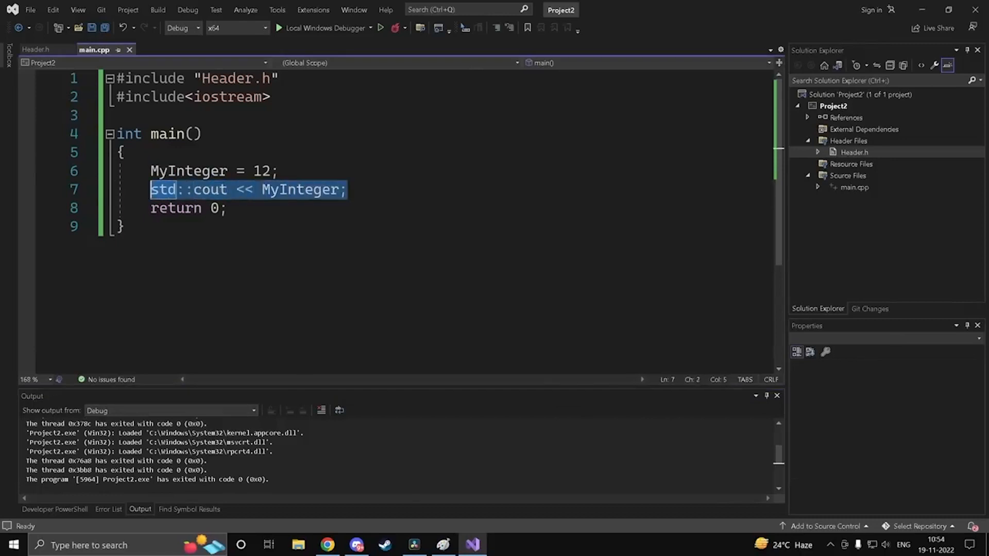
pyautogui.press('BackSpace')
pyautogui.press('BackSpace')
pyautogui.press('BackSpace')
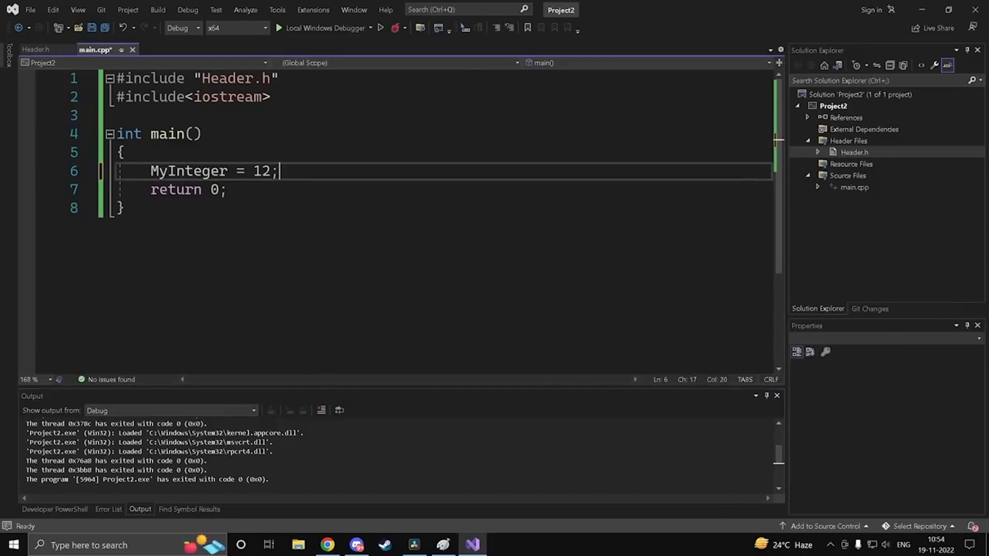
# Step: Insert two more empty lines between the iostream include and main()
pyautogui.click(118, 115)
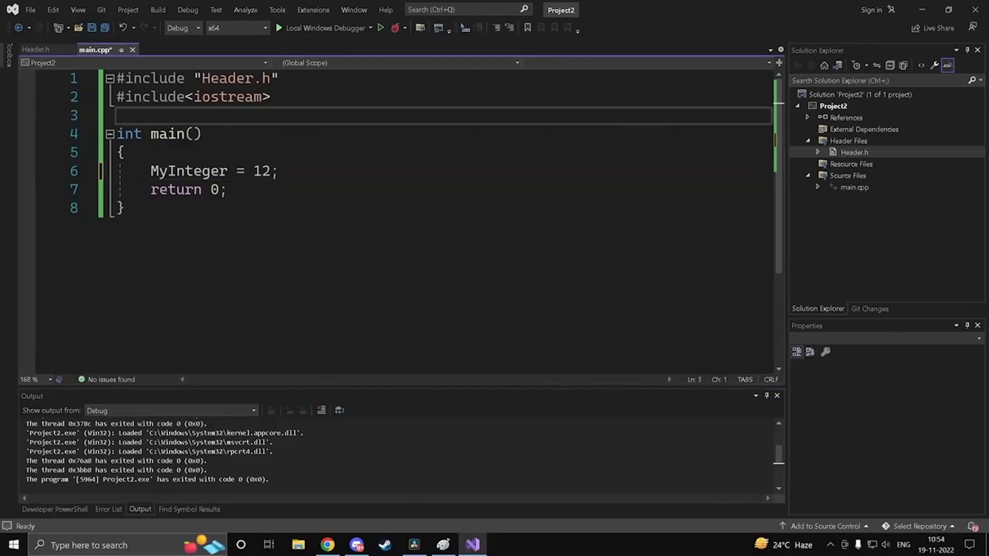
pyautogui.press('Return')
pyautogui.press('Return')
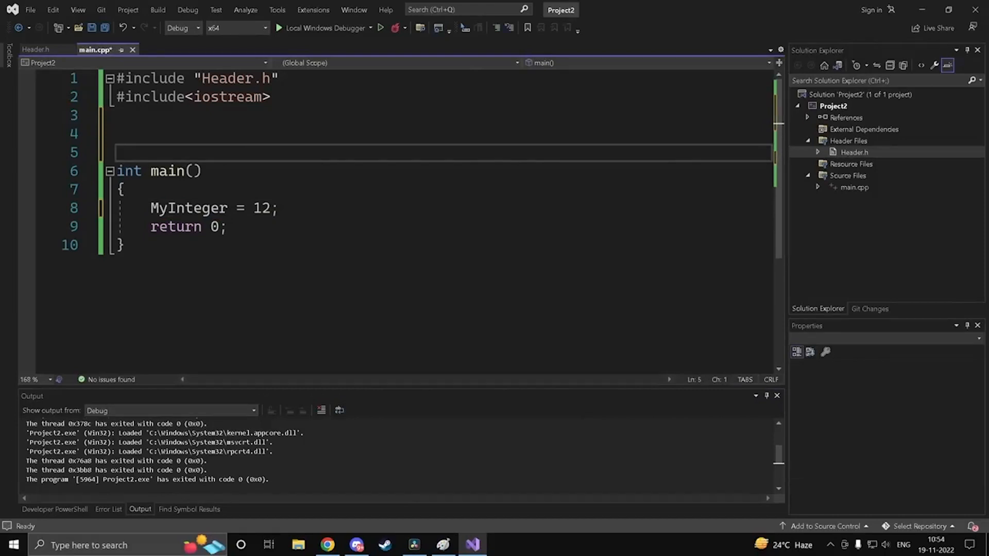
pyautogui.press('Up')
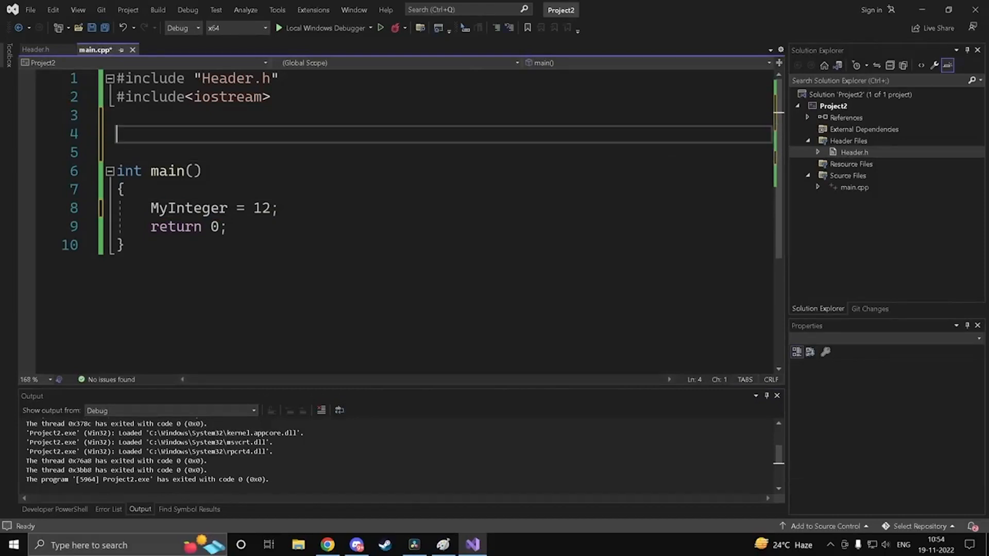
pyautogui.click(278, 208)
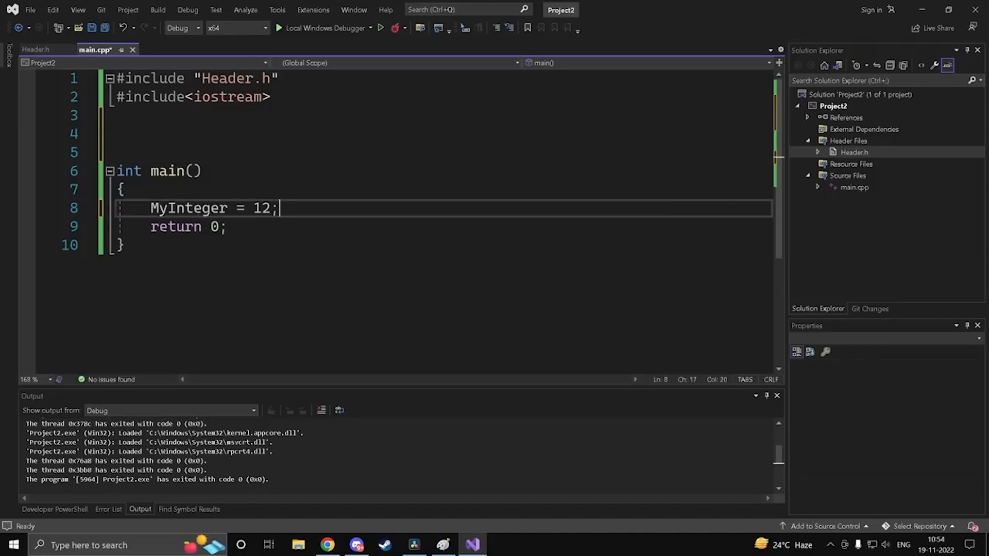
pyautogui.click(117, 134)
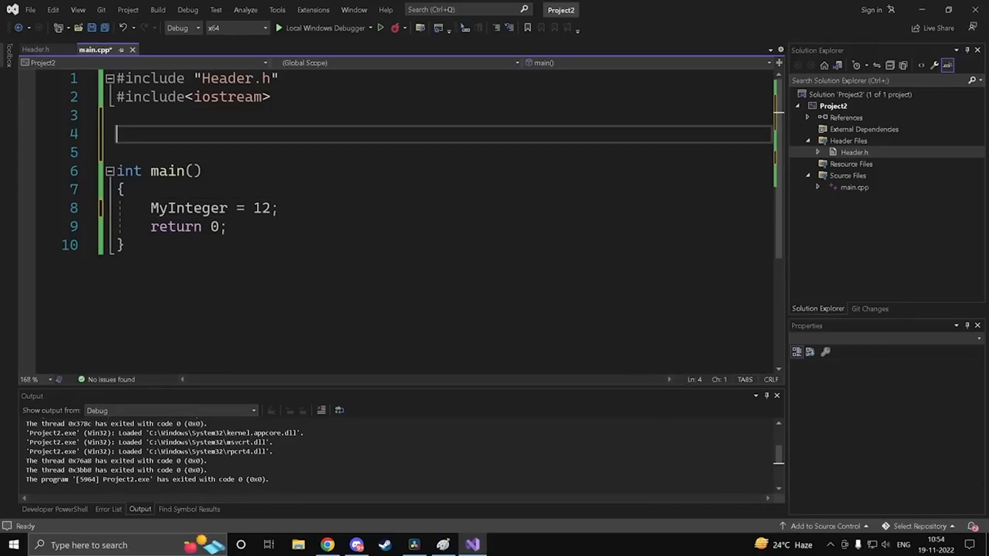
pyautogui.moveTo(118, 171)
pyautogui.mouseDown()
pyautogui.moveTo(126, 245)
pyautogui.moveTo(117, 171)
pyautogui.mouseUp()
pyautogui.click(126, 245)
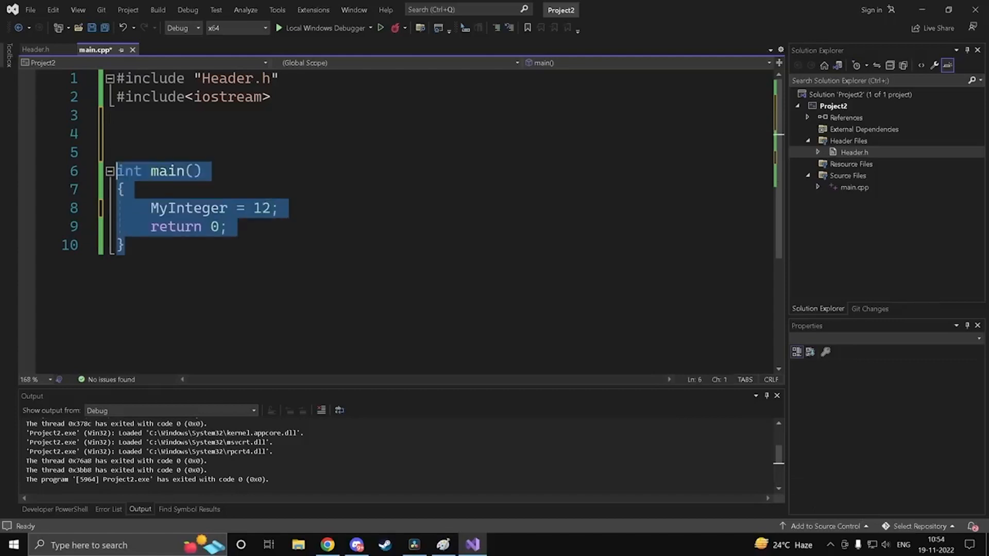
pyautogui.click(117, 116)
pyautogui.click(118, 153)
# Step: Write the function header int Add() on the middle empty line between the includes and main()
pyautogui.click(118, 134)
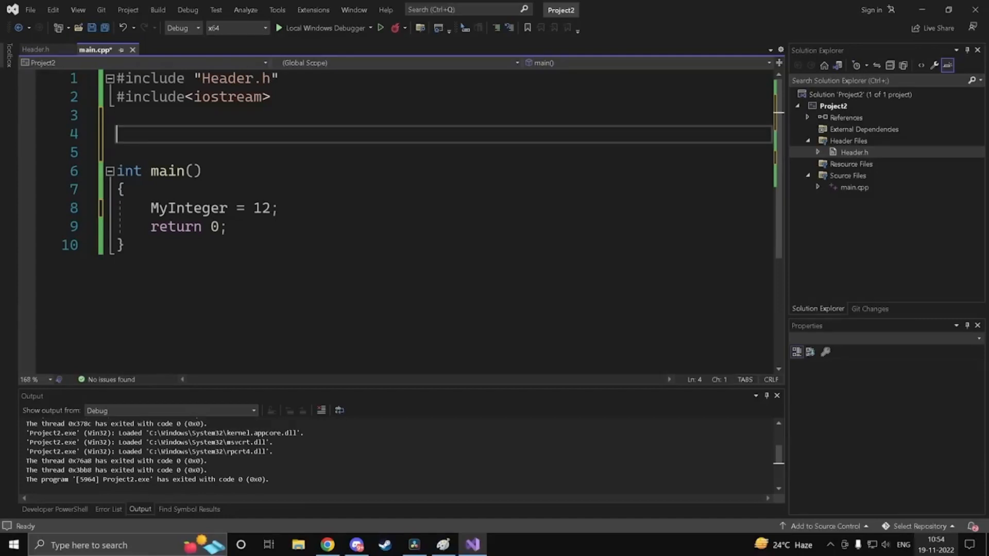
pyautogui.write('iamt')
pyautogui.press('BackSpace')
pyautogui.press('BackSpace')
pyautogui.press('BackSpace')
pyautogui.press('BackSpace')
pyautogui.write('nt ')
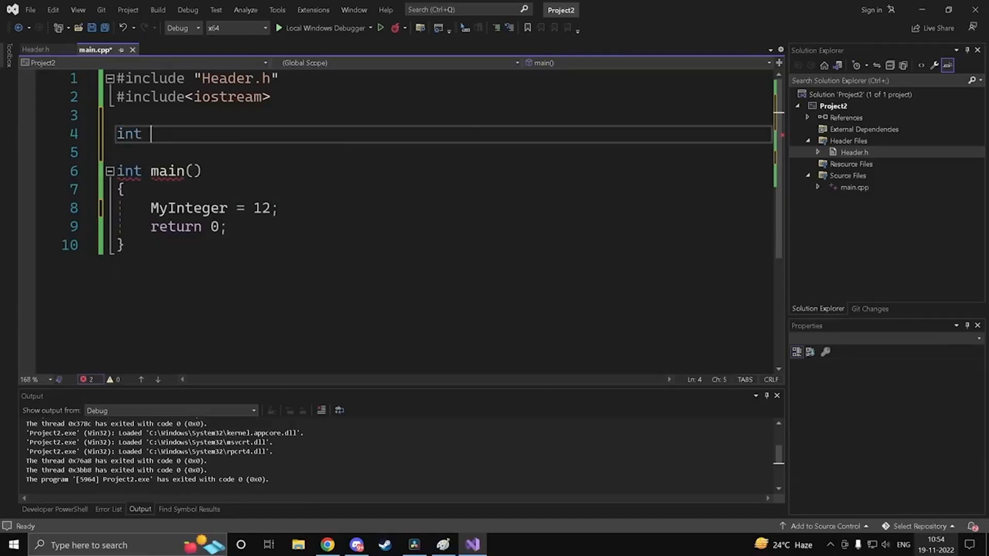
pyautogui.write('Add')
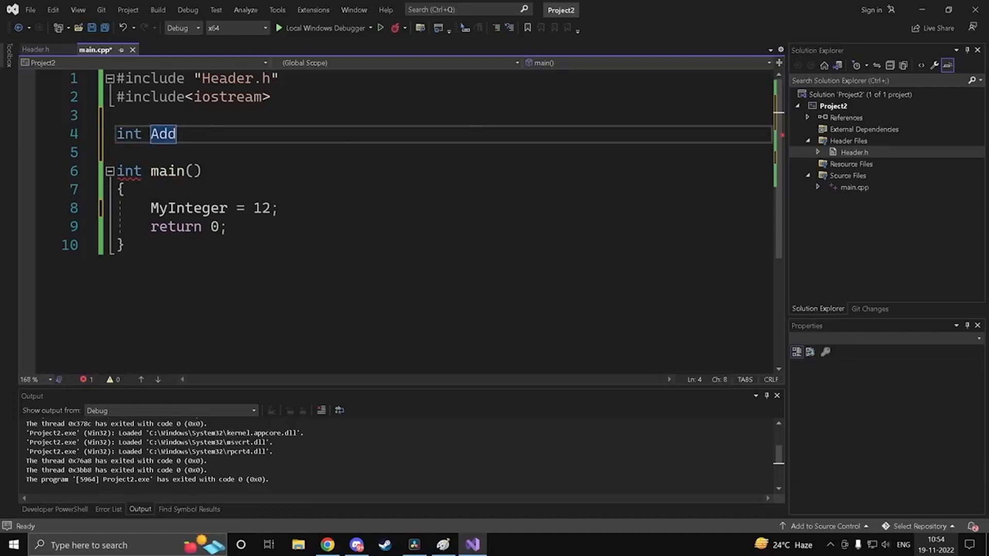
pyautogui.write('(')
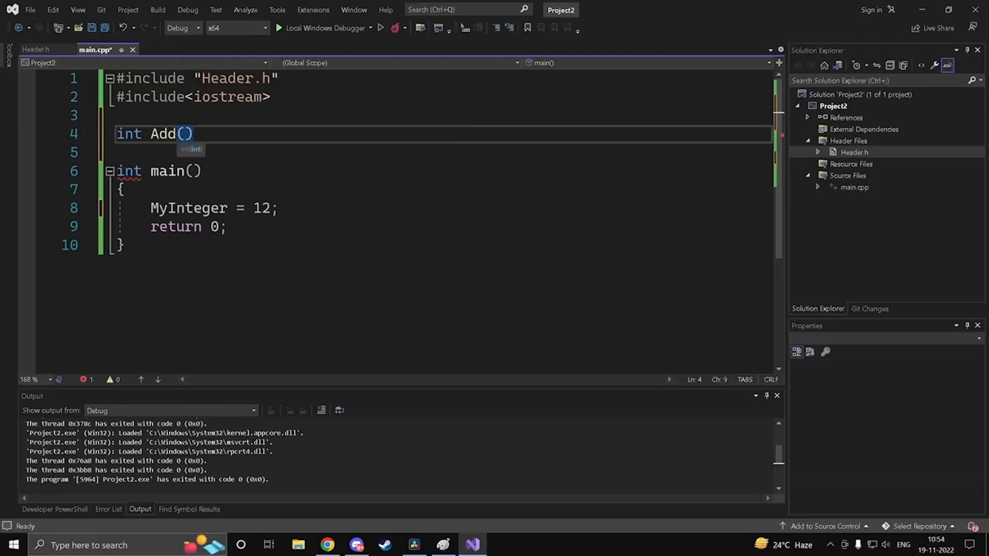
# Step: Give Add() an empty body in braces and place the cursor between its parentheses
pyautogui.press('End')
pyautogui.press('Return')
pyautogui.write('{')
pyautogui.press('Return')
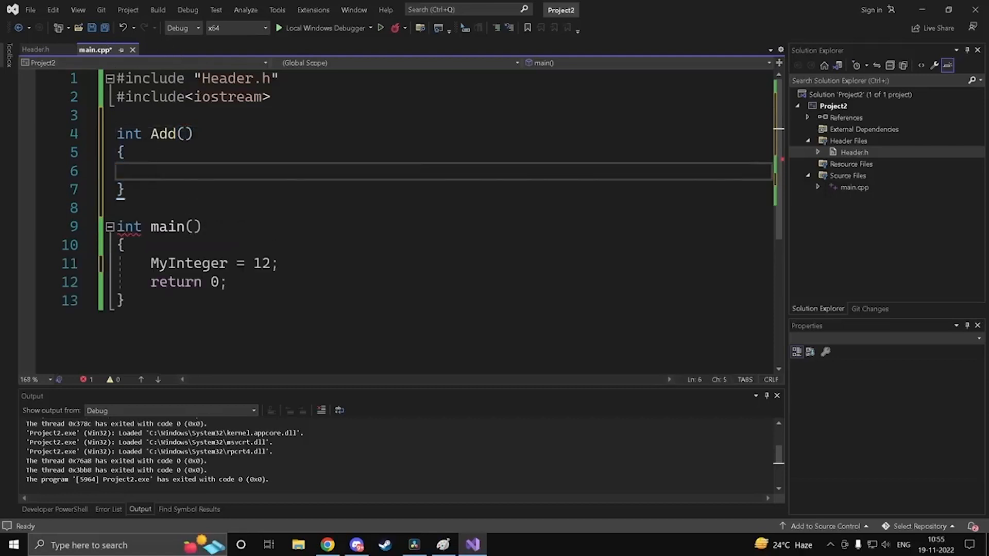
pyautogui.click(185, 134)
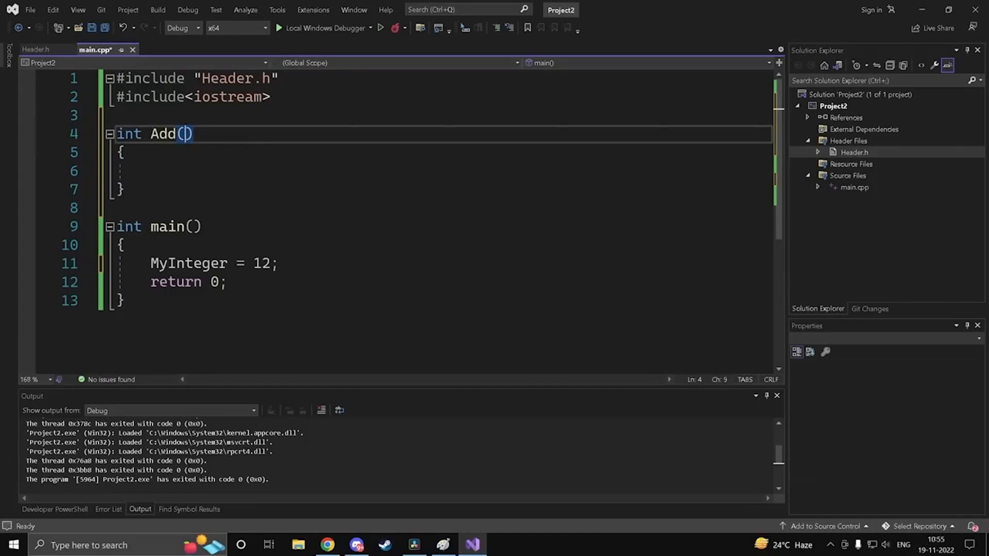
# Step: Give the Add function two integer parameters, int a and int b, and save main.cpp
pyautogui.click(35, 49)
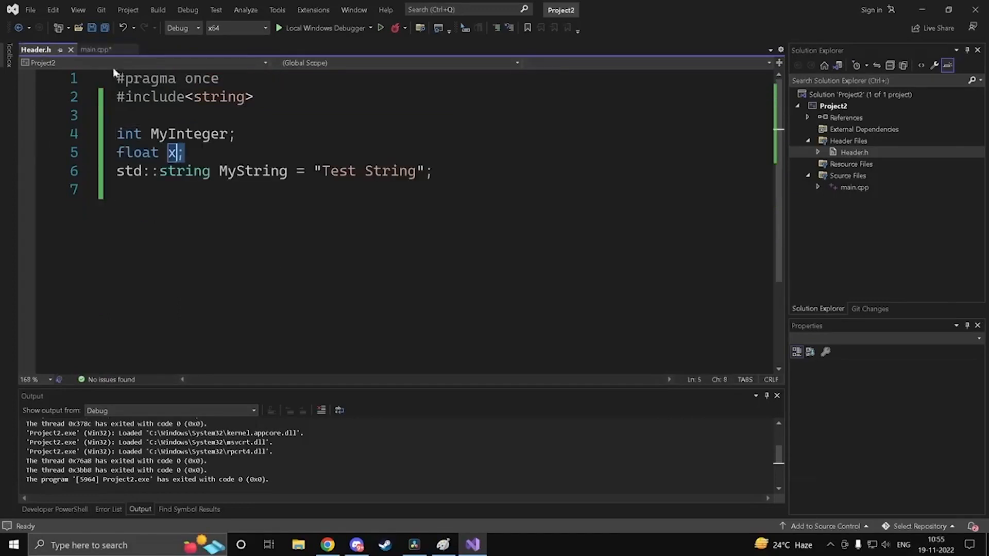
pyautogui.click(95, 49)
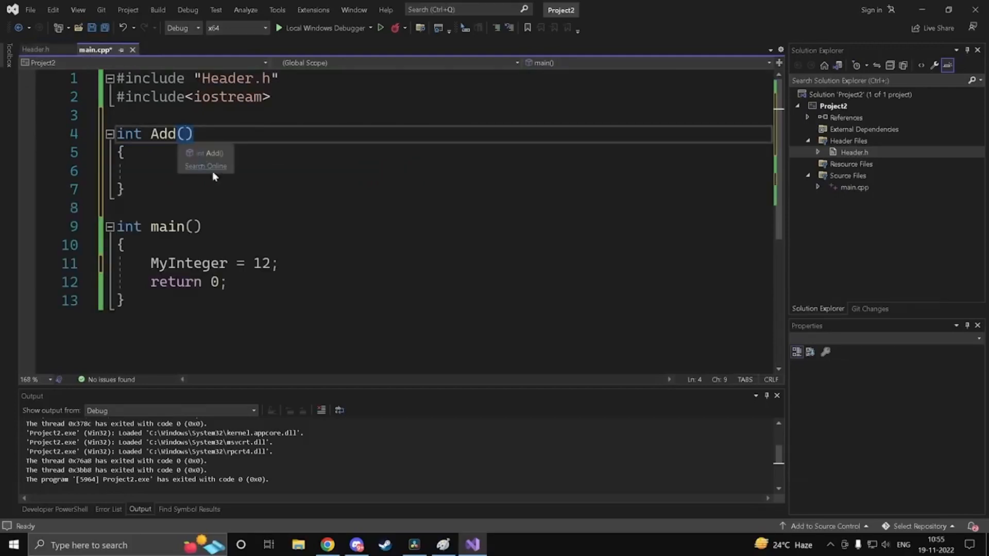
pyautogui.write('int a, i')
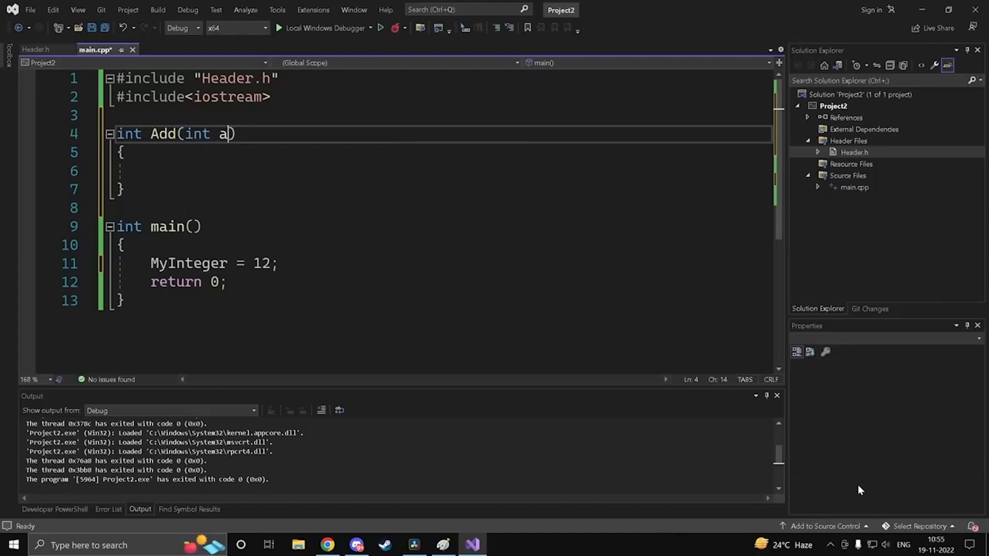
pyautogui.write('nt b')
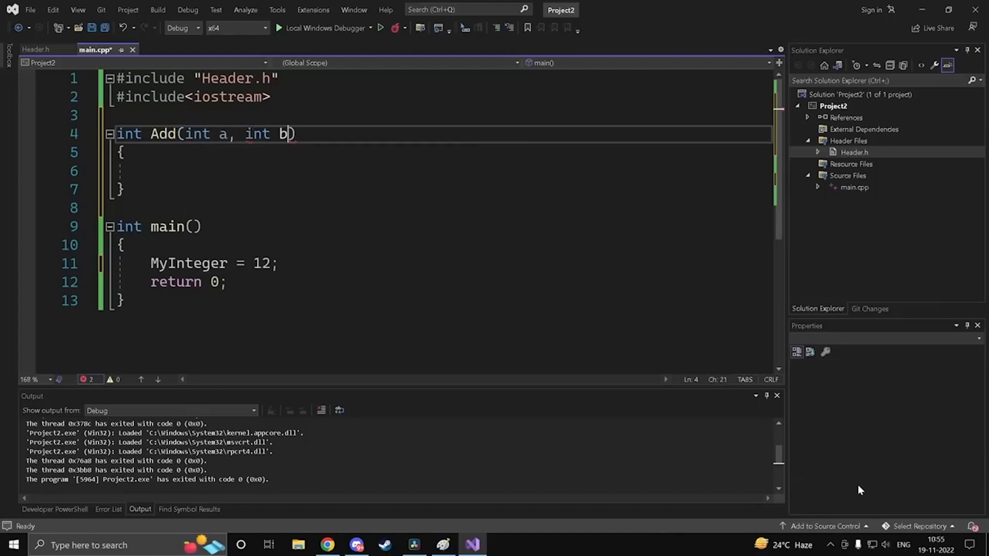
pyautogui.hotkey('ctrl', 's')
pyautogui.click(225, 134)
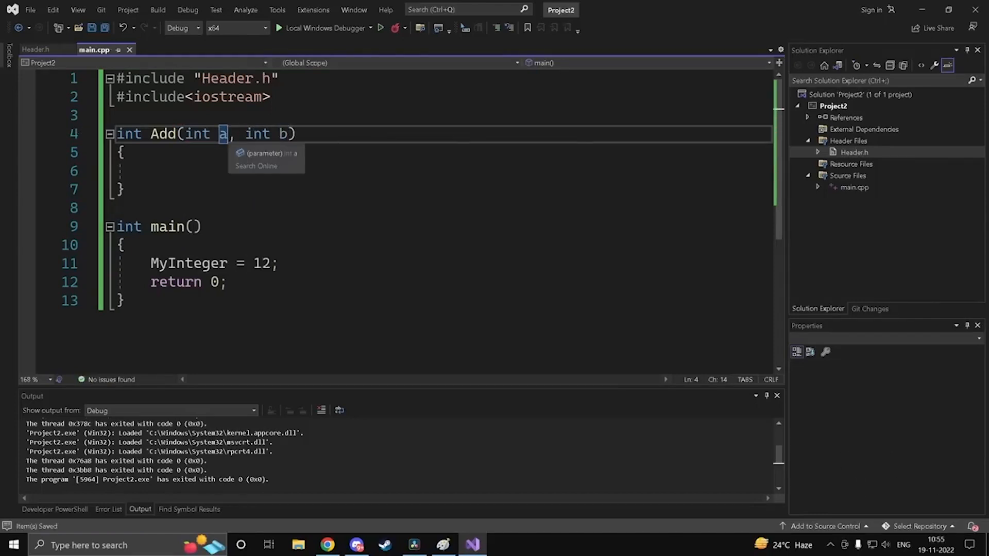
pyautogui.click(185, 133)
pyautogui.click(151, 171)
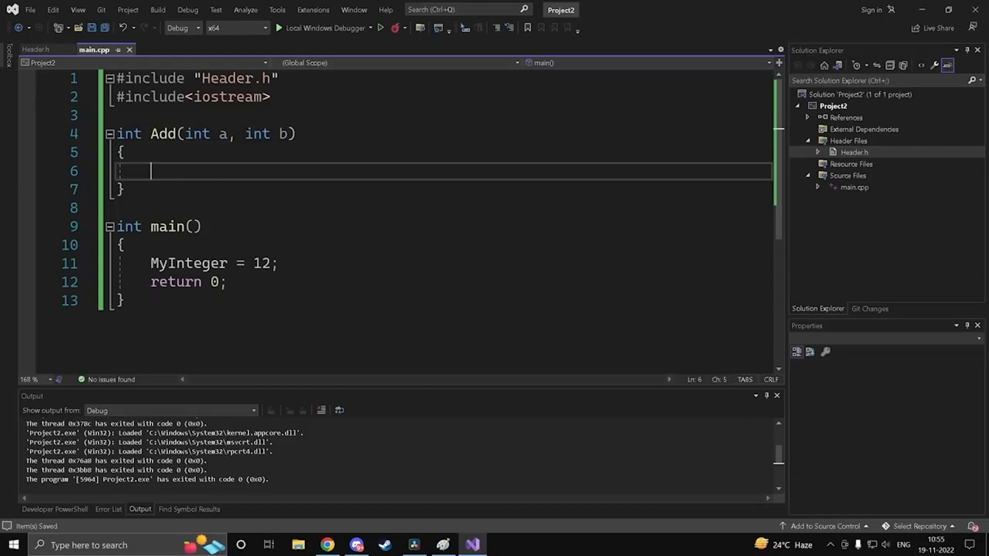
# Step: Write the call Add(); on a new line below MyInteger = 12; in main()
pyautogui.click(280, 264)
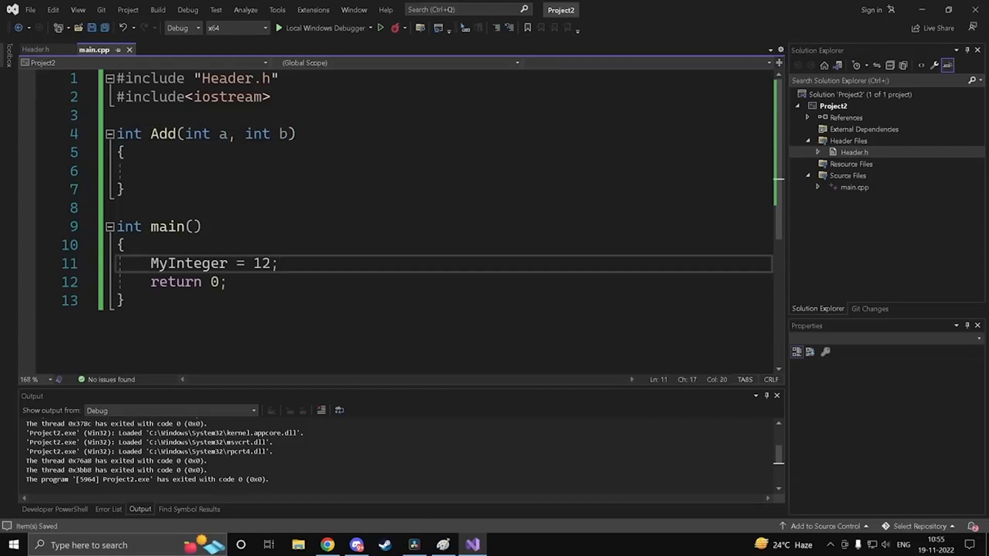
pyautogui.press('Return')
pyautogui.write('Add')
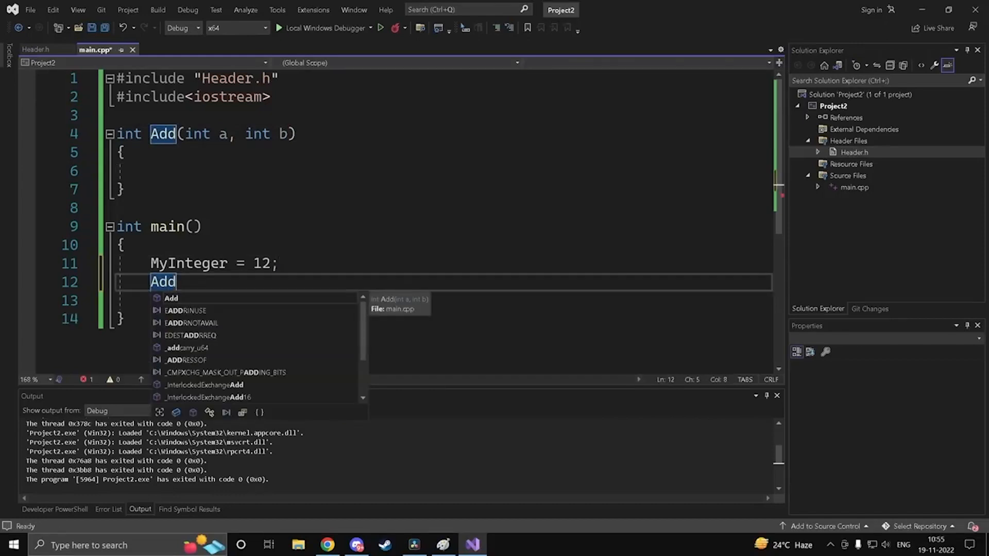
pyautogui.write('(')
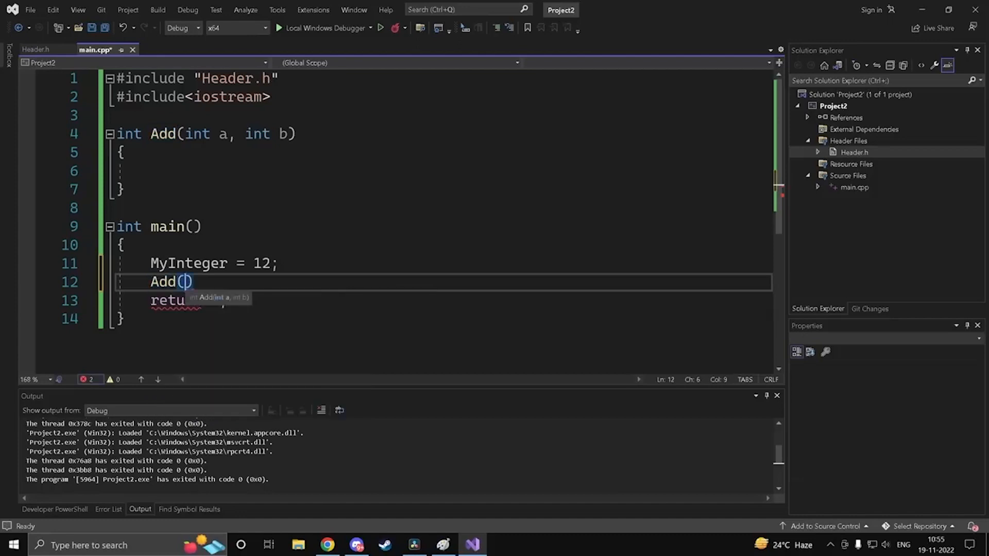
pyautogui.click(195, 283)
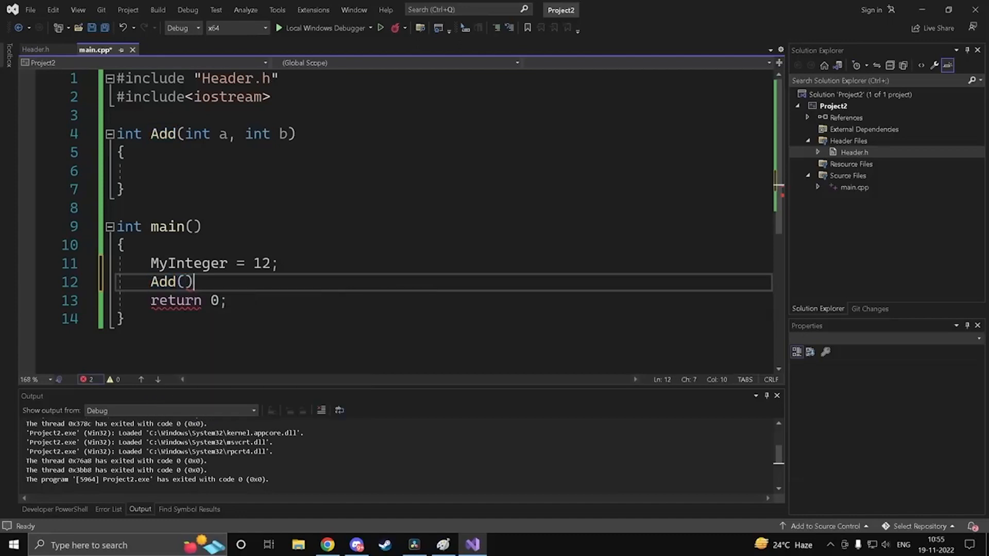
pyautogui.moveTo(151, 282); pyautogui.dragTo(186, 282)
pyautogui.click(194, 282)
pyautogui.click(186, 282)
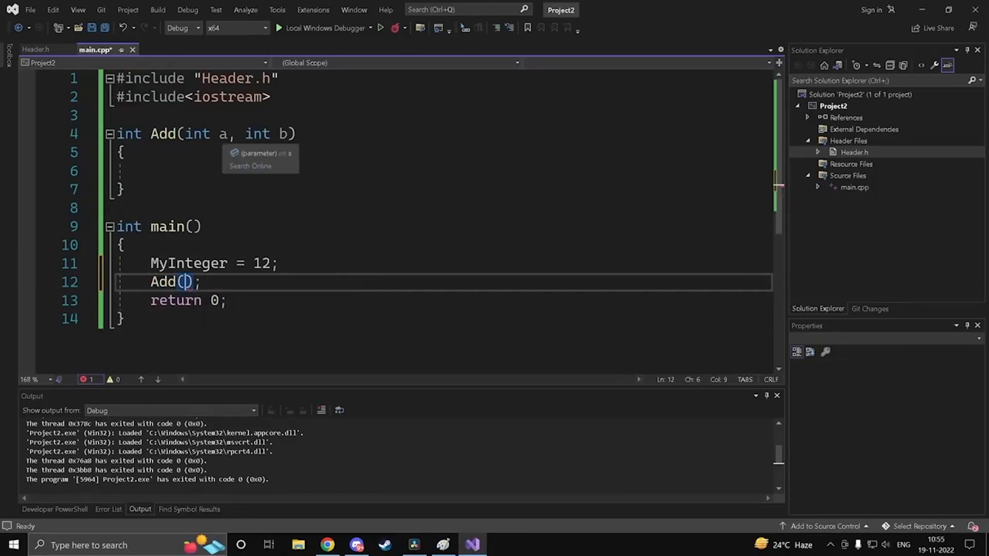
# Step: Pass 12 and 43 as the arguments of the Add call in main()
pyautogui.doubleClick(223, 134)
pyautogui.click(224, 153)
pyautogui.doubleClick(284, 135)
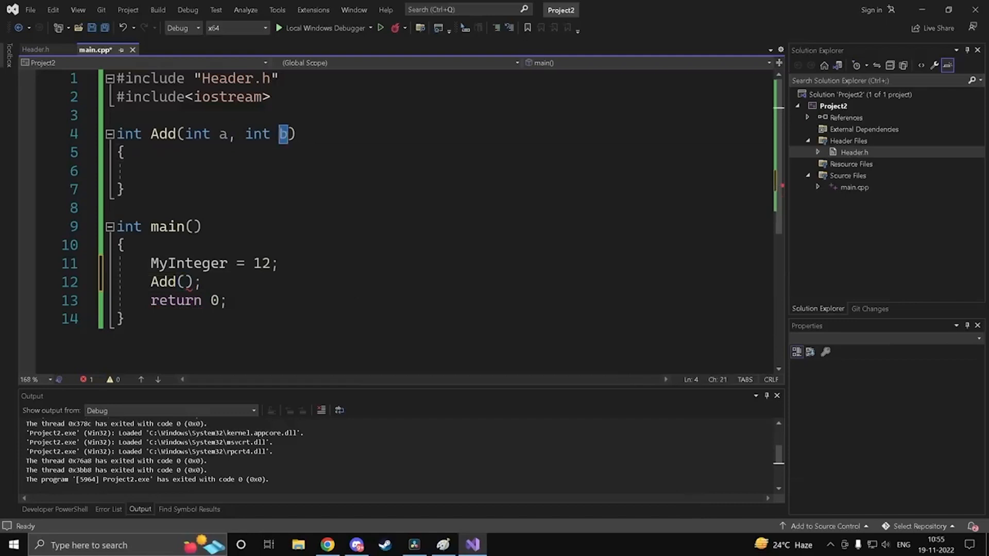
pyautogui.click(186, 282)
pyautogui.write('12,43')
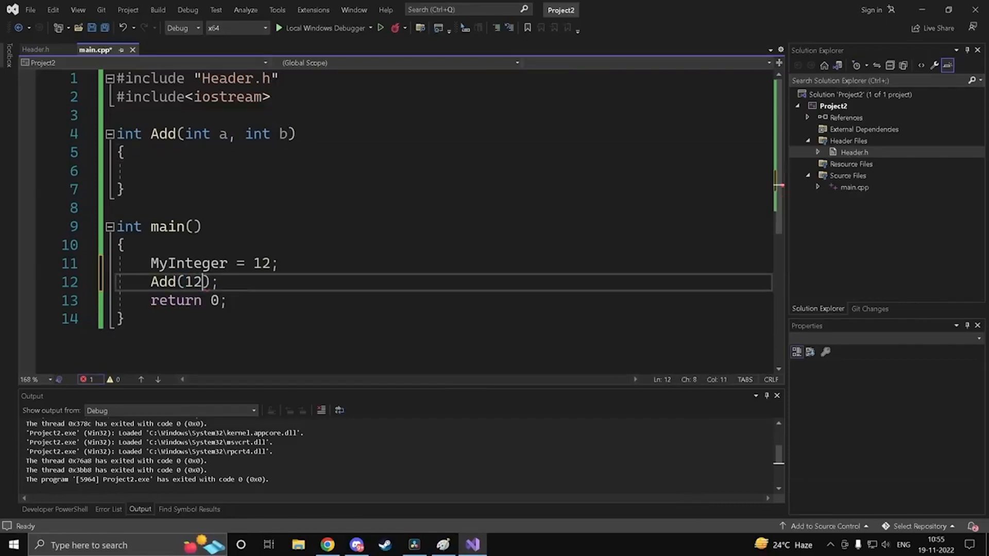
# Step: Change the first argument of the Add call to 1342 and keep the statement ended with a semicolon
pyautogui.press('Left')
pyautogui.press('Left')
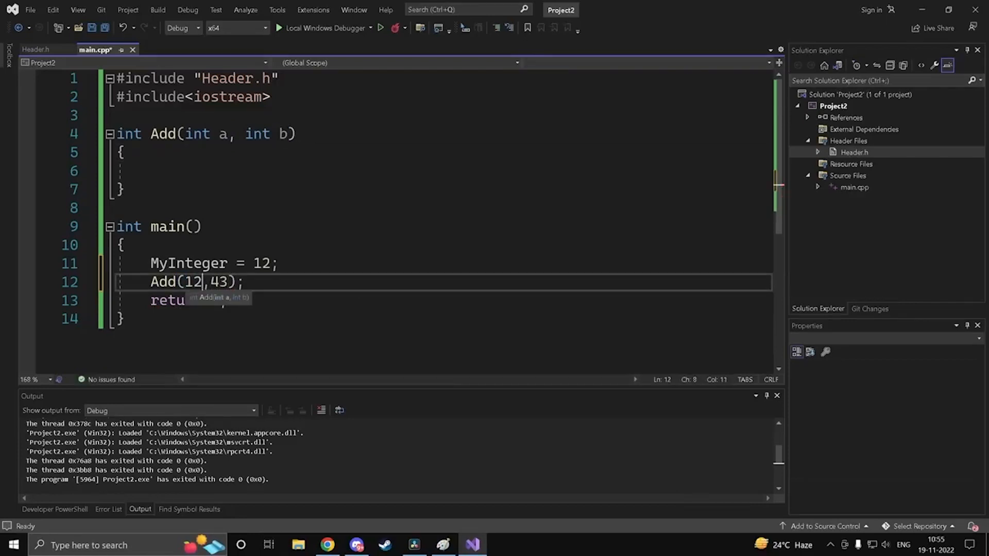
pyautogui.press('BackSpace')
pyautogui.write('342')
pyautogui.press('End')
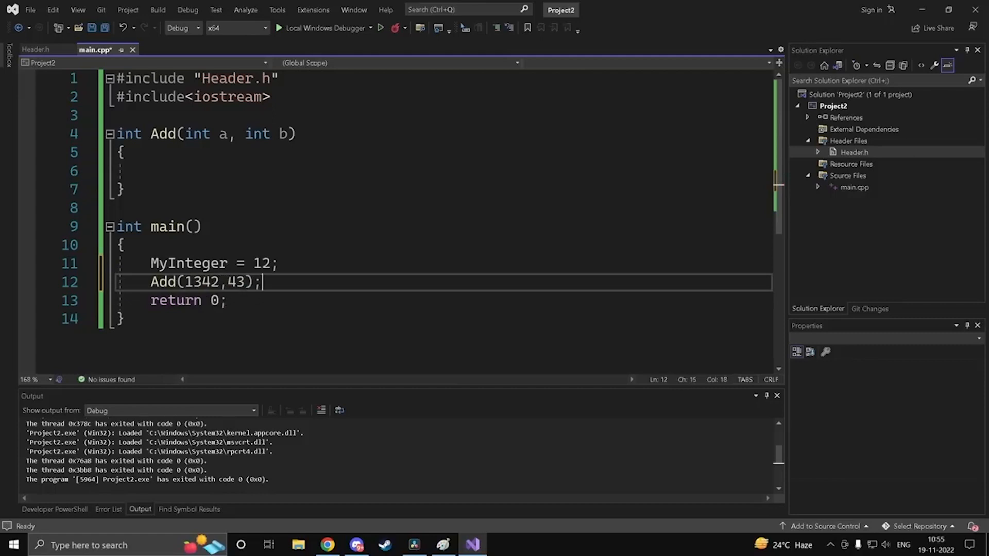
pyautogui.press('BackSpace')
pyautogui.write(';')
pyautogui.click(202, 282)
pyautogui.moveTo(176, 282); pyautogui.dragTo(152, 282)
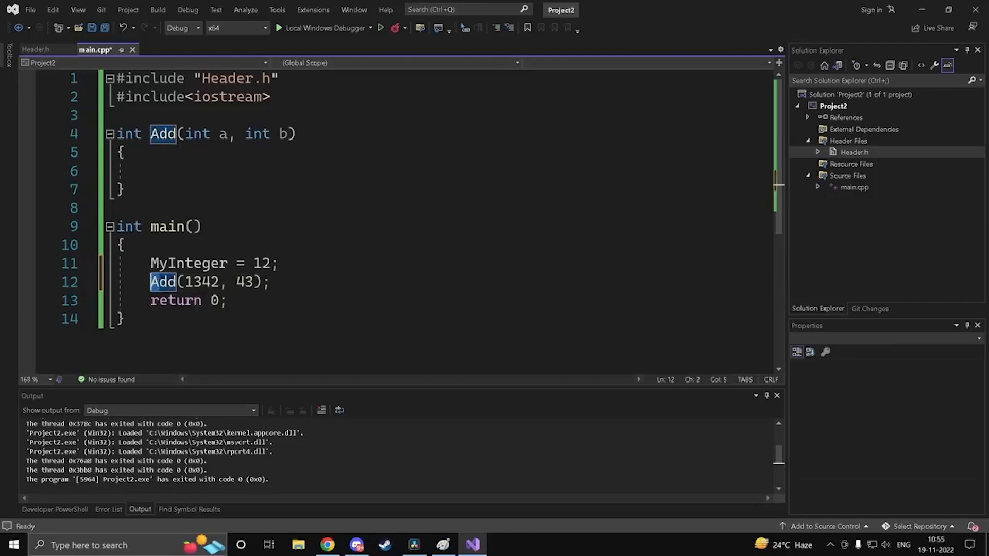
pyautogui.click(152, 282)
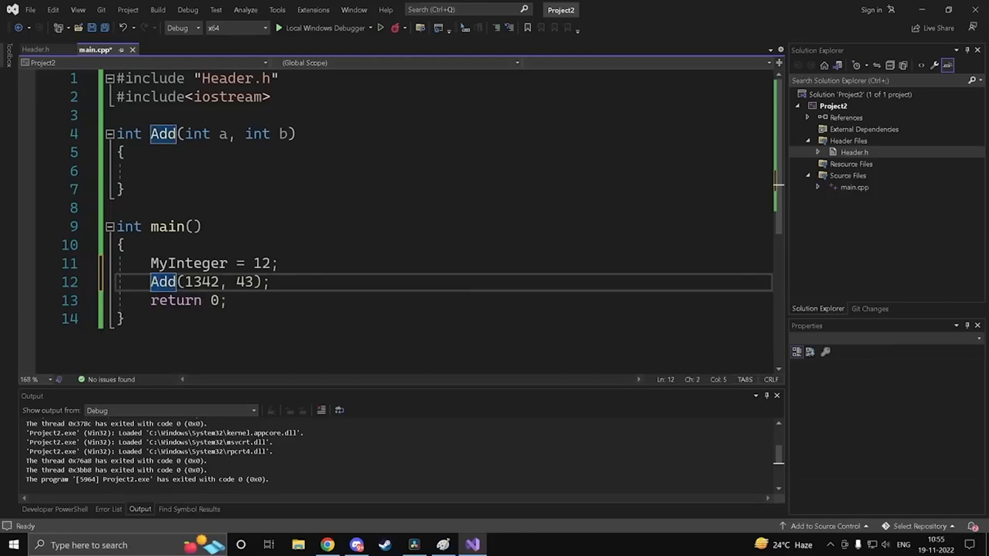
# Step: Move the Add(1342, 43); call into the MyInteger assignment in place of the value 12
pyautogui.moveTo(270, 281); pyautogui.dragTo(150, 282)
pyautogui.hotkey('ctrl', 'x')
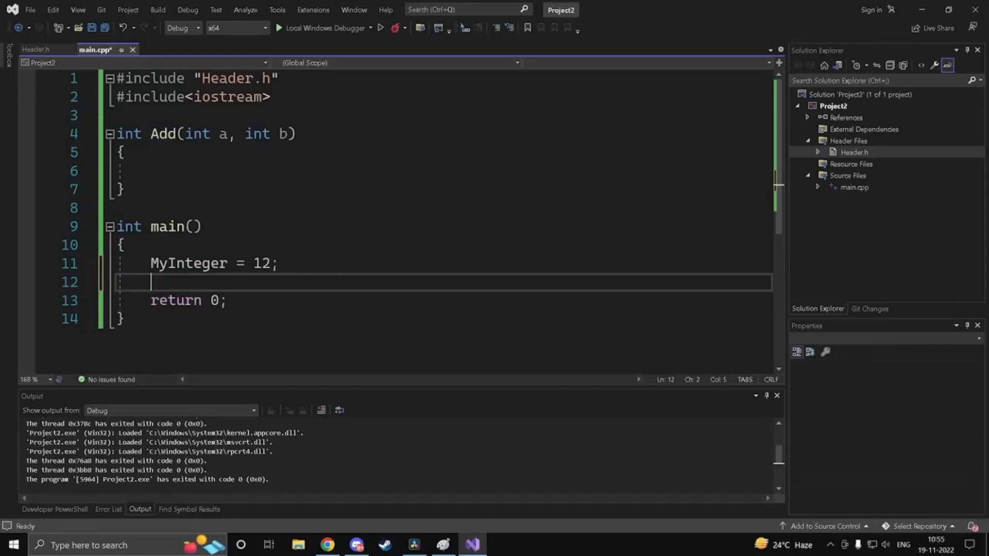
pyautogui.moveTo(254, 264); pyautogui.dragTo(279, 263)
pyautogui.hotkey('ctrl', 'v')
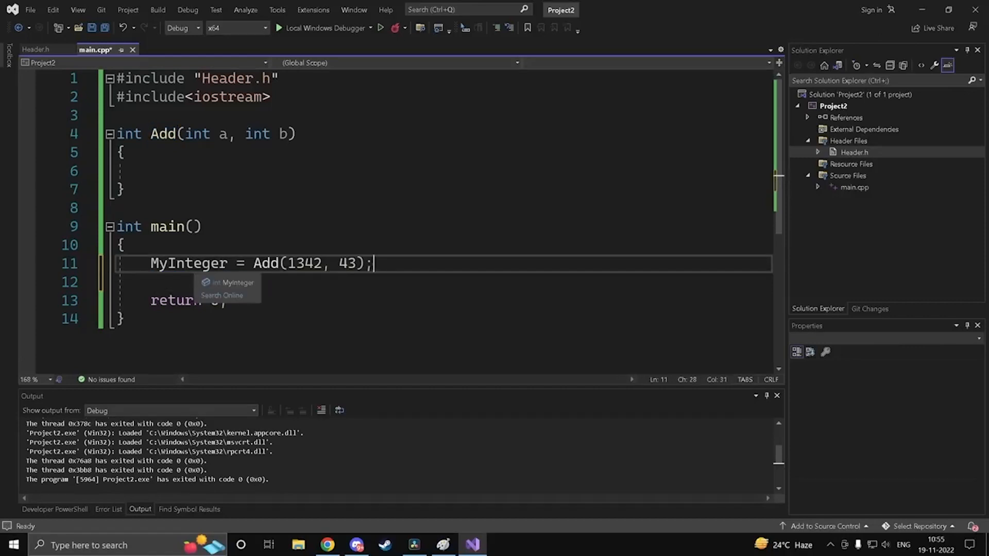
pyautogui.click(151, 282)
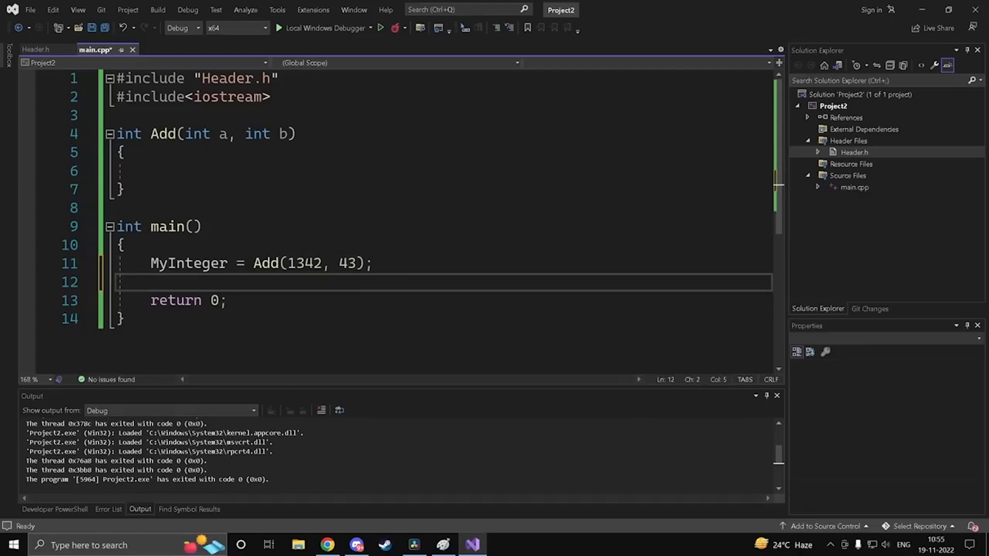
# Step: Write return a + b; in the body of the Add function and save main.cpp
pyautogui.click(151, 171)
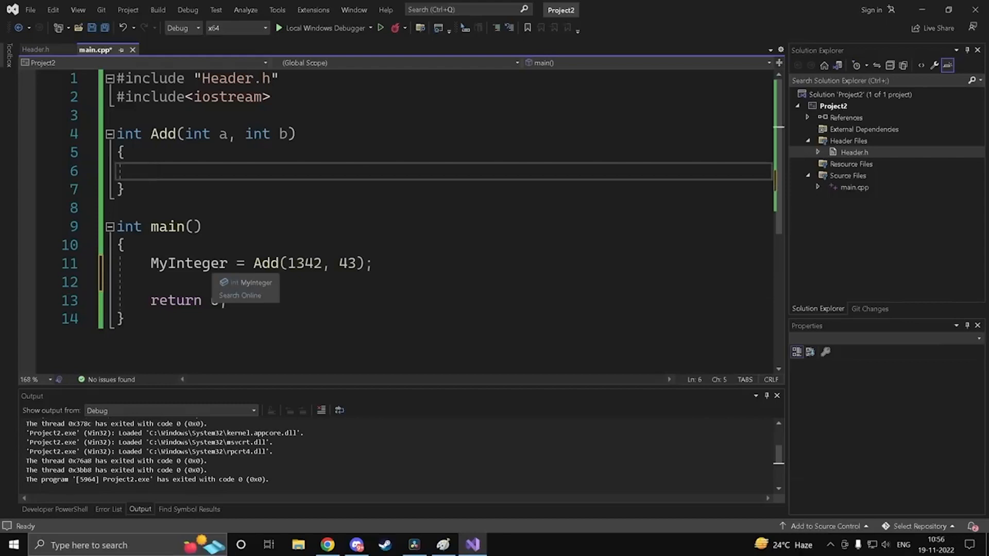
pyautogui.moveTo(228, 264); pyautogui.dragTo(151, 263)
pyautogui.click(151, 282)
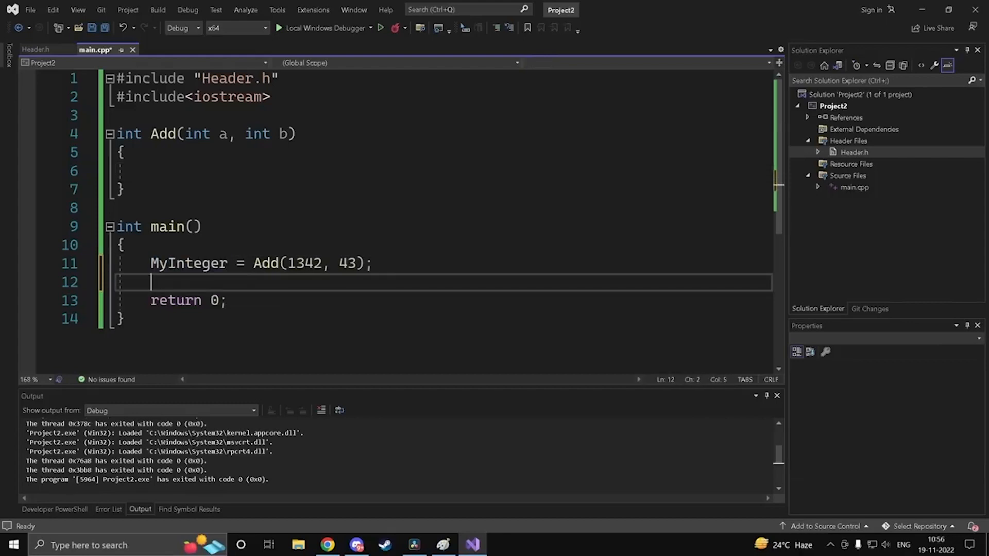
pyautogui.click(151, 171)
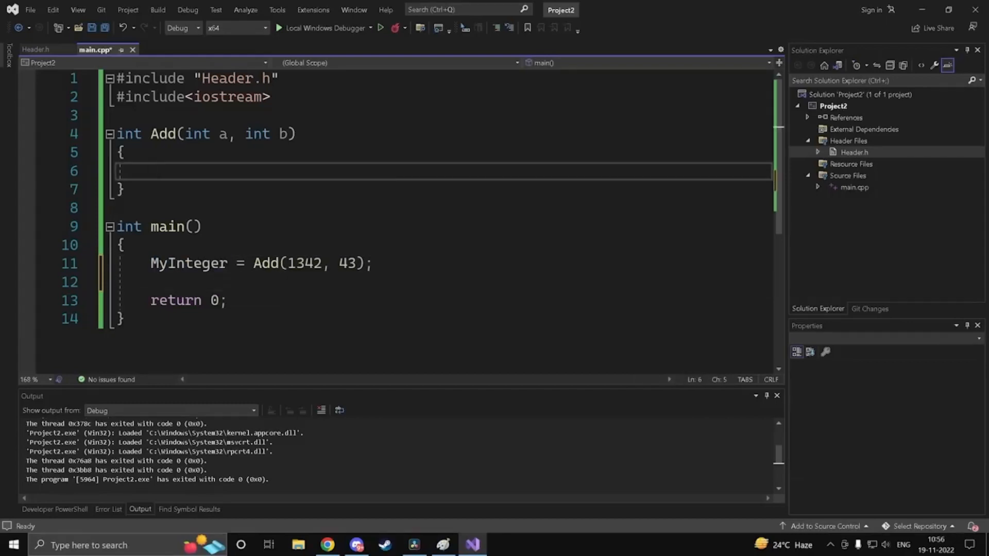
pyautogui.write('return a + b;')
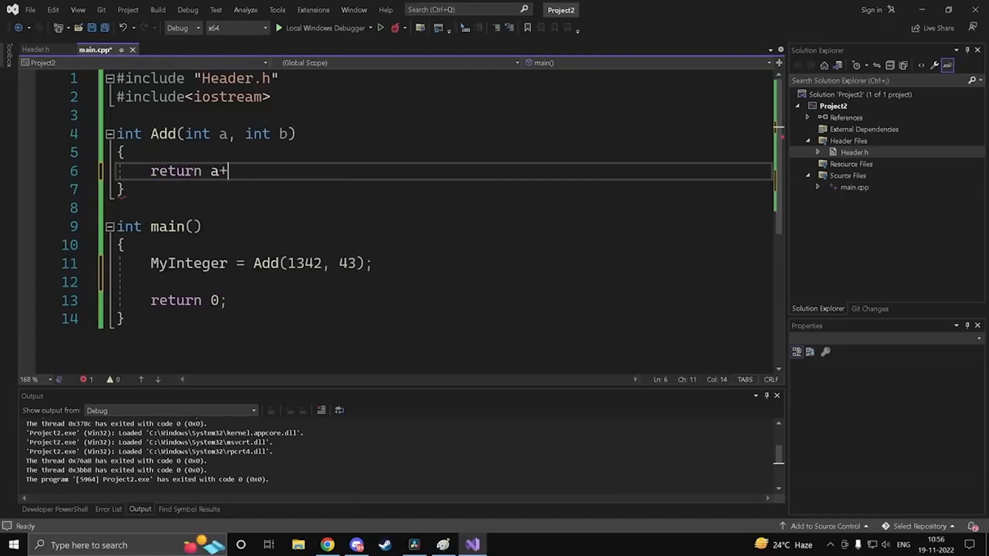
pyautogui.hotkey('ctrl', 's')
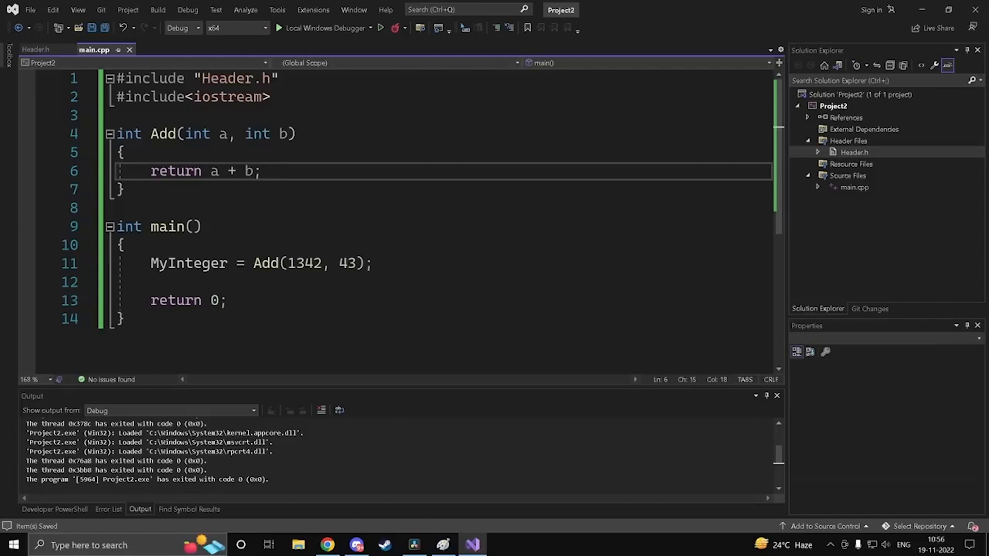
pyautogui.click(125, 190)
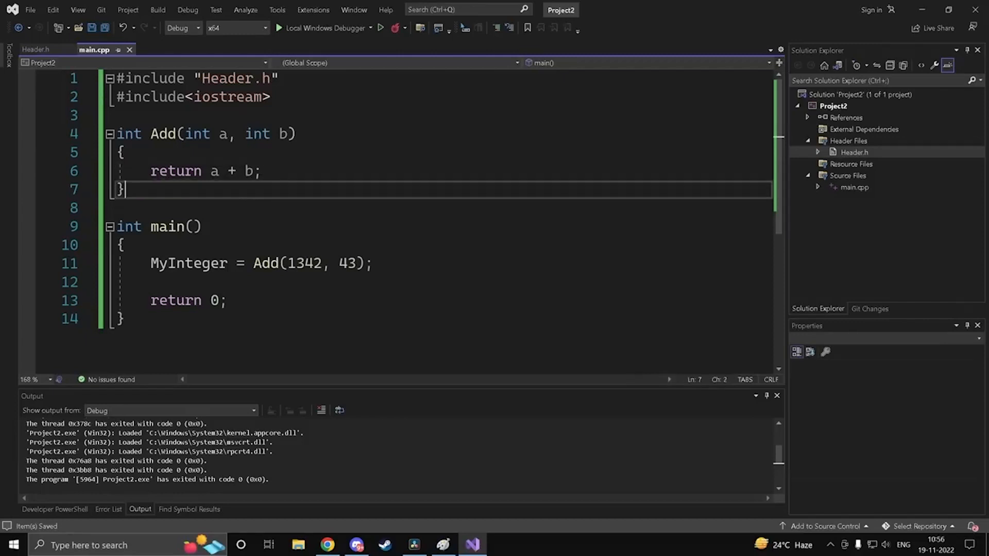
pyautogui.click(117, 208)
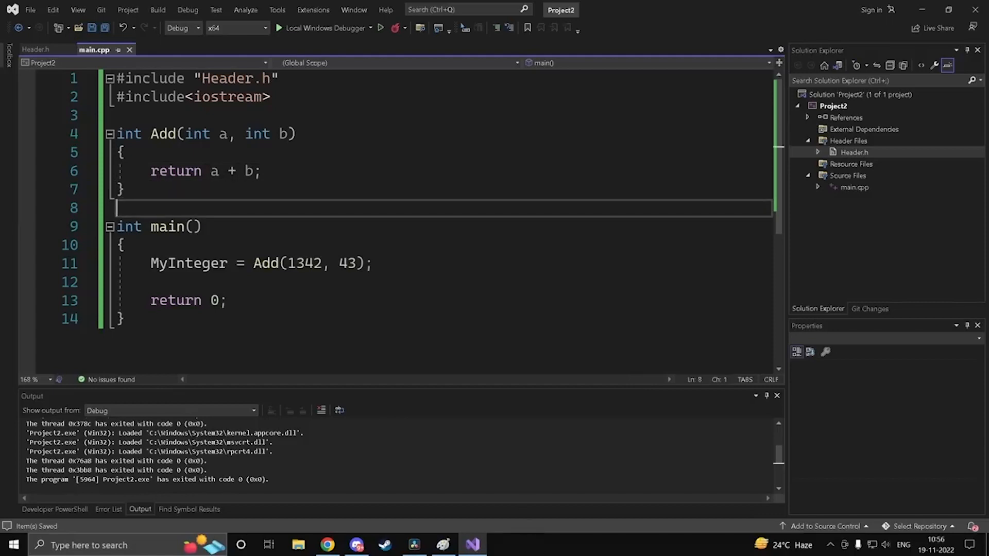
# Step: Declare an empty class named student in Header.h, one blank line below the MyString declaration
pyautogui.click(35, 50)
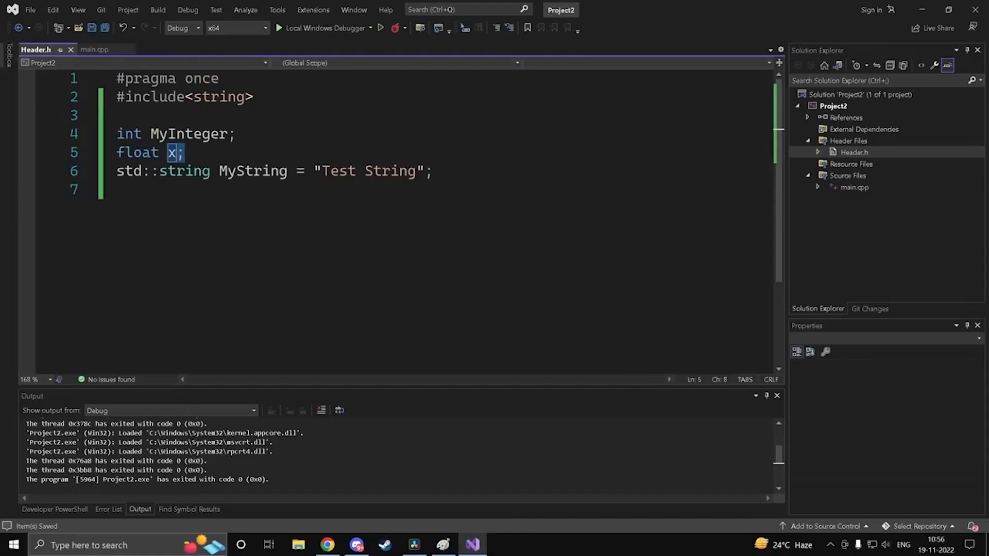
pyautogui.click(434, 171)
pyautogui.press('Return')
pyautogui.press('Return')
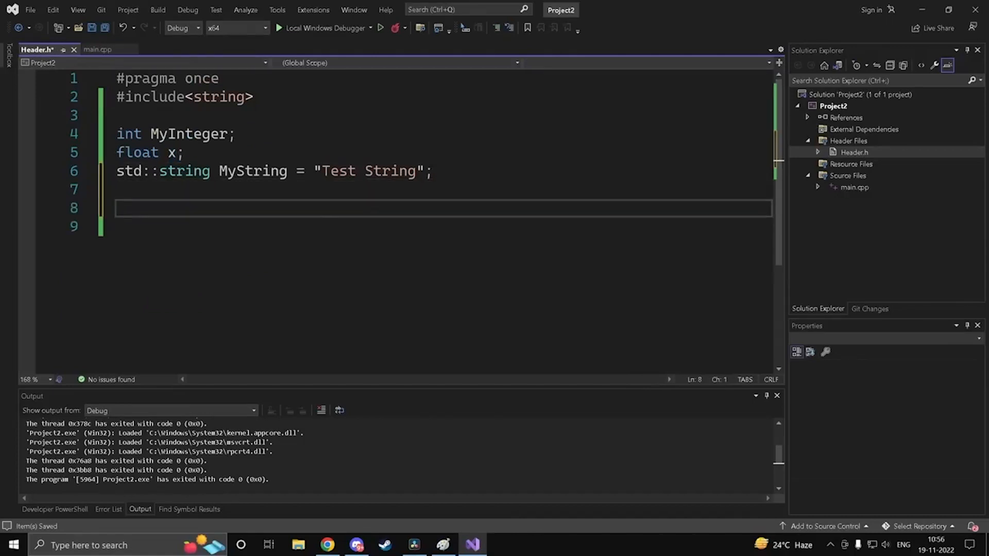
pyautogui.write('class st')
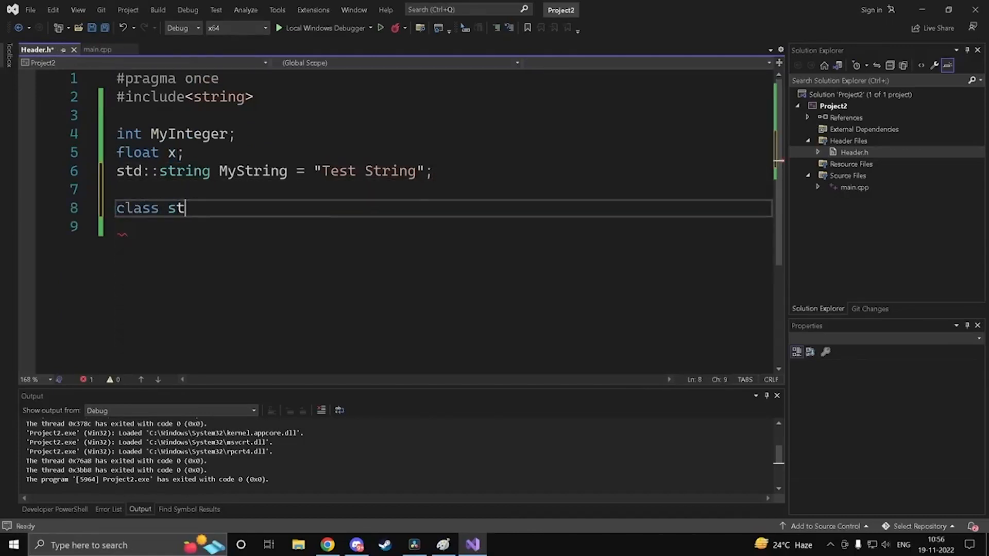
pyautogui.write('udent')
pyautogui.press('Return')
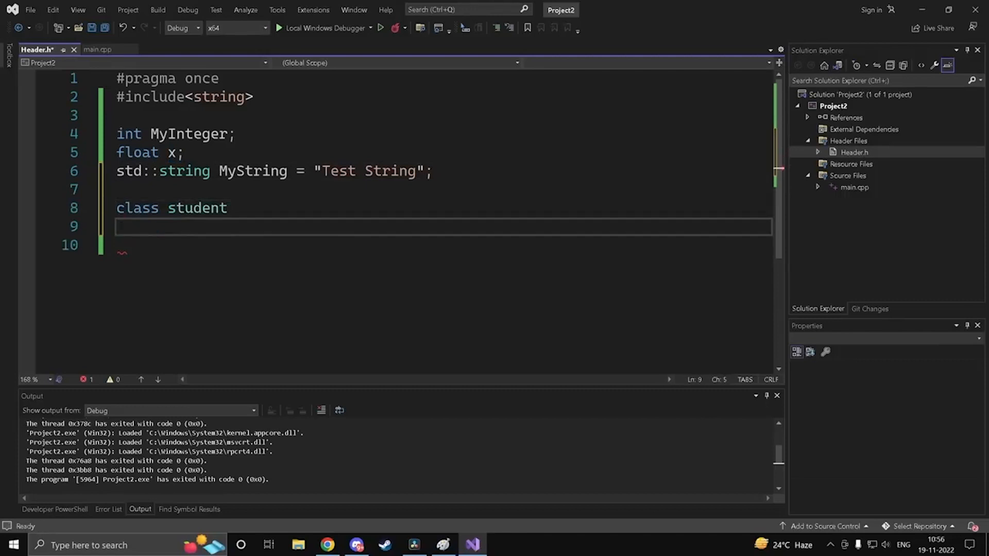
pyautogui.write('{')
pyautogui.press('Return')
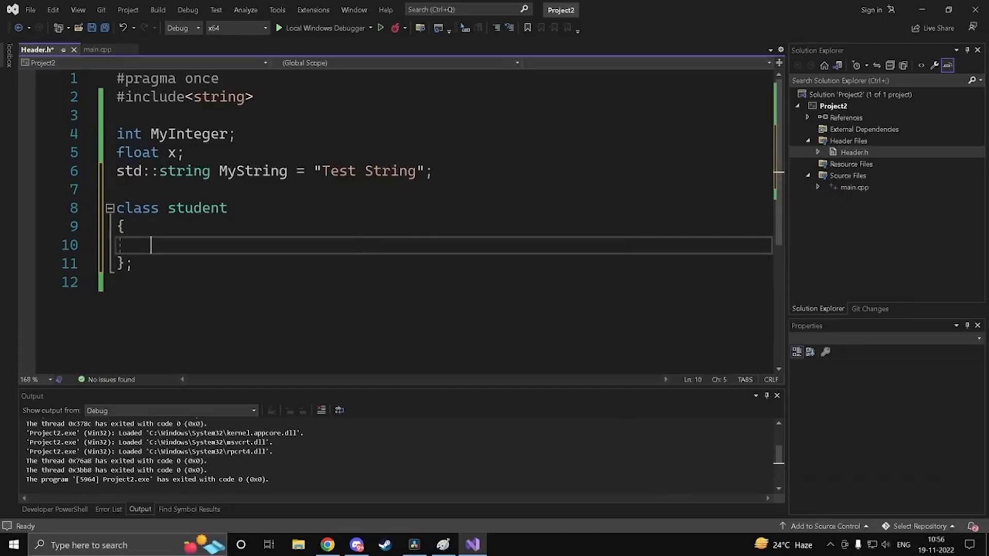
# Step: Add a private section to the student class with std::string Name; and int Marks; and save Header.h
pyautogui.write('private:')
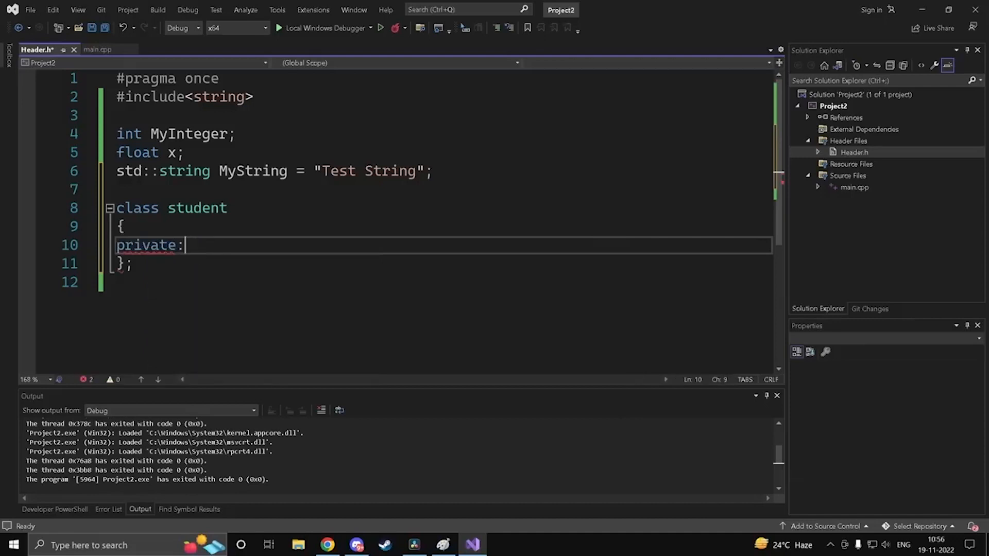
pyautogui.press('Return')
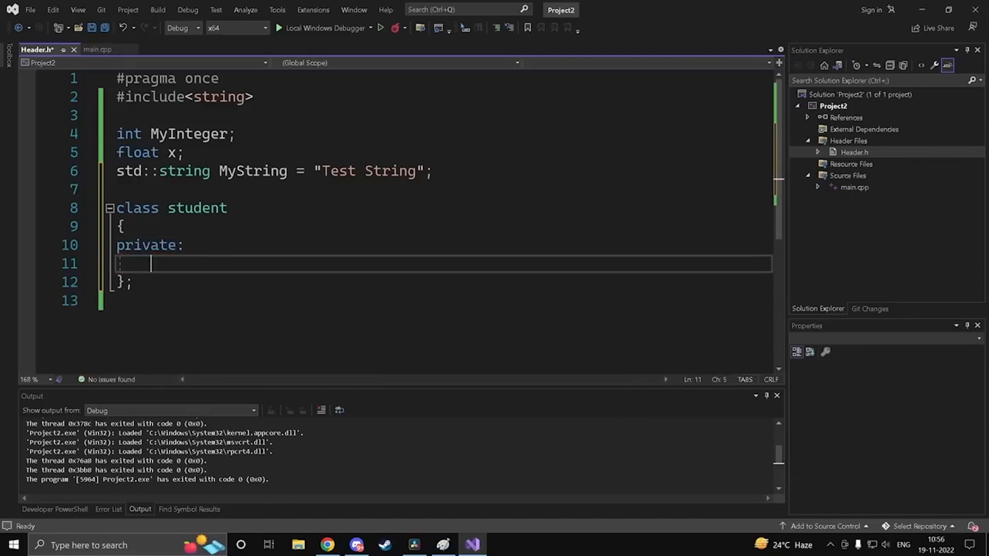
pyautogui.write('std::stri')
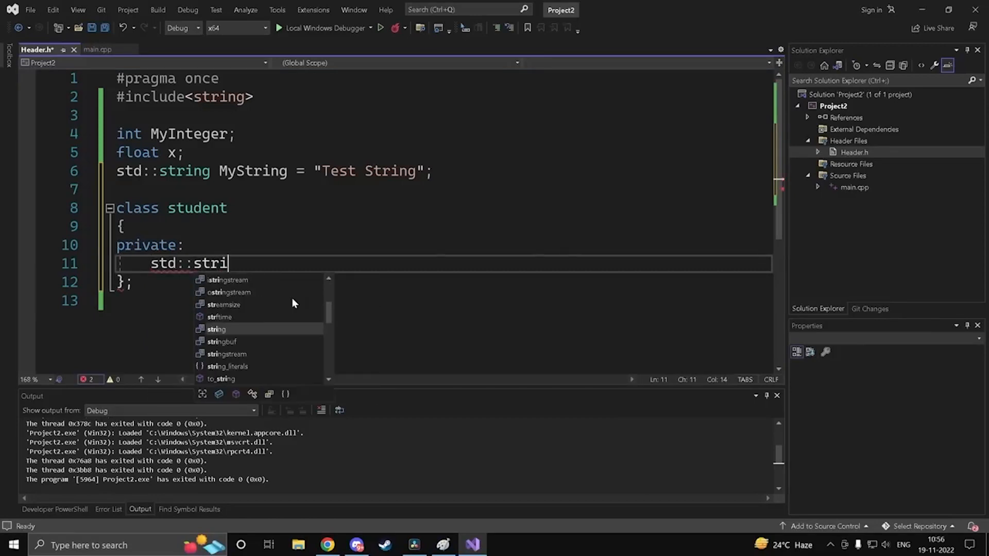
pyautogui.write('ng Name;')
pyautogui.press('Return')
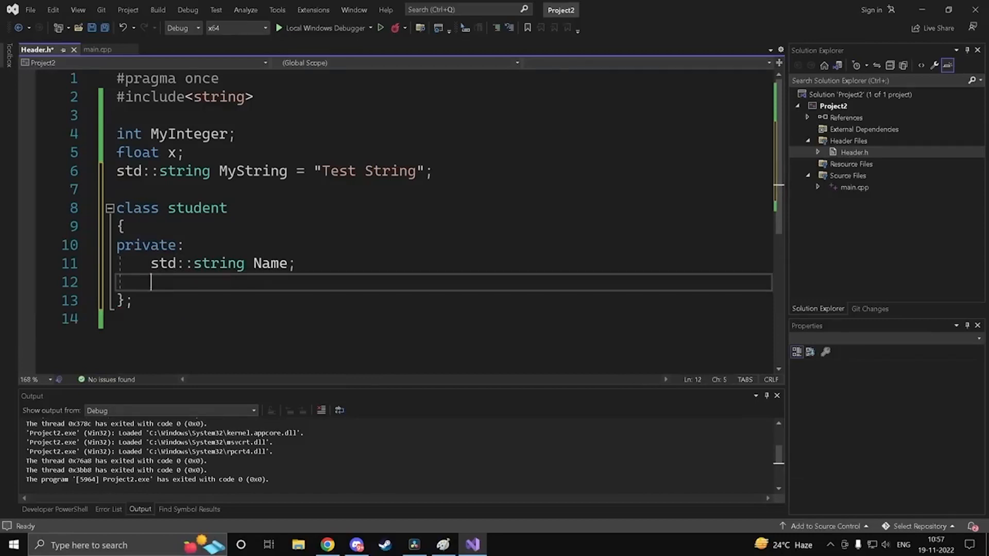
pyautogui.write('int Marks;')
pyautogui.hotkey('ctrl', 's')
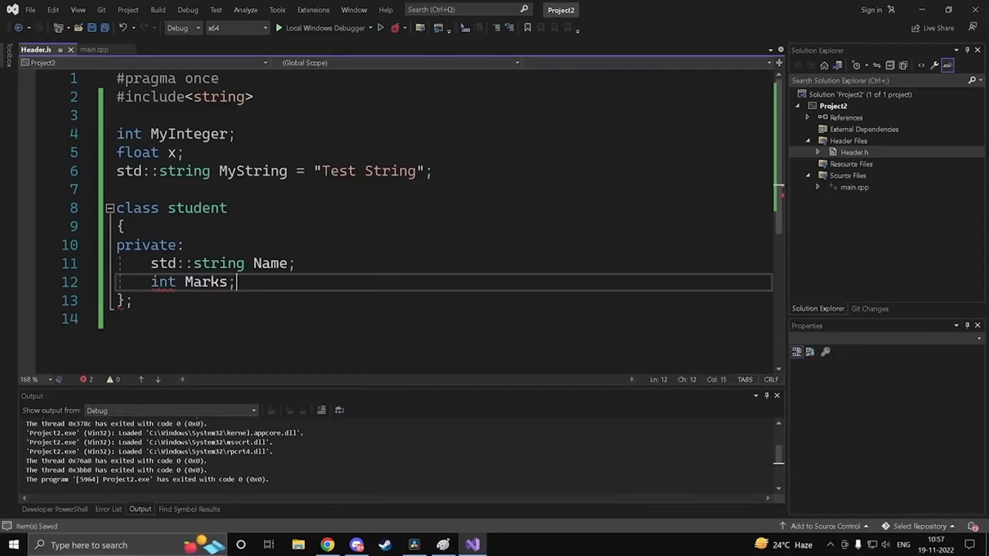
# Step: Add a public section below the Marks member of the student class and write std::string GetName() in it
pyautogui.press('Return')
pyautogui.write('public:')
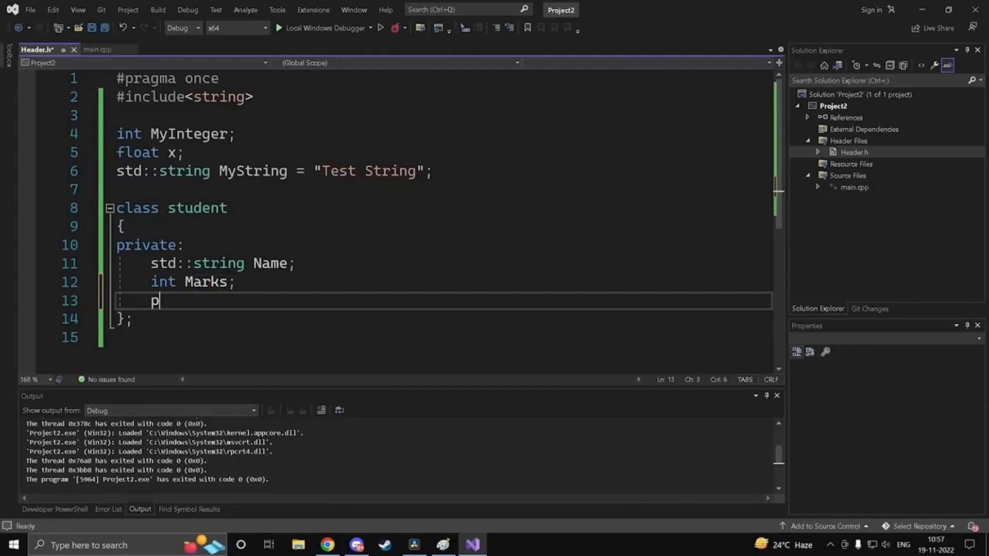
pyautogui.press('Return')
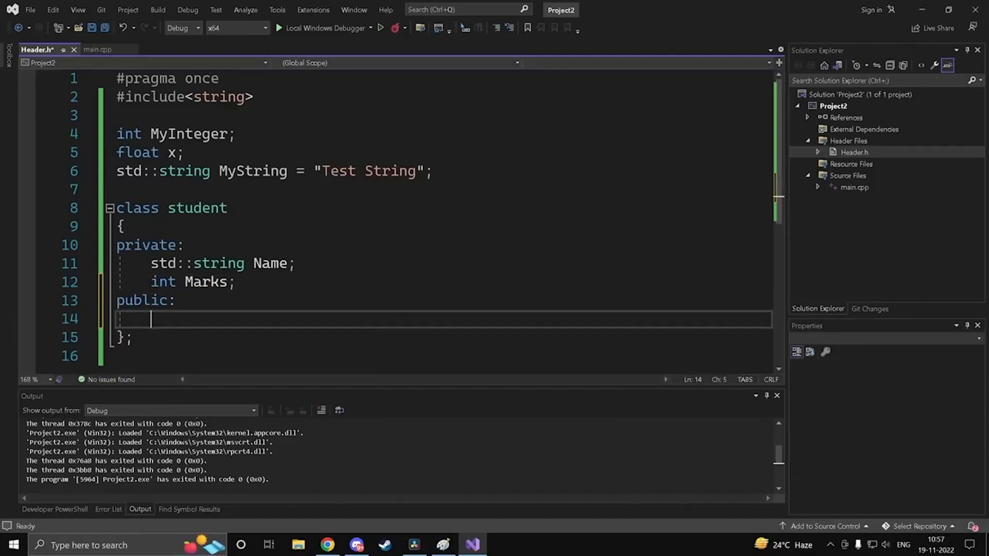
pyautogui.write('std strin')
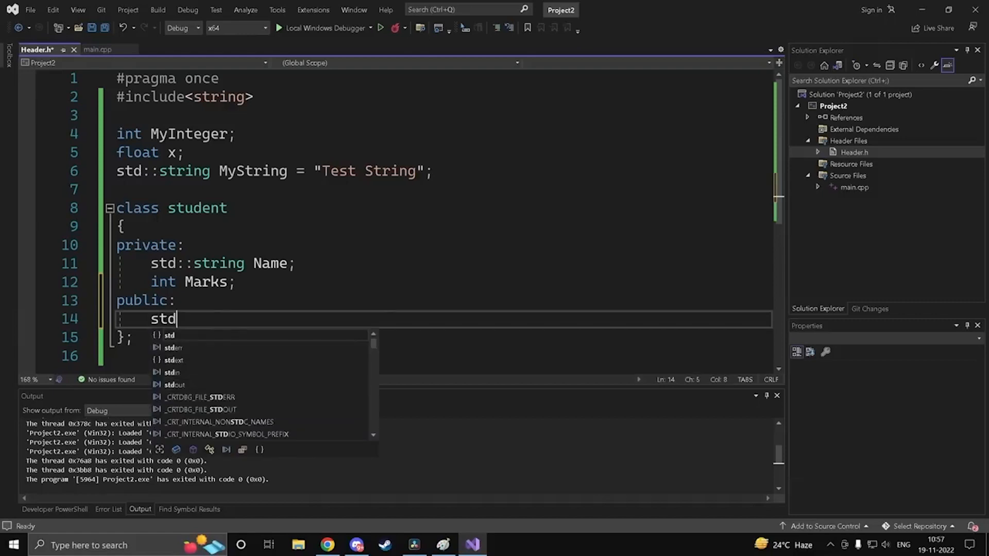
pyautogui.press('BackSpace')
pyautogui.press('BackSpace')
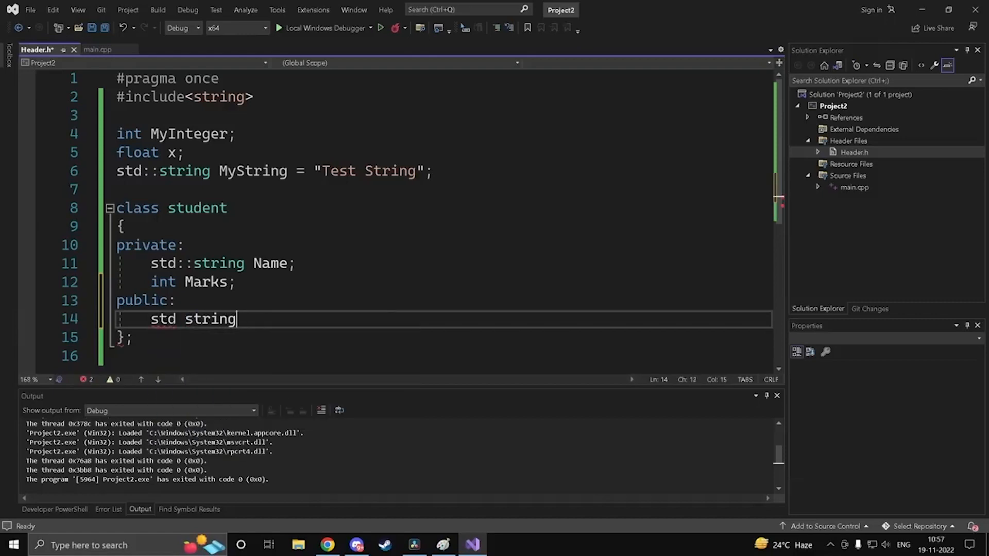
pyautogui.hotkey('ctrl', 'Left')
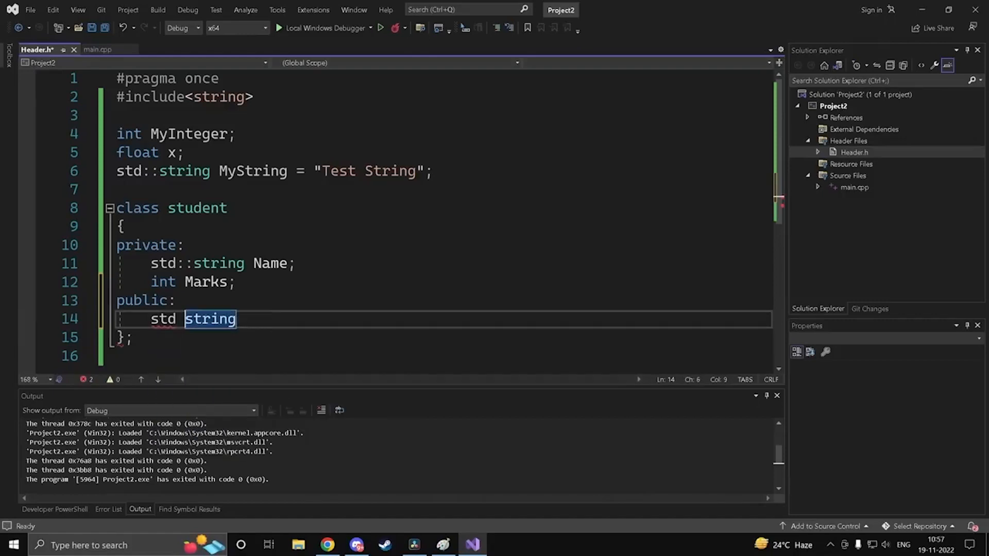
pyautogui.press('BackSpace')
pyautogui.write('::')
pyautogui.press('End')
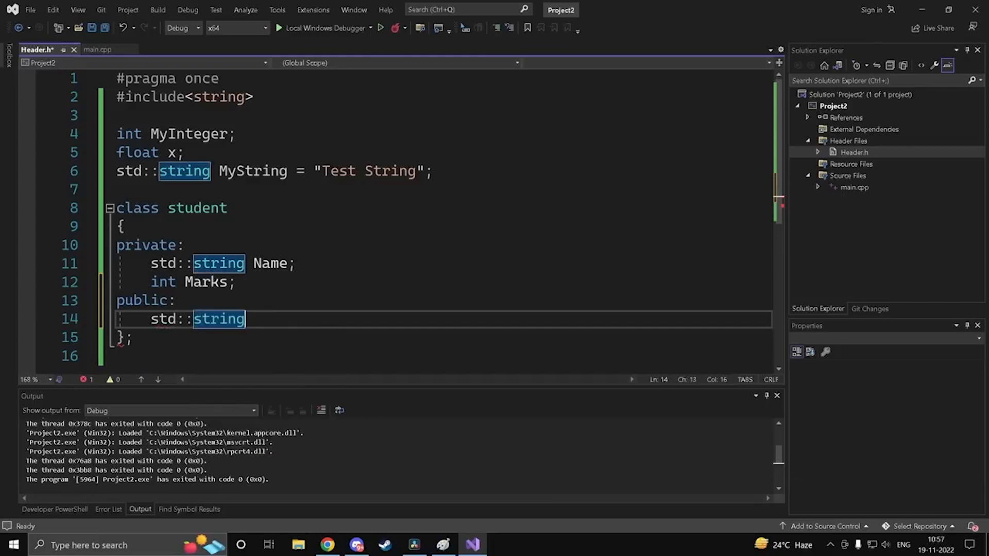
pyautogui.write('GetName()')
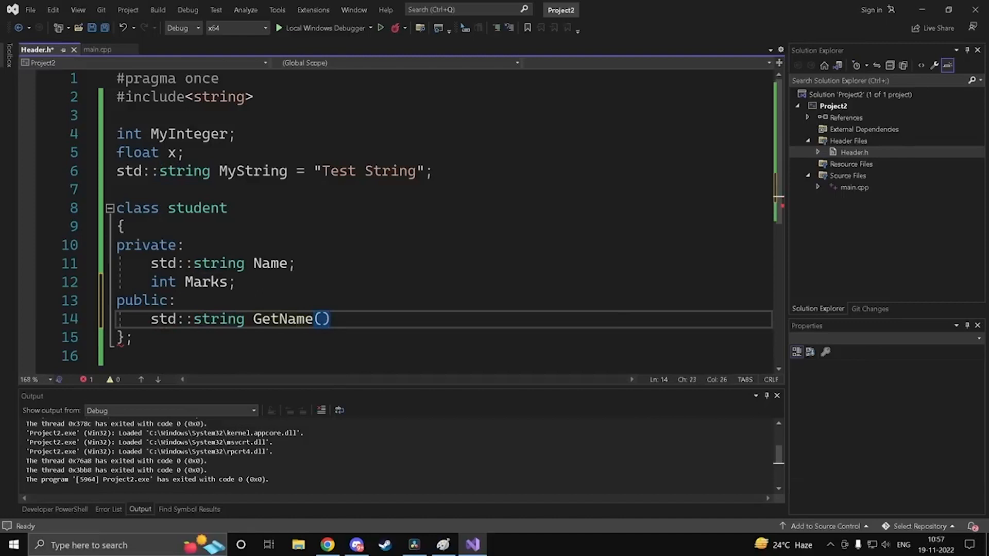
pyautogui.press('Return')
pyautogui.write('{')
pyautogui.press('Return')
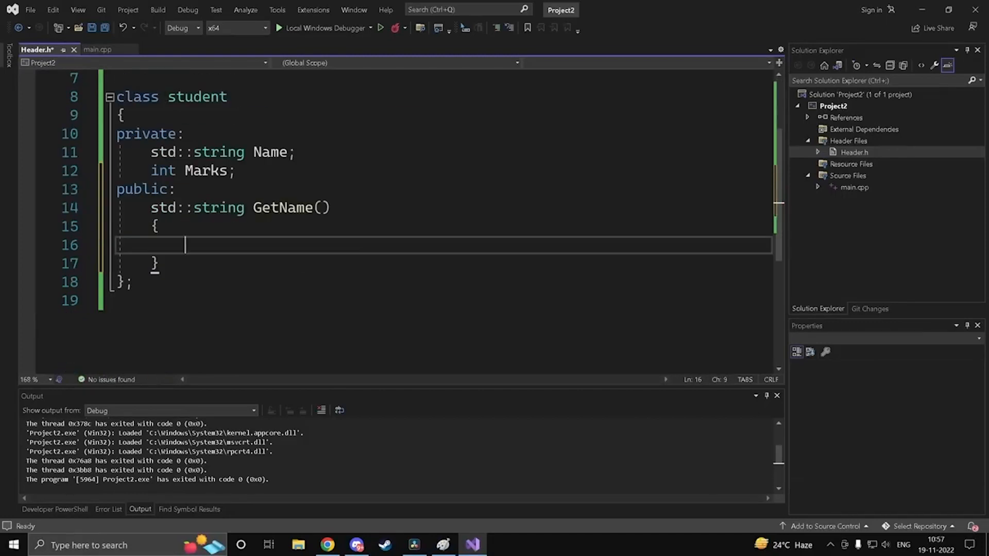
pyautogui.press('Down')
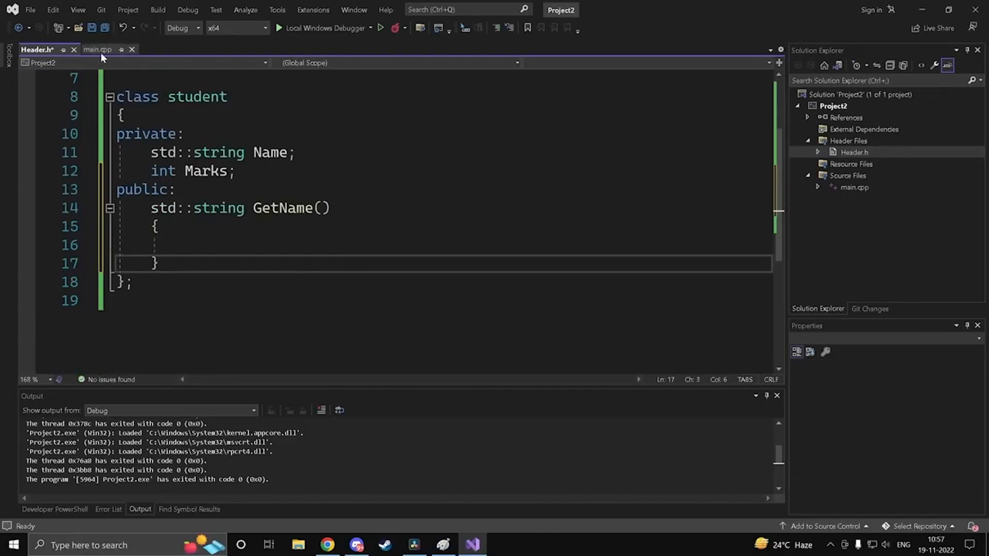
pyautogui.click(99, 50)
pyautogui.hotkey('shift', 'Up')
pyautogui.hotkey('shift', 'Up')
pyautogui.hotkey('shift', 'Up')
pyautogui.click(56, 51)
pyautogui.hotkey('shift', 'Up')
pyautogui.hotkey('shift', 'Up')
pyautogui.hotkey('shift', 'Left')
pyautogui.press('BackSpace')
pyautogui.press('BackSpace')
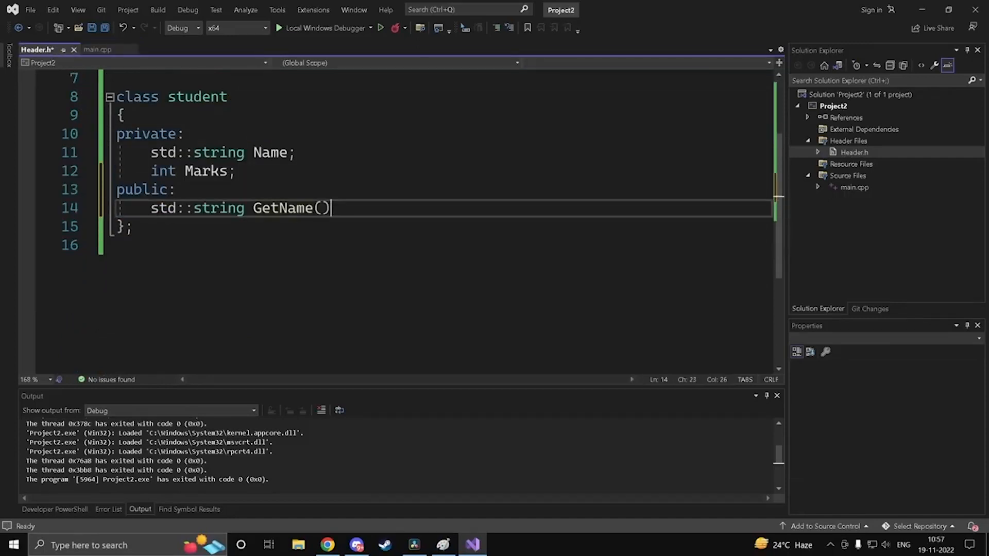
# Step: End the GetName() declaration with a semicolon and save Header.h
pyautogui.write(';')
pyautogui.hotkey('ctrl', 's')
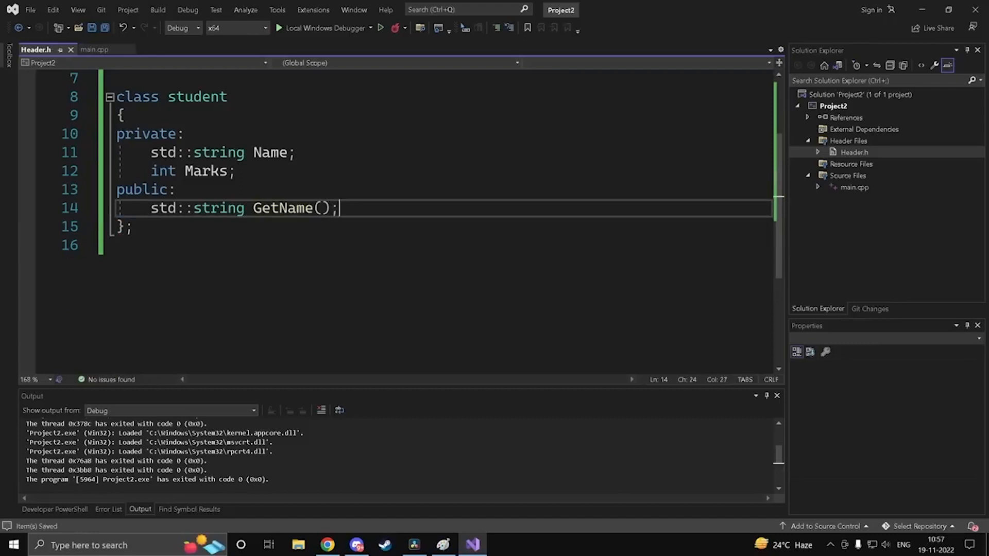
pyautogui.click(117, 246)
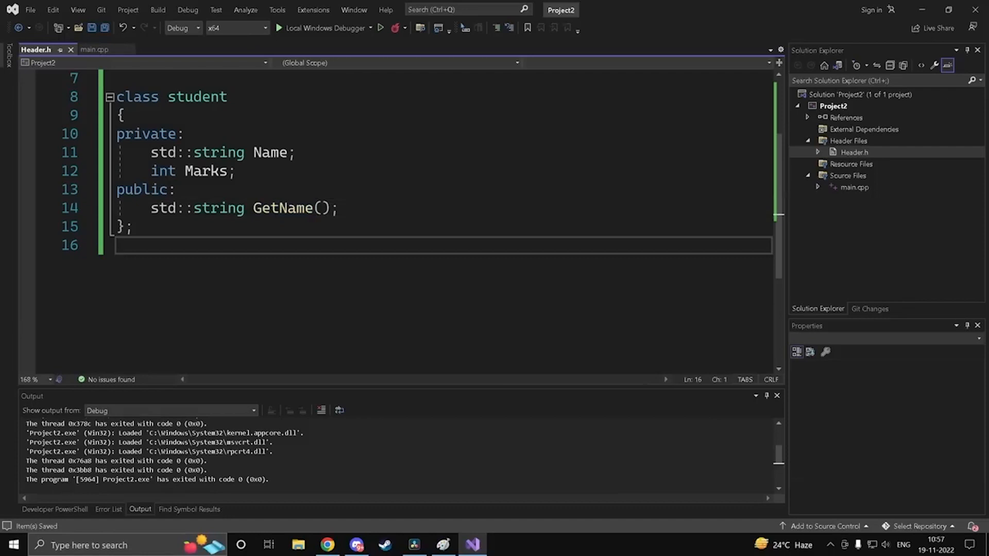
# Step: Declare int GetMarks(); below GetName() in the student class's public section and save Header.h
pyautogui.click(339, 208)
pyautogui.press('Return')
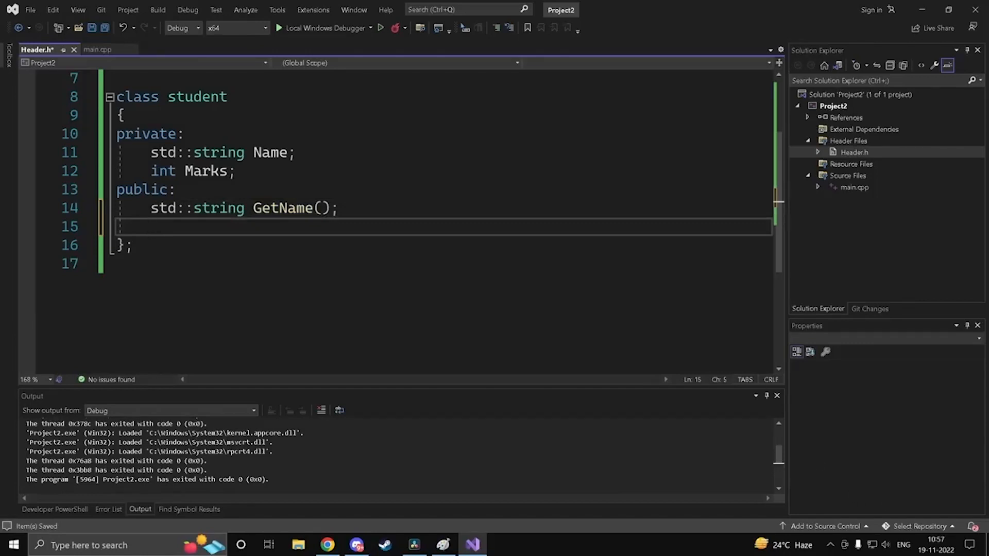
pyautogui.write('int Geyt')
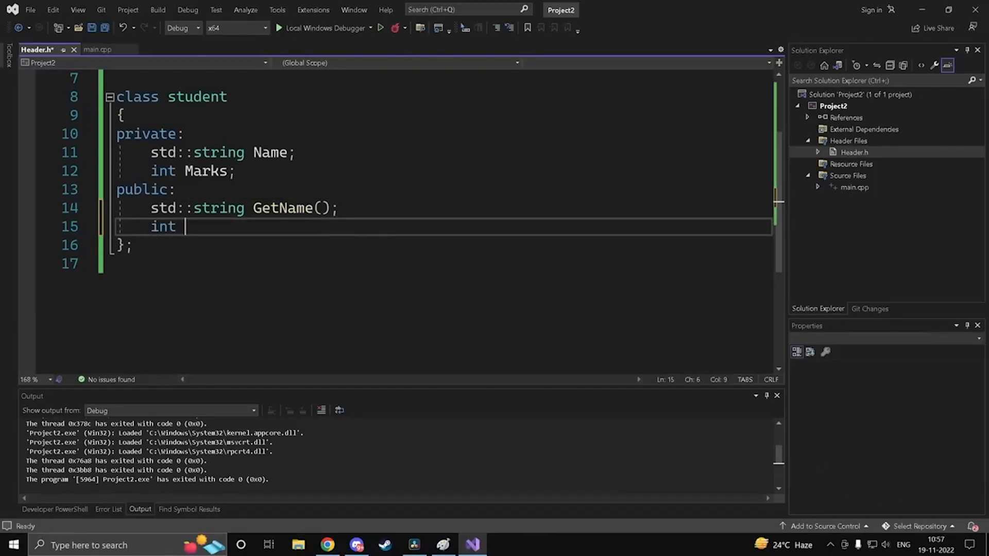
pyautogui.press('BackSpace')
pyautogui.press('BackSpace')
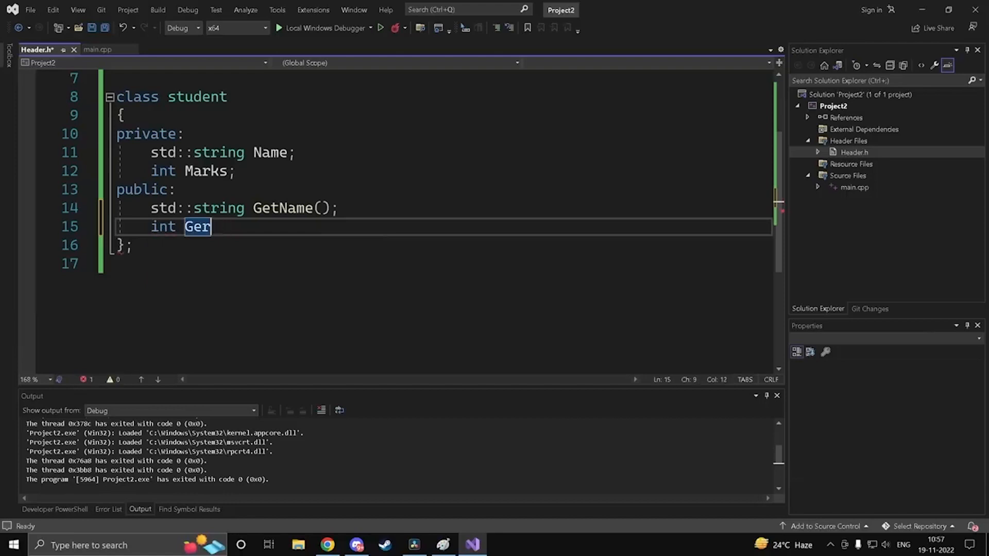
pyautogui.write('tMare')
pyautogui.press('BackSpace')
pyautogui.write('ks;')
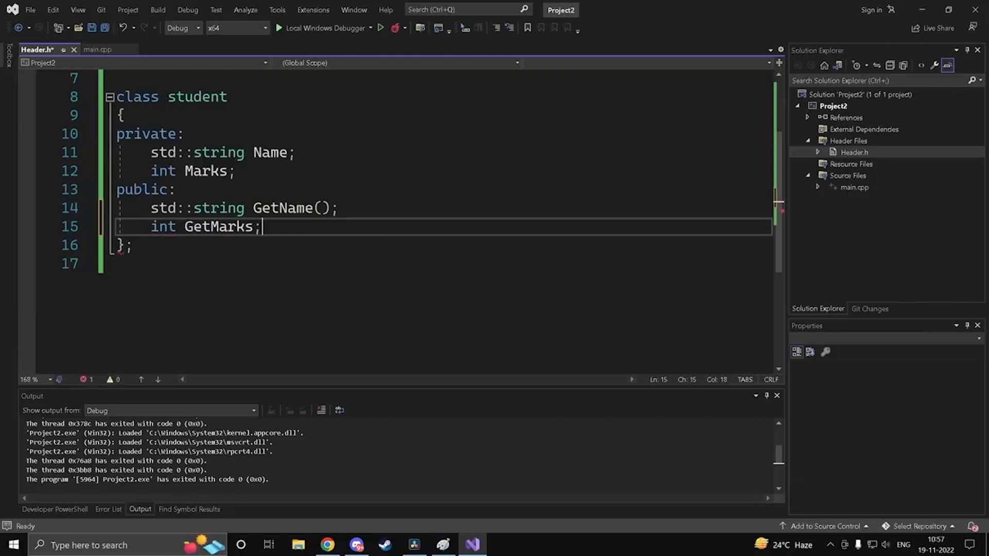
pyautogui.hotkey('ctrl', 's')
pyautogui.write('()')
pyautogui.hotkey('ctrl', 's')
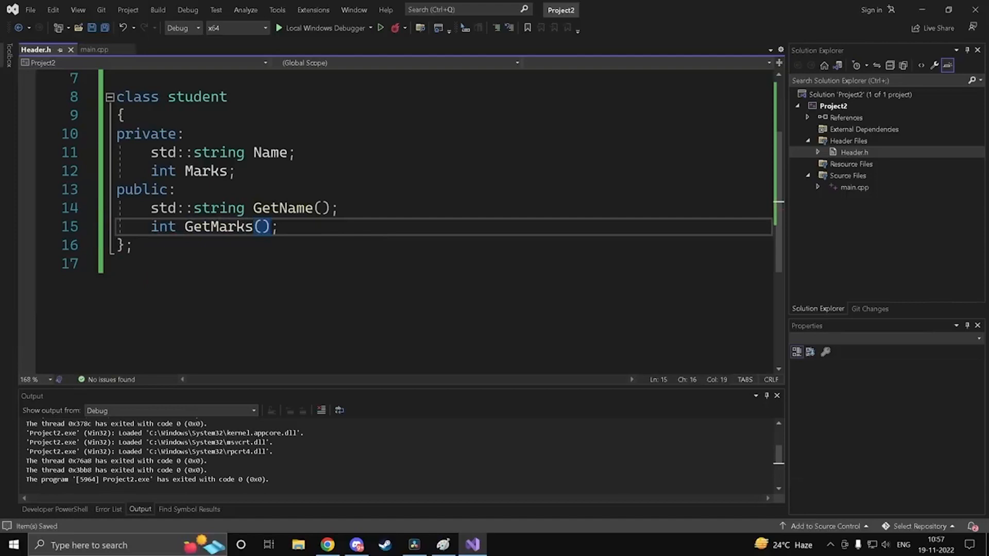
pyautogui.click(117, 264)
pyautogui.click(303, 227)
pyautogui.click(297, 208)
pyautogui.click(301, 245)
pyautogui.click(280, 208)
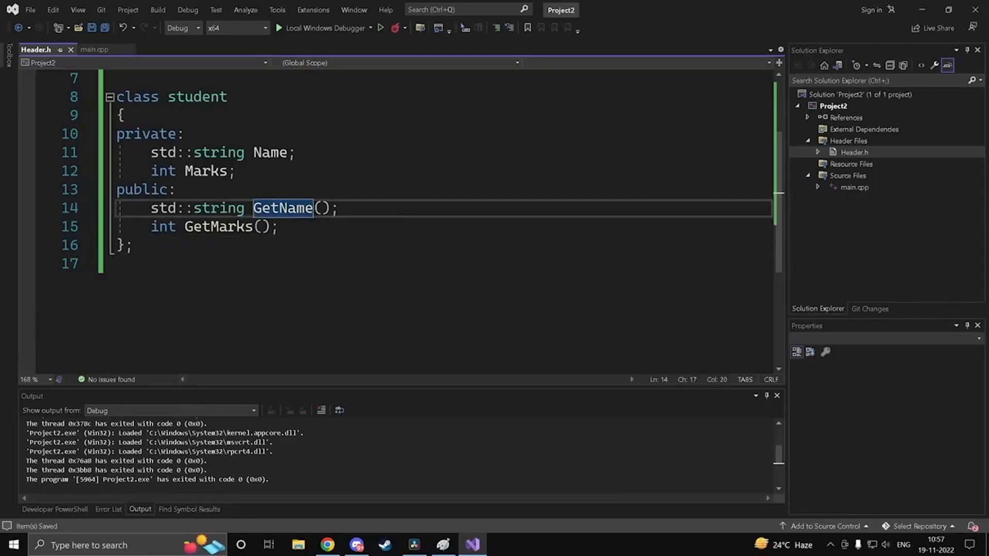
pyautogui.press('Down')
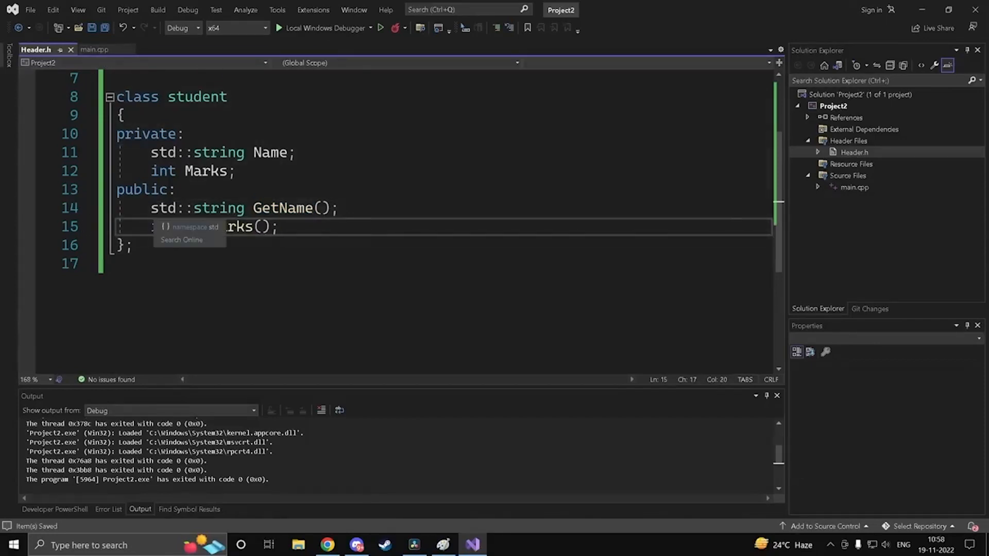
# Step: Put the std::string GetName() signature from Header.h into main.cpp, directly above the Add function with blank lines before it
pyautogui.moveTo(151, 208); pyautogui.dragTo(331, 215)
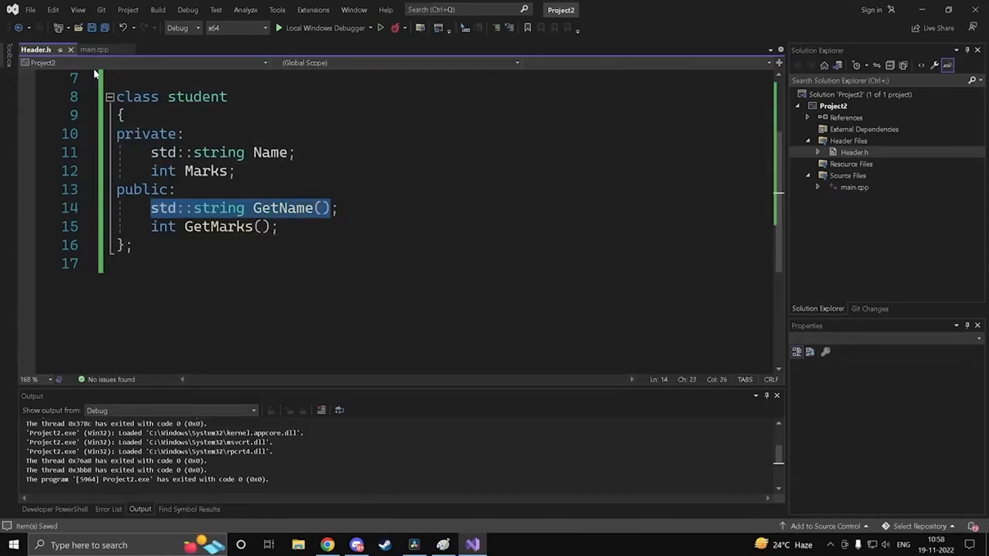
pyautogui.click(91, 50)
pyautogui.click(117, 208)
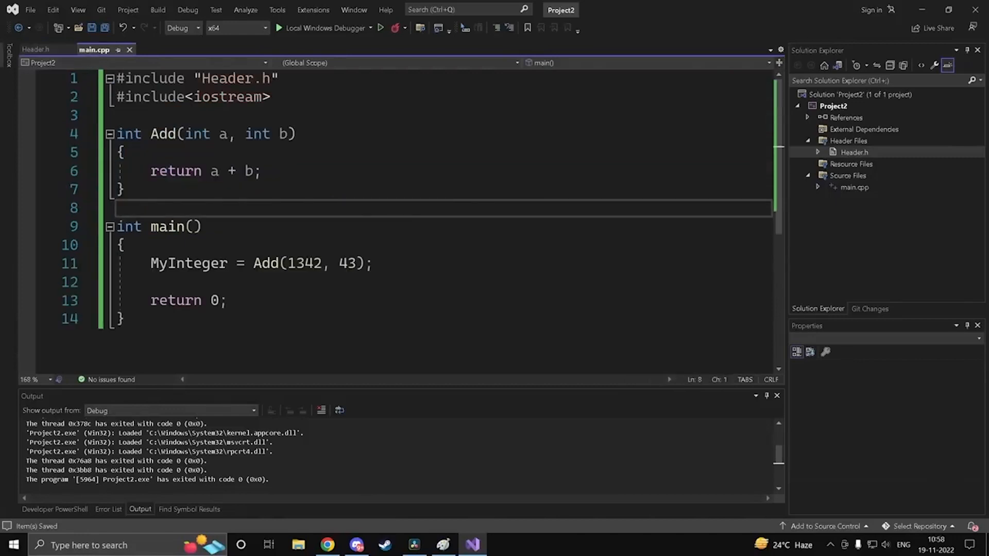
pyautogui.click(111, 120)
pyautogui.press('Return')
pyautogui.press('Return')
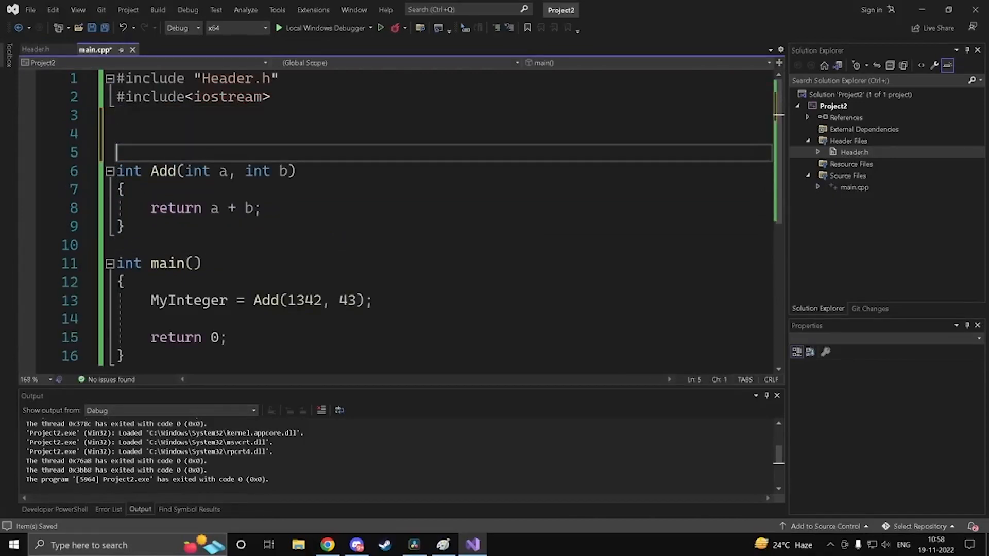
pyautogui.write('std::string GetName()')
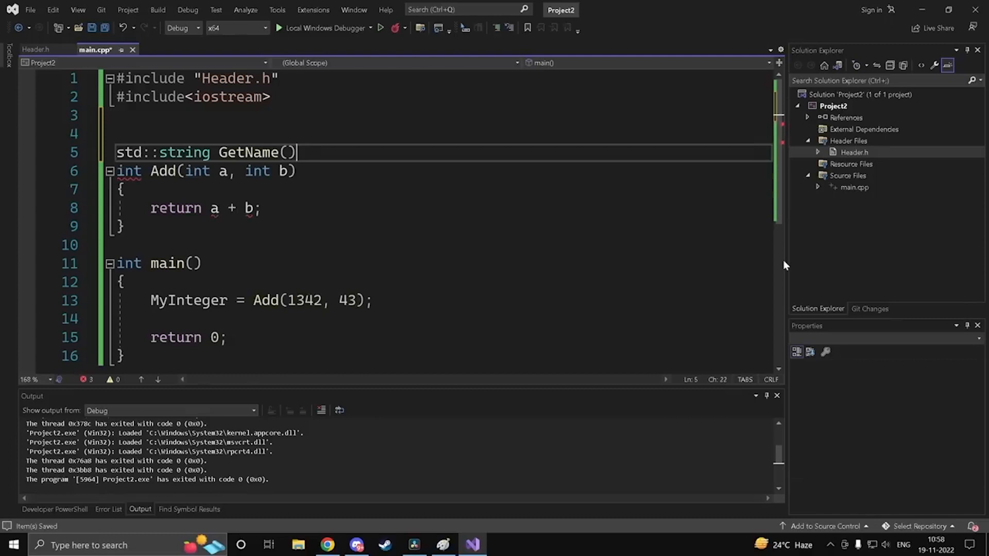
# Step: Qualify GetName in main.cpp with student::, copying the class name from Header.h
pyautogui.hotkey('ctrl', 'Left')
pyautogui.hotkey('ctrl', 'Left')
pyautogui.hotkey('ctrl', 'Left')
pyautogui.hotkey('ctrl', 'Right')
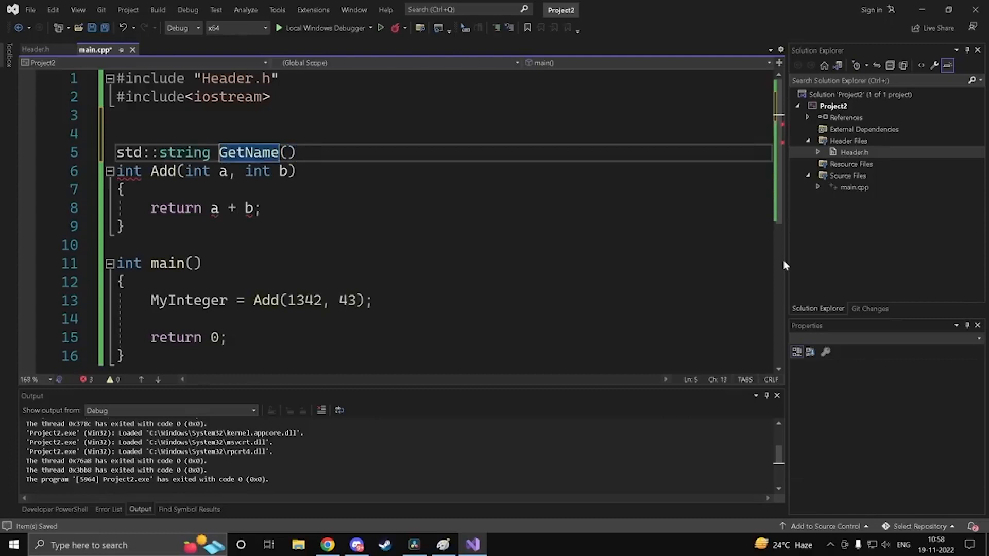
pyautogui.click(30, 50)
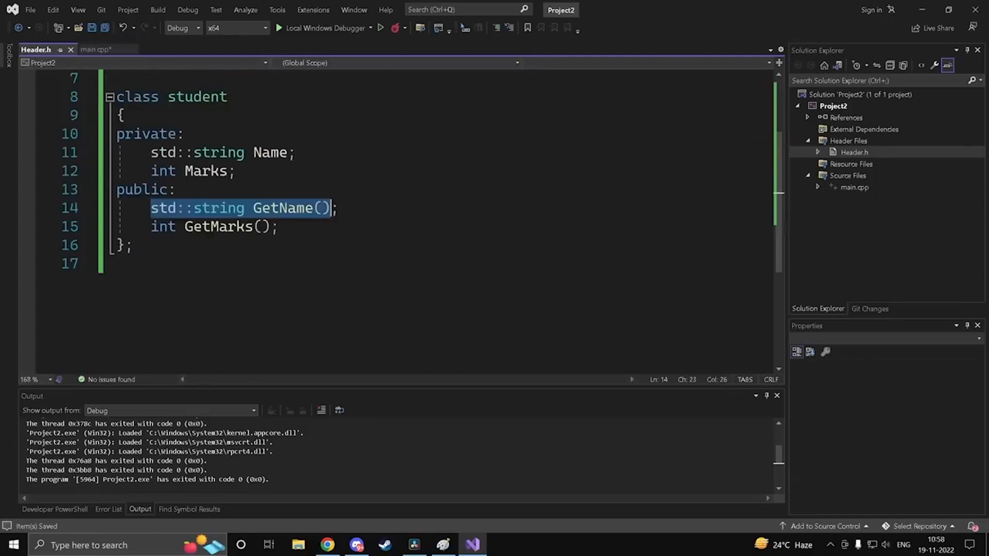
pyautogui.click(229, 98)
pyautogui.hotkey('ctrl', 'c')
pyautogui.click(96, 50)
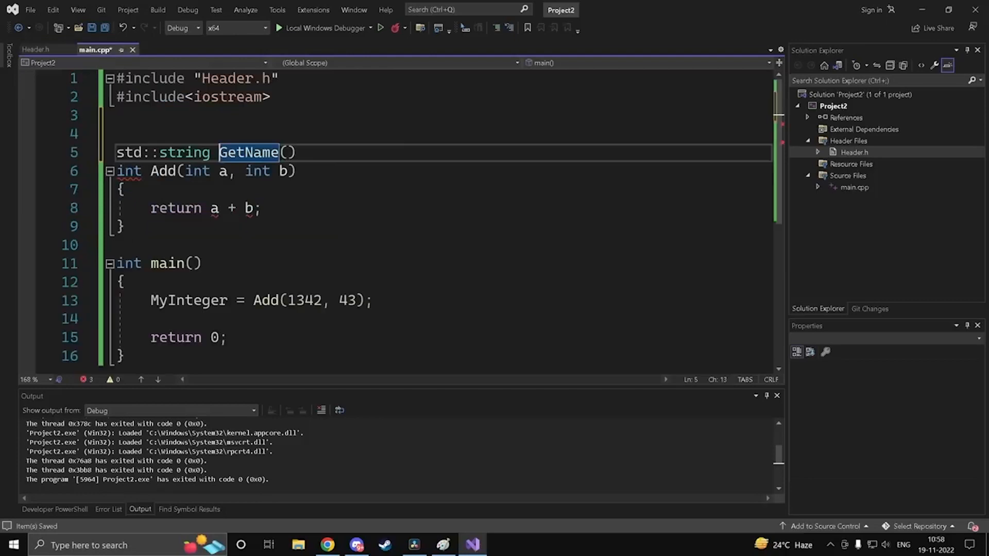
pyautogui.hotkey('ctrl', 'v')
pyautogui.write('::')
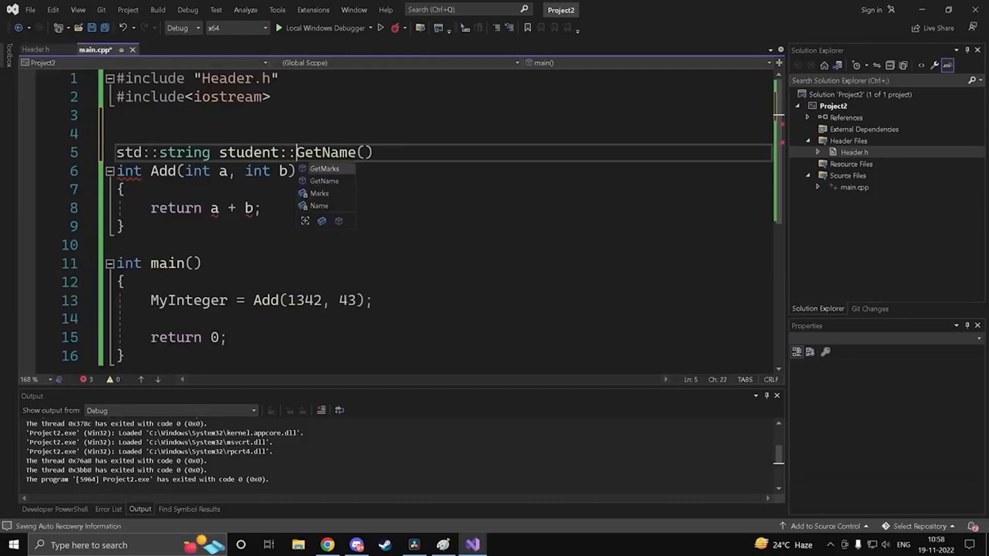
# Step: Give std::string student::GetName() an empty body in braces
pyautogui.press('Right')
pyautogui.press('Right')
pyautogui.press('Right')
pyautogui.press('Right')
pyautogui.press('Right')
pyautogui.press('Right')
pyautogui.press('Right')
pyautogui.press('Right')
pyautogui.press('Right')
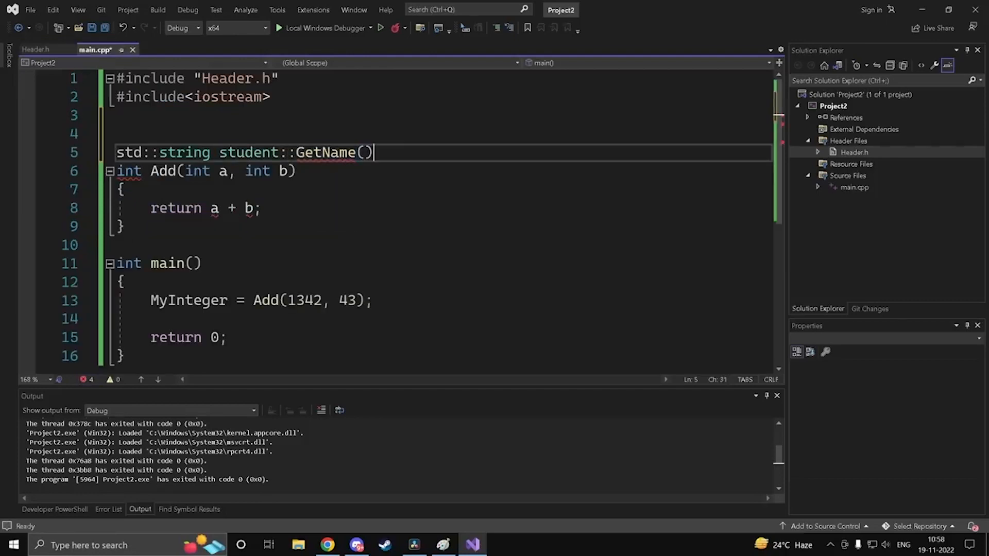
pyautogui.press('Return')
pyautogui.write('{')
pyautogui.press('Return')
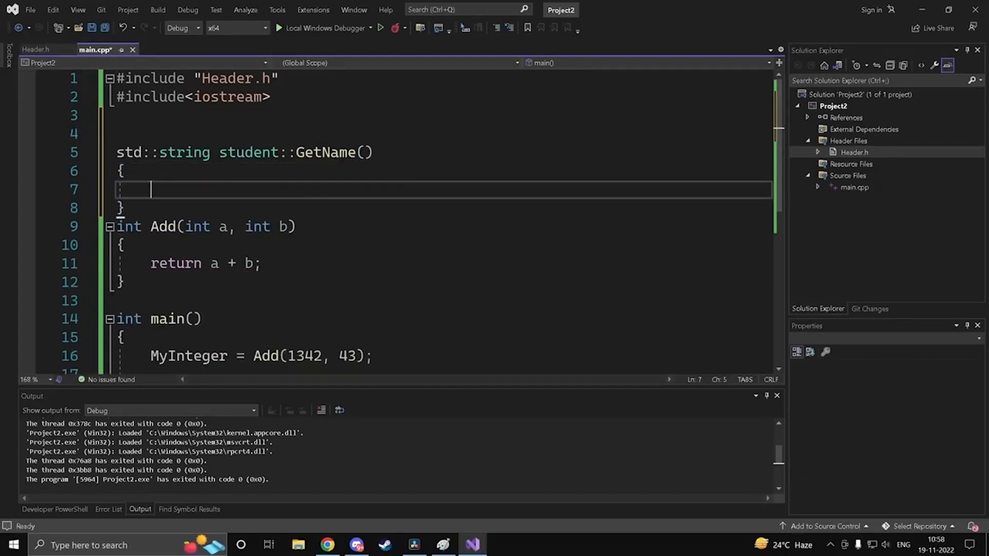
# Step: Insert a blank line between the student::GetName() definition and the Add function, and return to the empty GetName body
pyautogui.press('Down')
pyautogui.press('Return')
pyautogui.press('Up')
pyautogui.press('Up')
pyautogui.press('Up')
pyautogui.press('Down')
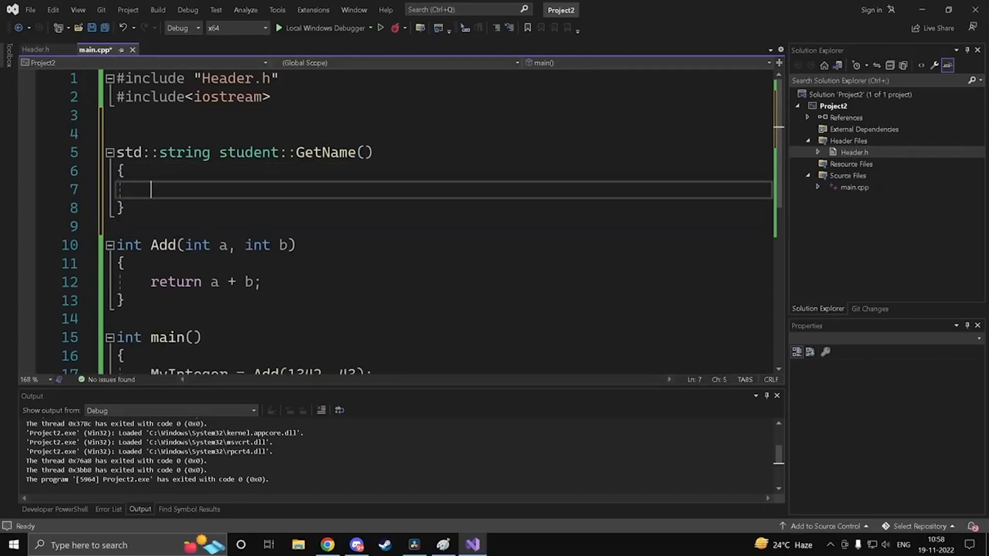
# Step: Make student::GetName() return Name and save main.cpp
pyautogui.write('return ')
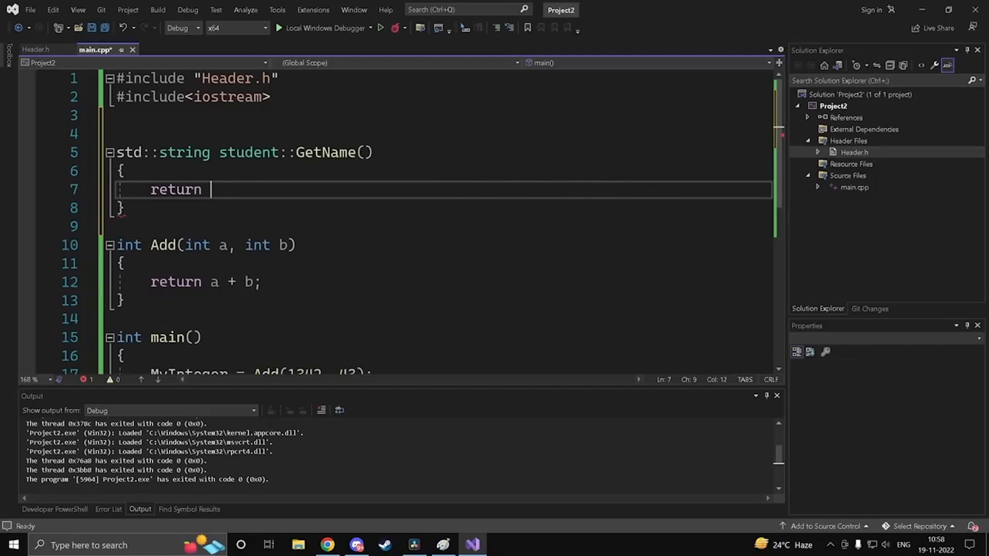
pyautogui.write('Name;')
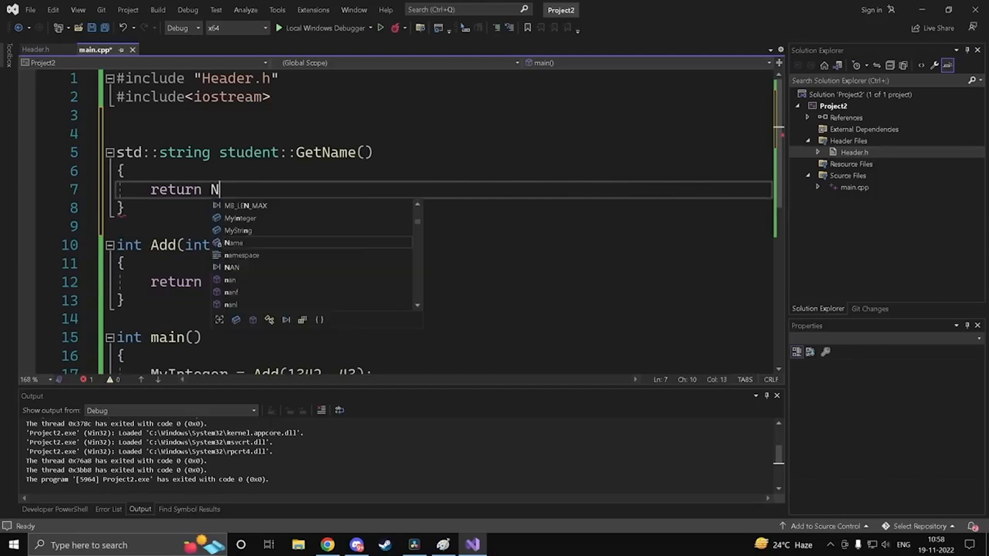
pyautogui.hotkey('ctrl', 's')
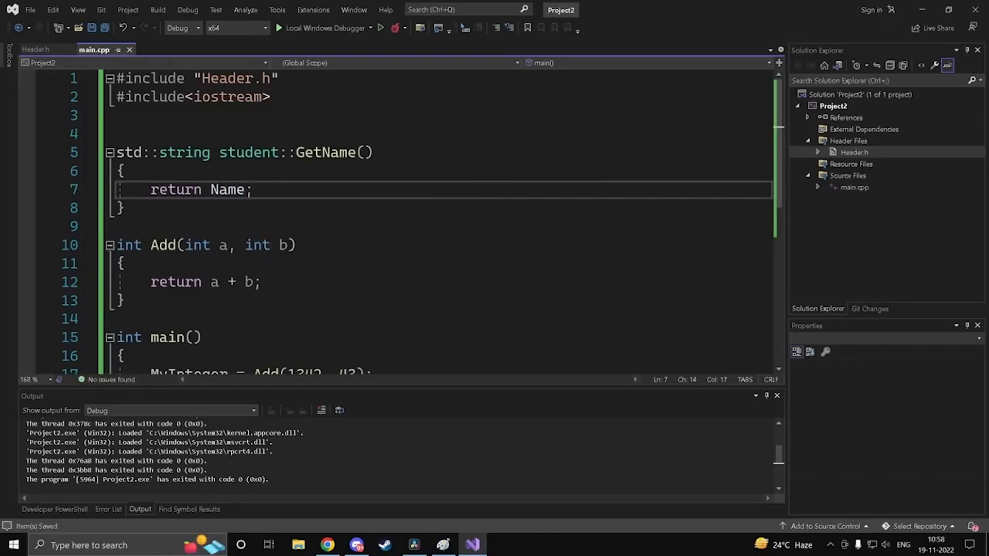
# Step: Add the signature int student::GetMarks() on a new line between the GetName definition and the Add function
pyautogui.press('Down')
pyautogui.press('Return')
pyautogui.press('Return')
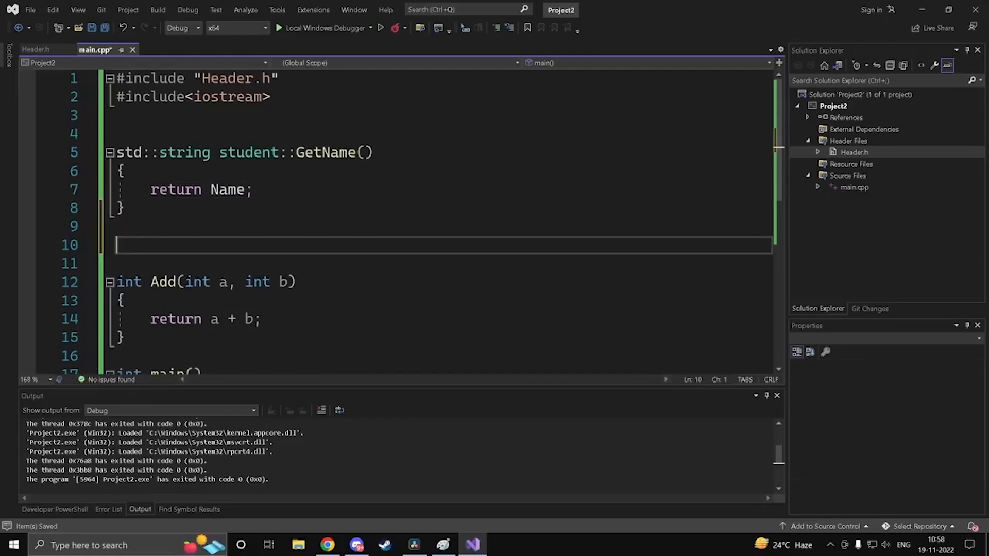
pyautogui.write('int ')
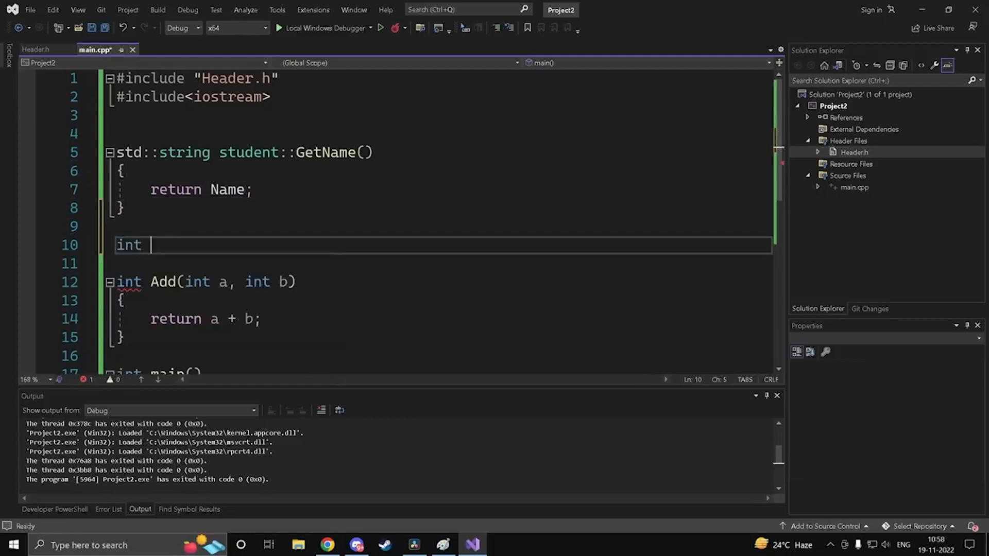
pyautogui.write('student::')
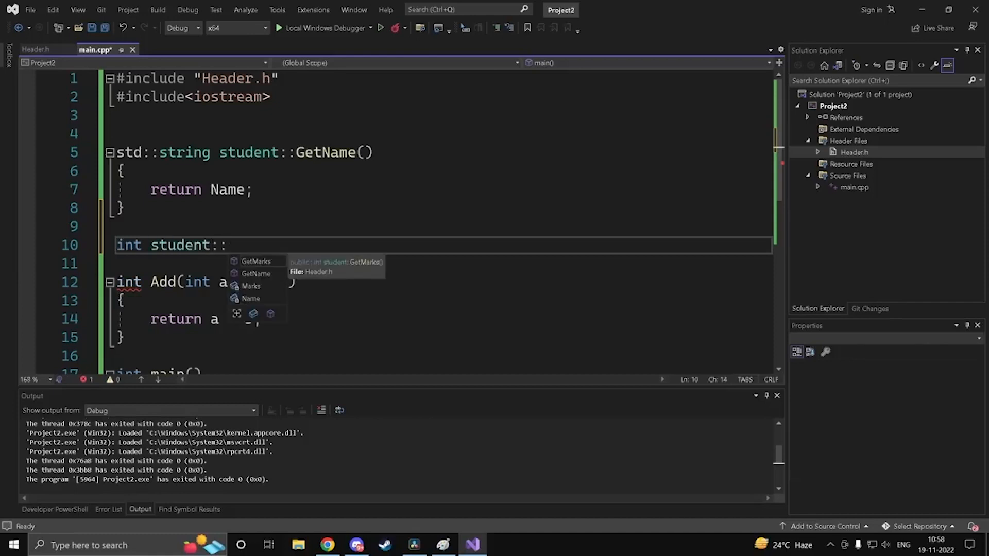
pyautogui.write('GetMarks()')
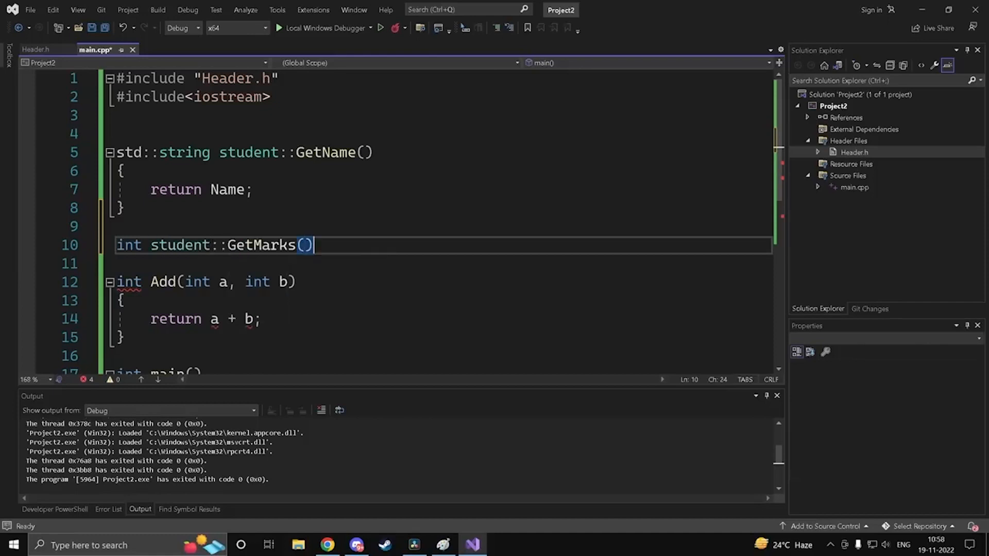
# Step: Give student::GetMarks() a braced body that returns Marks, and save main.cpp
pyautogui.press('Return')
pyautogui.write('{')
pyautogui.press('Return')
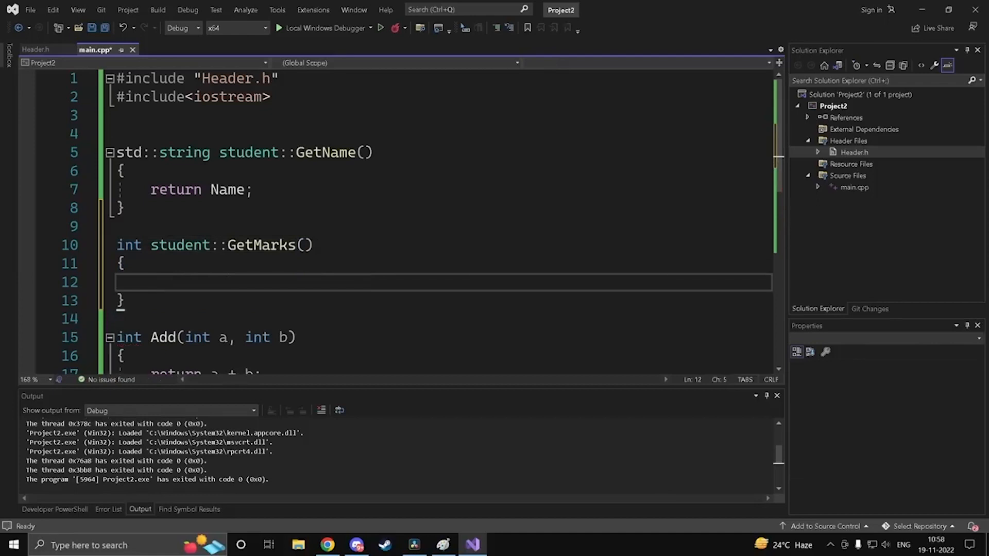
pyautogui.write('return Marks;')
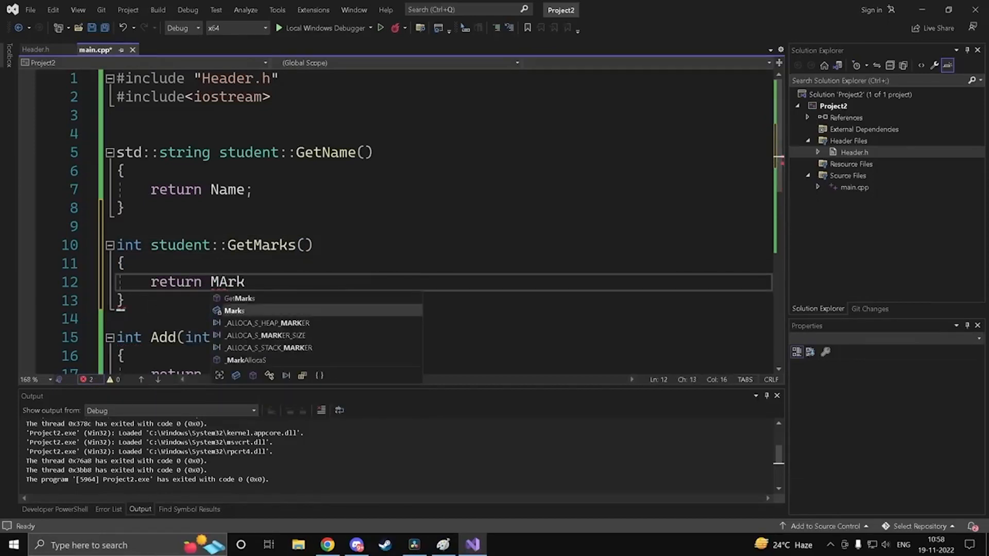
pyautogui.hotkey('ctrl', 's')
# Step: Review the method definitions and main() in main.cpp against the student class declaration in Header.h
pyautogui.scroll(-2, 397, 221)
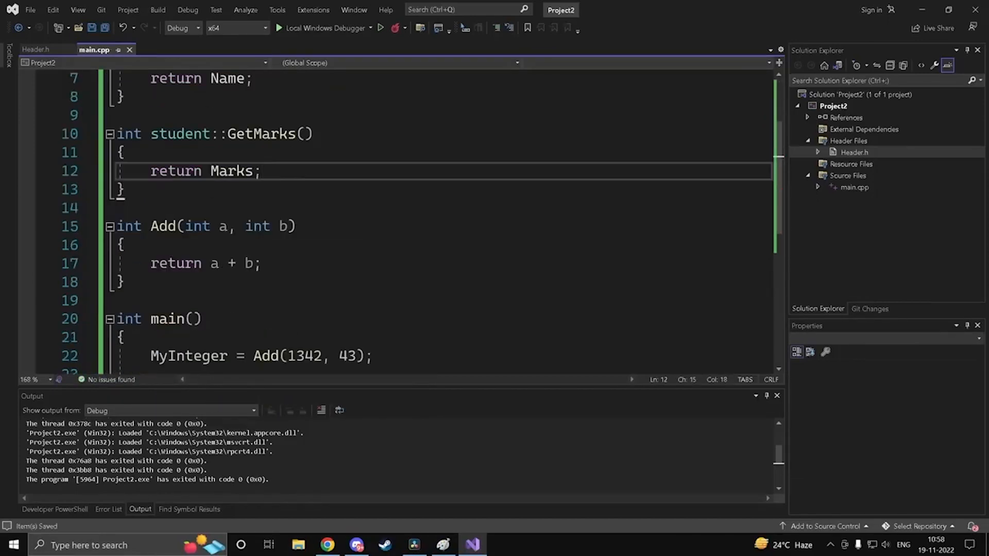
pyautogui.scroll(-1, 397, 221)
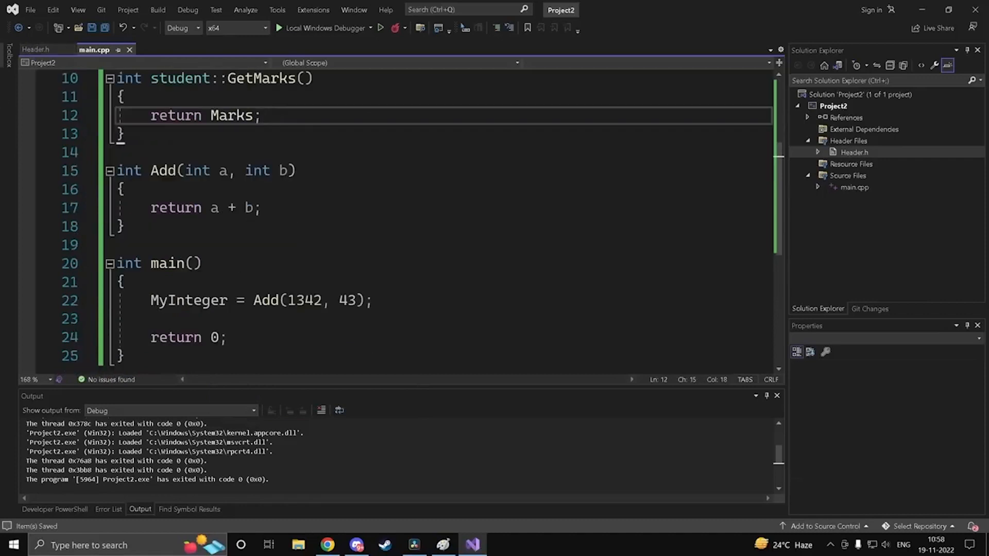
pyautogui.scroll(2, 396, 222)
pyautogui.scroll(-2, 397, 221)
pyautogui.scroll(3, 396, 222)
pyautogui.click(36, 49)
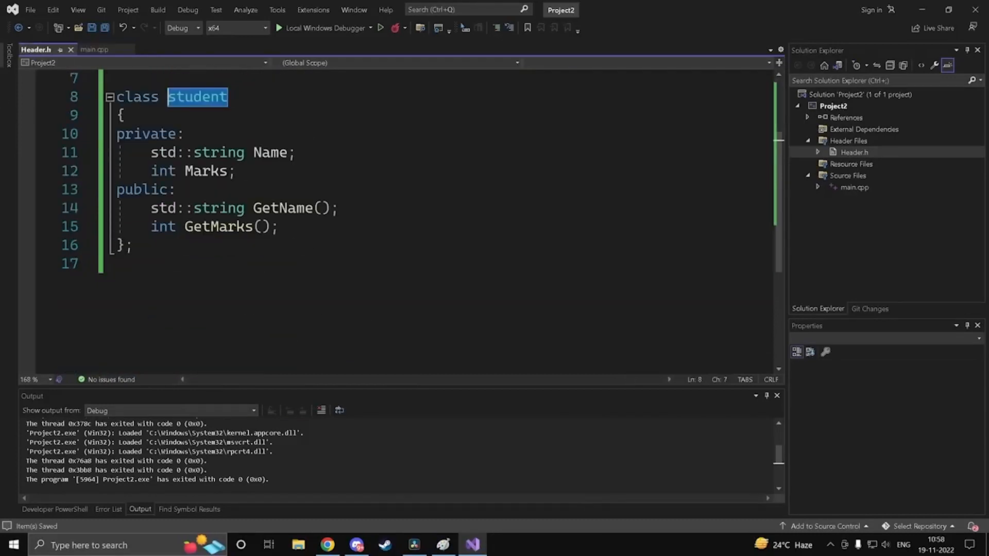
pyautogui.scroll(2, 396, 221)
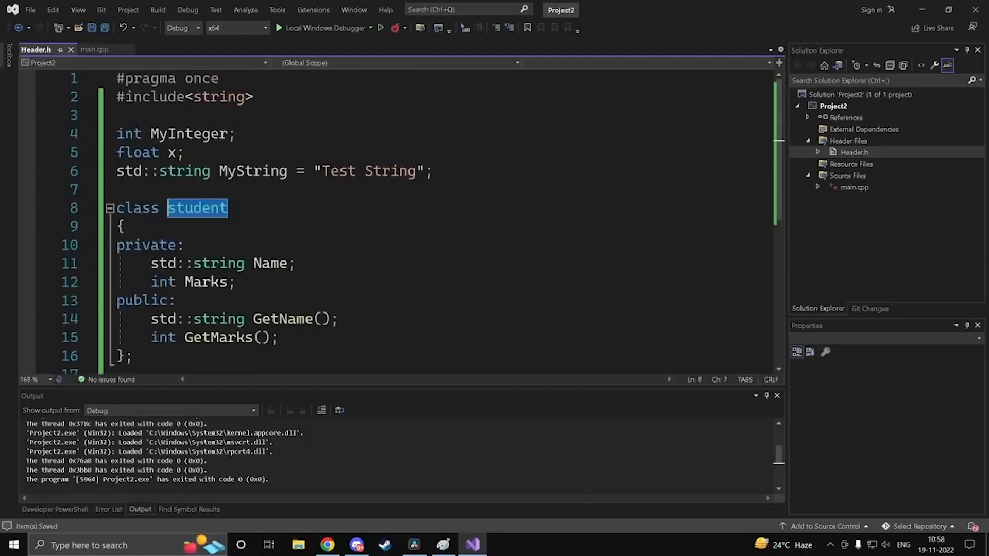
# Step: Declare a student object named S1 in main() of main.cpp, below the Add(1342, 43) call, and save the file
pyautogui.click(85, 50)
pyautogui.scroll(-3, 396, 221)
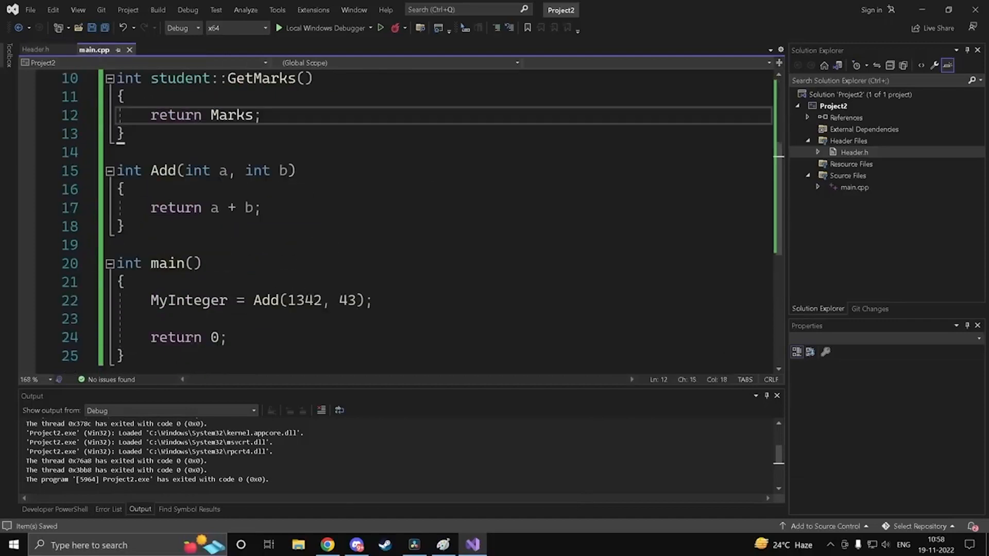
pyautogui.click(151, 319)
pyautogui.write('stuen')
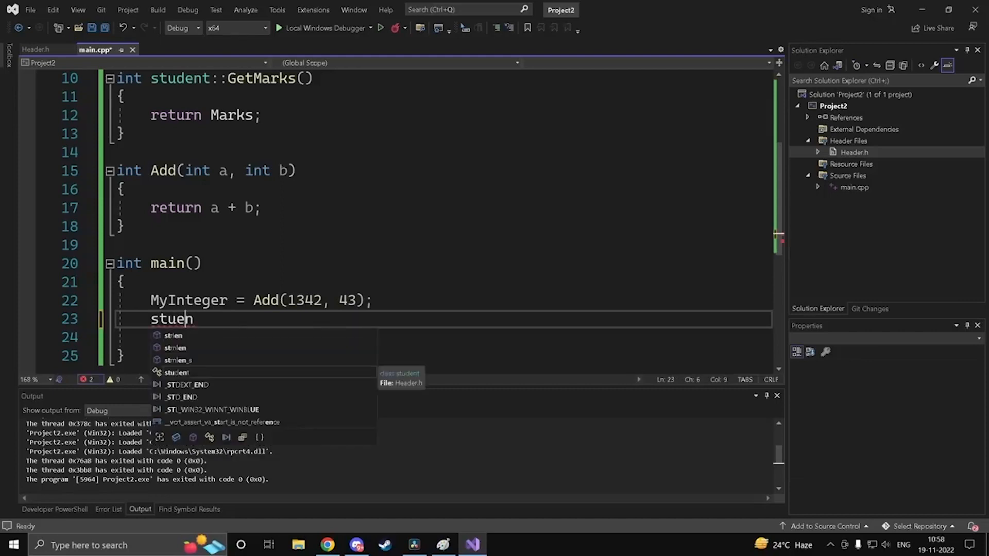
pyautogui.press('Tab')
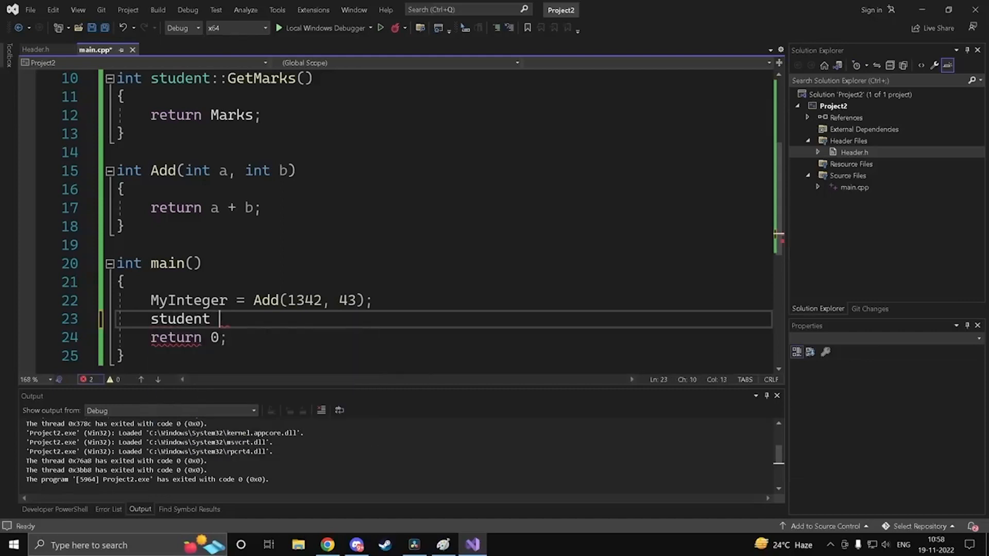
pyautogui.write('S1;')
pyautogui.hotkey('ctrl', 's')
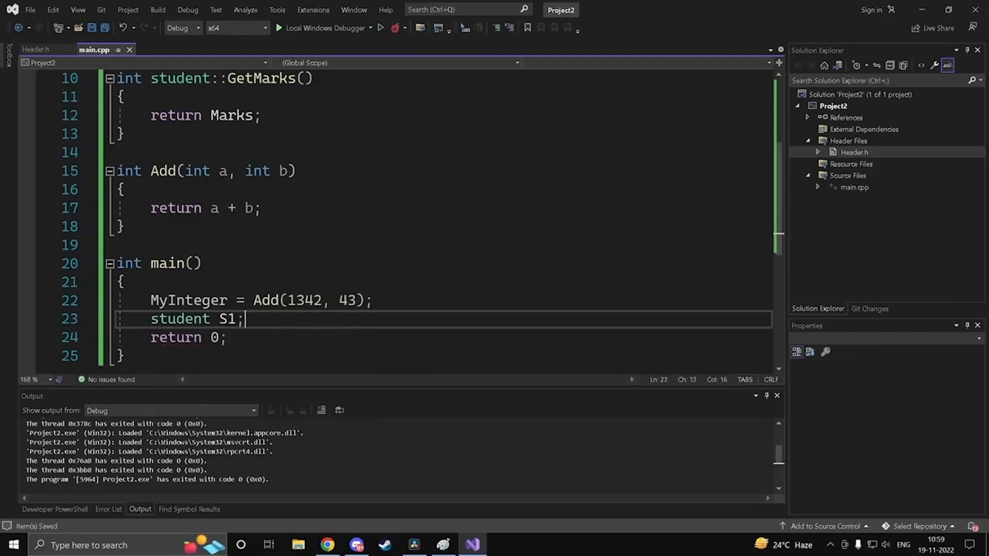
# Step: Try calling GetName() on S1 with dot notation on a new line below its declaration
pyautogui.press('Return')
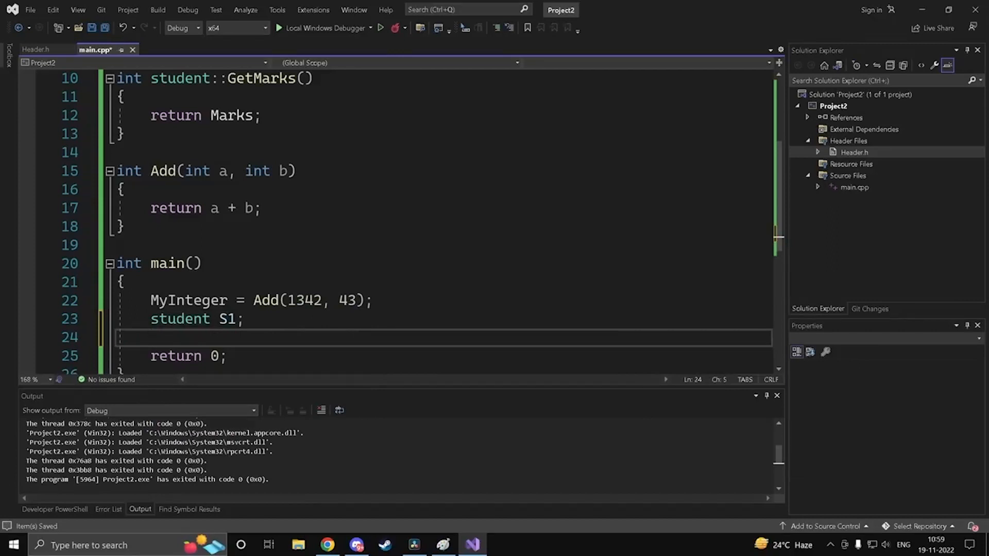
pyautogui.write('S1.')
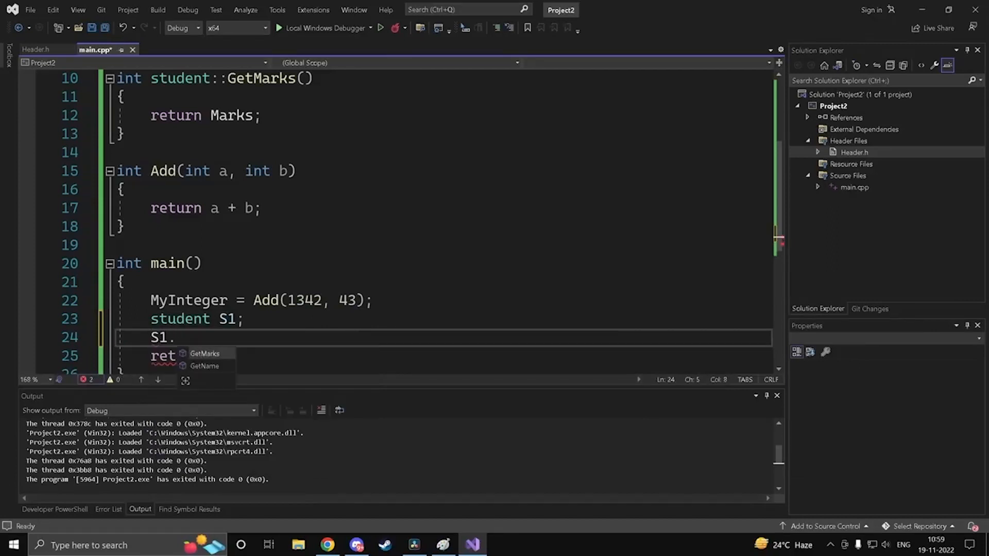
pyautogui.write('GetName()')
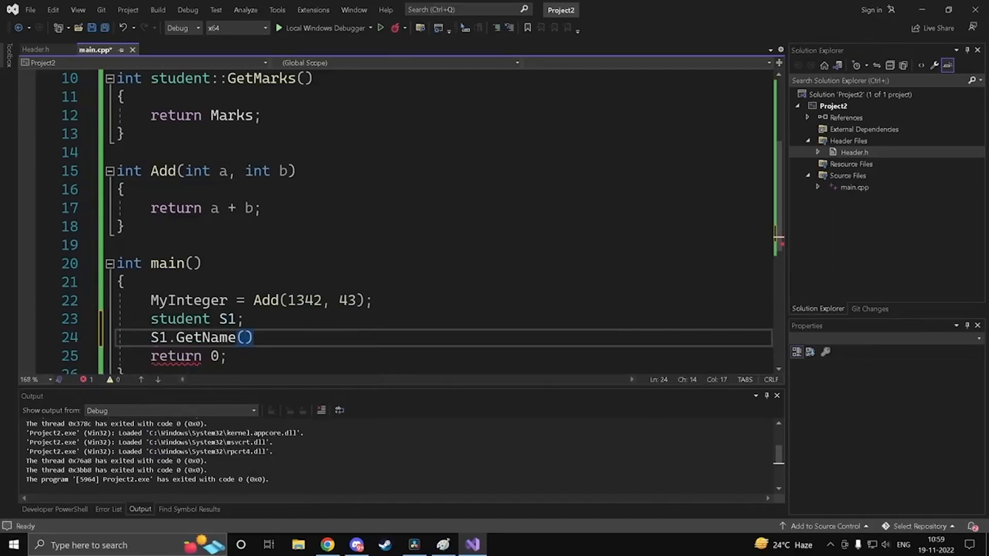
pyautogui.moveTo(169, 340); pyautogui.dragTo(176, 343)
pyautogui.click(176, 342)
pyautogui.click(201, 339)
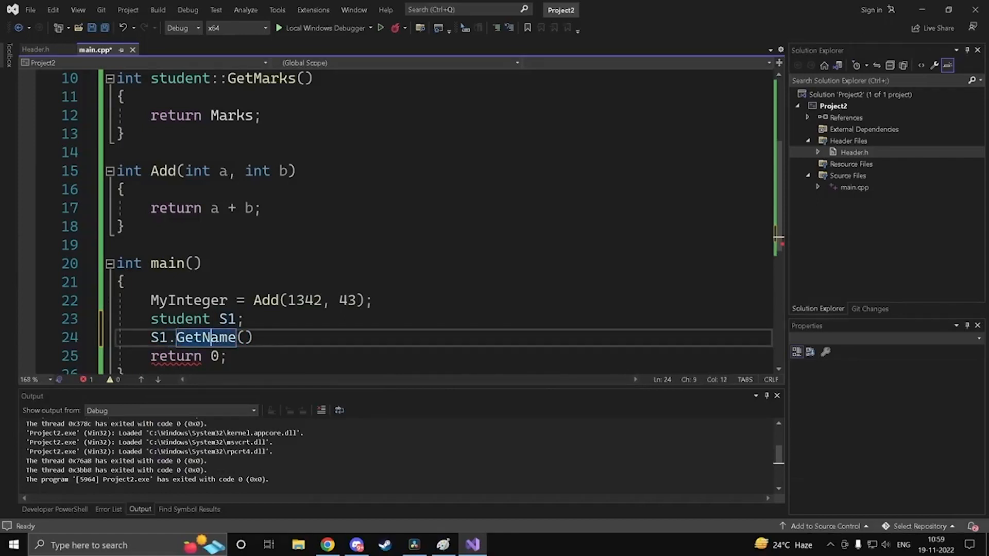
pyautogui.moveTo(253, 339); pyautogui.dragTo(168, 339)
pyautogui.click(254, 338)
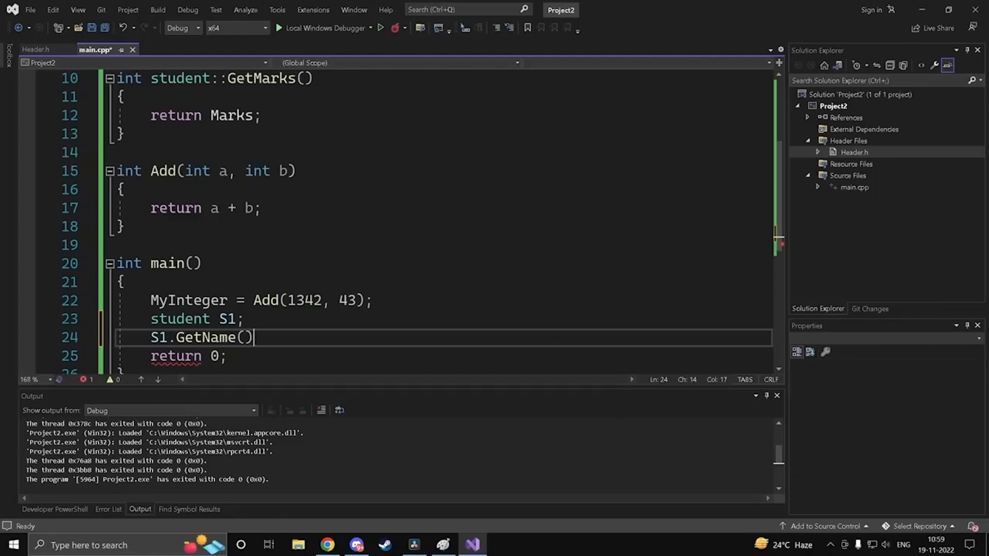
# Step: Delete the S1.GetName() call together with its line
pyautogui.moveTo(254, 338); pyautogui.dragTo(157, 343)
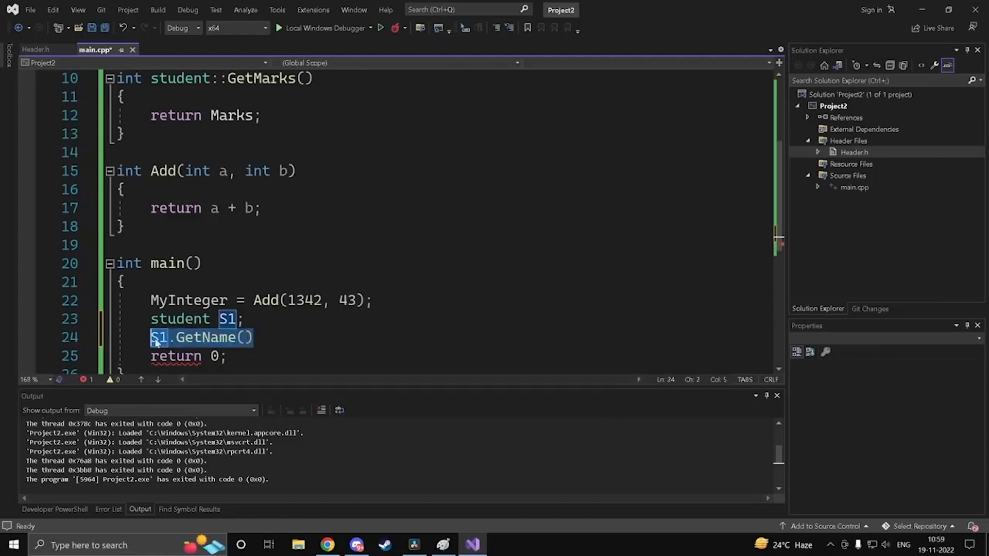
pyautogui.press('BackSpace')
pyautogui.press('BackSpace')
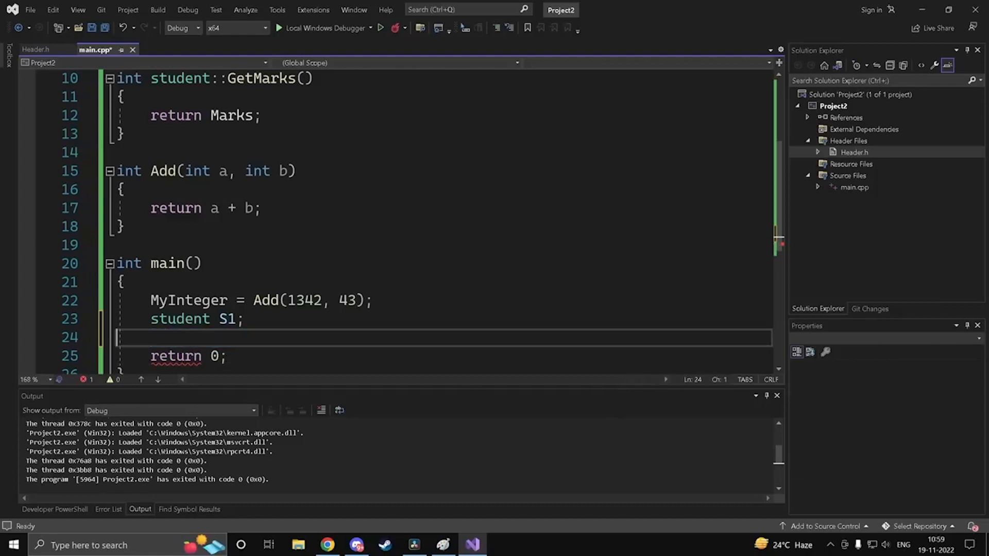
pyautogui.press('BackSpace')
pyautogui.press('Left')
pyautogui.press('Left')
pyautogui.press('Left')
pyautogui.press('Left')
pyautogui.press('Left')
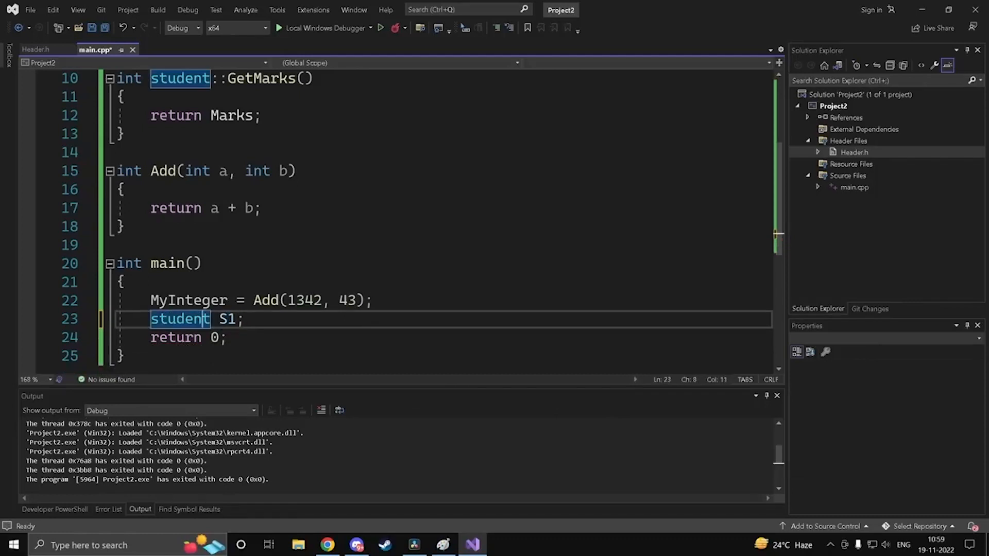
pyautogui.press('Right')
pyautogui.press('Right')
pyautogui.press('Right')
pyautogui.press('Right')
pyautogui.press('Down')
pyautogui.press('Up')
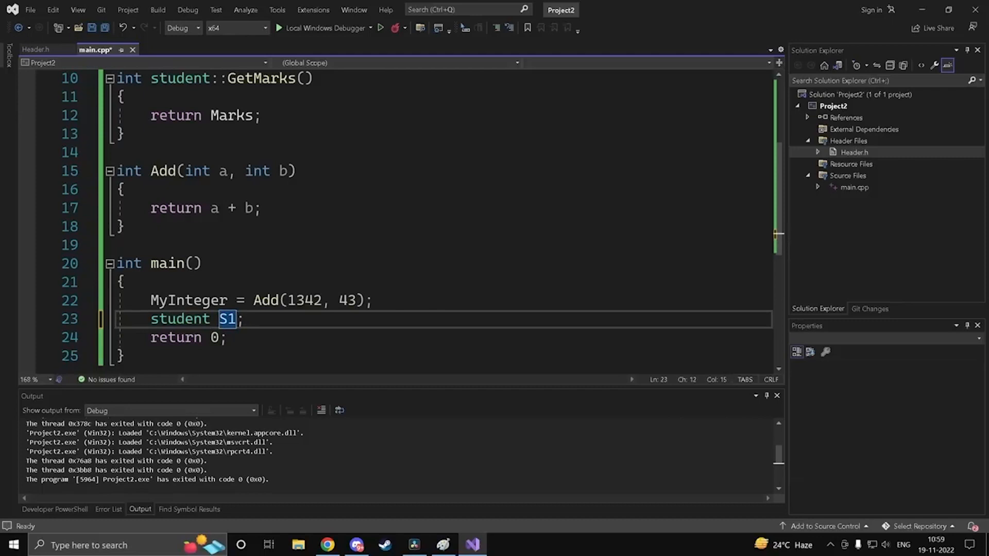
# Step: Turn the S1 declaration in main() into a student* pointer and add an equals sign after S1
pyautogui.press('Left')
pyautogui.press('Left')
pyautogui.press('Left')
pyautogui.press('Left')
pyautogui.write('*')
pyautogui.press('Right')
pyautogui.press('Right')
pyautogui.press('Right')
pyautogui.write('= ')
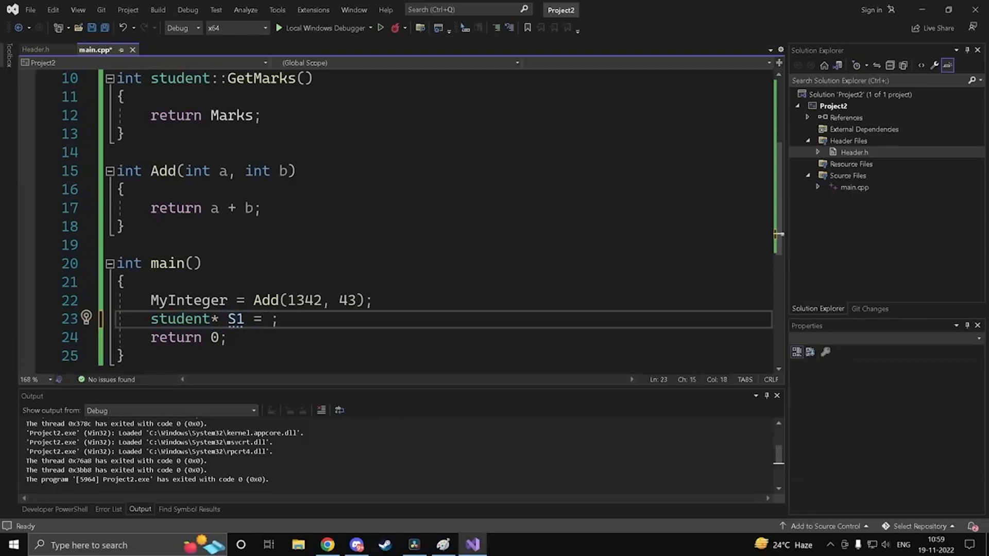
# Step: Initialise the S1 pointer with new student, end the statement with a single semicolon, and save main.cpp
pyautogui.write('new S')
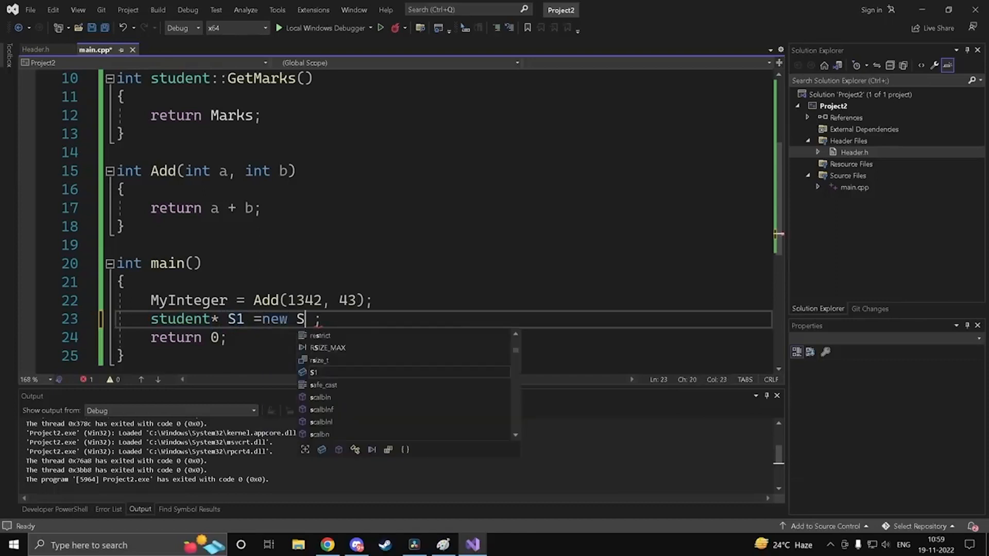
pyautogui.write('1;')
pyautogui.press('Delete')
pyautogui.press('Delete')
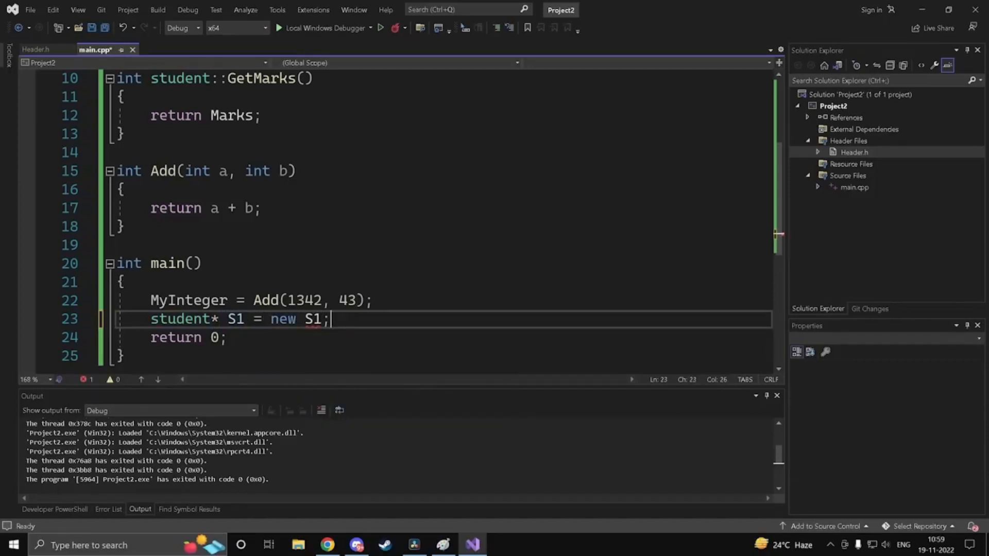
pyautogui.press('Left')
pyautogui.press('BackSpace')
pyautogui.press('BackSpace')
pyautogui.write('str')
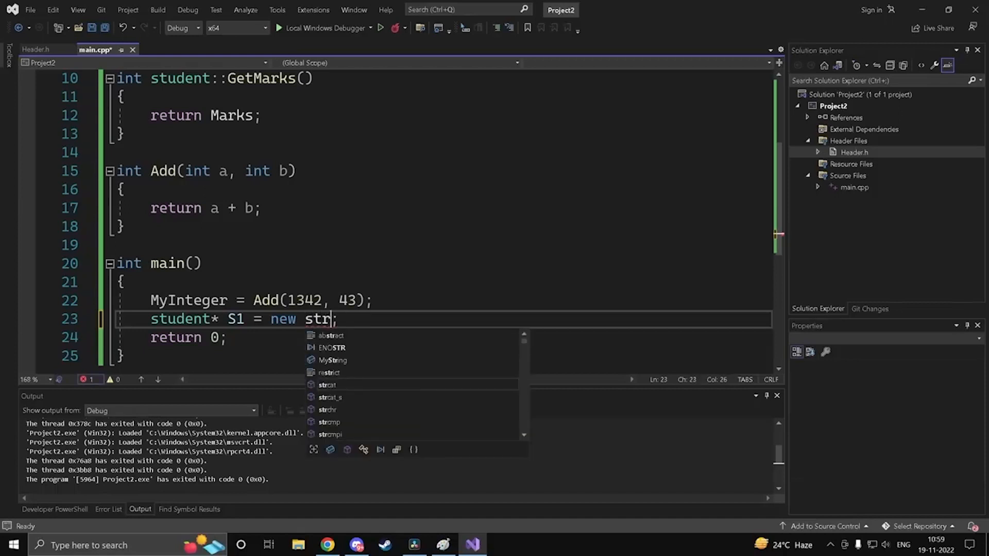
pyautogui.press('BackSpace')
pyautogui.write('d')
pyautogui.press('BackSpace')
pyautogui.write('udent')
pyautogui.press('End')
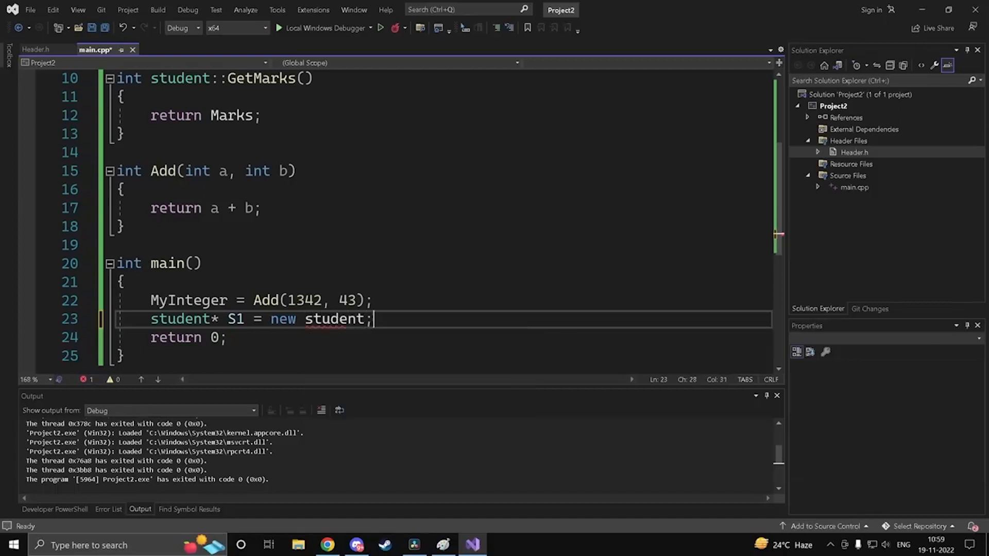
pyautogui.hotkey('ctrl', 's')
# Step: Insert an empty line between the student* S1 declaration and return 0
pyautogui.press('Return')
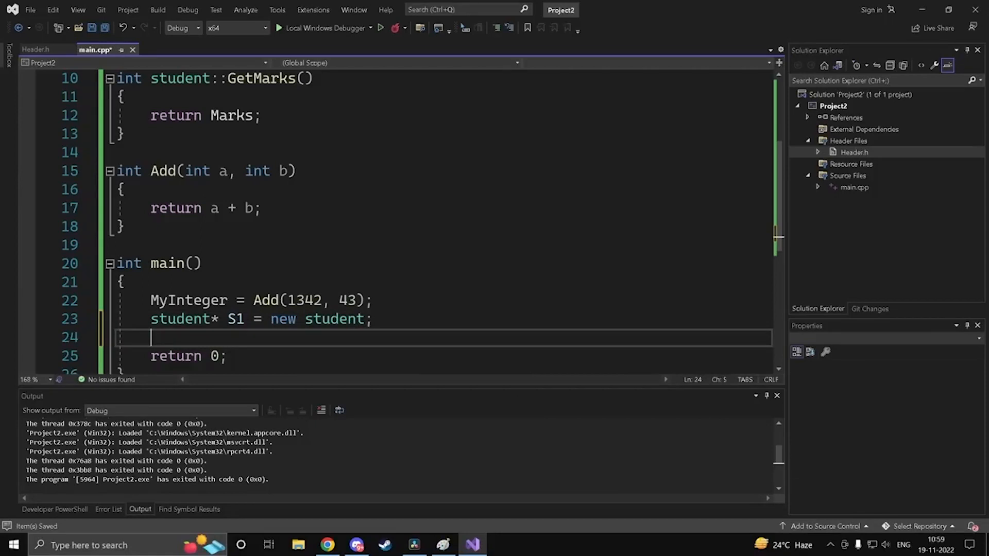
pyautogui.click(307, 319)
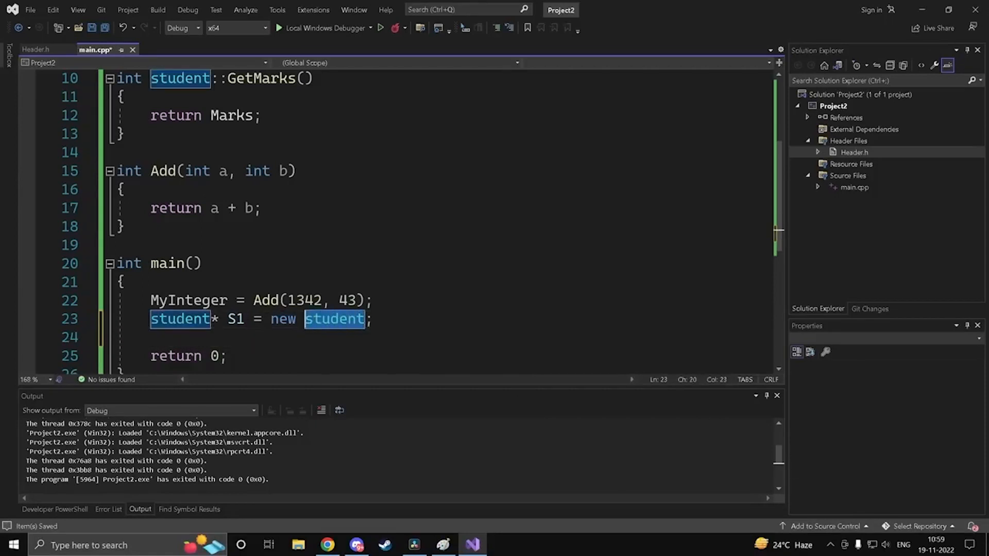
pyautogui.press('Down')
pyautogui.doubleClick(235, 319)
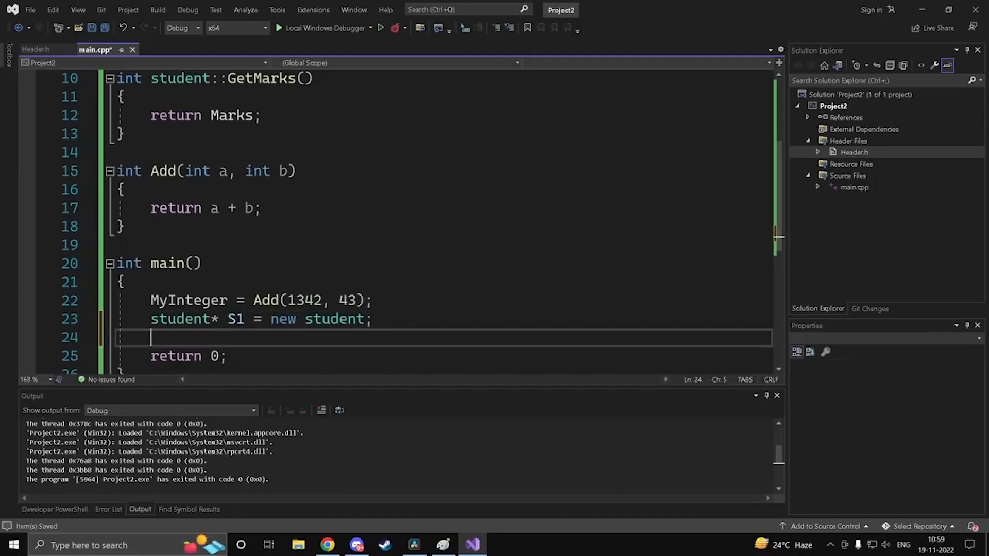
pyautogui.doubleClick(236, 319)
pyautogui.click(151, 338)
pyautogui.click(212, 319)
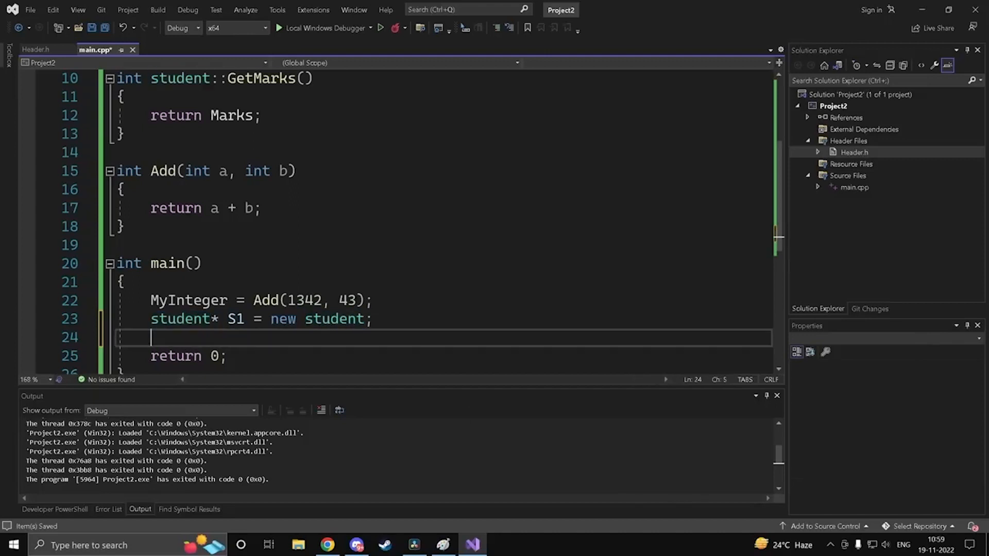
# Step: Add the call S1->GetMarks(); on a new line before return 0 in main() and save main.cpp
pyautogui.click(211, 319)
pyautogui.press('Return')
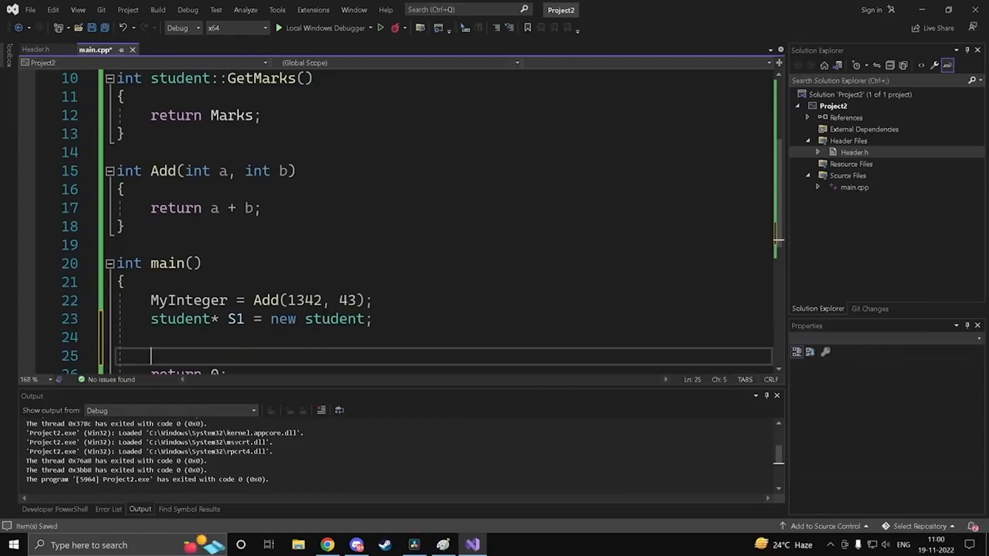
pyautogui.scroll(-1, 391, 221)
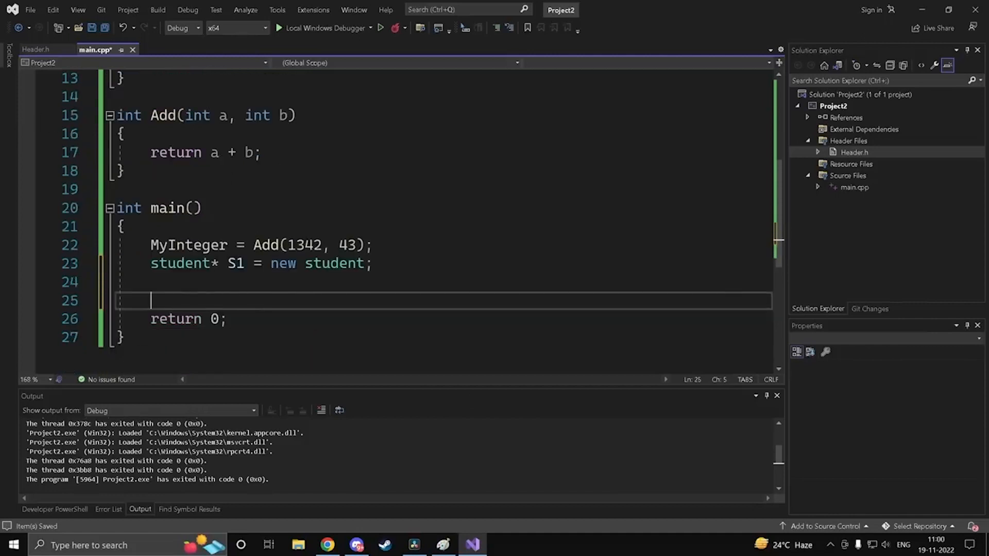
pyautogui.write('S1')
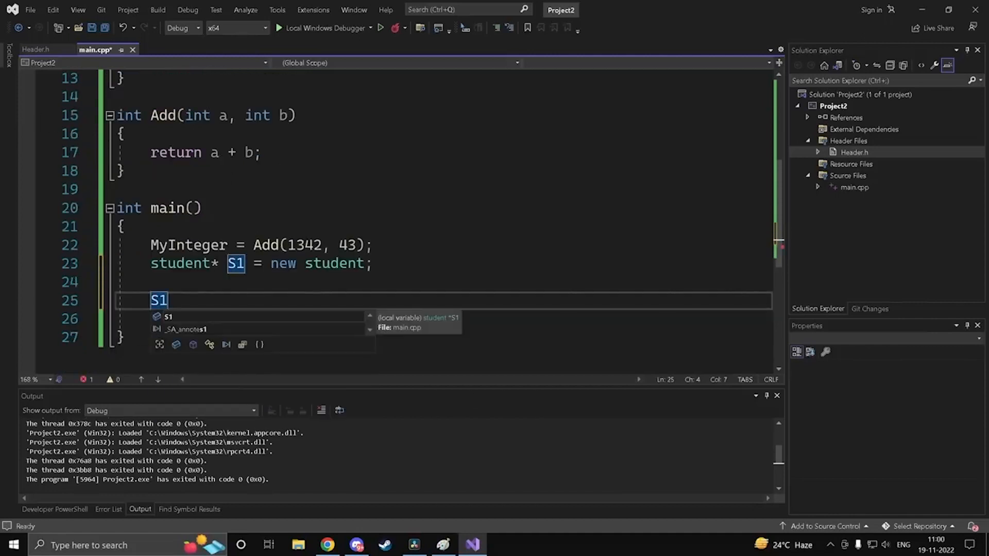
pyautogui.press('Escape')
pyautogui.write('.')
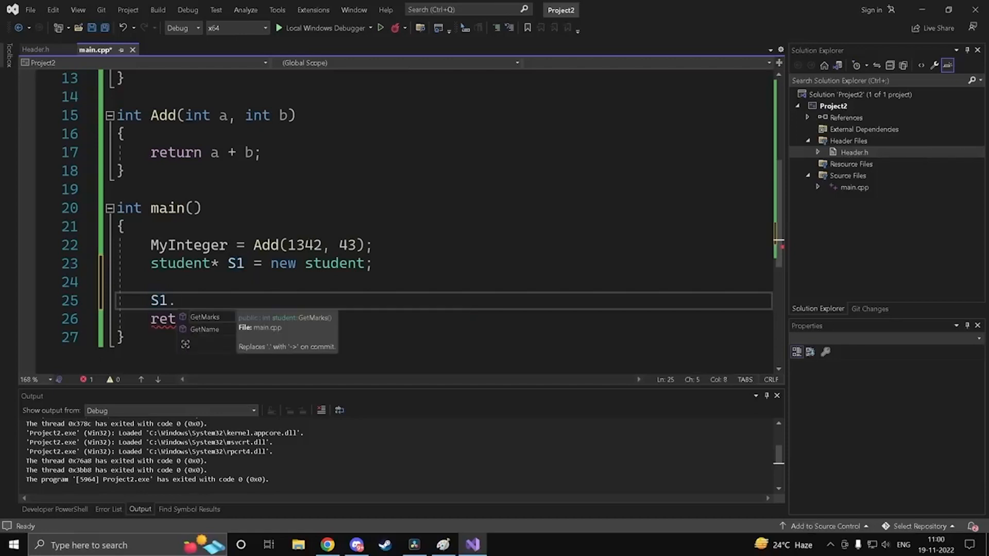
pyautogui.press('Tab')
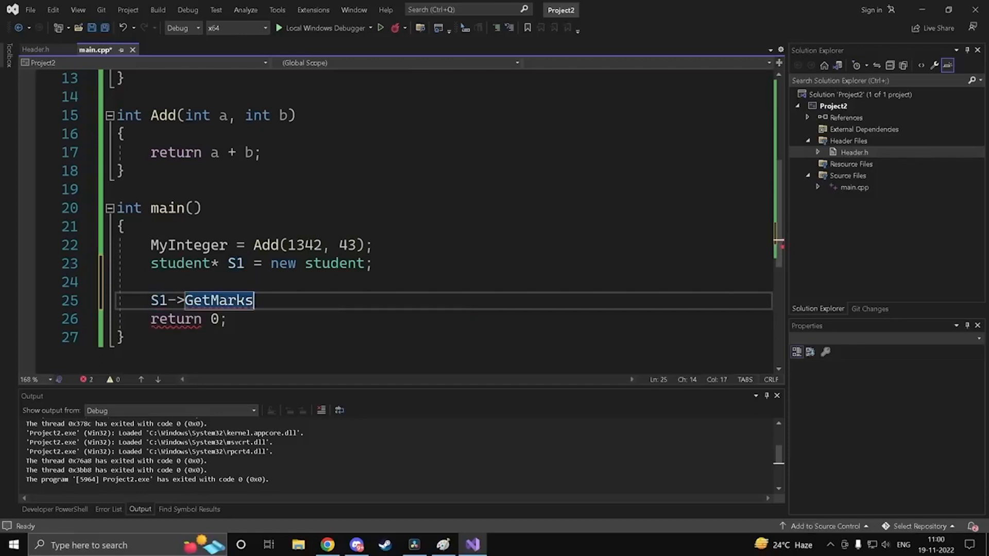
pyautogui.write('();')
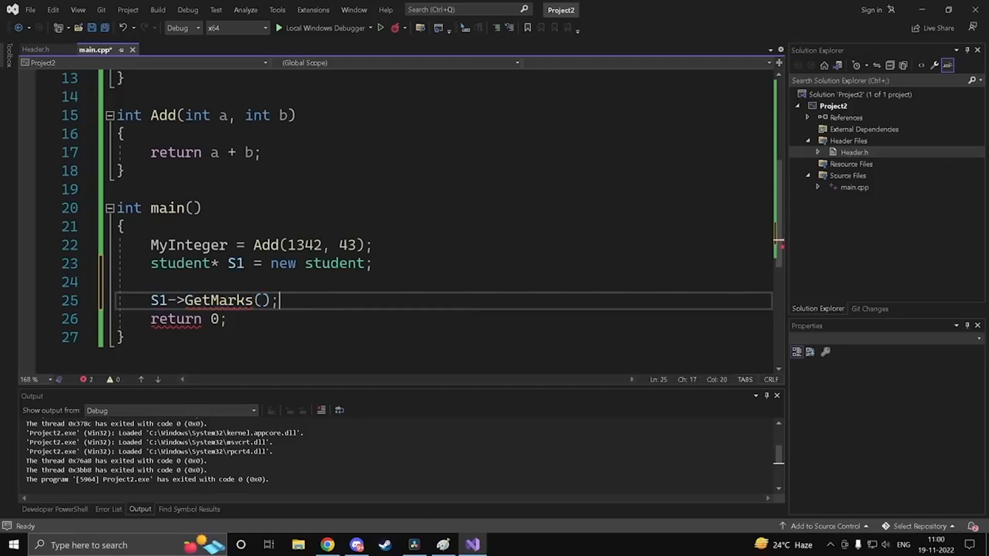
pyautogui.hotkey('ctrl', 's')
# Step: Insert an empty line after the S1->GetMarks() call and place the cursor on the blank line above it
pyautogui.click(201, 300)
pyautogui.click(168, 300)
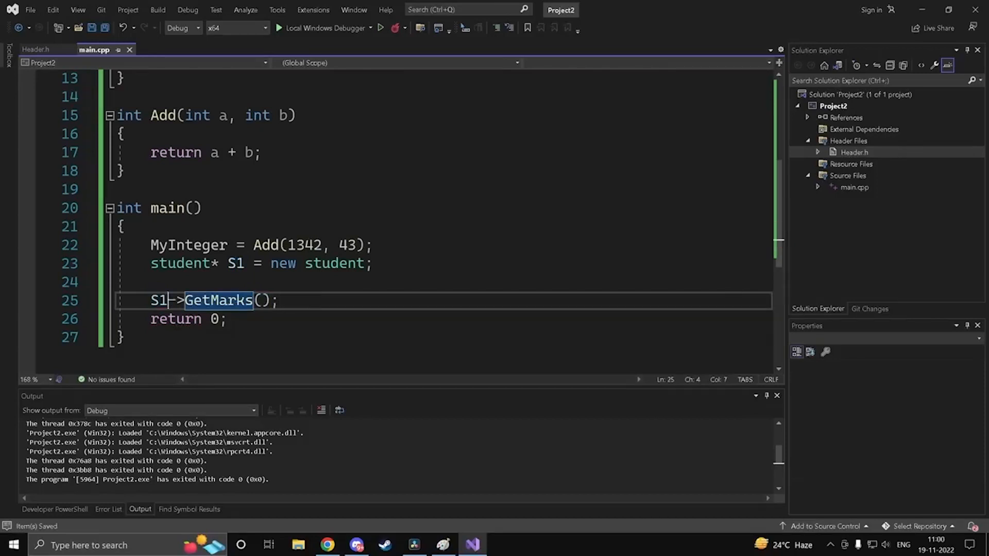
pyautogui.click(280, 301)
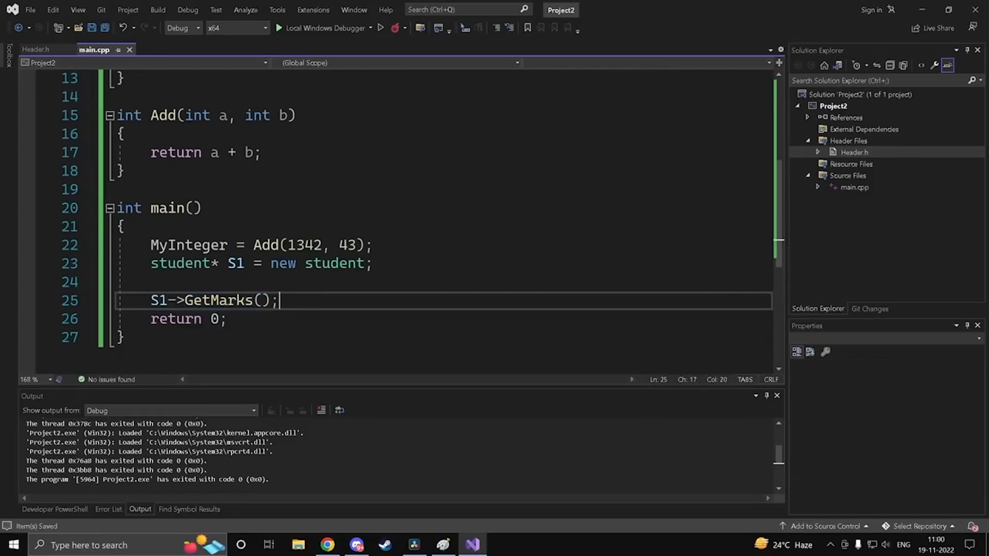
pyautogui.press('Return')
pyautogui.click(151, 283)
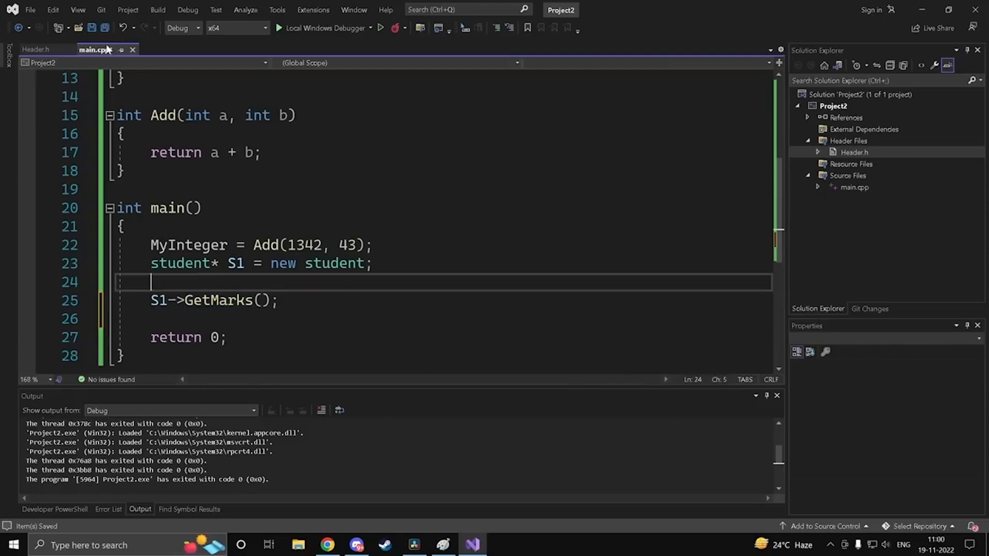
# Step: In Header.h, start a public void SetMarks() function in the student class below GetMarks()
pyautogui.click(36, 50)
pyautogui.click(355, 319)
pyautogui.press('Down')
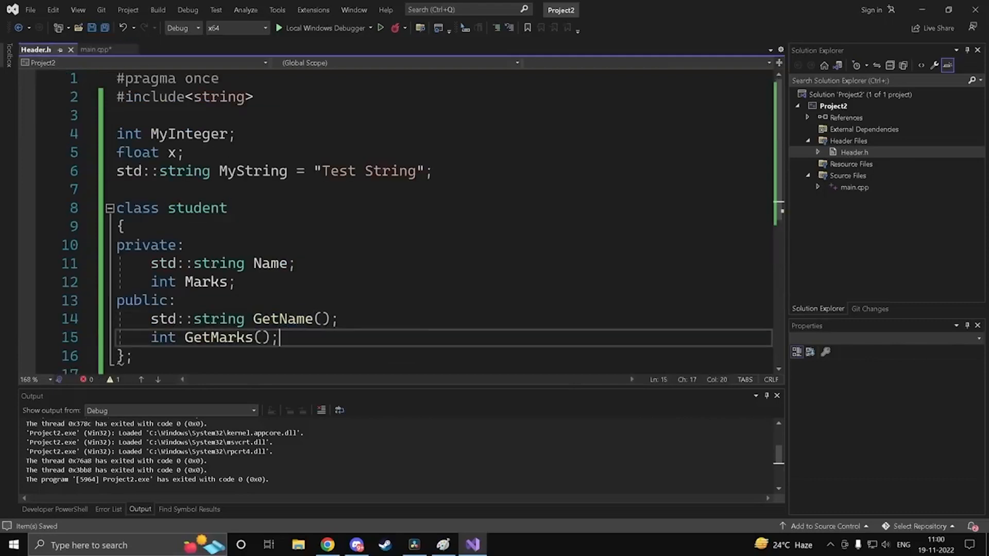
pyautogui.press('Return')
pyautogui.scroll(-2, 356, 319)
pyautogui.write('void')
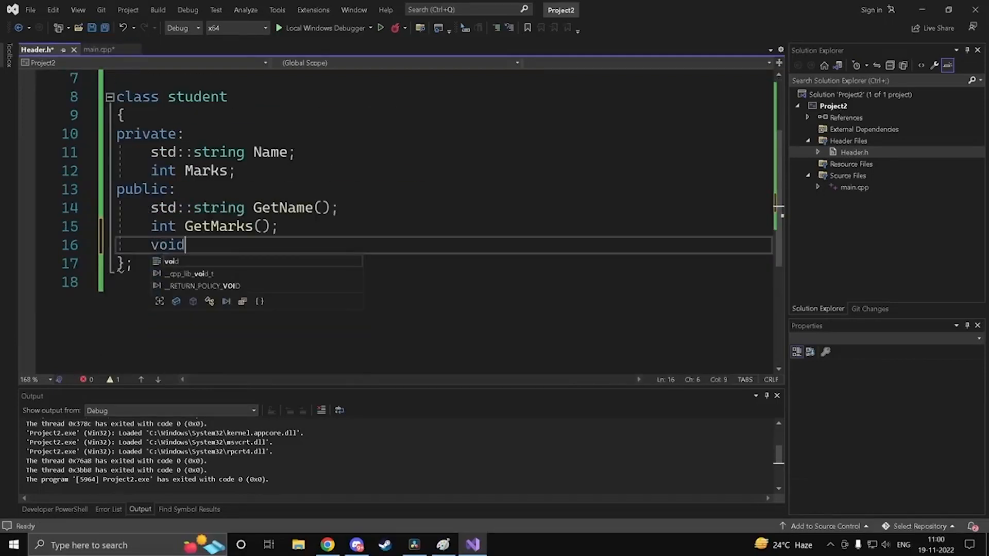
pyautogui.write(' SetMarks(')
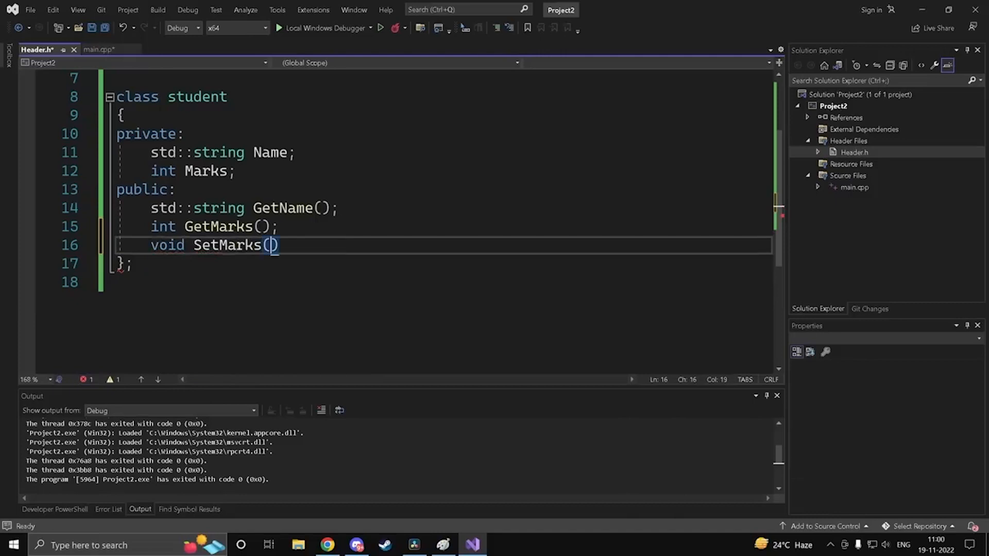
# Step: Give SetMarks the parameter int Marks and add an empty body in braces below it
pyautogui.write('int')
pyautogui.press('BackSpace')
pyautogui.press('BackSpace')
pyautogui.press('BackSpace')
pyautogui.write('int MArks)')
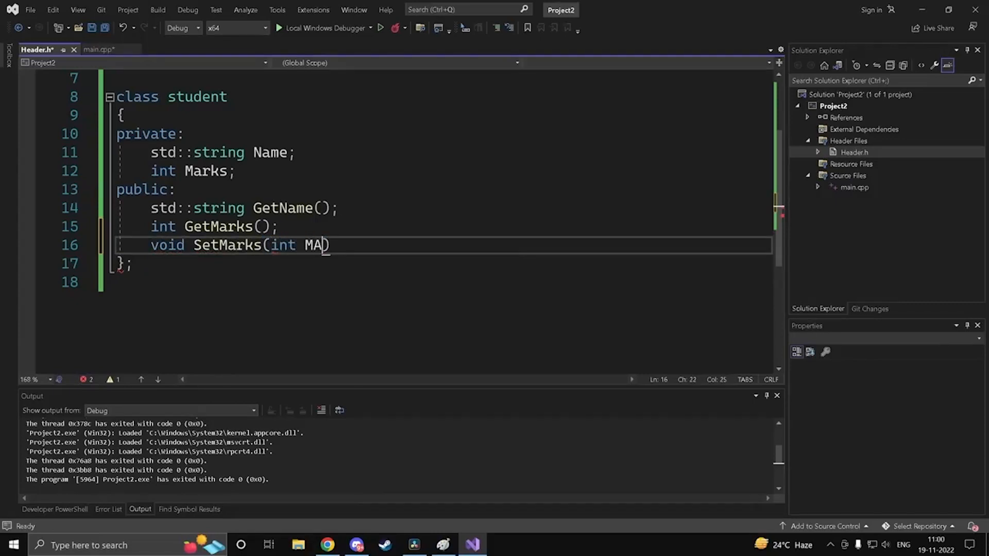
pyautogui.press('Left')
pyautogui.hotkey('ctrl', 'shift', 'Left')
pyautogui.write('Marks')
pyautogui.press('End')
pyautogui.press('Return')
pyautogui.write('{')
pyautogui.press('Return')
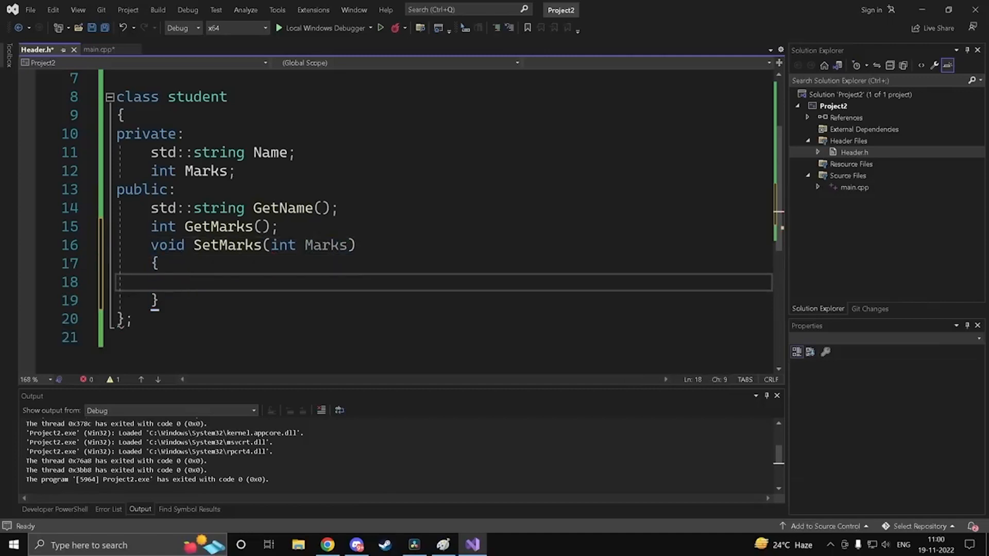
# Step: Enter the variable name Marks inside the SetMarks body, with only its first letter capitalised
pyautogui.write('MArks')
pyautogui.press('Left')
pyautogui.press('Left')
pyautogui.press('Left')
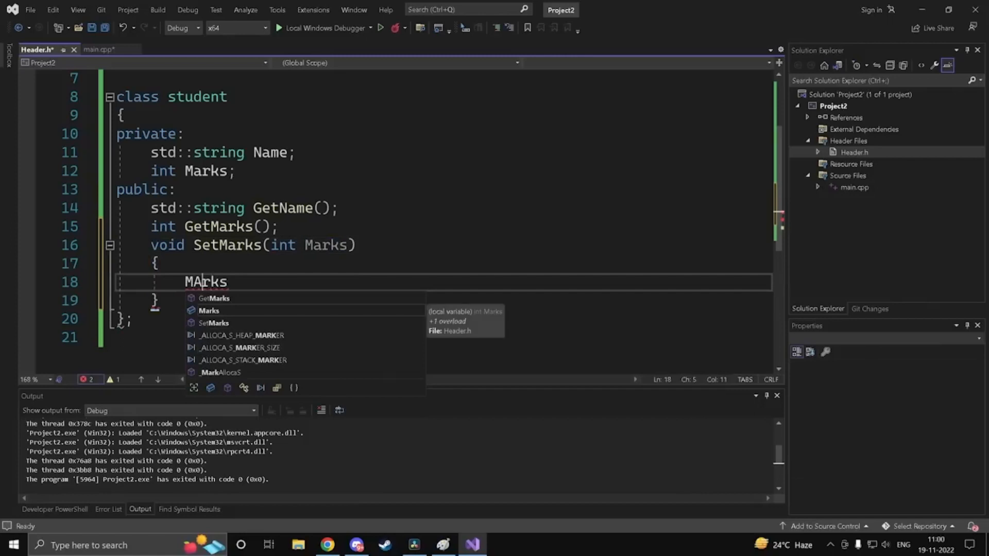
pyautogui.press('BackSpace')
pyautogui.write('a')
pyautogui.press('Right')
pyautogui.press('Right')
pyautogui.press('Right')
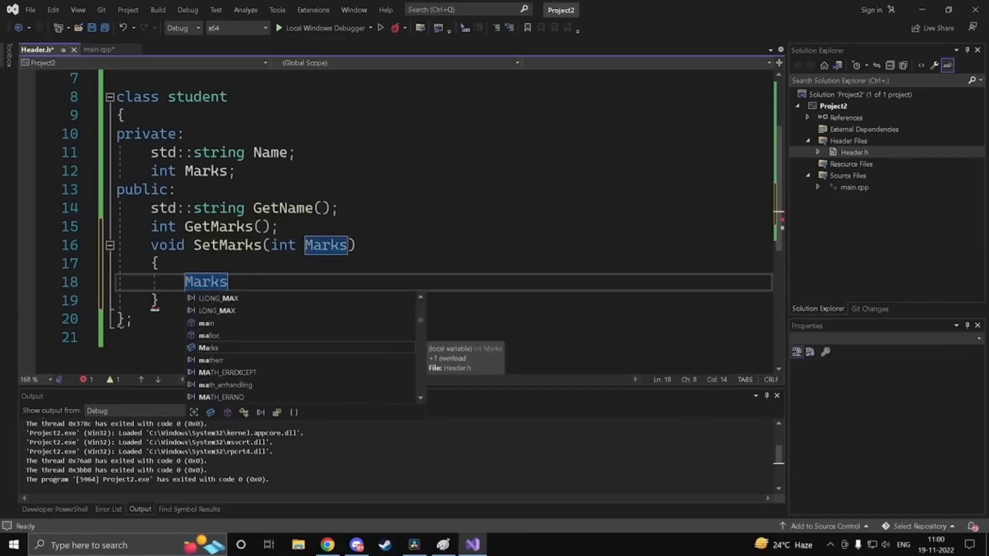
# Step: Rename the SetMarks parameter to lowercase marks
pyautogui.click(309, 247)
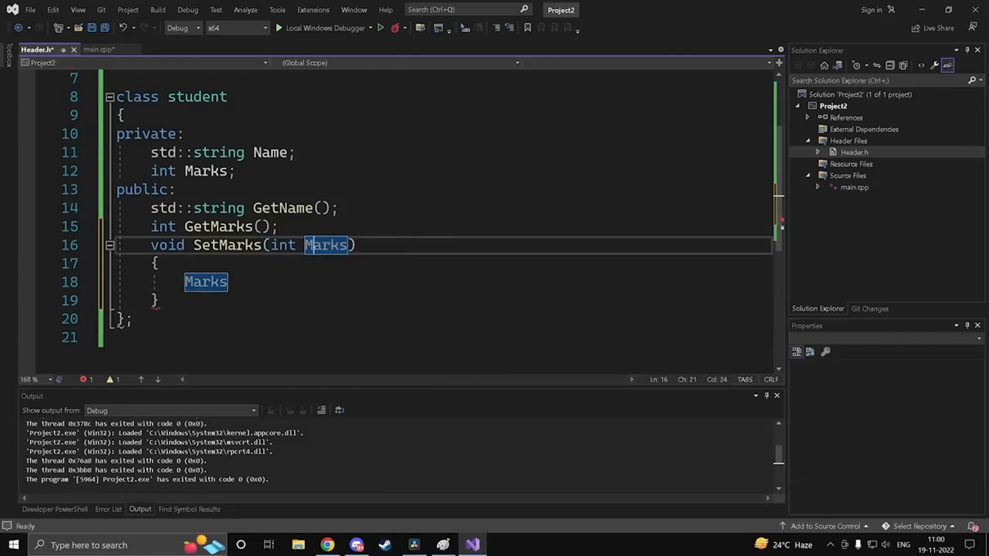
pyautogui.press('Delete')
pyautogui.write('m')
# Step: Complete the SetMarks body statement as Marks = marks; and save Header.h
pyautogui.click(228, 281)
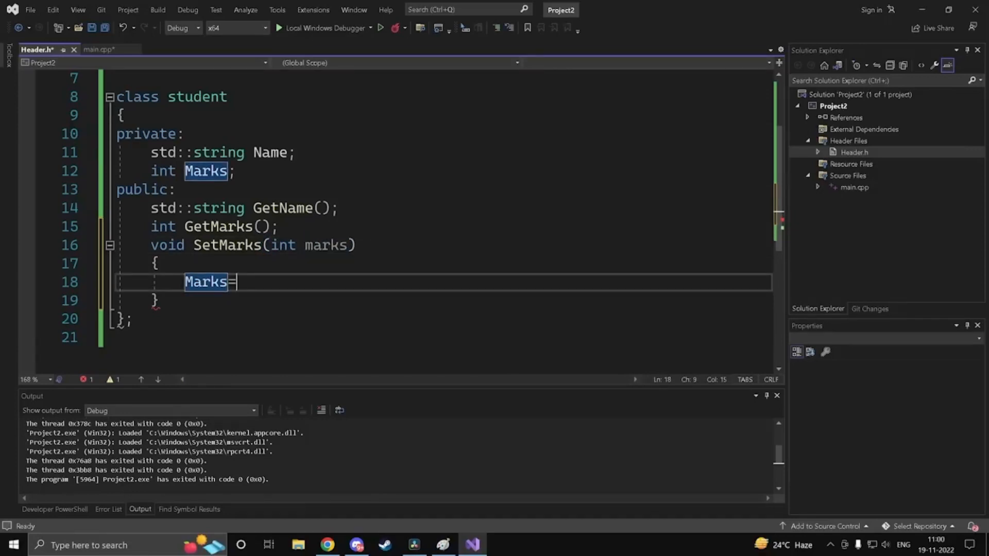
pyautogui.write('=marsk')
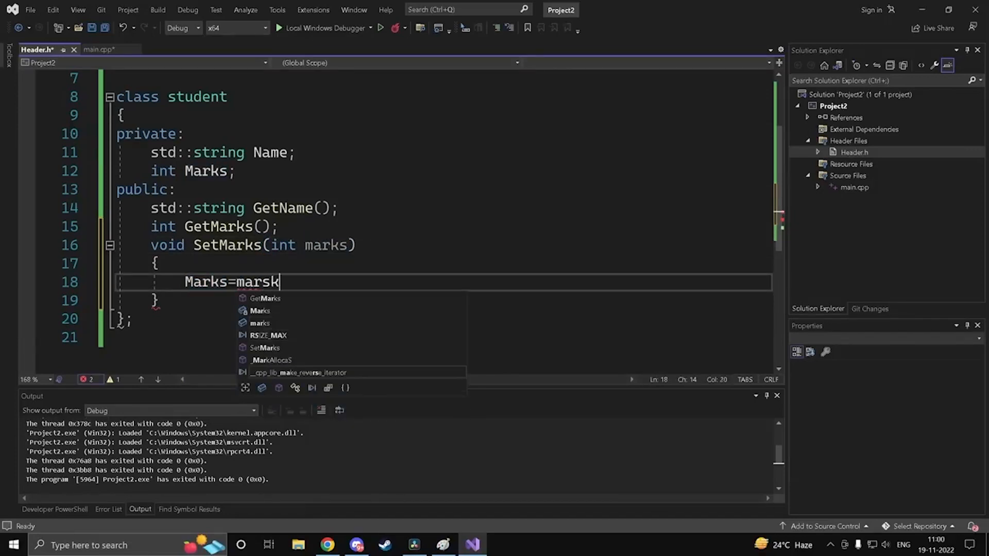
pyautogui.press('BackSpace')
pyautogui.press('BackSpace')
pyautogui.write('ks;')
pyautogui.hotkey('ctrl', 's')
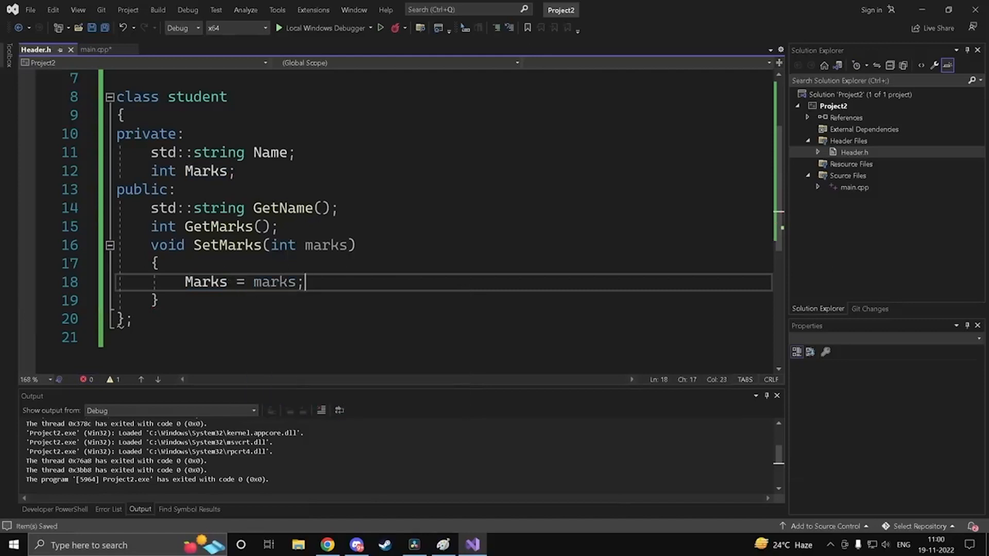
pyautogui.press('Down')
# Step: In main.cpp, add S1->SetMarks(56); on the line above the GetMarks() call and save the file
pyautogui.click(95, 49)
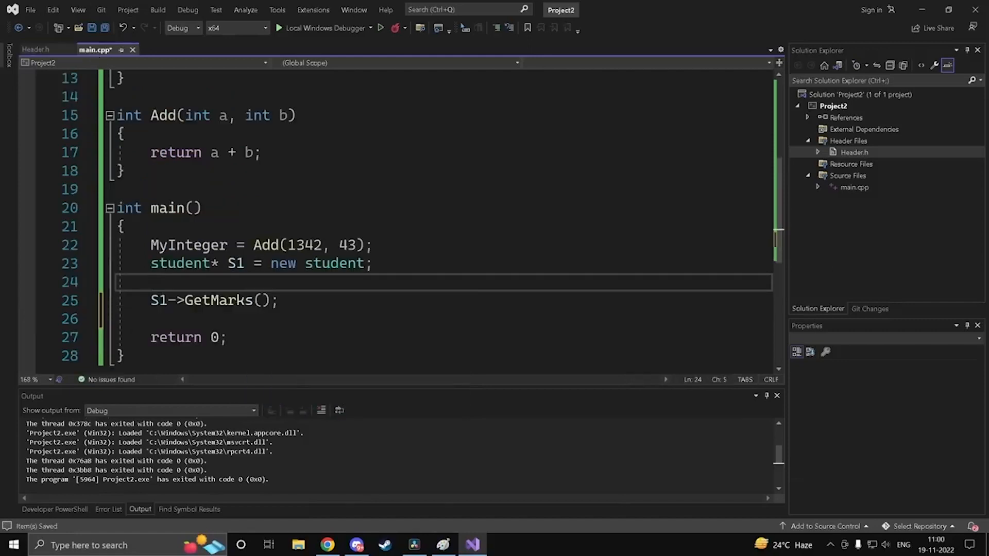
pyautogui.write('S1.')
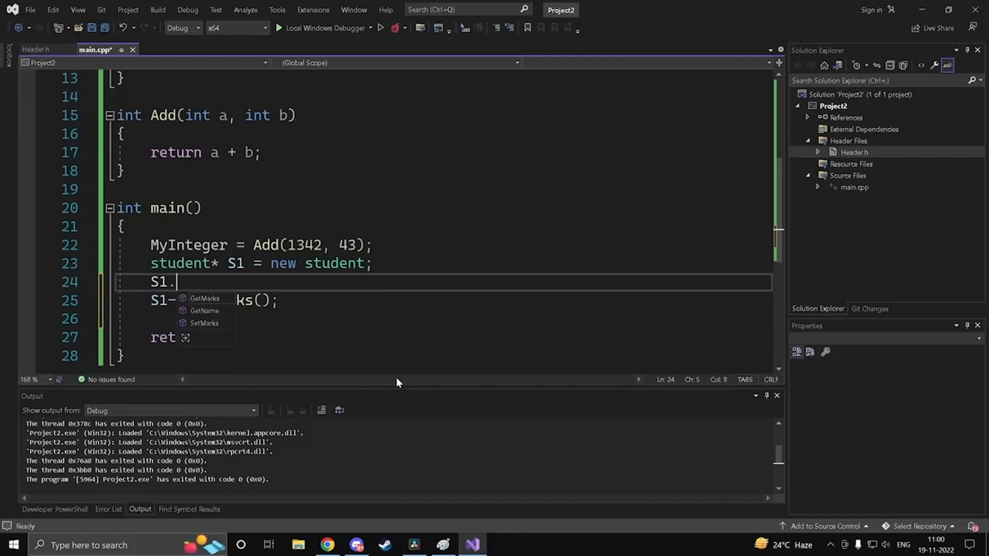
pyautogui.press('Down')
pyautogui.press('Down')
pyautogui.press('Return')
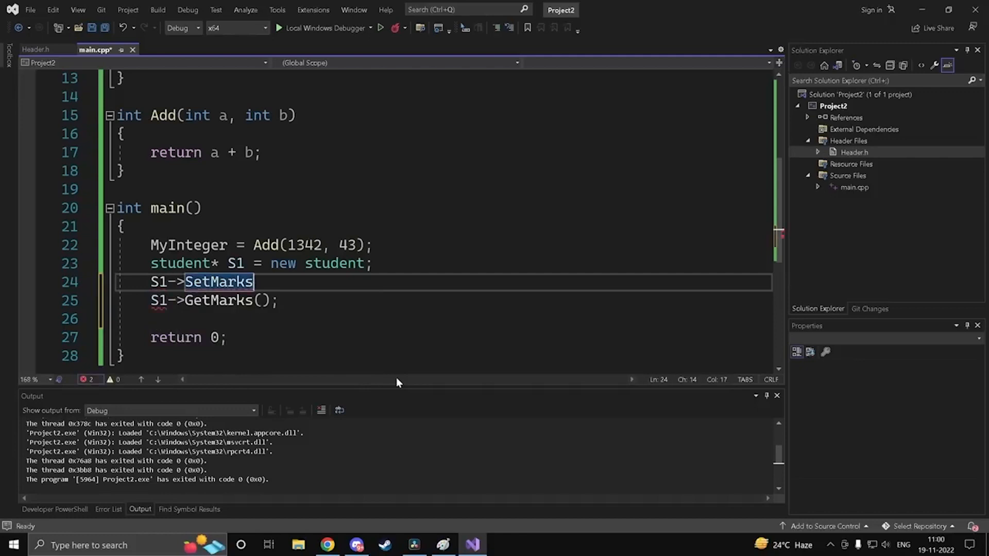
pyautogui.write('(')
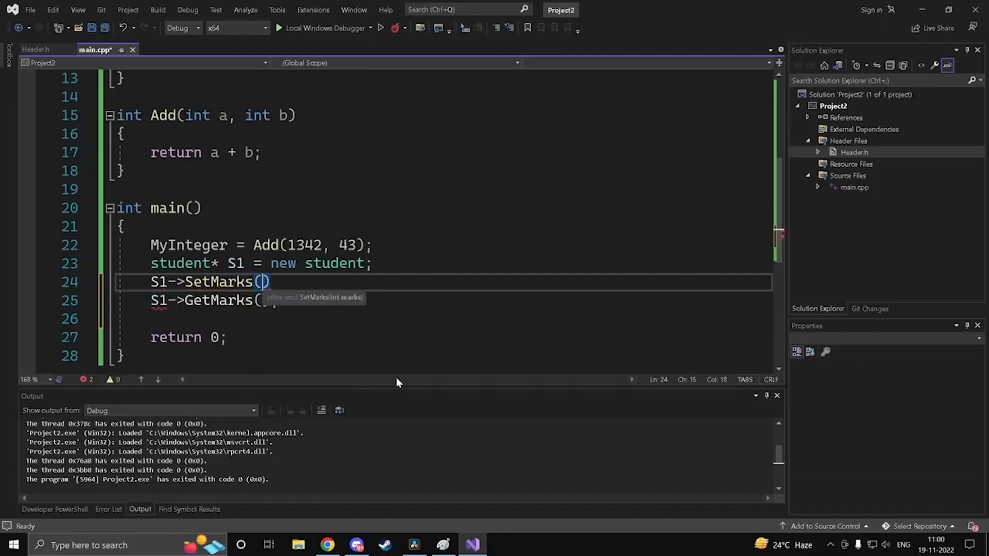
pyautogui.write('56)')
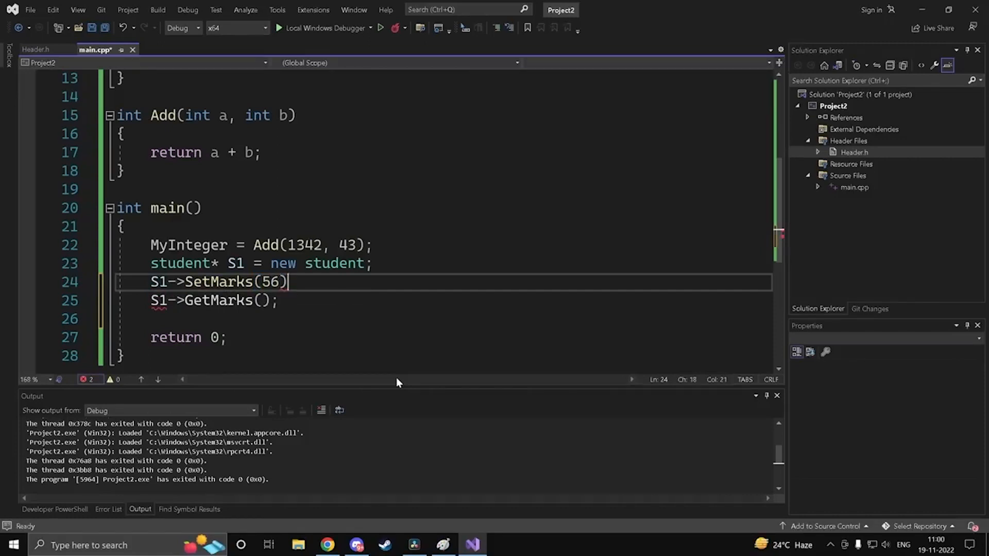
pyautogui.write(';')
pyautogui.hotkey('ctrl', 's')
pyautogui.press('Down')
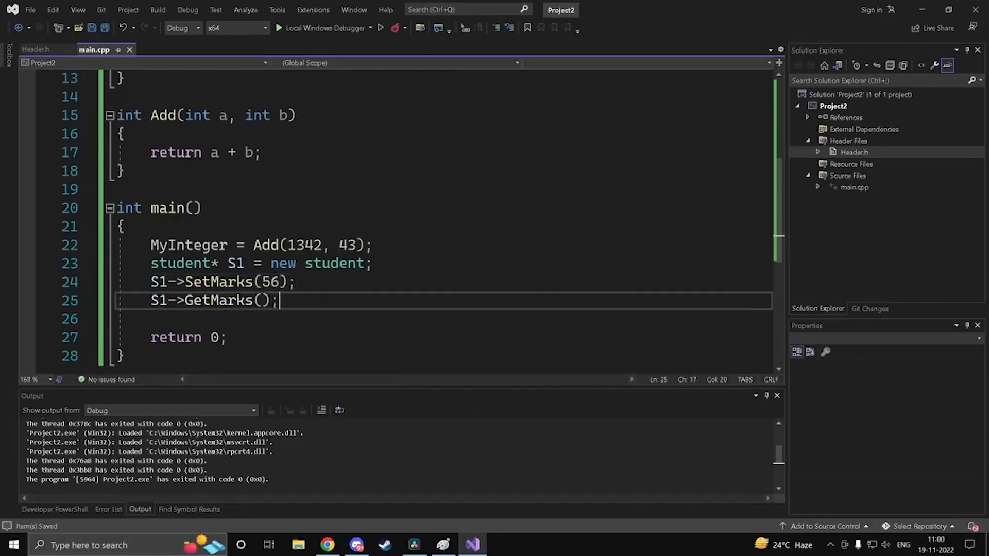
# Step: Put std::cout<< in front of S1->GetMarks() in main() to print the marks
pyautogui.click(152, 300)
pyautogui.write('s')
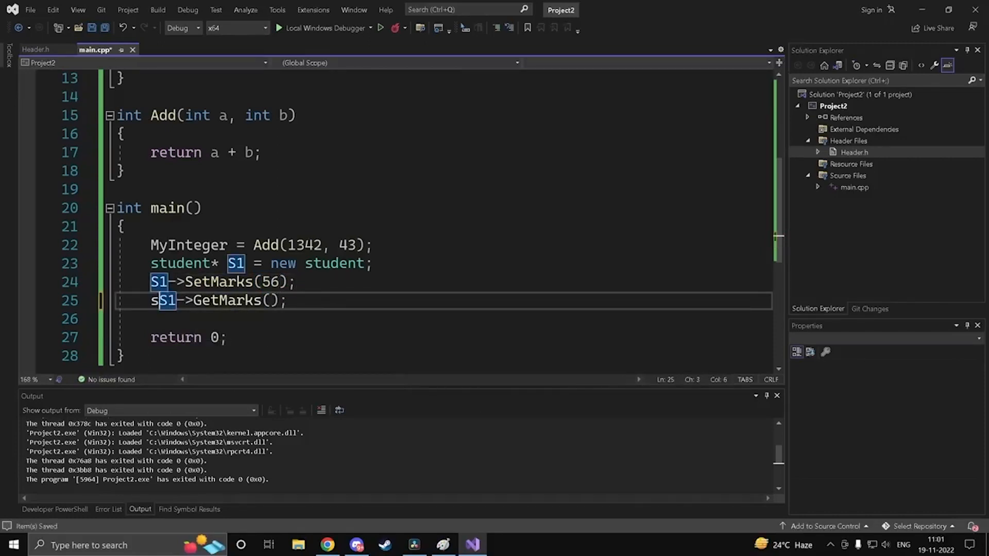
pyautogui.write('td::cout<<')
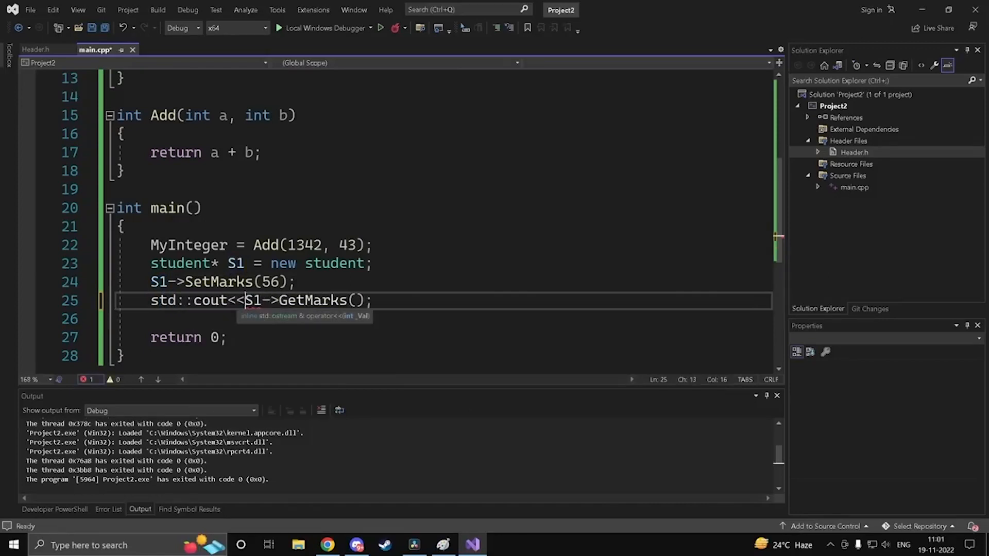
pyautogui.press('Right')
pyautogui.press('Right')
pyautogui.press('Right')
pyautogui.press('Right')
pyautogui.press('Right')
pyautogui.press('Right')
pyautogui.press('Right')
pyautogui.press('Right')
pyautogui.press('Right')
pyautogui.press('Right')
pyautogui.press('Right')
pyautogui.press('Right')
pyautogui.press('Right')
pyautogui.press('Right')
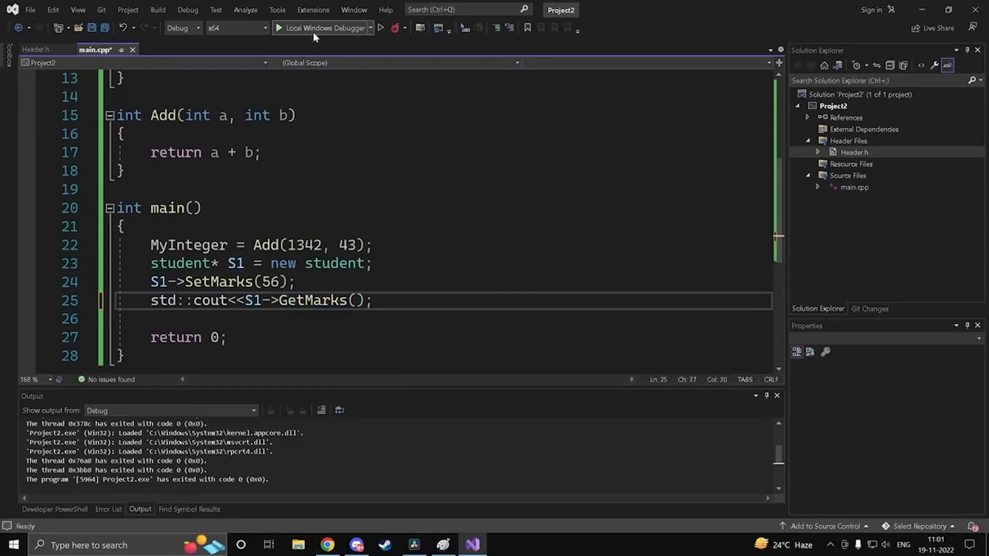
# Step: Run the program with the local Windows debugger, enlarge the console text to read the output, and close the console
pyautogui.click(313, 29)
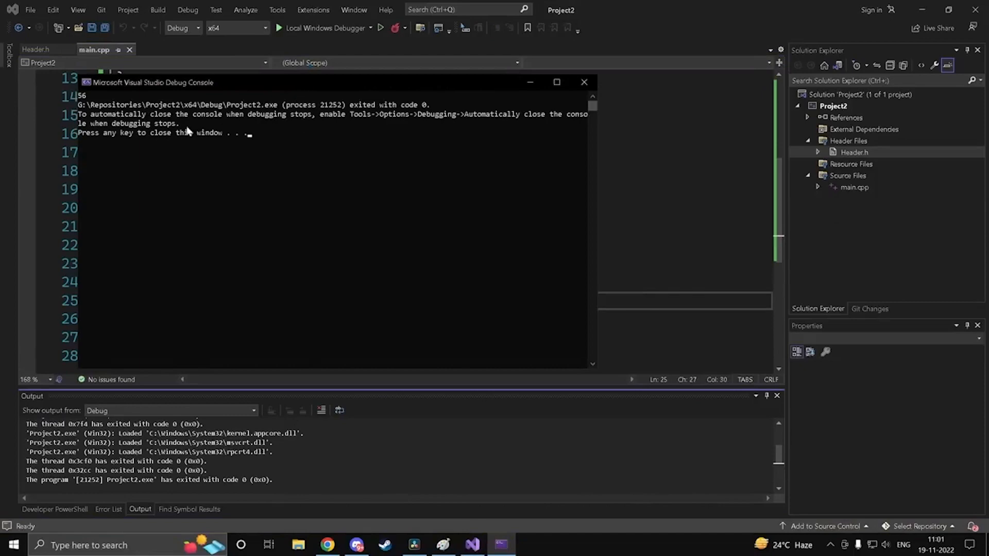
pyautogui.keyDown('ctrl'); pyautogui.scroll(5, 85, 96); pyautogui.keyUp('ctrl')
pyautogui.click(957, 82)
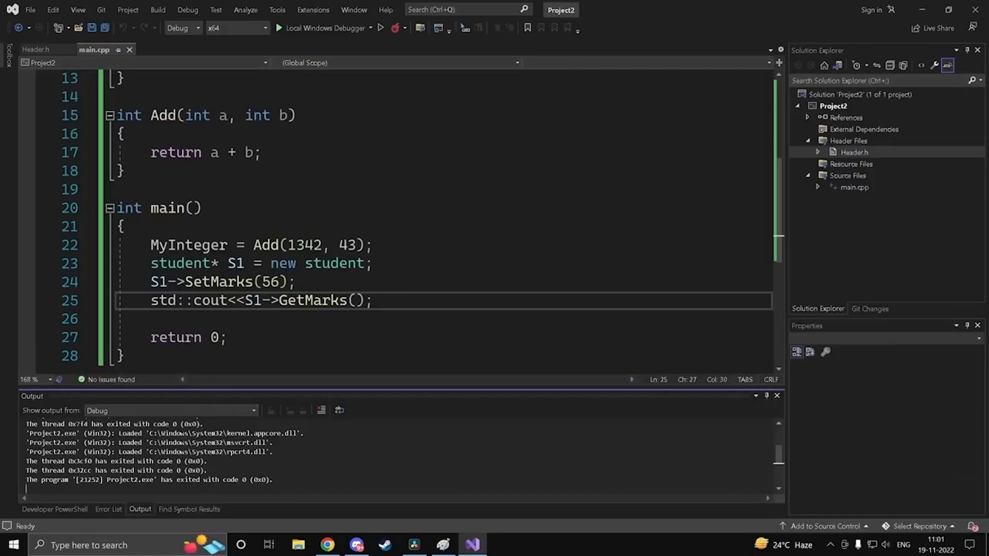
# Step: Review the S1 calls and the getter definitions in main.cpp, and bring up the student class in Header.h
pyautogui.click(374, 264)
pyautogui.click(287, 282)
pyautogui.click(220, 282)
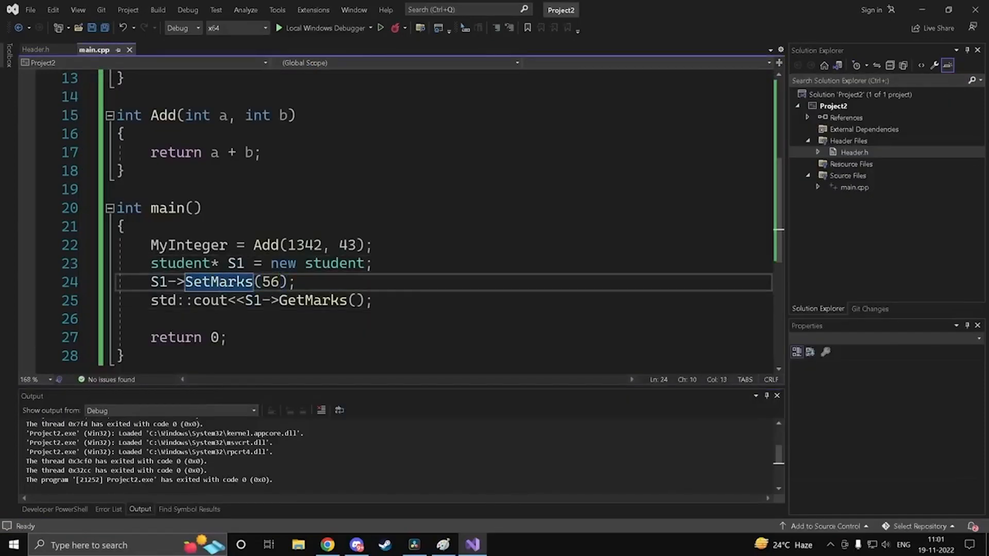
pyautogui.click(374, 301)
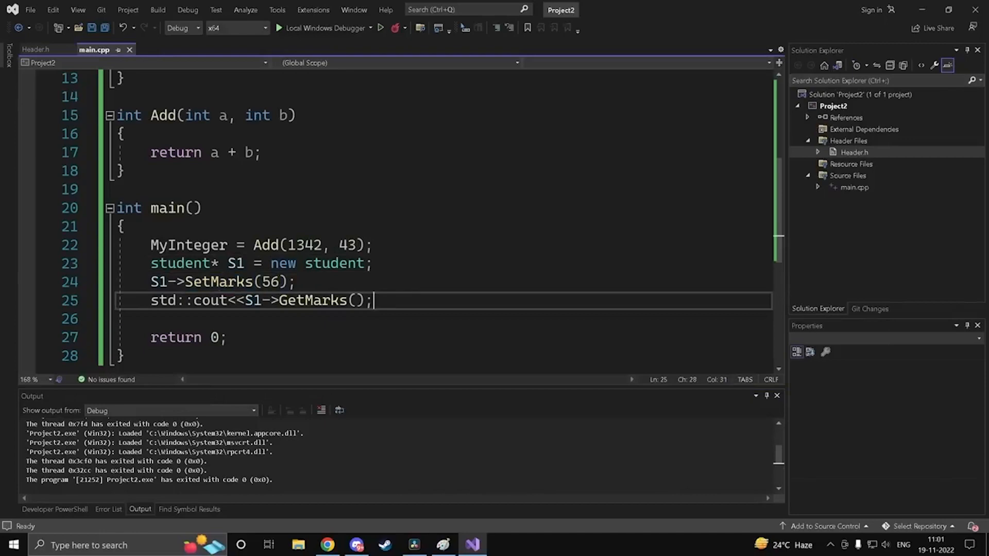
pyautogui.scroll(4, 374, 301)
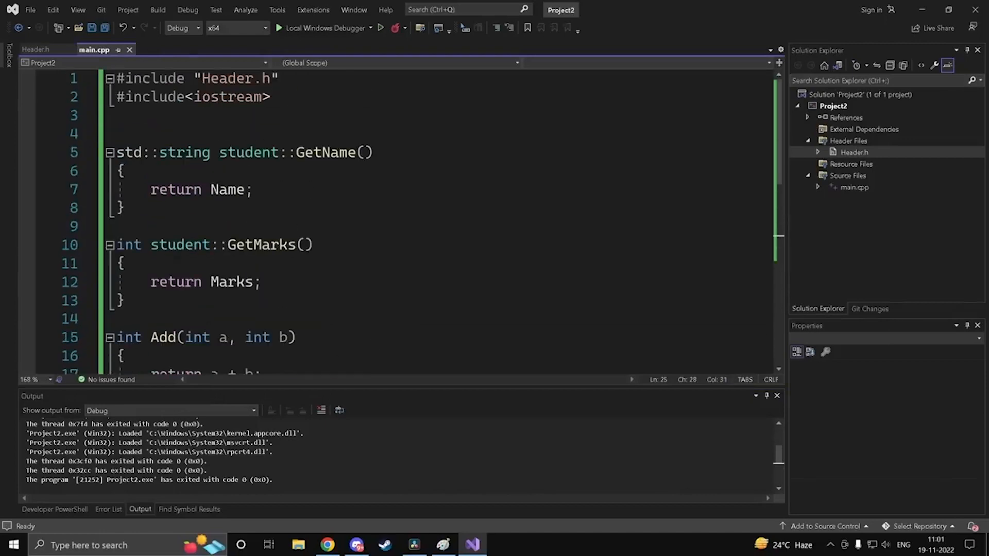
pyautogui.click(35, 49)
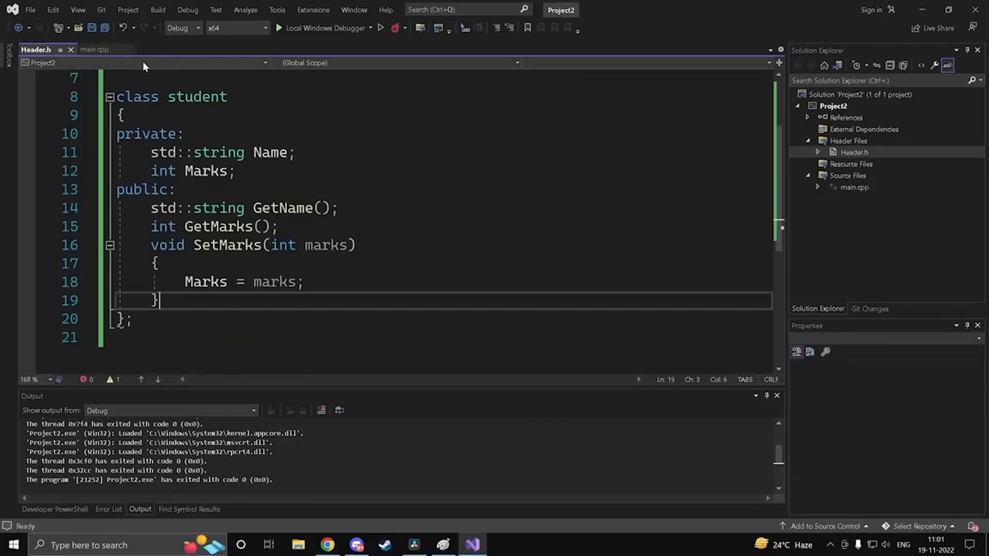
# Step: Review main() in main.cpp, examining the S1 pointer creation, the SetMarks call and the lines around return 0
pyautogui.click(94, 49)
pyautogui.scroll(-3, 391, 216)
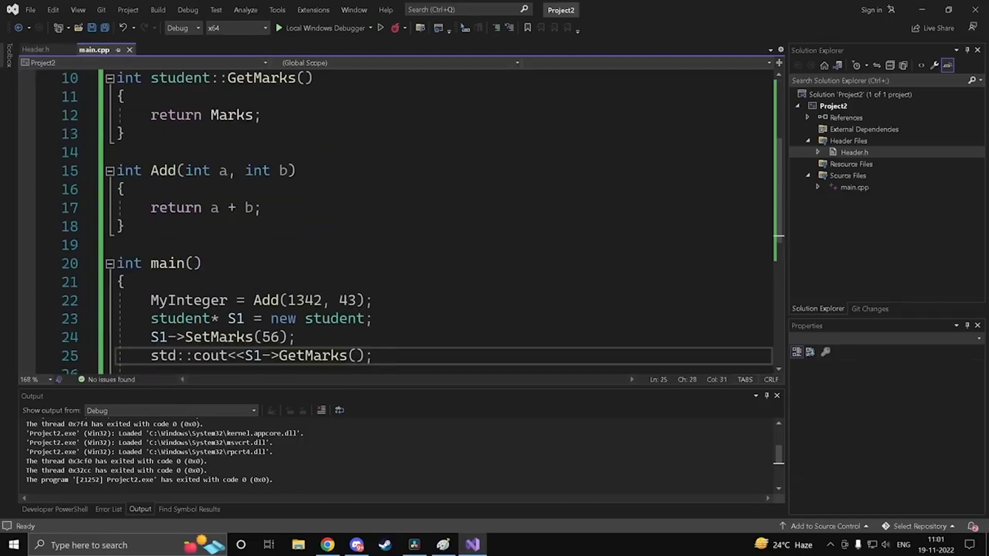
pyautogui.moveTo(150, 338); pyautogui.dragTo(297, 337)
pyautogui.click(299, 337)
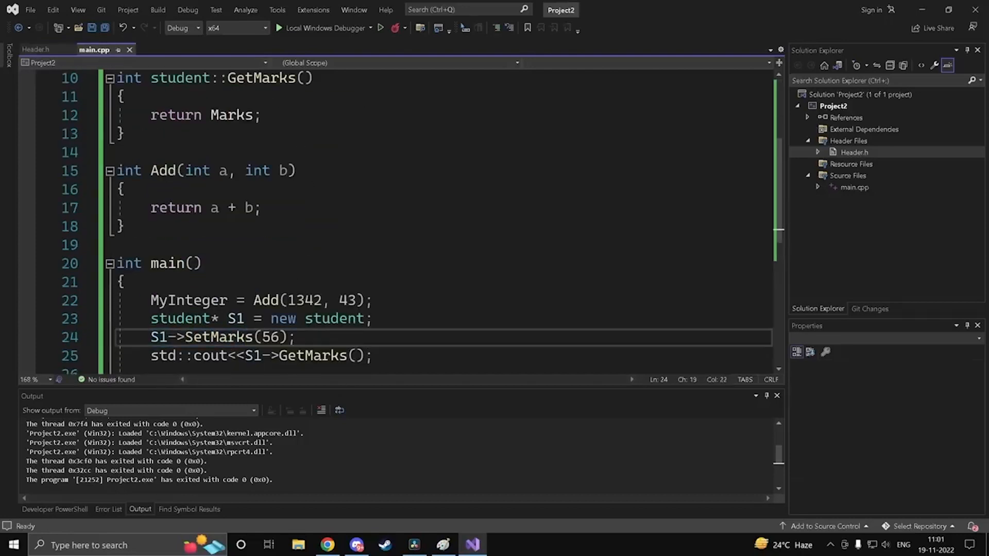
pyautogui.scroll(-2, 390, 221)
pyautogui.moveTo(373, 208); pyautogui.dragTo(150, 208)
pyautogui.click(296, 226)
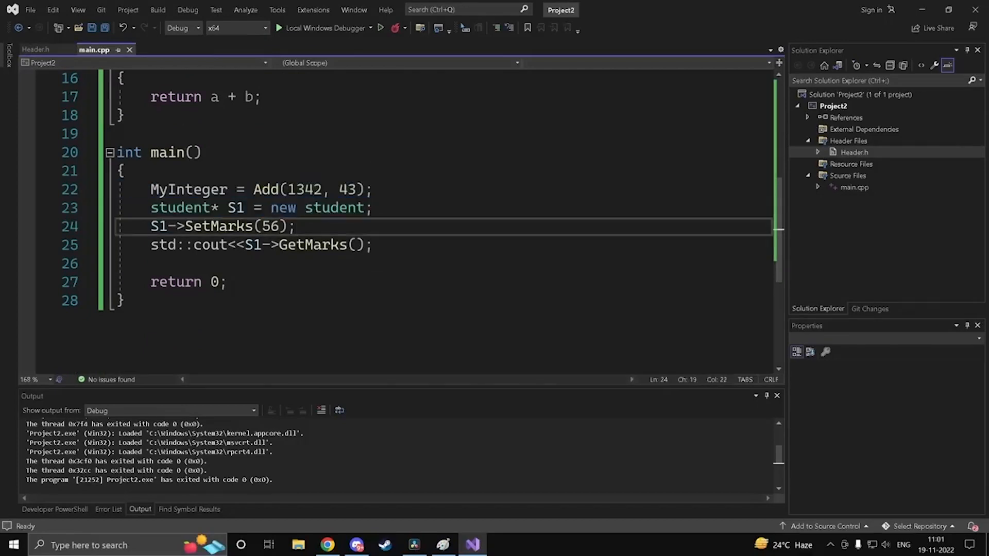
pyautogui.moveTo(373, 208); pyautogui.dragTo(150, 209)
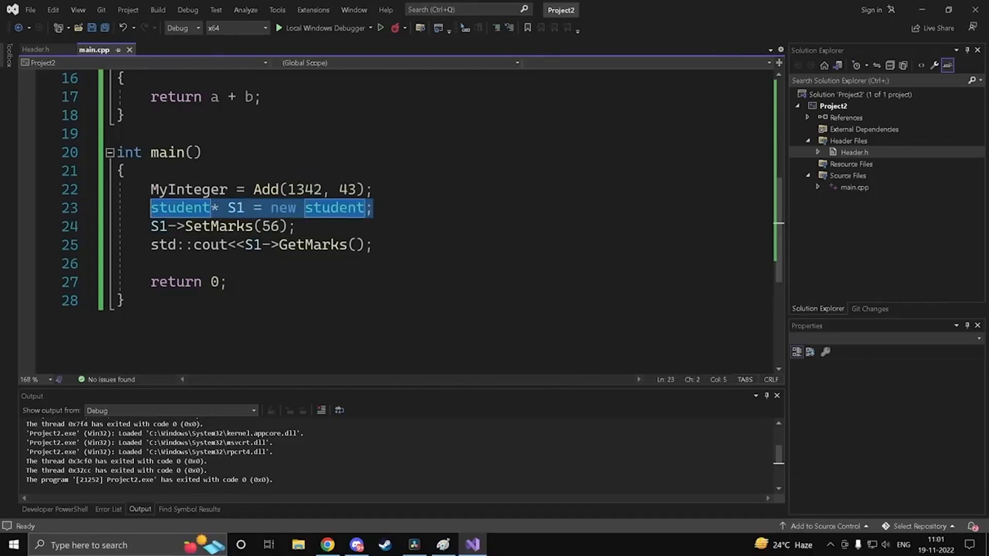
pyautogui.moveTo(151, 264); pyautogui.dragTo(227, 282)
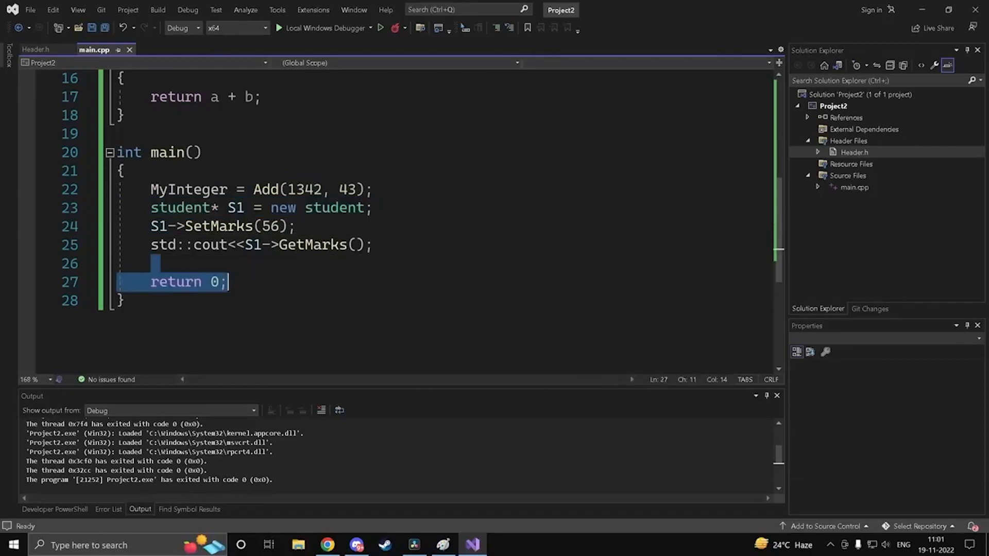
# Step: Below the std::cout line in main(), add an if statement with the condition S1->GetMarks() > 35
pyautogui.click(151, 263)
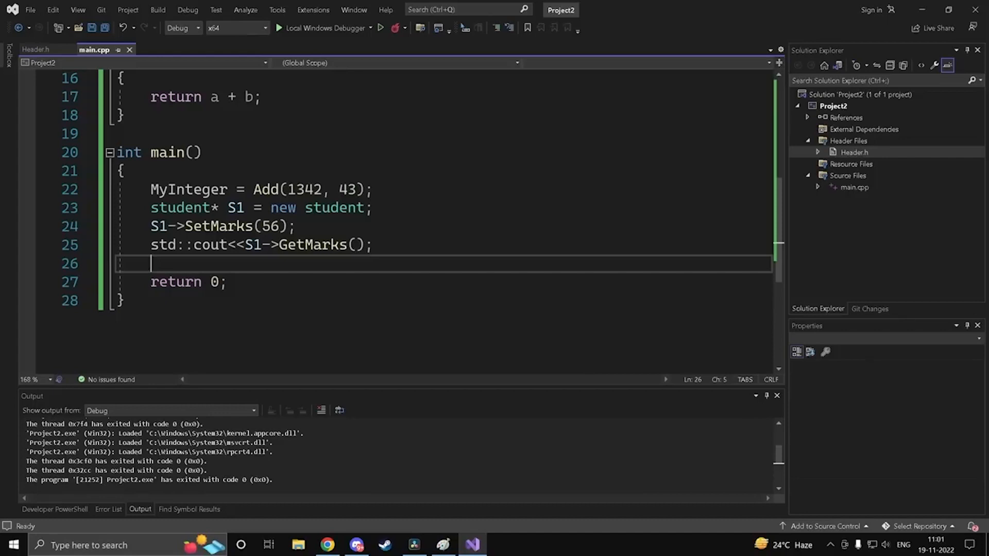
pyautogui.write('if(')
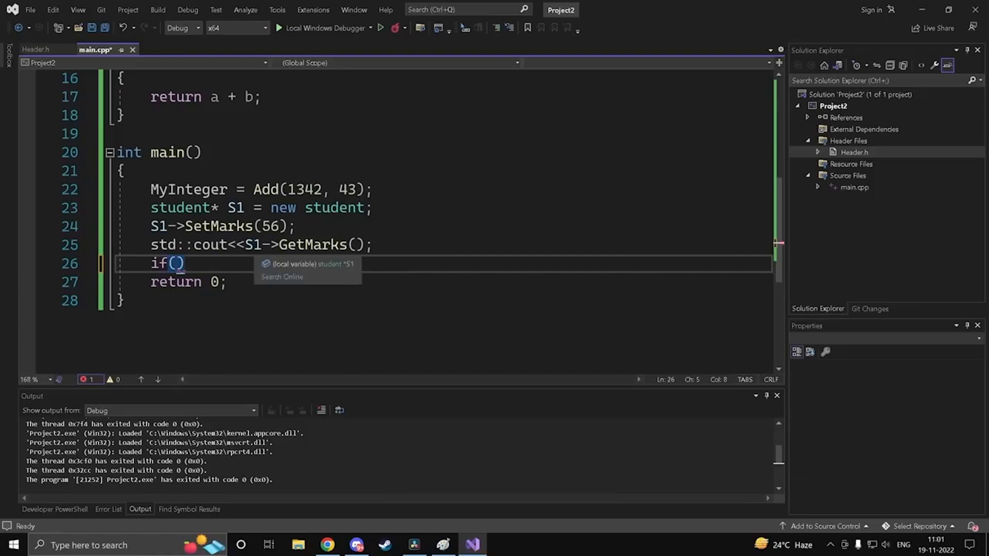
pyautogui.moveTo(245, 245); pyautogui.dragTo(348, 245)
pyautogui.hotkey('ctrl', 'c')
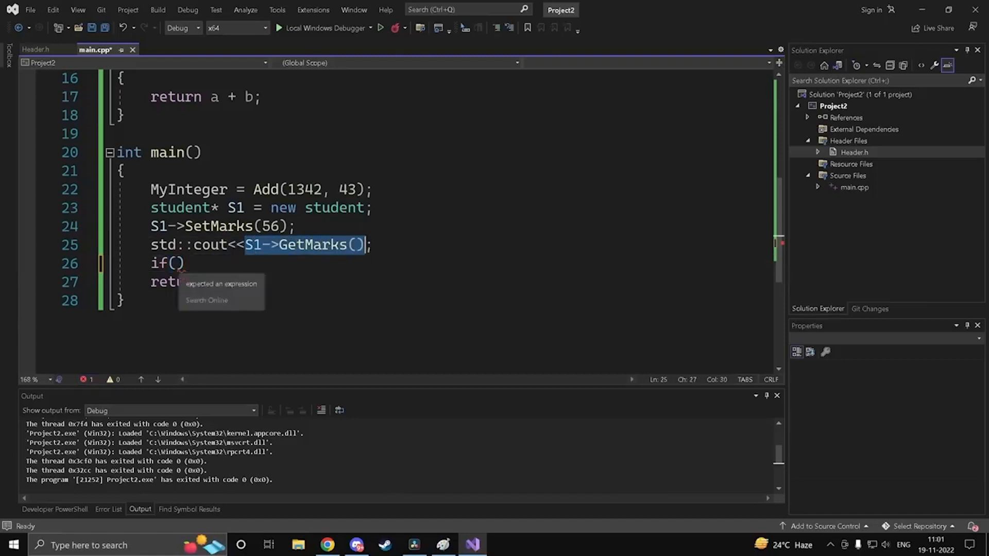
pyautogui.click(174, 263)
pyautogui.hotkey('ctrl', 'v')
pyautogui.write('()')
pyautogui.write(' >35')
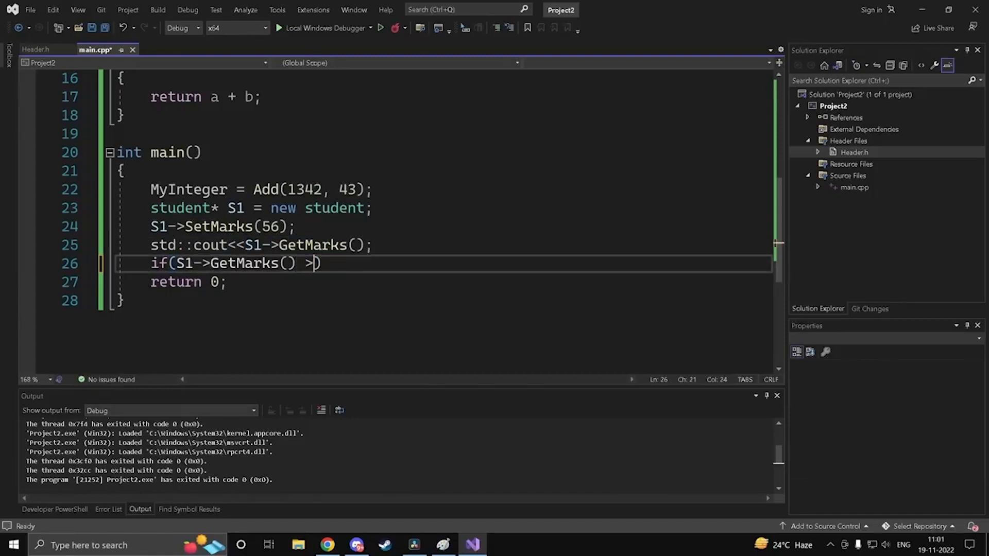
pyautogui.press('End')
pyautogui.press('Return')
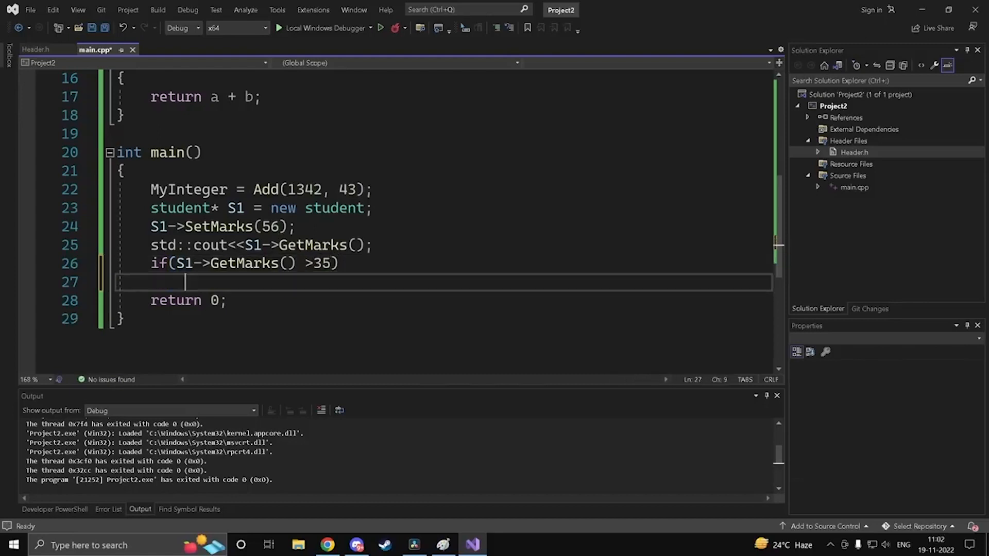
# Step: Give the if statement a braced body containing std::cout << "Passed"; and save main.cpp
pyautogui.write('{')
pyautogui.press('Return')
pyautogui.write('cout<<')
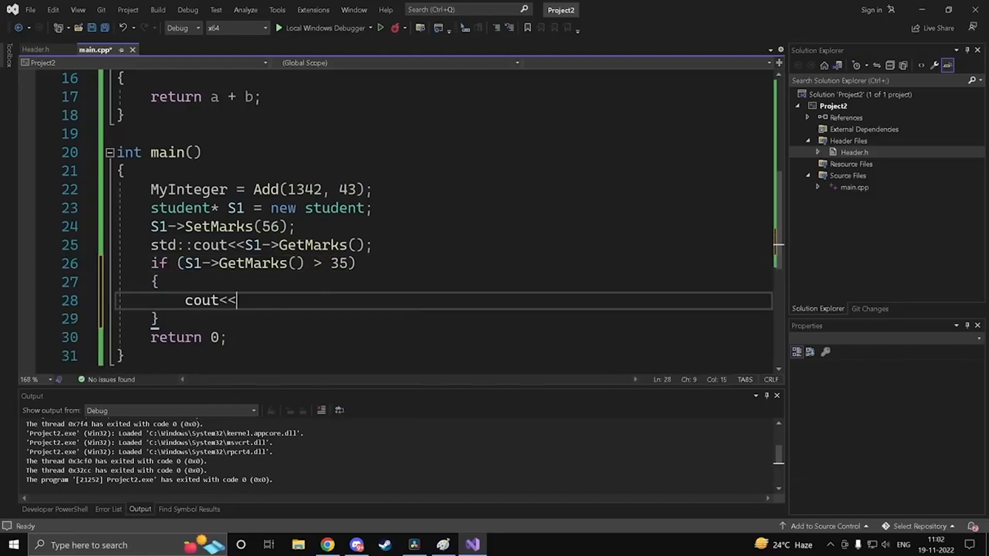
pyautogui.press('Left')
pyautogui.press('Home')
pyautogui.write('std::')
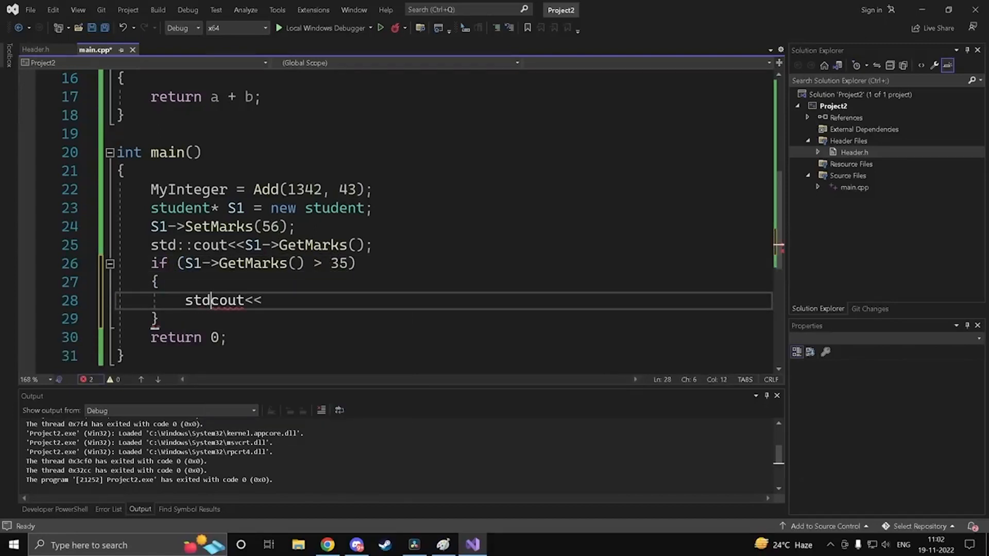
pyautogui.press('Escape')
pyautogui.press('End')
pyautogui.write('"')
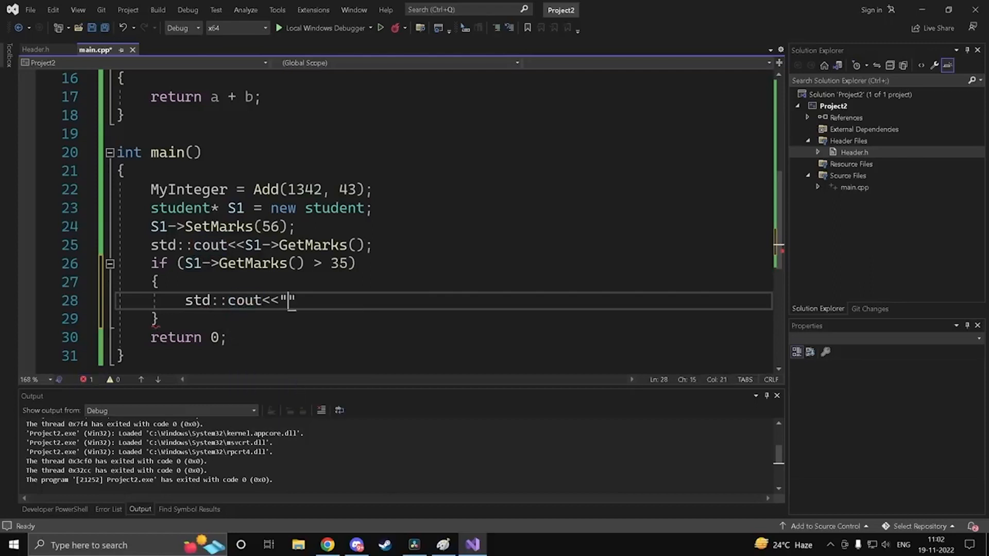
pyautogui.write('Passed')
pyautogui.hotkey('ctrl', 's')
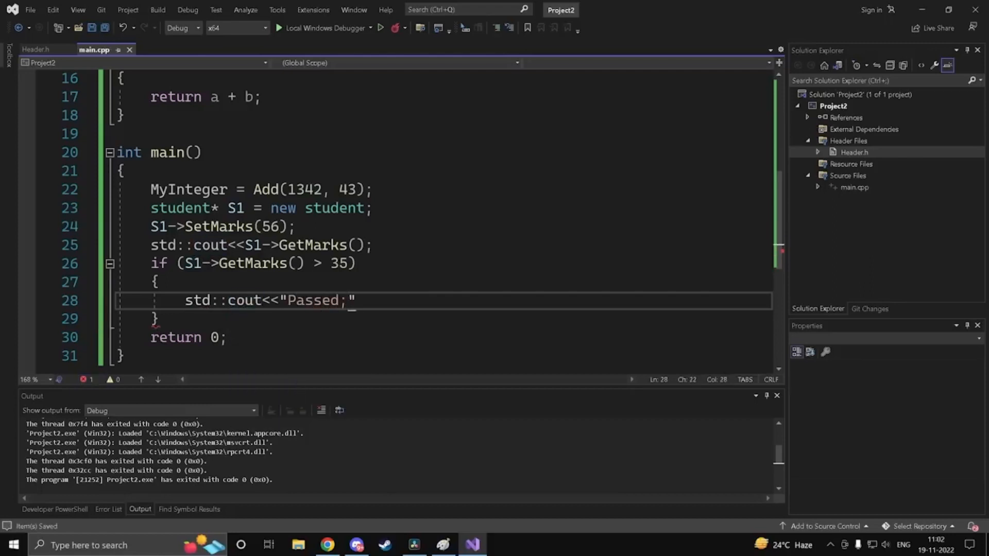
pyautogui.write('";')
# Step: Run the program with the local Windows debugger, enlarge the console text to read the output, and close the console
pyautogui.click(322, 28)
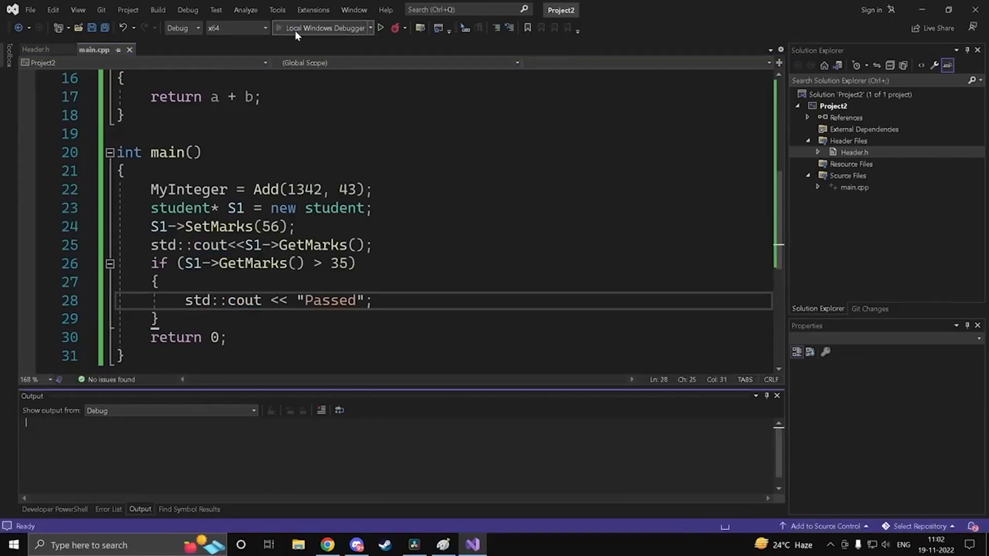
pyautogui.keyDown('ctrl'); pyautogui.scroll(4, 140, 147); pyautogui.keyUp('ctrl')
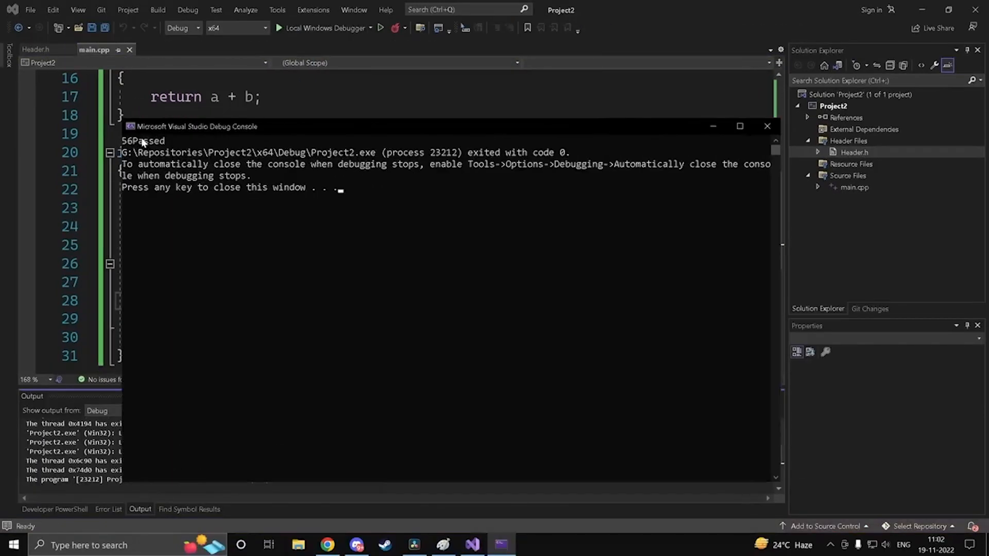
pyautogui.click(979, 126)
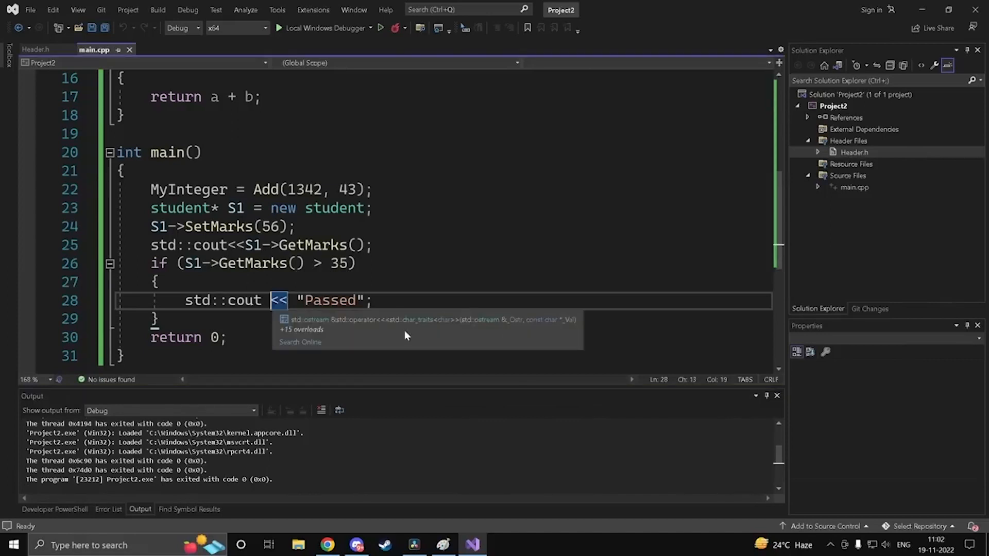
# Step: Insert <<std::endl before << "Passed" in the if body's cout statement and save main.cpp
pyautogui.click(271, 300)
pyautogui.write('<<std::endl')
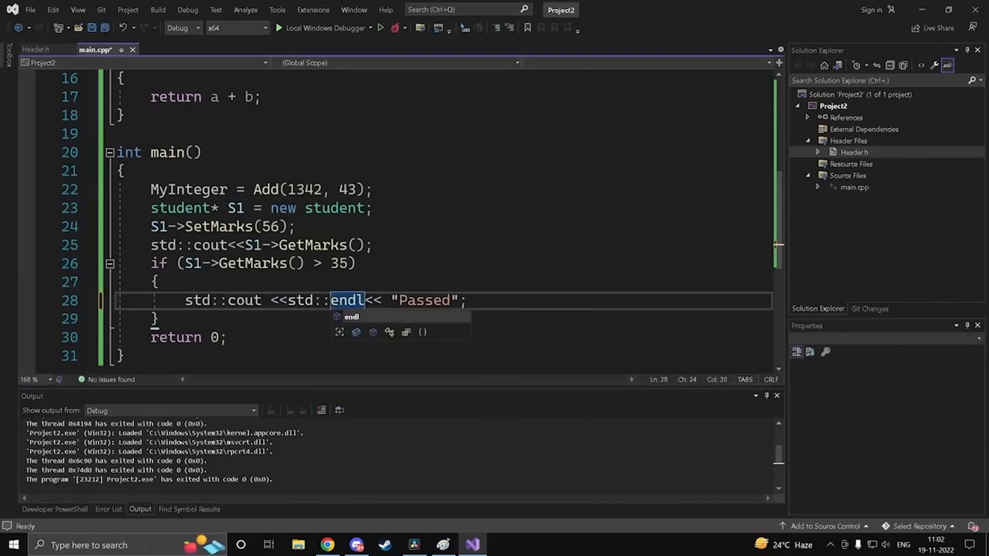
pyautogui.hotkey('ctrl', 's')
# Step: Run the program again to check the line break in the output, and dismiss the console
pyautogui.click(331, 29)
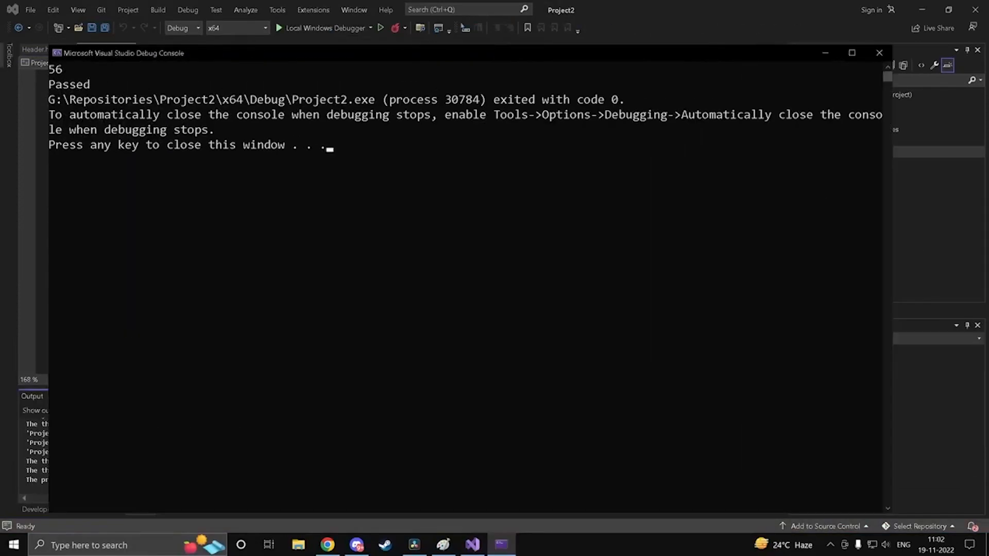
pyautogui.press('Return')
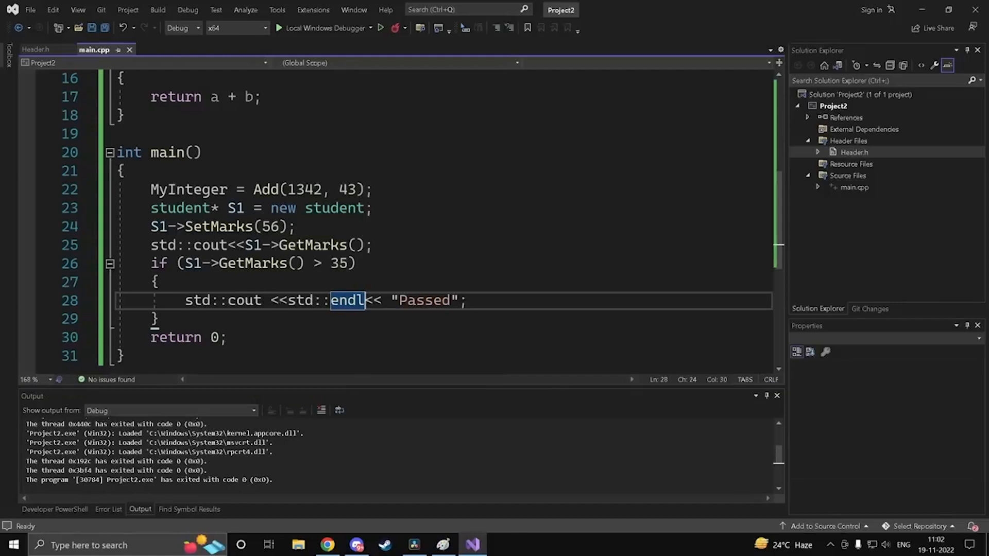
pyautogui.scroll(5, 396, 221)
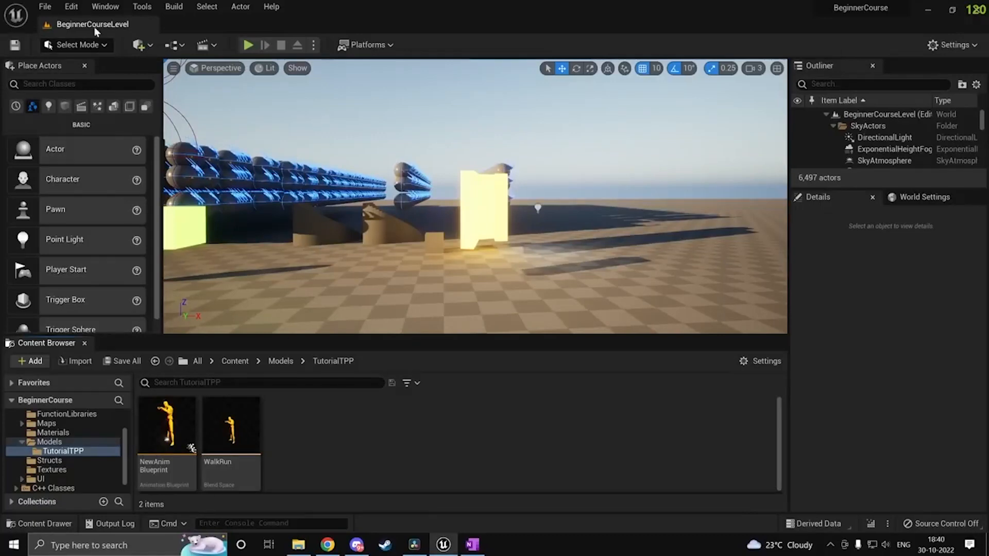
# Step: From the Unreal Editor, open the BeginnerCourse project in Visual Studio 2022 and close the KismetMathLibrary.inl file
pyautogui.click(142, 7)
pyautogui.click(206, 62)
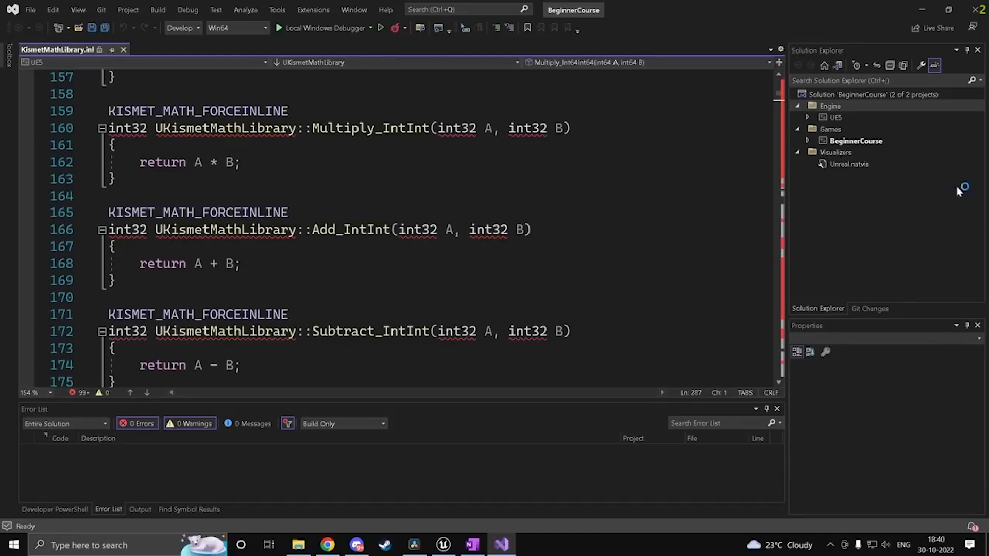
pyautogui.click(123, 50)
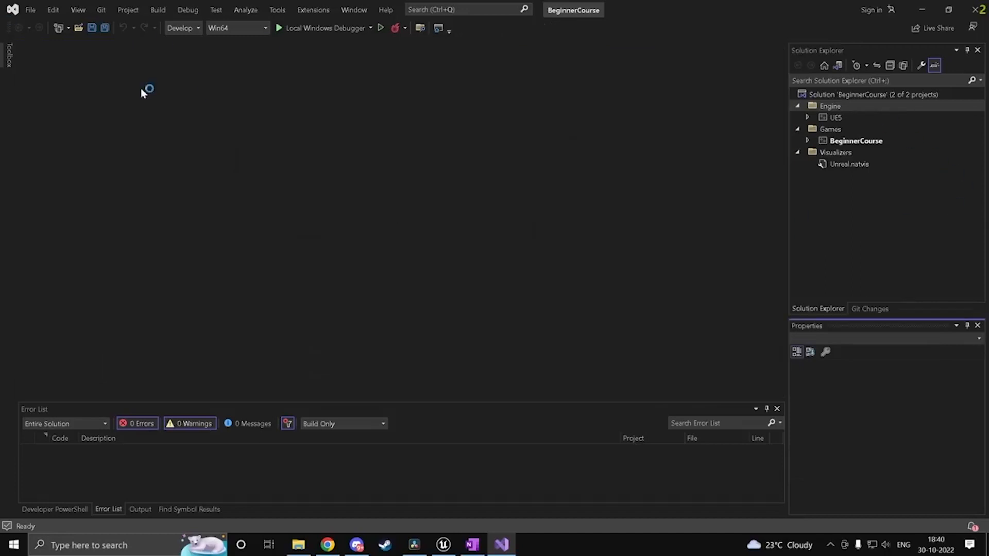
# Step: Expand the BeginnerCourse project's Source folder, examine the files in its BeginnerCourse subfolder, and collapse that subfolder
pyautogui.click(852, 217)
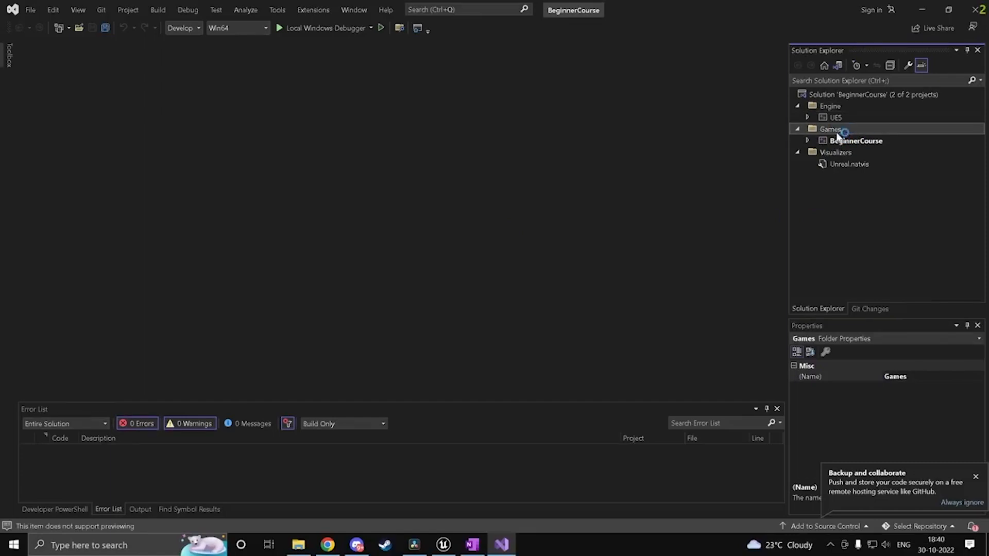
pyautogui.click(836, 141)
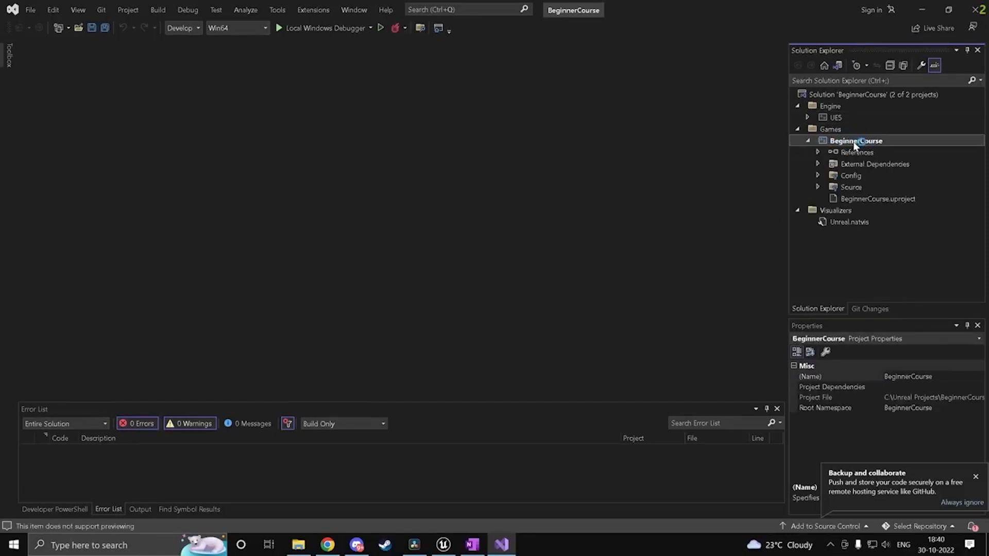
pyautogui.click(819, 187)
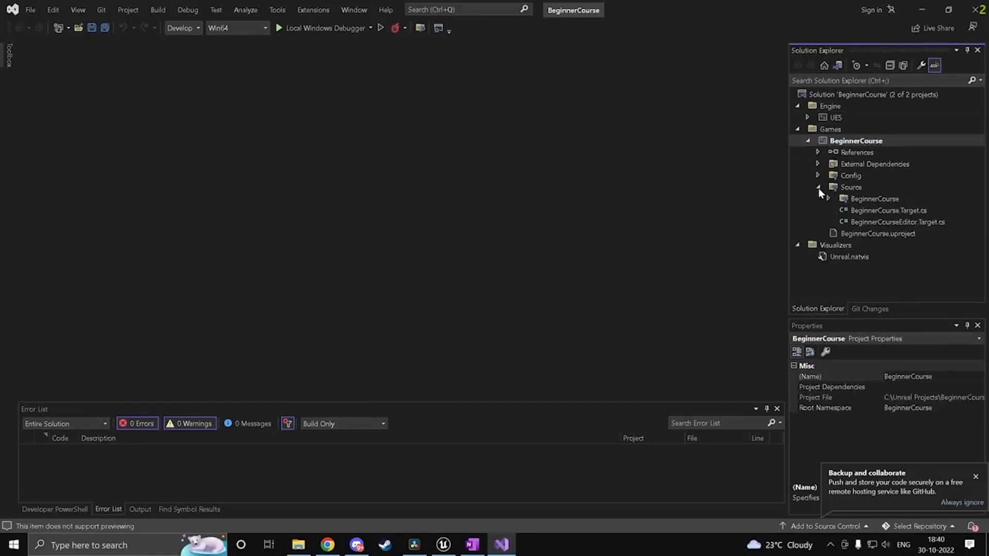
pyautogui.click(881, 188)
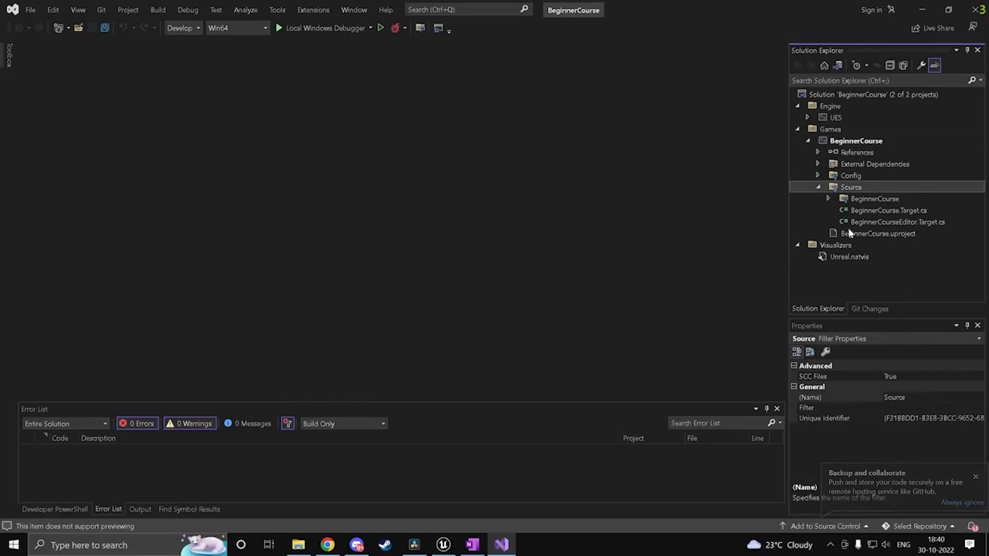
pyautogui.click(828, 199)
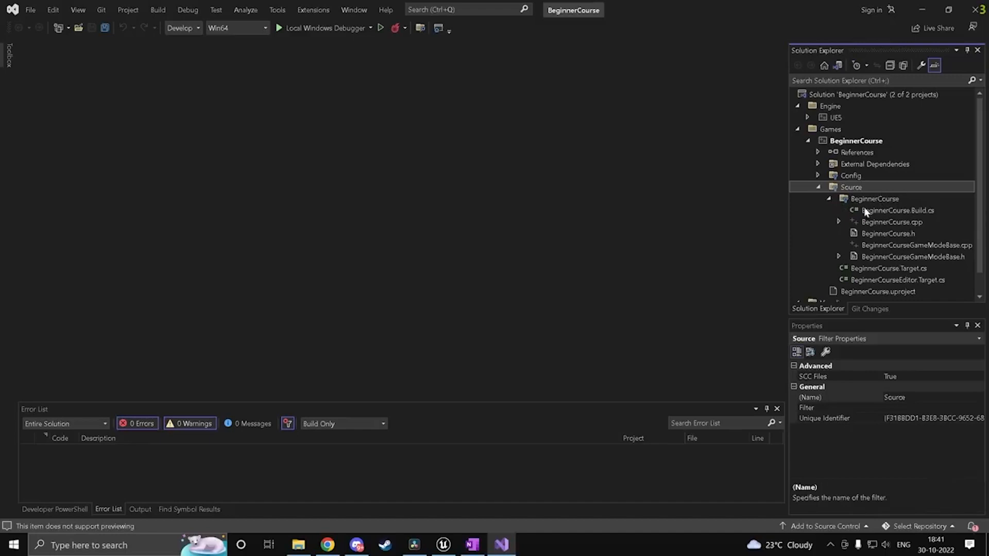
pyautogui.click(829, 198)
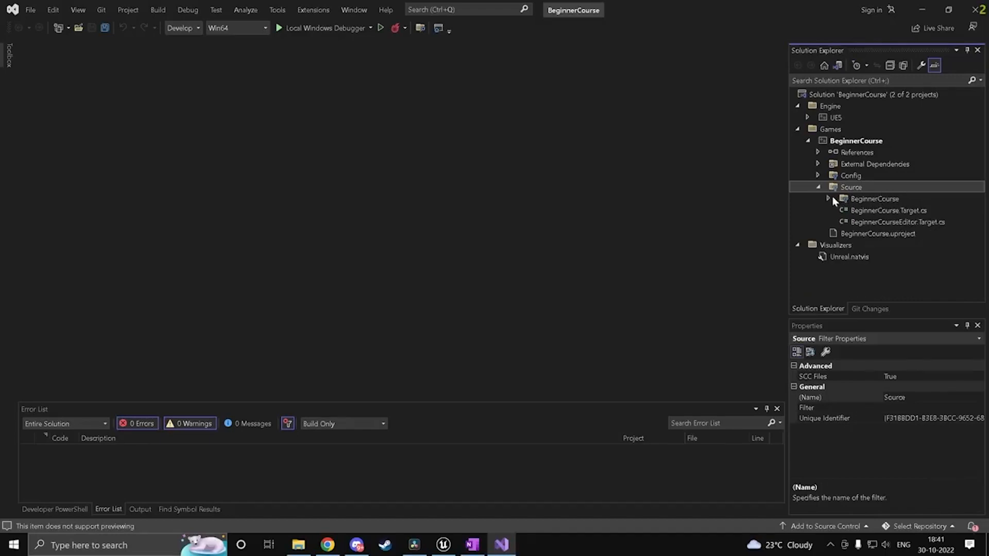
# Step: Minimize Visual Studio to return to the Unreal Editor and start adding a new C++ class
pyautogui.click(921, 11)
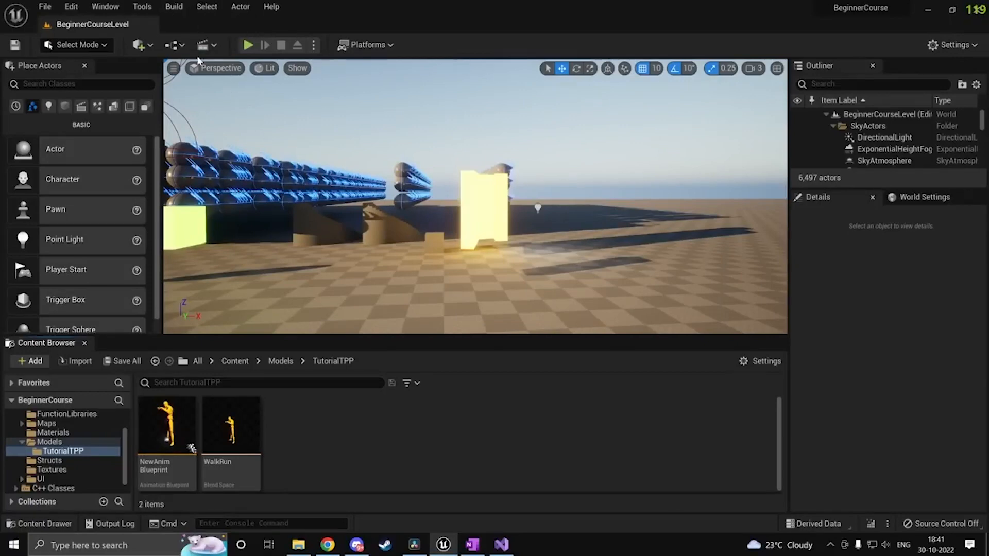
pyautogui.click(142, 6)
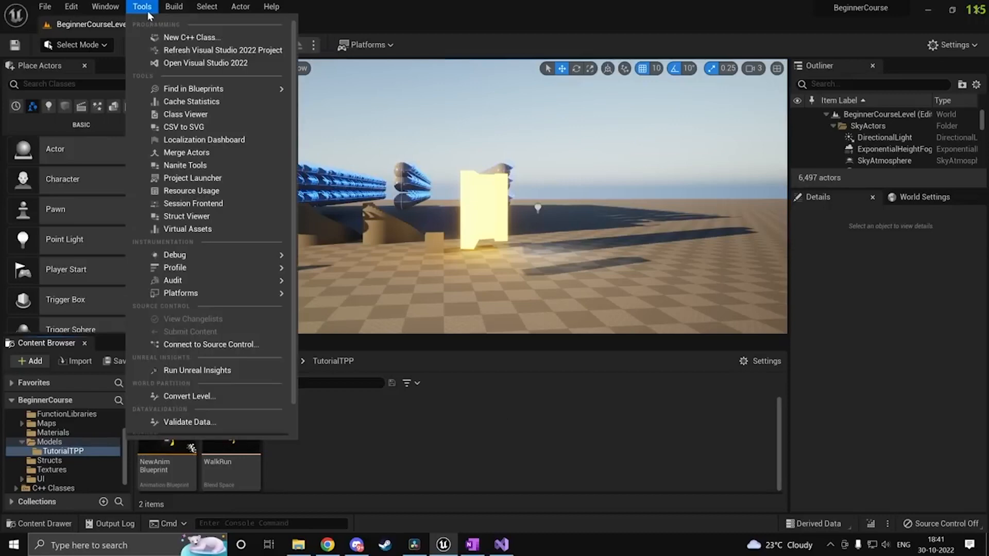
pyautogui.click(175, 38)
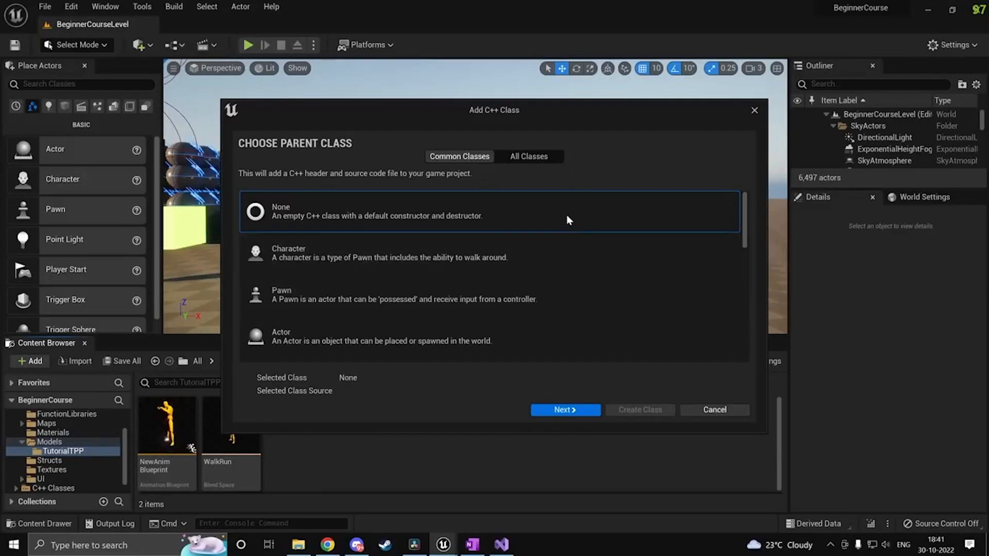
# Step: Look through the common parent classes for the new C++ class and switch to the list of all classes
pyautogui.scroll(-4, 589, 310)
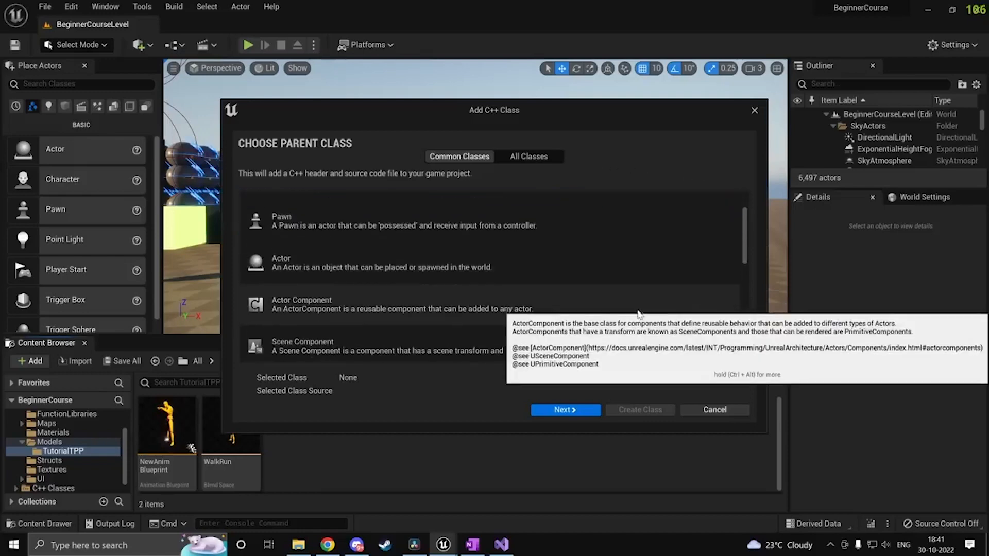
pyautogui.scroll(4, 635, 317)
pyautogui.scroll(-6, 618, 304)
pyautogui.scroll(-8, 603, 278)
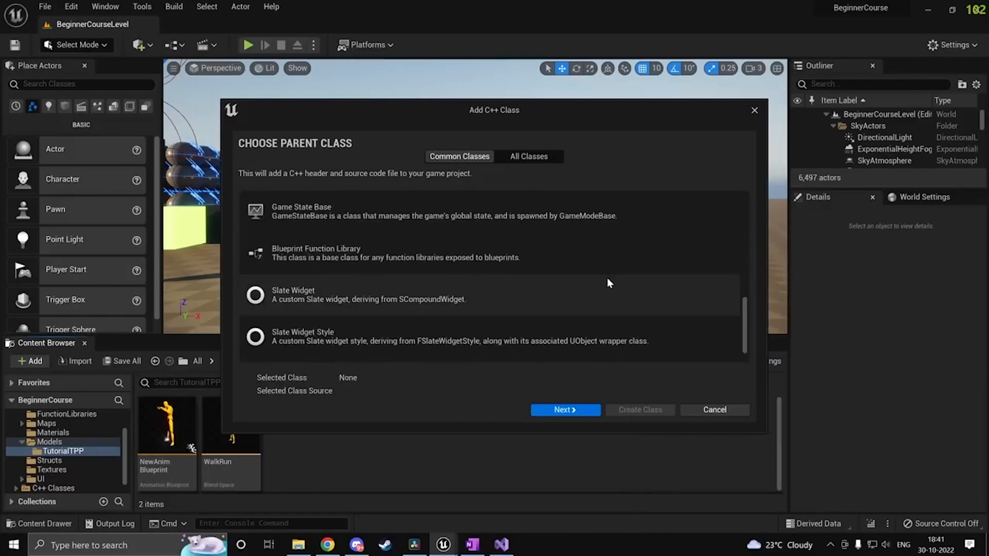
pyautogui.click(529, 156)
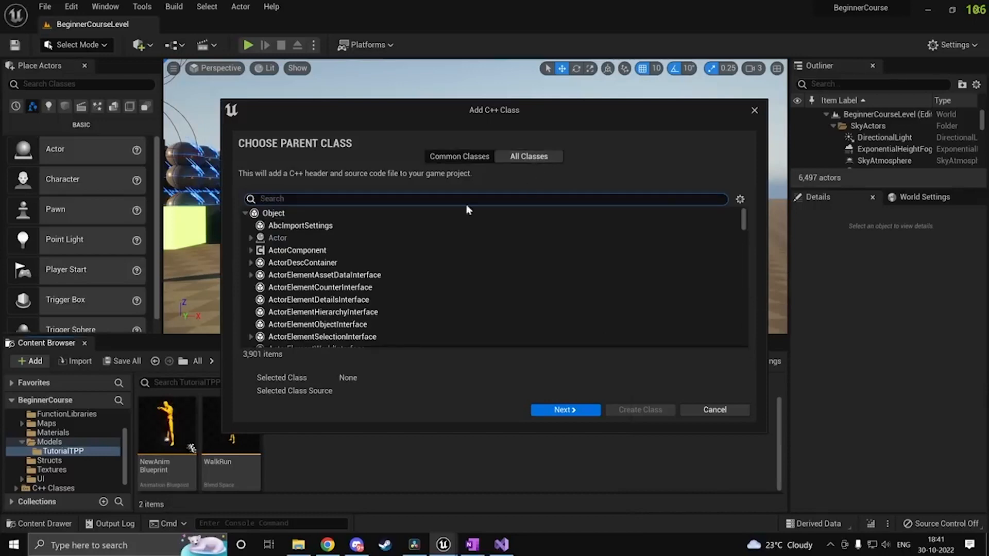
# Step: Choose Object as the parent class for the new C++ class and set its class type to Public
pyautogui.click(325, 215)
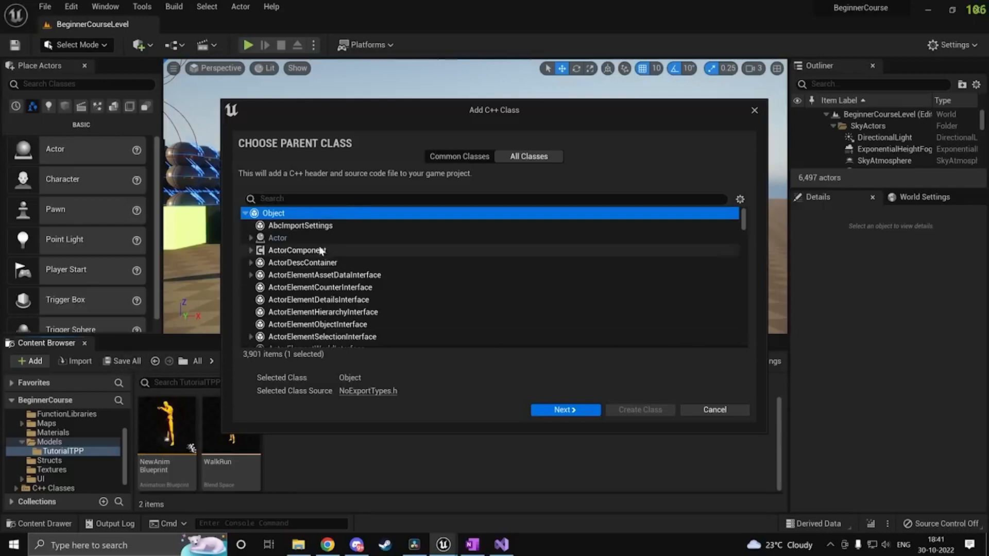
pyautogui.click(571, 410)
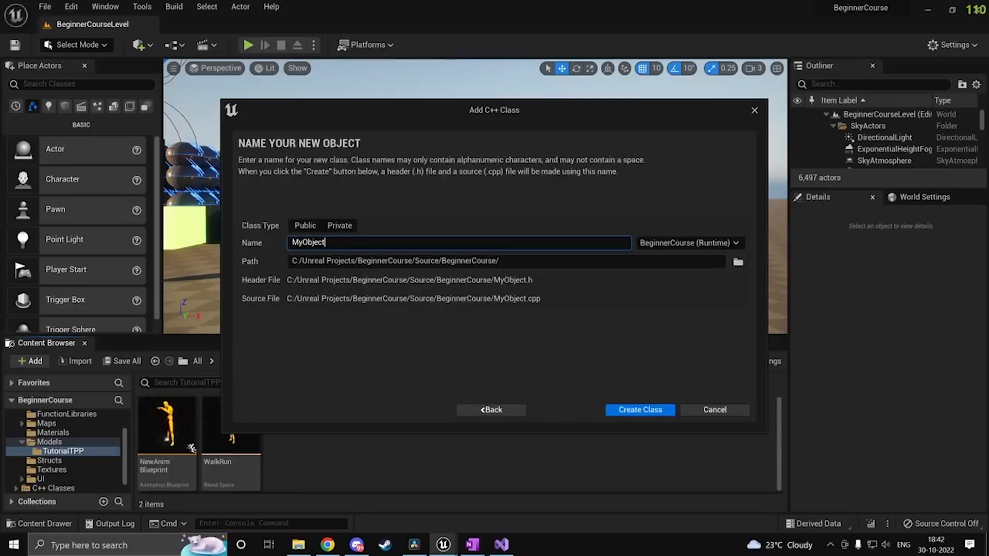
pyautogui.click(304, 225)
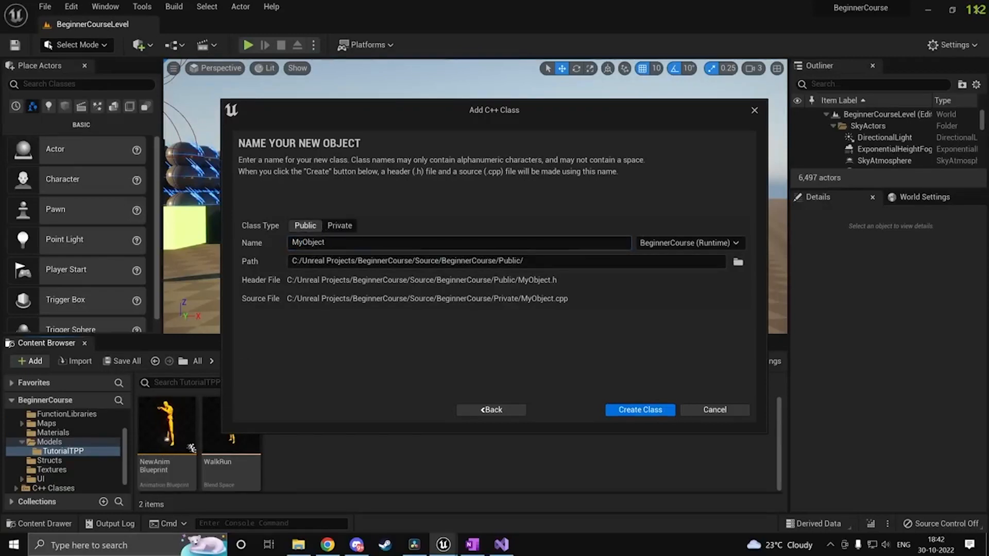
pyautogui.moveTo(327, 243); pyautogui.dragTo(292, 243)
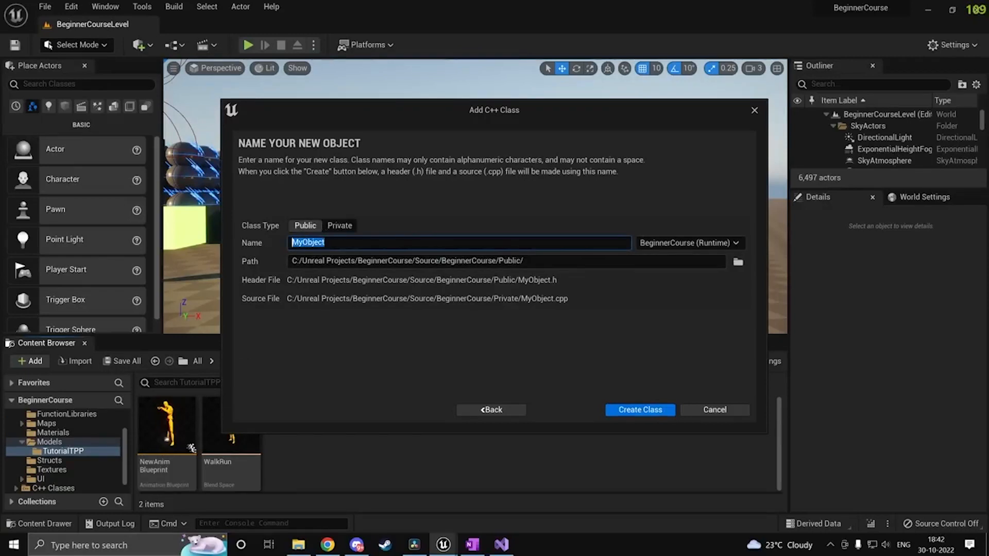
pyautogui.click(339, 225)
pyautogui.click(308, 229)
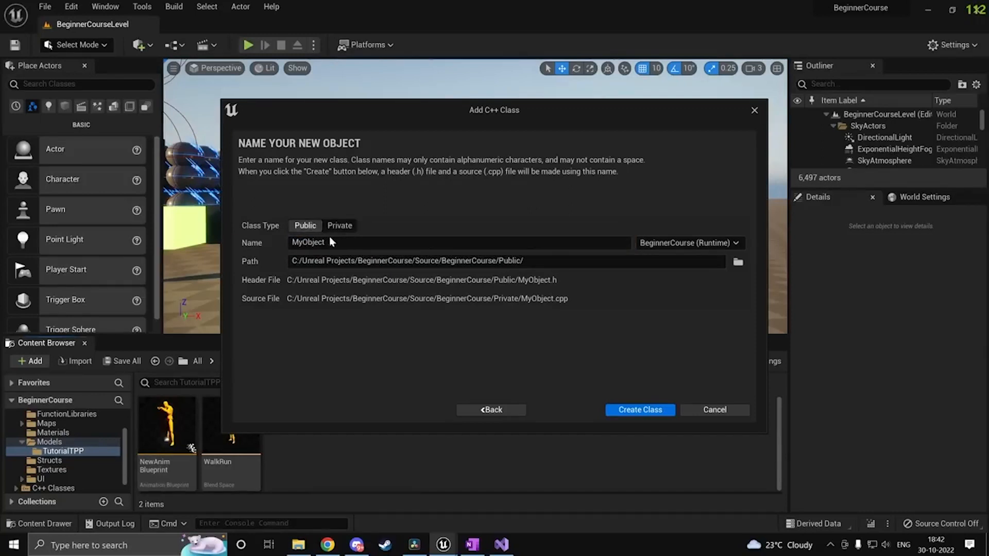
# Step: Name the new class CPP_Object and create it in the BeginnerCourse module
pyautogui.doubleClick(306, 242)
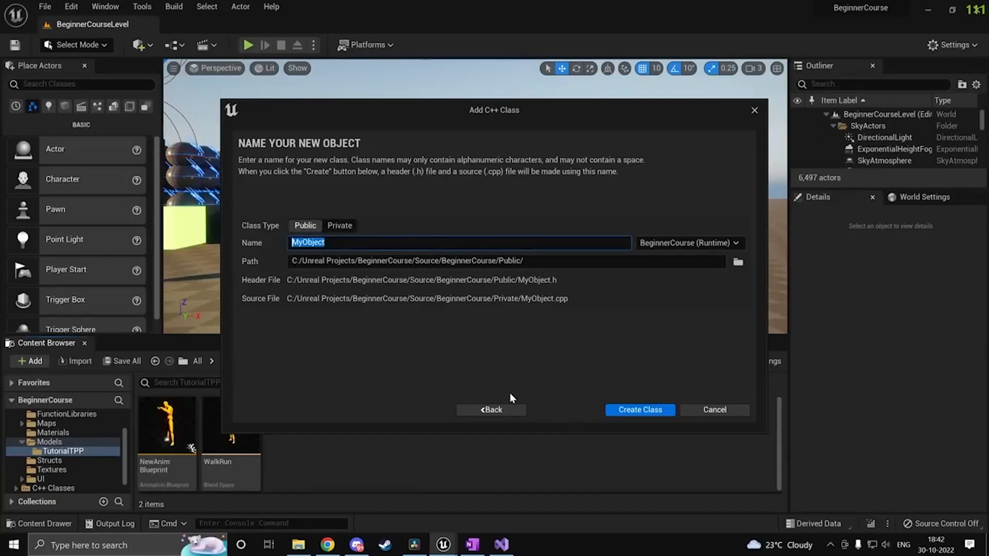
pyautogui.press('BackSpace')
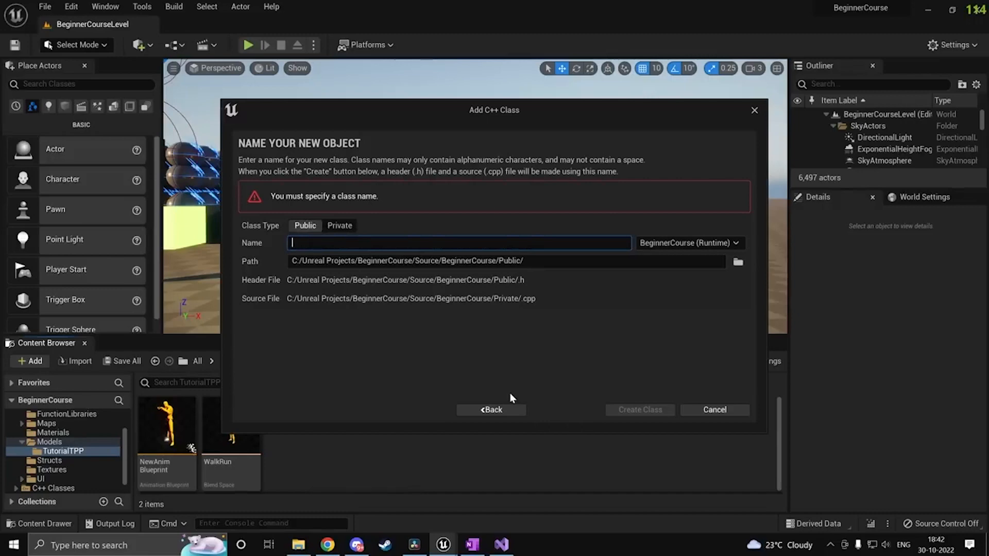
pyautogui.write('CPP_')
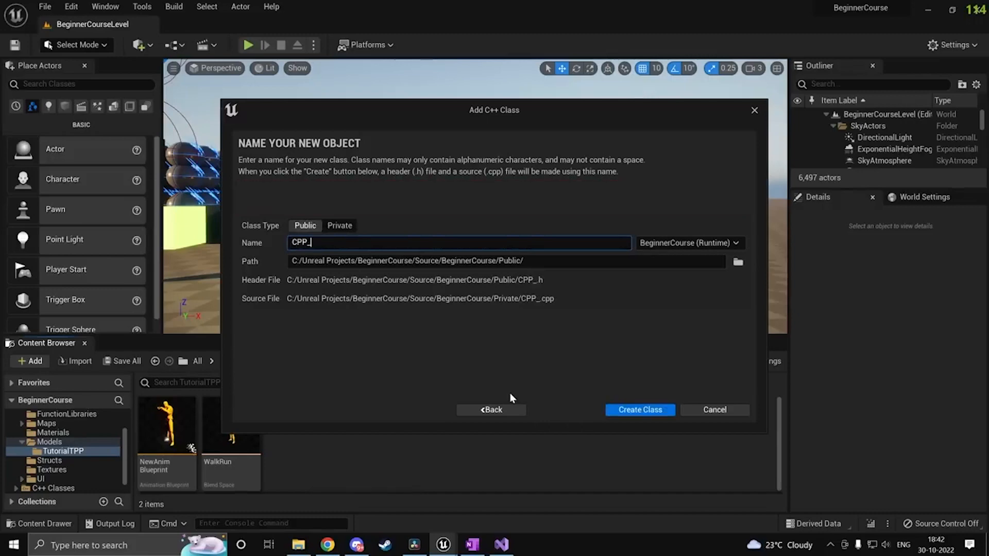
pyautogui.write('Object')
pyautogui.hotkey('shift', 'Left')
pyautogui.hotkey('shift', 'Left')
pyautogui.hotkey('shift', 'Left')
pyautogui.hotkey('shift', 'Left')
pyautogui.hotkey('shift', 'Left')
pyautogui.hotkey('shift', 'Left')
pyautogui.press('BackSpace')
pyautogui.write('Object')
pyautogui.click(558, 353)
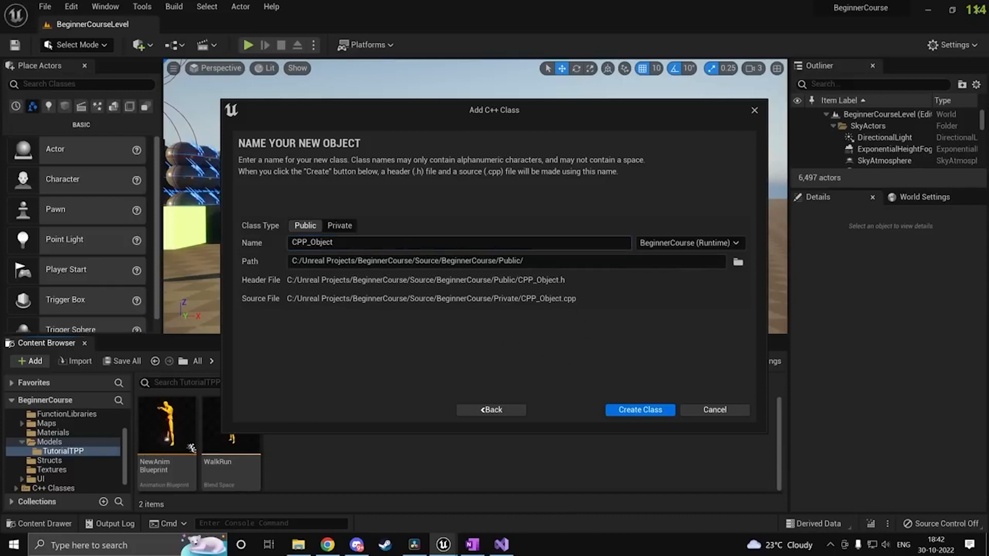
pyautogui.click(332, 240)
pyautogui.click(423, 307)
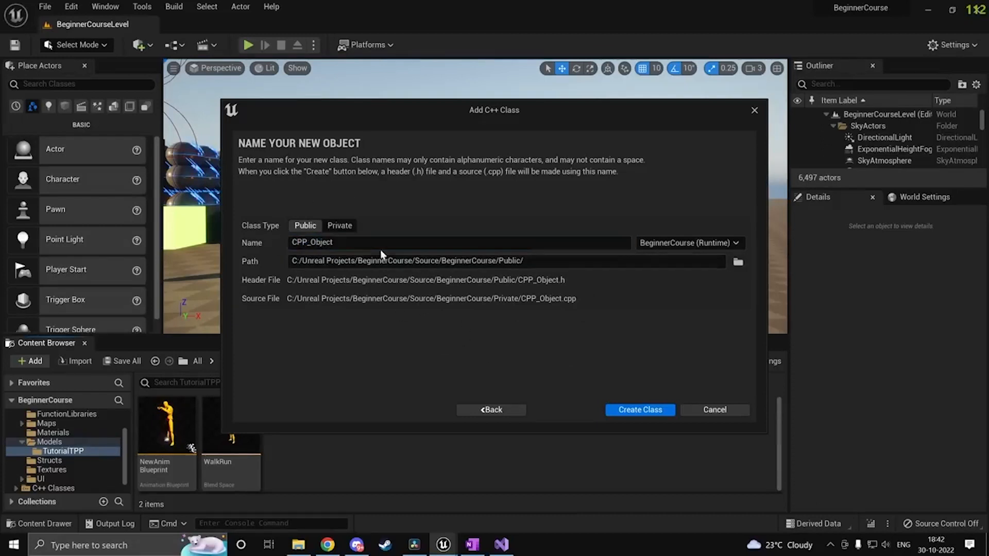
pyautogui.click(637, 411)
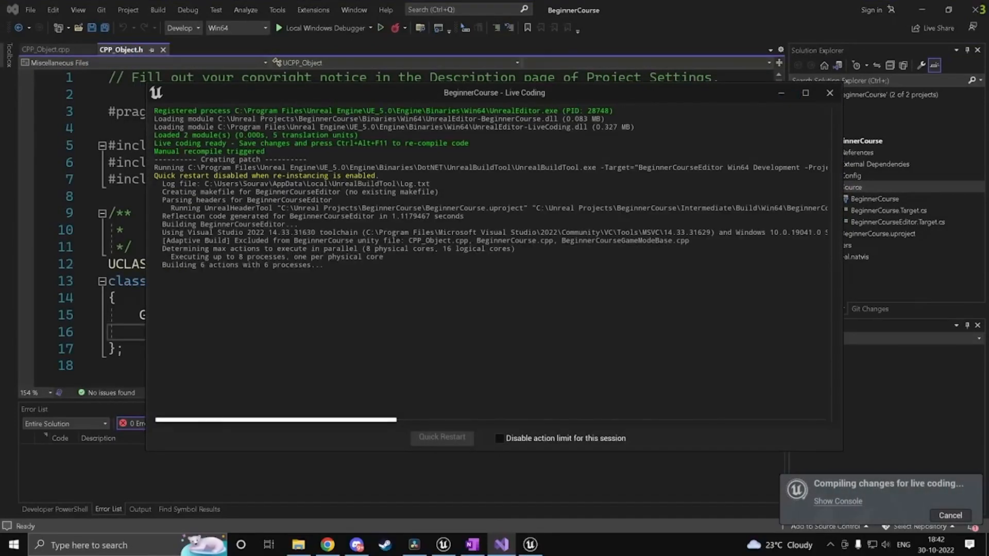
# Step: Reload all externally modified BeginnerCourse project files in Visual Studio and bring up the CPP_Object.h header
pyautogui.click(782, 94)
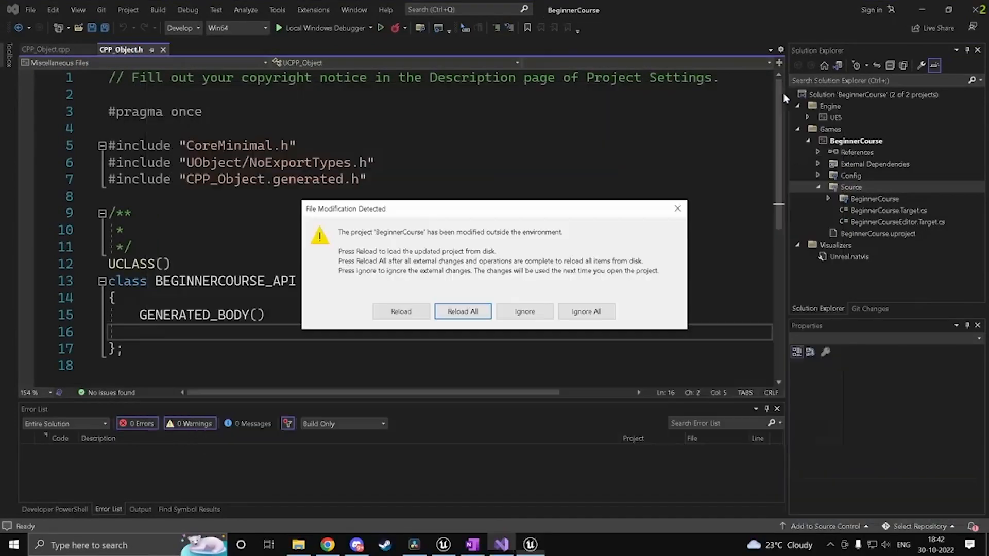
pyautogui.click(483, 315)
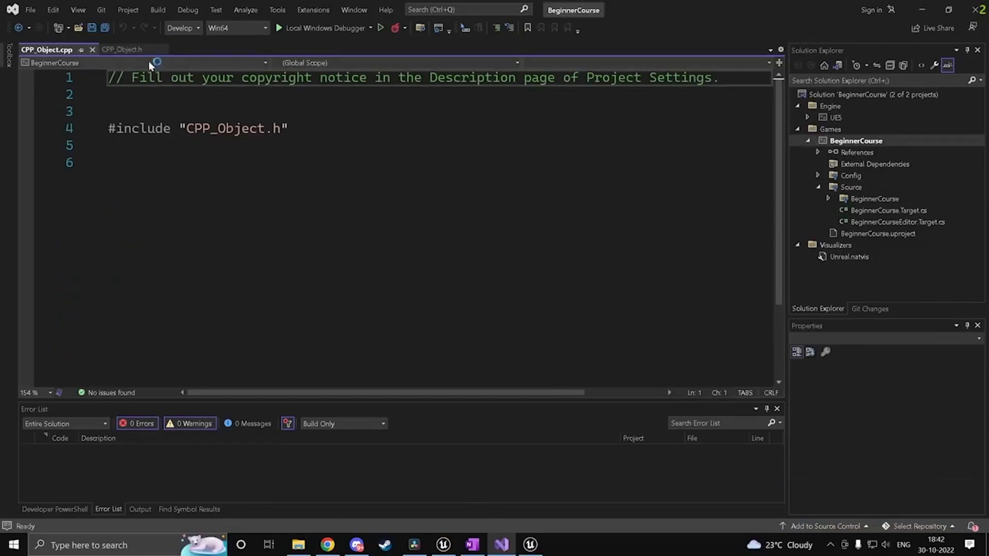
pyautogui.click(135, 51)
pyautogui.click(329, 197)
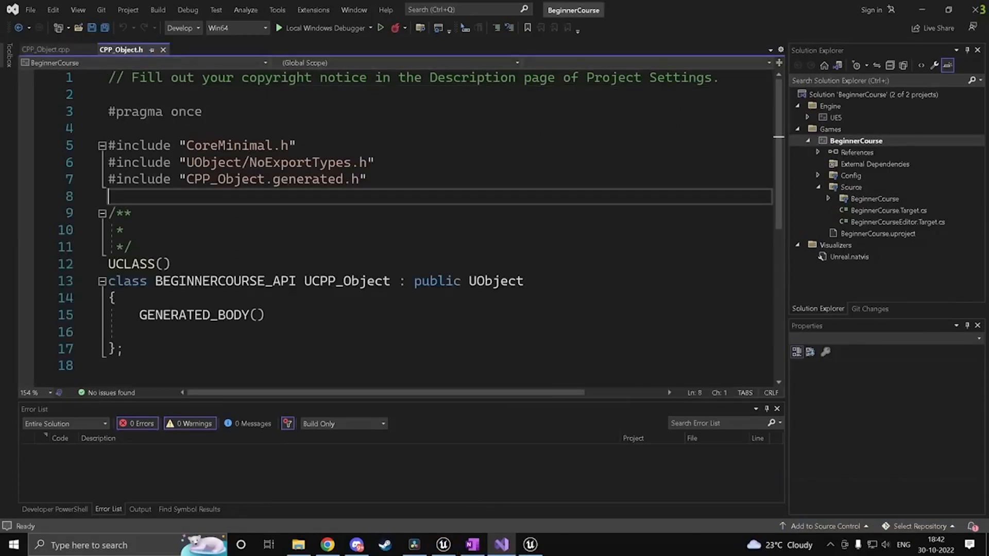
# Step: Expand the BeginnerCourse subfolder under Source in the solution and examine the include lines of CPP_Object.h
pyautogui.click(829, 198)
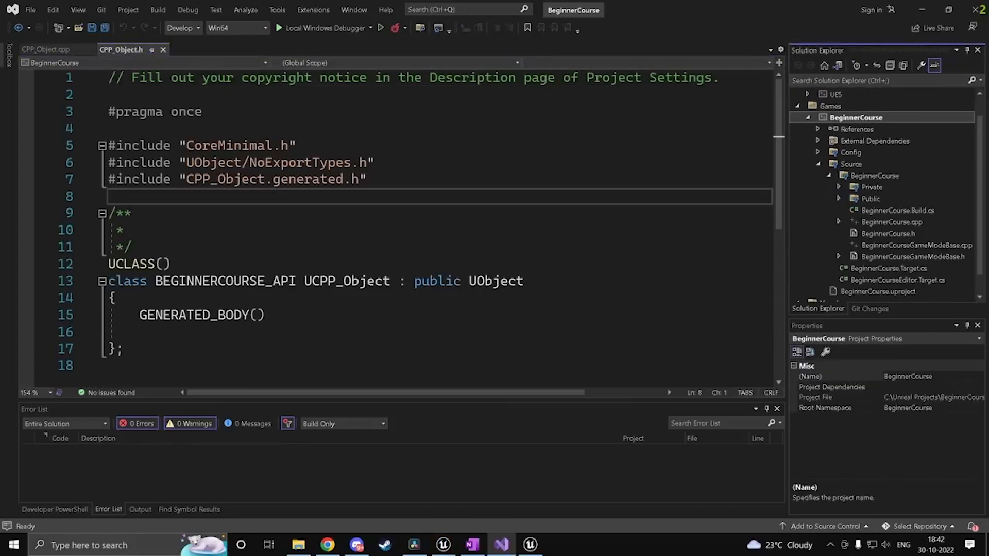
pyautogui.moveTo(109, 146)
pyautogui.mouseDown()
pyautogui.moveTo(168, 163)
pyautogui.moveTo(369, 179)
pyautogui.moveTo(129, 163)
pyautogui.moveTo(109, 146)
pyautogui.mouseUp()
pyautogui.click(368, 197)
pyautogui.click(368, 180)
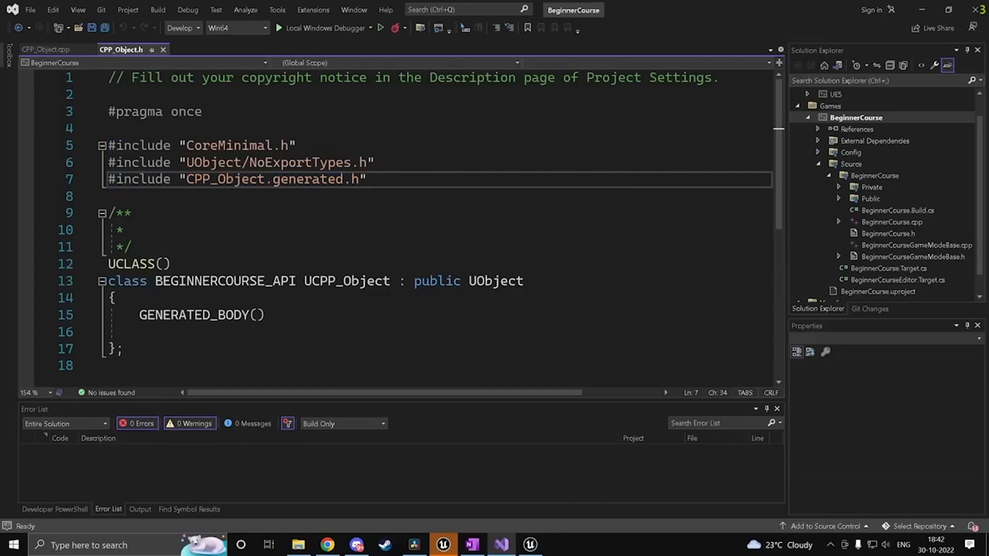
# Step: Examine the UCLASS() macro above the class declaration in CPP_Object.h
pyautogui.scroll(-1, 369, 206)
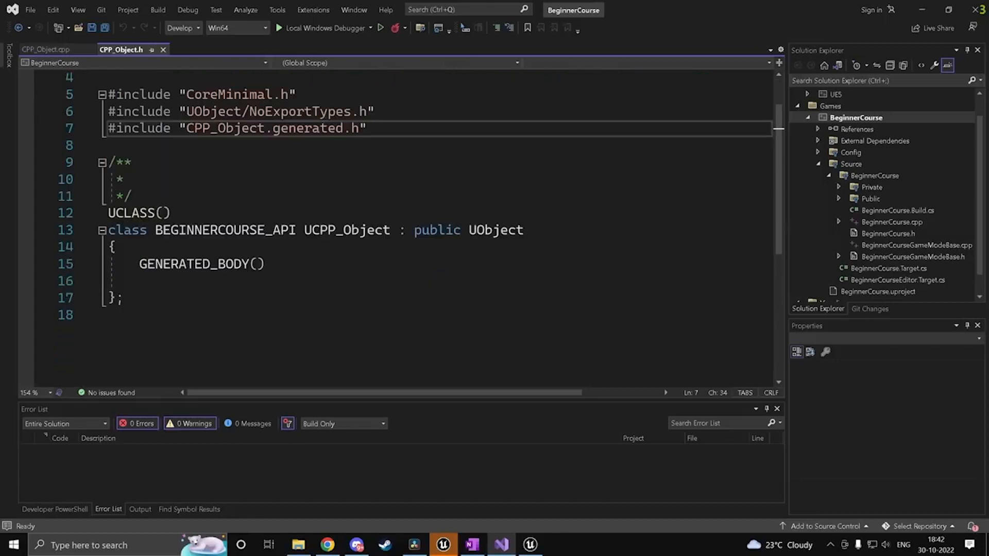
pyautogui.moveTo(109, 213); pyautogui.dragTo(172, 213)
pyautogui.click(172, 213)
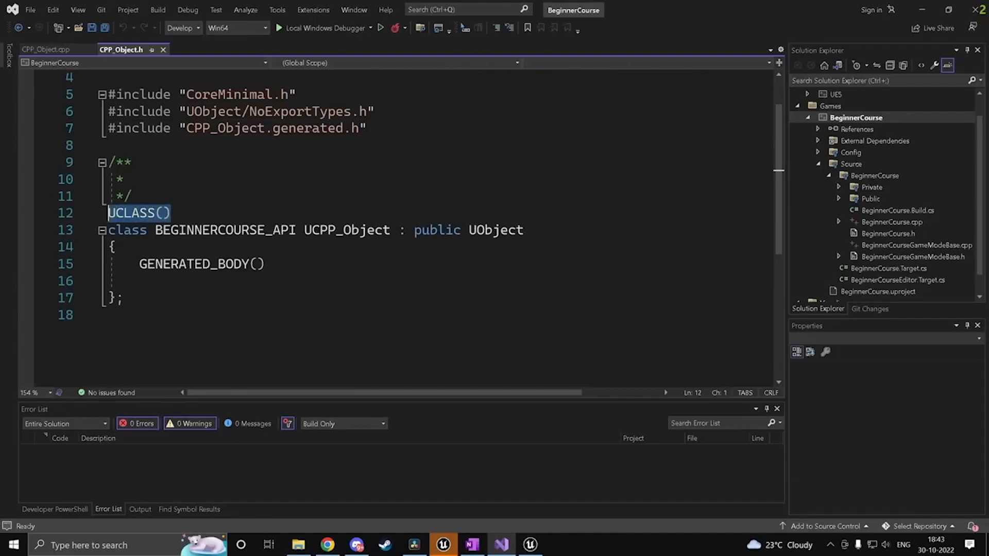
pyautogui.press('Left')
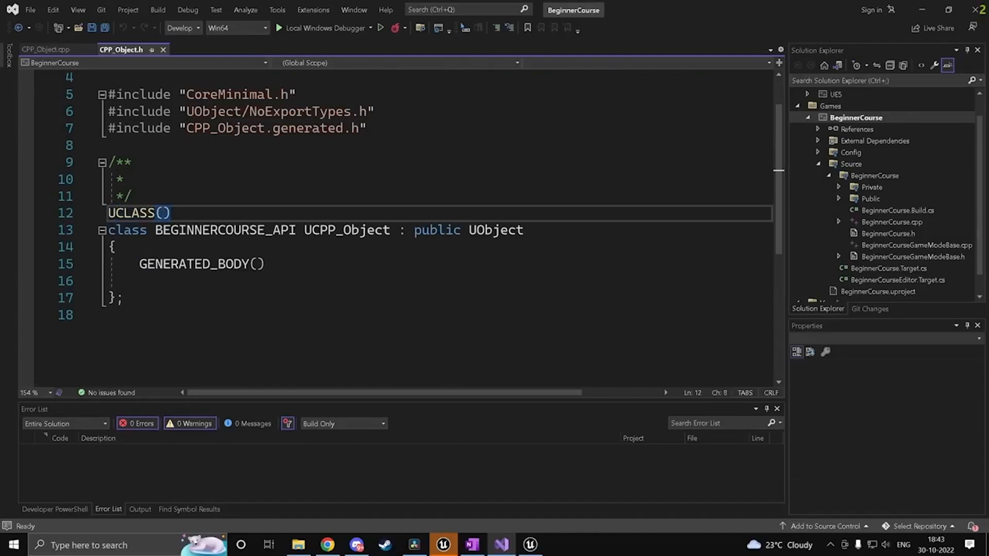
pyautogui.click(109, 315)
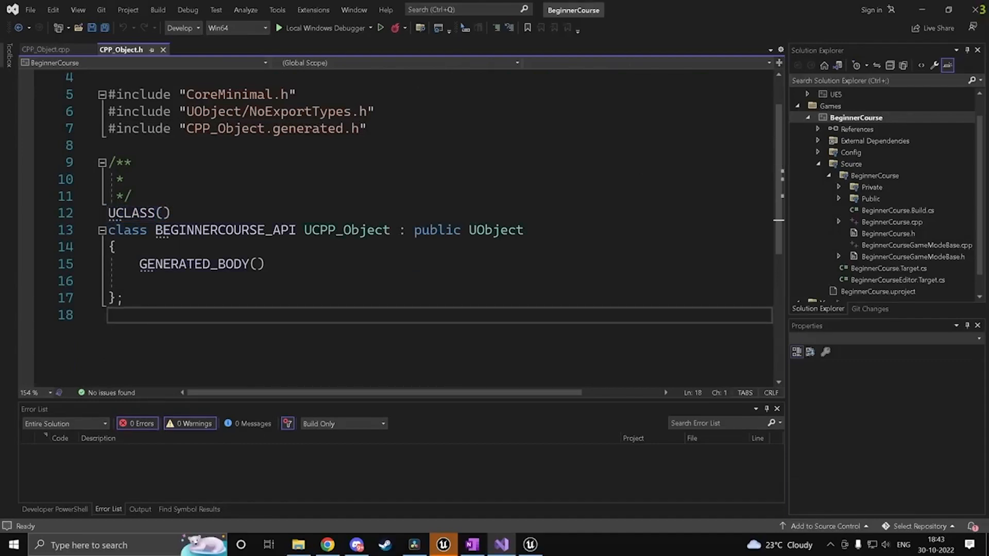
pyautogui.click(163, 213)
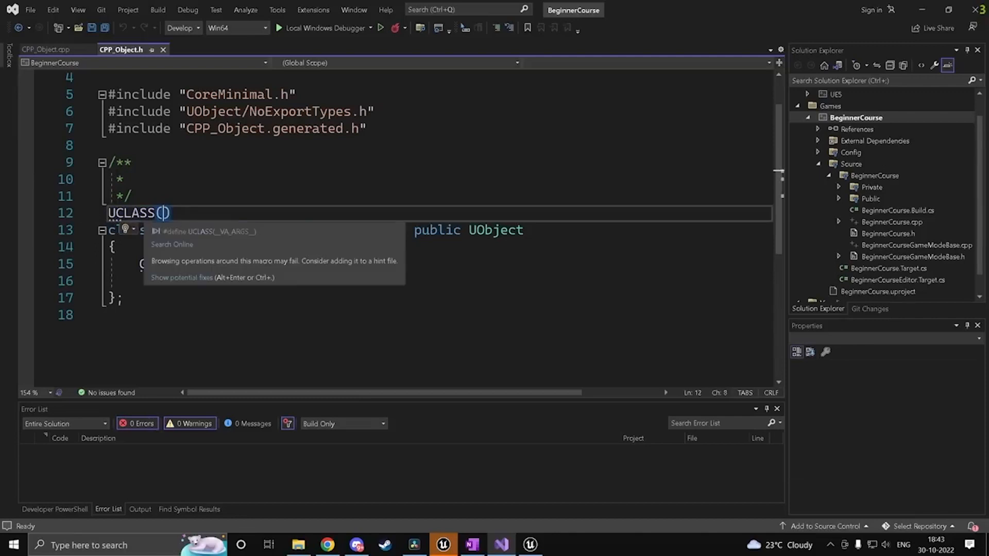
pyautogui.click(125, 298)
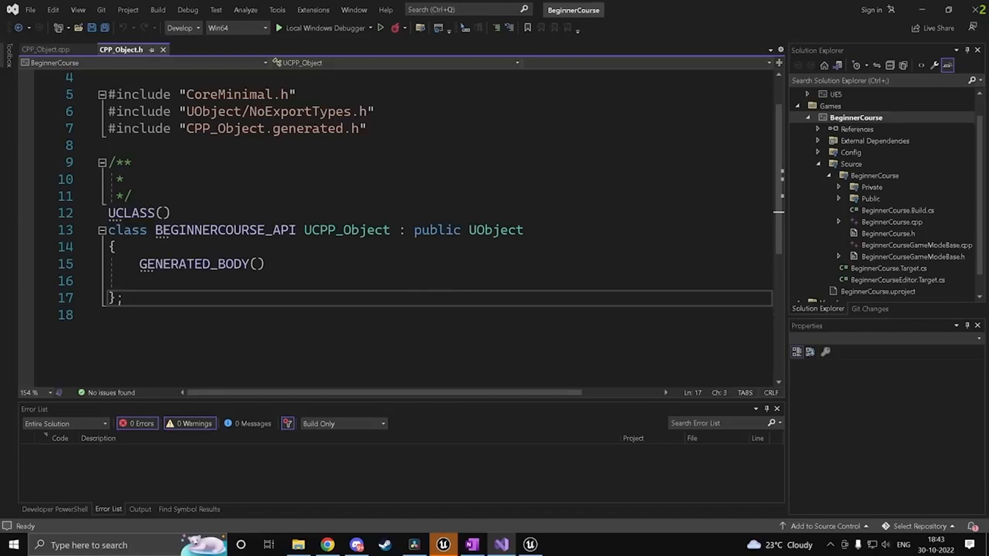
# Step: Examine the class declaration in CPP_Object.h, including the UCPP_Object name, the public UObject inheritance and the GENERATED_BODY() macro
pyautogui.click(140, 281)
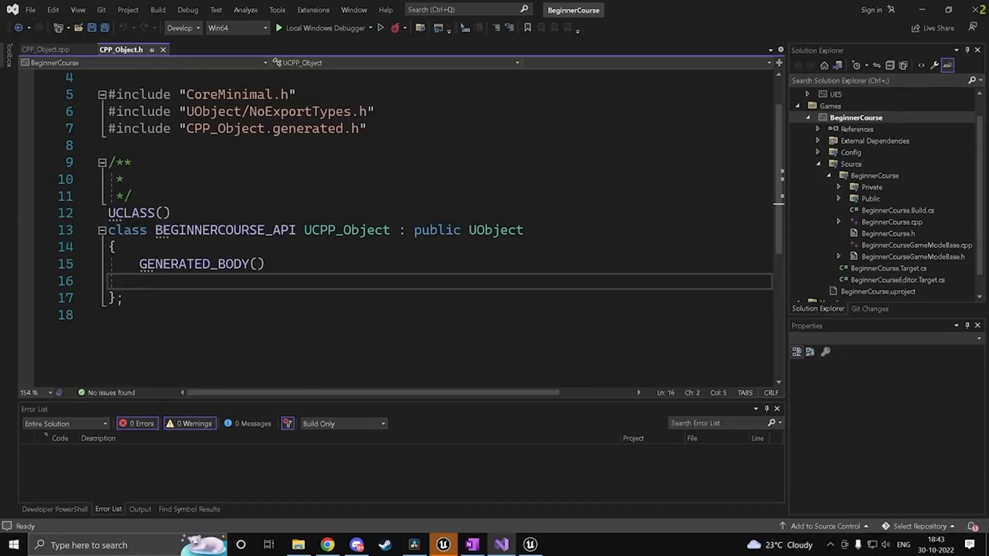
pyautogui.doubleClick(495, 230)
pyautogui.click(266, 264)
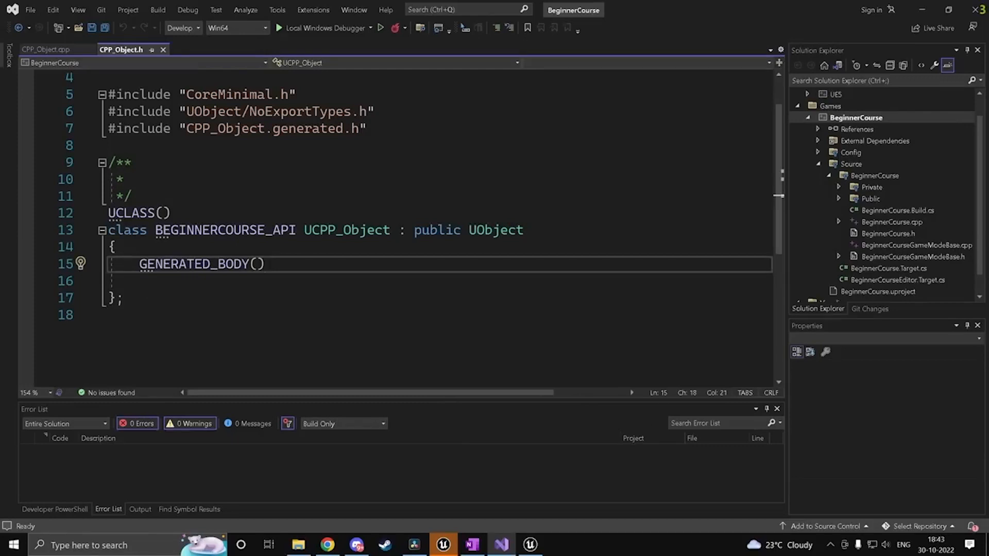
pyautogui.press('Up')
pyautogui.press('Down')
pyautogui.click(139, 282)
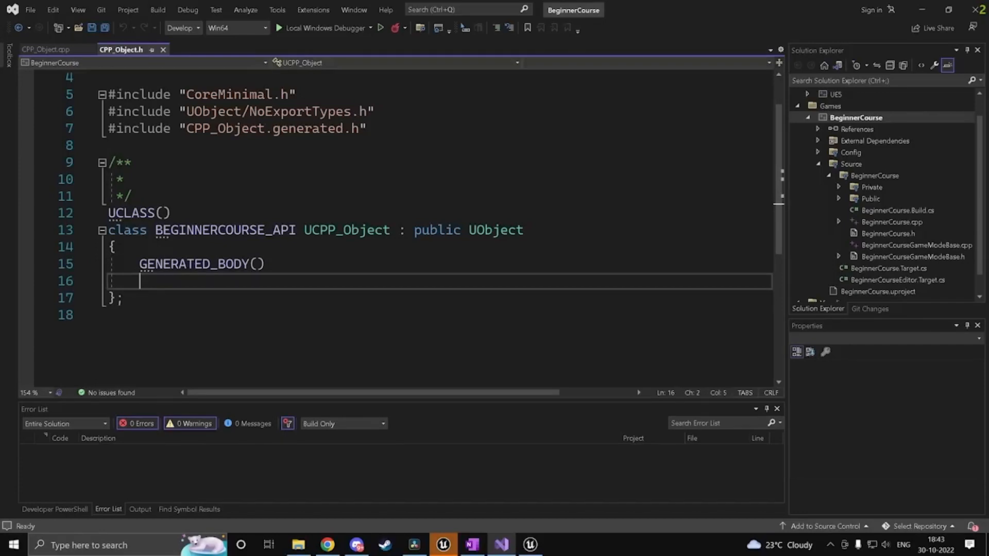
pyautogui.click(266, 264)
pyautogui.moveTo(312, 230)
pyautogui.mouseDown()
pyautogui.moveTo(391, 230)
pyautogui.moveTo(305, 231)
pyautogui.mouseUp()
pyautogui.click(266, 265)
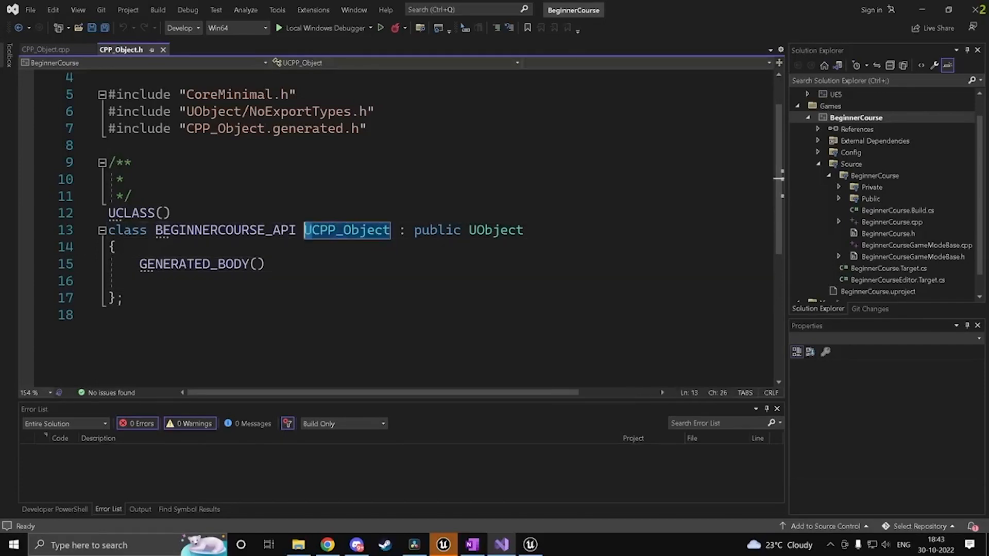
pyautogui.click(266, 264)
pyautogui.moveTo(524, 230)
pyautogui.mouseDown()
pyautogui.moveTo(469, 230)
pyautogui.moveTo(524, 230)
pyautogui.mouseUp()
pyautogui.click(266, 246)
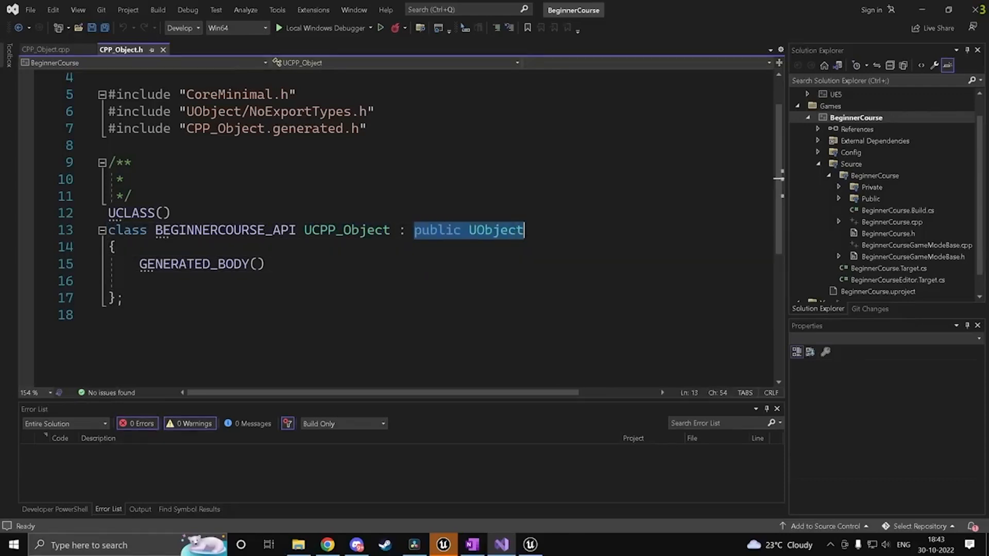
pyautogui.click(266, 264)
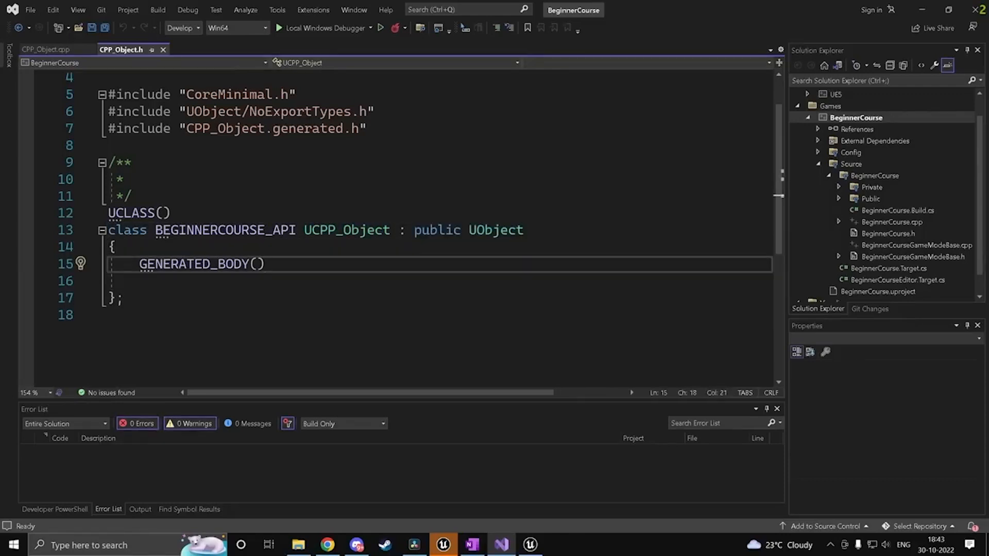
pyautogui.click(116, 247)
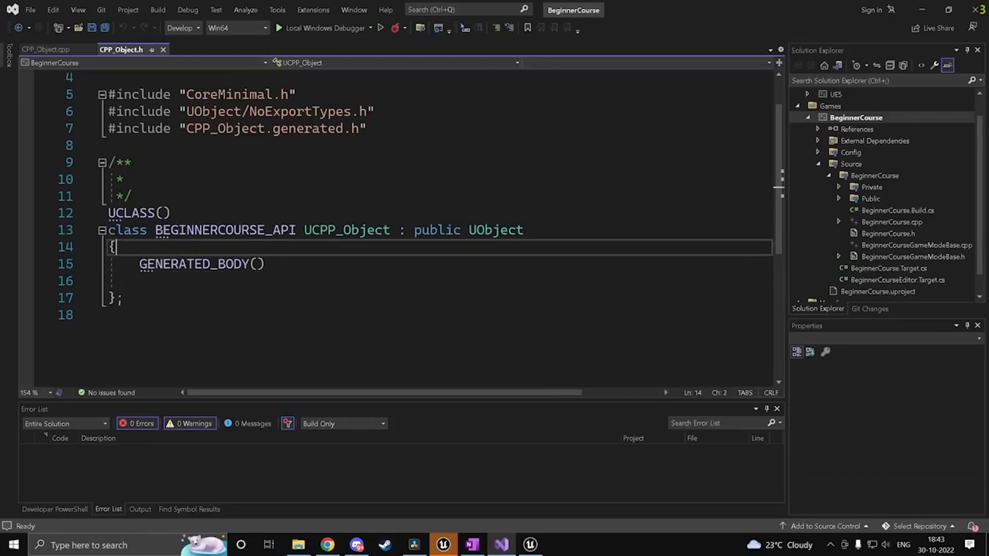
# Step: Compare the UCPP_Object class name with its UObject parent in the declaration, and preview the Live Coding window
pyautogui.moveTo(481, 231)
pyautogui.doubleClick(312, 230)
pyautogui.click(140, 281)
pyautogui.doubleClick(476, 230)
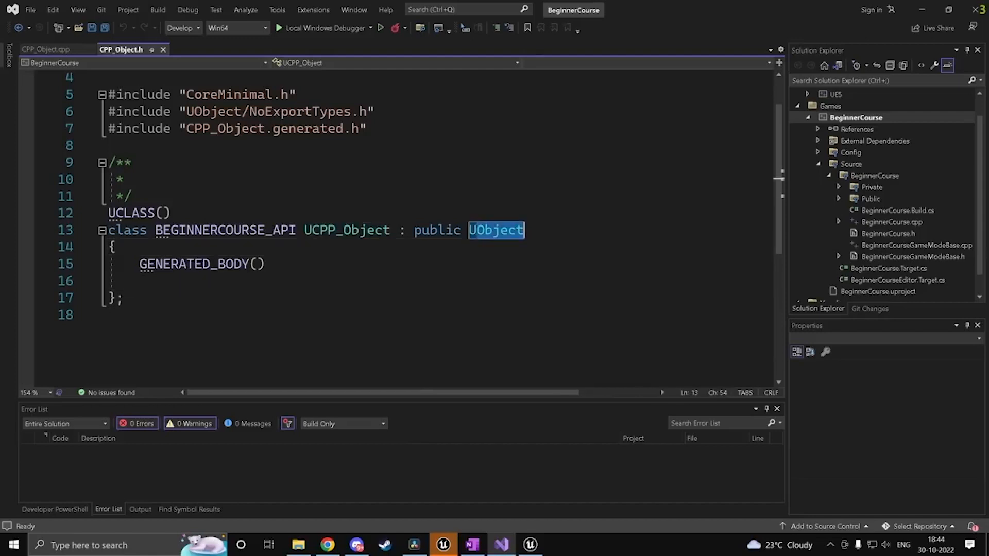
pyautogui.click(117, 247)
pyautogui.moveTo(524, 231); pyautogui.dragTo(469, 230)
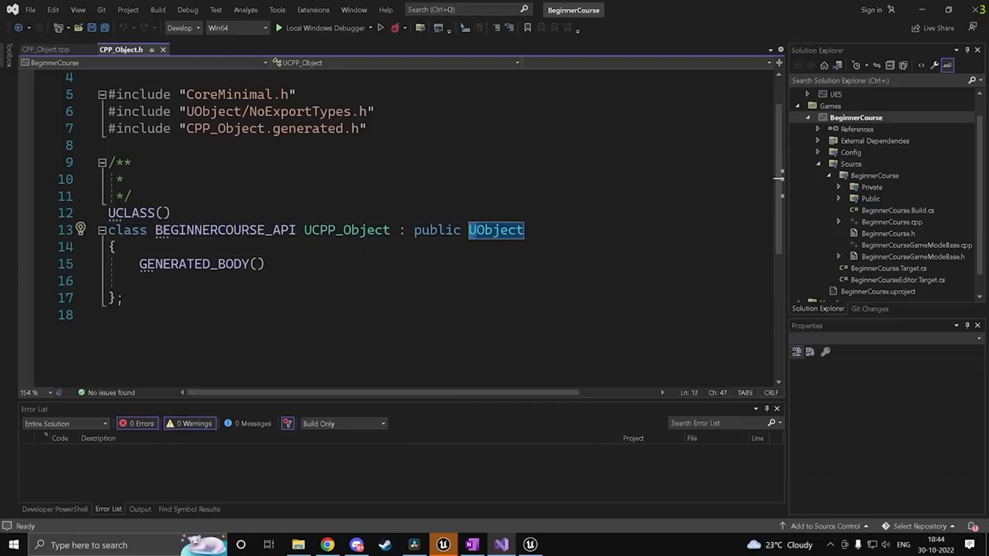
pyautogui.click(117, 247)
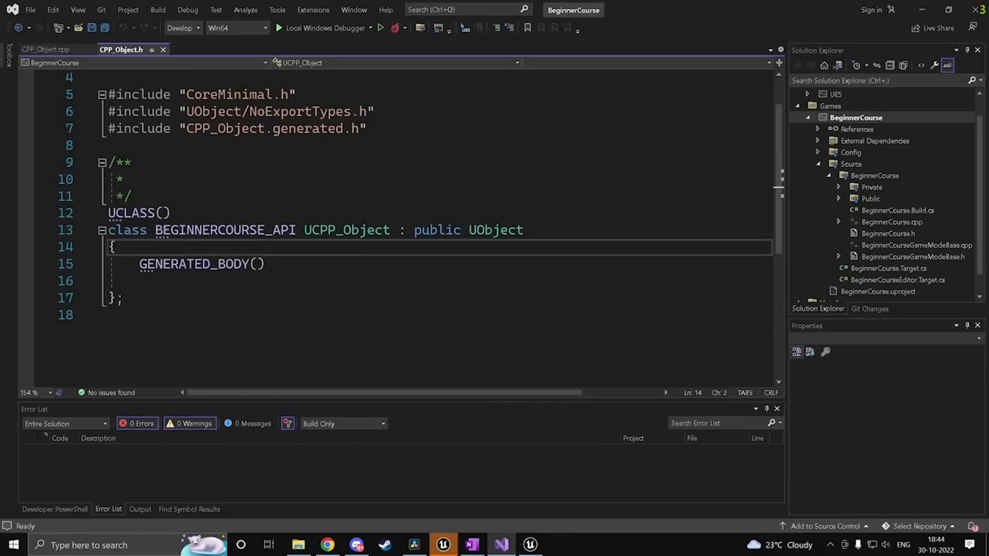
pyautogui.moveTo(469, 230); pyautogui.dragTo(524, 231)
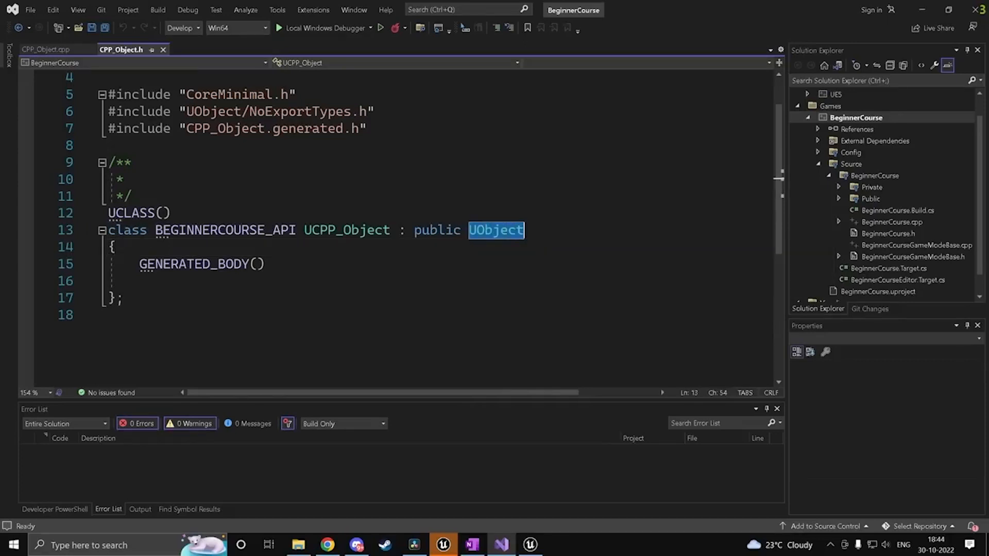
pyautogui.click(266, 264)
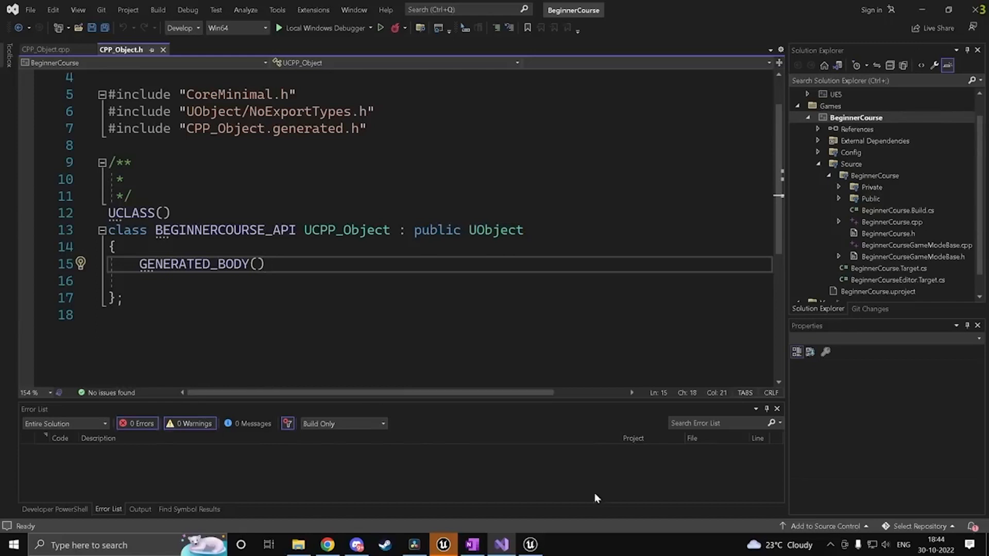
pyautogui.moveTo(529, 546)
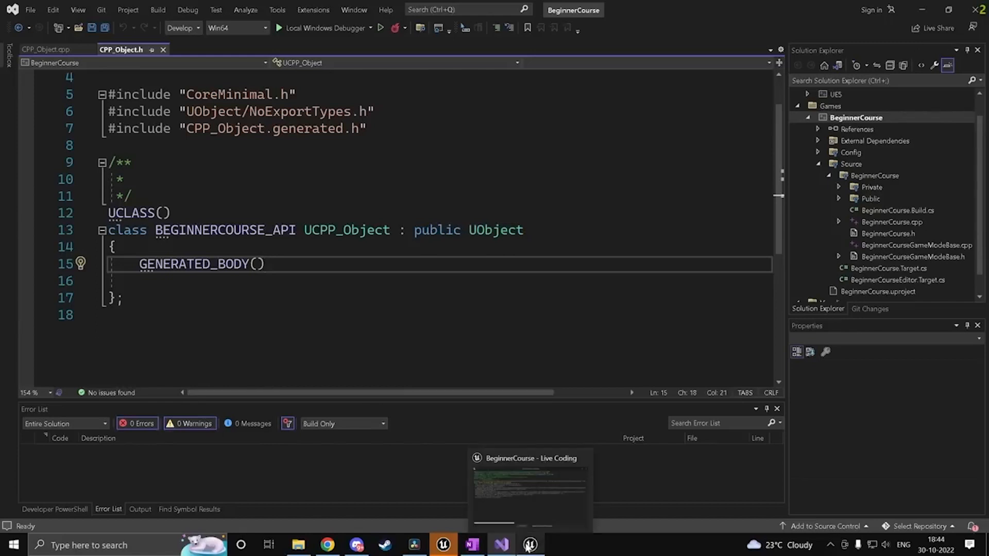
# Step: Switch to the Unreal Editor and start a new C++ class with Actor as its parent class
pyautogui.click(443, 545)
pyautogui.click(144, 7)
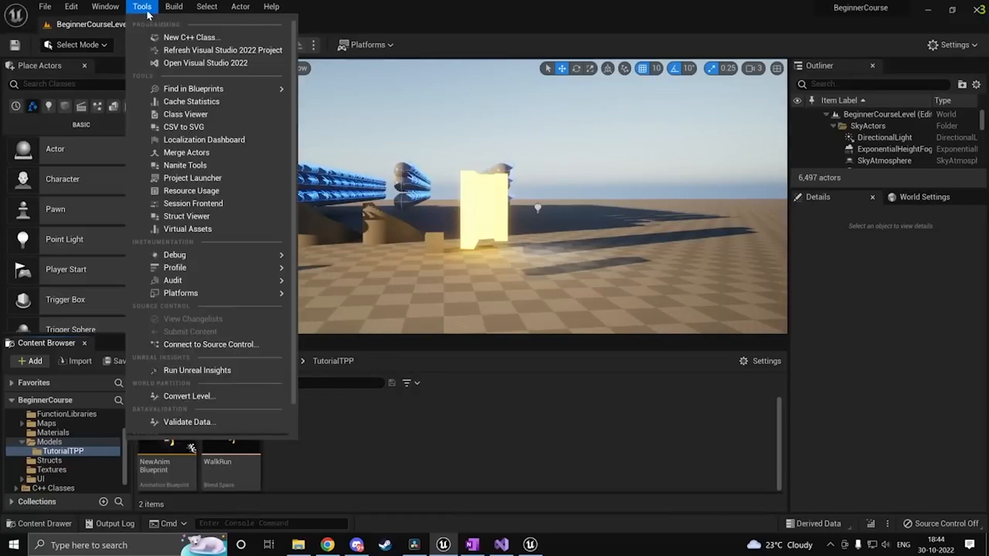
pyautogui.click(178, 37)
pyautogui.scroll(-1, 338, 341)
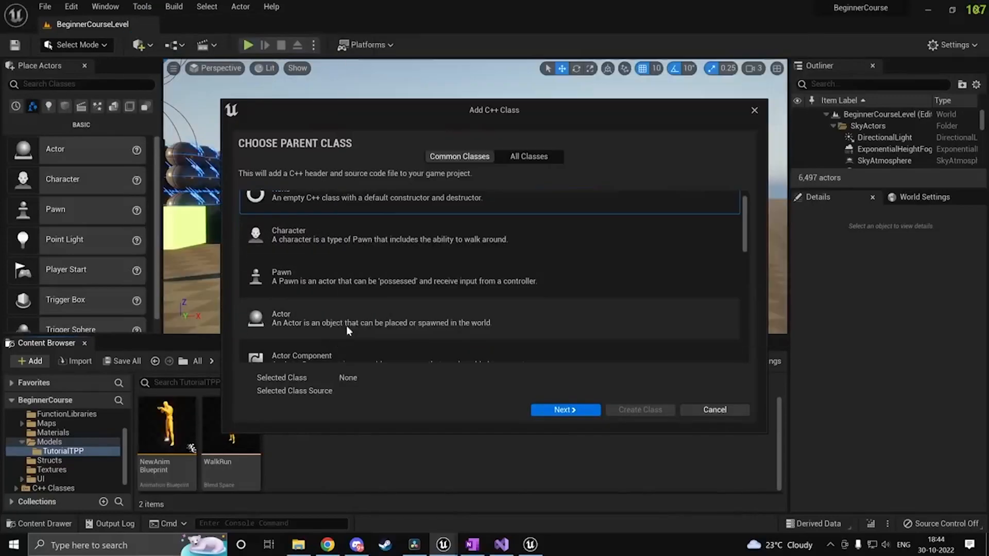
pyautogui.click(346, 324)
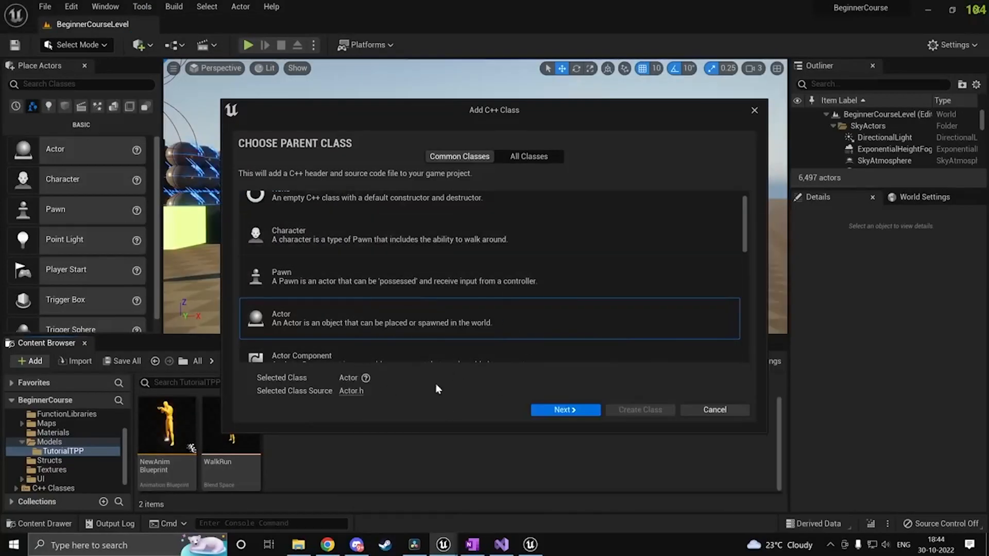
pyautogui.scroll(-2, 435, 295)
pyautogui.scroll(3, 361, 314)
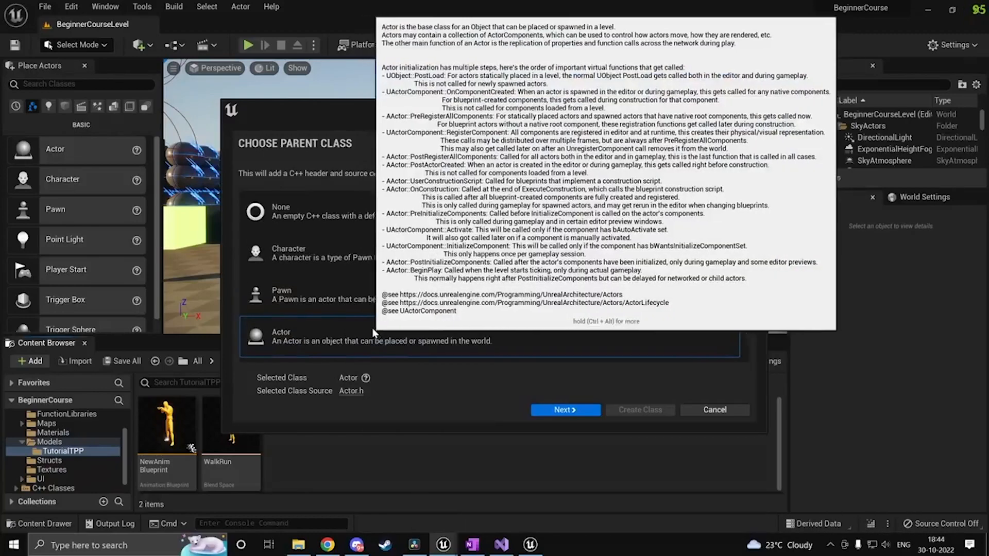
pyautogui.scroll(-1, 411, 296)
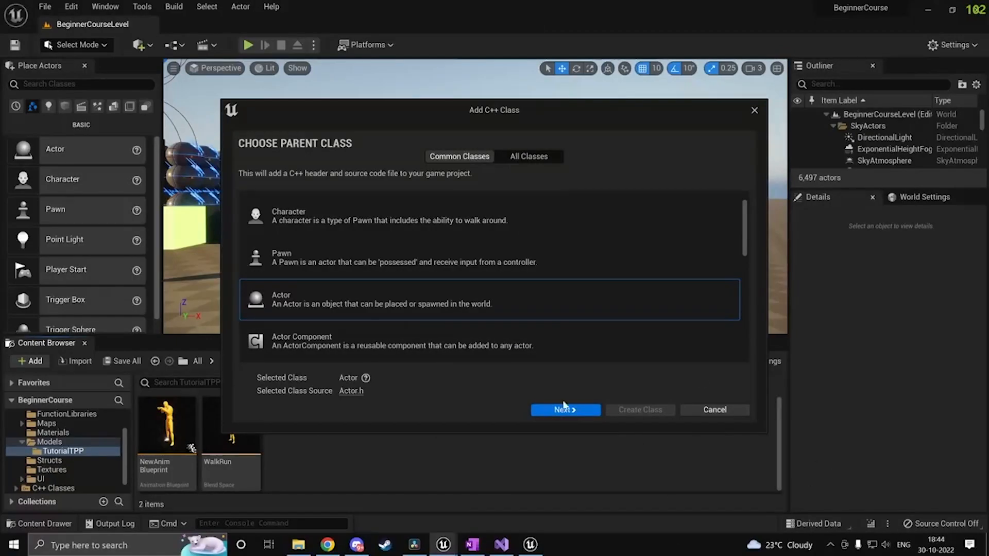
pyautogui.scroll(-1, 565, 316)
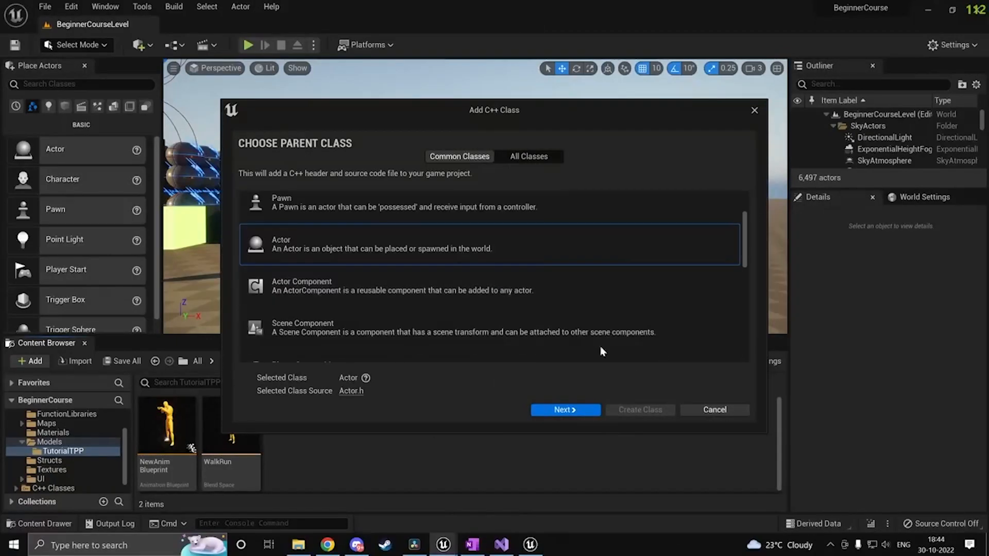
pyautogui.scroll(-1, 566, 317)
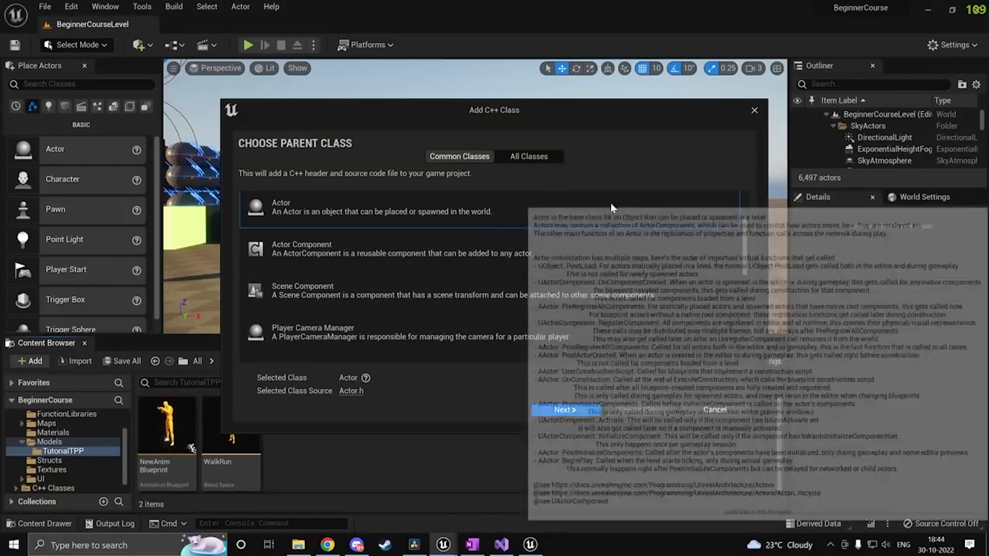
pyautogui.click(579, 412)
# Step: Name the new actor class CPP_Actor and create it
pyautogui.hotkey('ctrl', 'a')
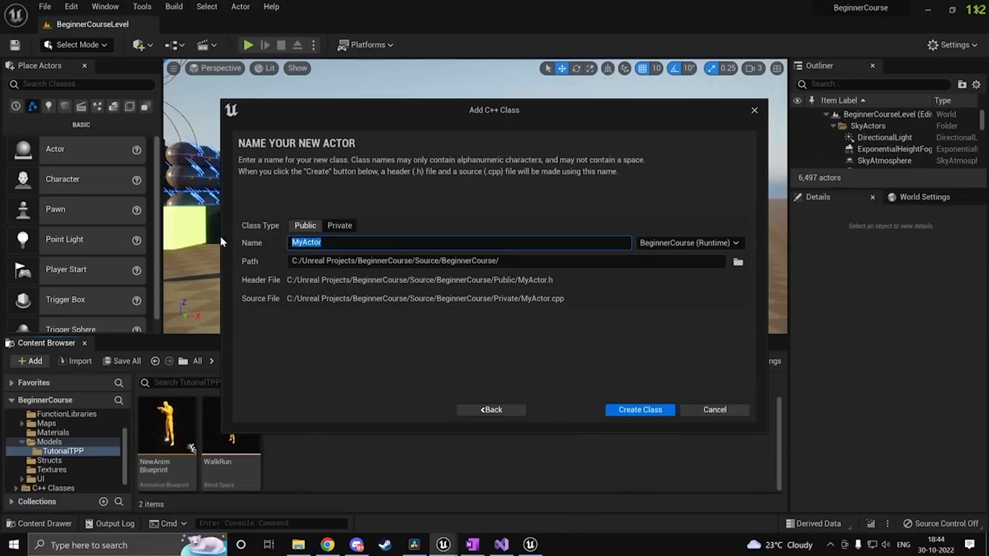
pyautogui.write('CPP_Actor')
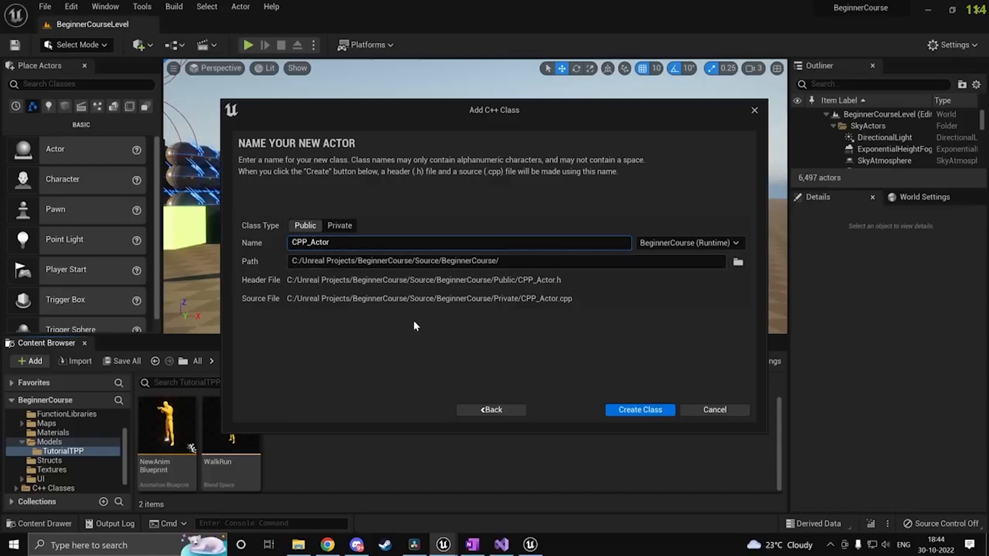
pyautogui.click(629, 409)
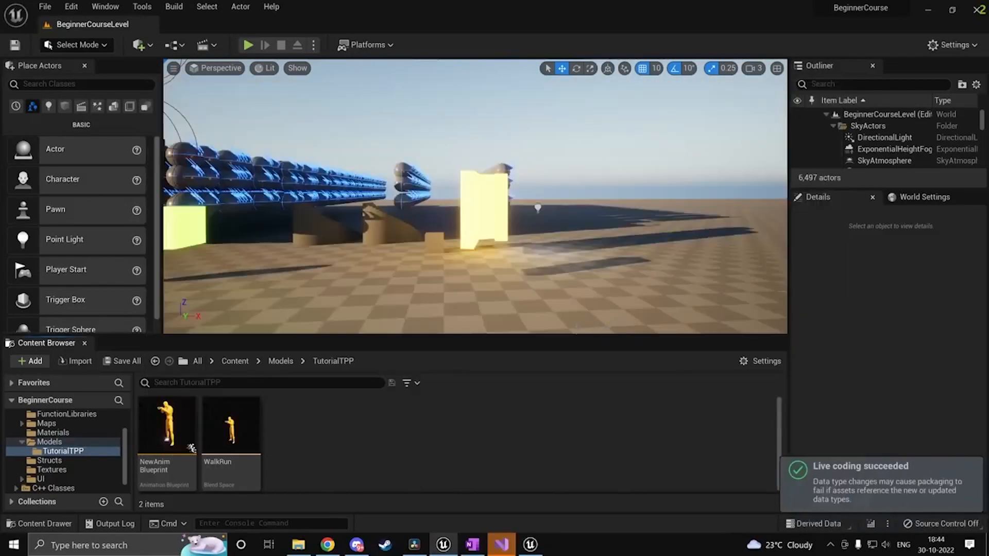
# Step: Switch to Visual Studio, reload the externally modified BeginnerCourse project and open CPP_Actor.h
pyautogui.click(501, 544)
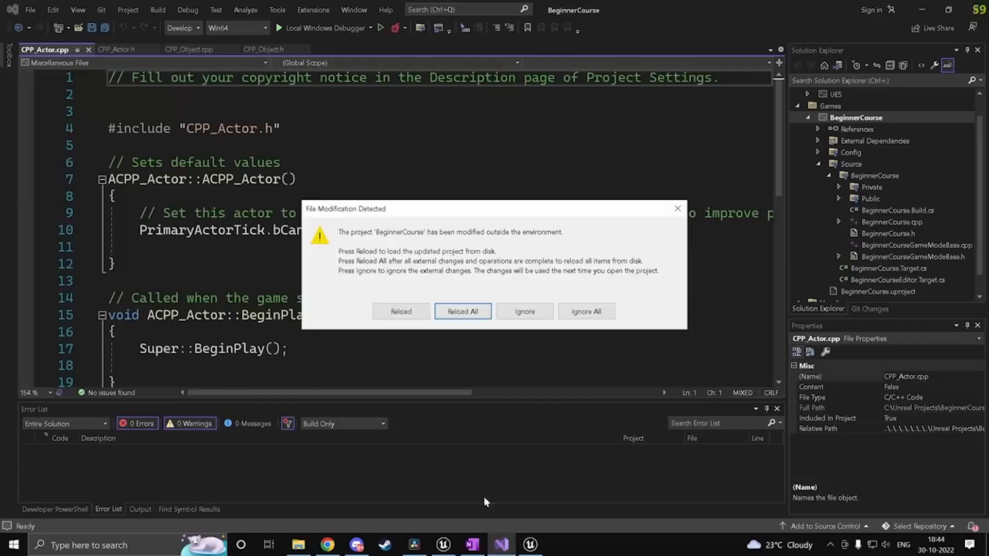
pyautogui.click(413, 307)
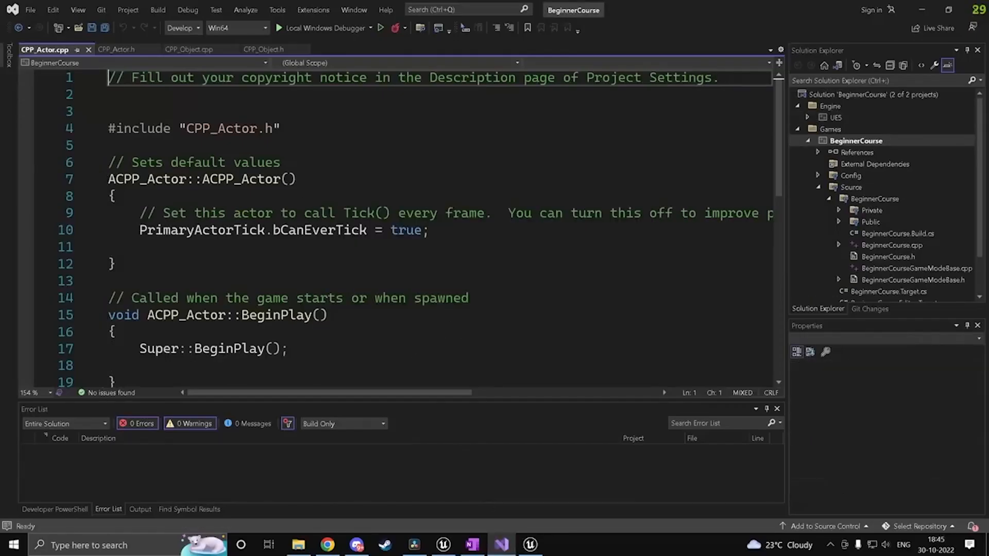
pyautogui.click(329, 162)
pyautogui.click(131, 51)
# Step: Examine the CPP_Actor.h class code, including GENERATED_BODY() and the comment above the ACPP_Actor() constructor
pyautogui.scroll(-2, 392, 227)
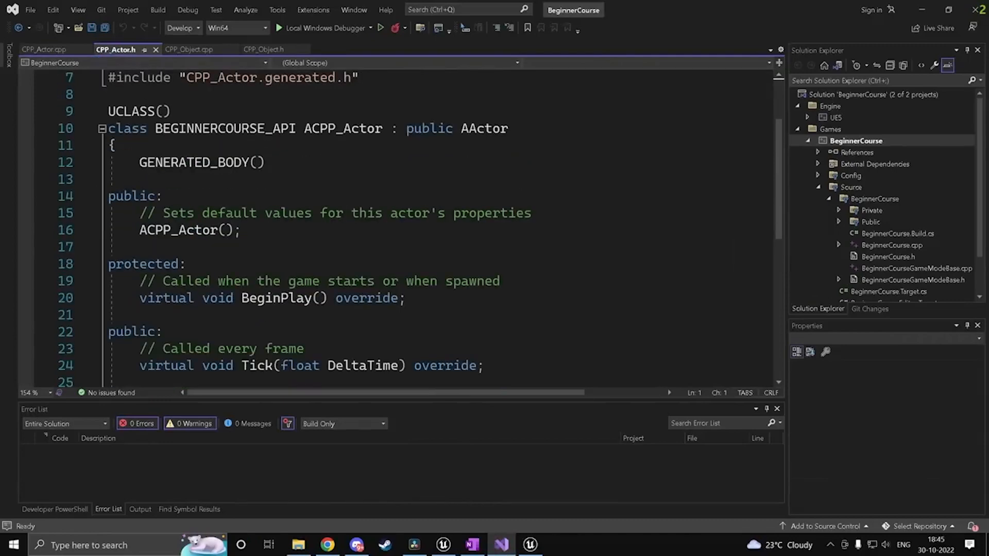
pyautogui.scroll(2, 396, 227)
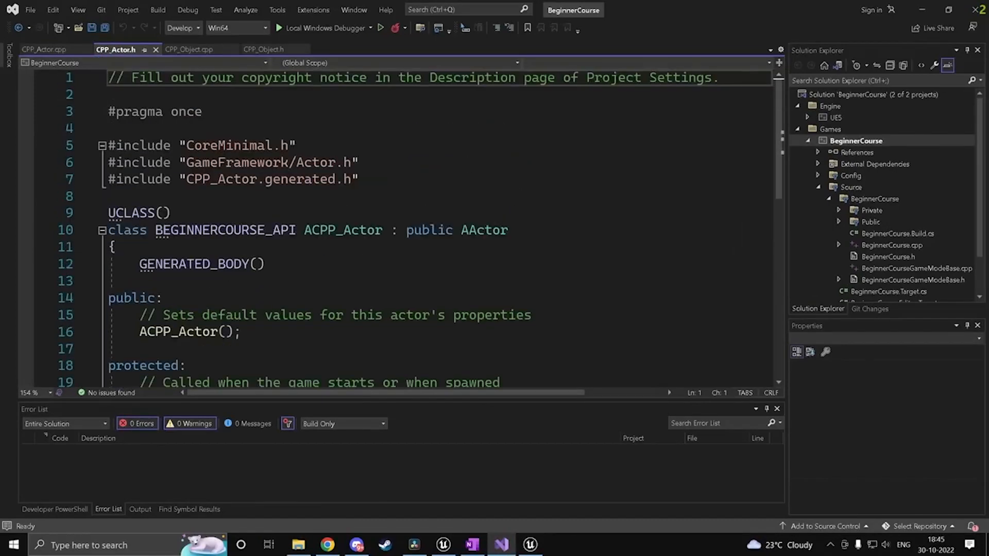
pyautogui.moveTo(140, 264); pyautogui.dragTo(265, 264)
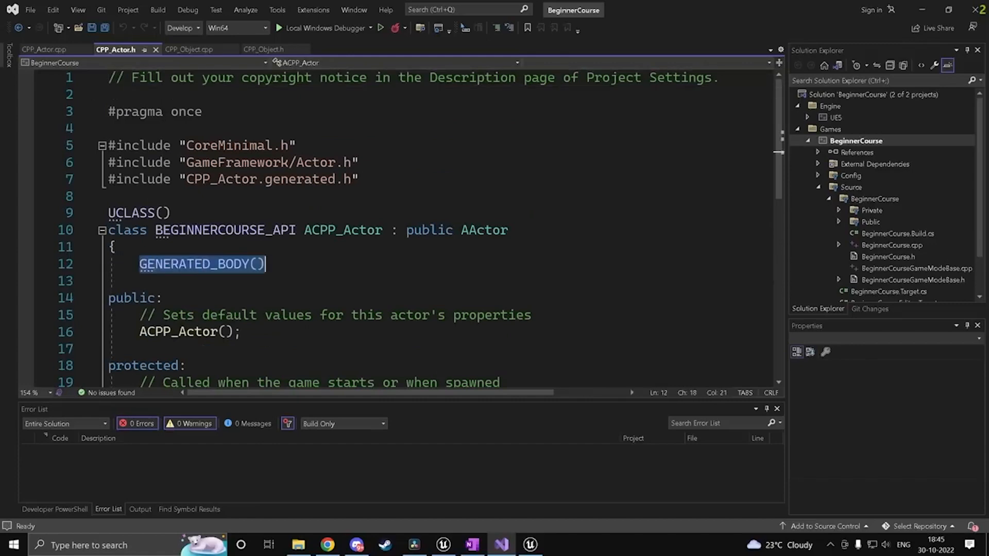
pyautogui.click(141, 282)
pyautogui.moveTo(139, 315); pyautogui.dragTo(531, 315)
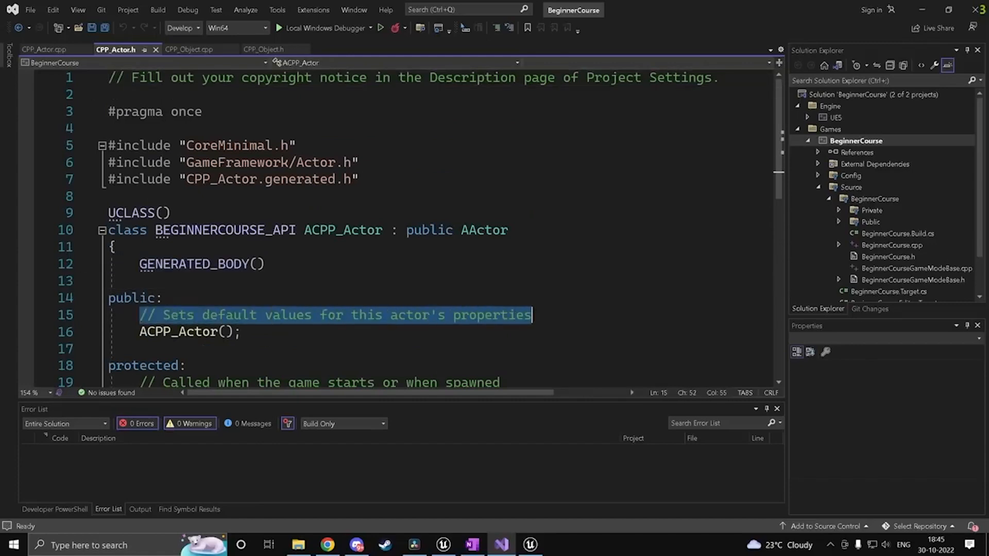
pyautogui.scroll(-3, 515, 320)
pyautogui.click(258, 162)
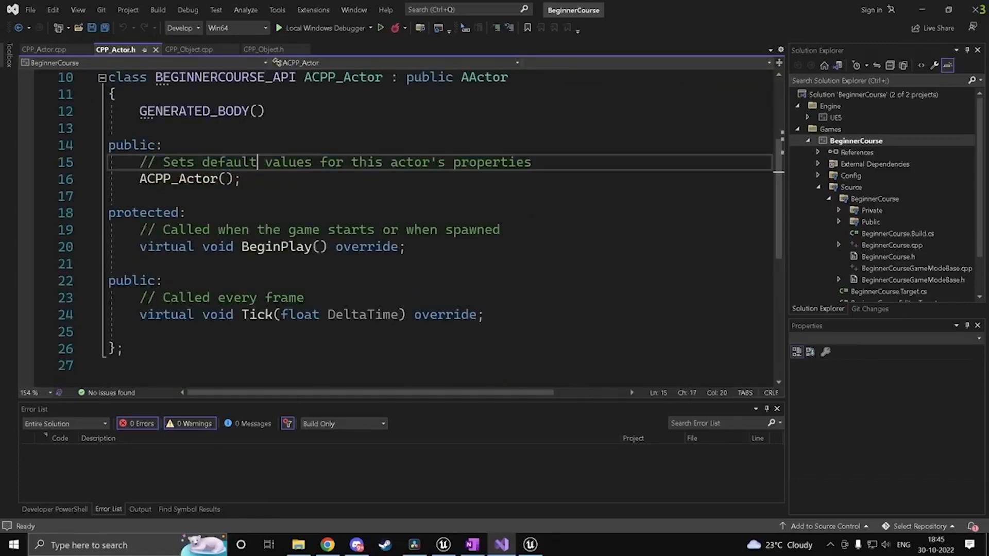
# Step: Try deleting only the comment text above the ACPP_Actor() constructor, and undo the deletion
pyautogui.moveTo(532, 163); pyautogui.dragTo(140, 162)
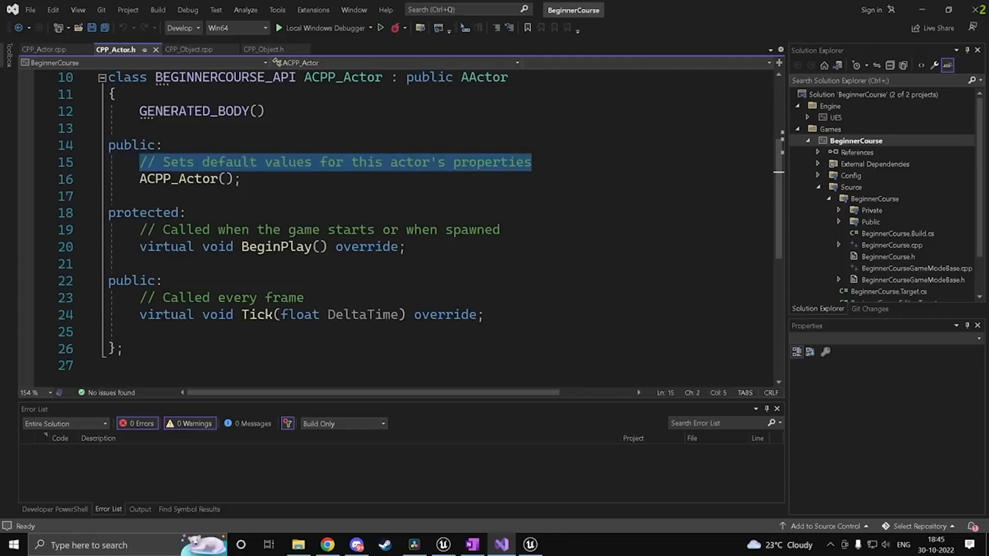
pyautogui.scroll(2, 396, 226)
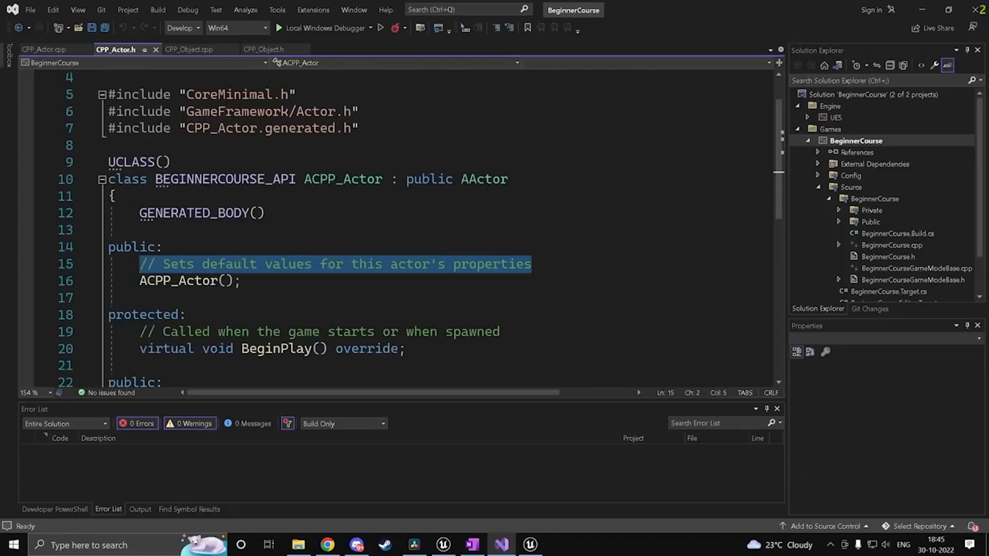
pyautogui.scroll(-1, 396, 226)
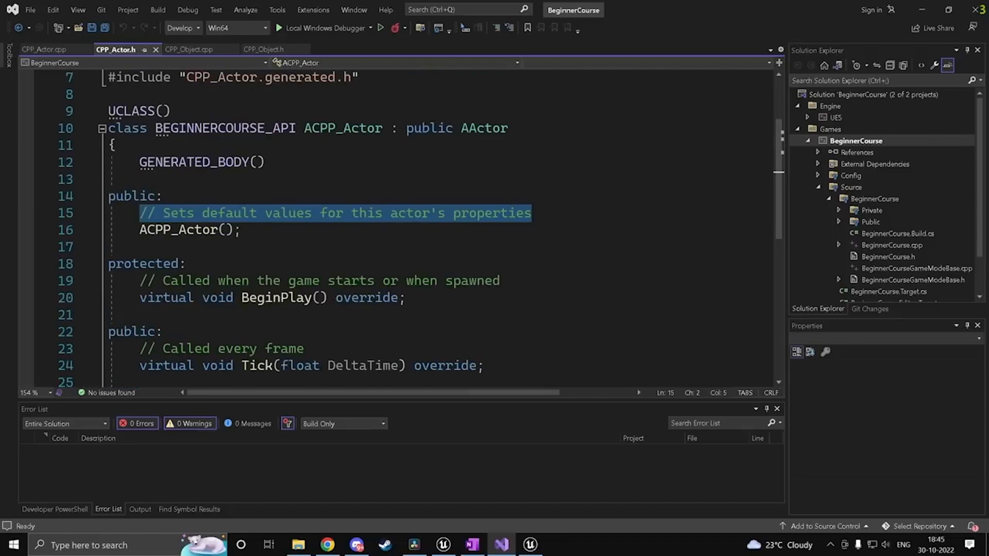
pyautogui.press('Delete')
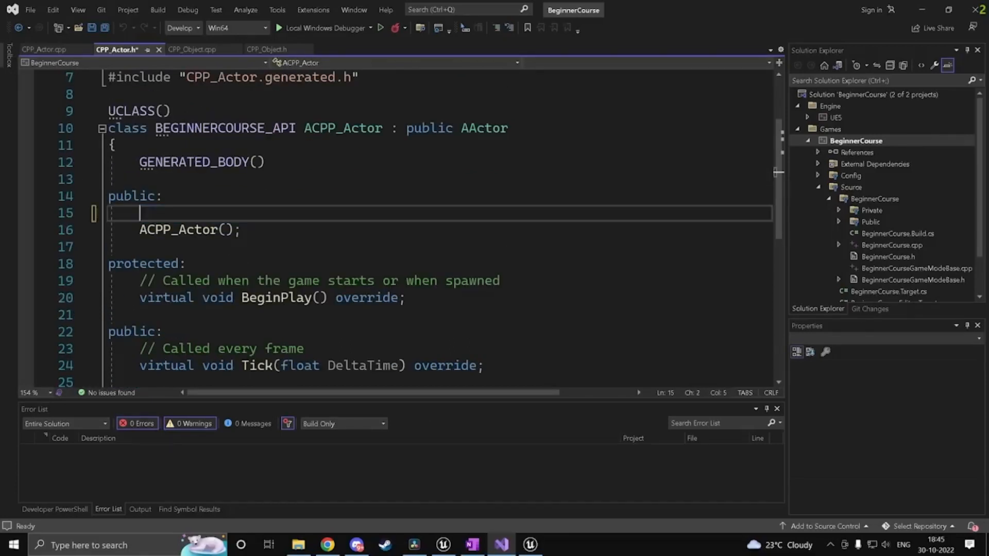
pyautogui.hotkey('ctrl', 'z')
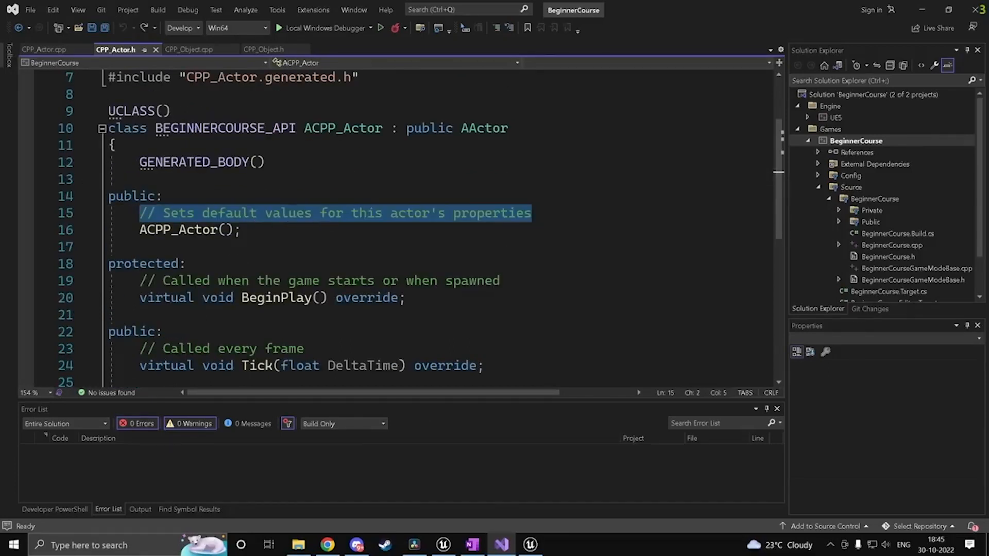
# Step: Remove the entire "Sets default values for this actor's properties" comment line above the ACPP_Actor() constructor
pyautogui.click(172, 196)
pyautogui.hotkey('shift', 'Down')
pyautogui.hotkey('shift', 'End')
pyautogui.press('Delete')
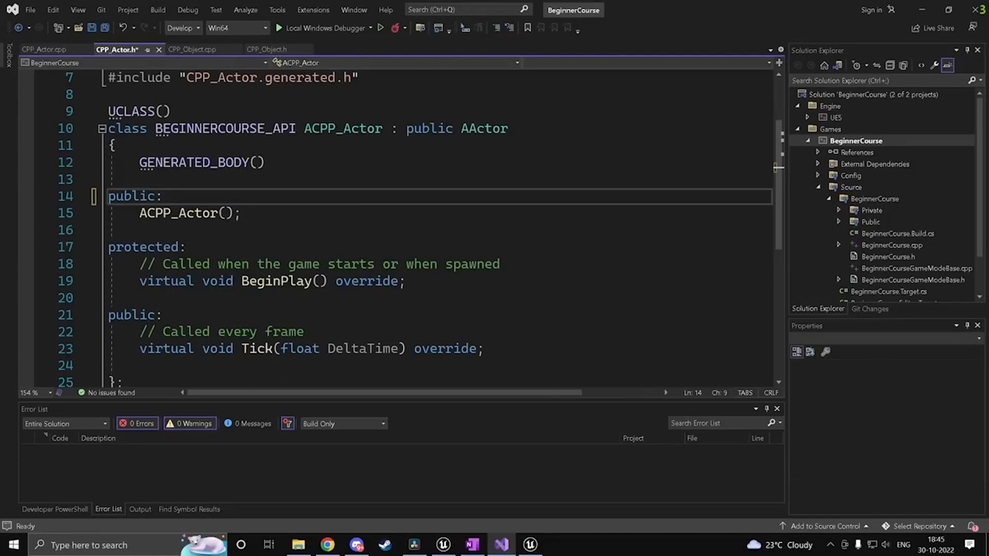
# Step: Examine the comments above the BeginPlay() and Tick() declarations in CPP_Actor.h
pyautogui.moveTo(500, 264); pyautogui.dragTo(139, 264)
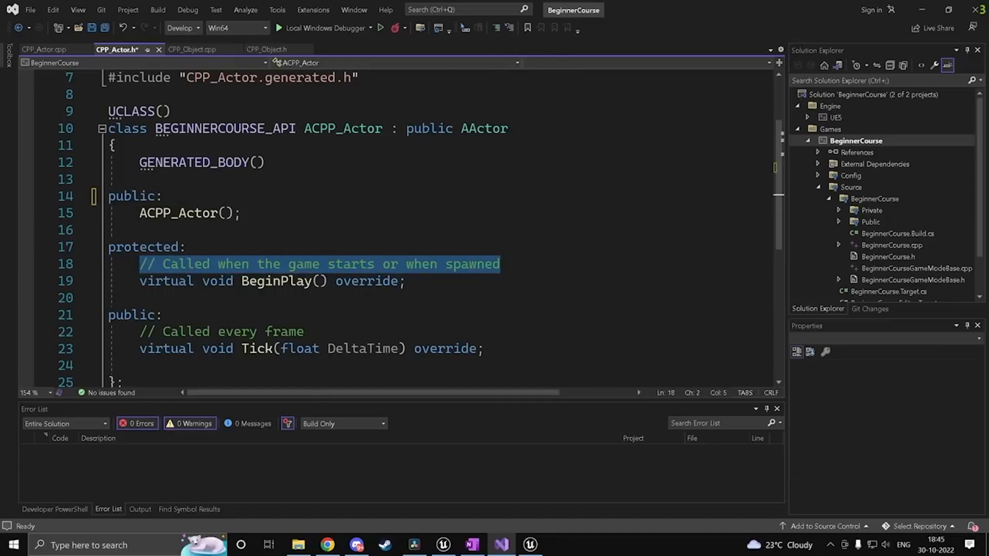
pyautogui.moveTo(305, 332); pyautogui.dragTo(140, 331)
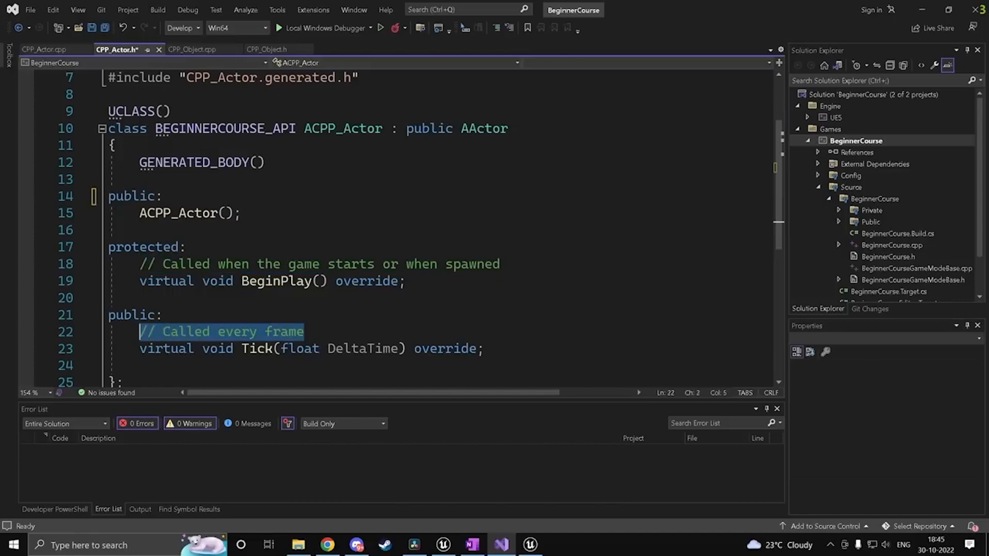